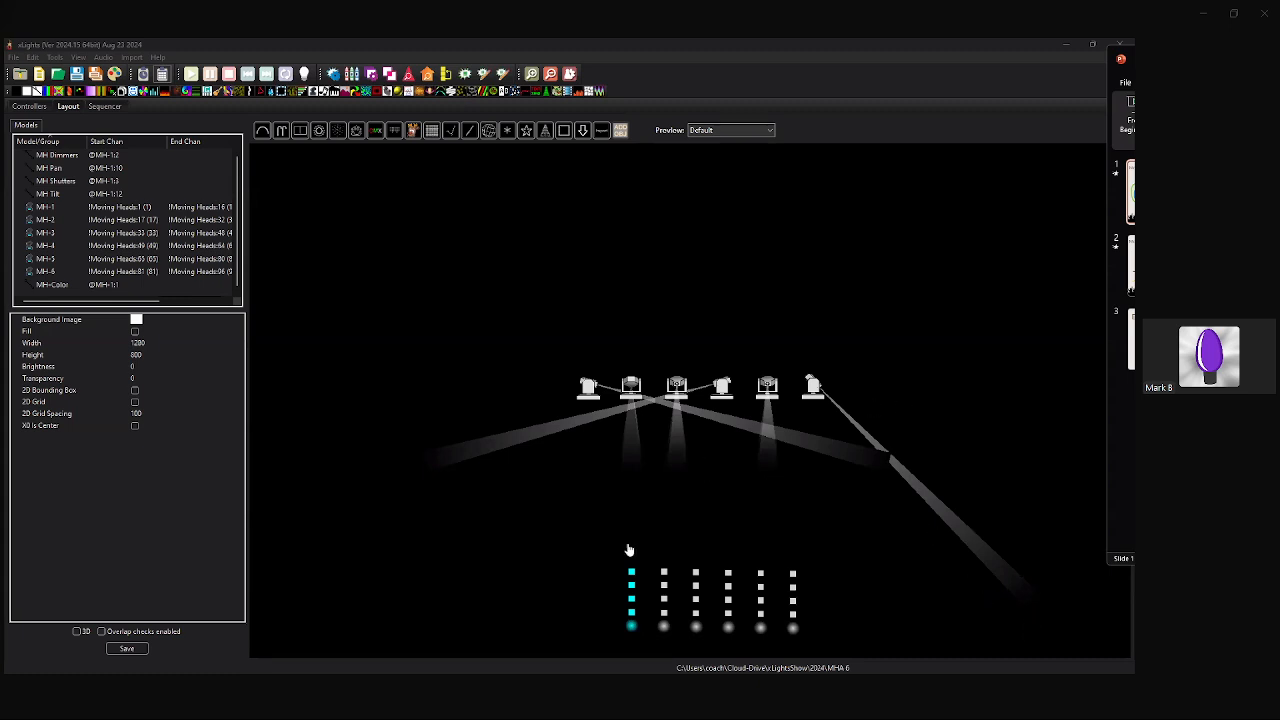
In the sequencer, hide the nodes under Strand 1 and place a Moving Head effect on MH Dimmers from about 5 to 12 seconds.
{"action": "left_click", "coordinate": [696, 507]}
{"action": "left_click_drag", "start_coordinate": [698, 508], "coordinate": [650, 546]}
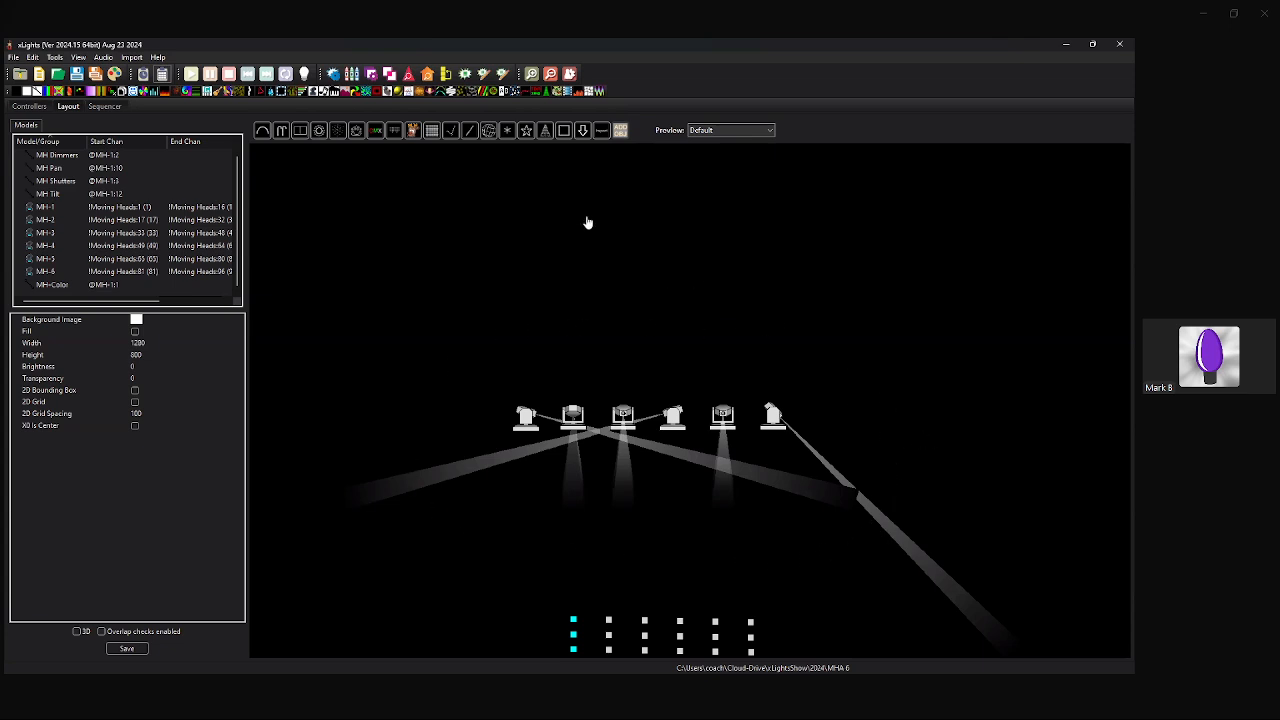
{"action": "left_click", "coordinate": [104, 106]}
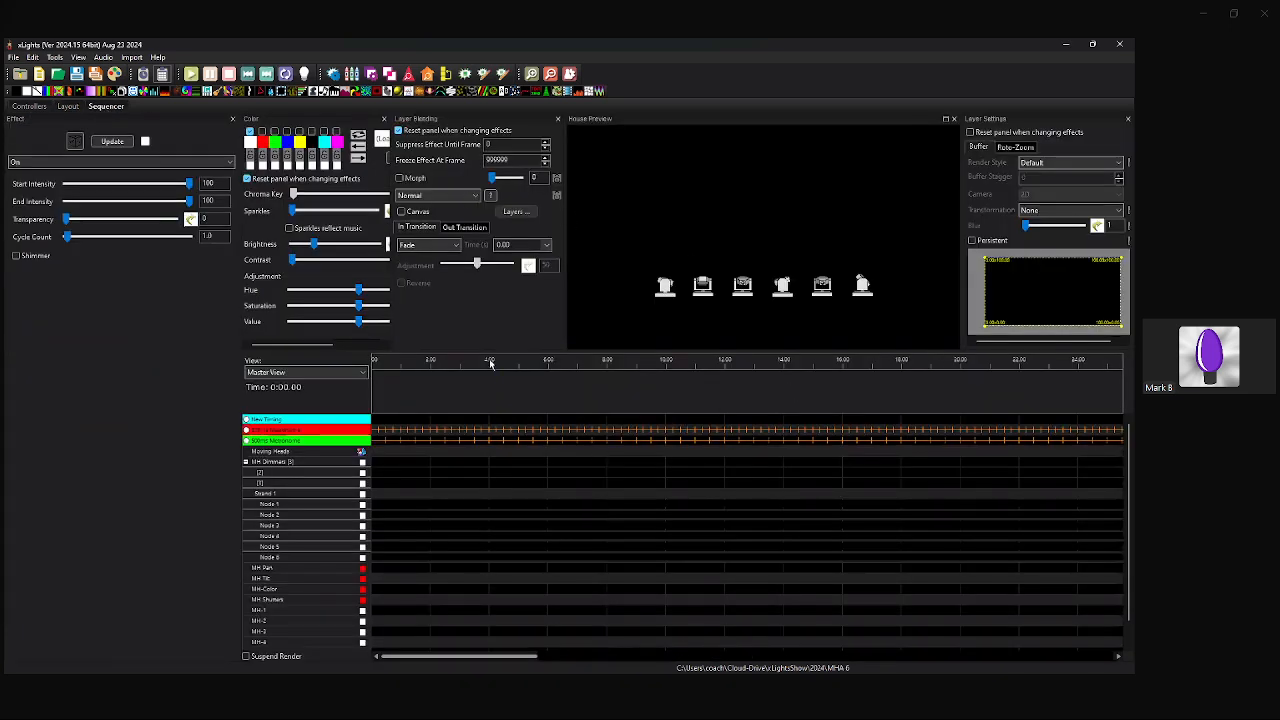
{"action": "double_click", "coordinate": [294, 494]}
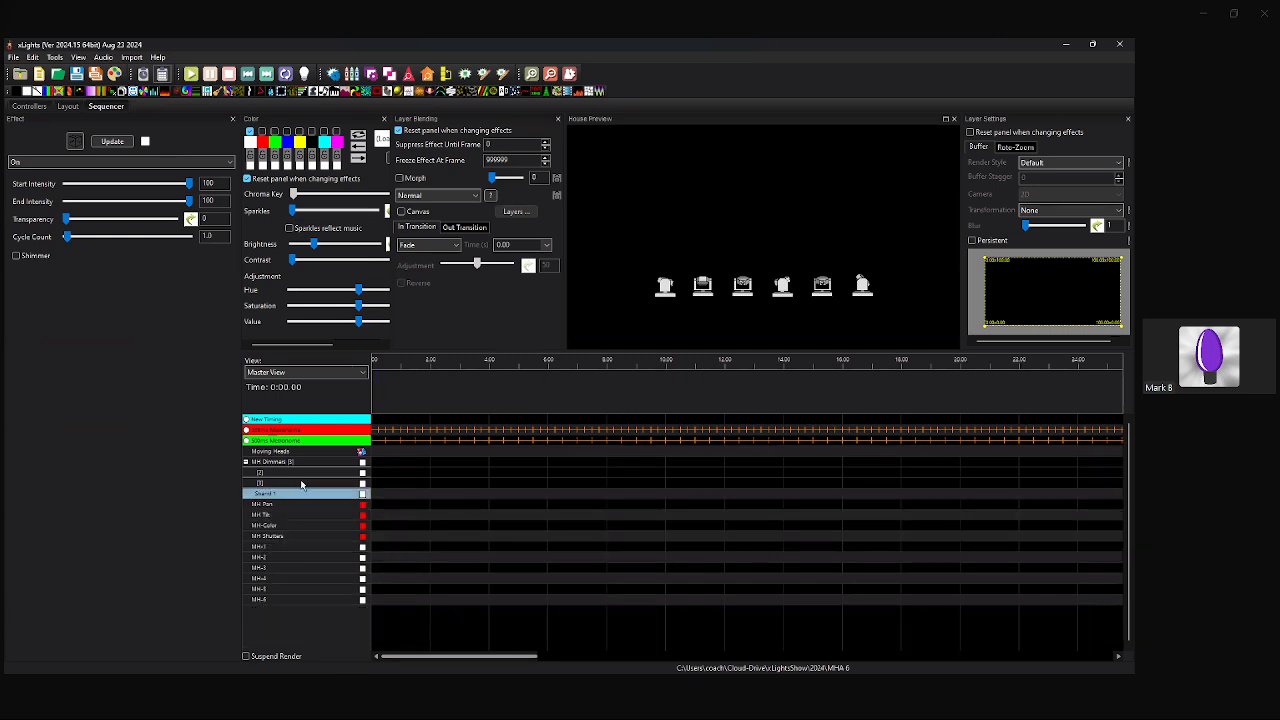
{"action": "left_click", "coordinate": [304, 462]}
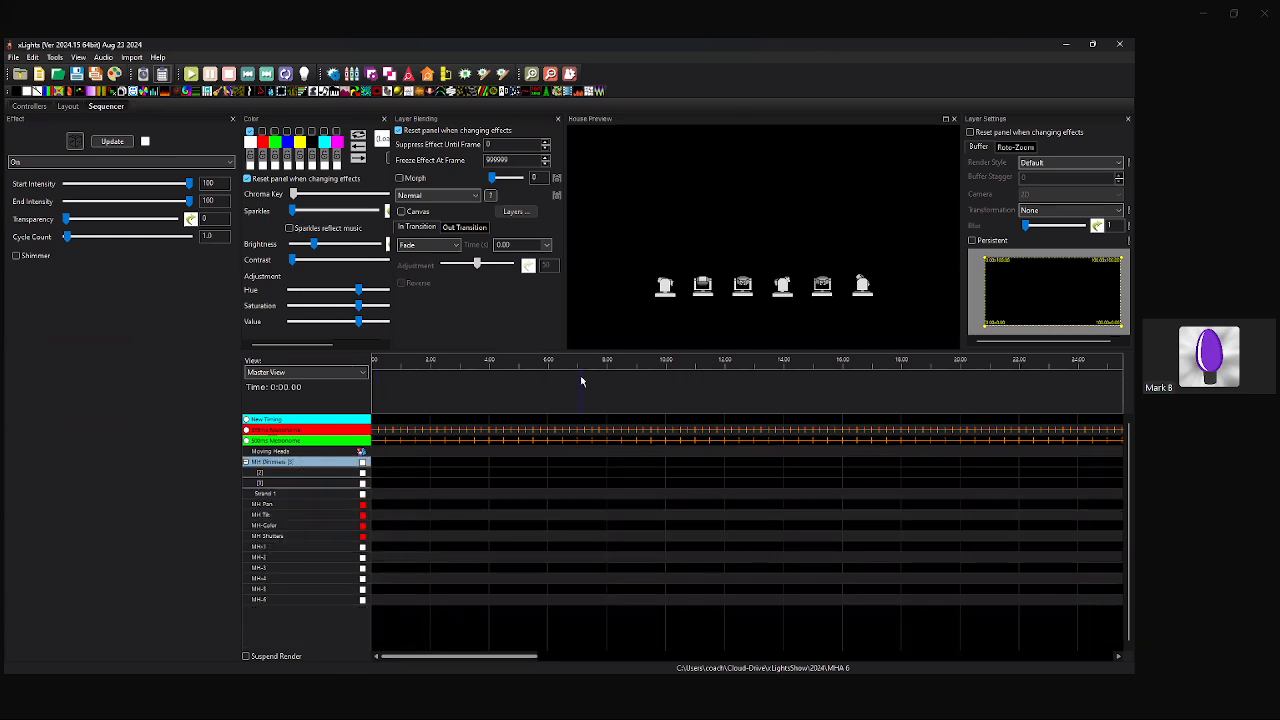
{"action": "left_click_drag", "start_coordinate": [316, 91], "coordinate": [719, 465]}
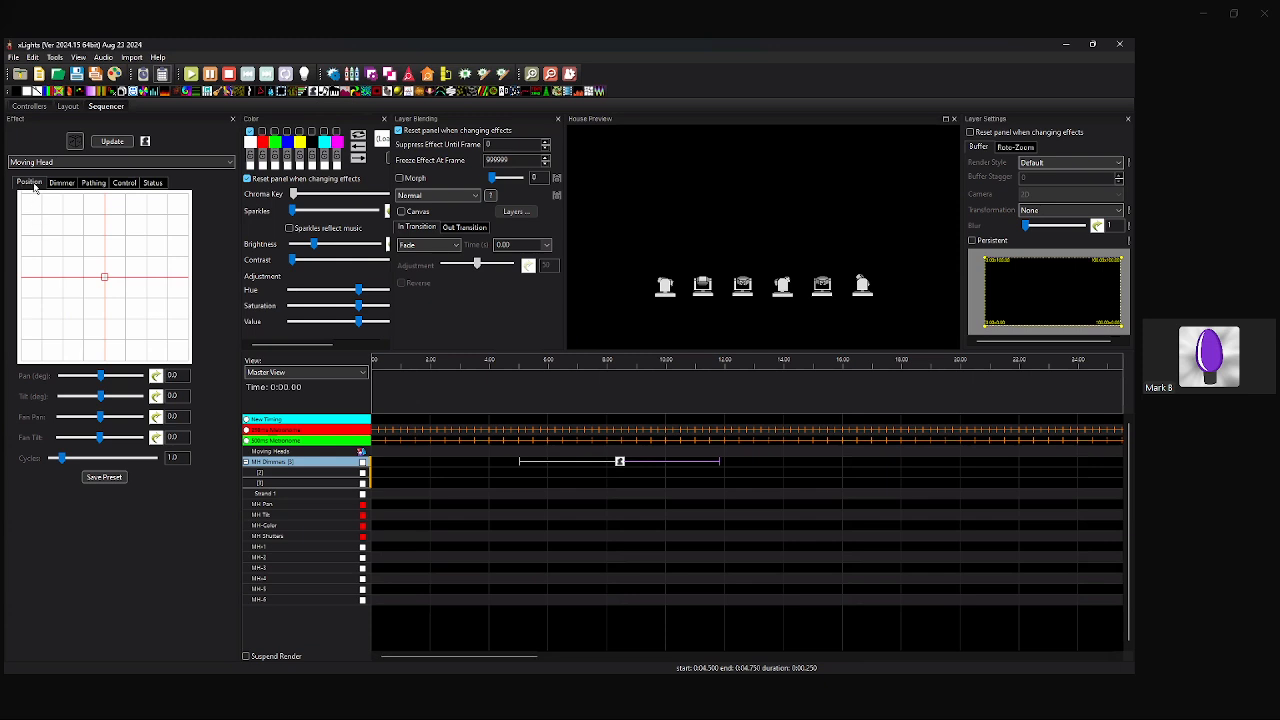
Review the Moving Head effect's color control, pathing and position settings.
{"action": "left_click", "coordinate": [124, 184]}
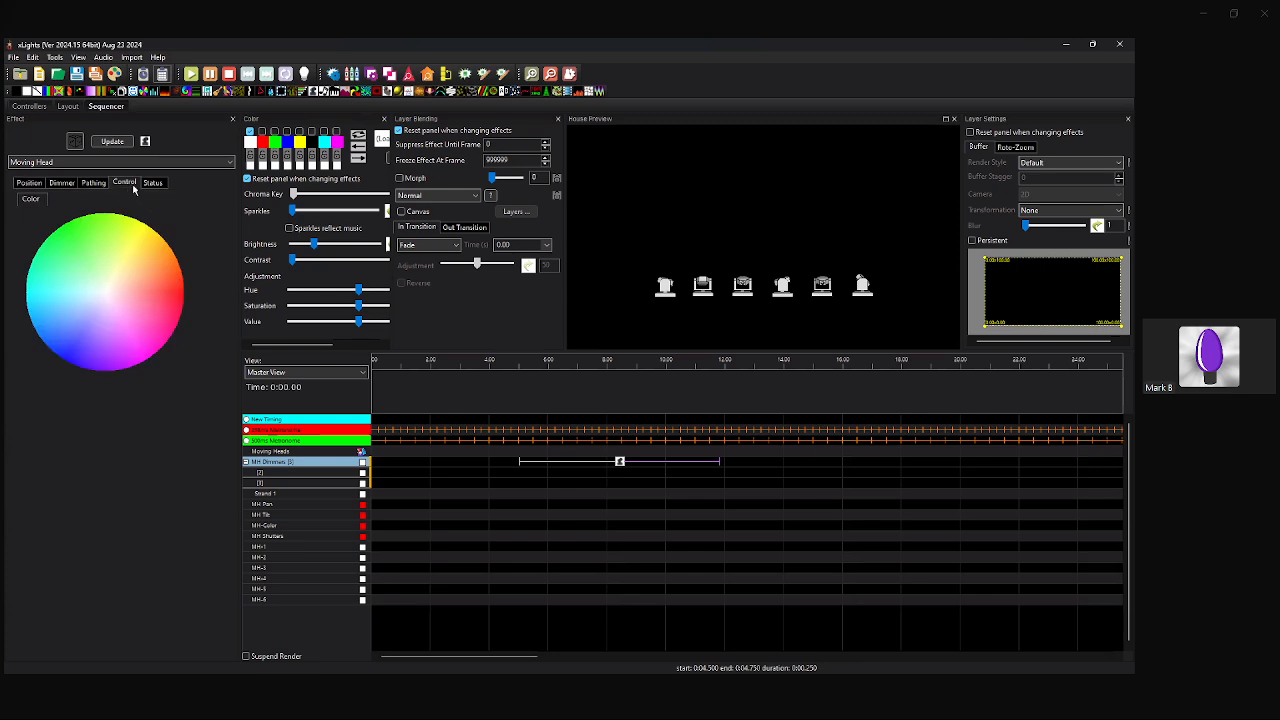
{"action": "left_click", "coordinate": [93, 183]}
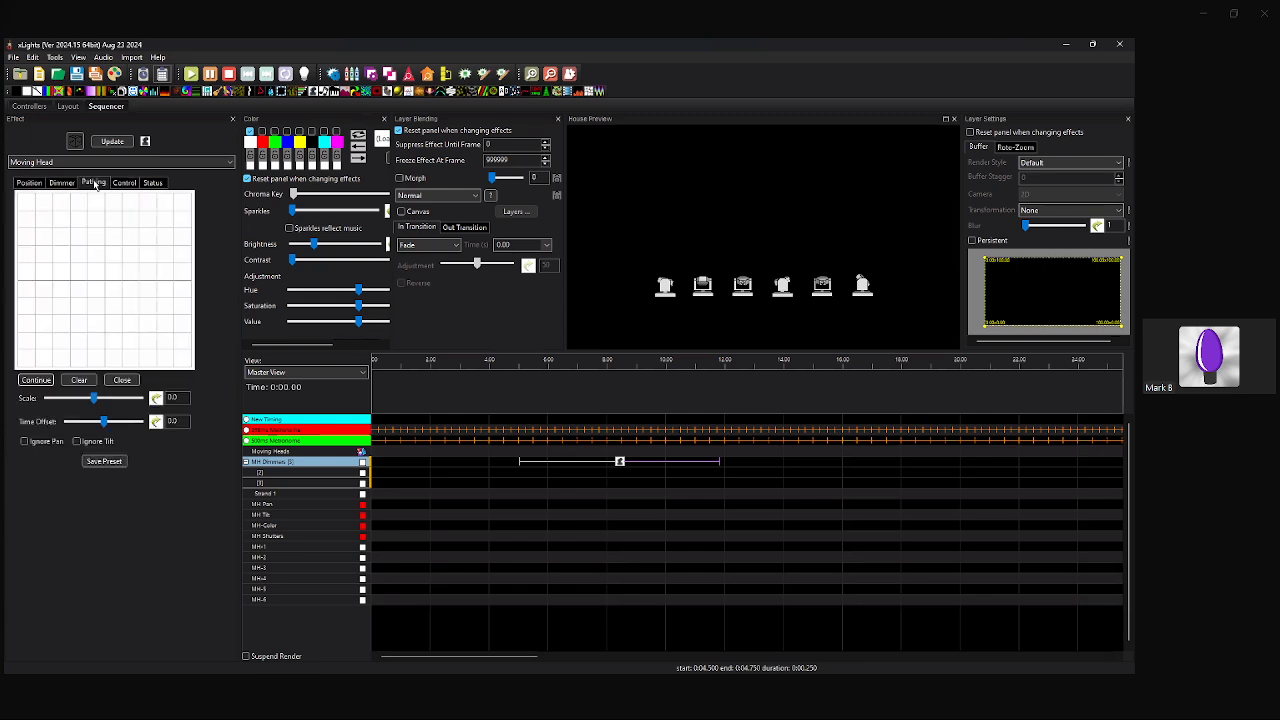
{"action": "left_click", "coordinate": [29, 184]}
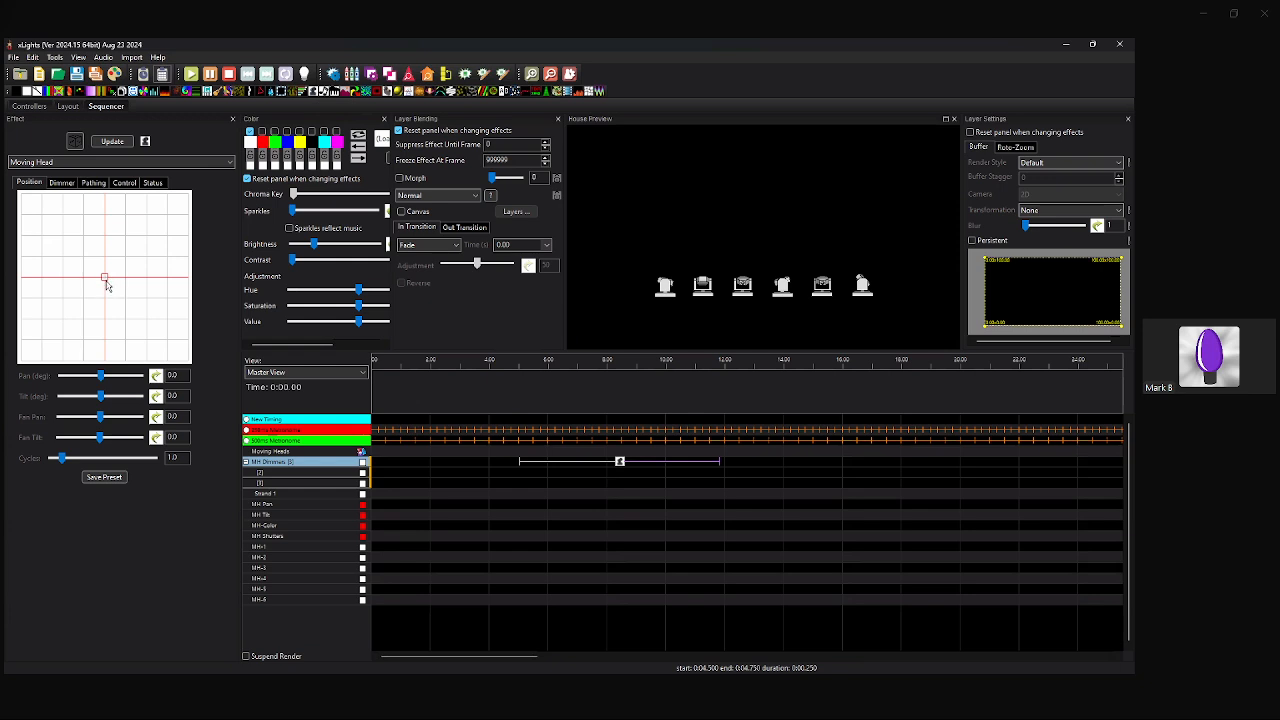
{"action": "left_click", "coordinate": [619, 462]}
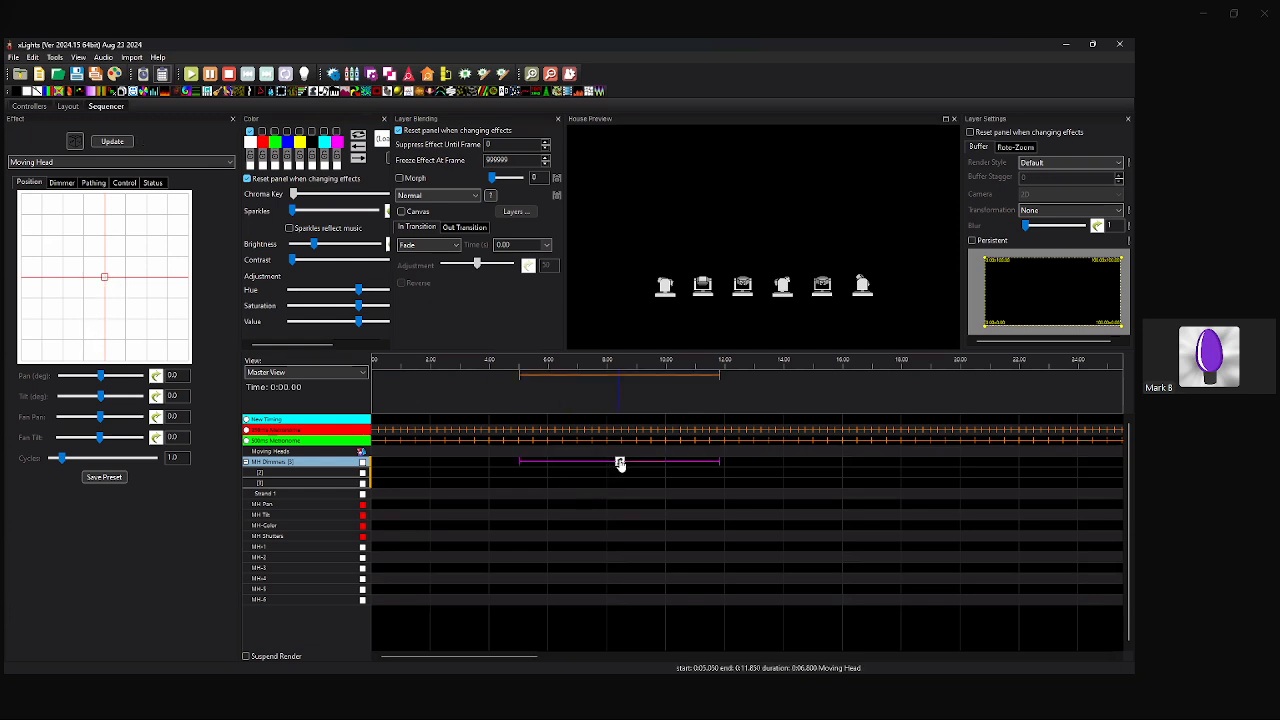
Add an On effect to the MH Shutters row and extend it across the whole sequence.
{"action": "left_click", "coordinate": [404, 539]}
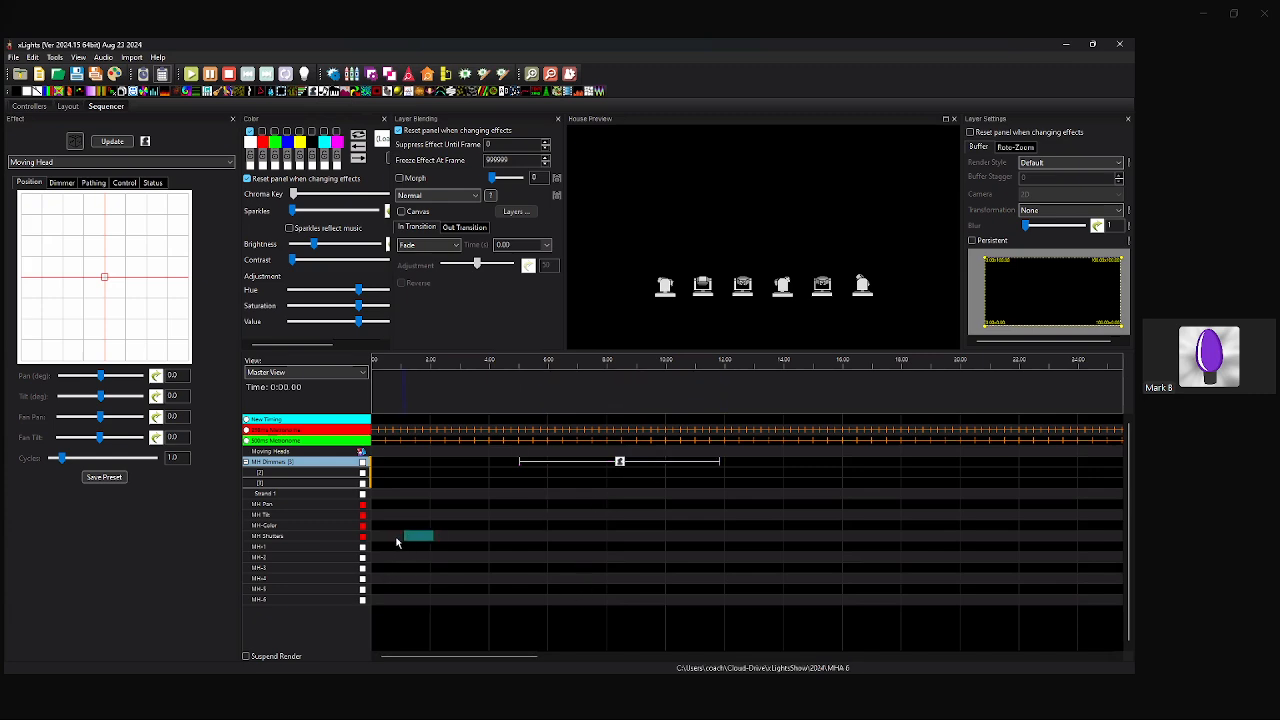
{"action": "key", "text": "o"}
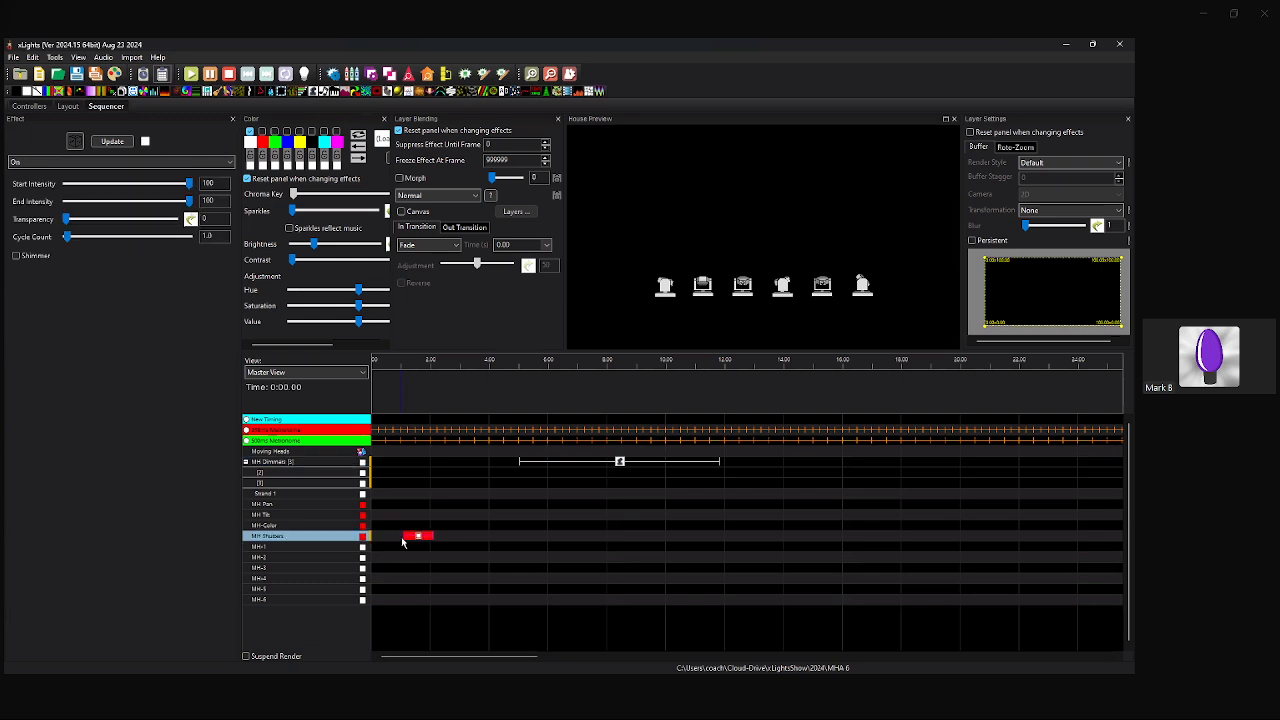
{"action": "double_click", "coordinate": [403, 538], "text": "shift"}
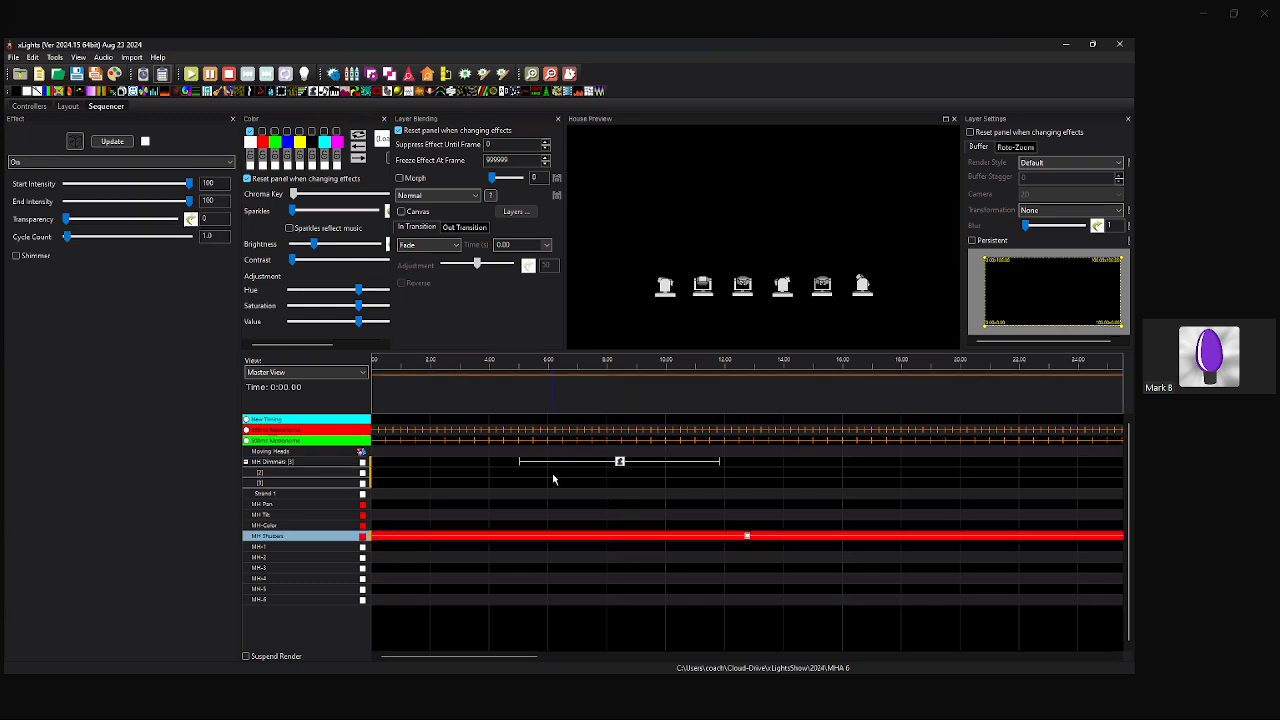
Add an On effect on the MH Dimmers layer below the Moving Head effect, spanning about 4.9 to 12.5 seconds.
{"action": "left_click", "coordinate": [567, 472]}
{"action": "left_click", "coordinate": [561, 505]}
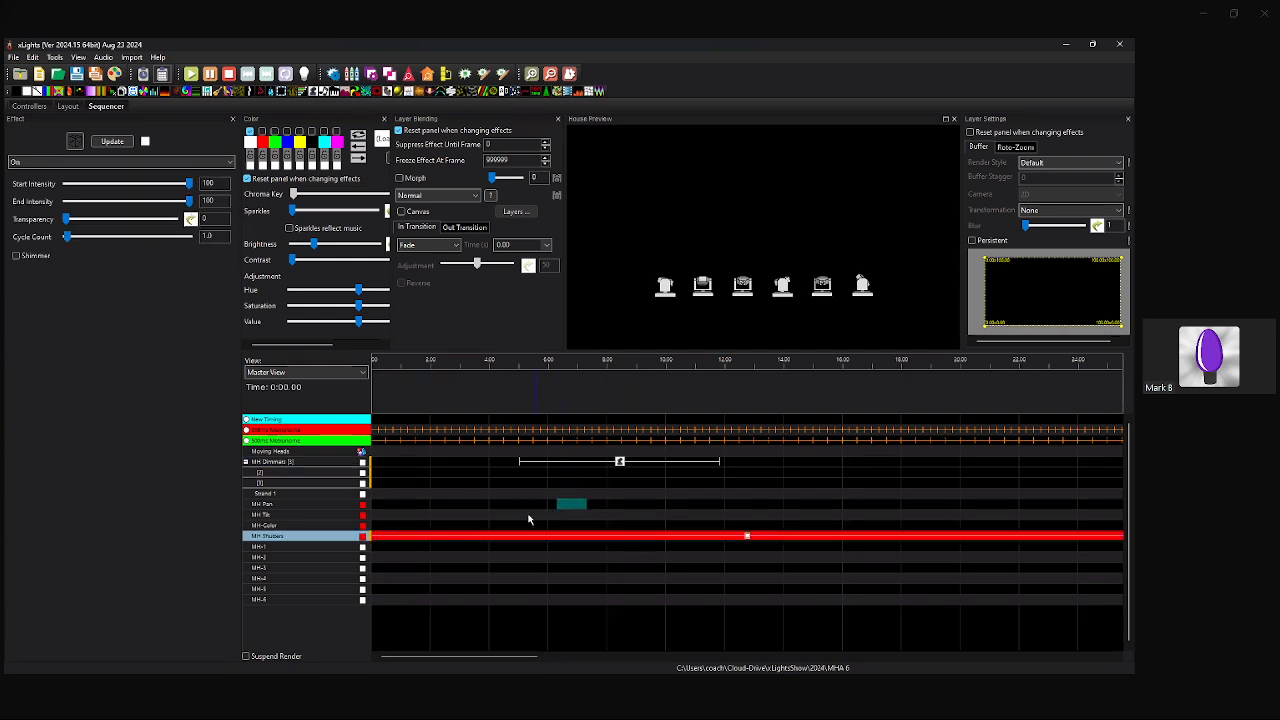
{"action": "left_click", "coordinate": [571, 476]}
{"action": "key", "text": "o"}
{"action": "left_click_drag", "start_coordinate": [571, 475], "coordinate": [516, 474]}
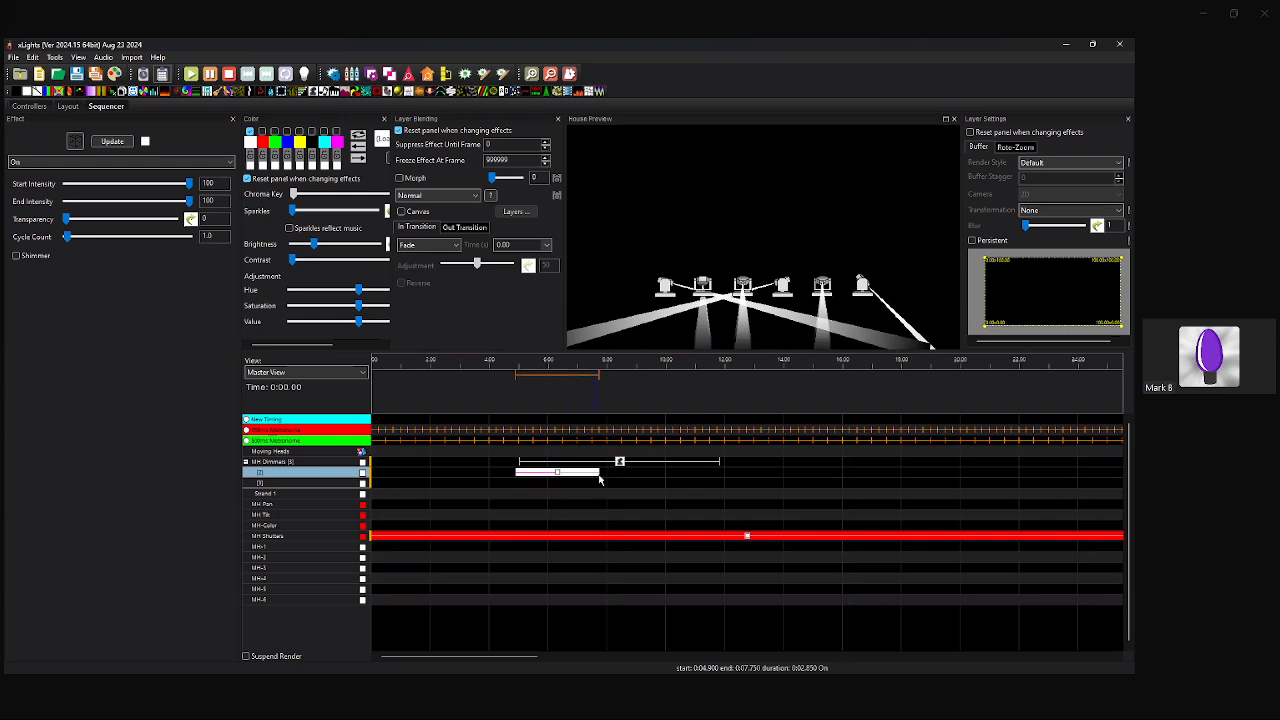
{"action": "left_click_drag", "start_coordinate": [600, 478], "coordinate": [741, 474]}
Aim the MH Dimmers Moving Head effect at pan 45 and tilt about -79 degrees, and redock the effect settings between Color and Layer Blending.
{"action": "left_click", "coordinate": [620, 465]}
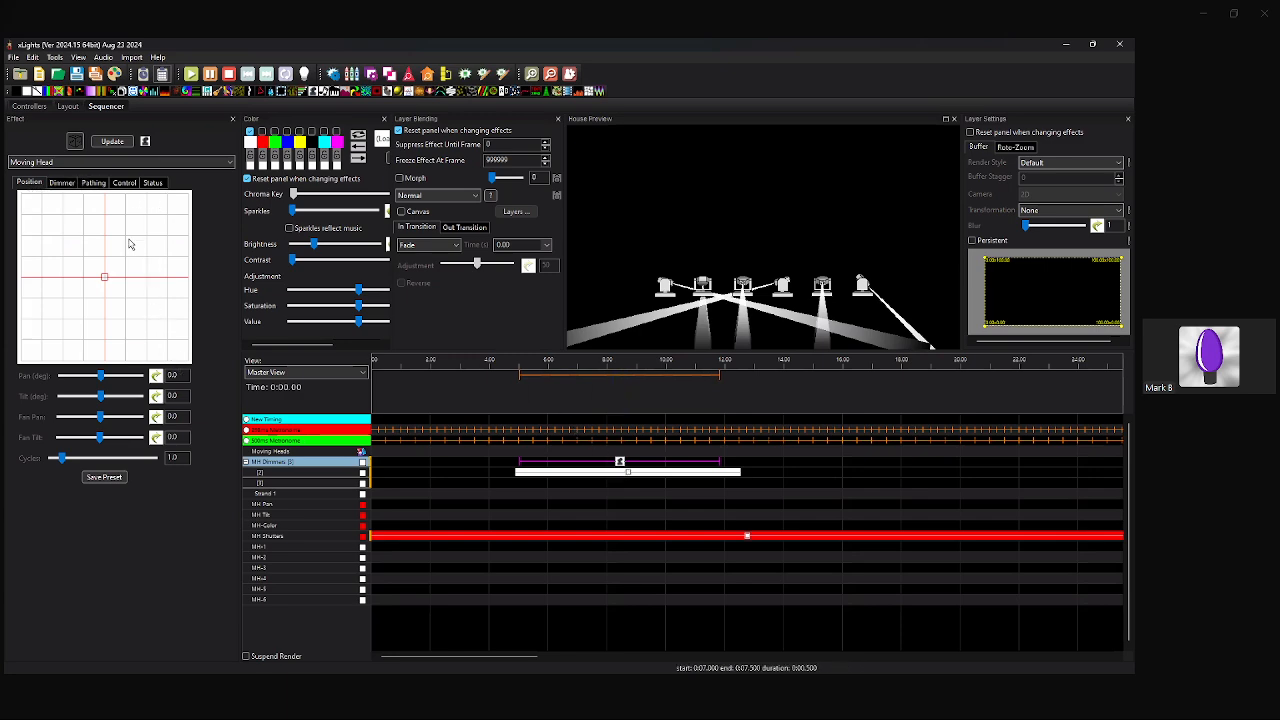
{"action": "left_click_drag", "start_coordinate": [150, 289], "coordinate": [125, 240]}
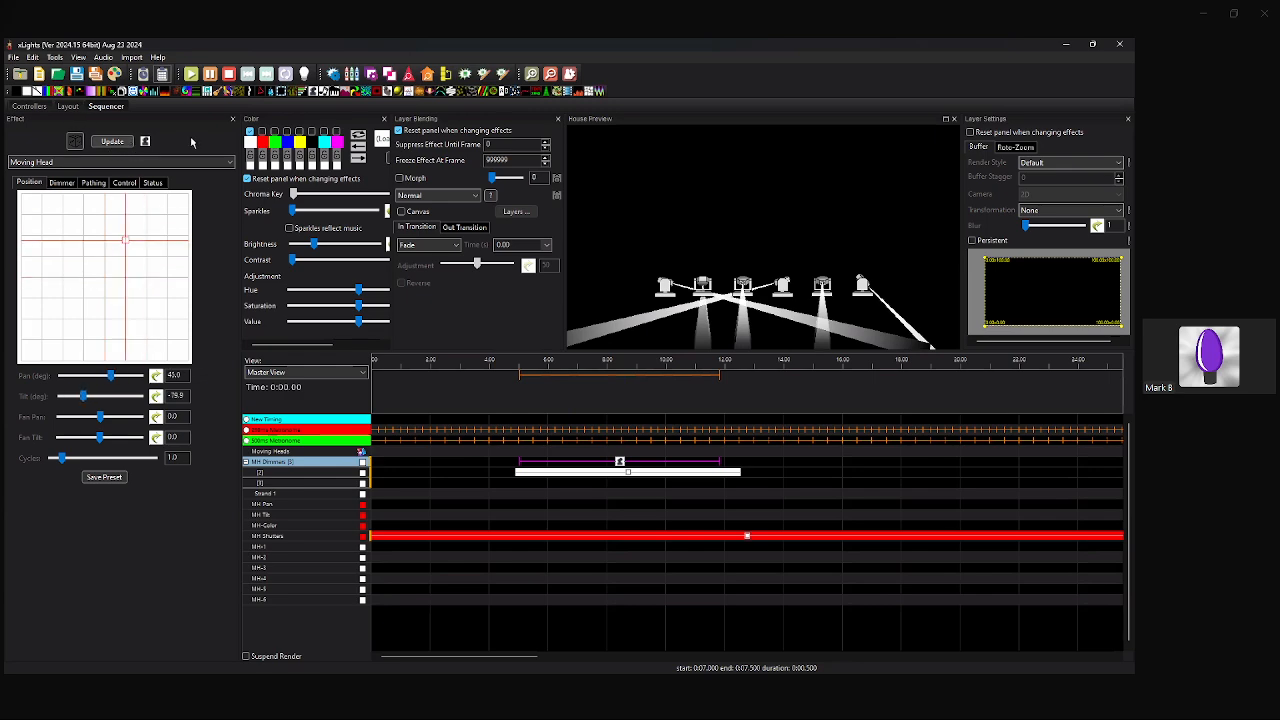
{"action": "left_click_drag", "start_coordinate": [177, 122], "coordinate": [150, 135]}
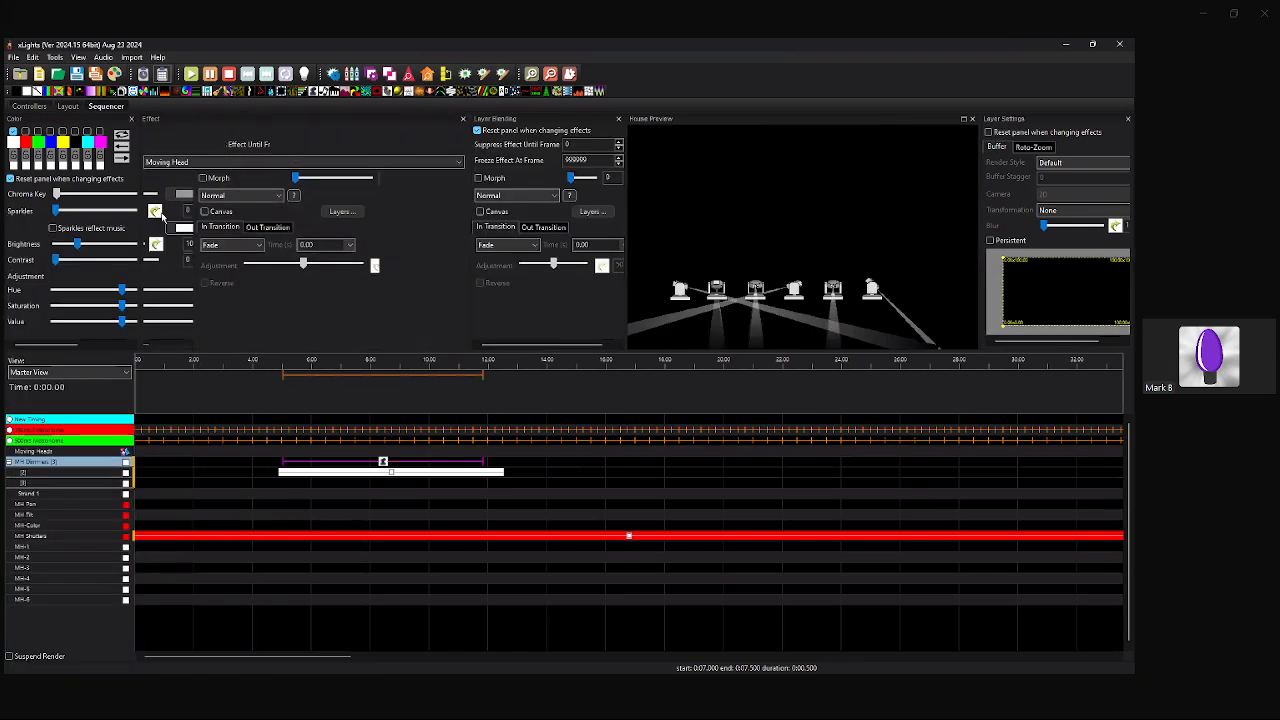
{"action": "scroll", "coordinate": [304, 176], "scroll_direction": "down", "scroll_amount": 1}
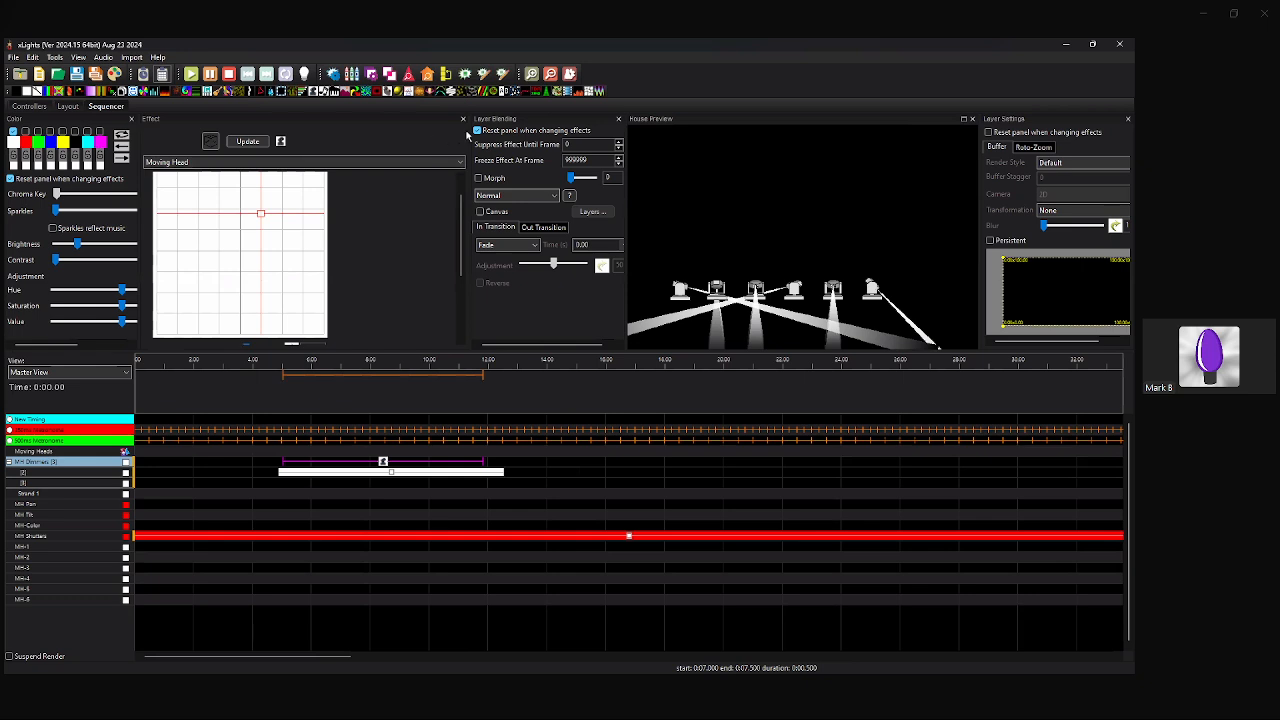
Restart xLights from the desktop and temporarily change the show directory to MHA 6.
{"action": "left_click", "coordinate": [1119, 45]}
{"action": "left_click", "coordinate": [573, 388]}
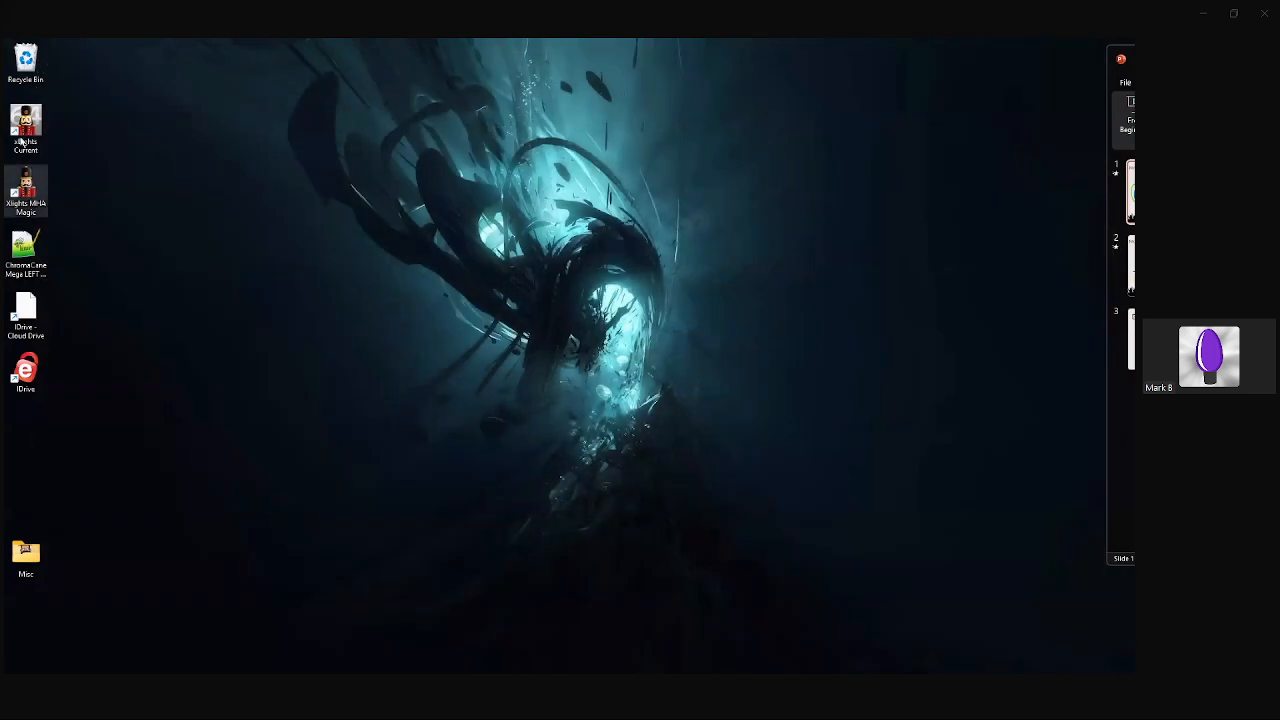
{"action": "double_click", "coordinate": [25, 128]}
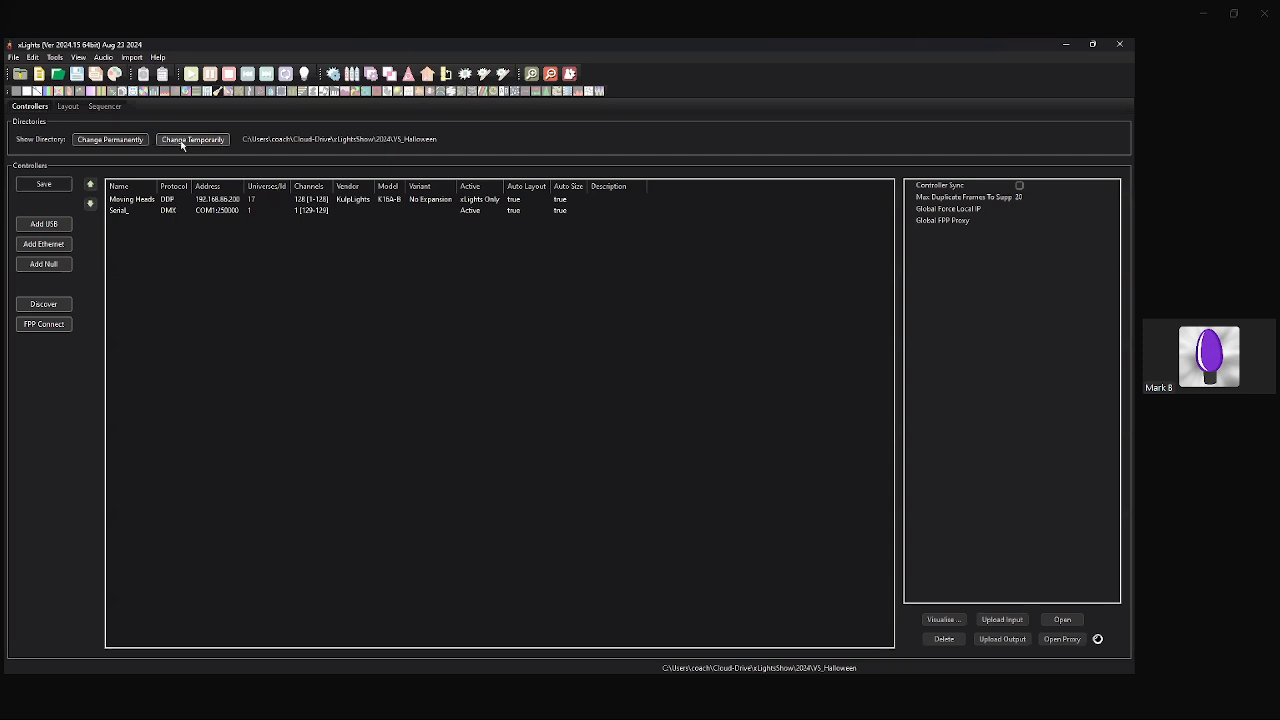
{"action": "left_click", "coordinate": [182, 141]}
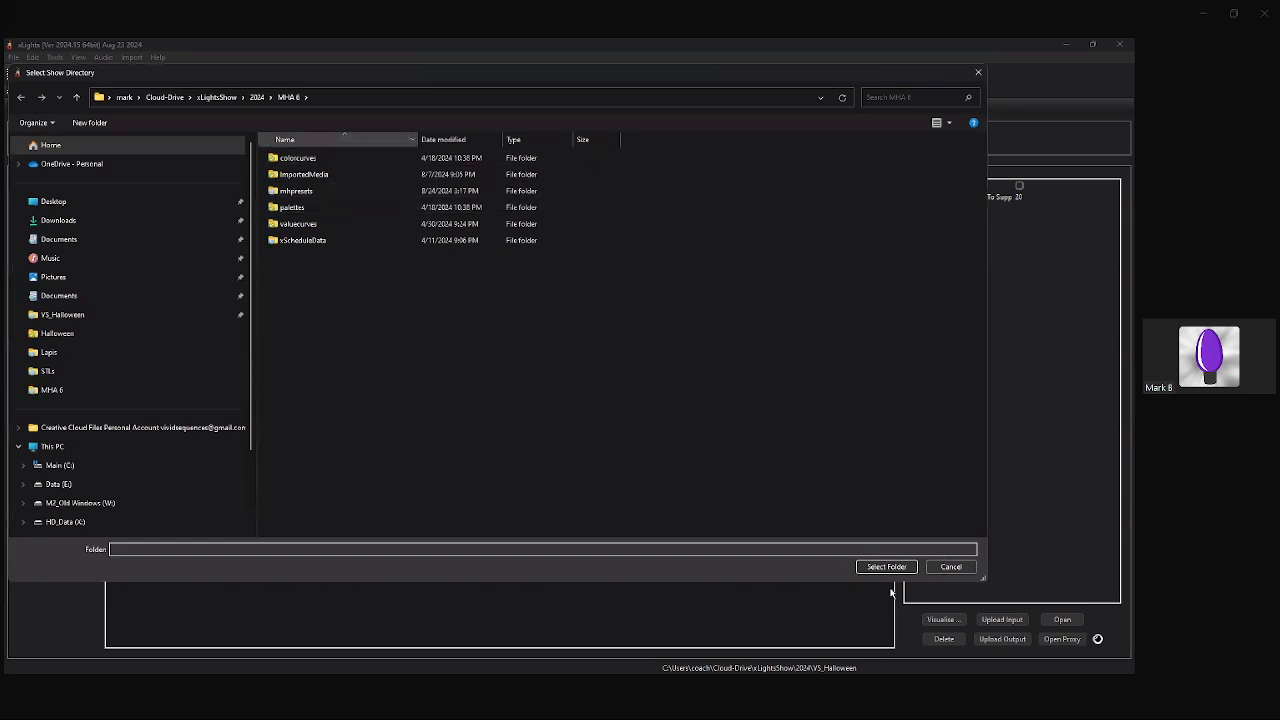
{"action": "left_click", "coordinate": [886, 567]}
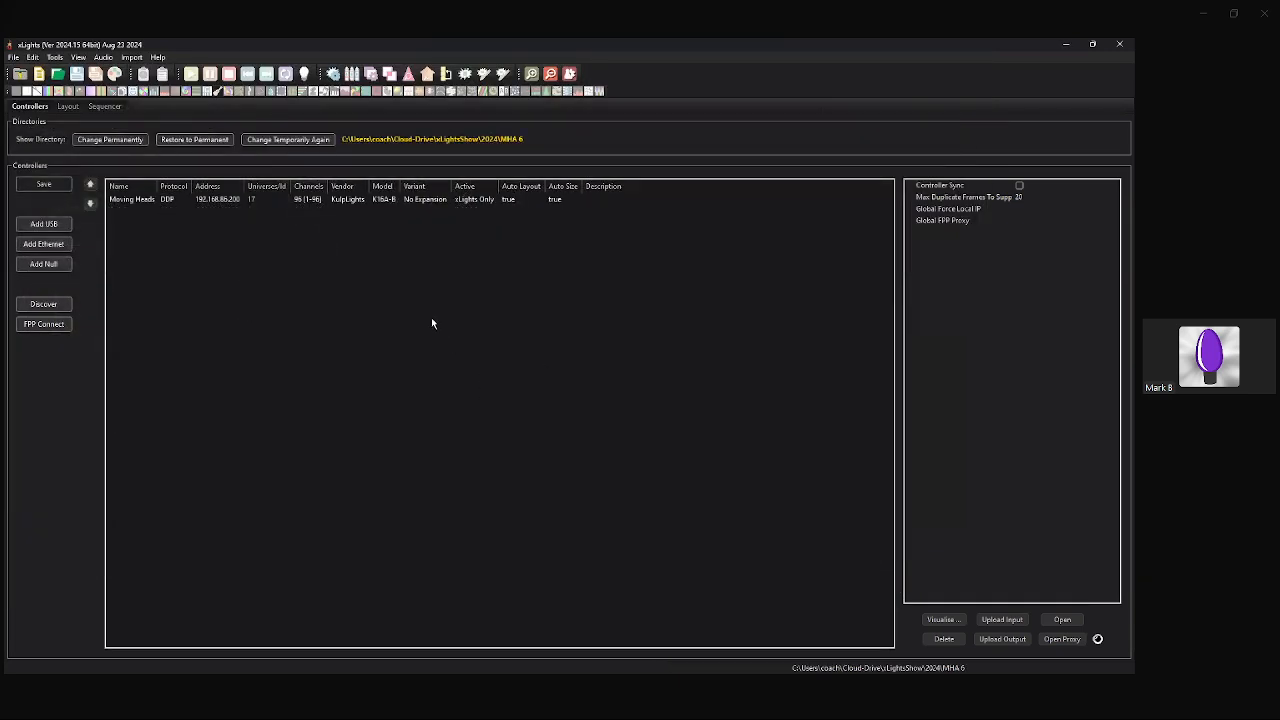
Create a new sequence for the MHA 6 show, keeping the default frame timing.
{"action": "left_click", "coordinate": [68, 107]}
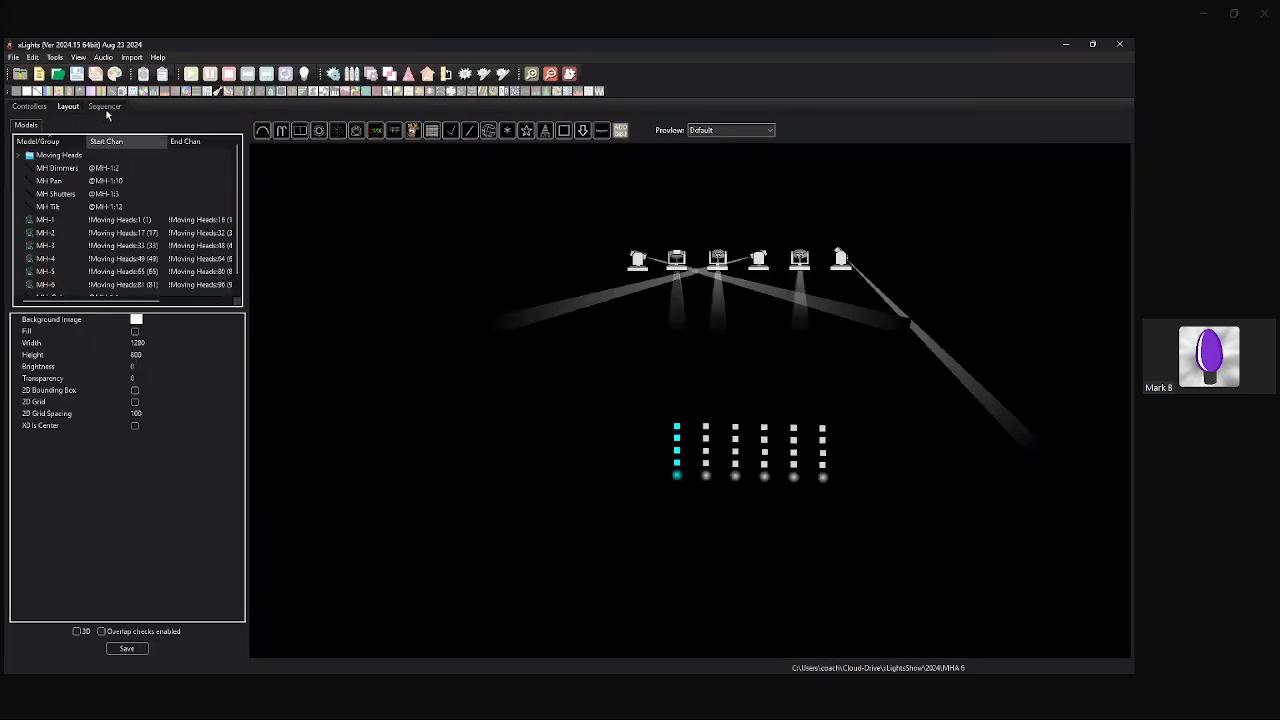
{"action": "left_click", "coordinate": [106, 107]}
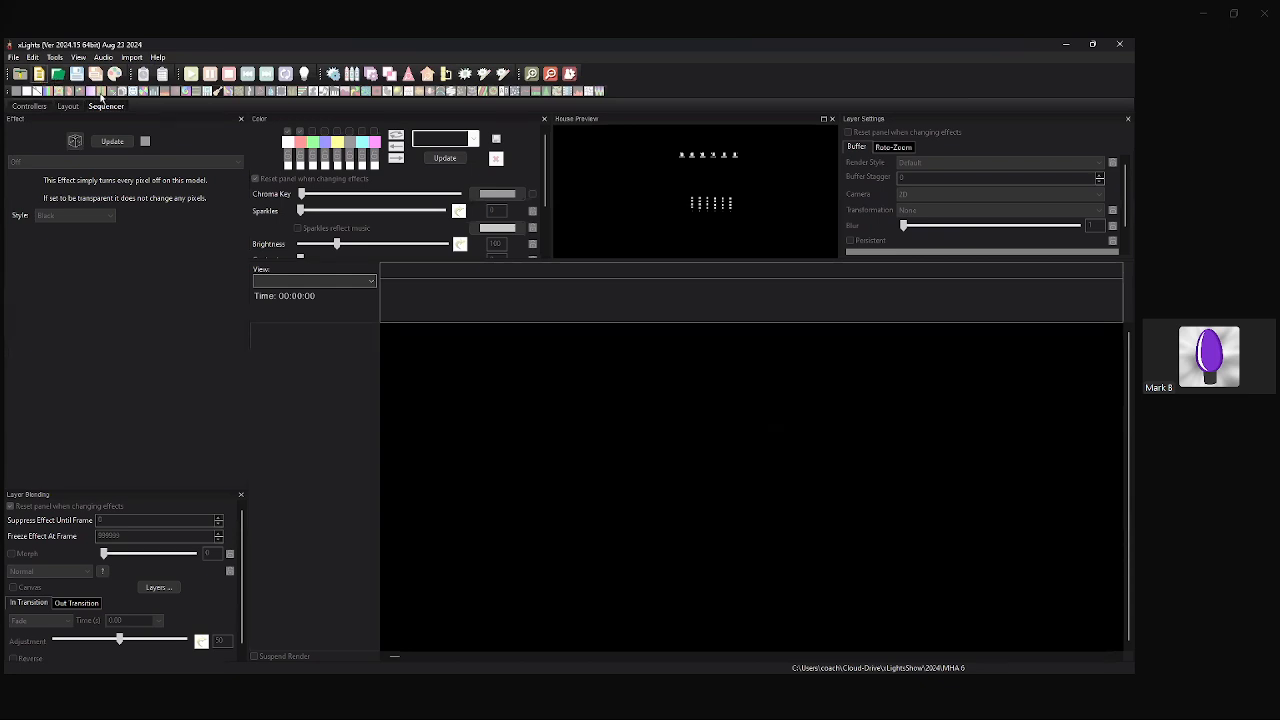
{"action": "left_click", "coordinate": [39, 76]}
{"action": "left_click", "coordinate": [201, 237]}
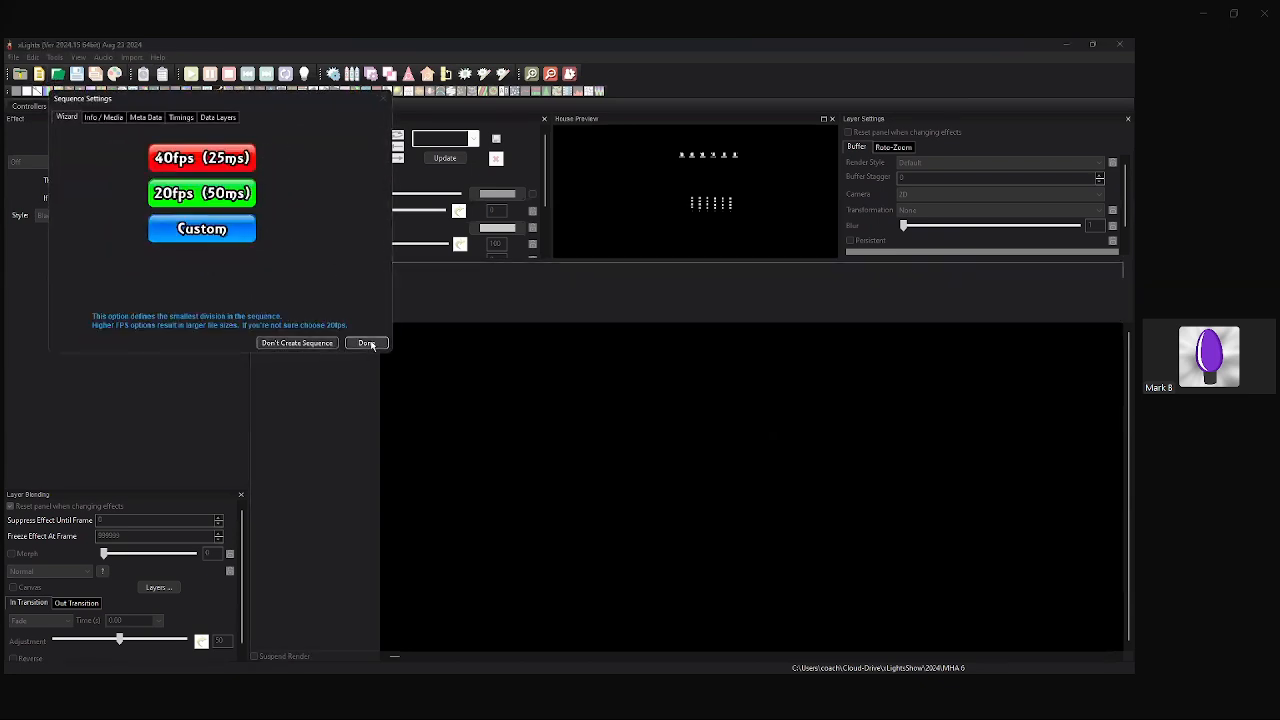
{"action": "left_click", "coordinate": [368, 342]}
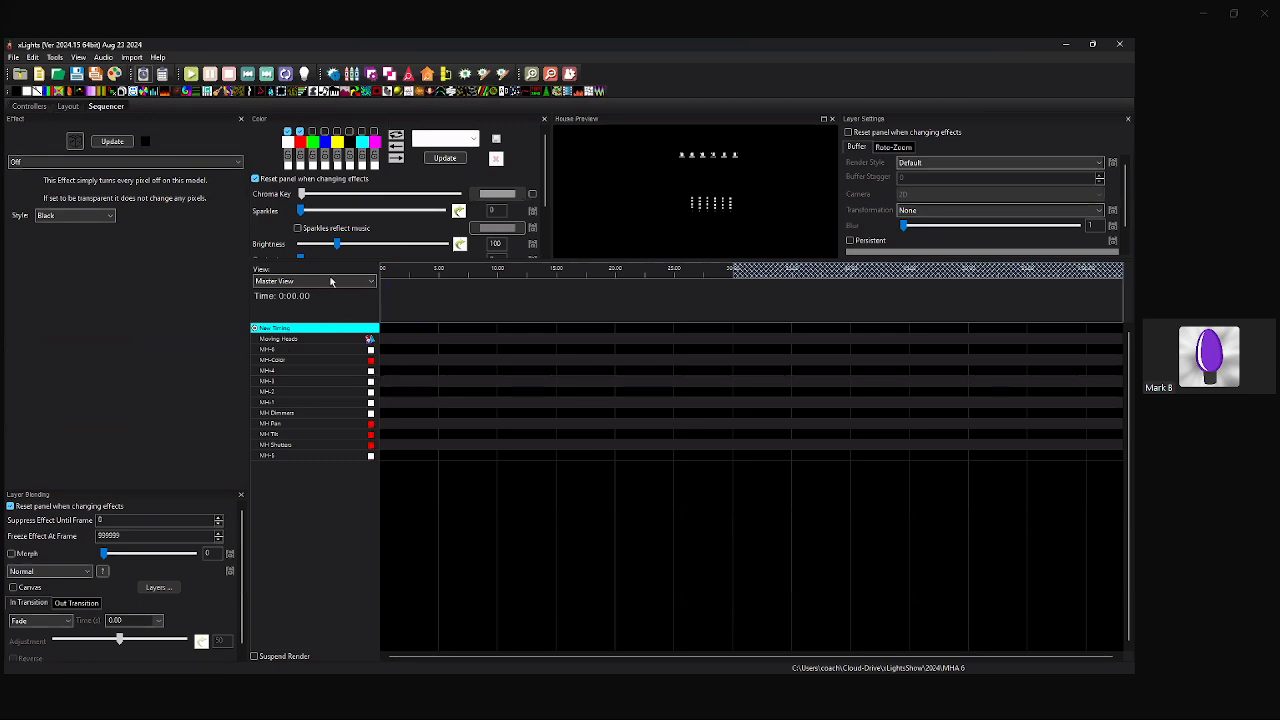
Make the Master View use the model order of OrderedMasterView and display the Master View.
{"action": "left_click", "coordinate": [331, 281]}
{"action": "left_click", "coordinate": [320, 295]}
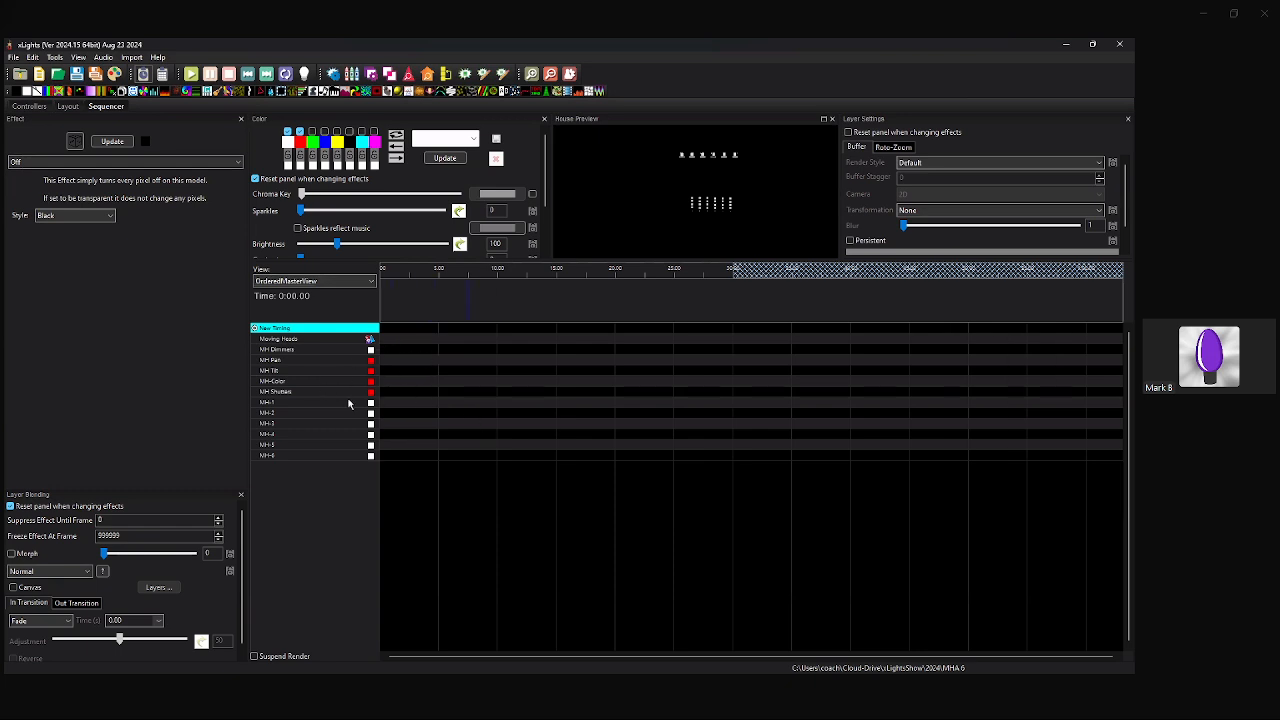
{"action": "right_click", "coordinate": [328, 391]}
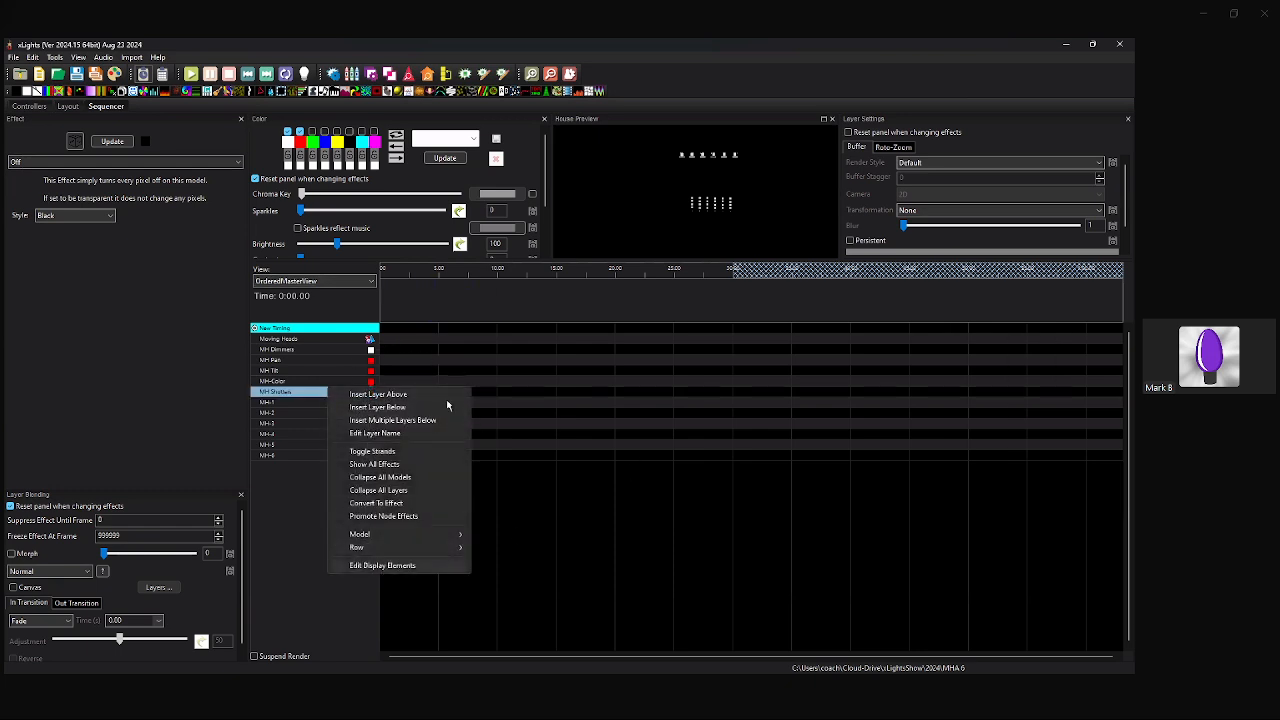
{"action": "left_click", "coordinate": [443, 400]}
{"action": "left_click", "coordinate": [900, 480]}
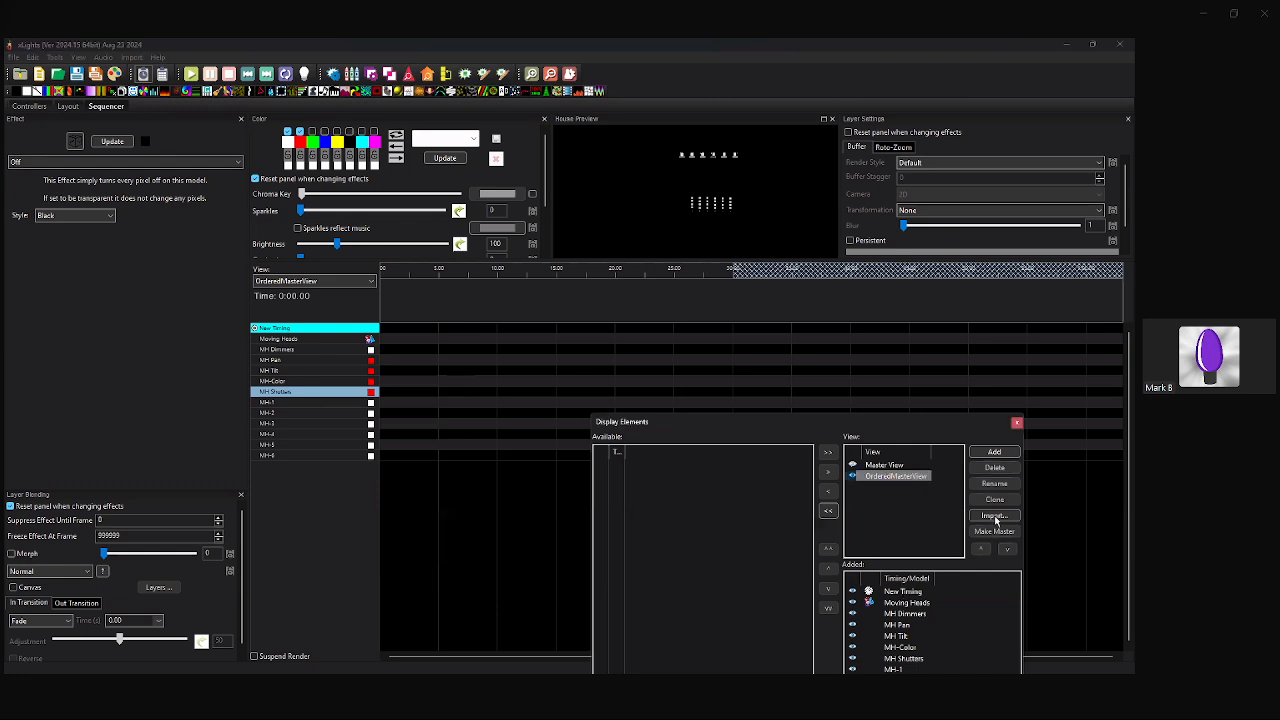
{"action": "left_click", "coordinate": [899, 467]}
{"action": "left_click", "coordinate": [899, 467]}
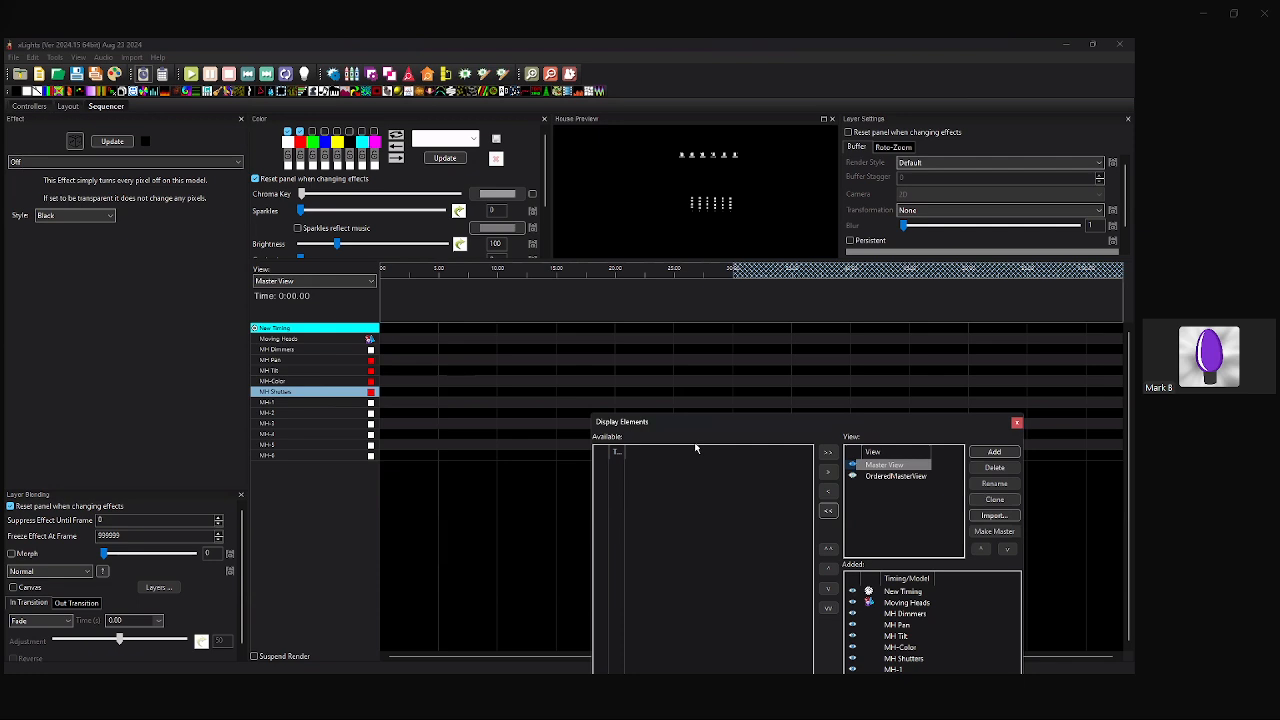
{"action": "left_click", "coordinate": [1017, 423]}
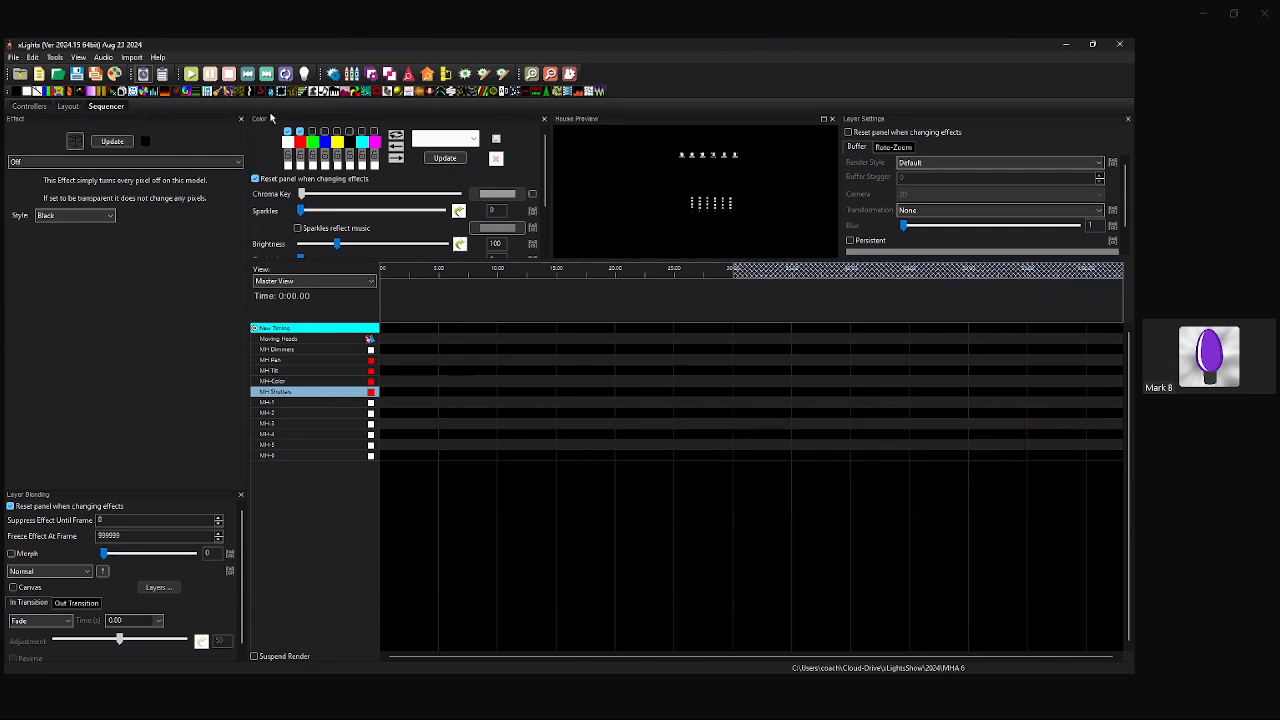
Place a Moving Head effect on the Moving Heads group from about 6 to 20 seconds and an On effect beneath it on MH Dimmers.
{"action": "left_click_drag", "start_coordinate": [314, 96], "coordinate": [617, 338]}
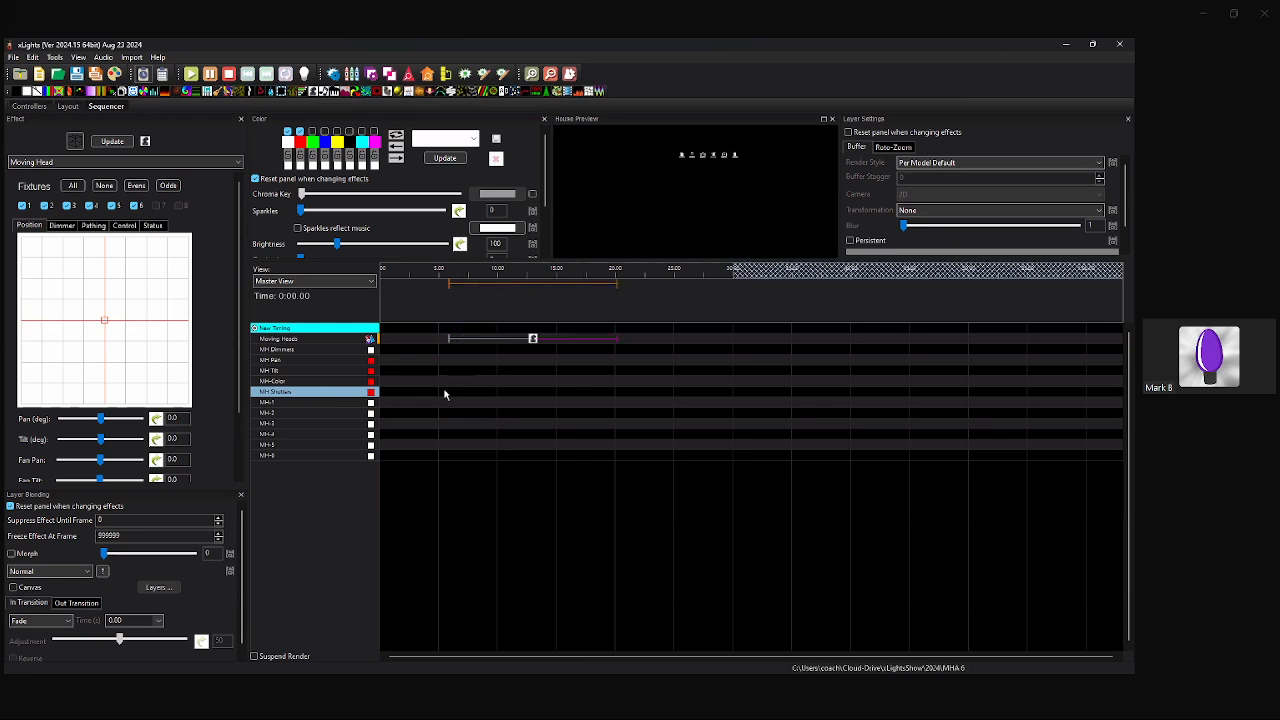
{"action": "left_click", "coordinate": [511, 351]}
{"action": "key", "text": "o"}
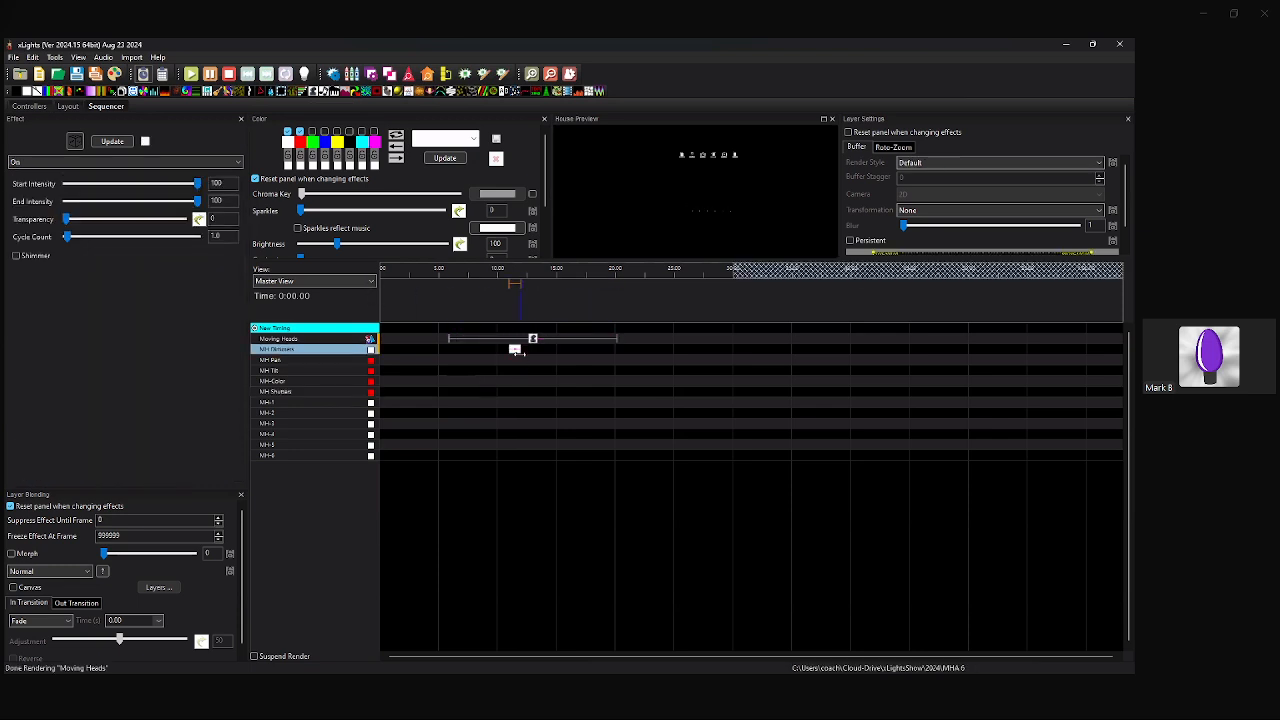
{"action": "left_click_drag", "start_coordinate": [517, 349], "coordinate": [610, 349]}
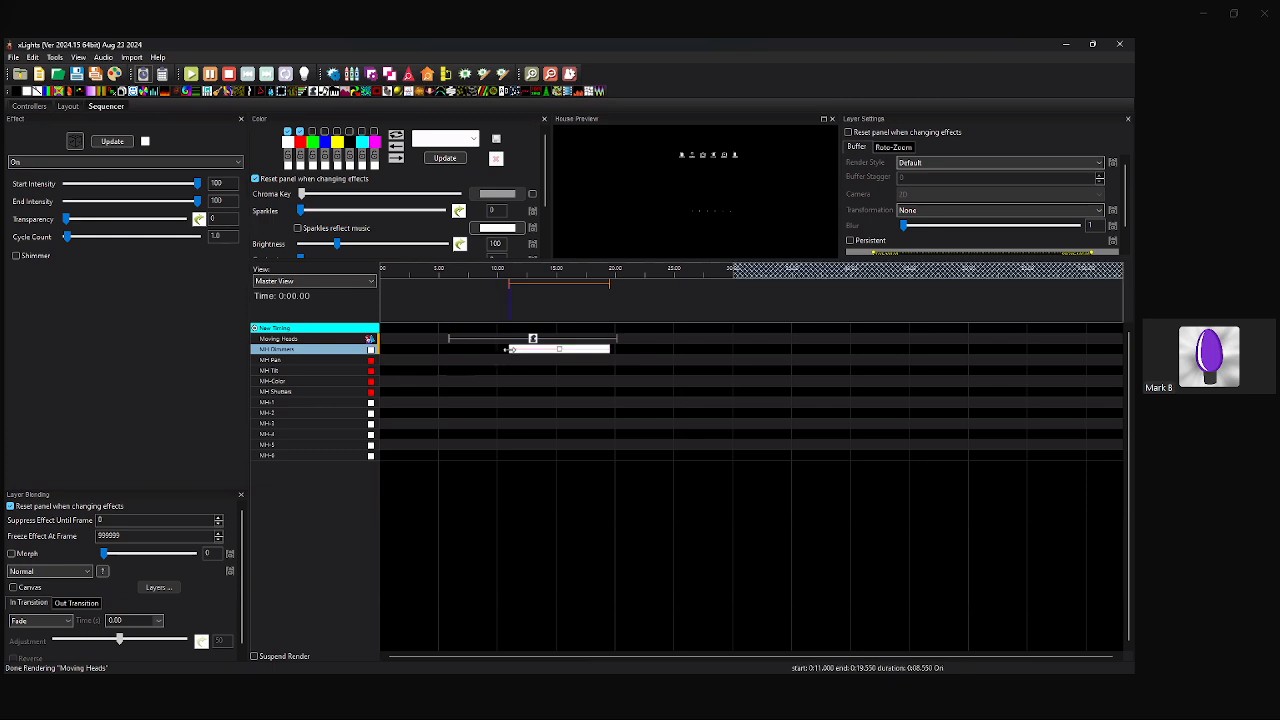
{"action": "left_click_drag", "start_coordinate": [512, 349], "coordinate": [452, 350]}
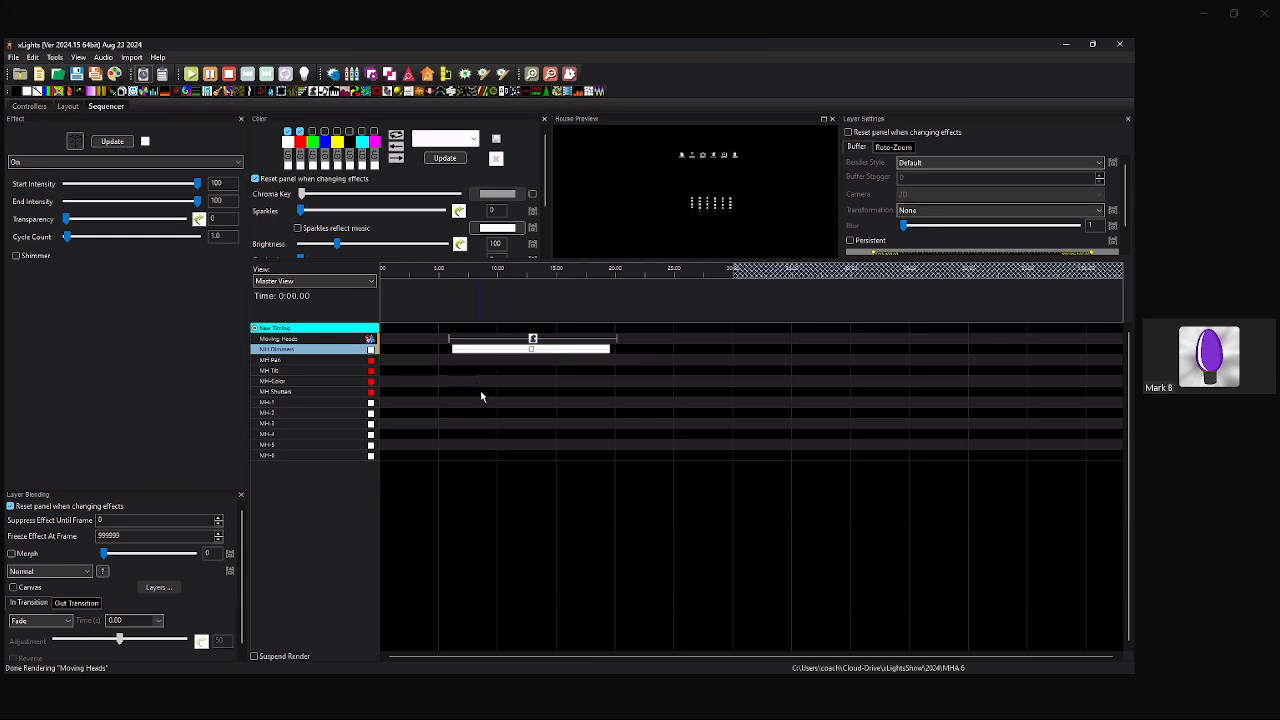
Place an On effect on MH Shutters and stretch it from about 0.4 to 45 seconds.
{"action": "left_click", "coordinate": [482, 392]}
{"action": "key", "text": "o"}
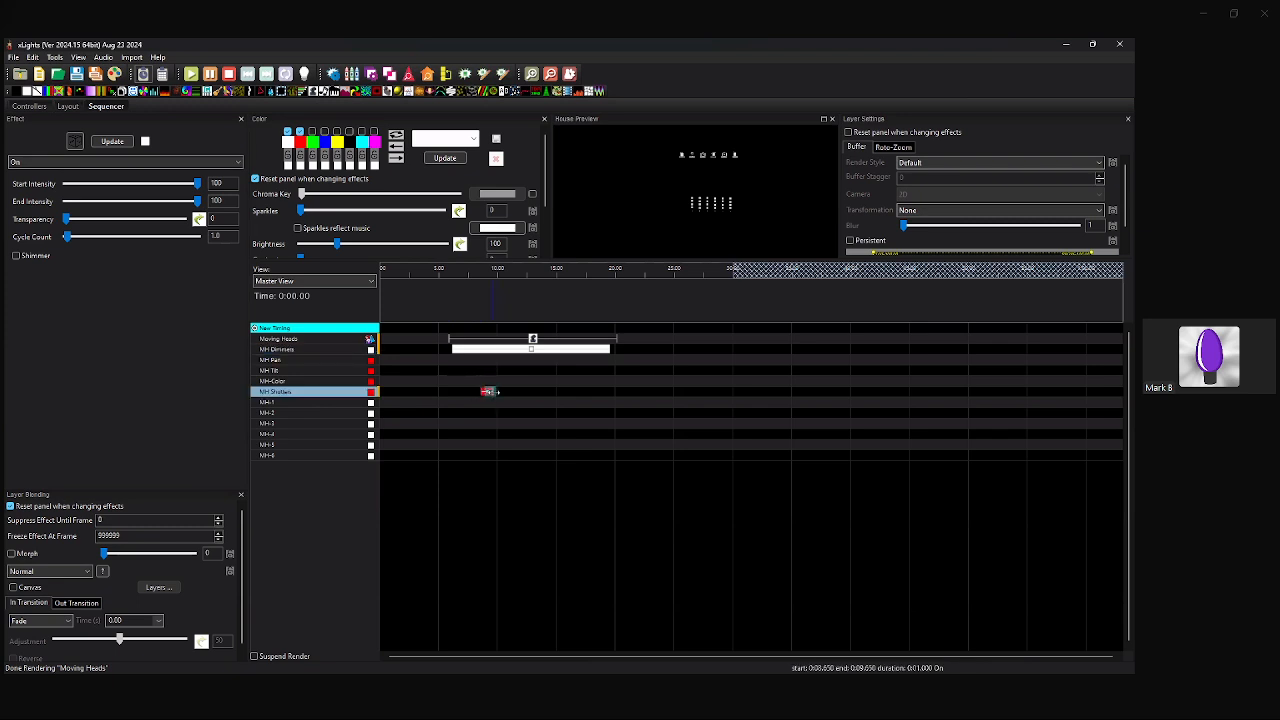
{"action": "left_click_drag", "start_coordinate": [493, 392], "coordinate": [909, 392]}
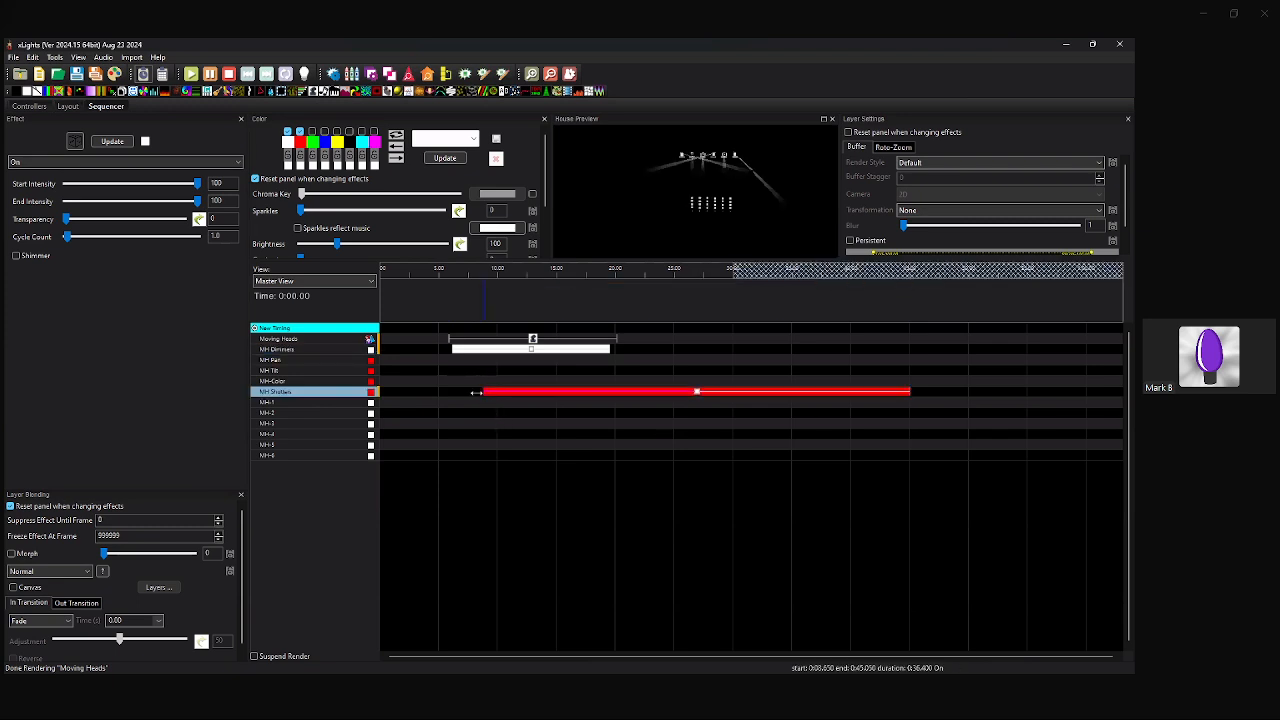
{"action": "left_click_drag", "start_coordinate": [482, 392], "coordinate": [384, 392]}
Trim the Moving Head effect to about 8.8–17.45 seconds, enlarge the preview, and set the fixtures' pan to about 110.3° and tilt to about 76.1°.
{"action": "left_click", "coordinate": [540, 340]}
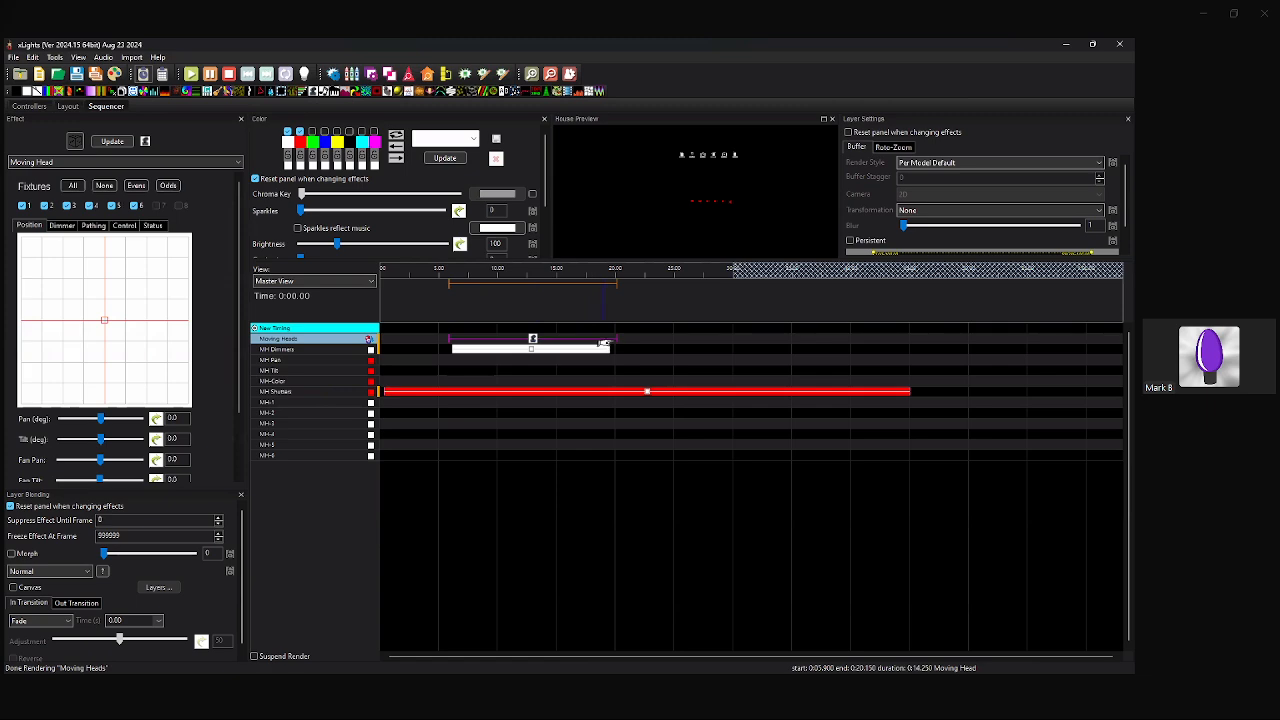
{"action": "left_click_drag", "start_coordinate": [449, 340], "coordinate": [483, 339]}
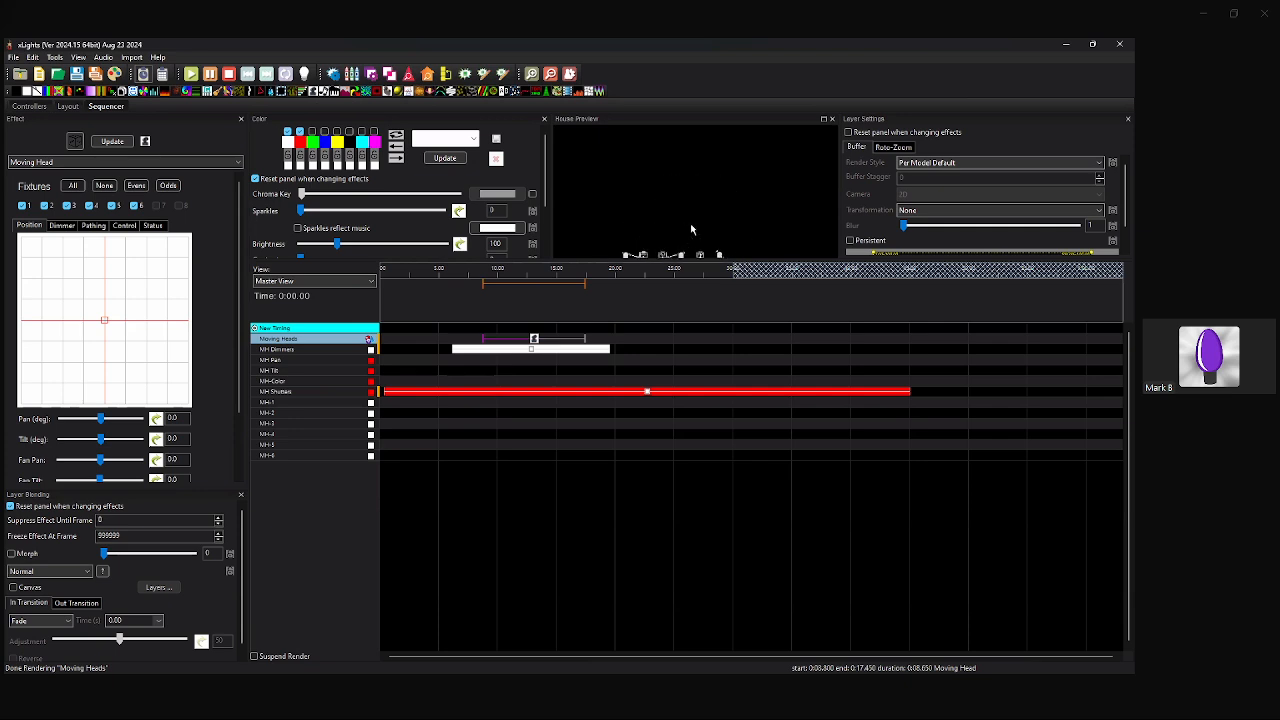
{"action": "left_click_drag", "start_coordinate": [690, 285], "coordinate": [697, 371]}
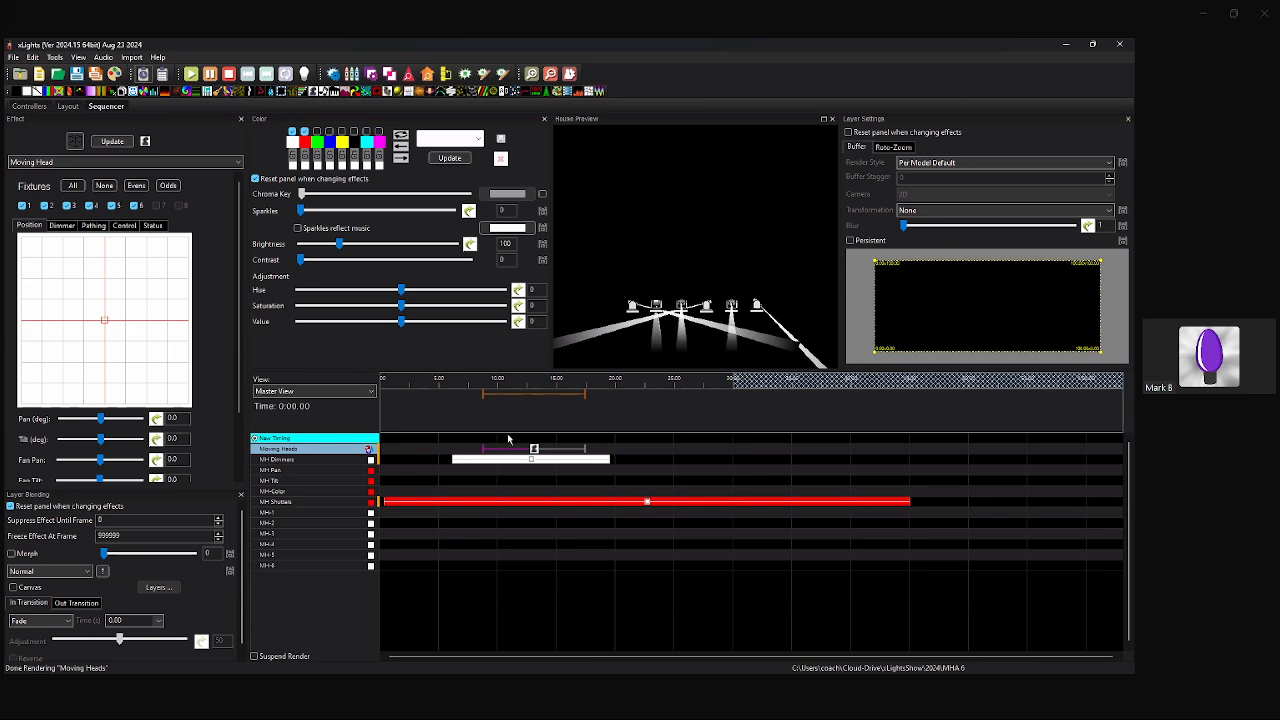
{"action": "left_click", "coordinate": [105, 321]}
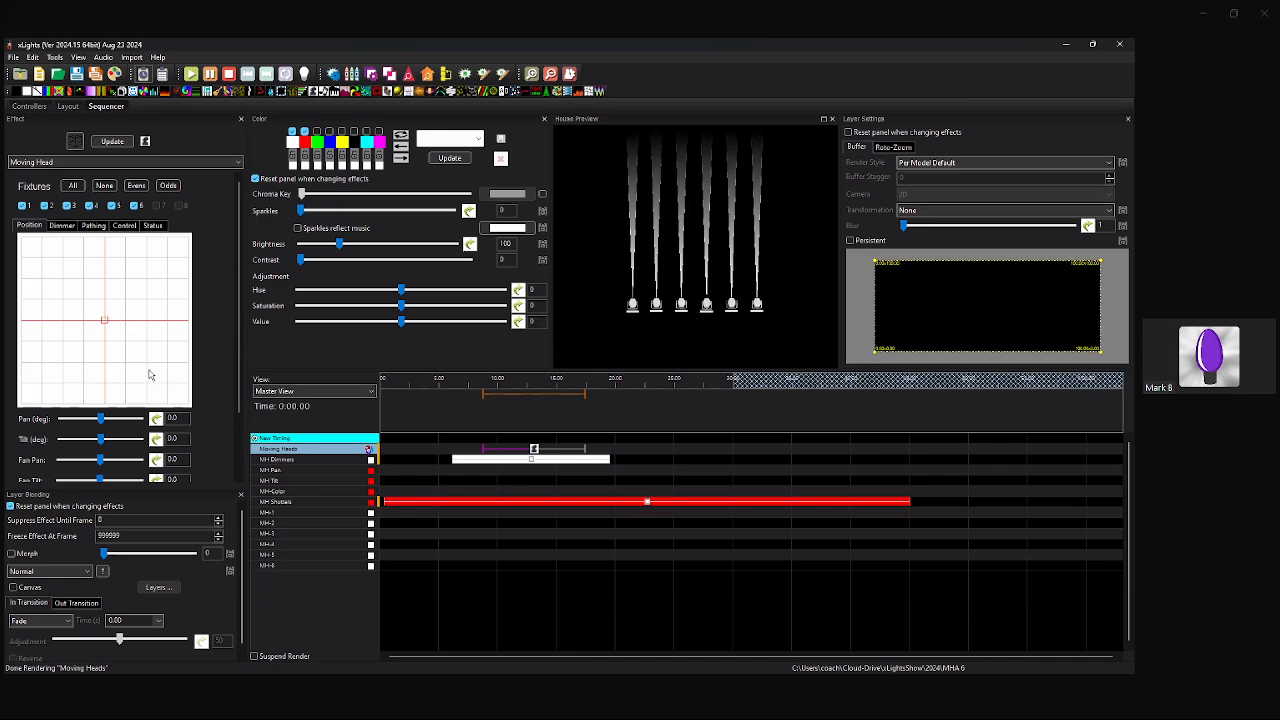
{"action": "mouse_move", "coordinate": [105, 325]}
{"action": "left_mouse_down"}
{"action": "mouse_move", "coordinate": [108, 361]}
{"action": "mouse_move", "coordinate": [107, 294]}
{"action": "mouse_move", "coordinate": [104, 358]}
{"action": "mouse_move", "coordinate": [63, 363]}
{"action": "mouse_move", "coordinate": [156, 360]}
{"action": "left_mouse_up"}
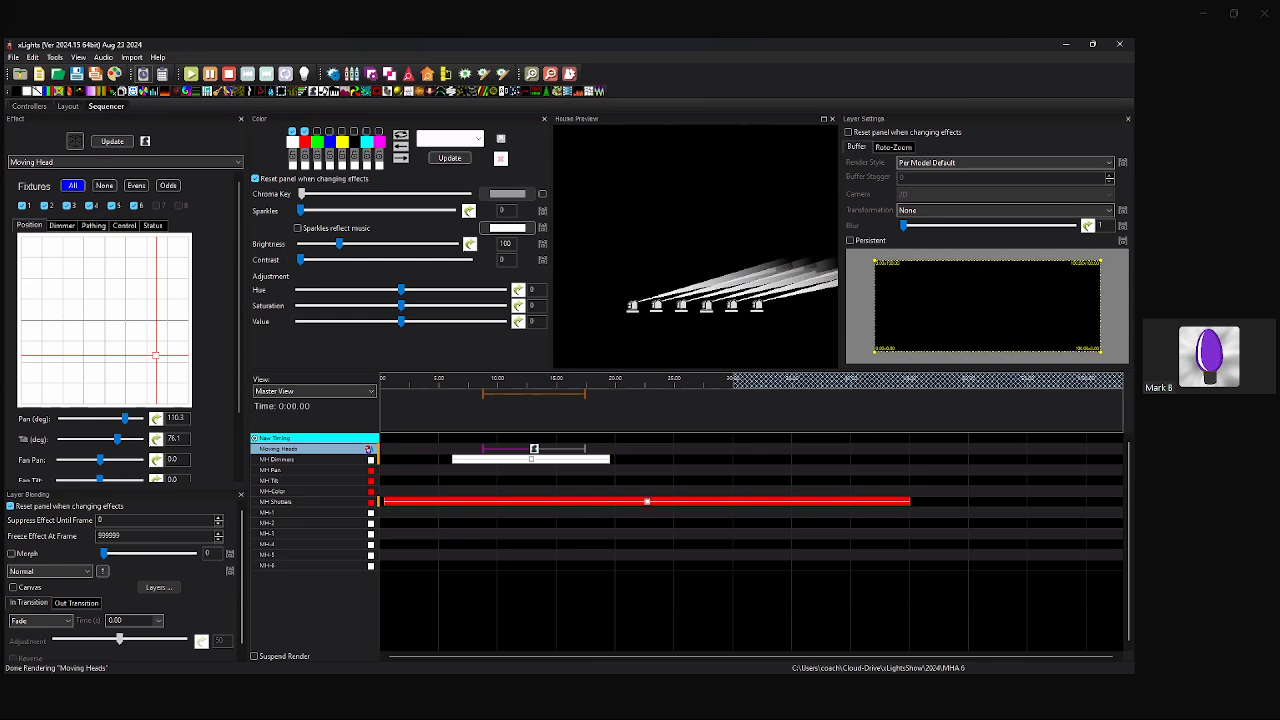
Minimize xLights and switch to the slideshow on moving head pan orientation.
{"action": "left_click", "coordinate": [1066, 44]}
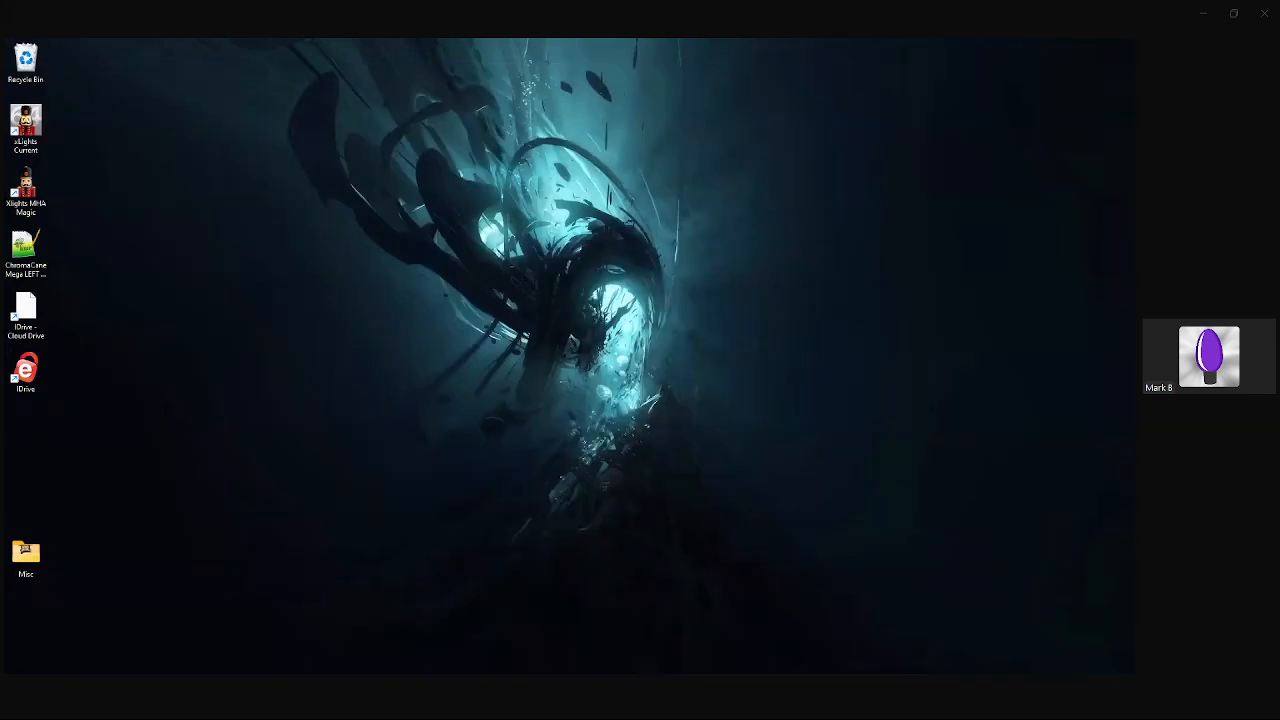
{"action": "key", "text": "alt+Tab"}
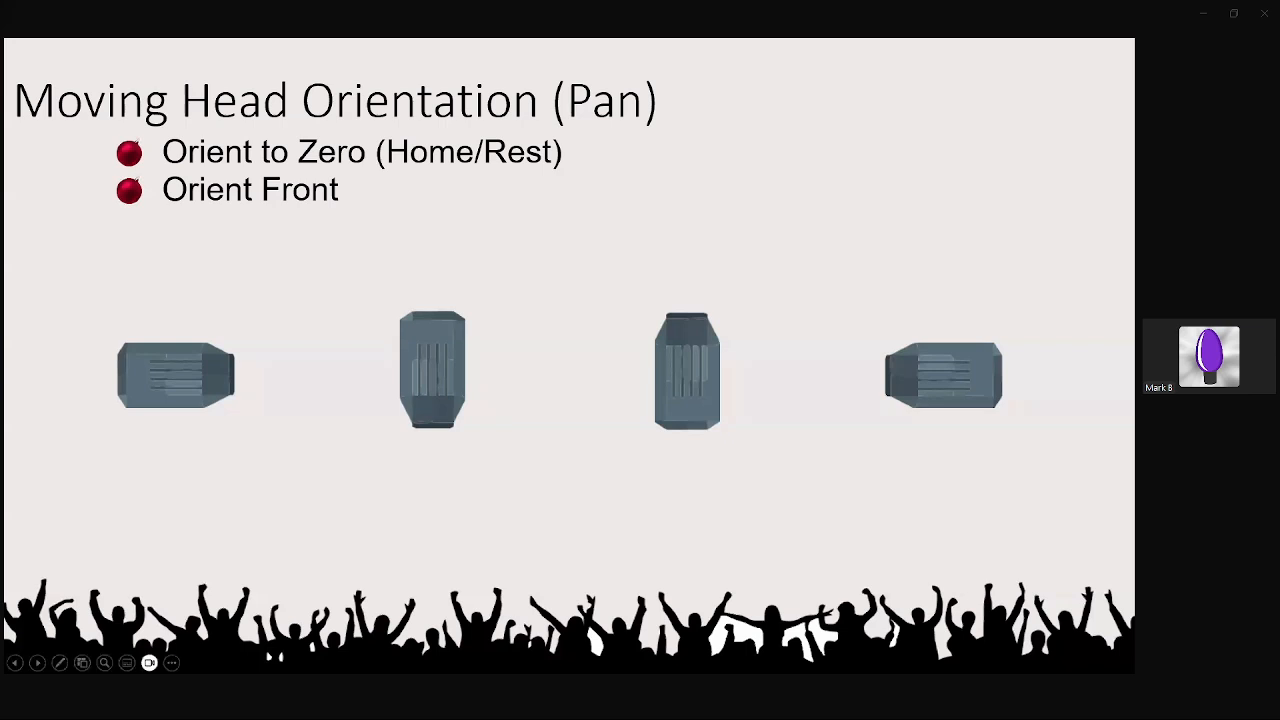
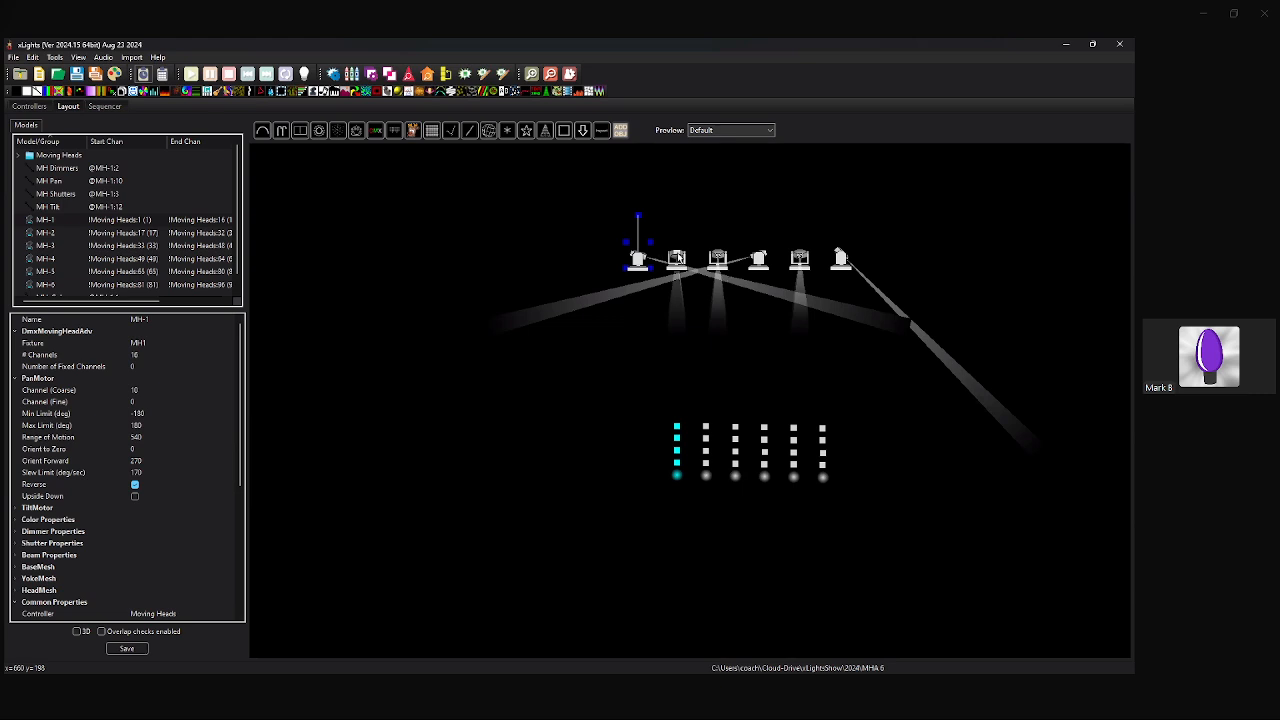
Examine the pan and tilt motor settings of MH-1, MH-2 and MH-4 in the layout, comparing their orientation and reverse options.
{"action": "left_click", "coordinate": [678, 258]}
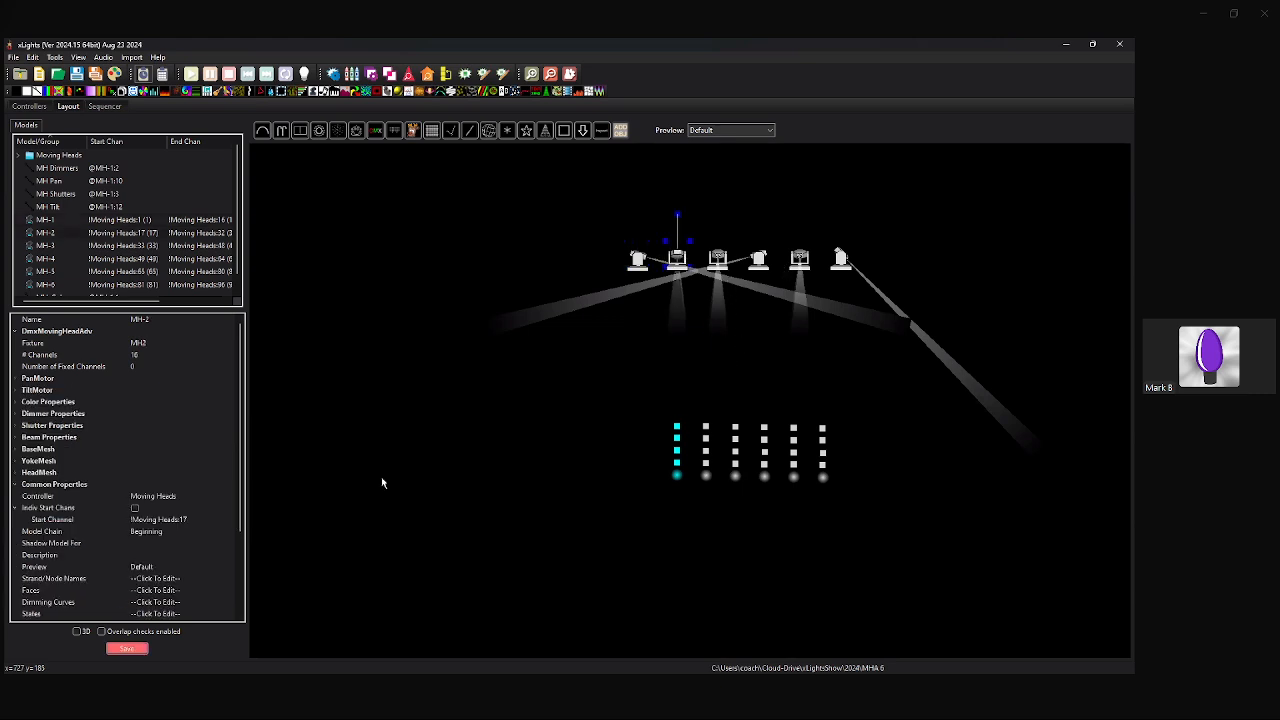
{"action": "left_click", "coordinate": [16, 379]}
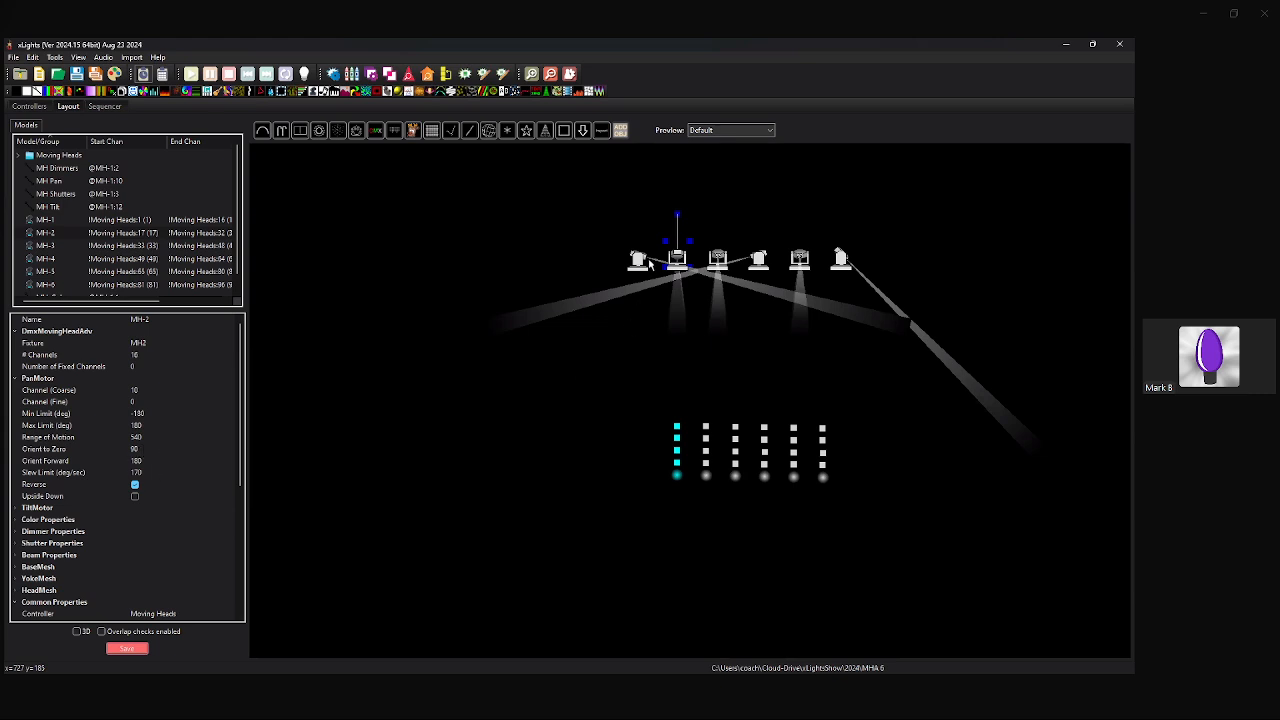
{"action": "left_click", "coordinate": [640, 262]}
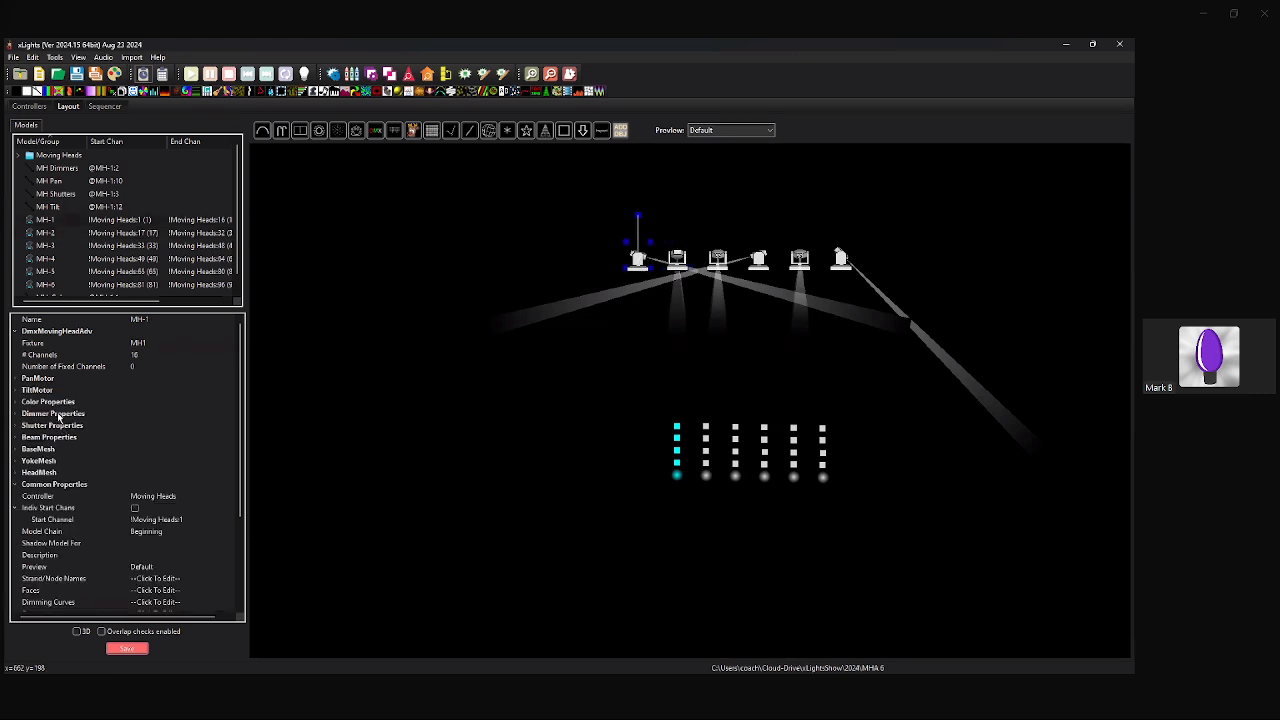
{"action": "left_click", "coordinate": [17, 391]}
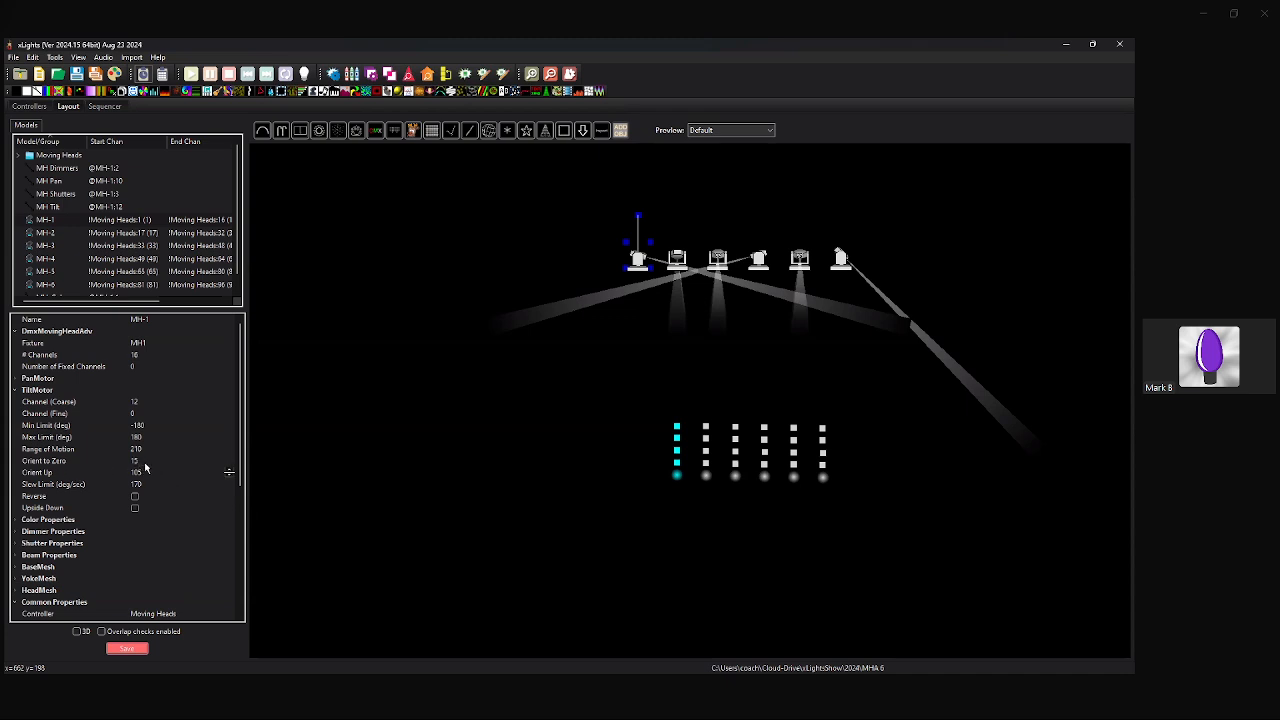
{"action": "left_click", "coordinate": [842, 262]}
{"action": "left_click", "coordinate": [638, 262]}
{"action": "left_click", "coordinate": [16, 379]}
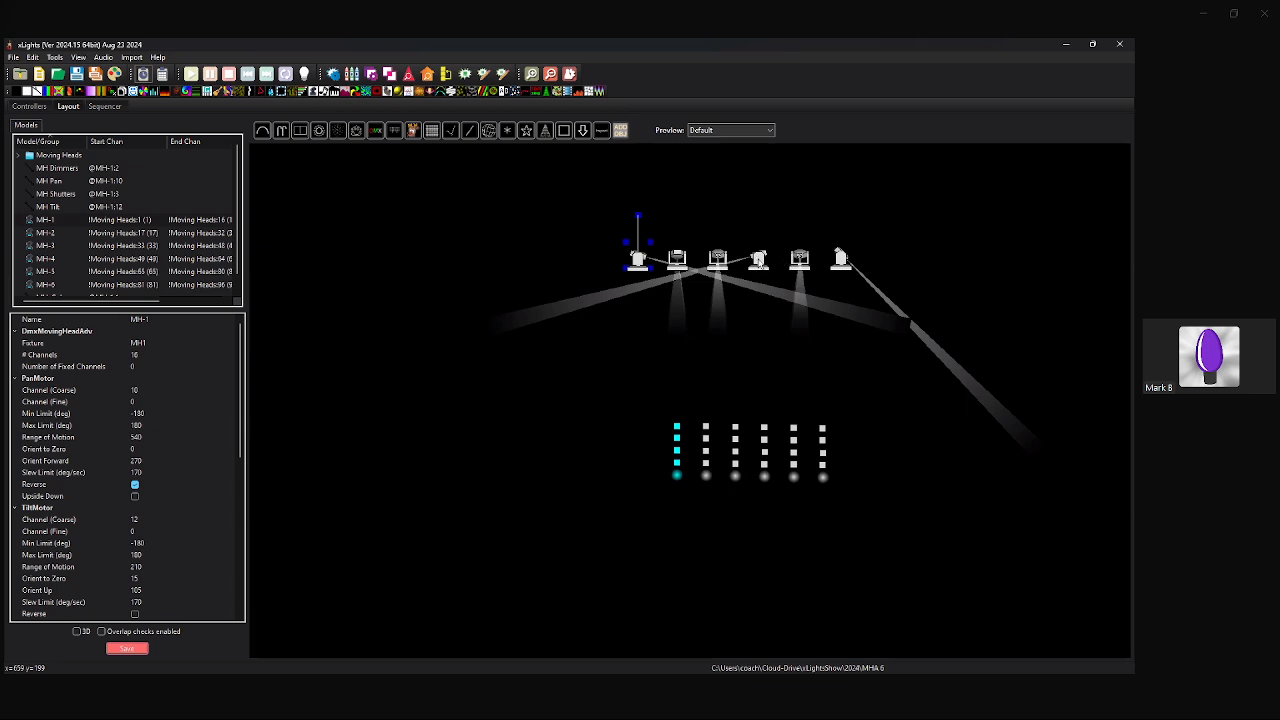
{"action": "left_click", "coordinate": [758, 262]}
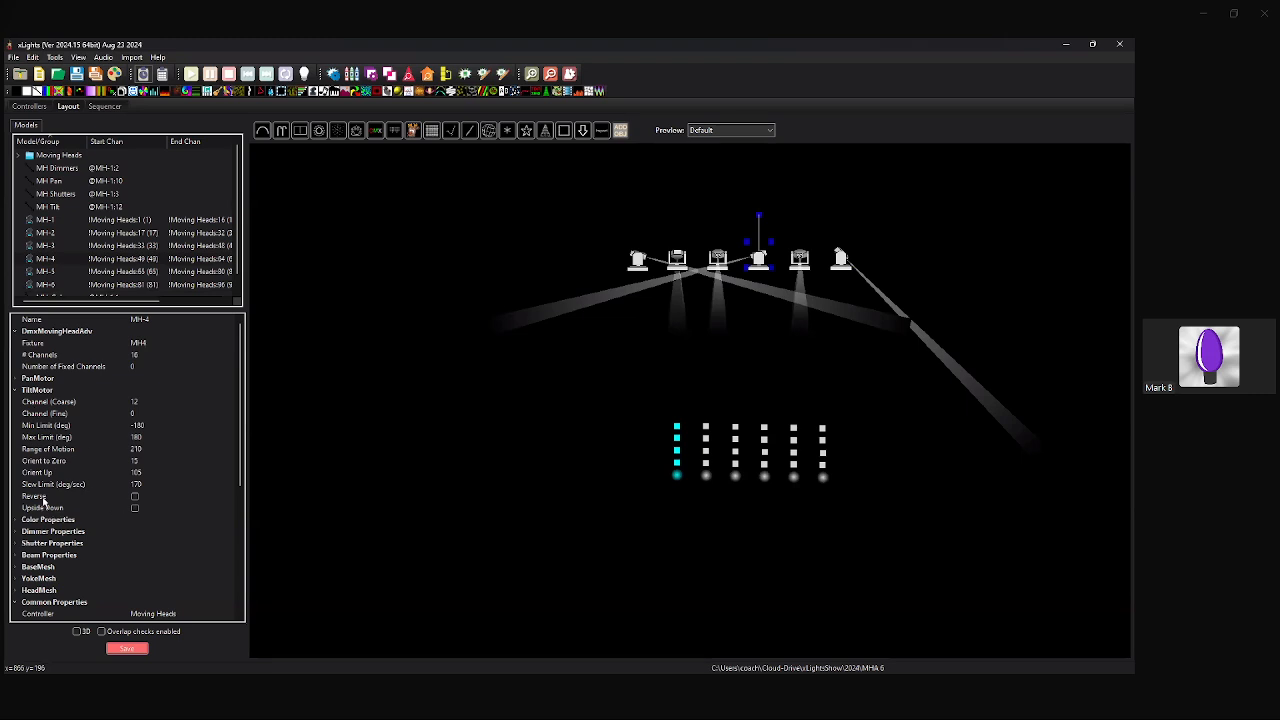
{"action": "left_click", "coordinate": [15, 379]}
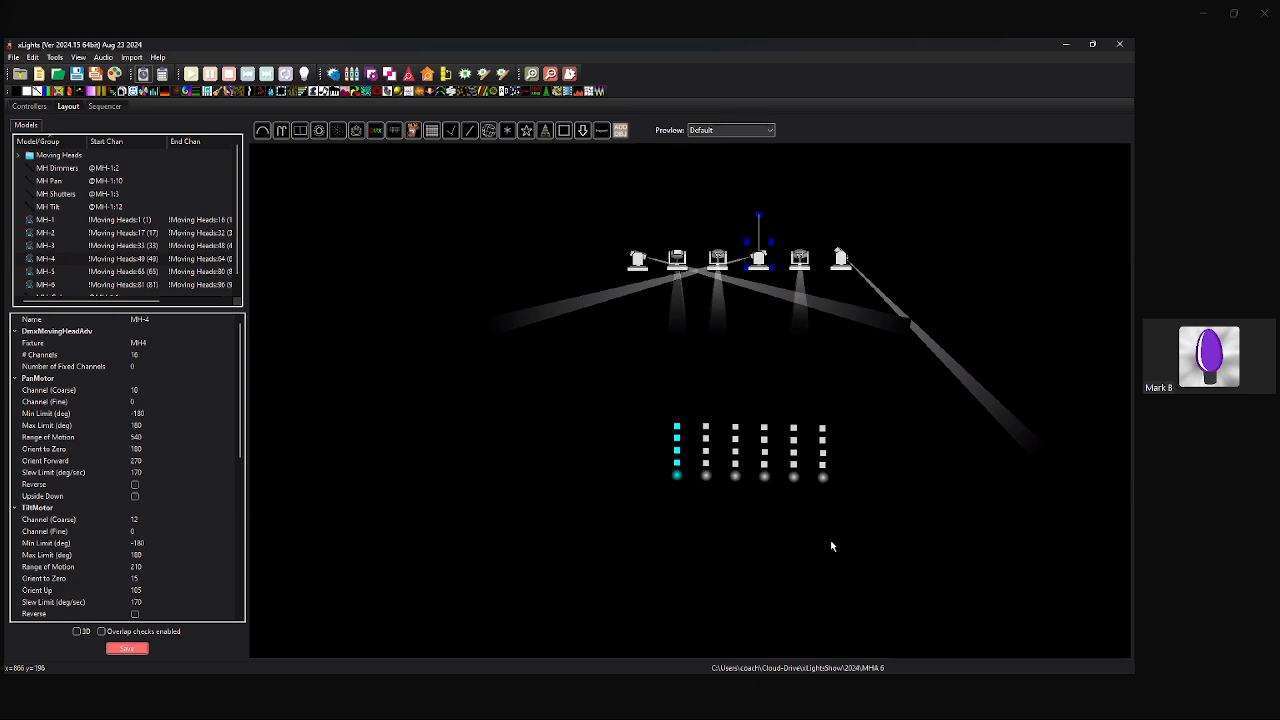
{"action": "left_click_drag", "start_coordinate": [756, 378], "coordinate": [726, 414]}
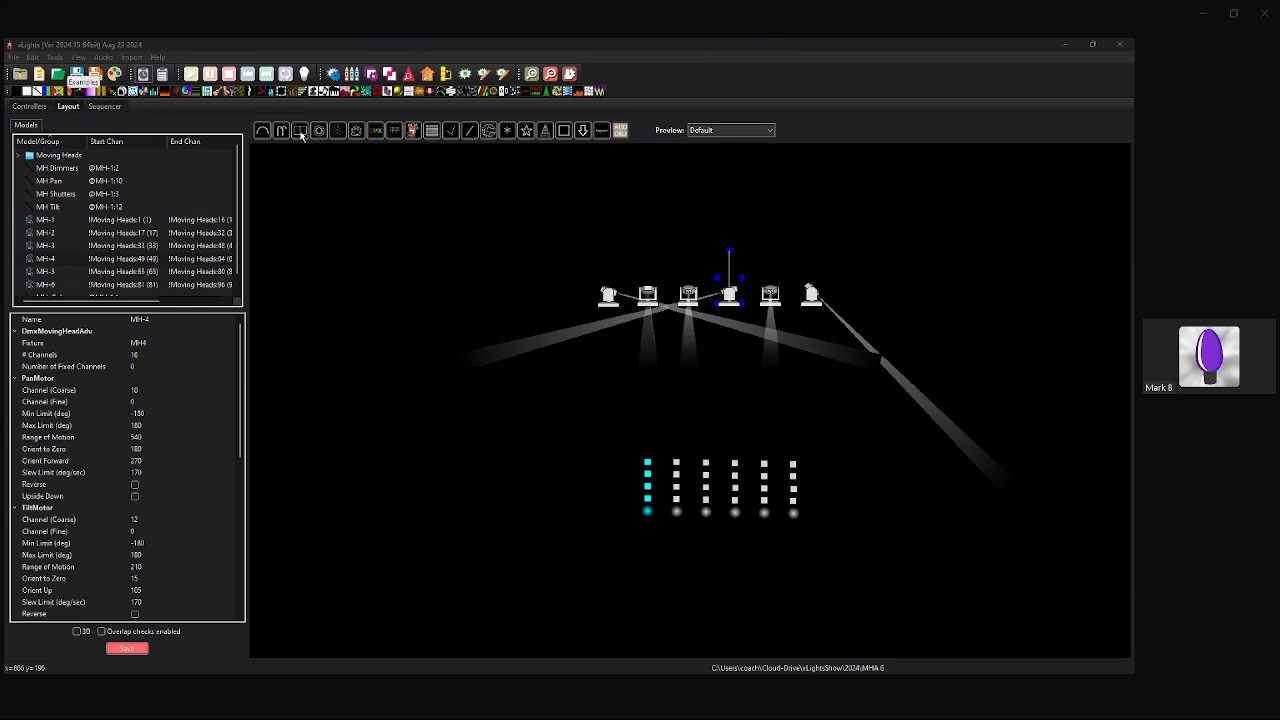
Set the sequence duration to 180 seconds and stretch the MH Shutters On effect from the sequence start to its 3:00 end.
{"action": "left_click", "coordinate": [112, 106]}
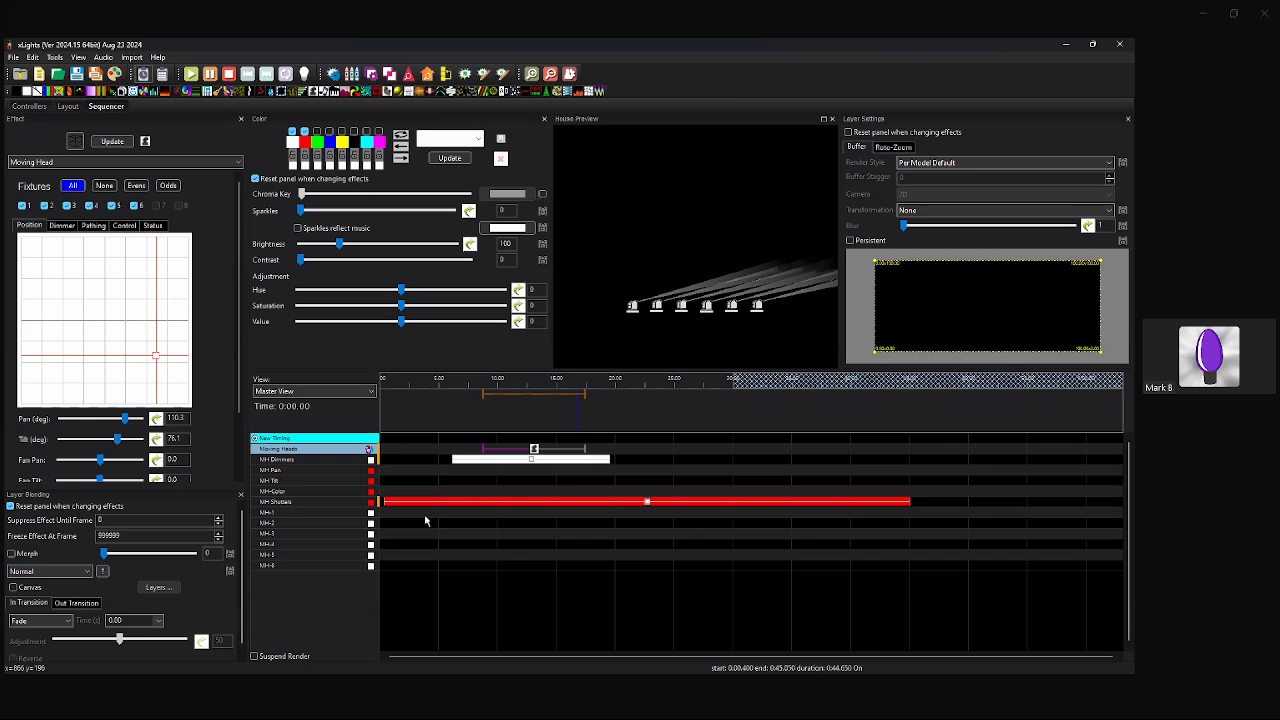
{"action": "left_click", "coordinate": [392, 501]}
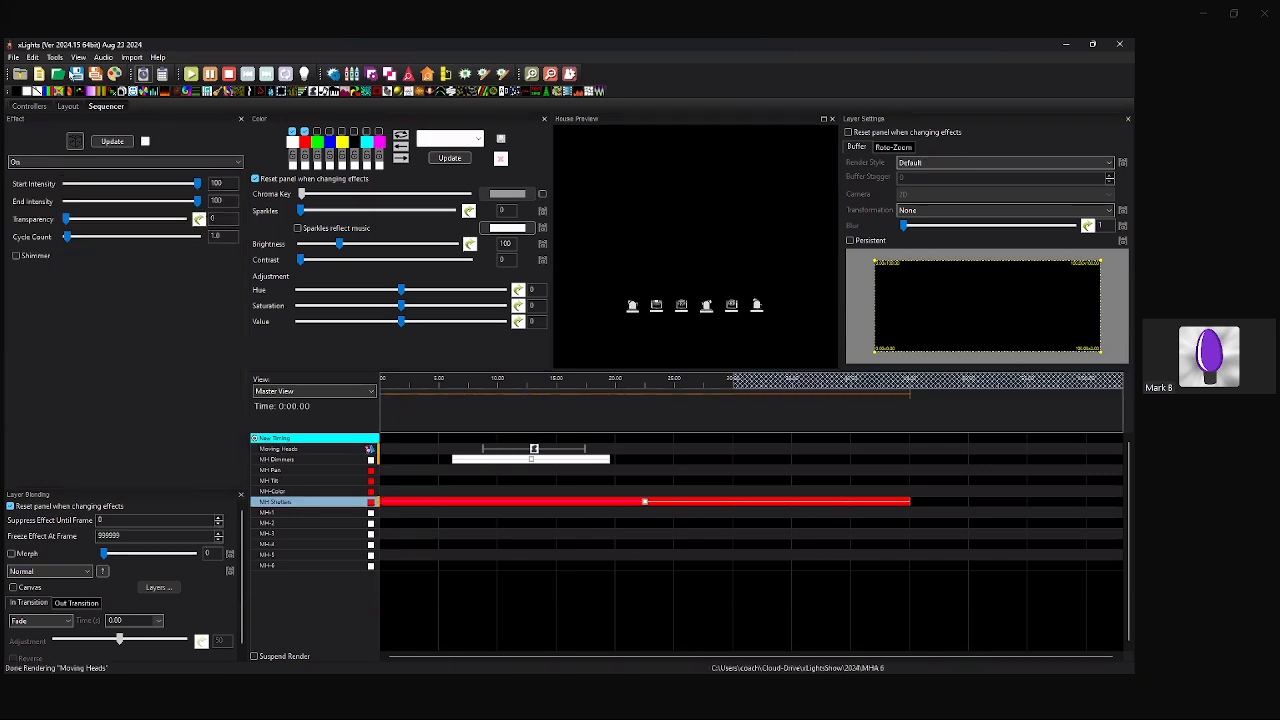
{"action": "left_click", "coordinate": [14, 57]}
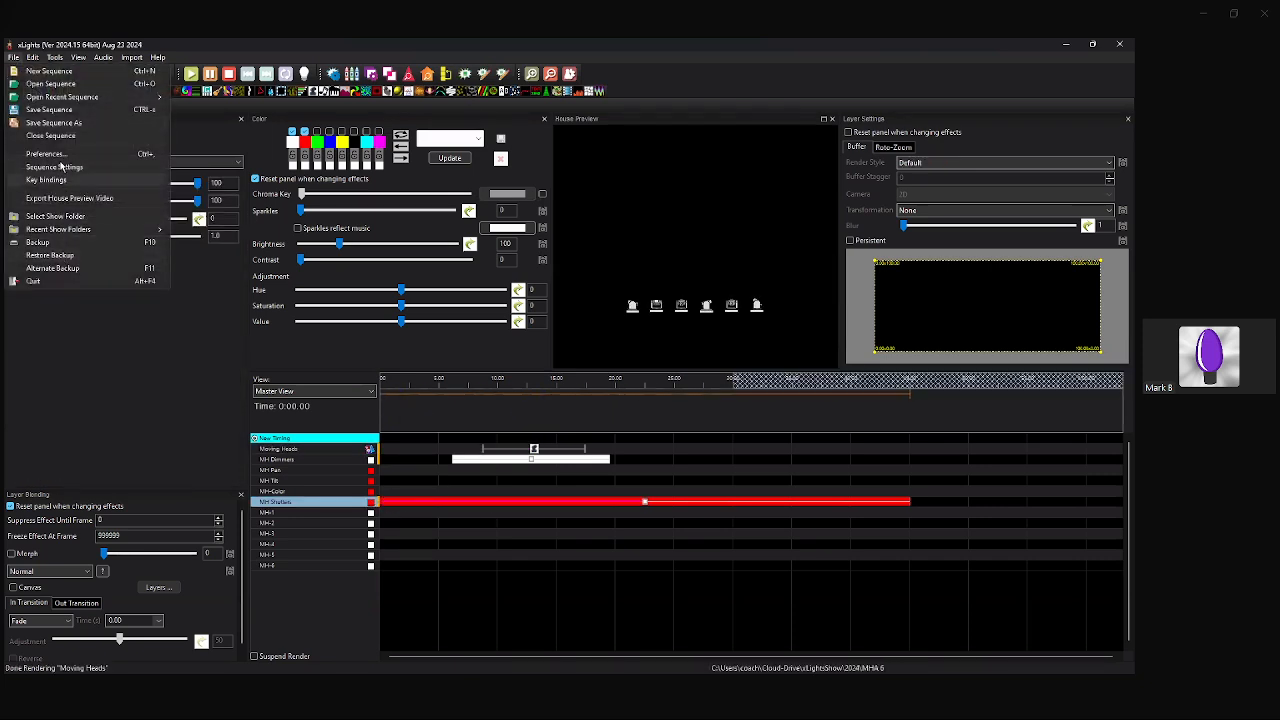
{"action": "left_click", "coordinate": [55, 167]}
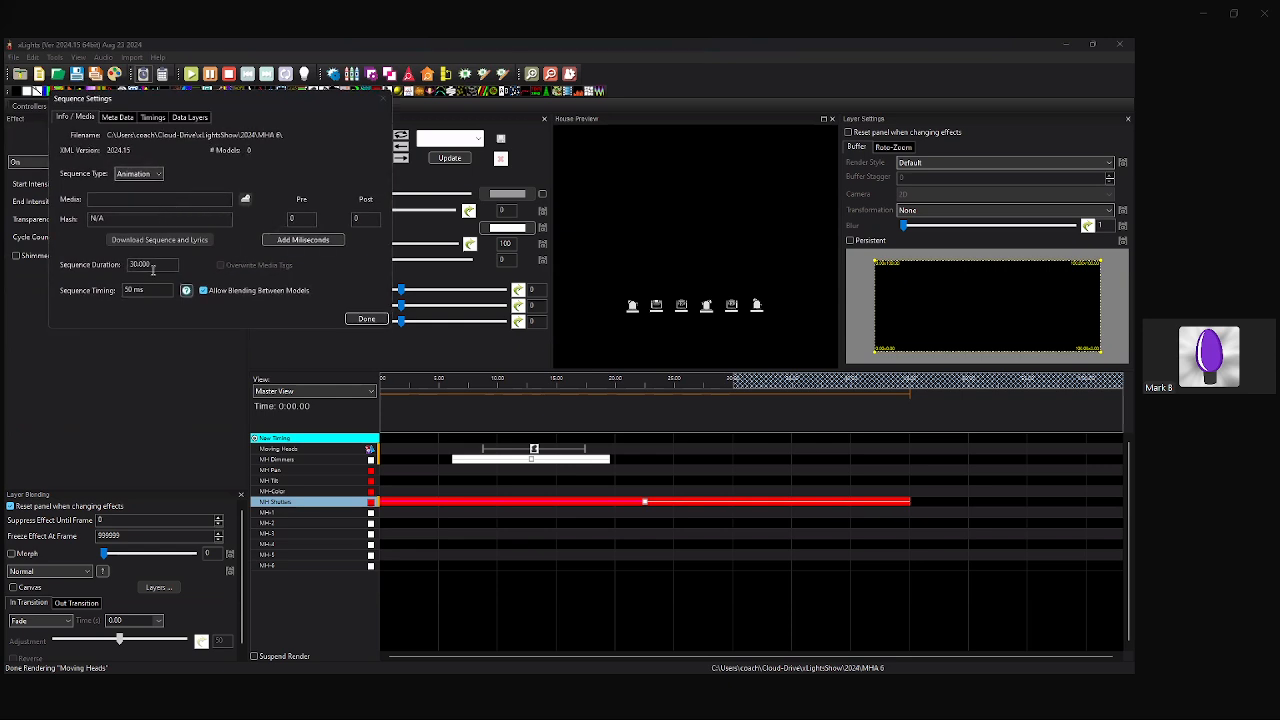
{"action": "type", "text": "18"}
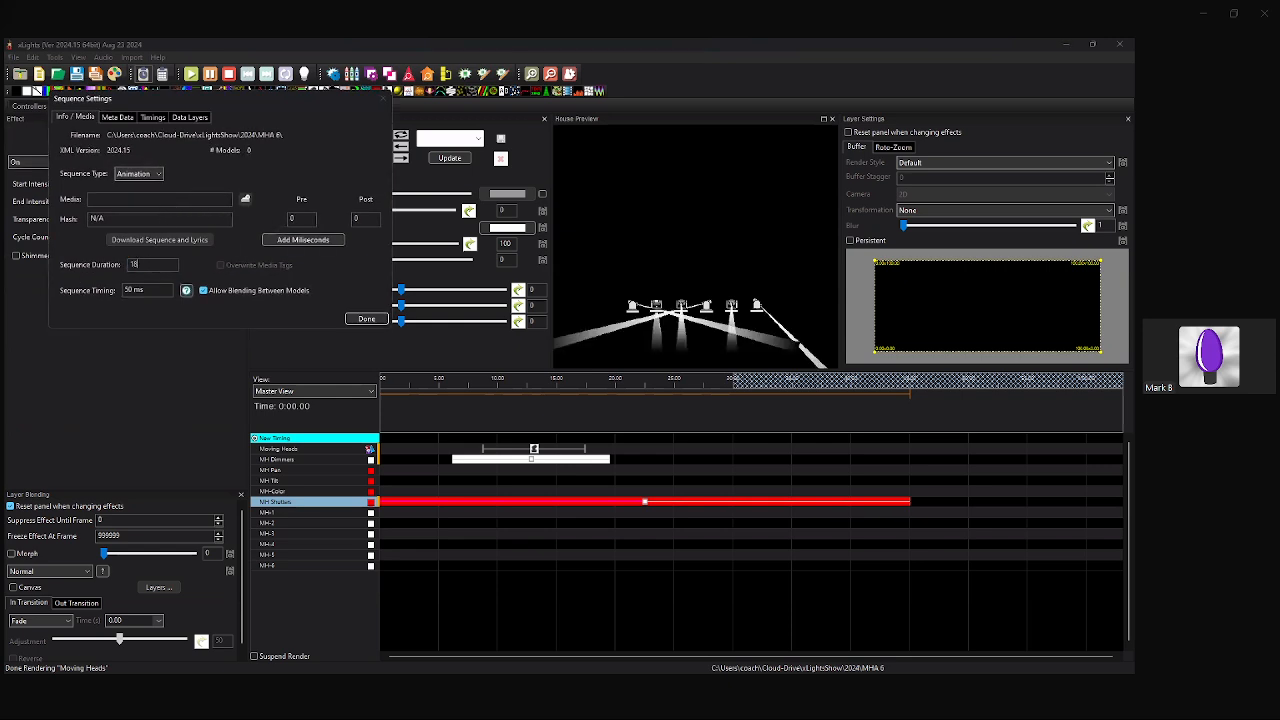
{"action": "key", "text": "Return"}
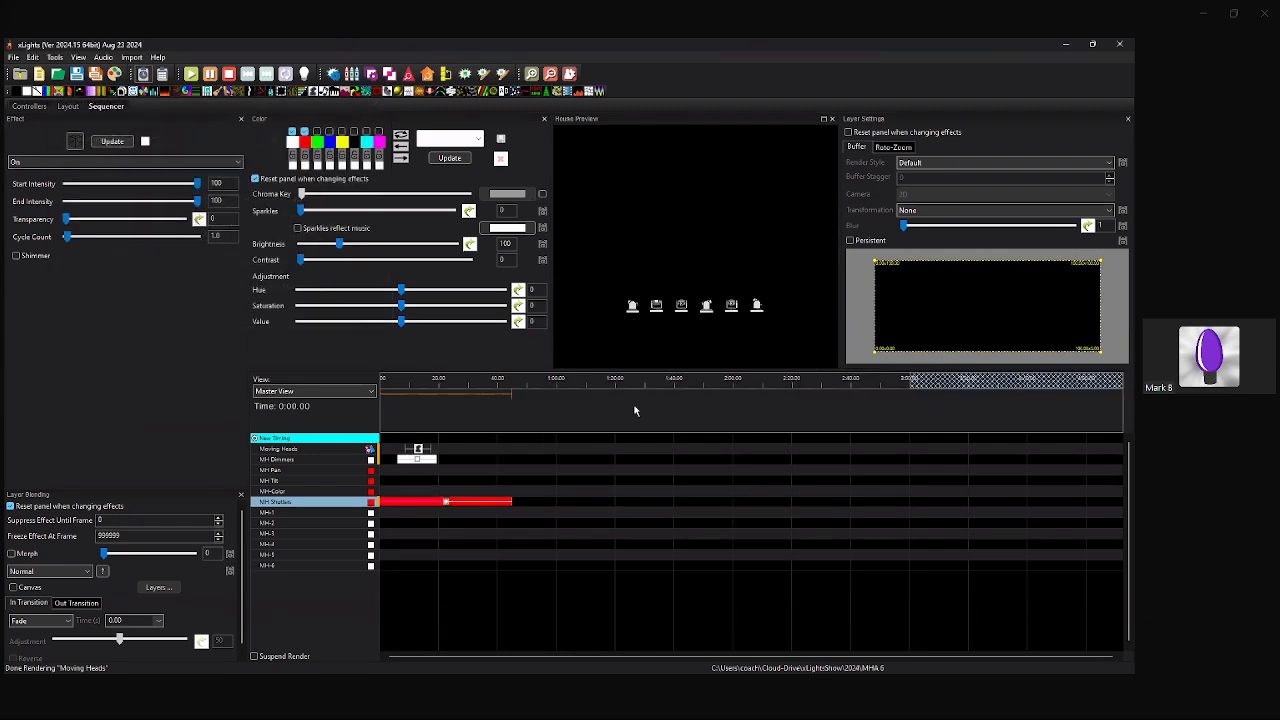
{"action": "left_click_drag", "start_coordinate": [511, 503], "coordinate": [909, 506]}
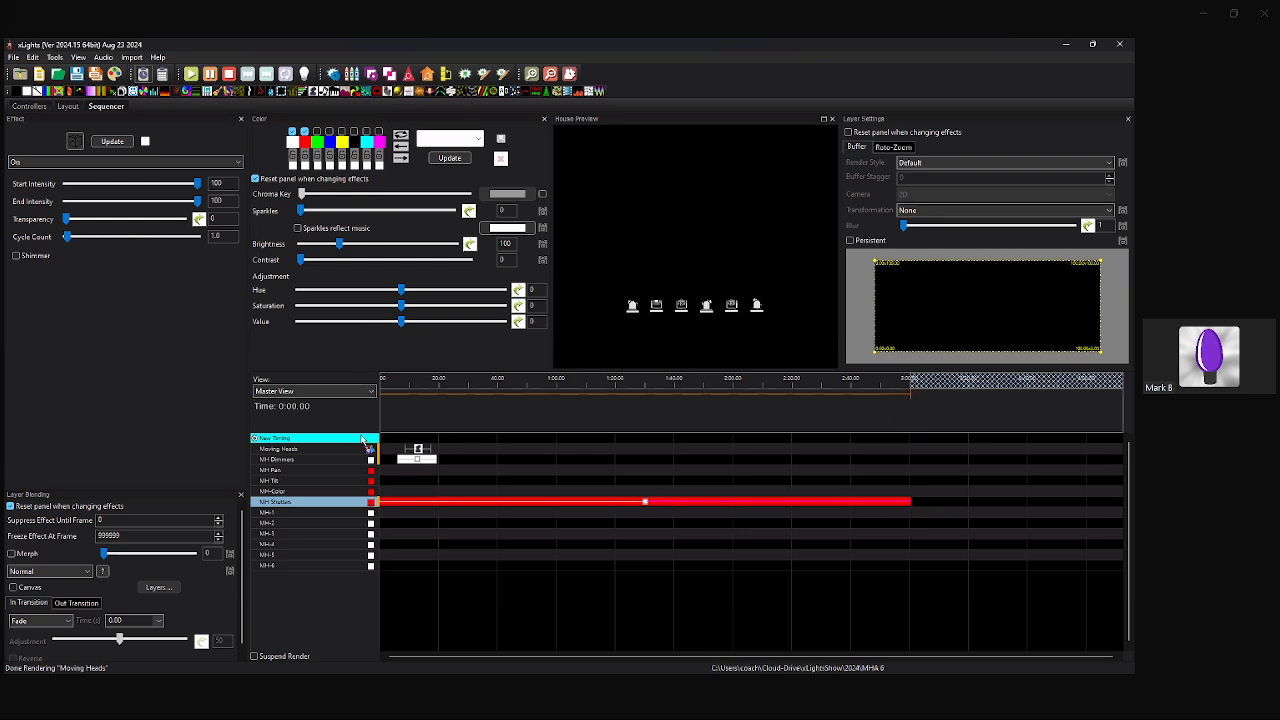
Dock Layer Blending between Color and House Preview, and widen House Preview on both sides.
{"action": "left_click_drag", "start_coordinate": [105, 497], "coordinate": [380, 196]}
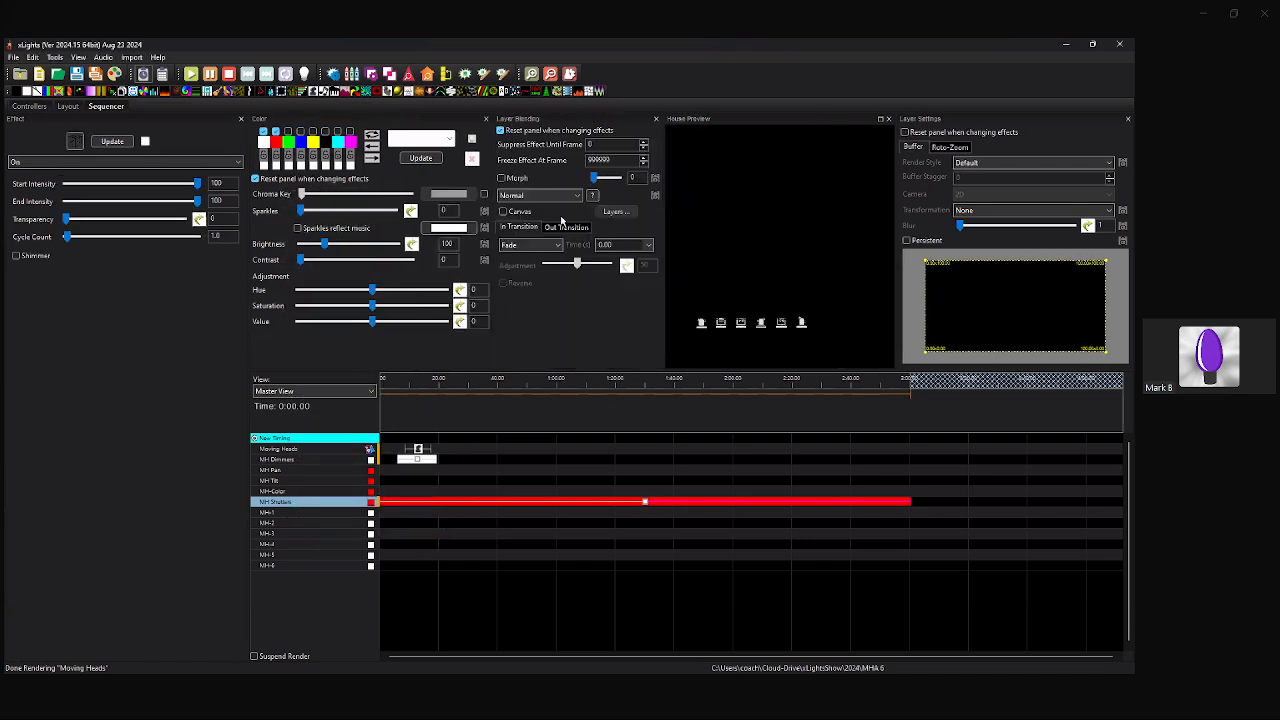
{"action": "left_click_drag", "start_coordinate": [497, 196], "coordinate": [215, 256]}
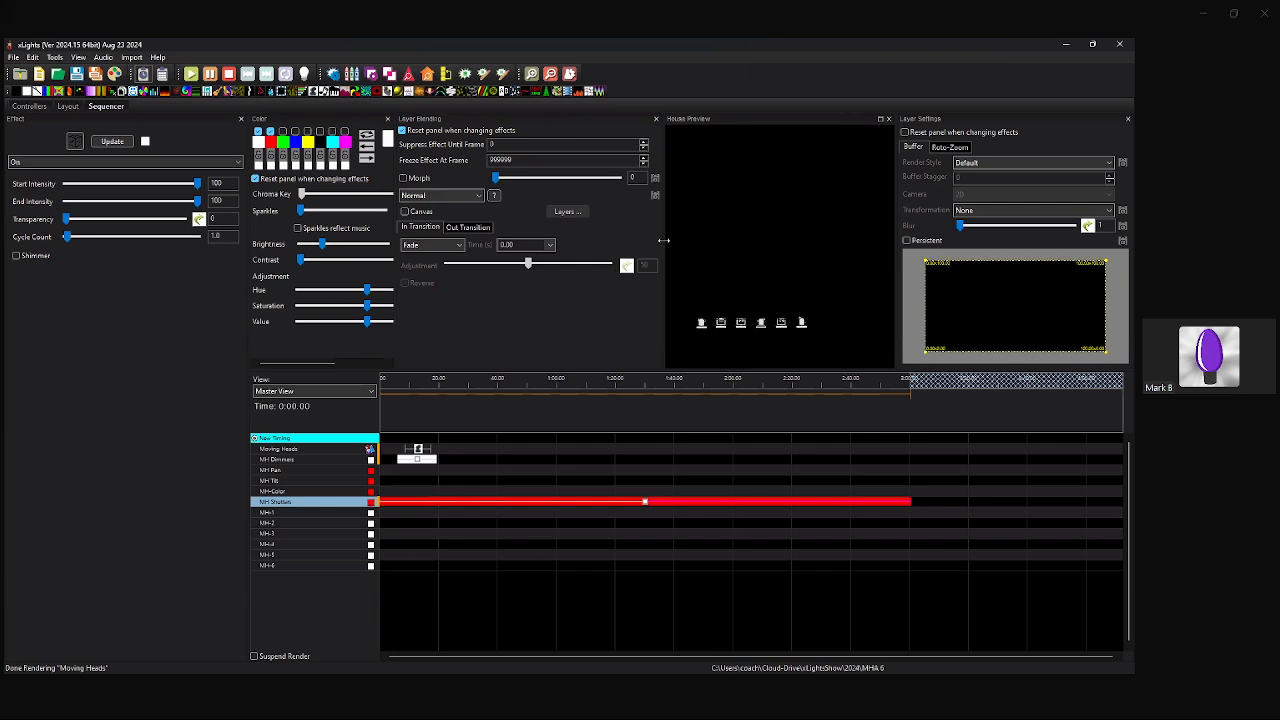
{"action": "left_click_drag", "start_coordinate": [663, 240], "coordinate": [603, 241]}
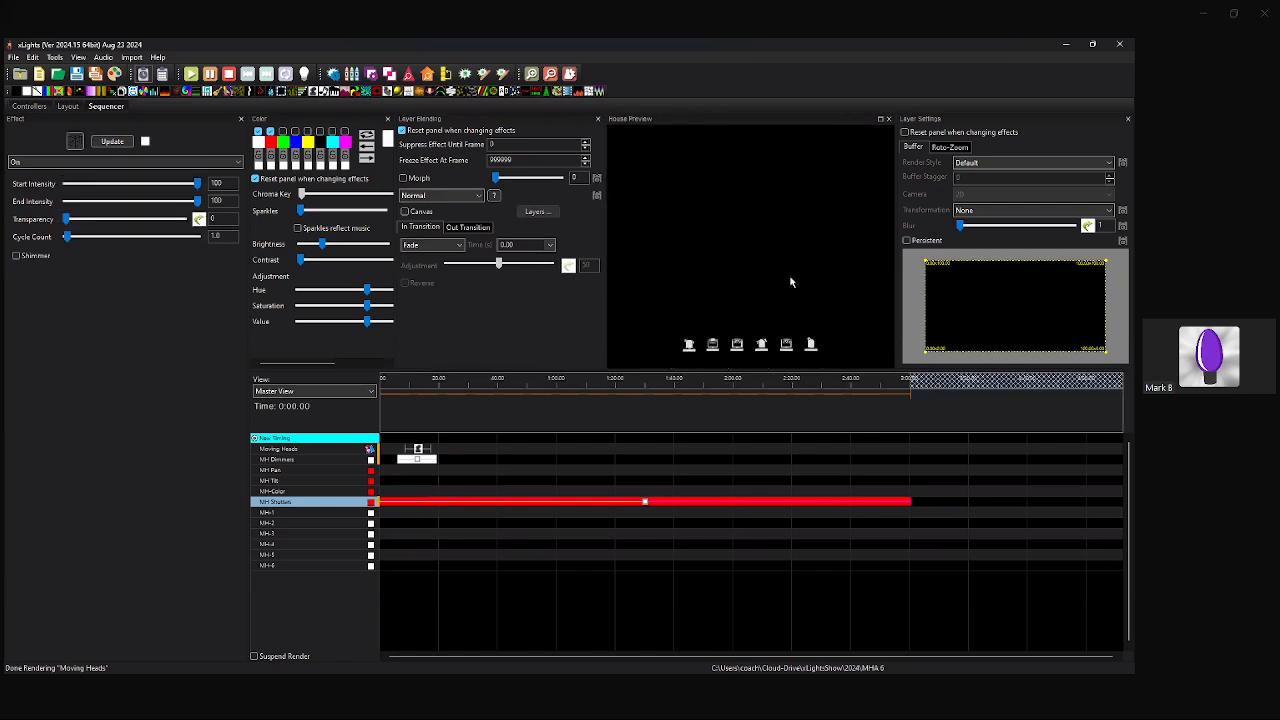
{"action": "left_click_drag", "start_coordinate": [897, 220], "coordinate": [956, 218]}
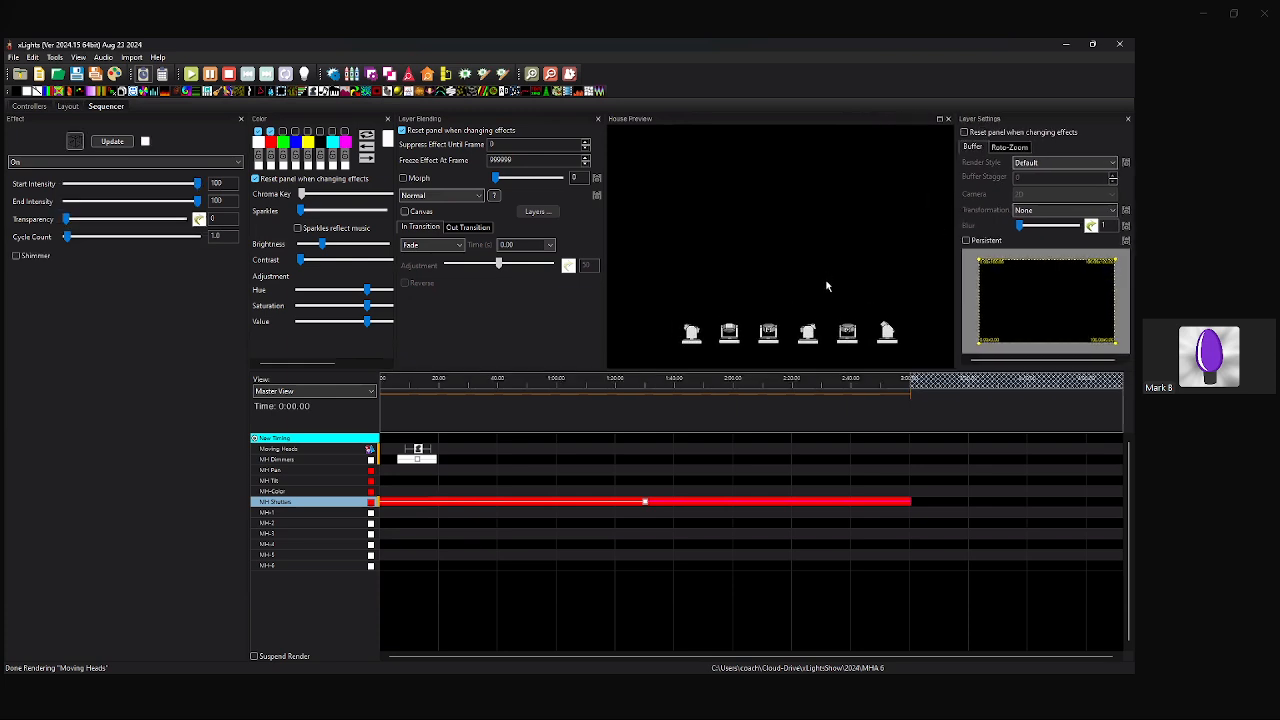
{"action": "right_click", "coordinate": [312, 440]}
{"action": "left_click", "coordinate": [340, 452]}
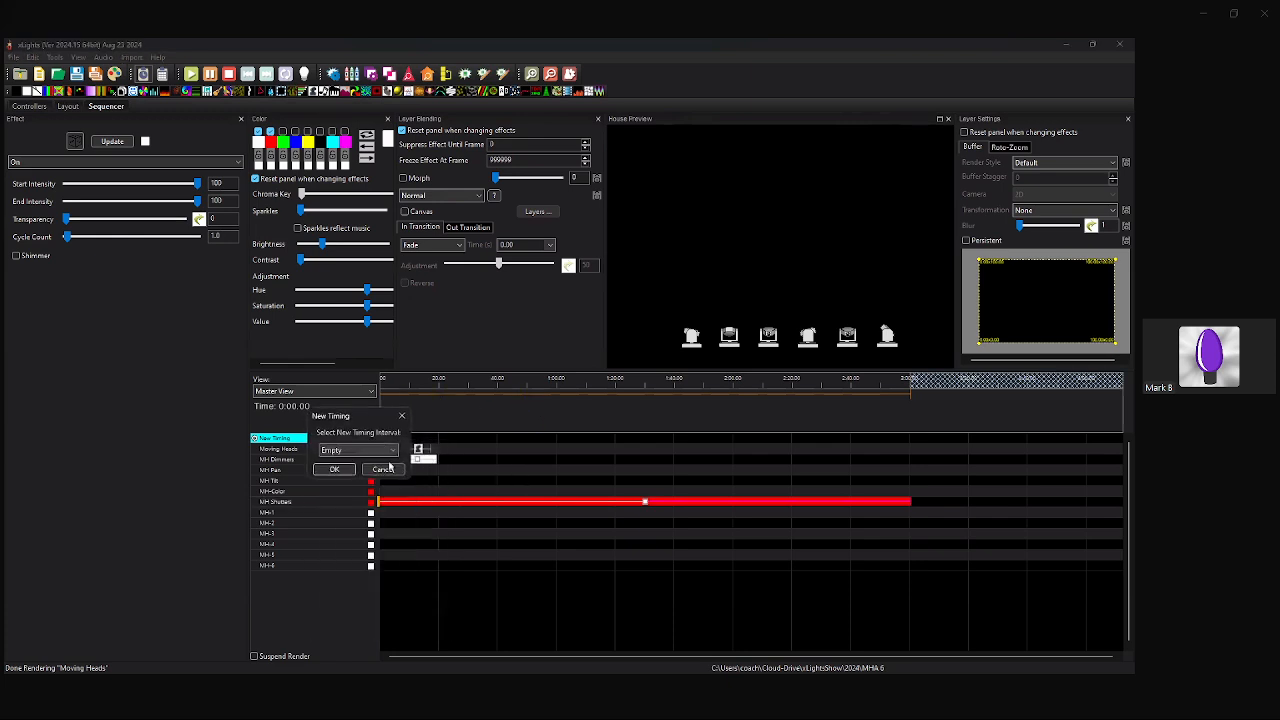
{"action": "left_click", "coordinate": [334, 469]}
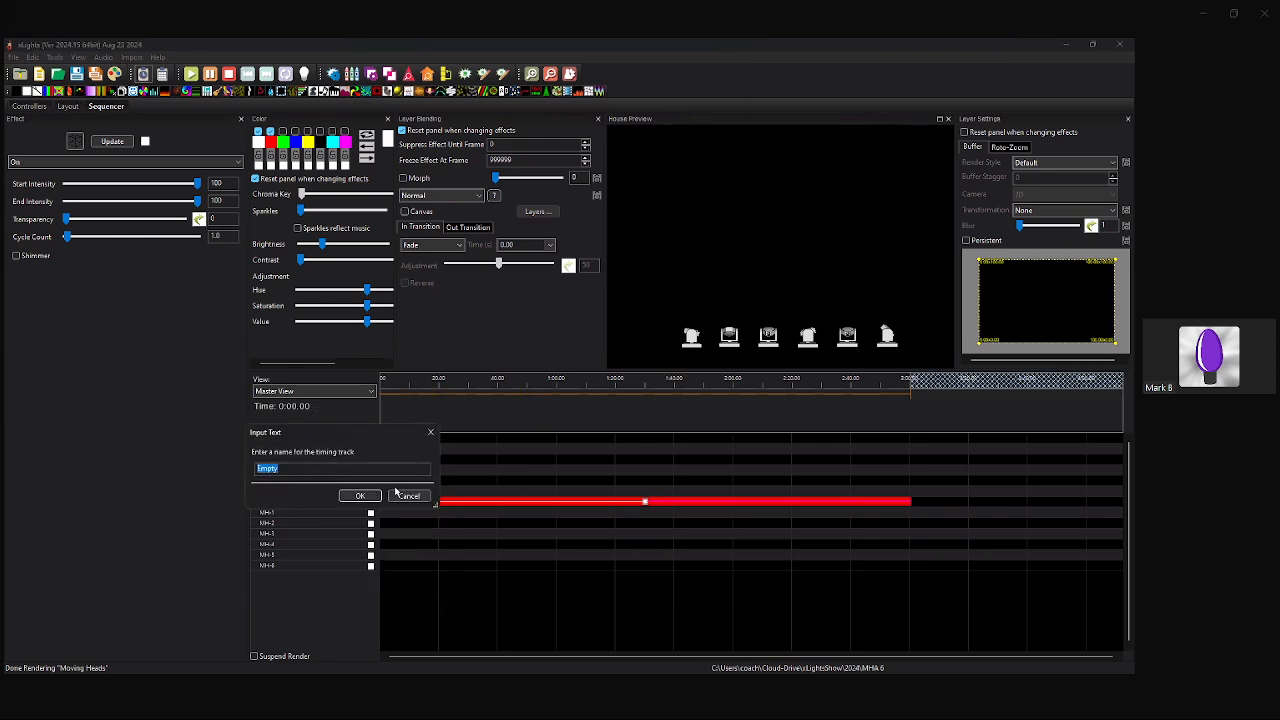
{"action": "left_click", "coordinate": [407, 496]}
Add a Metronome timing track with a 250 ms interval to the sequence.
{"action": "right_click", "coordinate": [323, 441]}
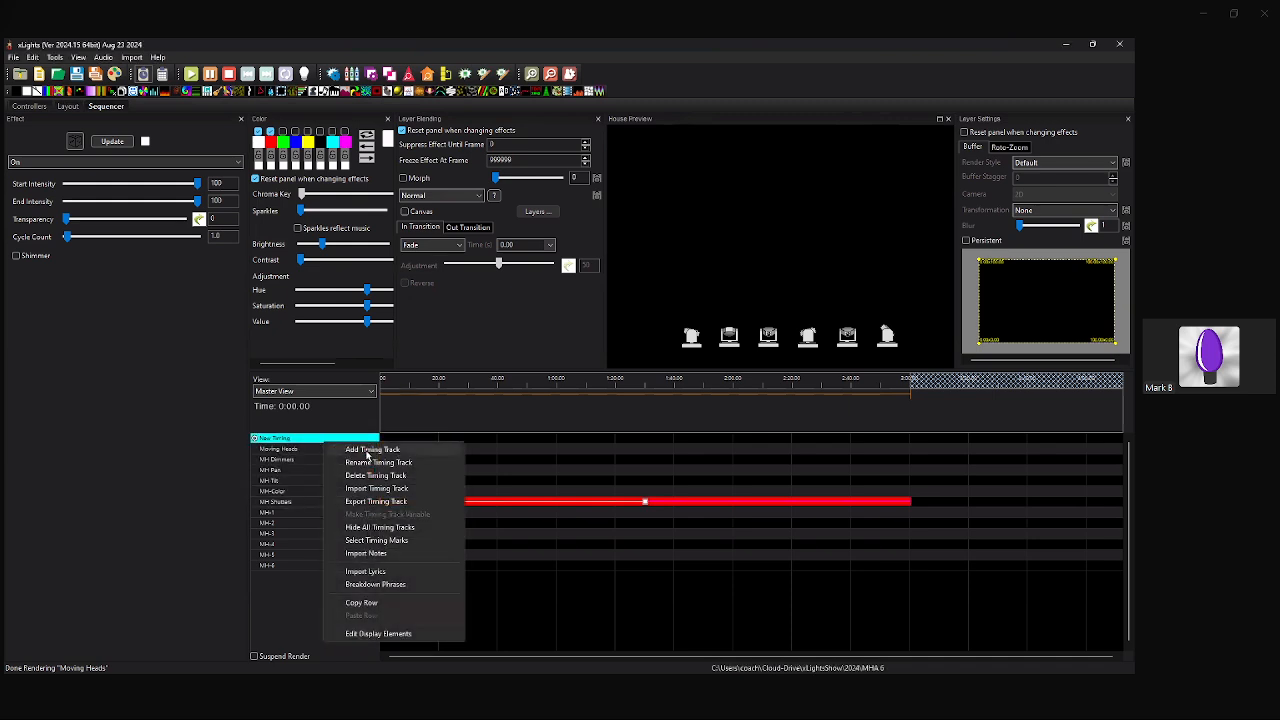
{"action": "left_click", "coordinate": [367, 452]}
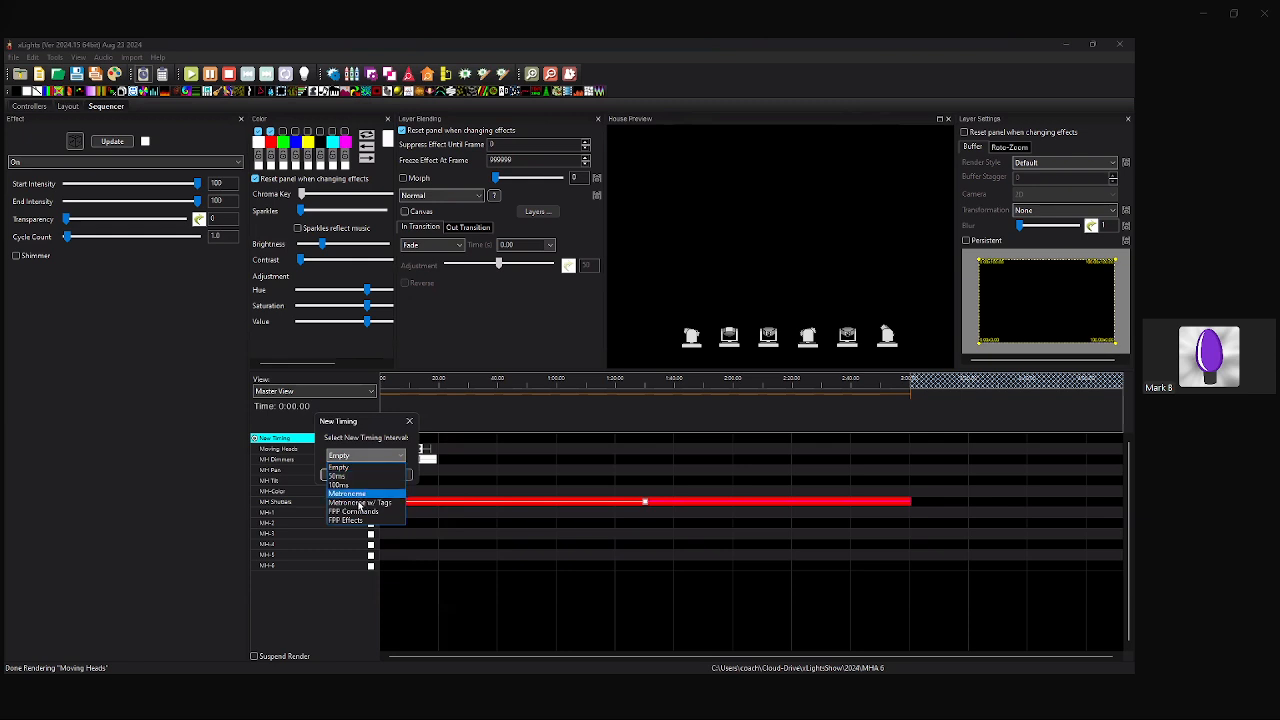
{"action": "left_click", "coordinate": [358, 494]}
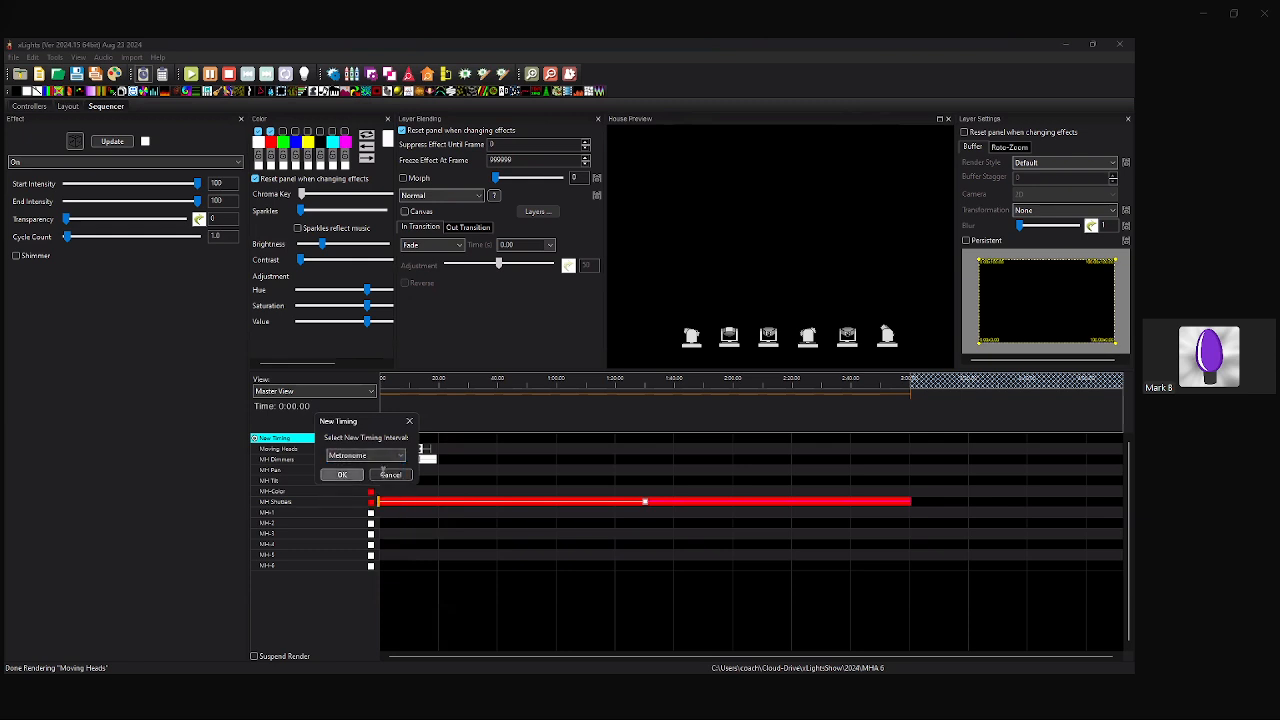
{"action": "left_click", "coordinate": [355, 474]}
{"action": "type", "text": "250"}
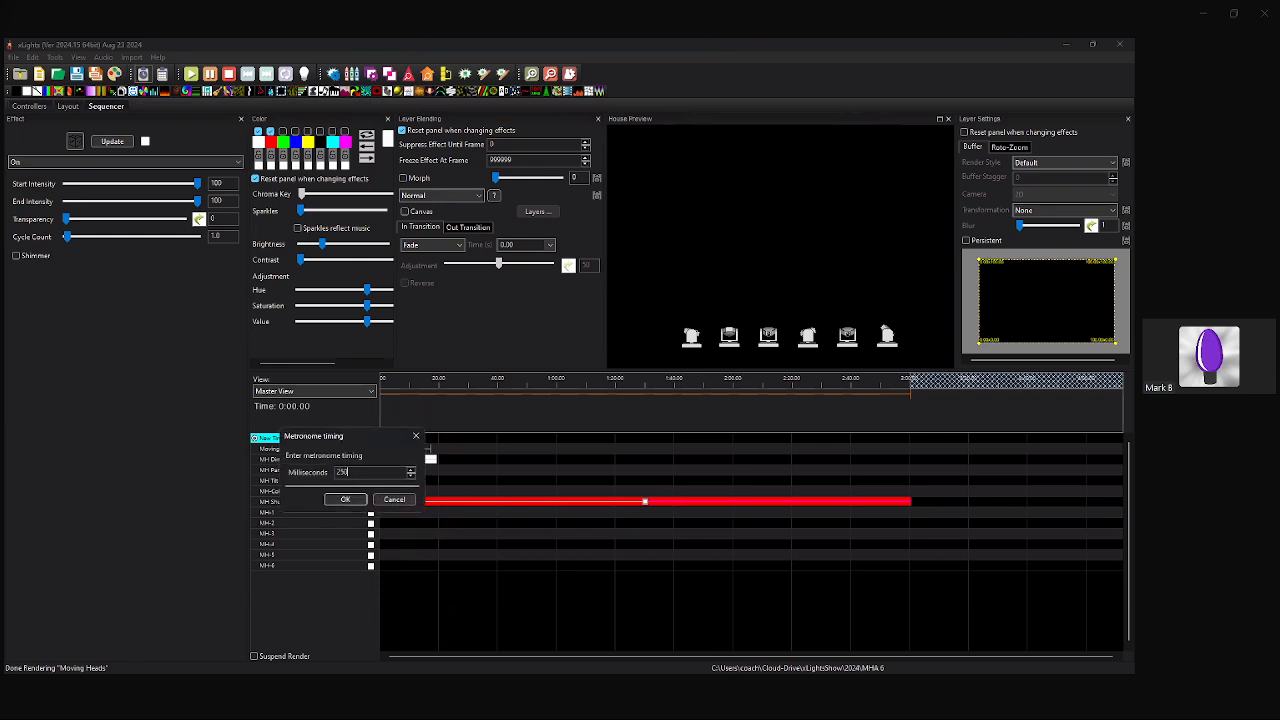
{"action": "left_click", "coordinate": [344, 499]}
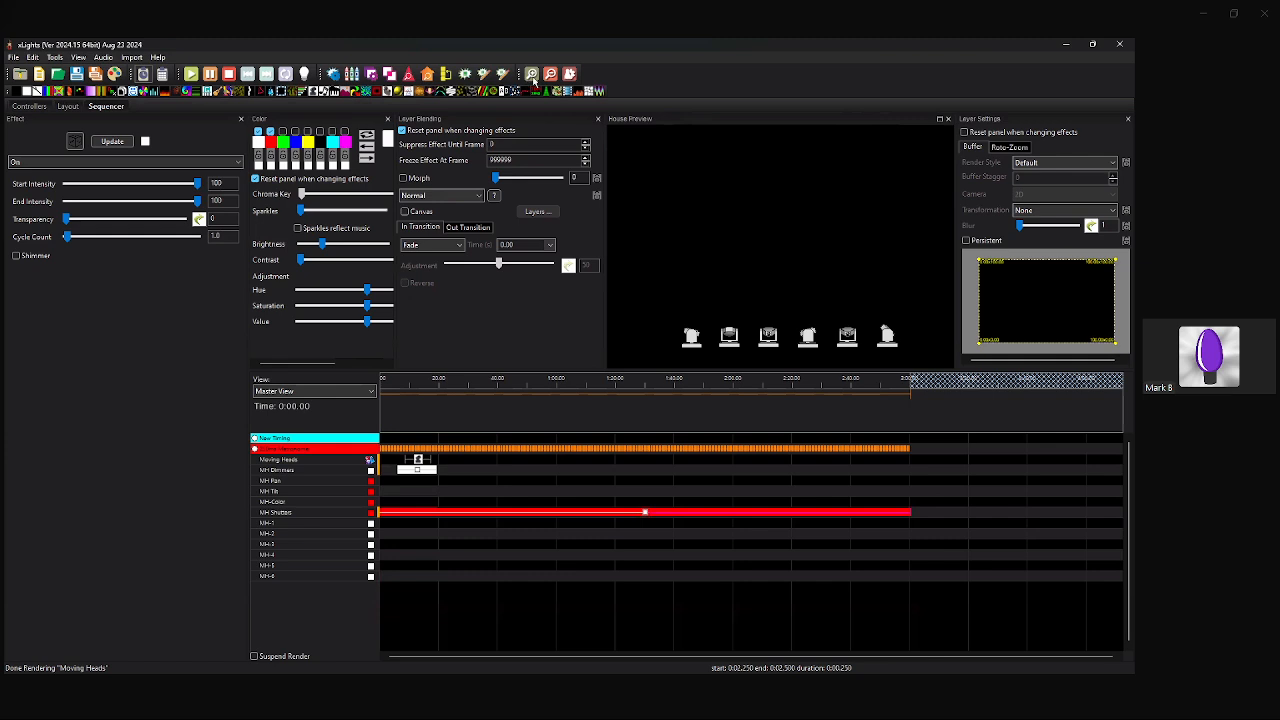
Move the Moving Head effect on the Moving Heads row earlier so it starts at about 6.5 s.
{"action": "left_click", "coordinate": [420, 466]}
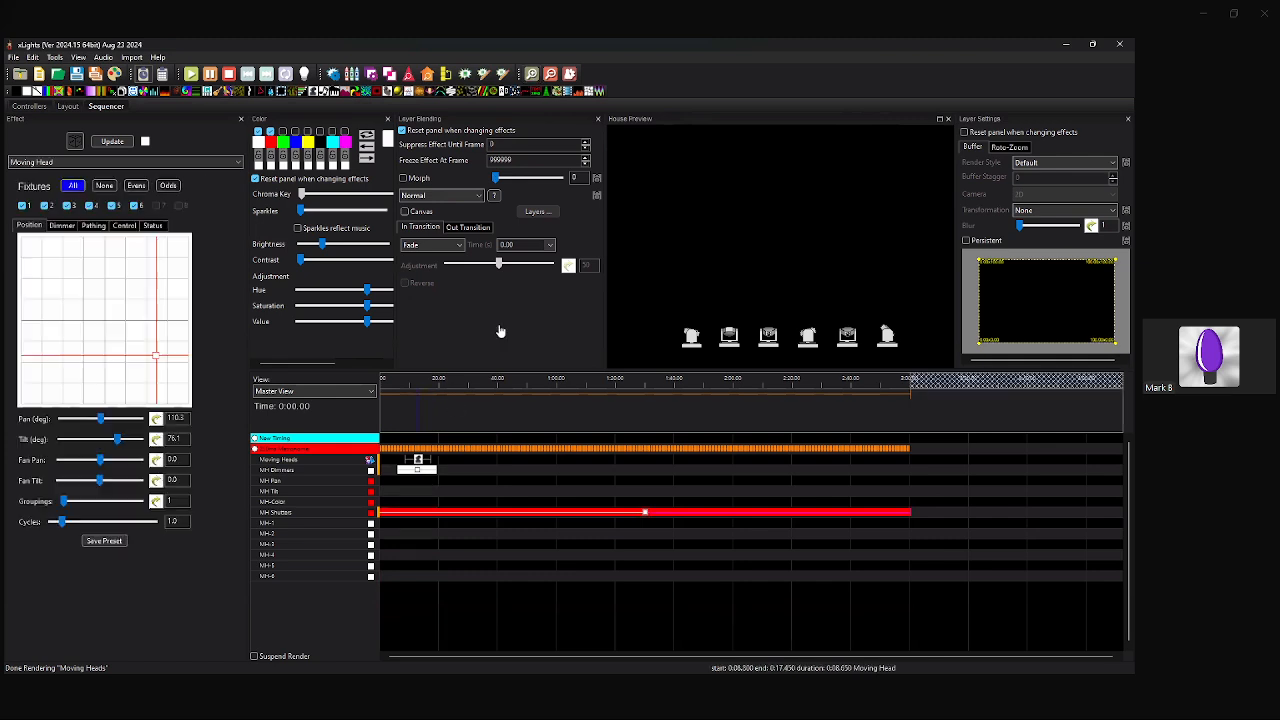
{"action": "left_click", "coordinate": [531, 74]}
{"action": "left_click", "coordinate": [531, 74]}
{"action": "left_click_drag", "start_coordinate": [463, 657], "coordinate": [421, 657]}
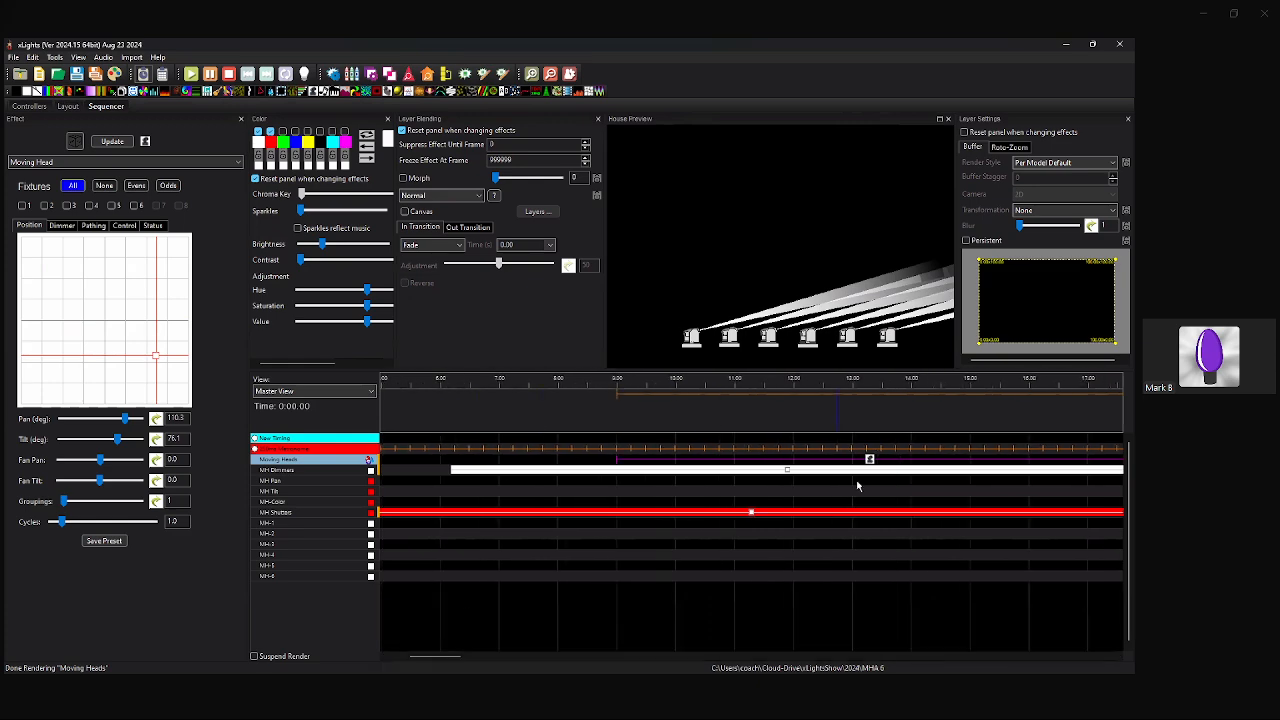
{"action": "left_click", "coordinate": [550, 74]}
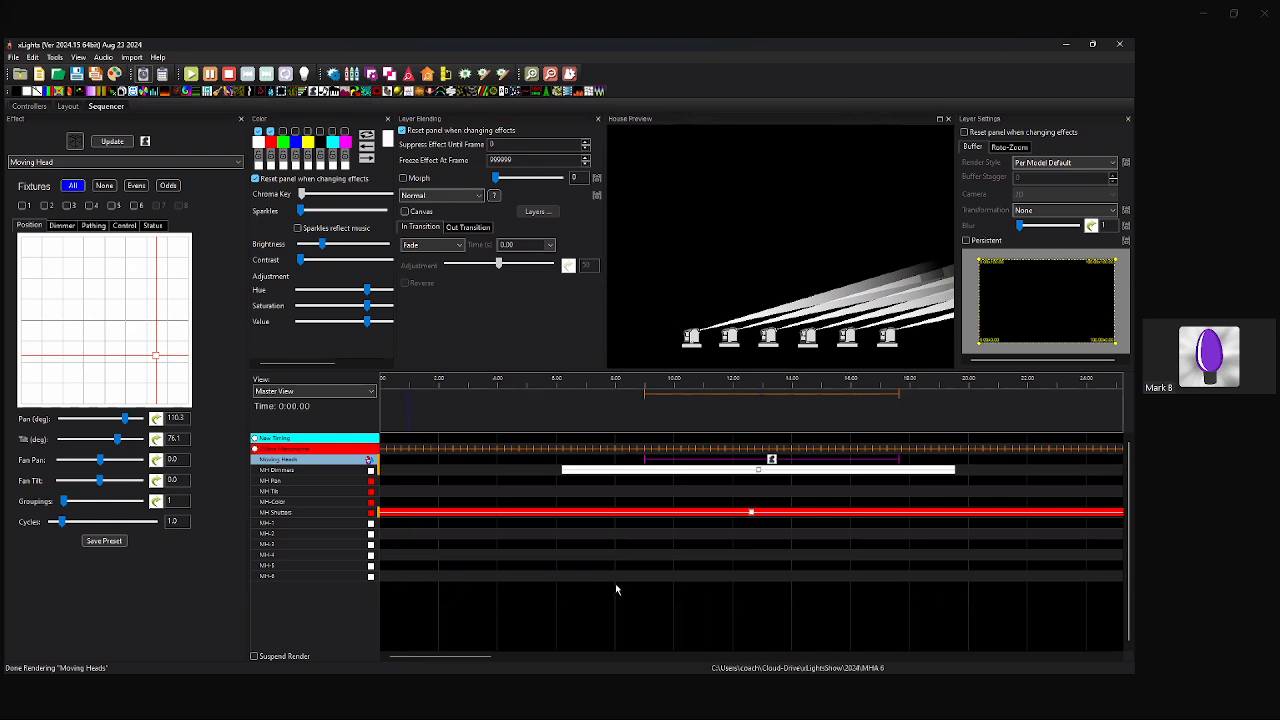
{"action": "left_click_drag", "start_coordinate": [771, 459], "coordinate": [698, 459]}
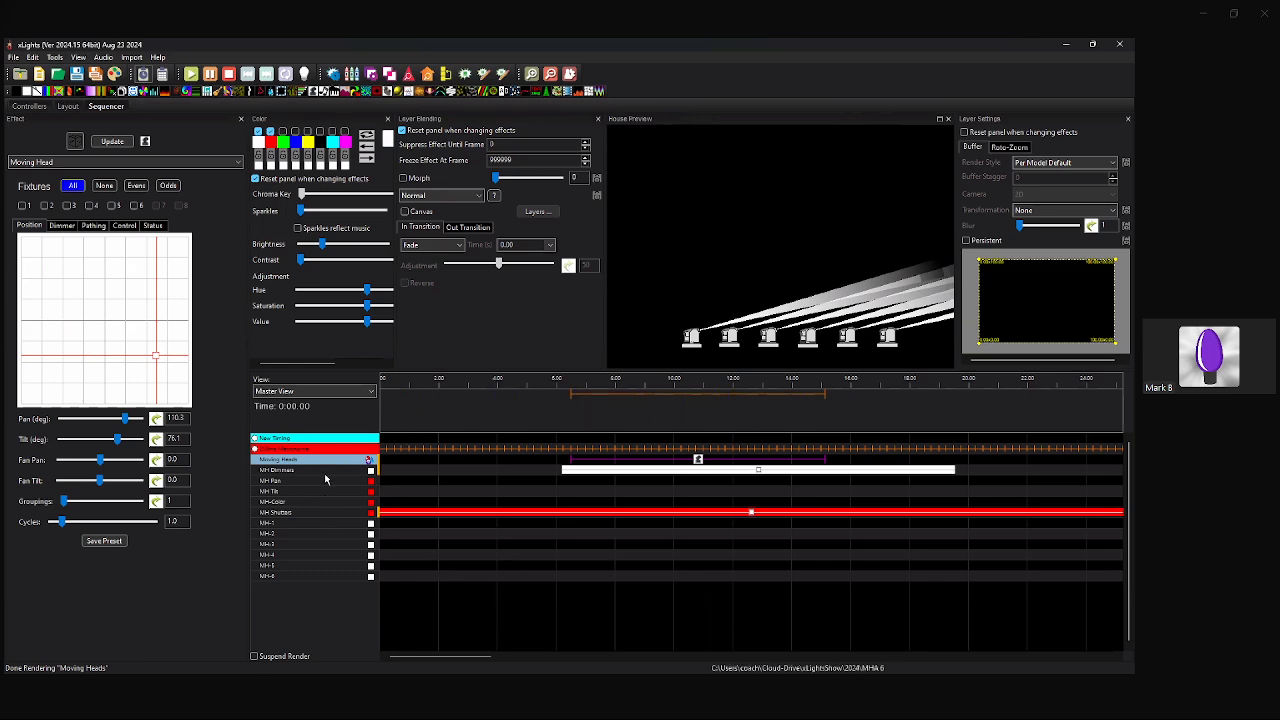
Examine the moving heads and the DMX light columns in the layout, and return to the sequencer.
{"action": "left_click", "coordinate": [69, 107]}
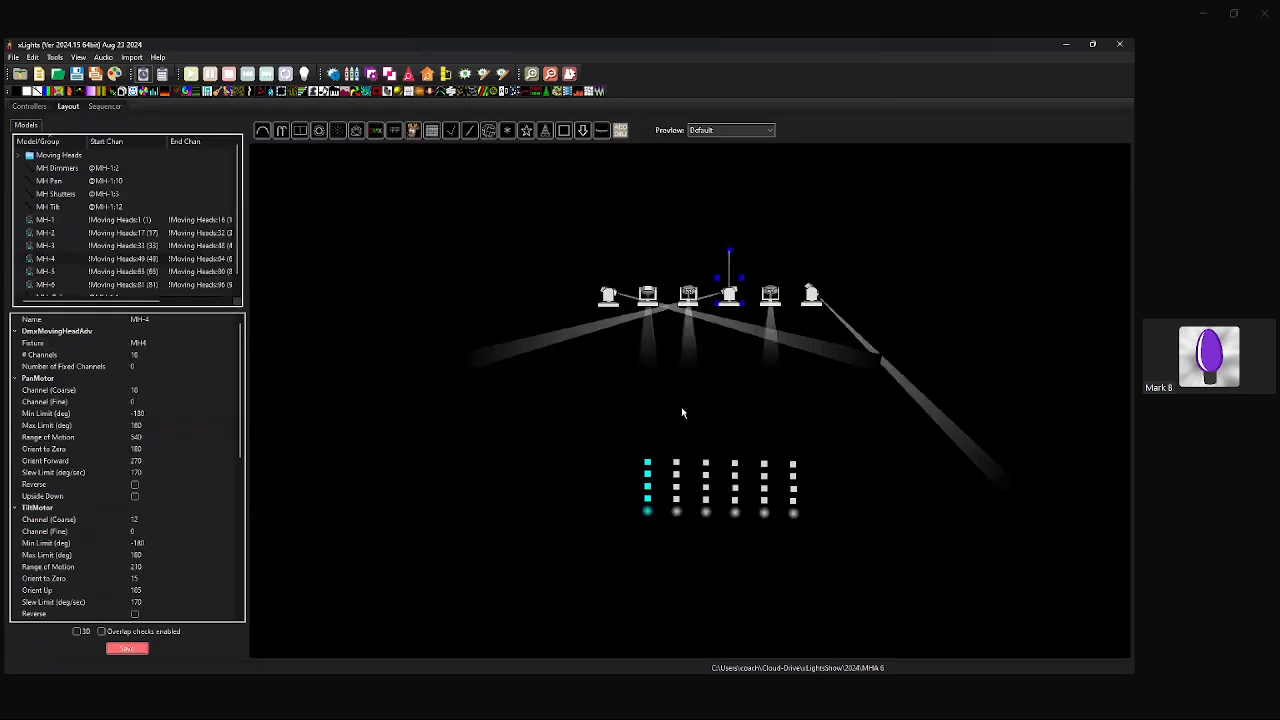
{"action": "left_click", "coordinate": [648, 510]}
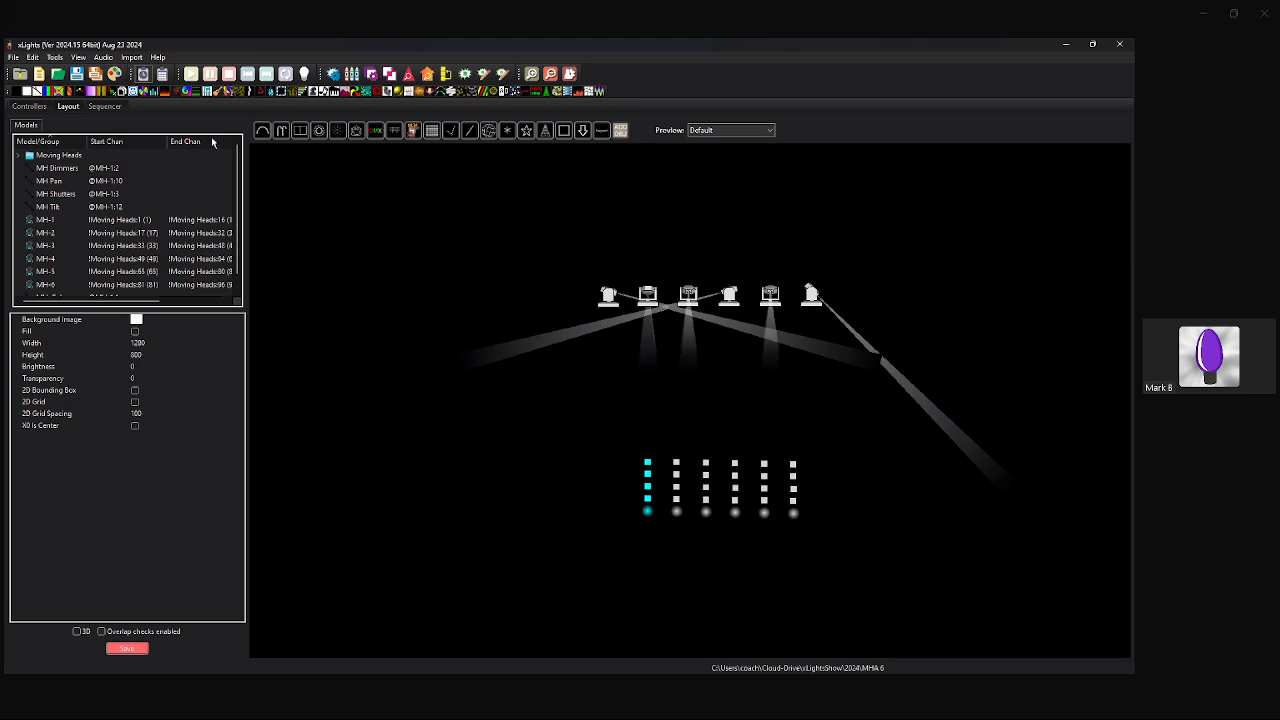
{"action": "left_click", "coordinate": [105, 107]}
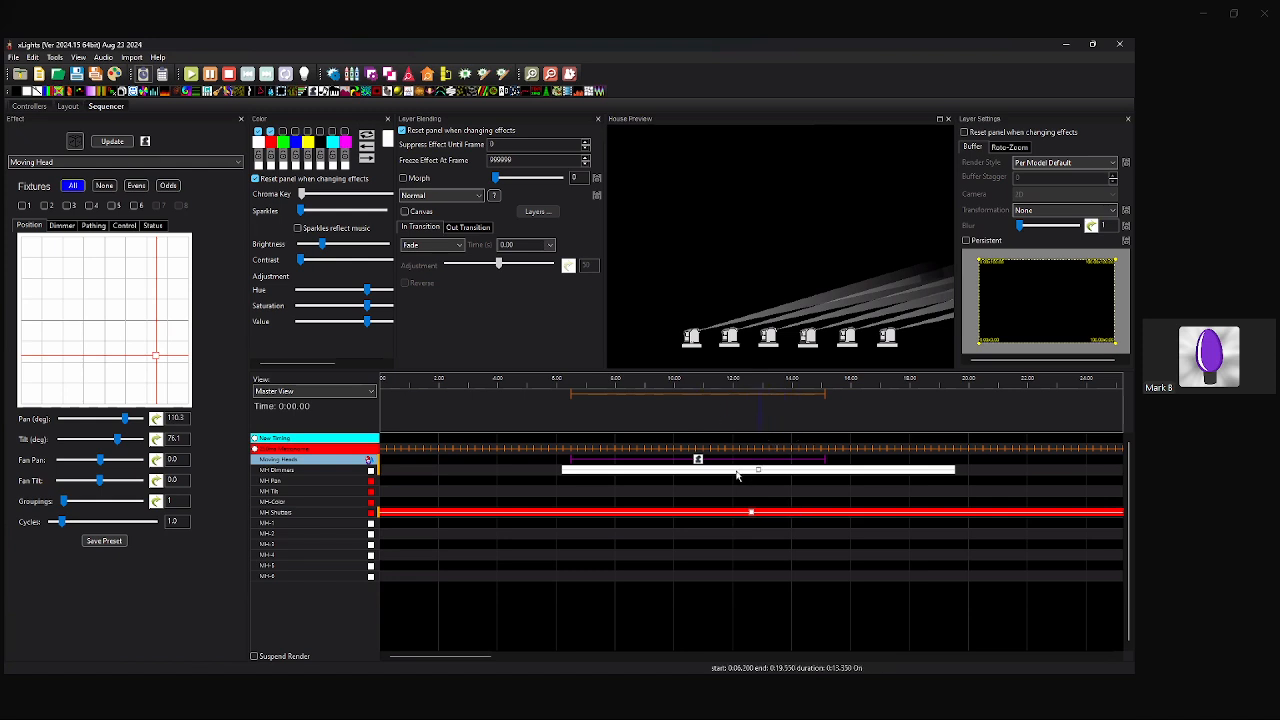
Resize the Moving Head effect to about 1–11.7 s and the MH Dimmers On effect to about 1.4–9.45 s.
{"action": "left_click_drag", "start_coordinate": [758, 475], "coordinate": [708, 475]}
{"action": "left_click_drag", "start_coordinate": [573, 460], "coordinate": [410, 460]}
{"action": "left_click_drag", "start_coordinate": [827, 463], "coordinate": [723, 463]}
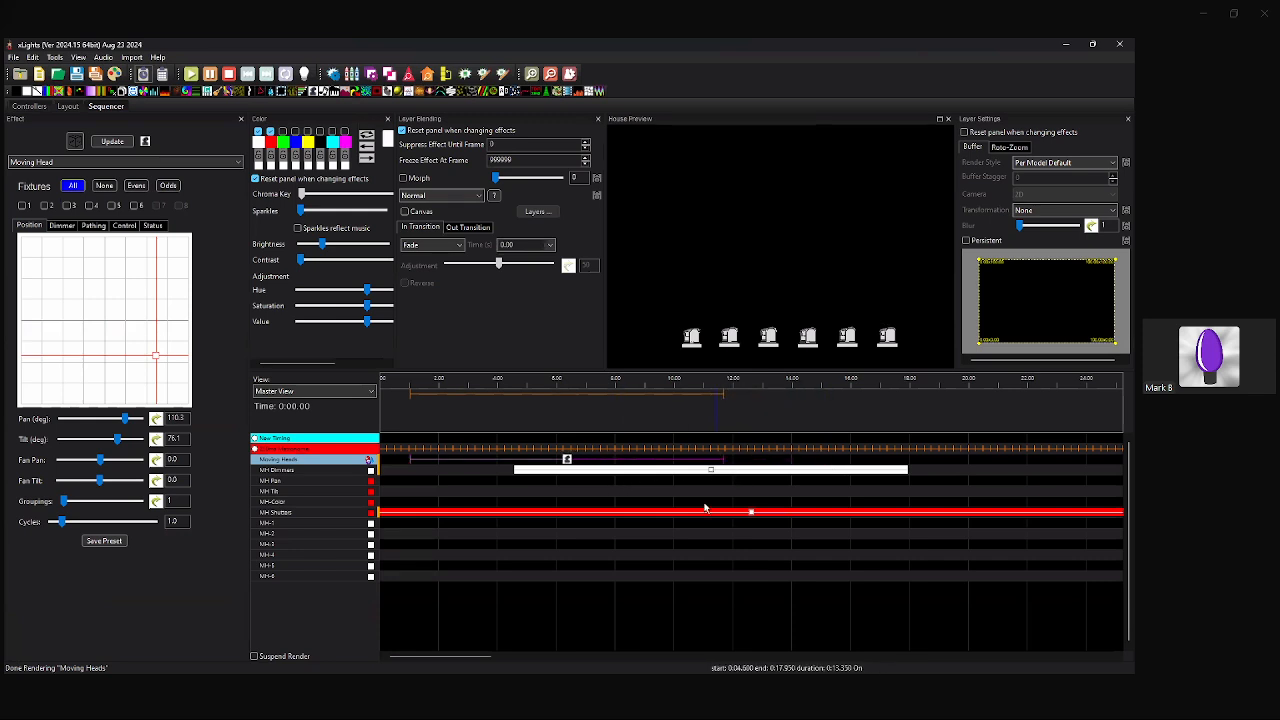
{"action": "left_click_drag", "start_coordinate": [908, 470], "coordinate": [658, 481]}
{"action": "left_click_drag", "start_coordinate": [515, 470], "coordinate": [424, 460]}
Activate the metronome timing track and snap the Moving Head and MH Dimmers effects to its marks, from 1.5 s to 9.5 s.
{"action": "left_click", "coordinate": [307, 450]}
{"action": "left_click_drag", "start_coordinate": [724, 460], "coordinate": [658, 460]}
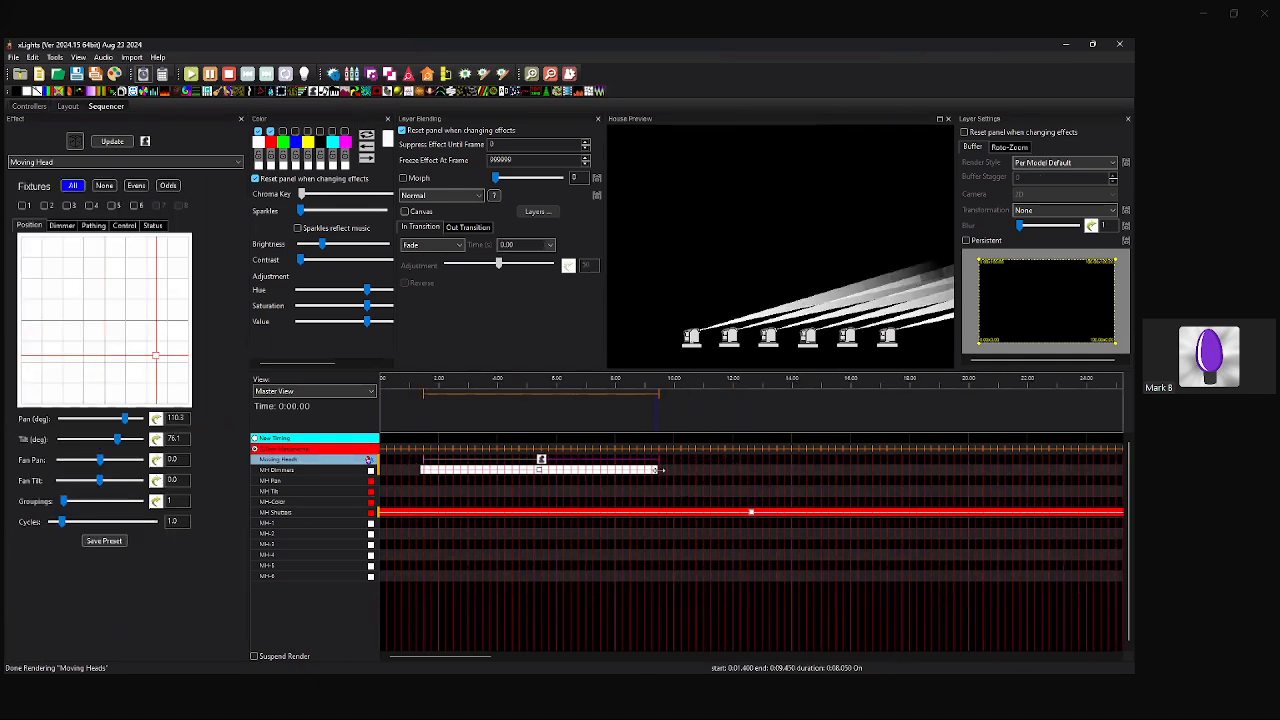
{"action": "left_click", "coordinate": [652, 469]}
{"action": "left_click_drag", "start_coordinate": [422, 470], "coordinate": [424, 470]}
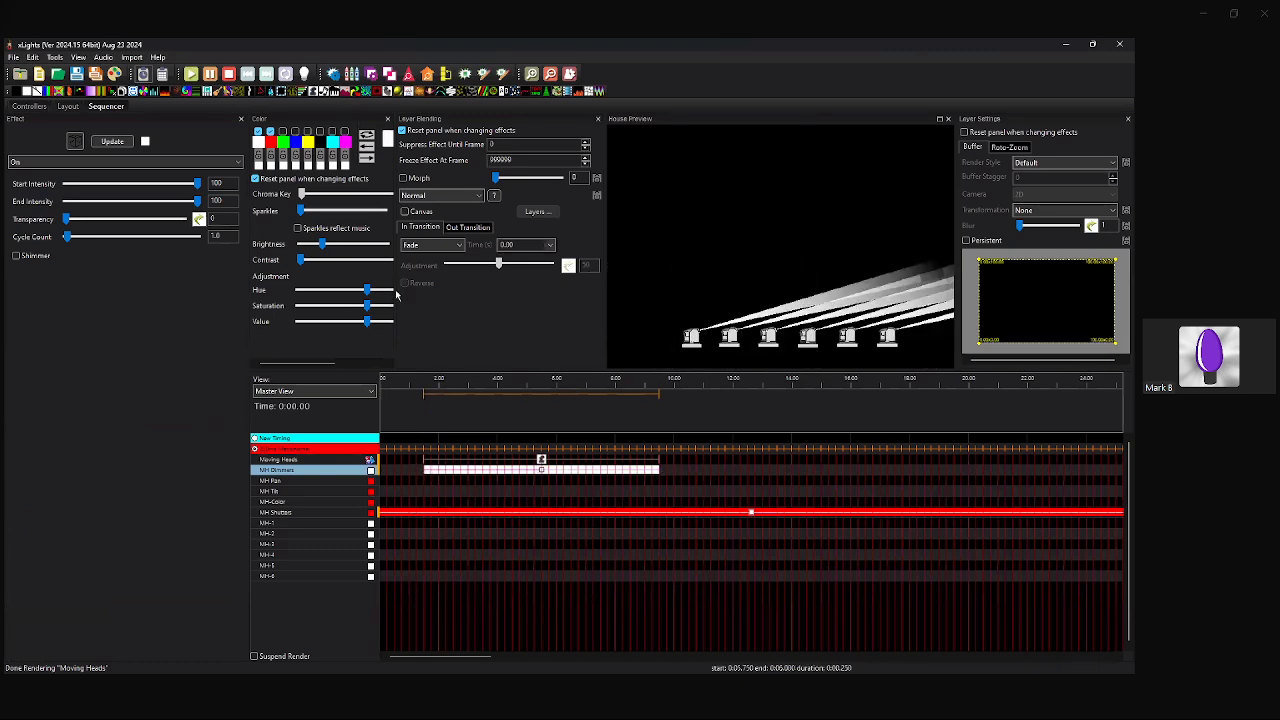
Select the Moving Head effect, narrow the Effect panel, and reposition the six moving heads within House Preview.
{"action": "left_click", "coordinate": [546, 461]}
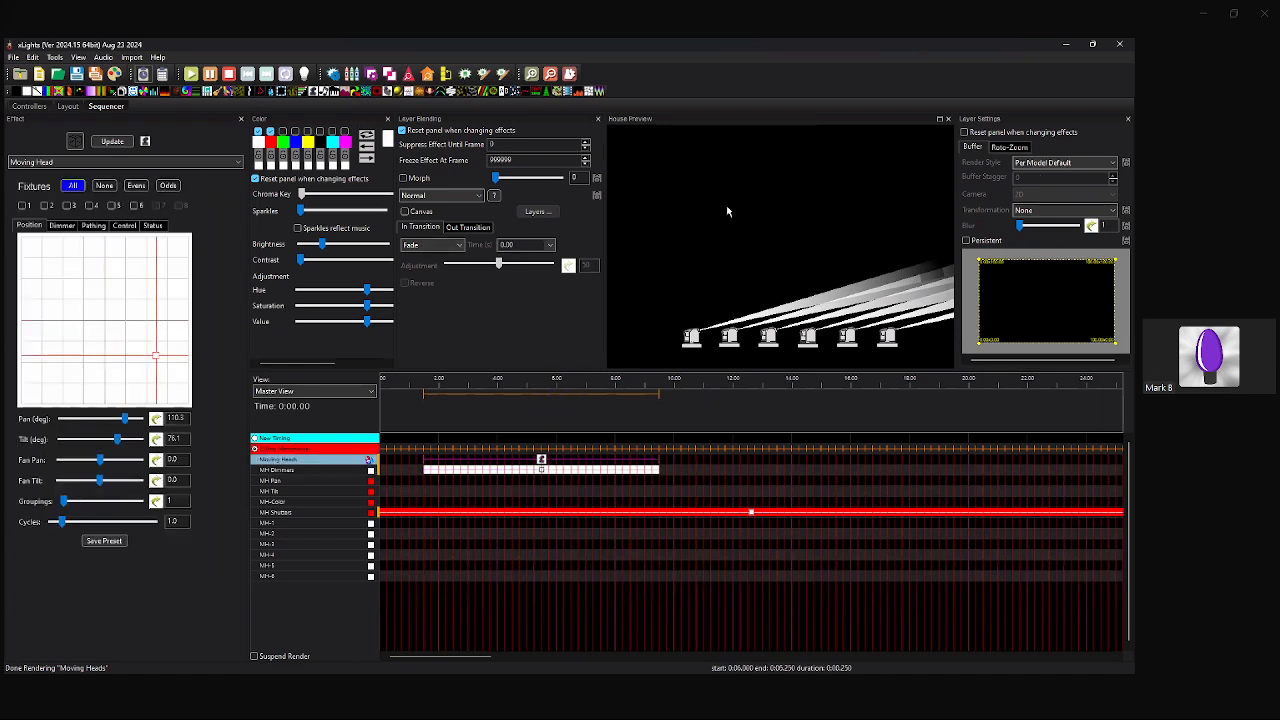
{"action": "left_click_drag", "start_coordinate": [812, 266], "coordinate": [766, 244]}
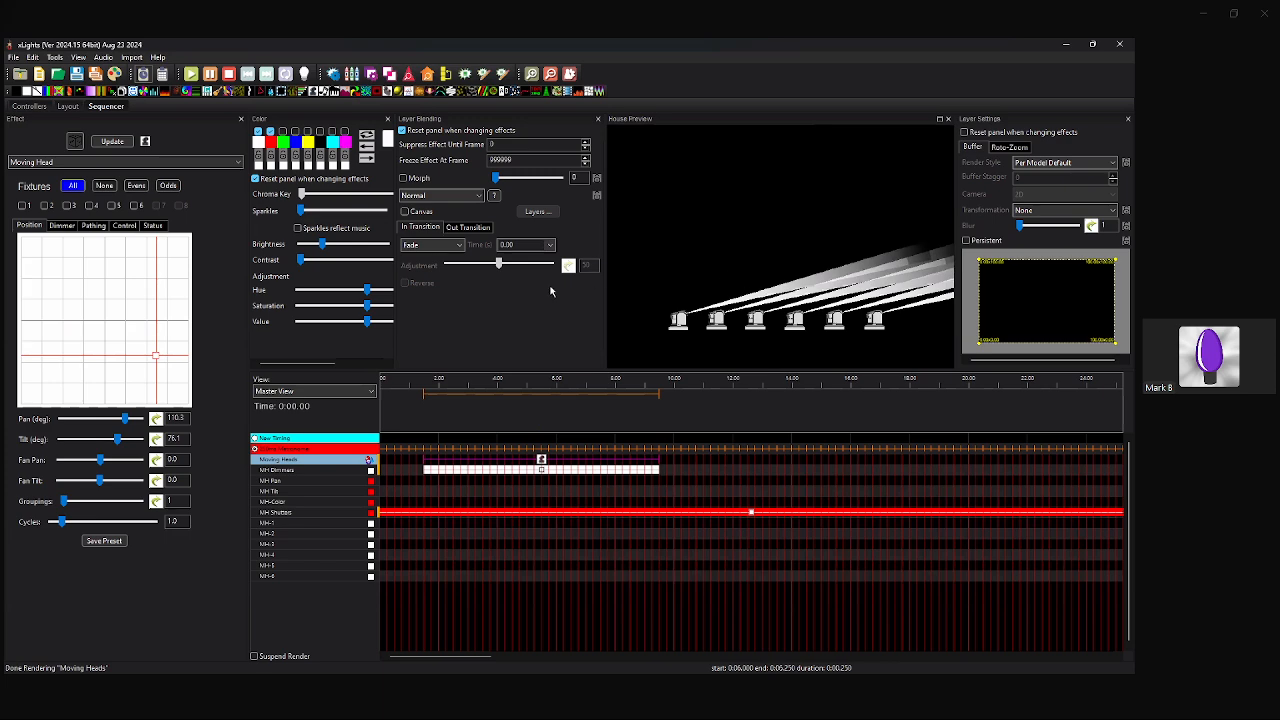
{"action": "left_click_drag", "start_coordinate": [250, 219], "coordinate": [218, 162]}
{"action": "left_click_drag", "start_coordinate": [709, 233], "coordinate": [702, 250]}
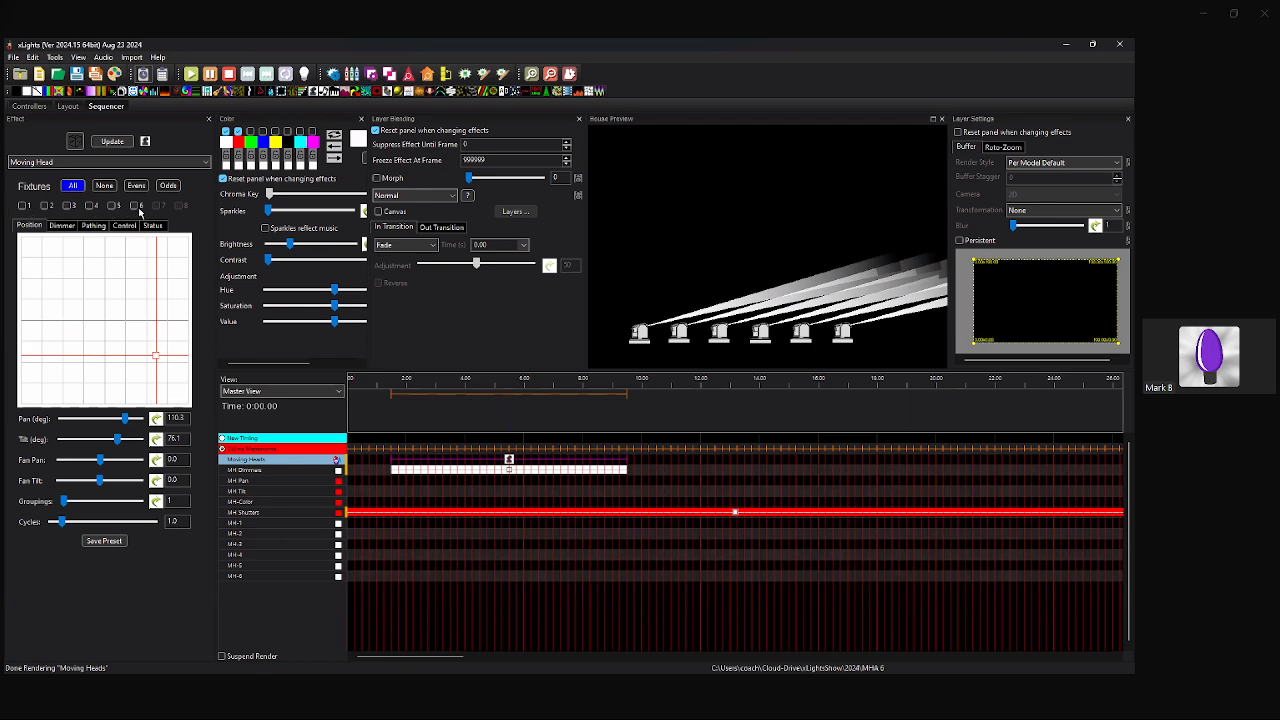
Select all six fixtures, try several head positions, and set pan to 0 and tilt to 75 degrees.
{"action": "left_click", "coordinate": [76, 188]}
{"action": "left_click", "coordinate": [106, 328]}
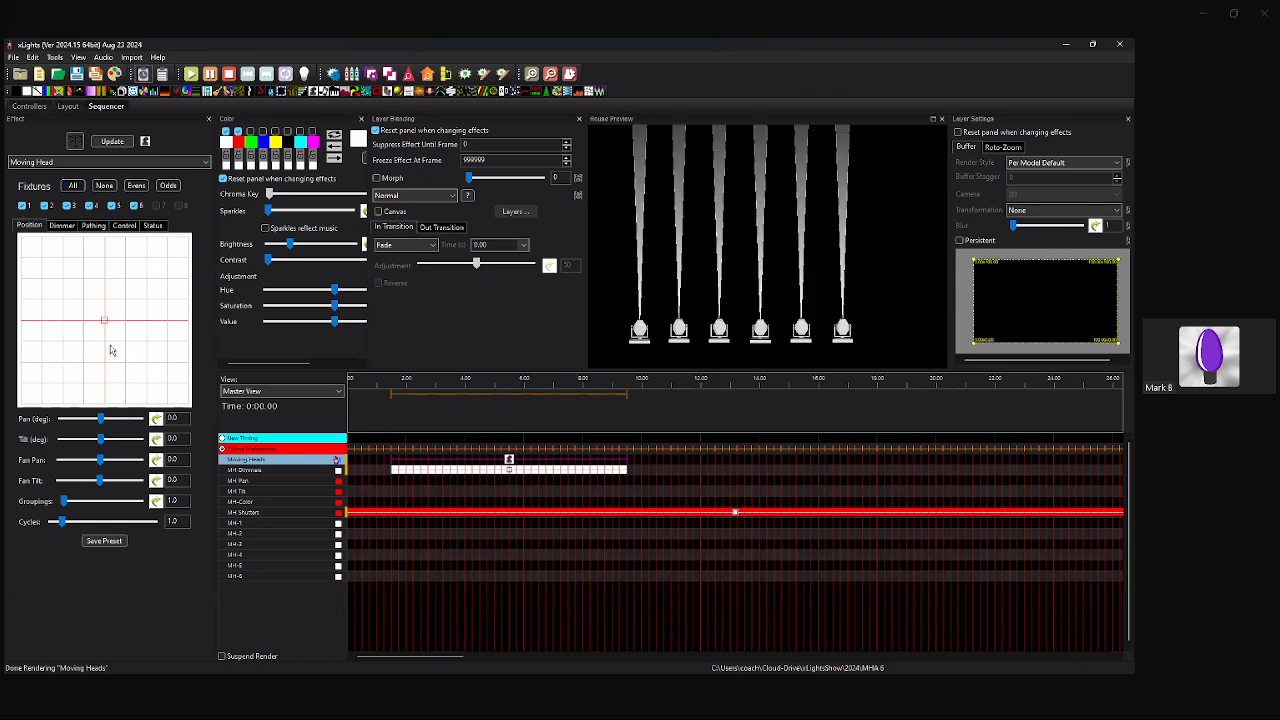
{"action": "left_click", "coordinate": [110, 358]}
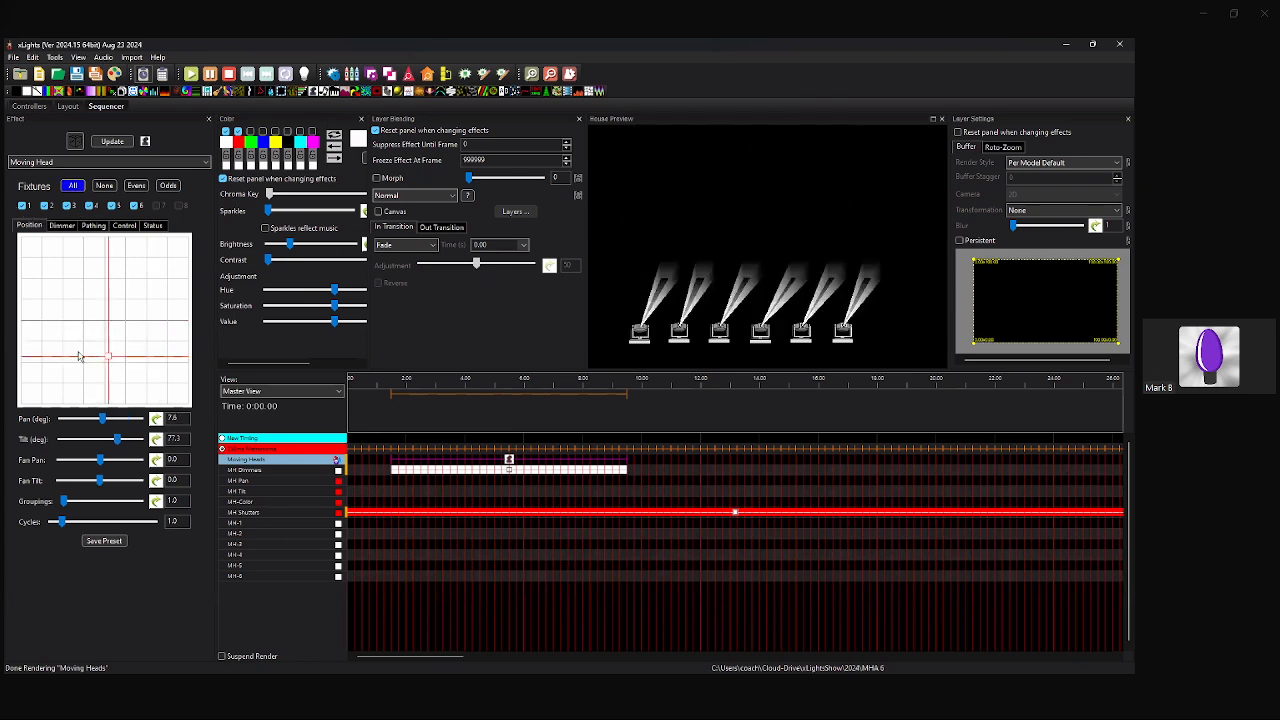
{"action": "left_click", "coordinate": [73, 356]}
{"action": "left_click", "coordinate": [158, 356]}
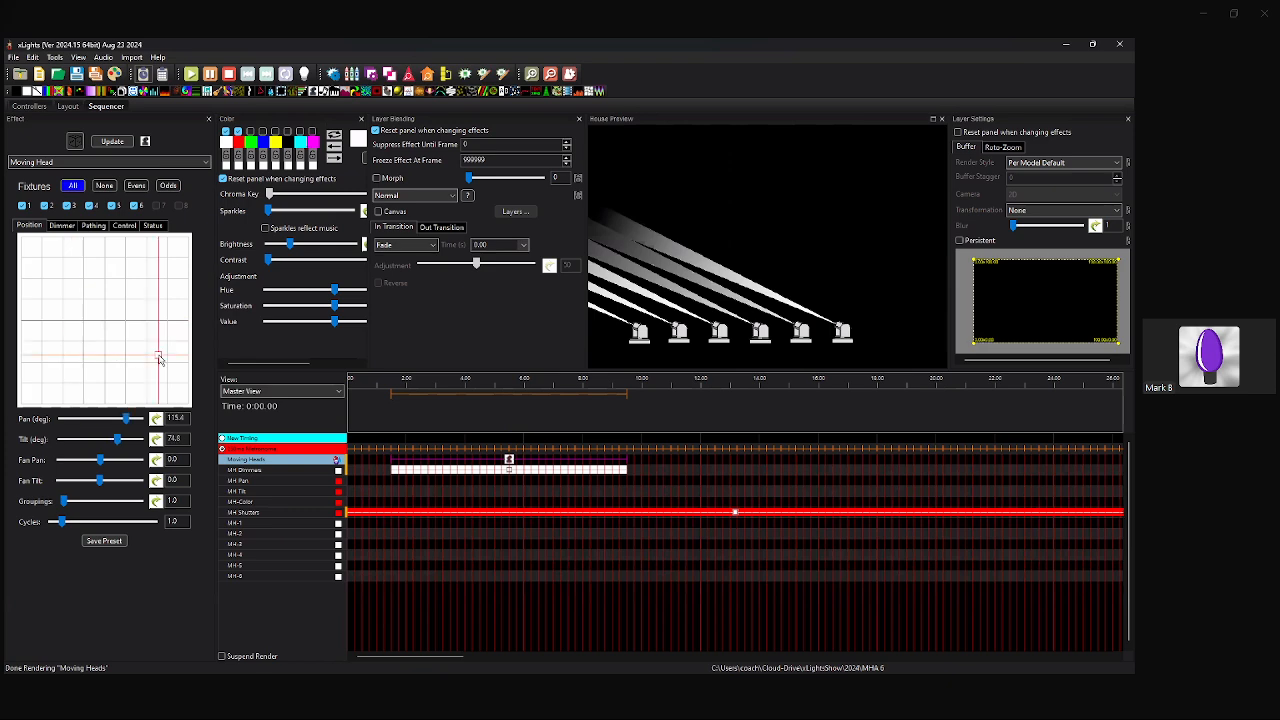
{"action": "left_click", "coordinate": [104, 356]}
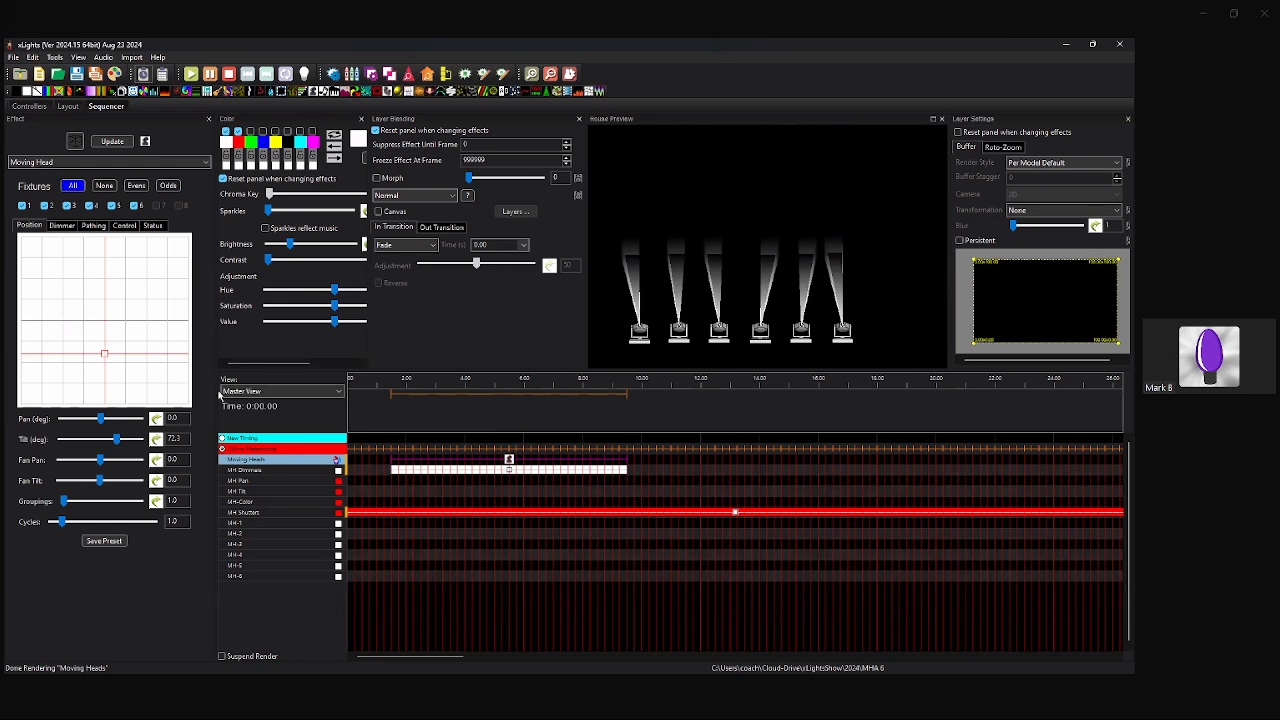
{"action": "left_click_drag", "start_coordinate": [184, 438], "coordinate": [124, 442]}
{"action": "type", "text": "75"}
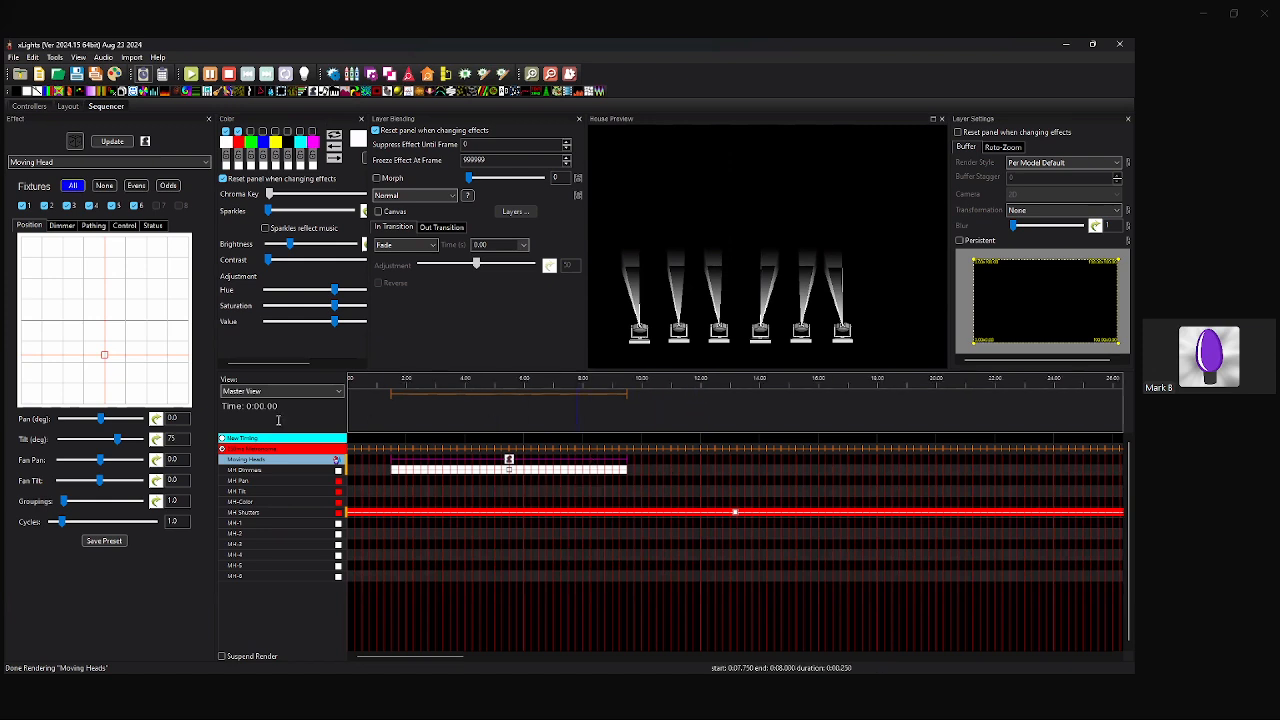
{"action": "left_click", "coordinate": [156, 440]}
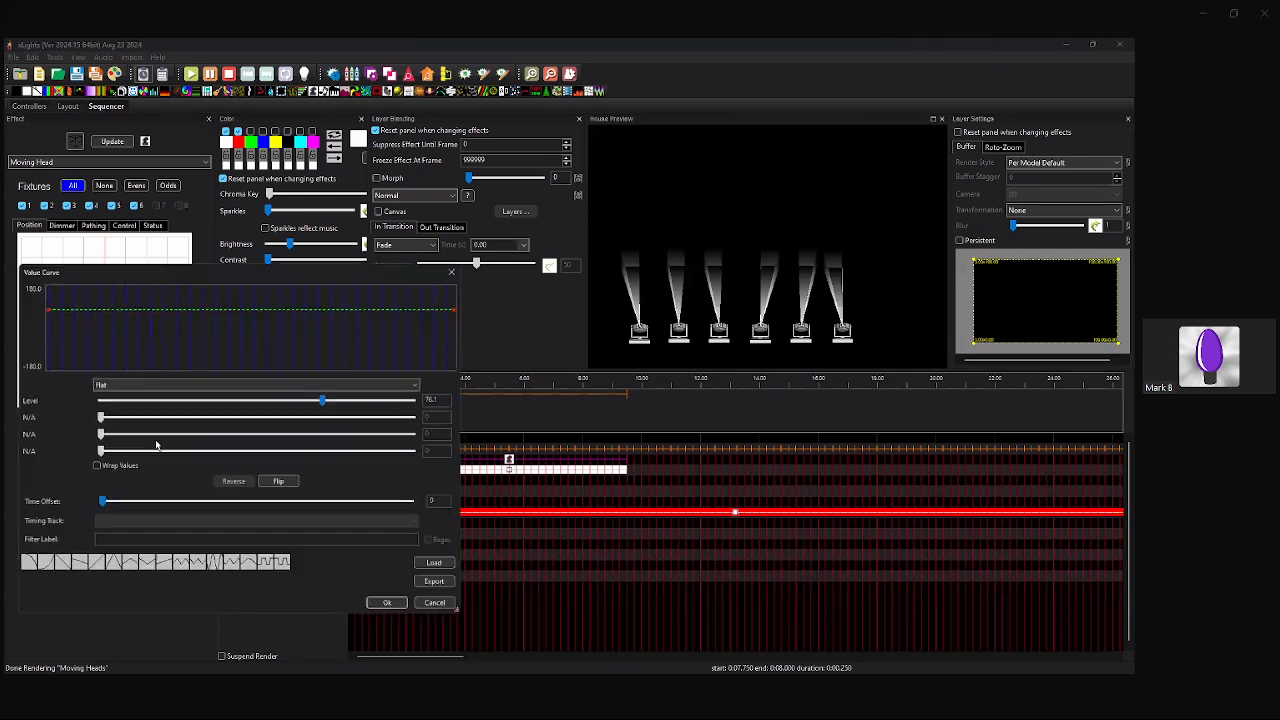
{"action": "left_click", "coordinate": [446, 610]}
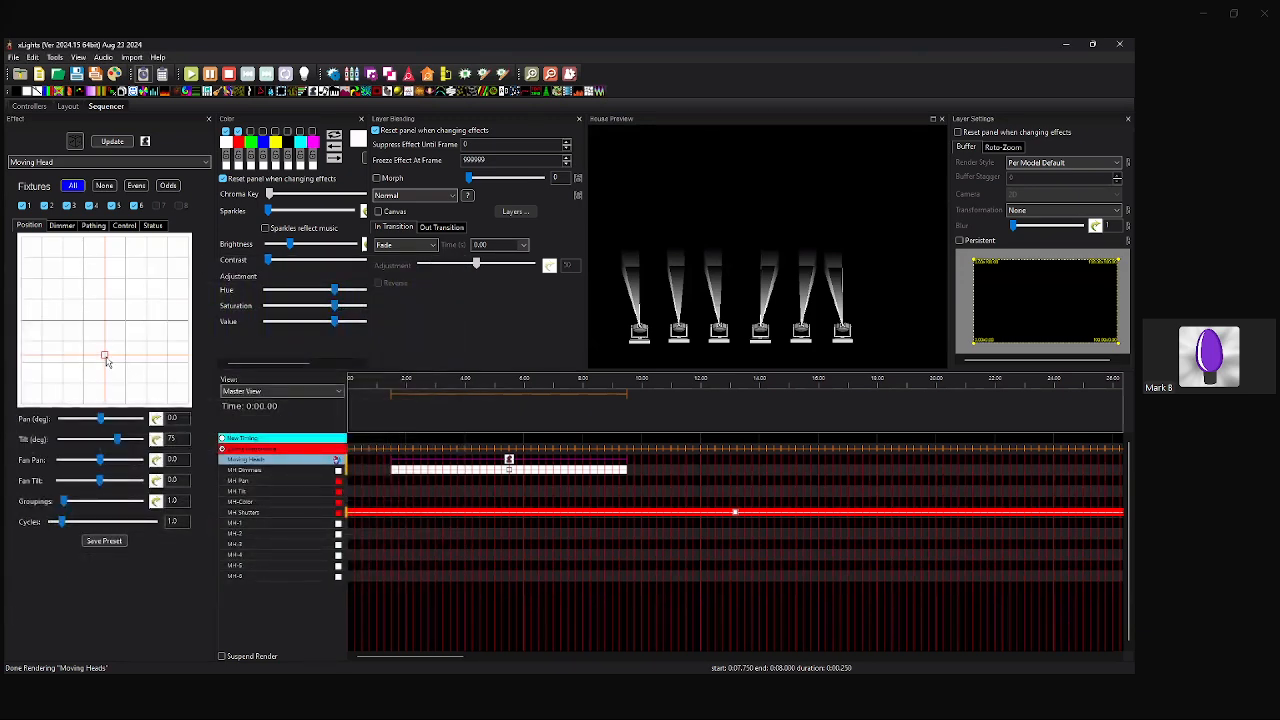
{"action": "left_click_drag", "start_coordinate": [104, 357], "coordinate": [104, 323]}
{"action": "left_click", "coordinate": [158, 440]}
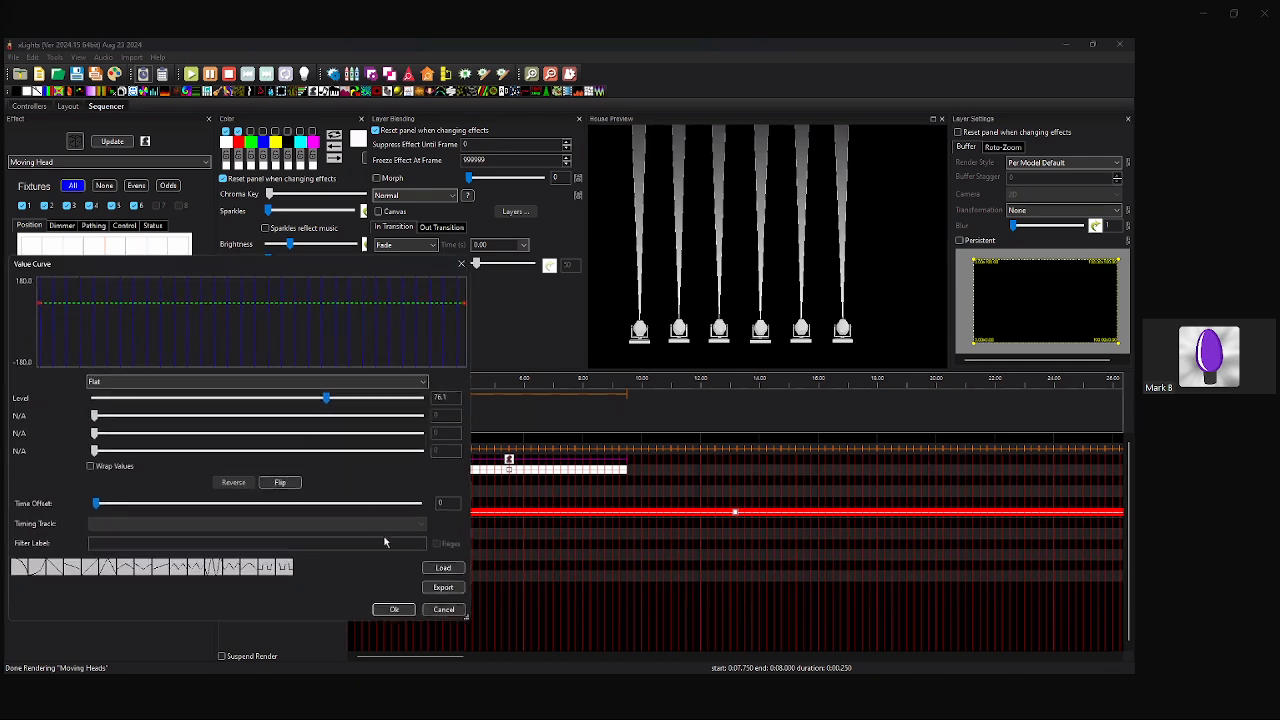
{"action": "key", "text": "Escape"}
{"action": "left_click_drag", "start_coordinate": [104, 325], "coordinate": [104, 356]}
Apply a Ramp value curve to the heads' tilt with start level 75 and end level 0.
{"action": "left_click", "coordinate": [158, 440]}
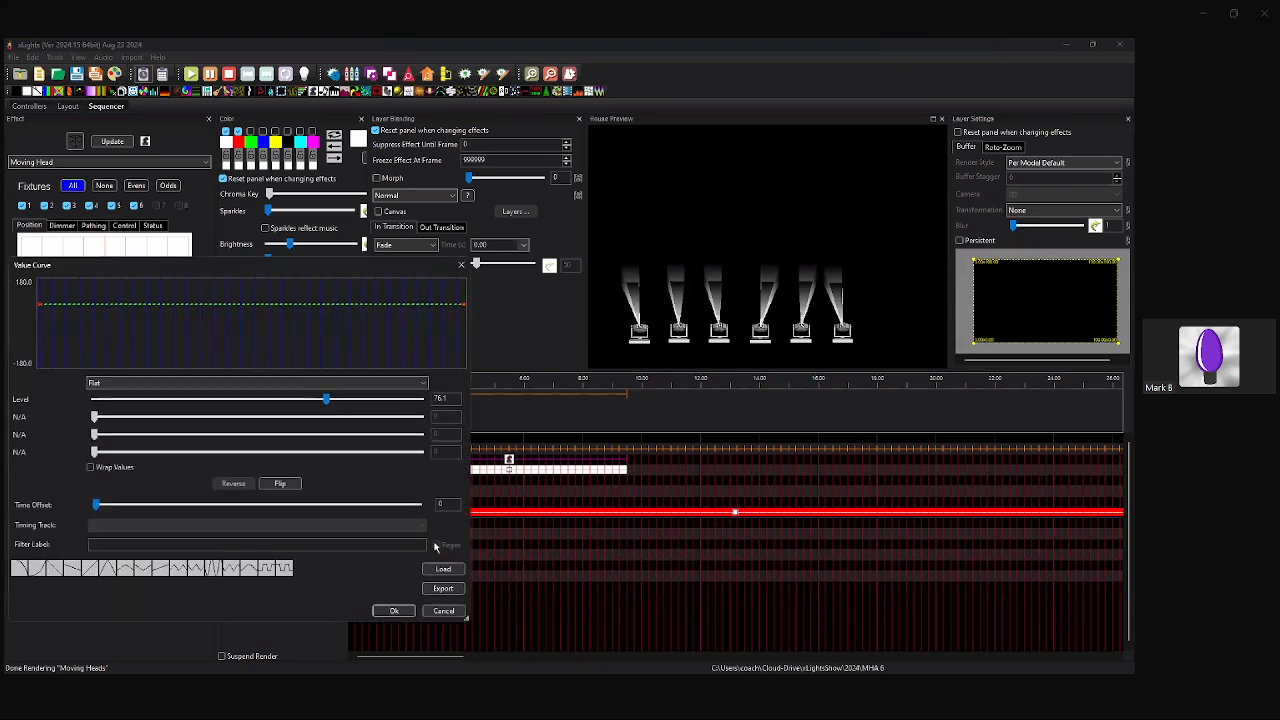
{"action": "left_click", "coordinate": [159, 568]}
{"action": "left_click_drag", "start_coordinate": [457, 400], "coordinate": [352, 401]}
{"action": "type", "text": "75"}
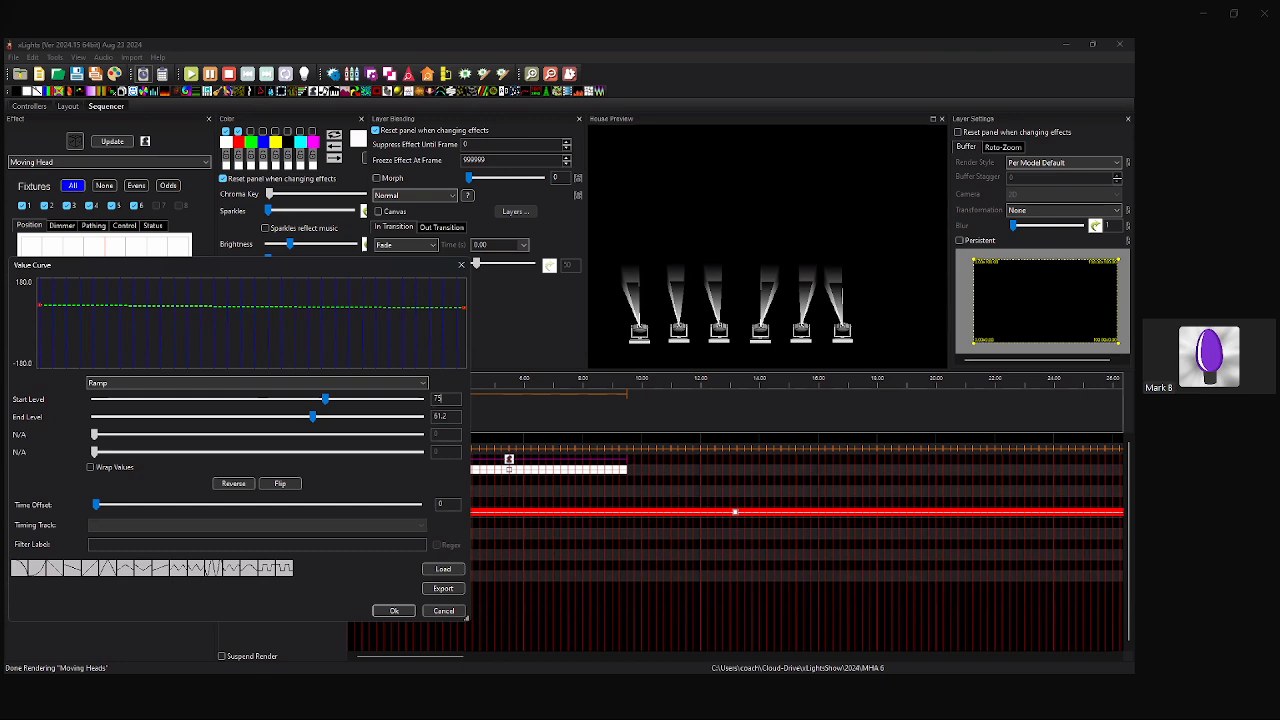
{"action": "left_click_drag", "start_coordinate": [454, 418], "coordinate": [368, 420]}
{"action": "type", "text": "0"}
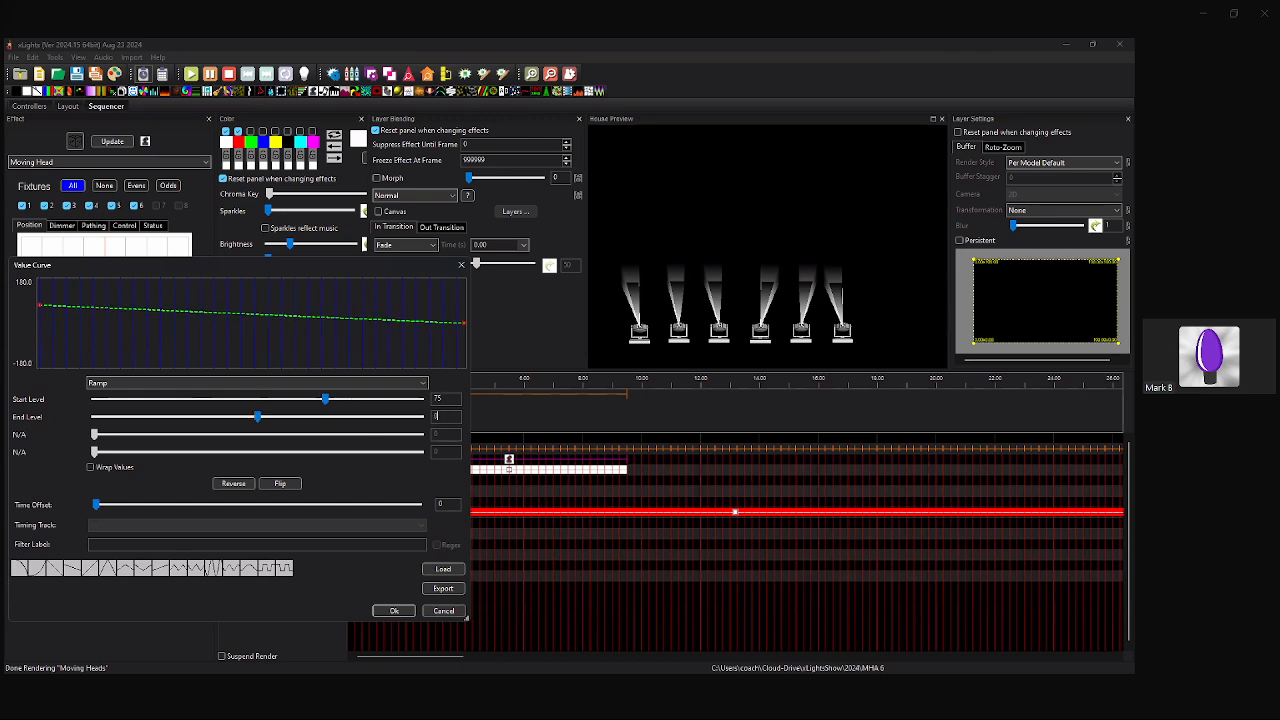
{"action": "left_click", "coordinate": [394, 611]}
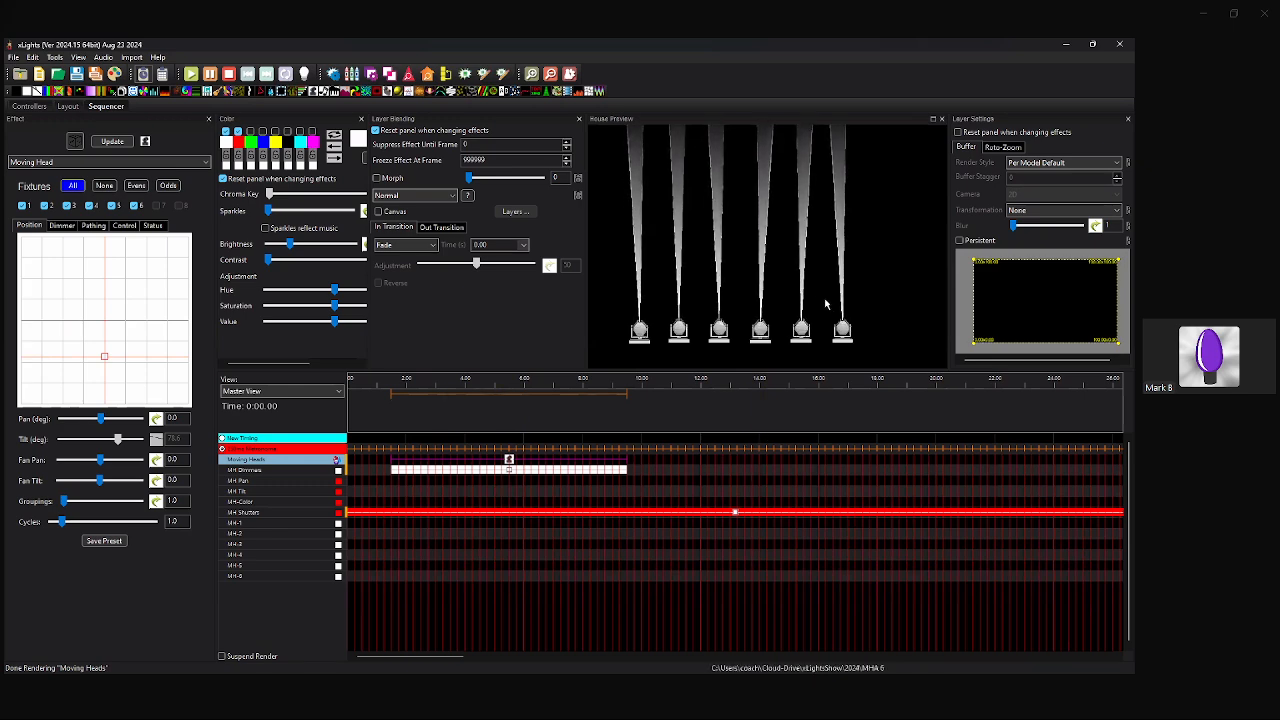
Shrink the heads' view in House Preview and shorten the Moving Head and MH Dimmers effects to end at 7.5 s.
{"action": "left_click_drag", "start_coordinate": [777, 291], "coordinate": [790, 300]}
{"action": "scroll", "coordinate": [791, 304], "scroll_direction": "down", "scroll_amount": 2}
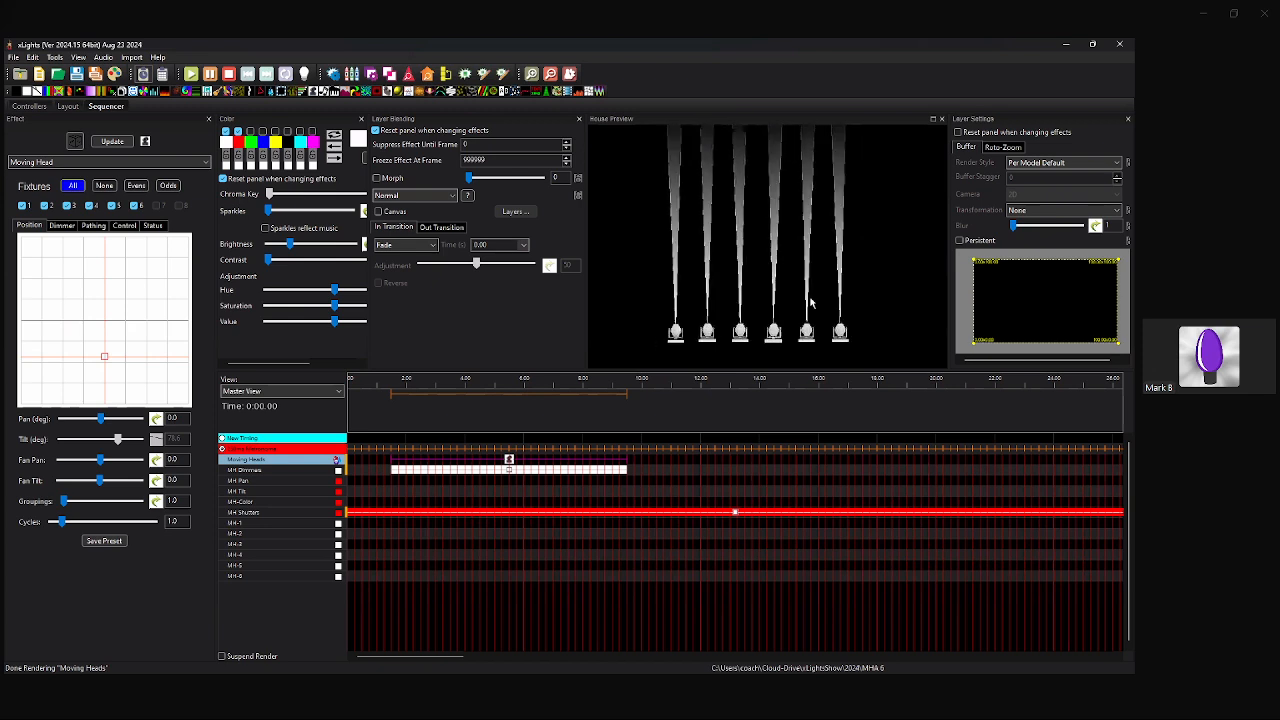
{"action": "left_click_drag", "start_coordinate": [627, 459], "coordinate": [568, 477]}
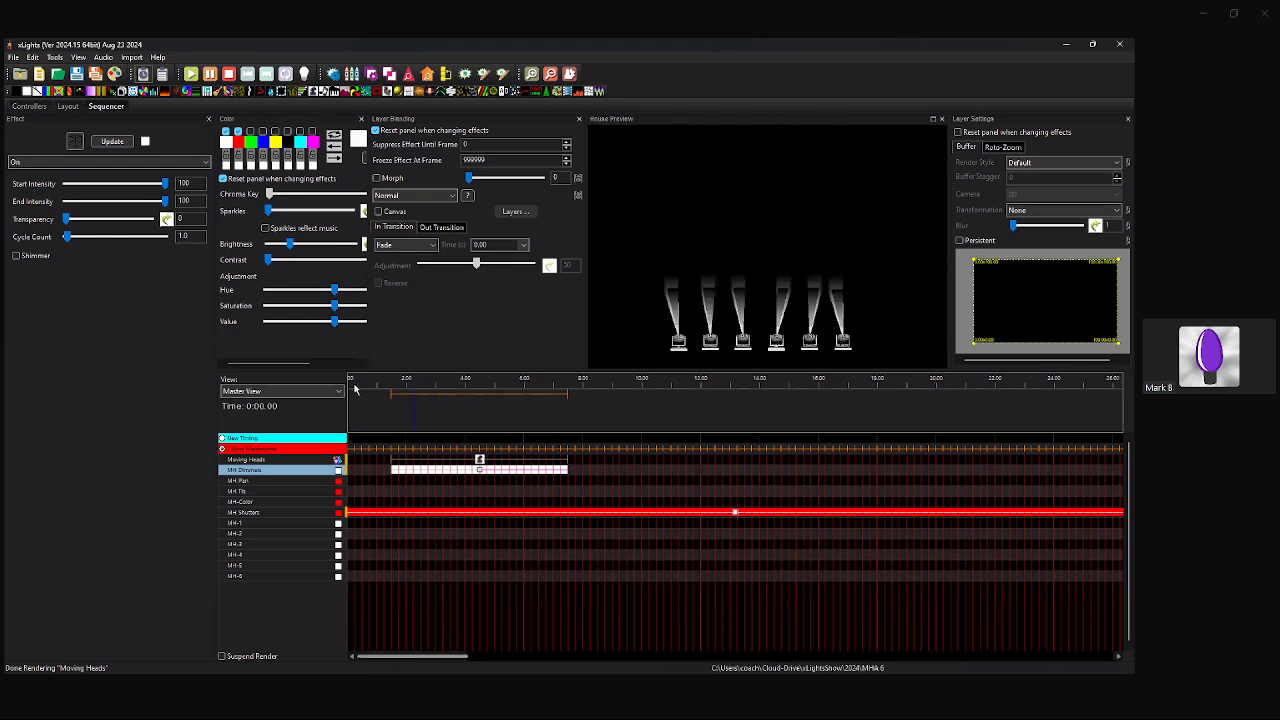
Play the sequence from its start to check the tilt ramp of the six heads, pausing and resuming playback.
{"action": "left_click", "coordinate": [352, 384]}
{"action": "key", "text": "space"}
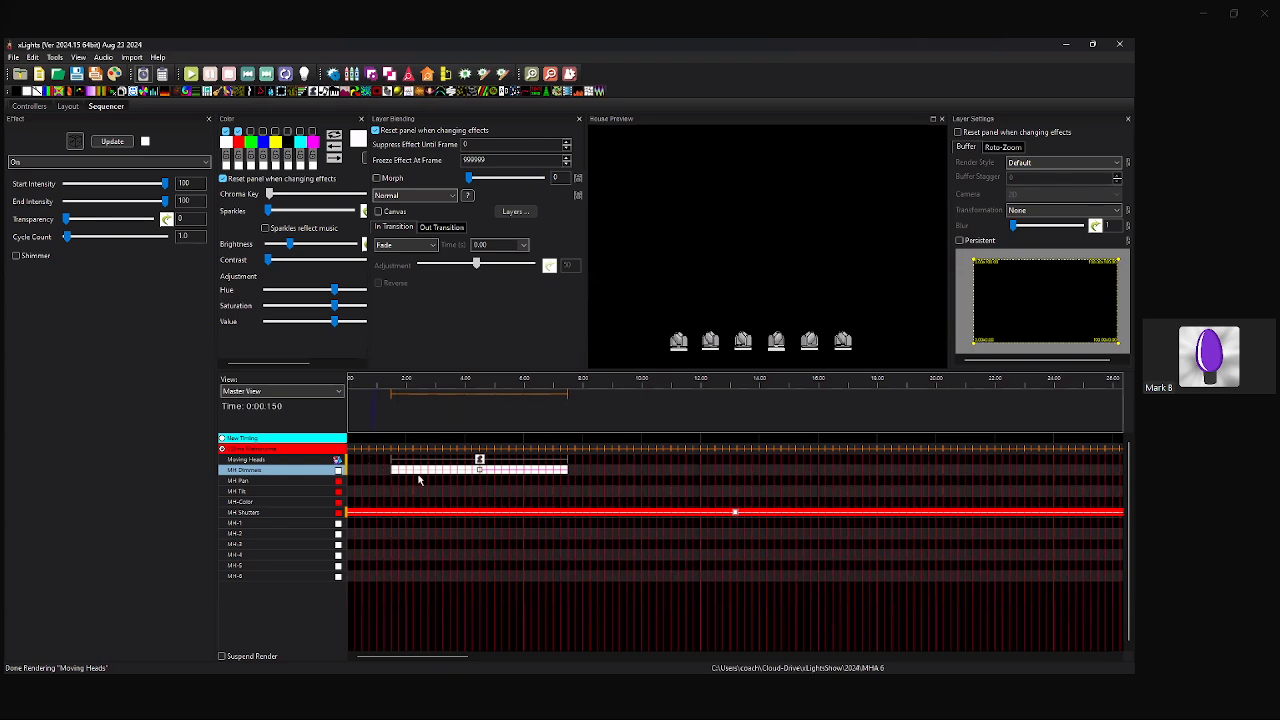
{"action": "key", "text": "space"}
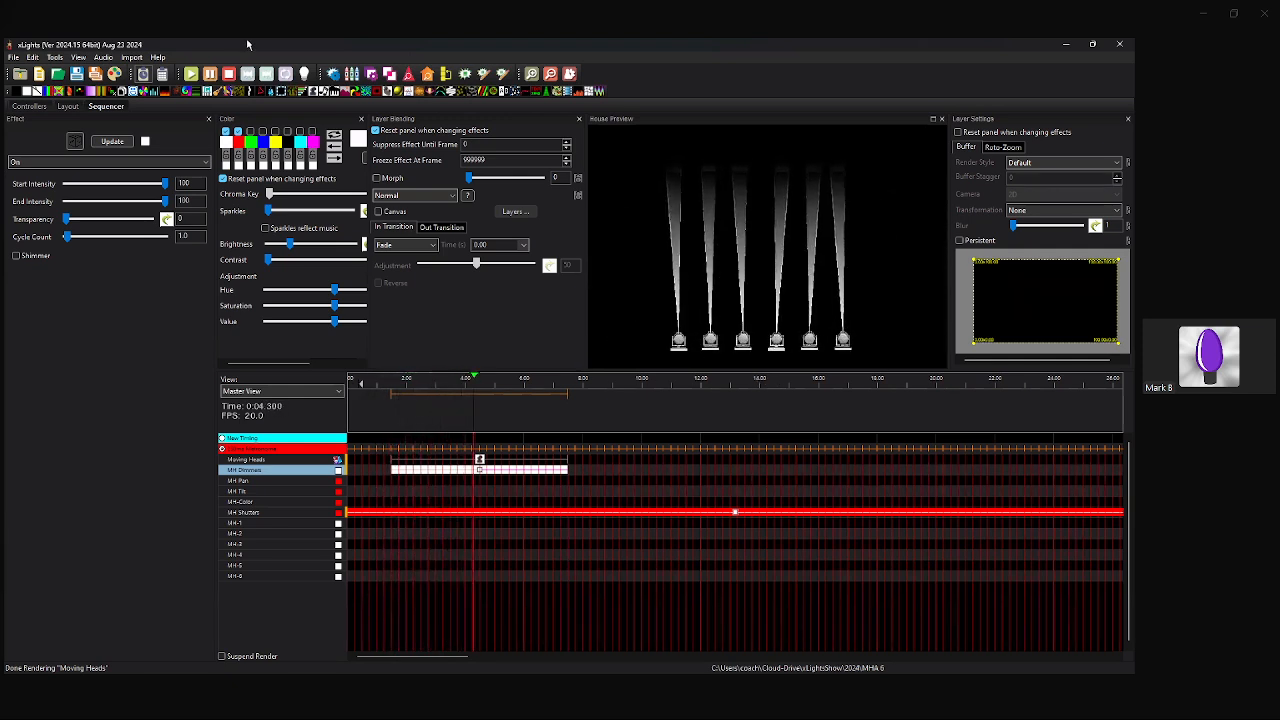
{"action": "key", "text": "space"}
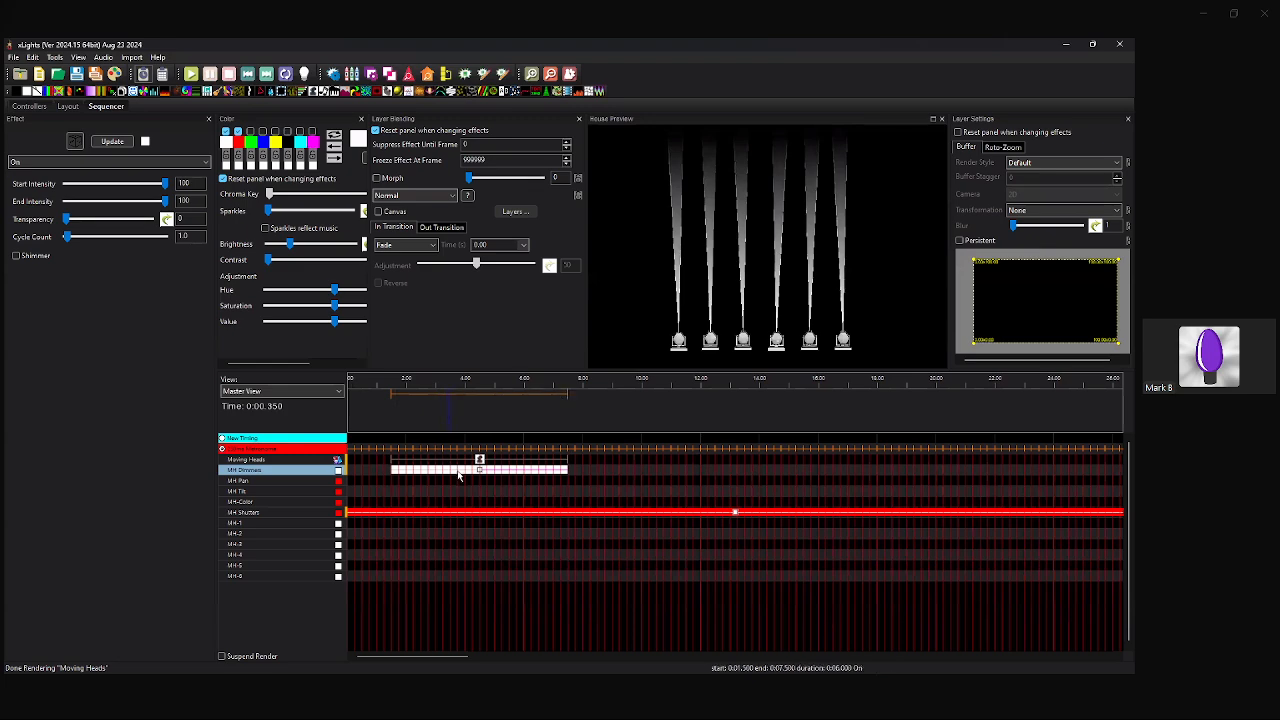
Move the Moving Head and MH Dimmers effects to start at 2.75 s, and split the Moving Head effect in two.
{"action": "left_click_drag", "start_coordinate": [479, 463], "coordinate": [531, 480]}
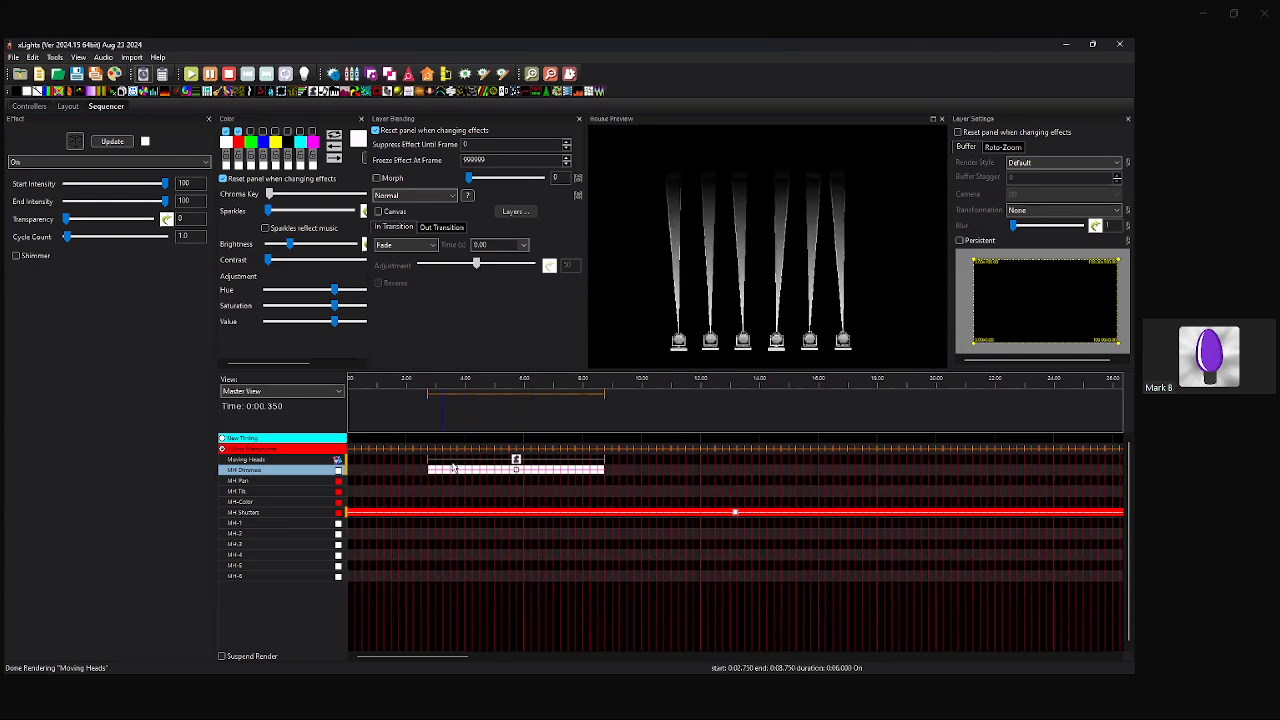
{"action": "right_click", "coordinate": [516, 465]}
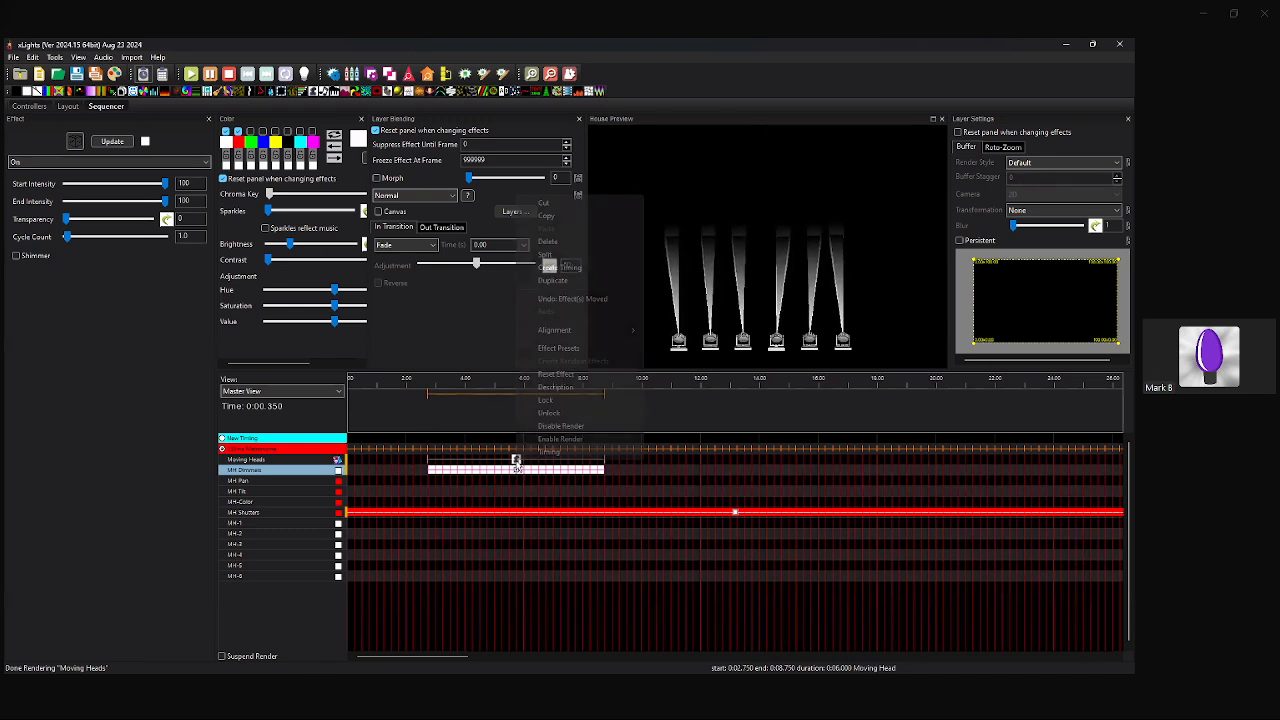
{"action": "left_click", "coordinate": [516, 465]}
{"action": "right_click", "coordinate": [516, 465]}
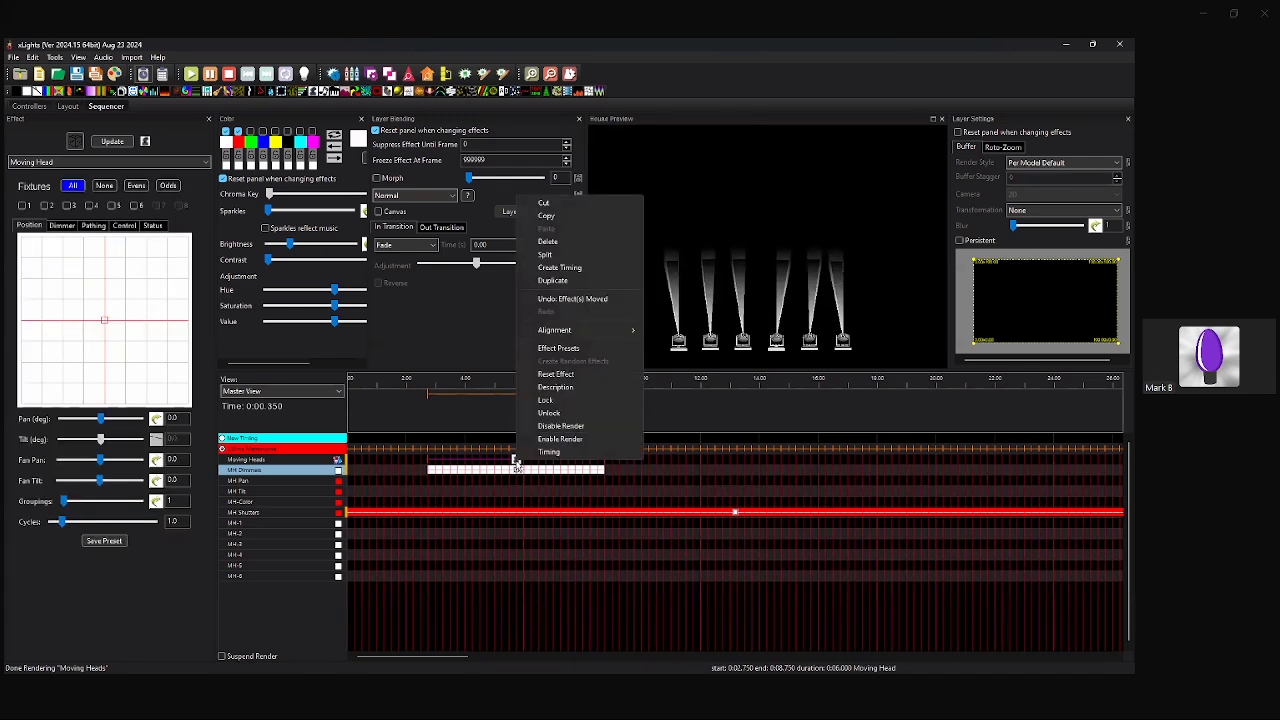
{"action": "left_click", "coordinate": [577, 255]}
Fit the first Moving Head piece between 0.5 and 2.75 s, set its tilt to 75, and extend the second piece back to meet it.
{"action": "left_click_drag", "start_coordinate": [513, 464], "coordinate": [357, 461]}
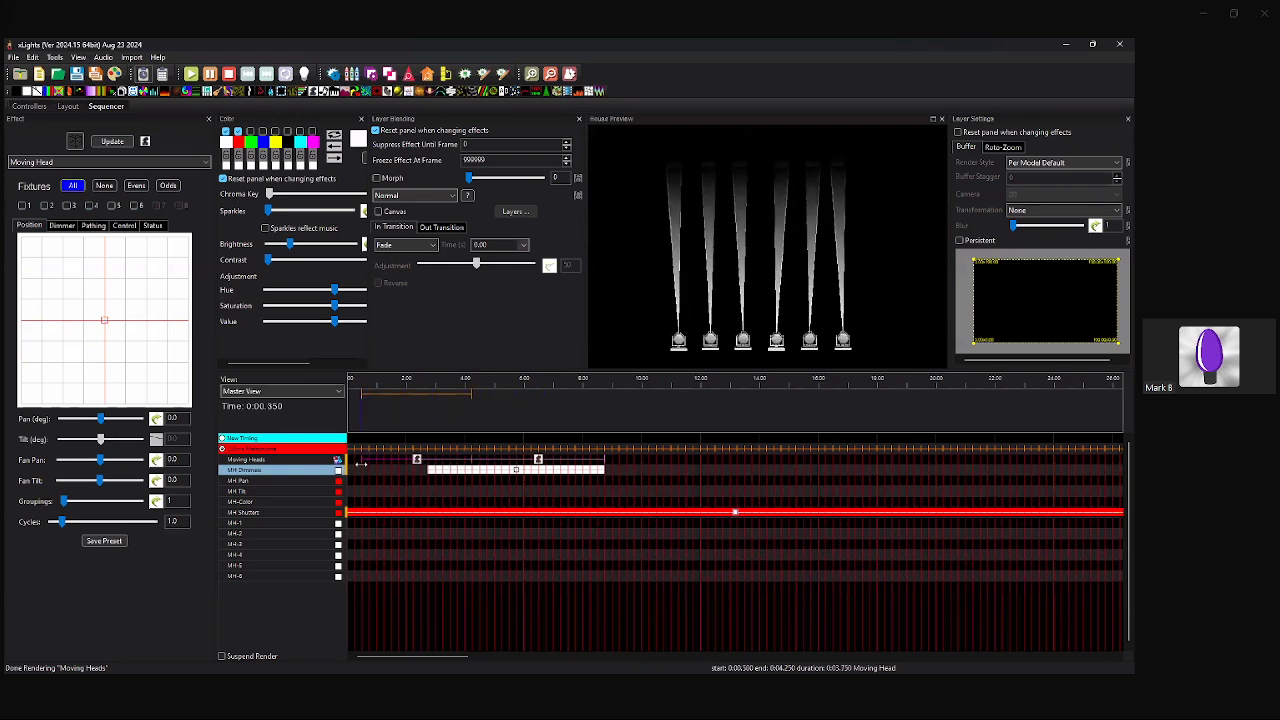
{"action": "left_click_drag", "start_coordinate": [470, 461], "coordinate": [447, 461]}
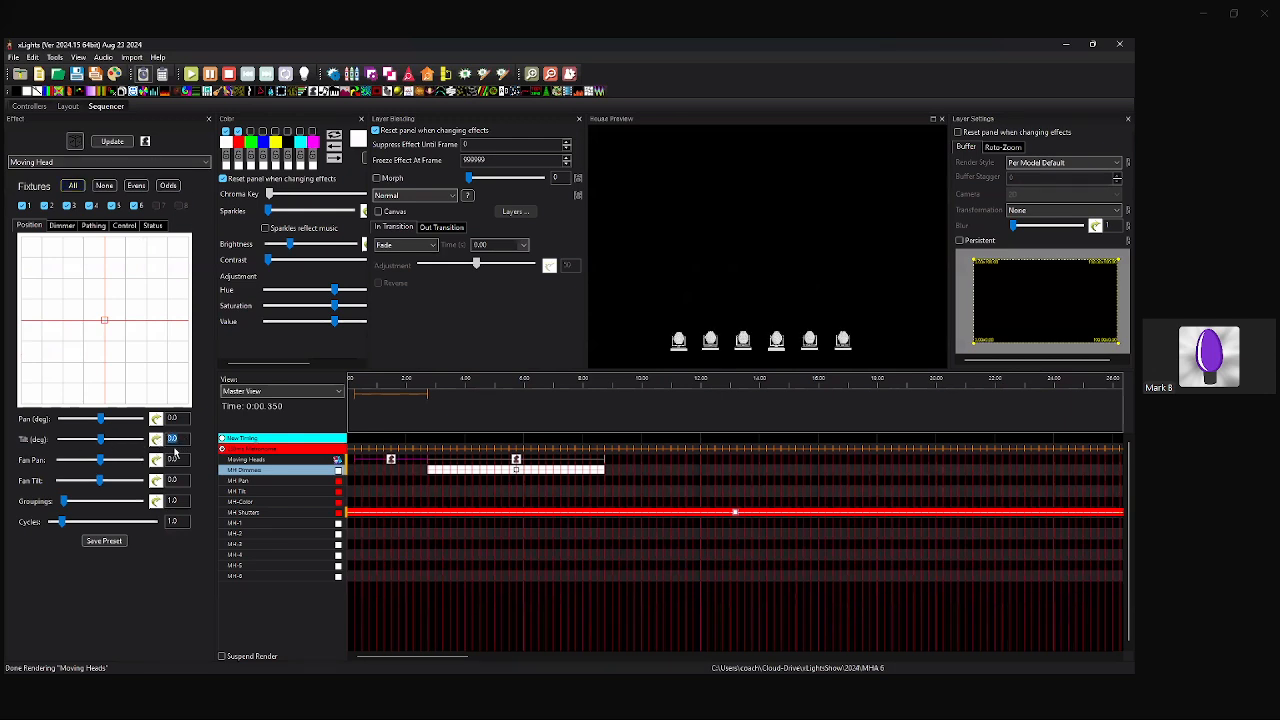
{"action": "type", "text": "75"}
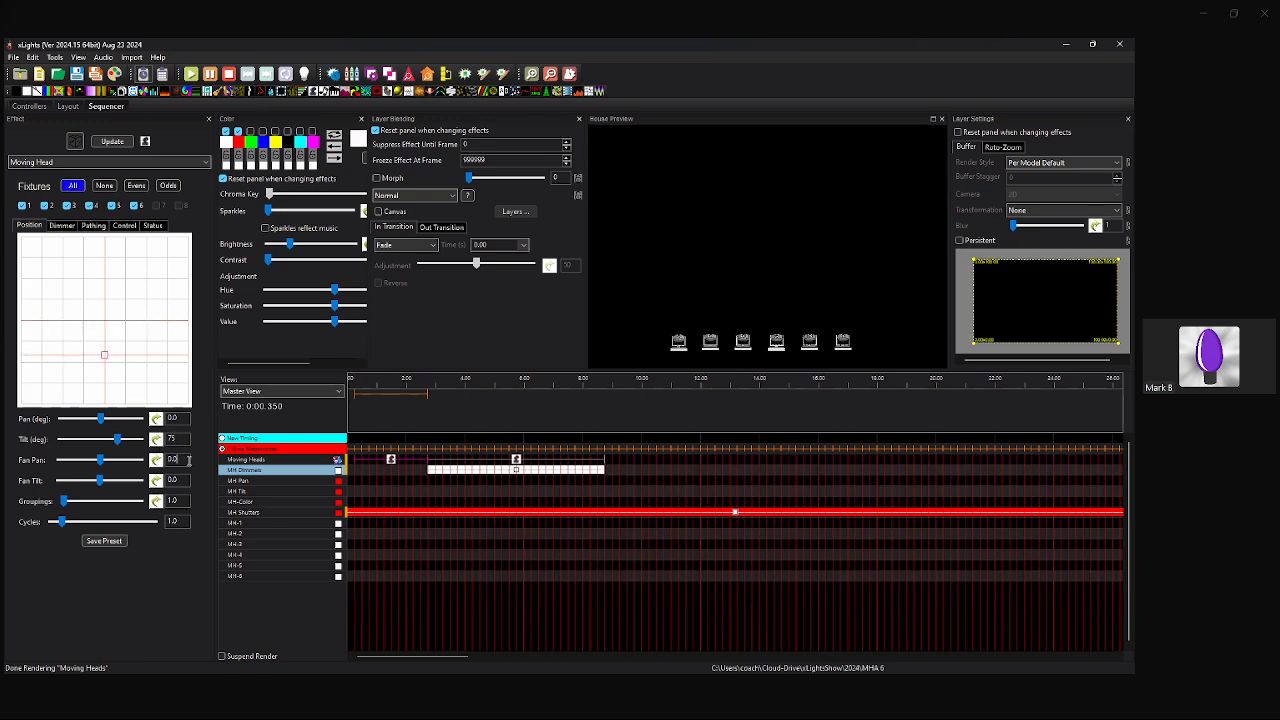
{"action": "left_click_drag", "start_coordinate": [355, 460], "coordinate": [365, 460]}
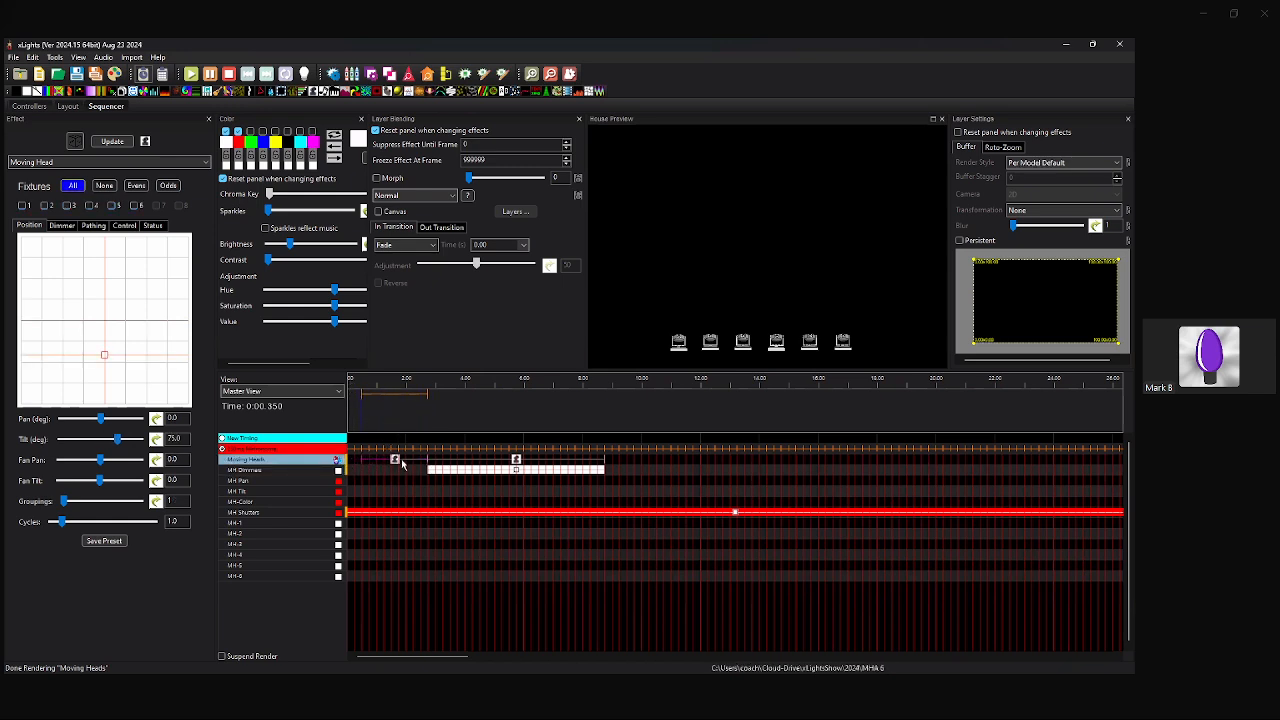
Play the sequence from near its start, and set the start of the second Moving Head effect and MH Dimmers effect to 3.5 s.
{"action": "left_click", "coordinate": [357, 384]}
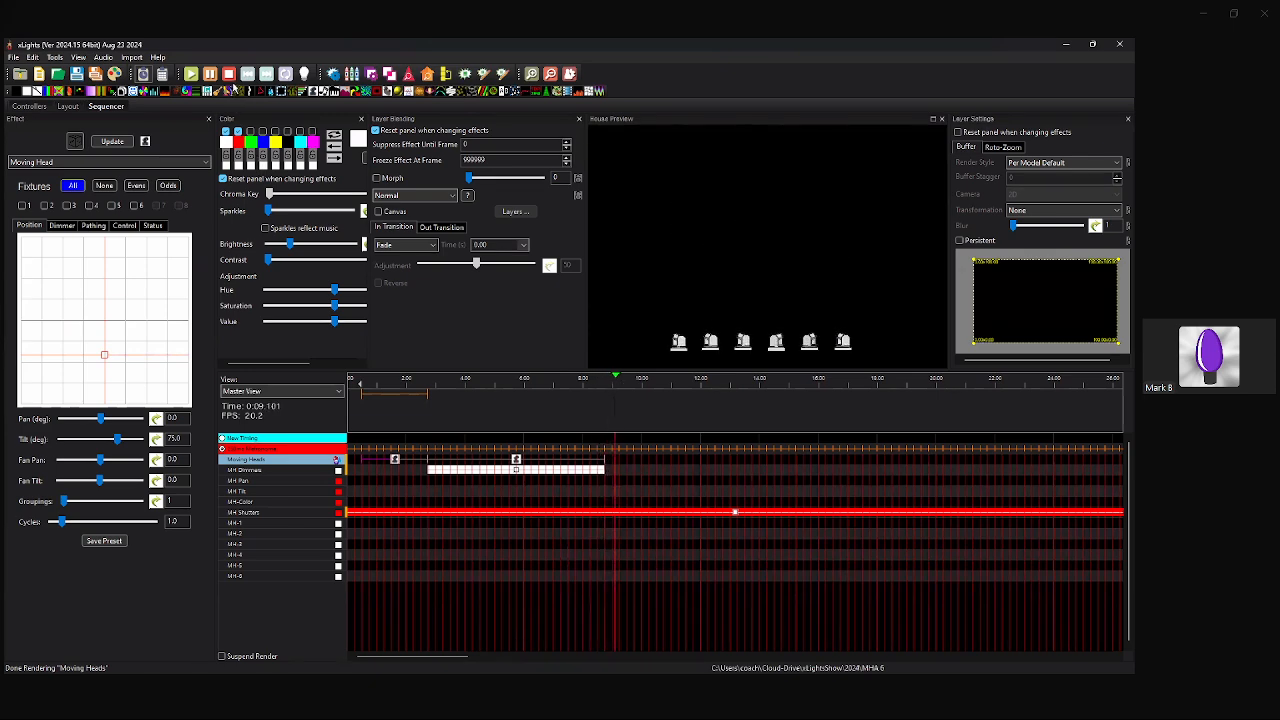
{"action": "left_click", "coordinate": [229, 75]}
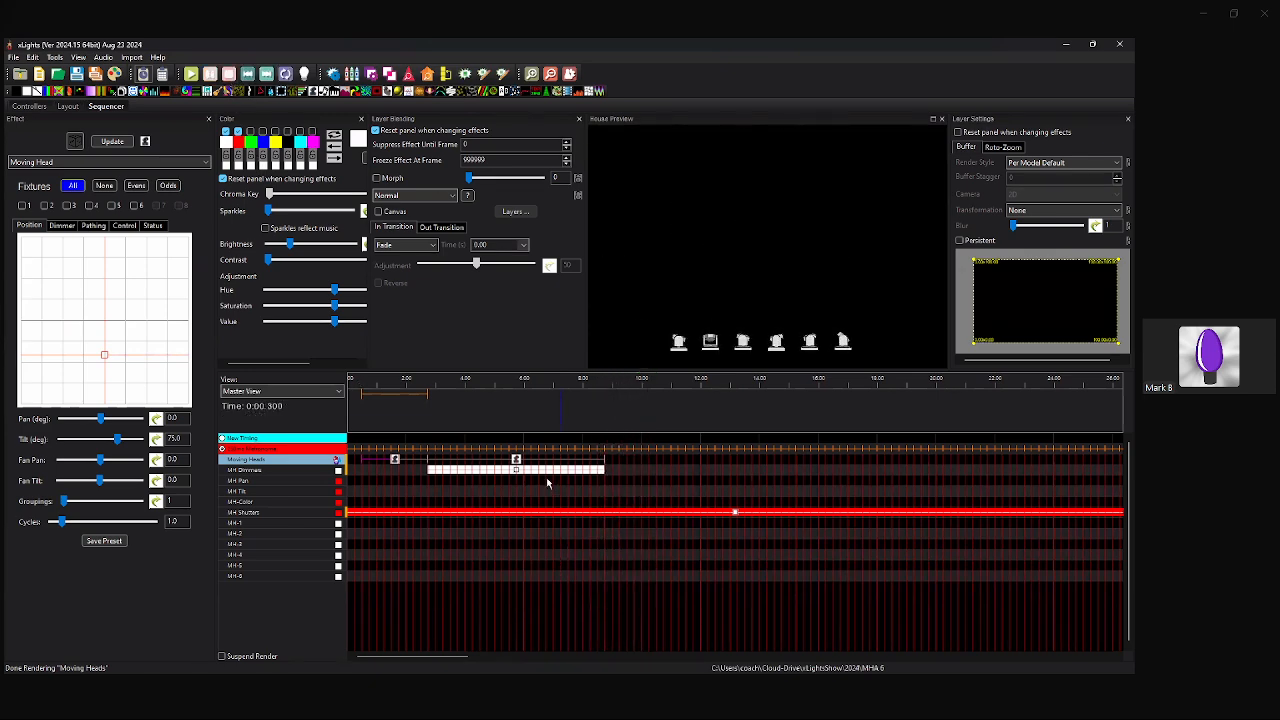
{"action": "left_click", "coordinate": [440, 471]}
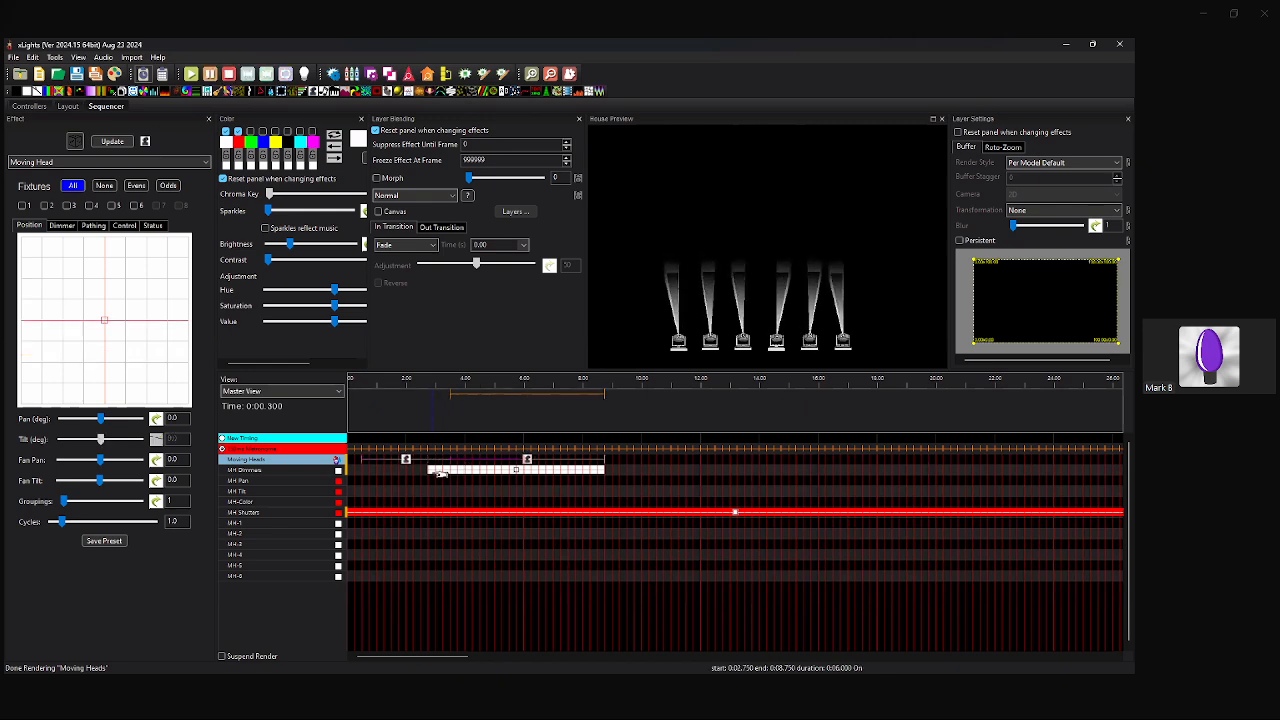
{"action": "left_click_drag", "start_coordinate": [440, 474], "coordinate": [451, 474]}
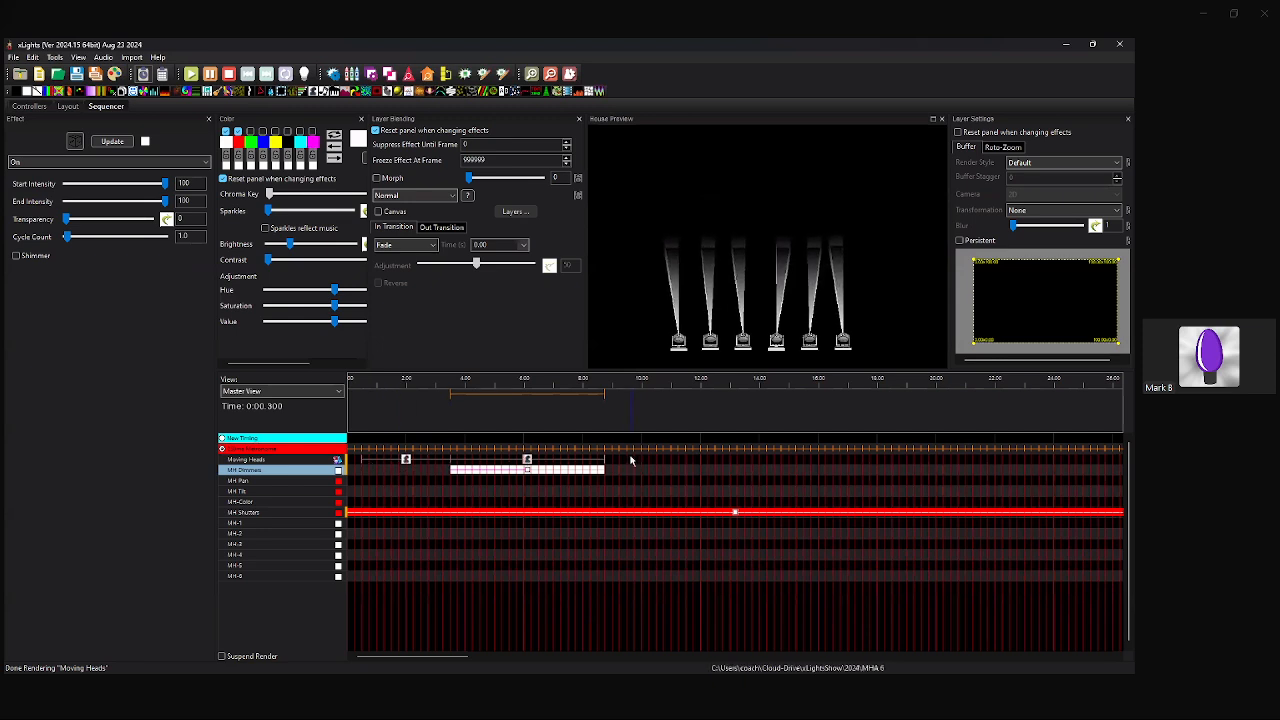
Copy the second Moving Head effect to 12 s, and add a matching On effect on the MH Dimmers row ending at 16.75 s.
{"action": "left_click", "coordinate": [548, 460]}
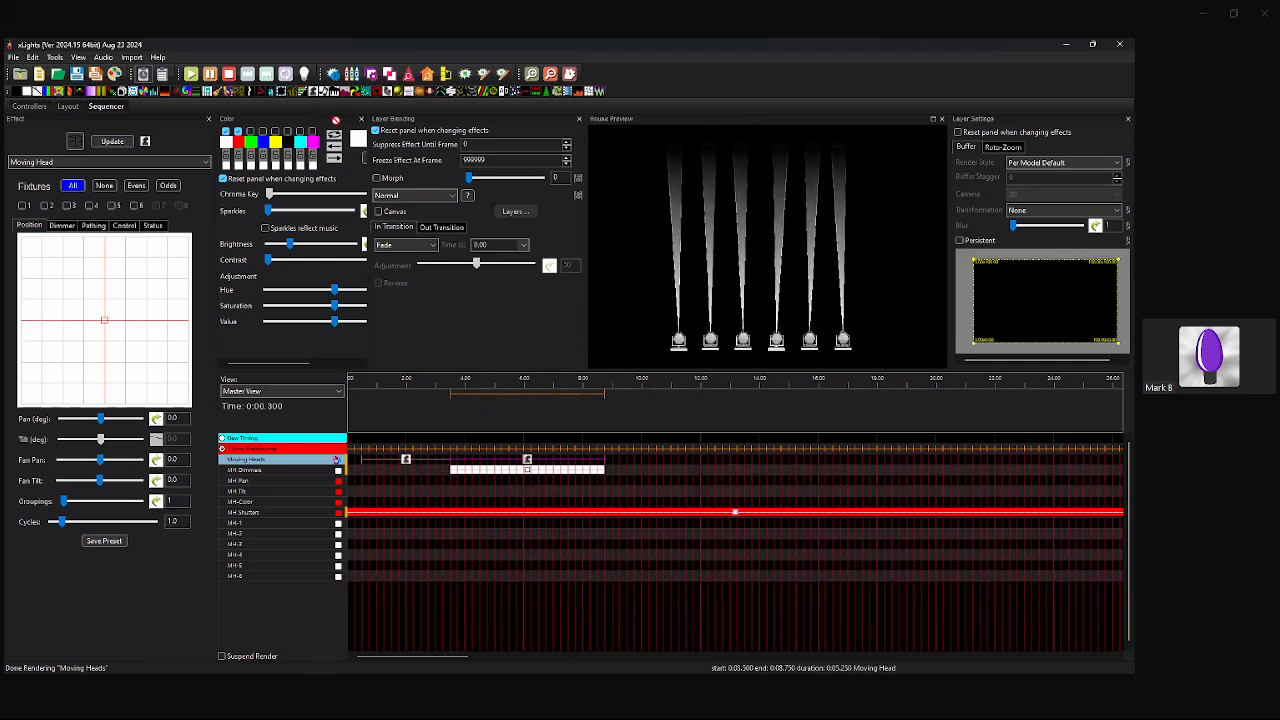
{"action": "left_click_drag", "start_coordinate": [702, 462], "coordinate": [844, 467]}
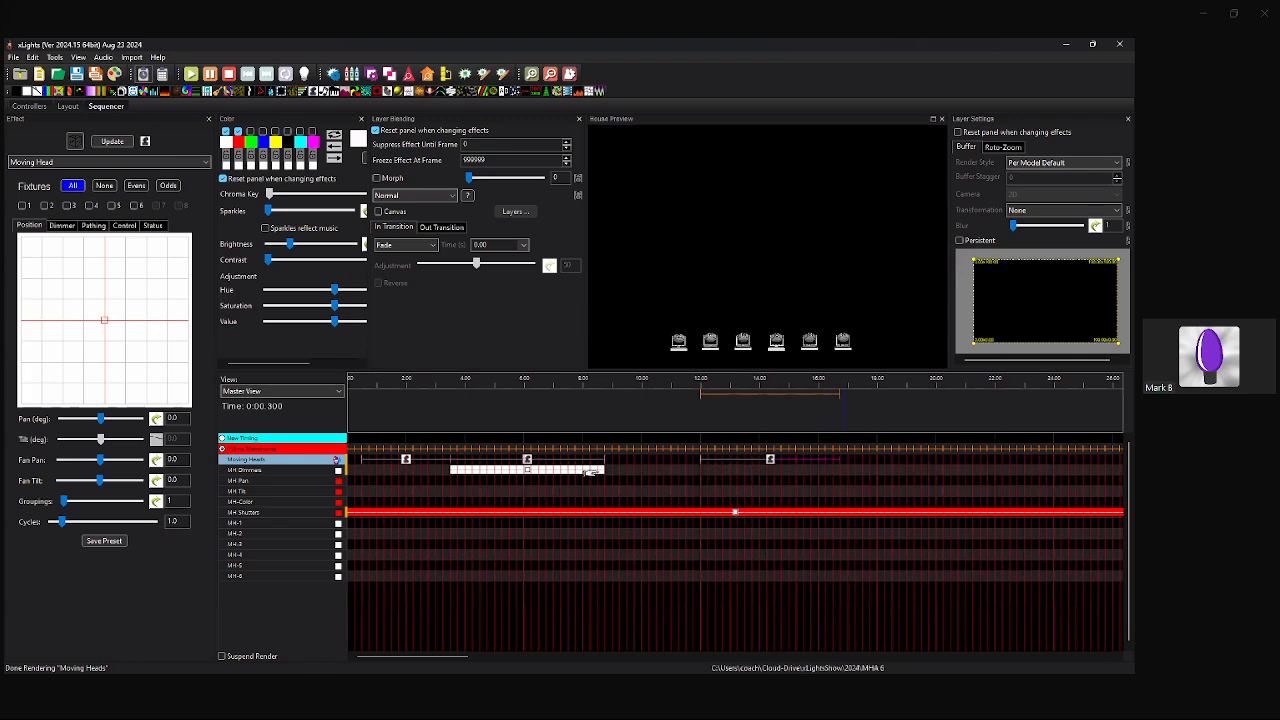
{"action": "left_click", "coordinate": [699, 467]}
{"action": "key", "text": "o"}
{"action": "left_click_drag", "start_coordinate": [707, 470], "coordinate": [847, 508]}
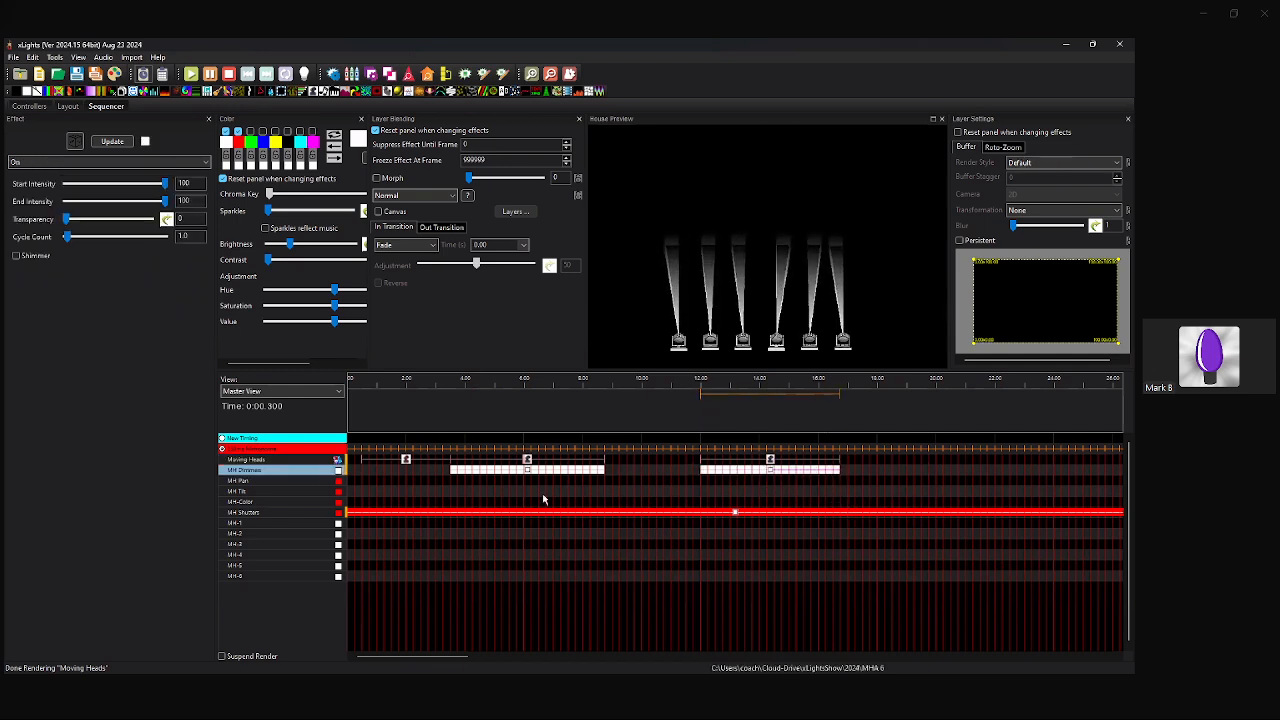
Reset the Moving Head effect at 12 s to its default settings.
{"action": "left_click", "coordinate": [770, 459]}
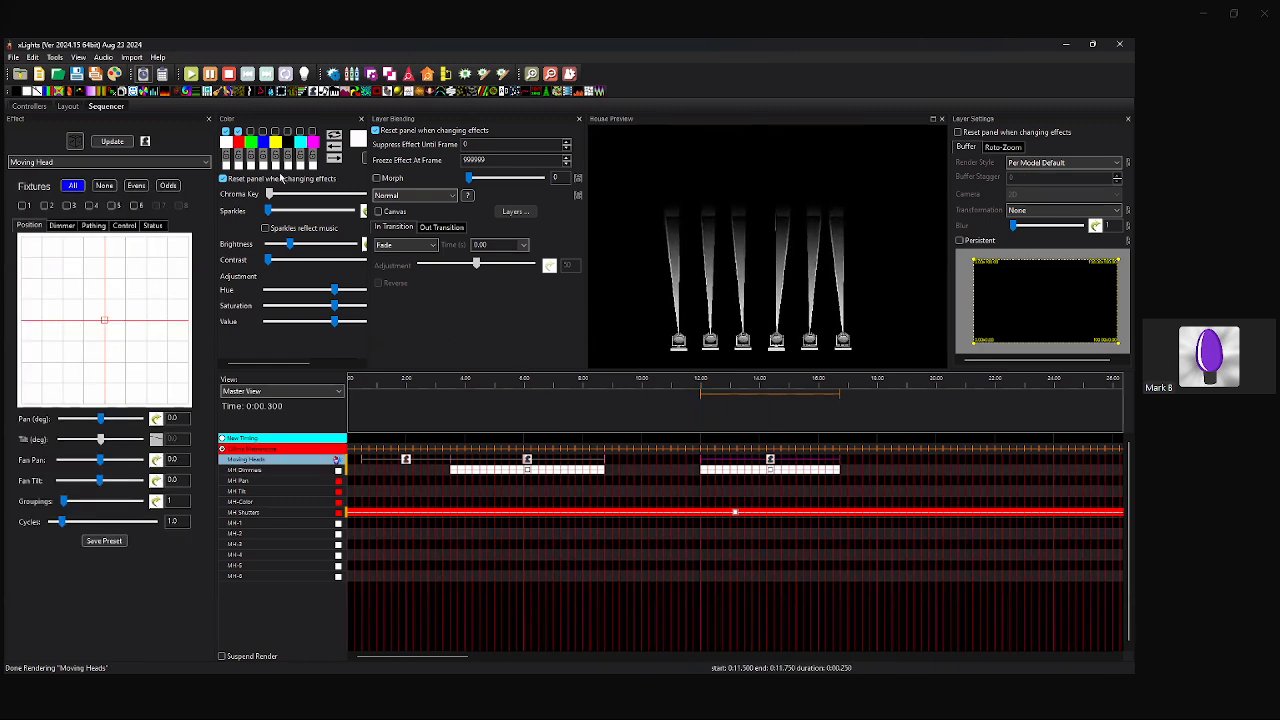
{"action": "left_click", "coordinate": [155, 228]}
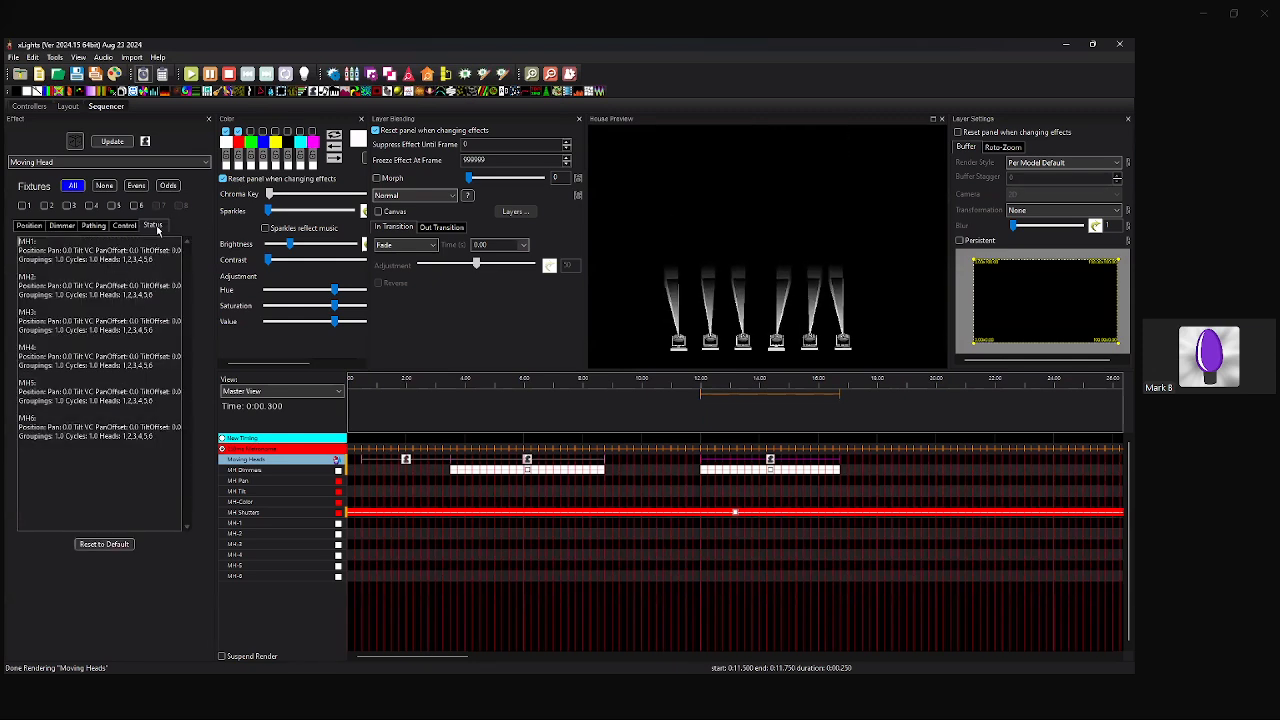
{"action": "left_click", "coordinate": [104, 544]}
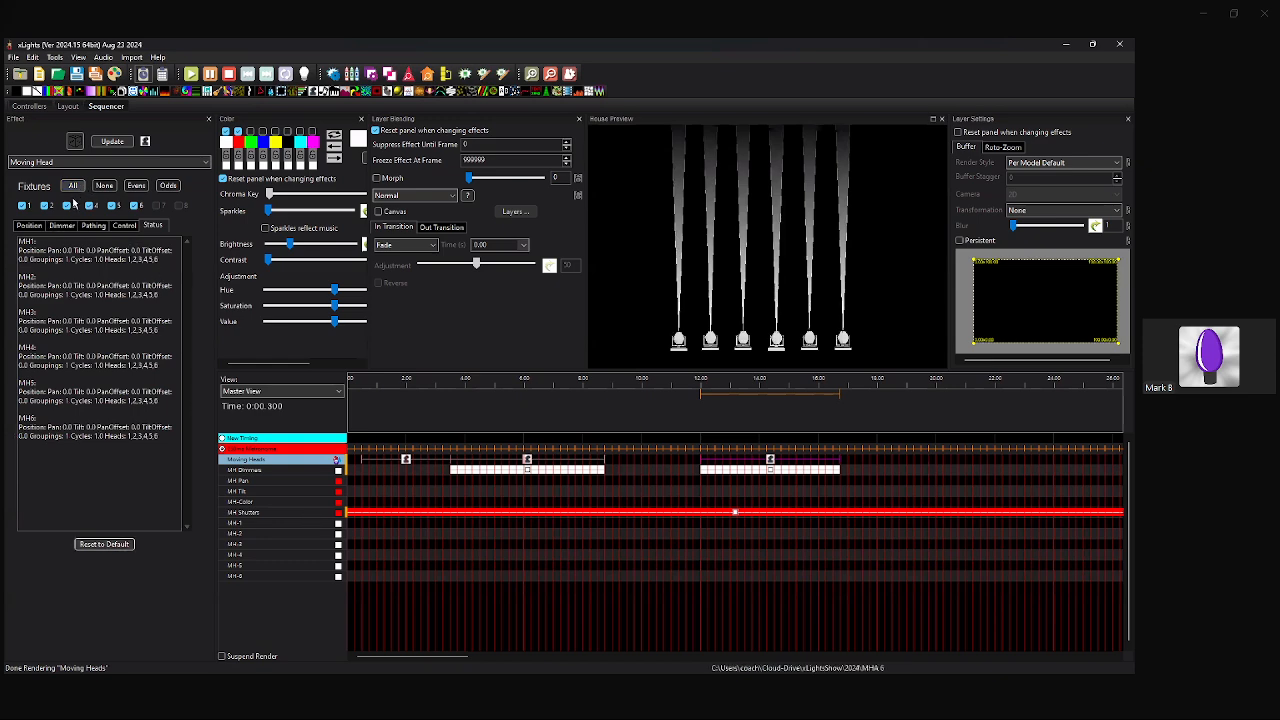
Position all six heads of the 12 s effect with Fan Pan 15 and tilt 75 degrees.
{"action": "left_click", "coordinate": [30, 225]}
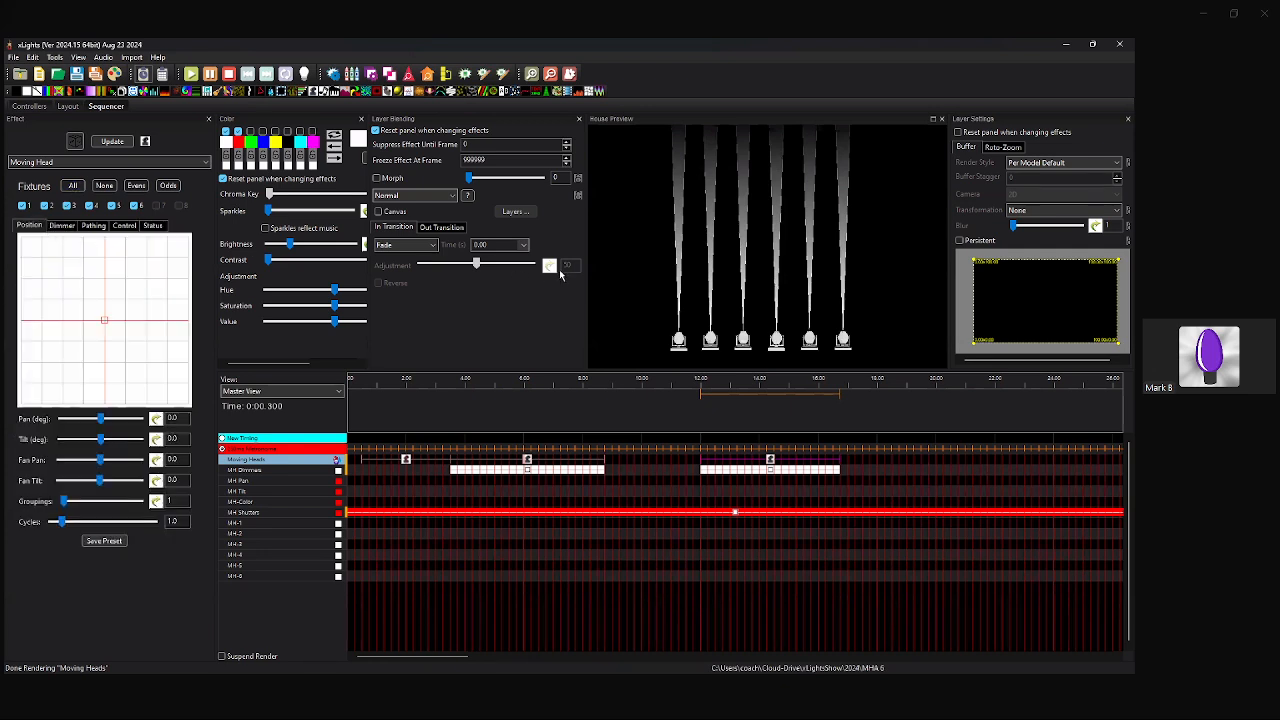
{"action": "left_click", "coordinate": [105, 354]}
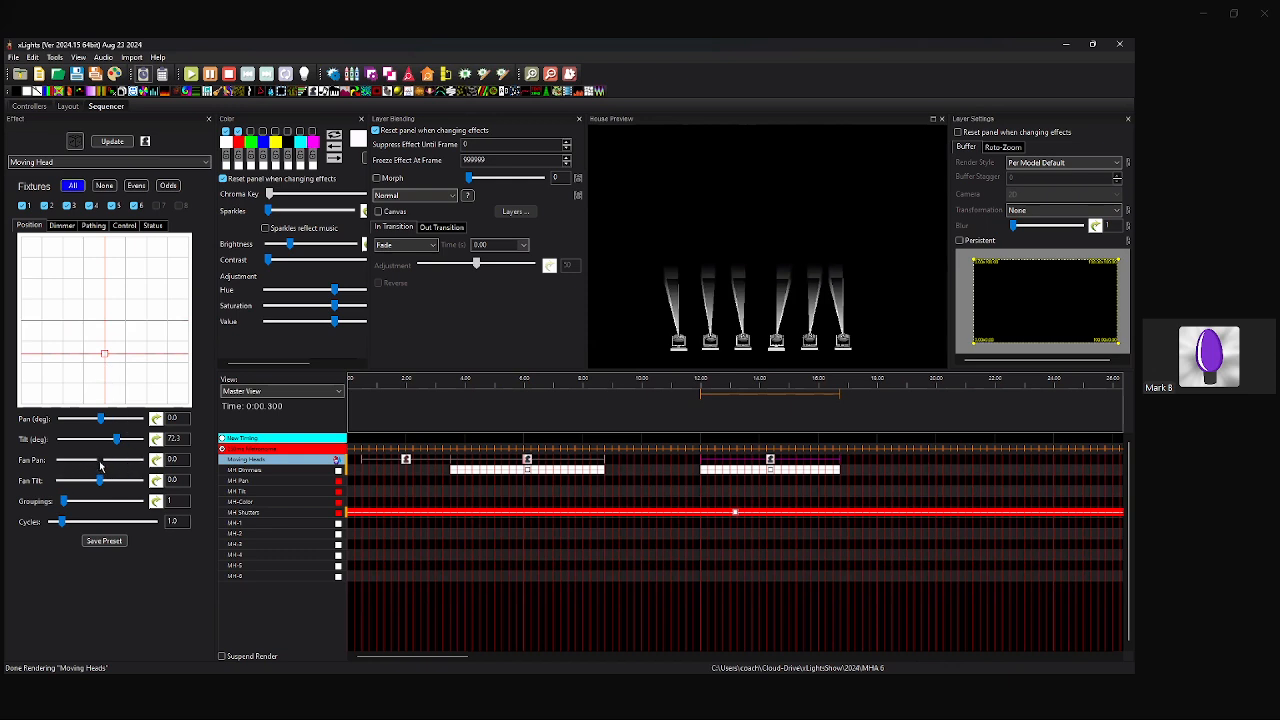
{"action": "left_click_drag", "start_coordinate": [101, 464], "coordinate": [105, 465]}
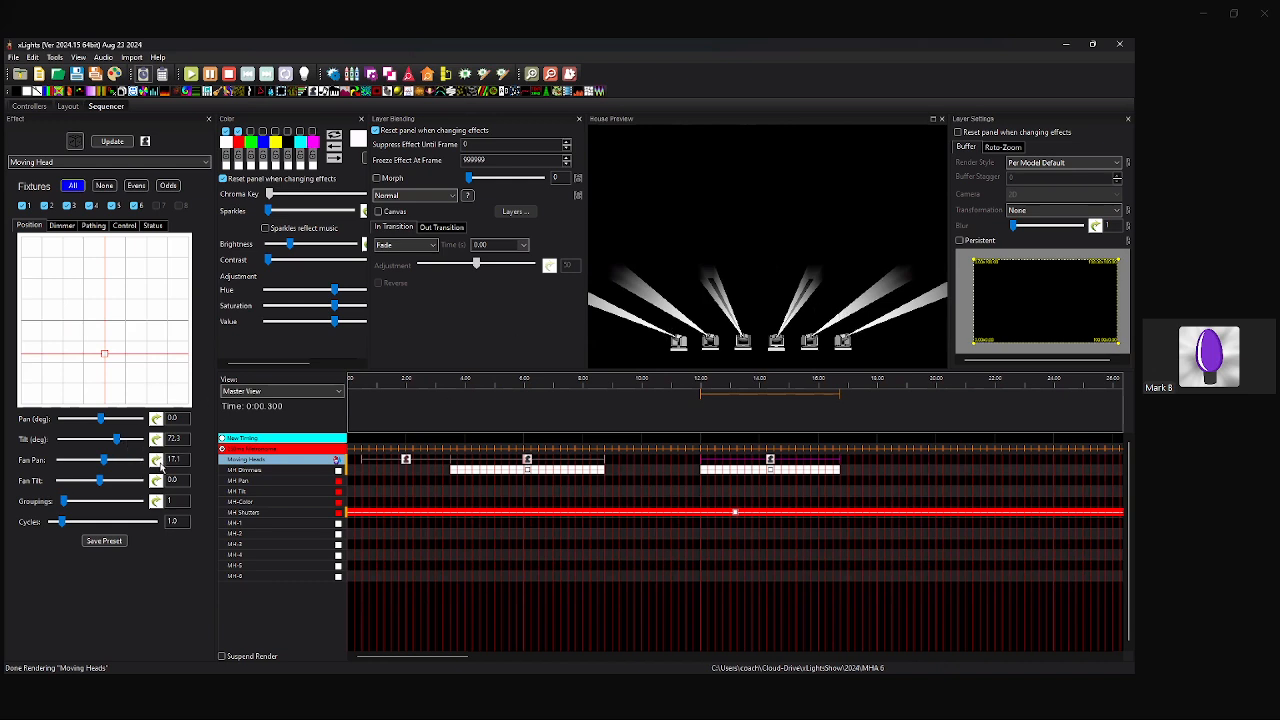
{"action": "type", "text": "15"}
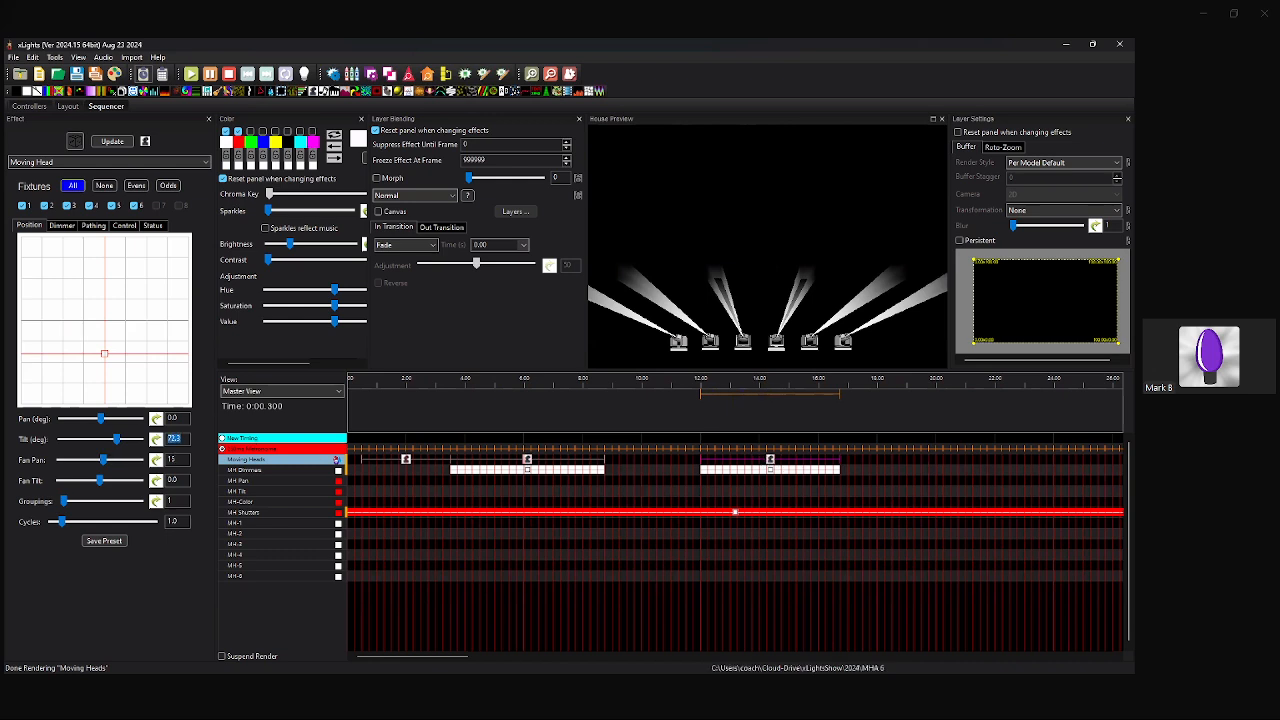
{"action": "type", "text": "75"}
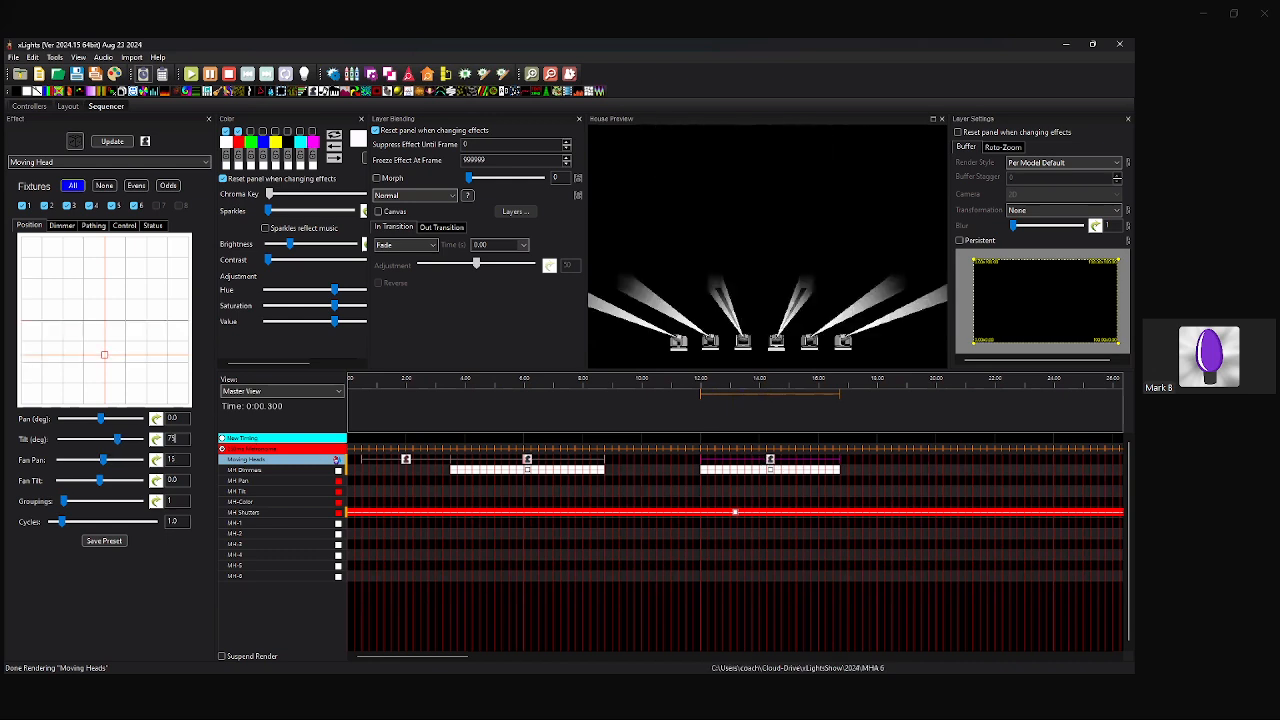
Split the Moving Head effect at 12 s and arrange the pieces to span 8.75 to 12 s and 12 to 16.75 s.
{"action": "right_click", "coordinate": [770, 463]}
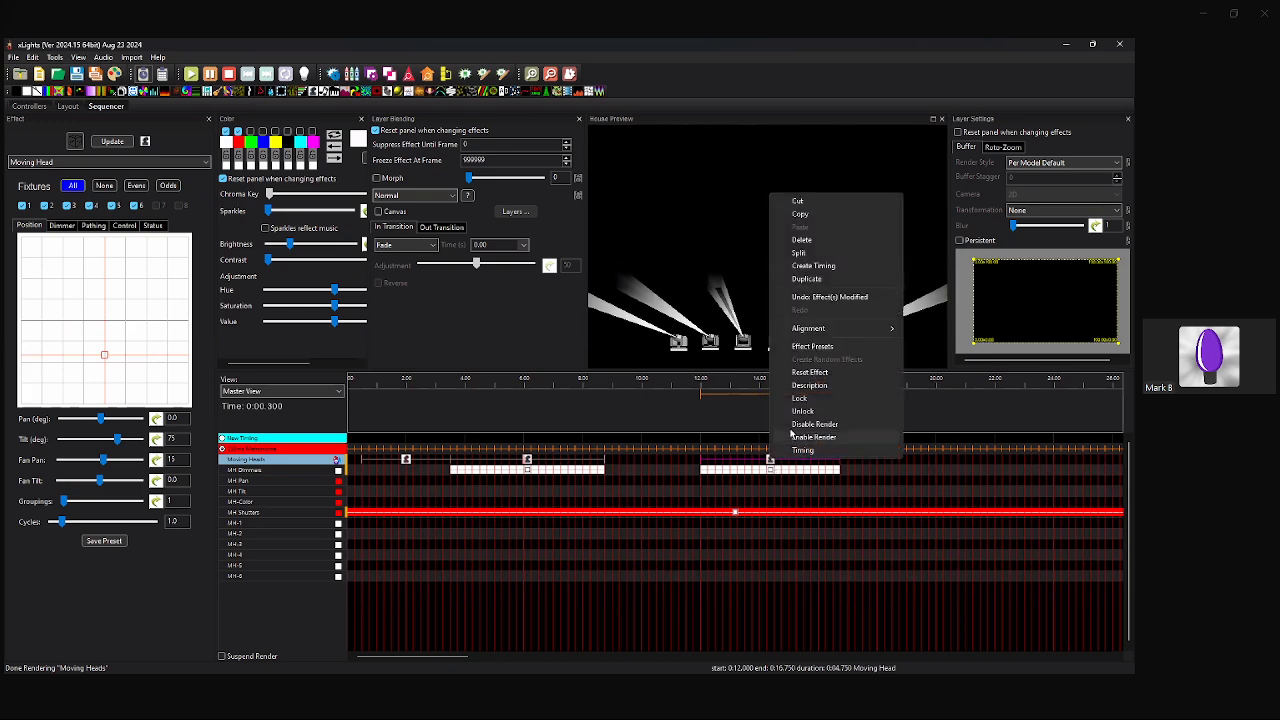
{"action": "left_click", "coordinate": [806, 254]}
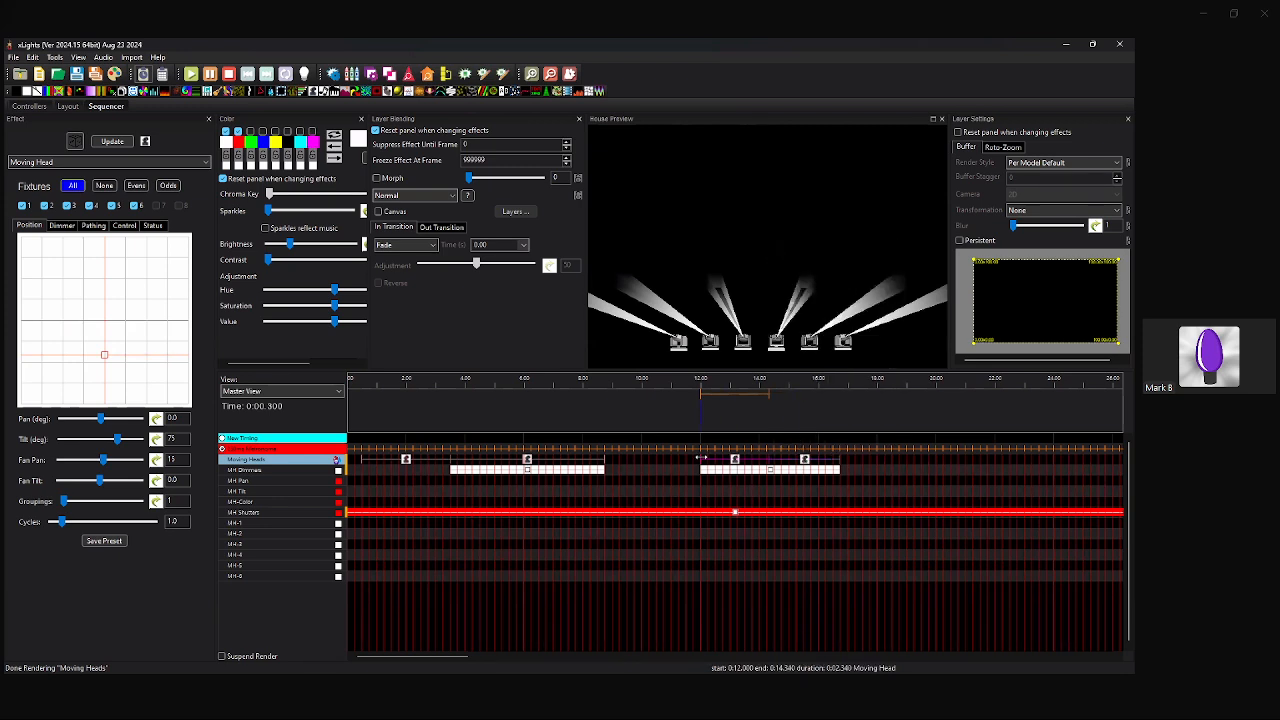
{"action": "left_click_drag", "start_coordinate": [620, 468], "coordinate": [608, 469]}
{"action": "left_click_drag", "start_coordinate": [769, 461], "coordinate": [701, 467]}
Define a Ramp value curve for Fan Pan on the 12 s Moving Head effect, with start level 15 and end level 0.
{"action": "left_click", "coordinate": [771, 465]}
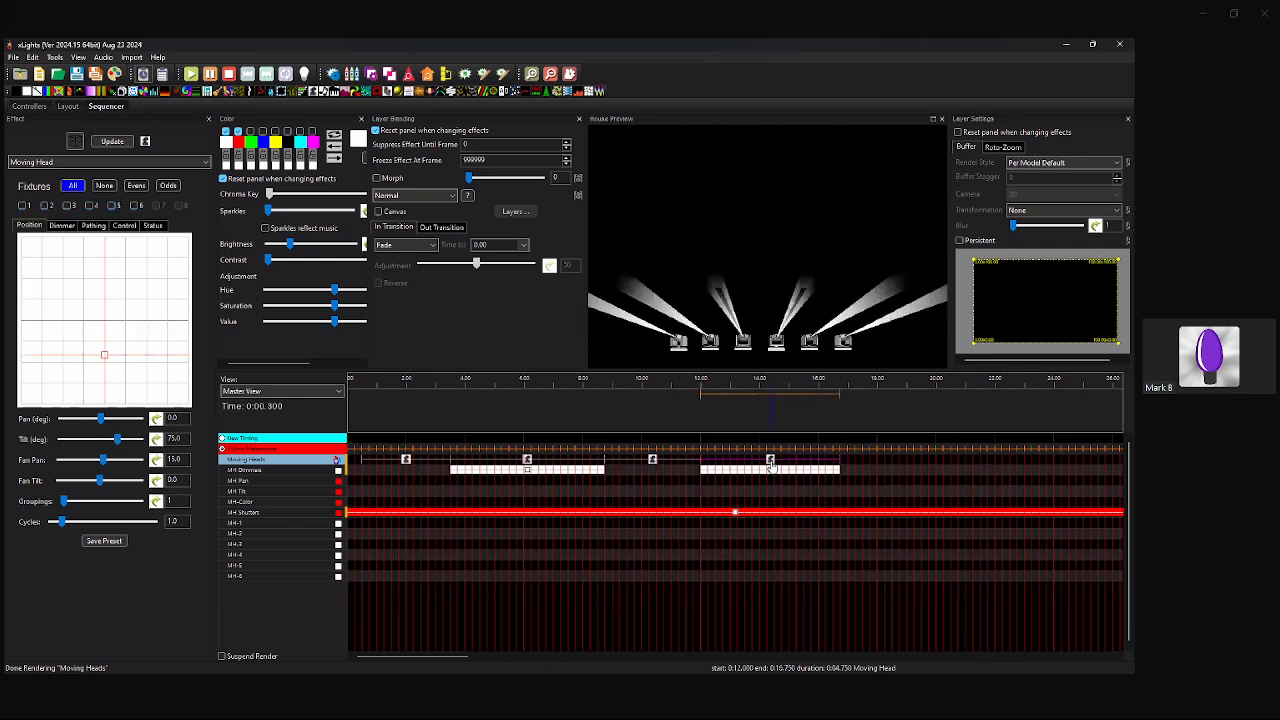
{"action": "left_click", "coordinate": [156, 460]}
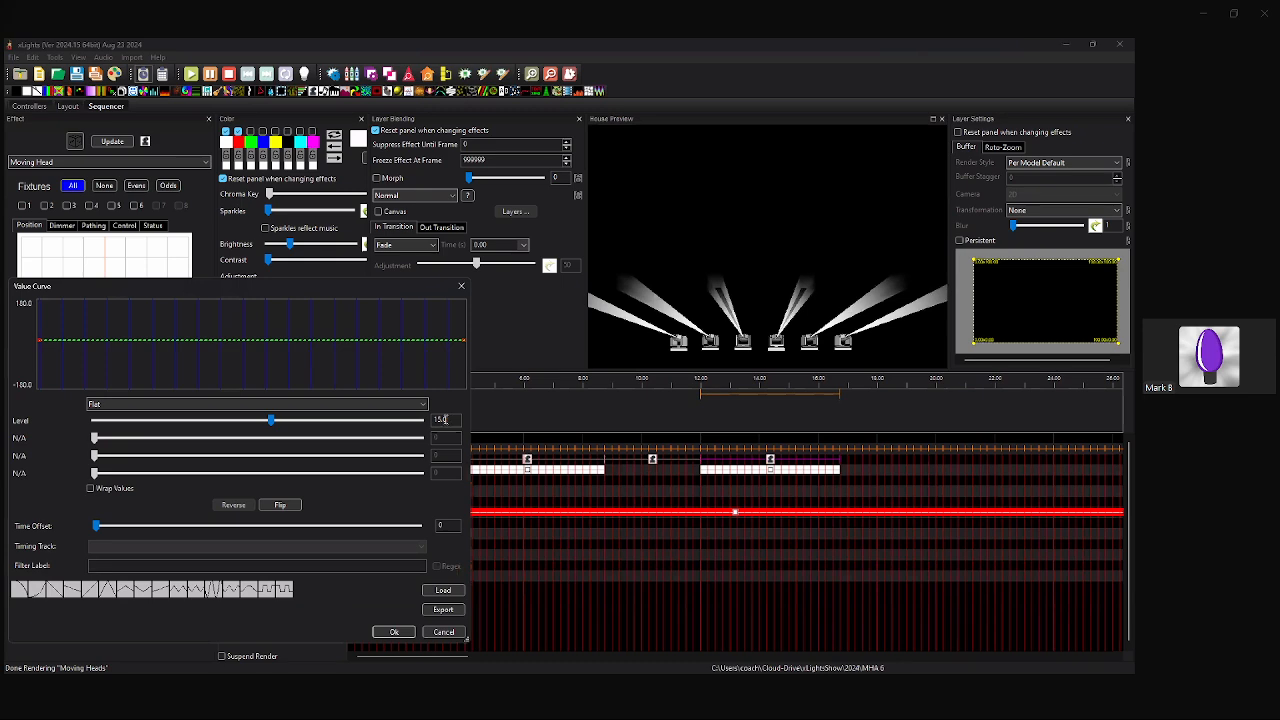
{"action": "left_click", "coordinate": [222, 406]}
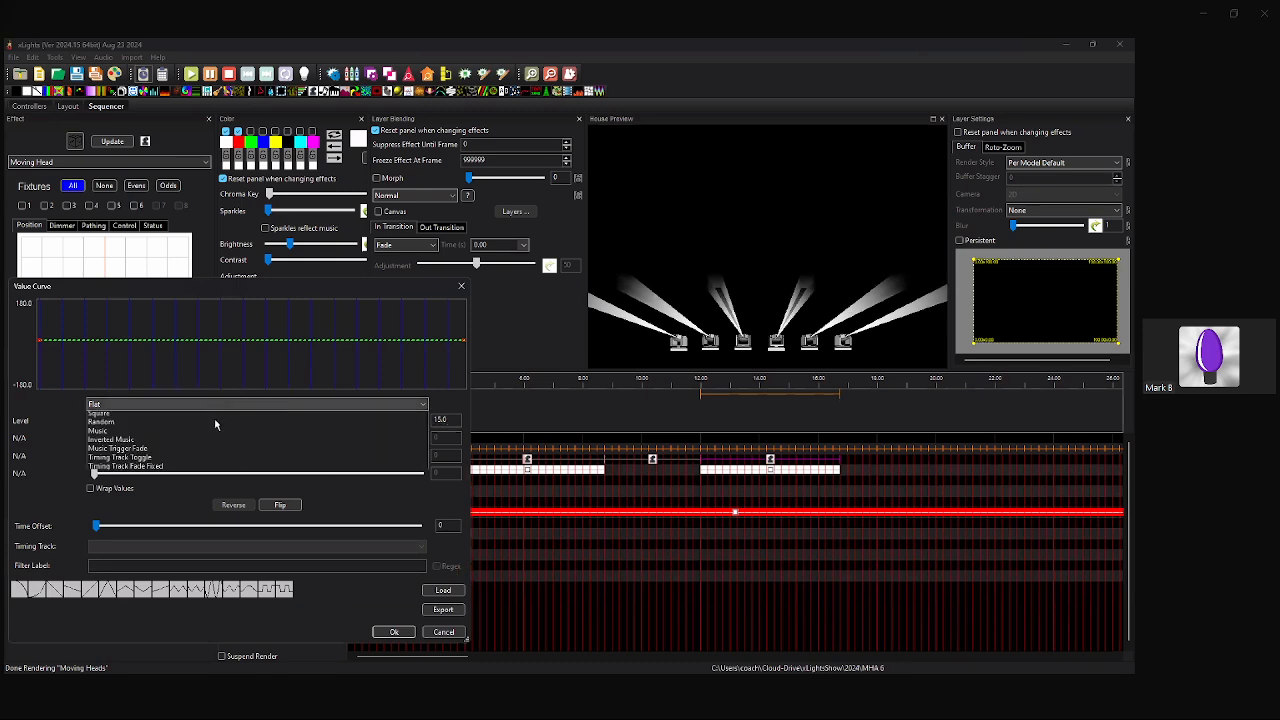
{"action": "left_click", "coordinate": [211, 423]}
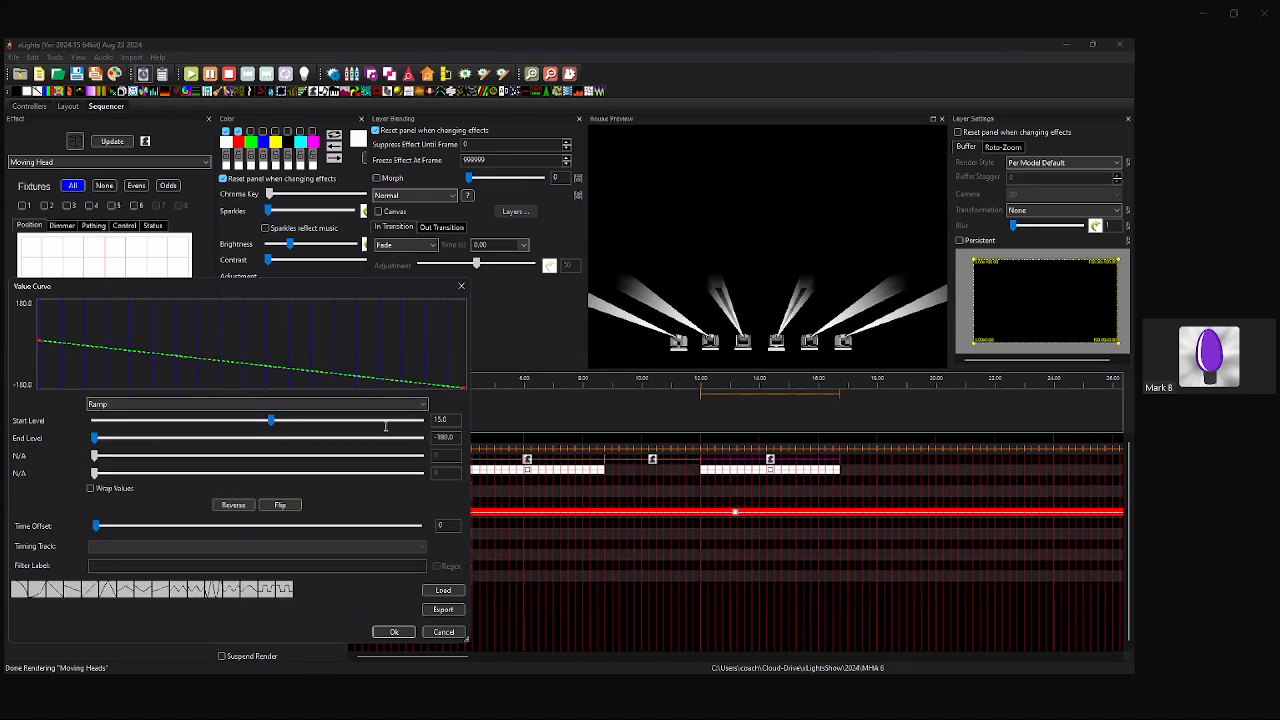
{"action": "key", "text": "Tab"}
{"action": "key", "text": "Tab"}
{"action": "type", "text": "0"}
{"action": "left_click", "coordinate": [394, 632]}
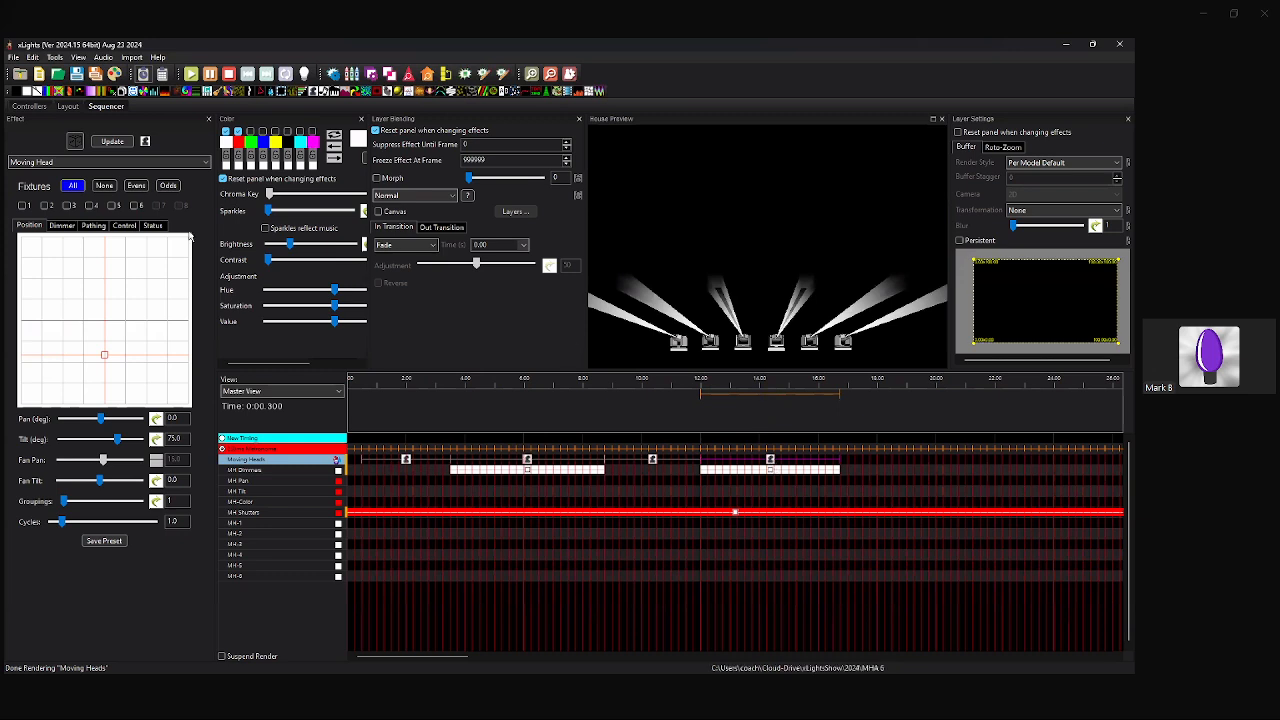
Reselect all six fixtures and apply the Fan Pan Ramp curve from 15 to 0 to them.
{"action": "left_click", "coordinate": [102, 186]}
{"action": "left_click", "coordinate": [73, 186]}
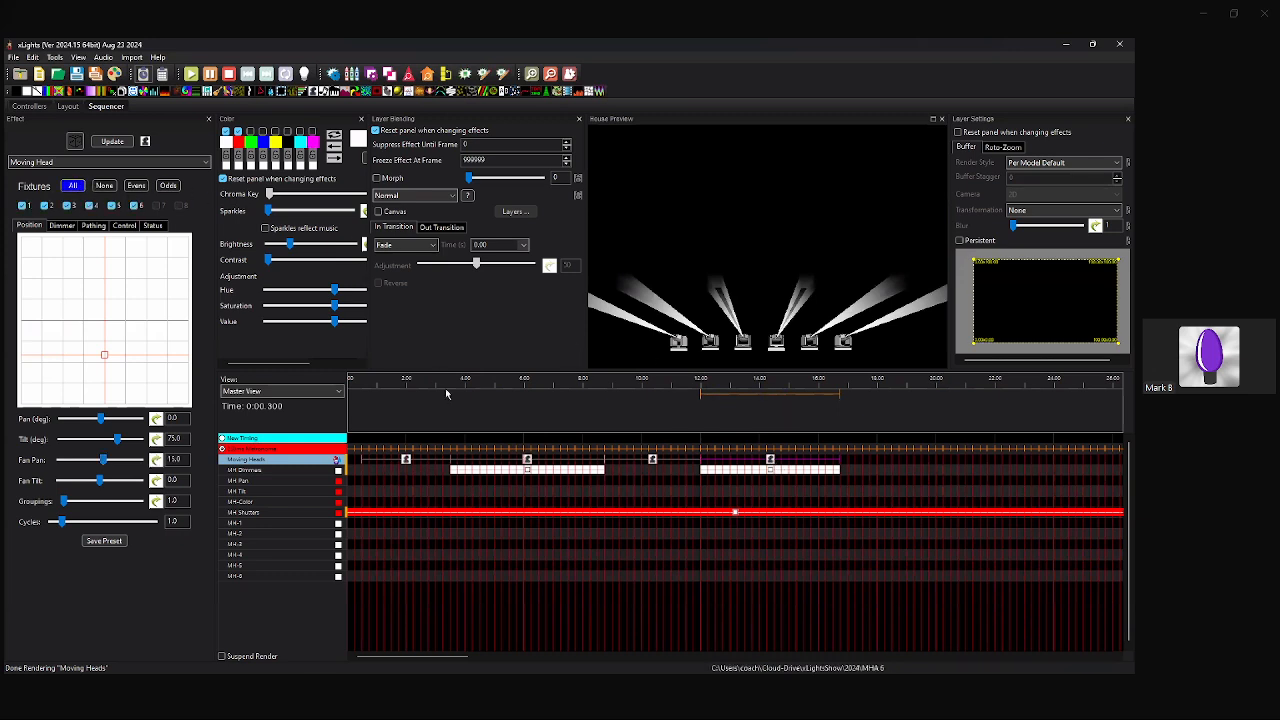
{"action": "left_click", "coordinate": [156, 460]}
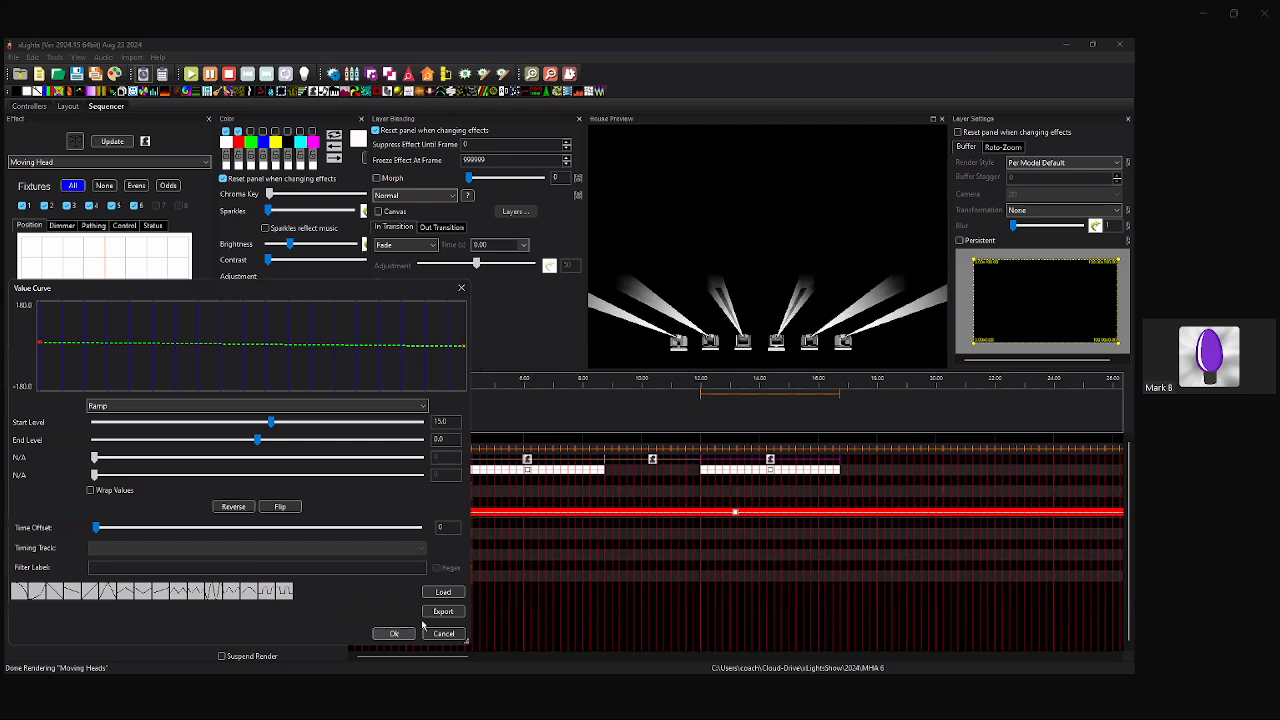
{"action": "left_click", "coordinate": [394, 633]}
Shorten the last Moving Head and MH Dimmers effects to end at 14.5 s, and play the sequence from 7 s.
{"action": "left_click_drag", "start_coordinate": [841, 461], "coordinate": [778, 476]}
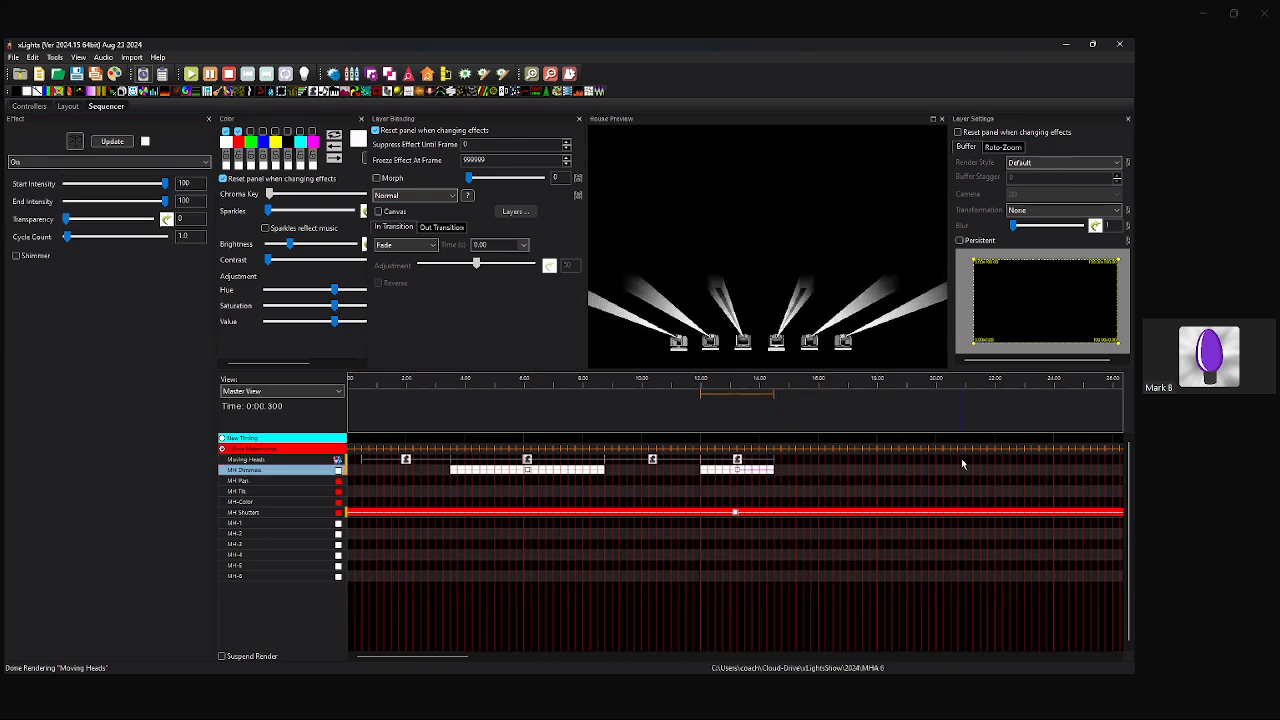
{"action": "left_click", "coordinate": [557, 380]}
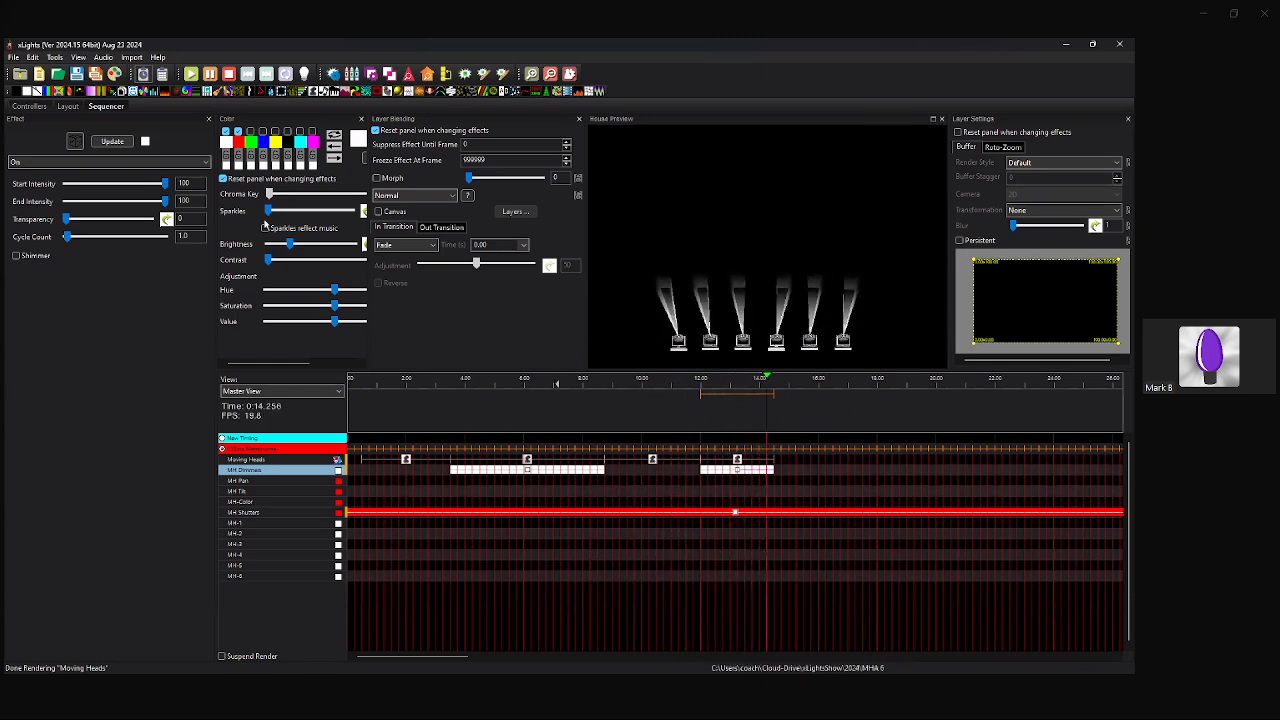
{"action": "key", "text": "space"}
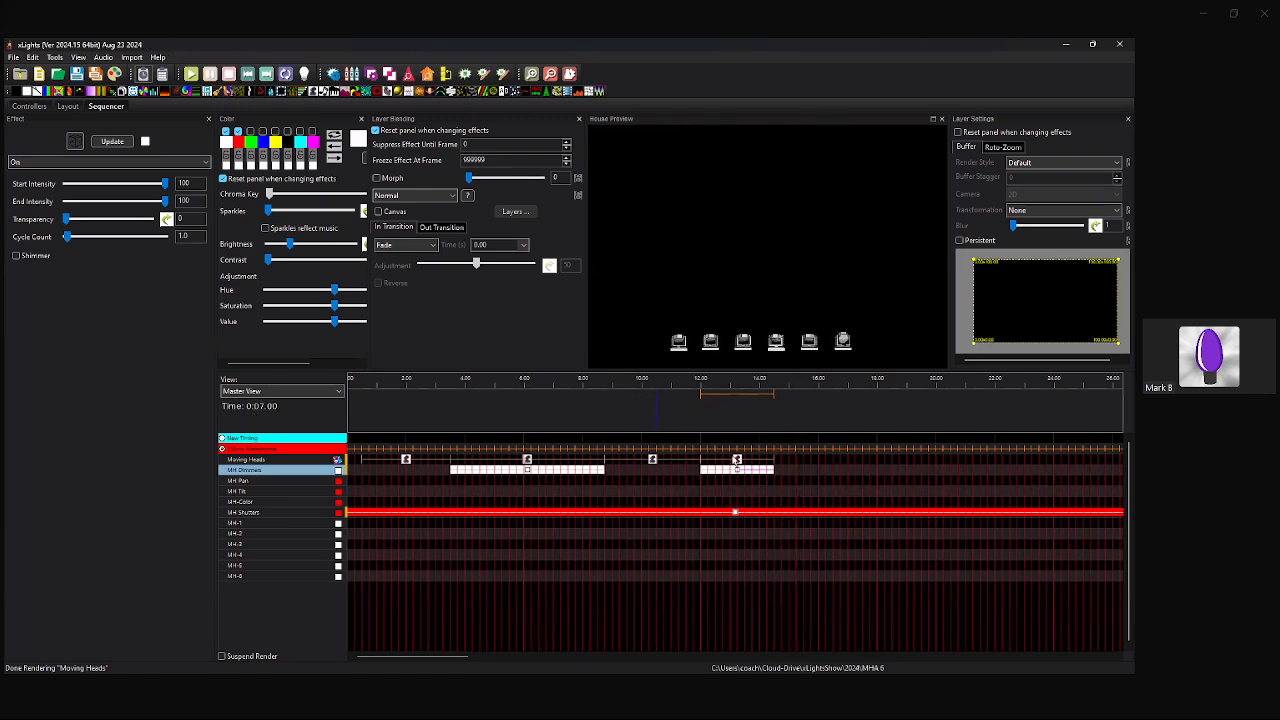
Apply a Tilt Ramp value curve from 75 to 0 to all six fixtures in the 12 s Moving Head effect, and stop playback.
{"action": "left_click", "coordinate": [737, 462]}
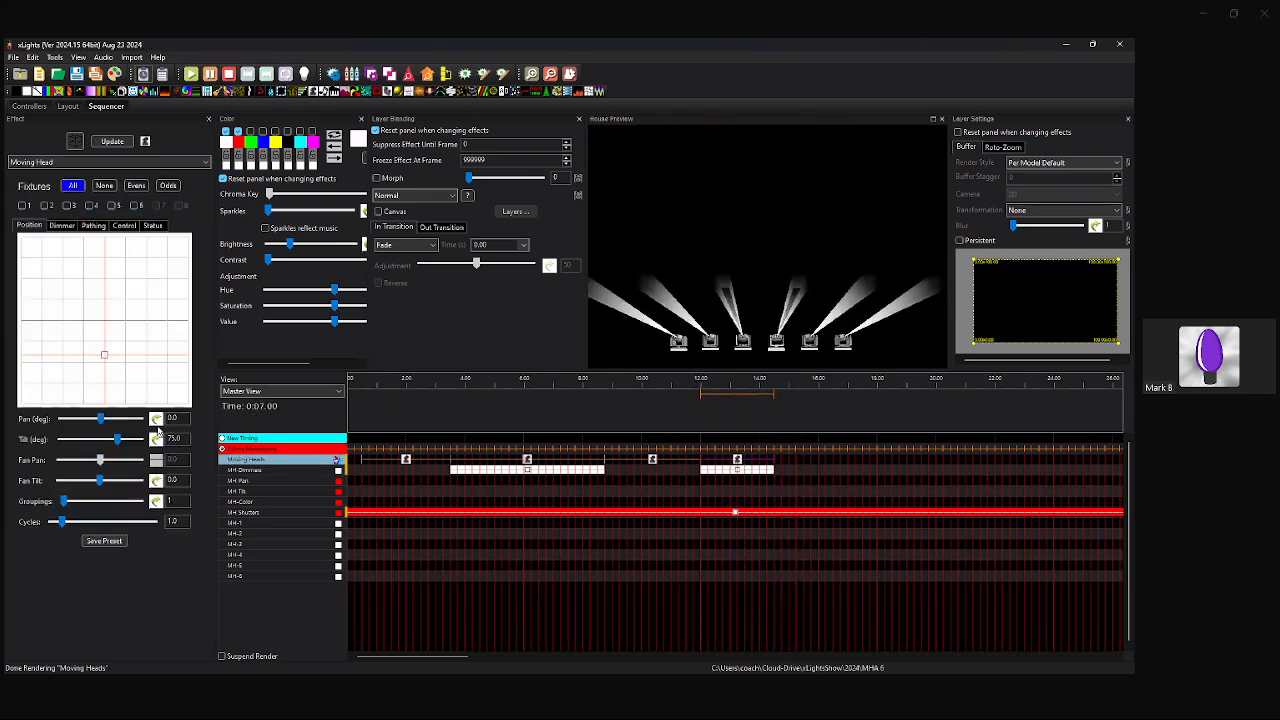
{"action": "left_click", "coordinate": [156, 439]}
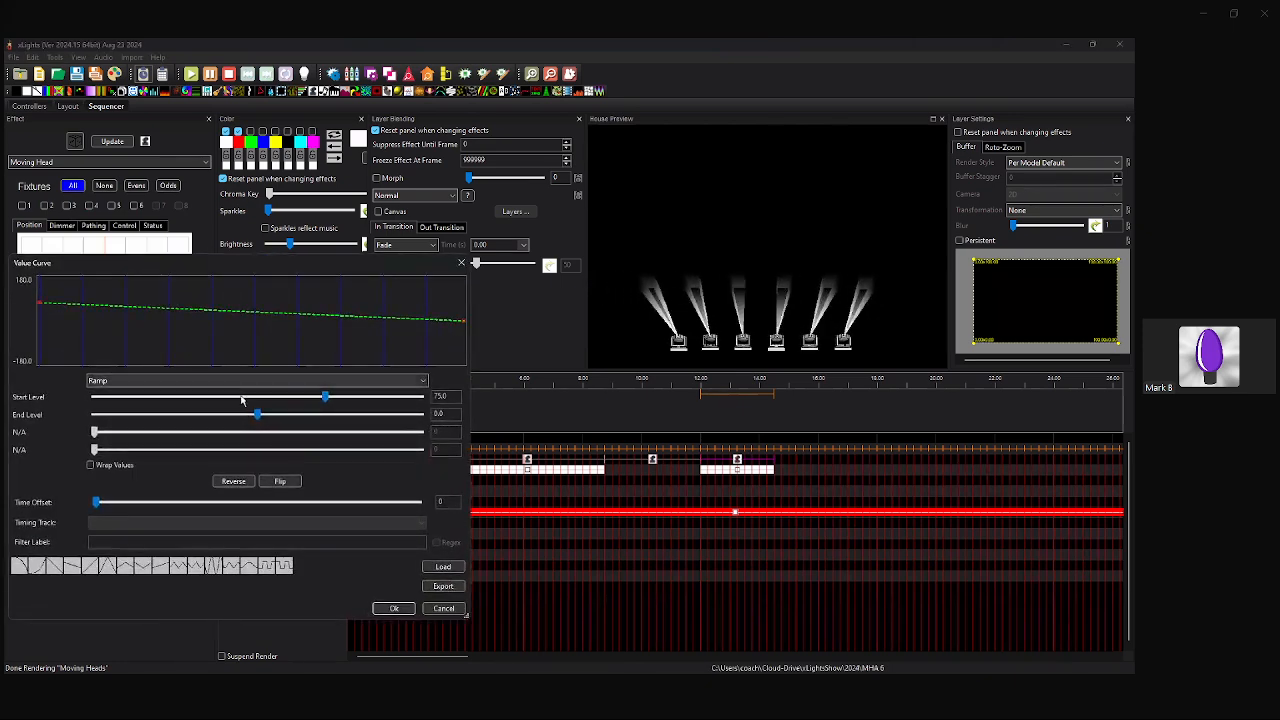
{"action": "left_click", "coordinate": [443, 608]}
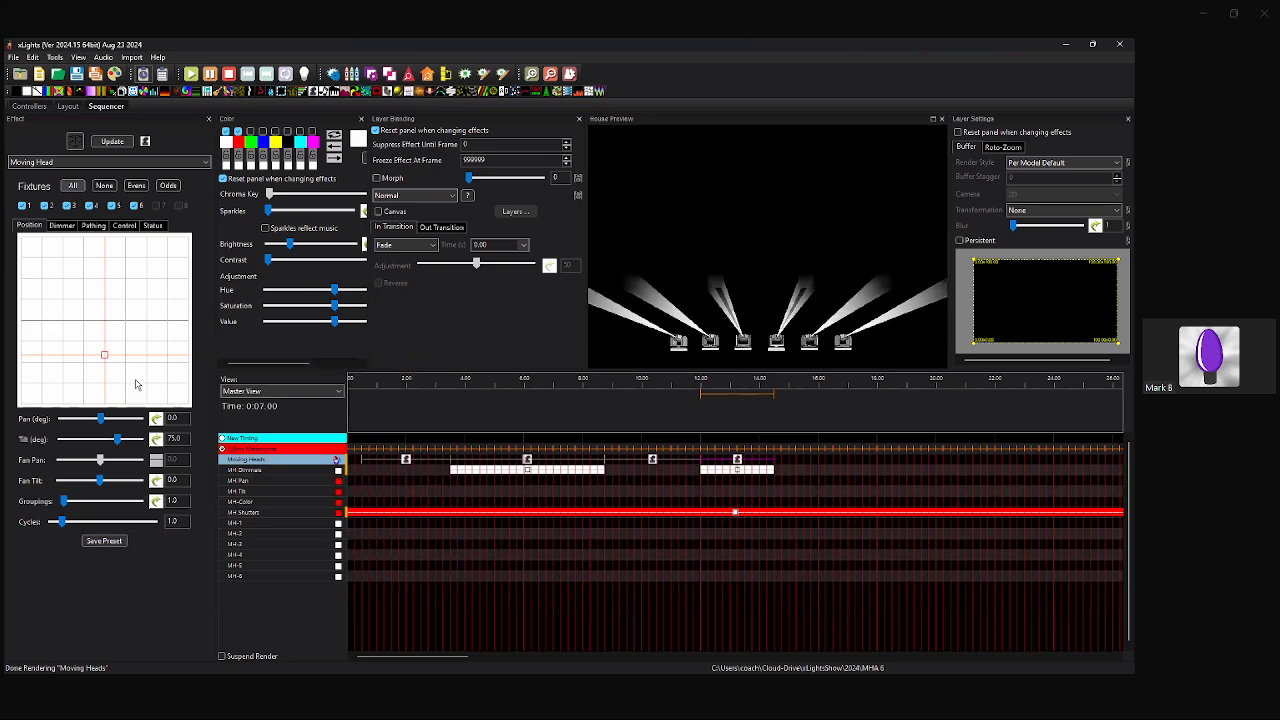
{"action": "left_click", "coordinate": [156, 439]}
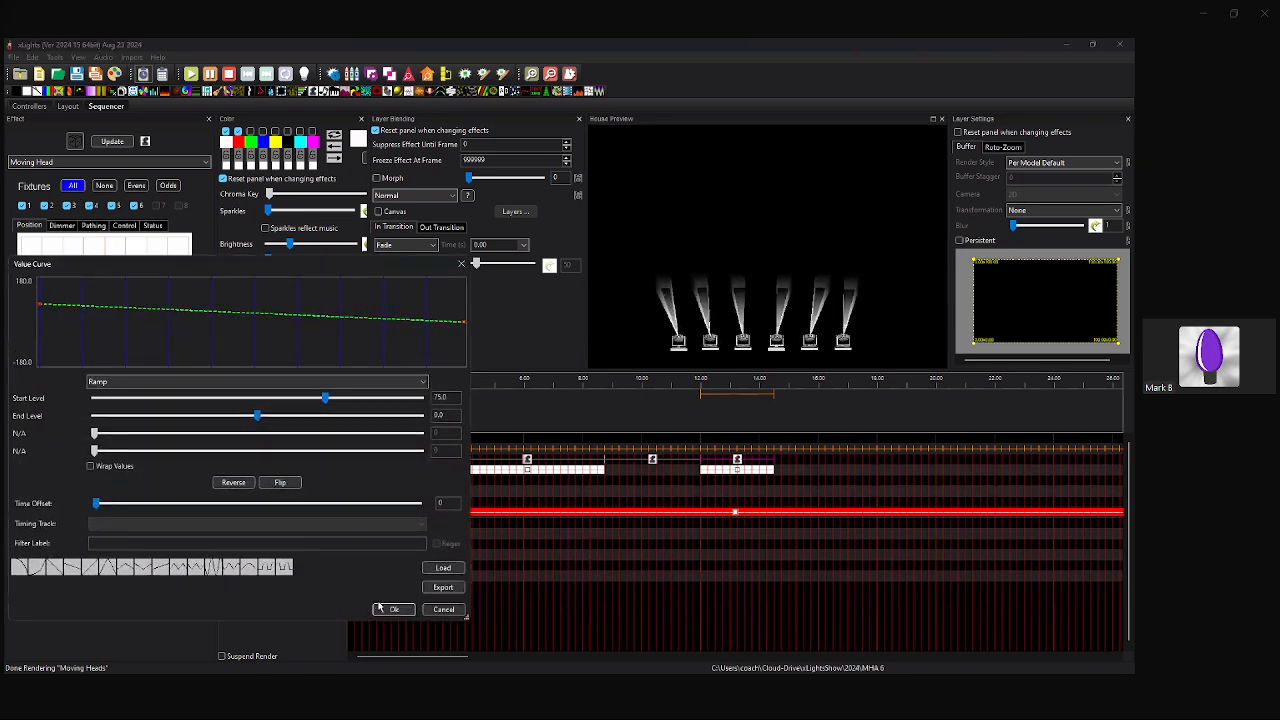
{"action": "left_click", "coordinate": [395, 609]}
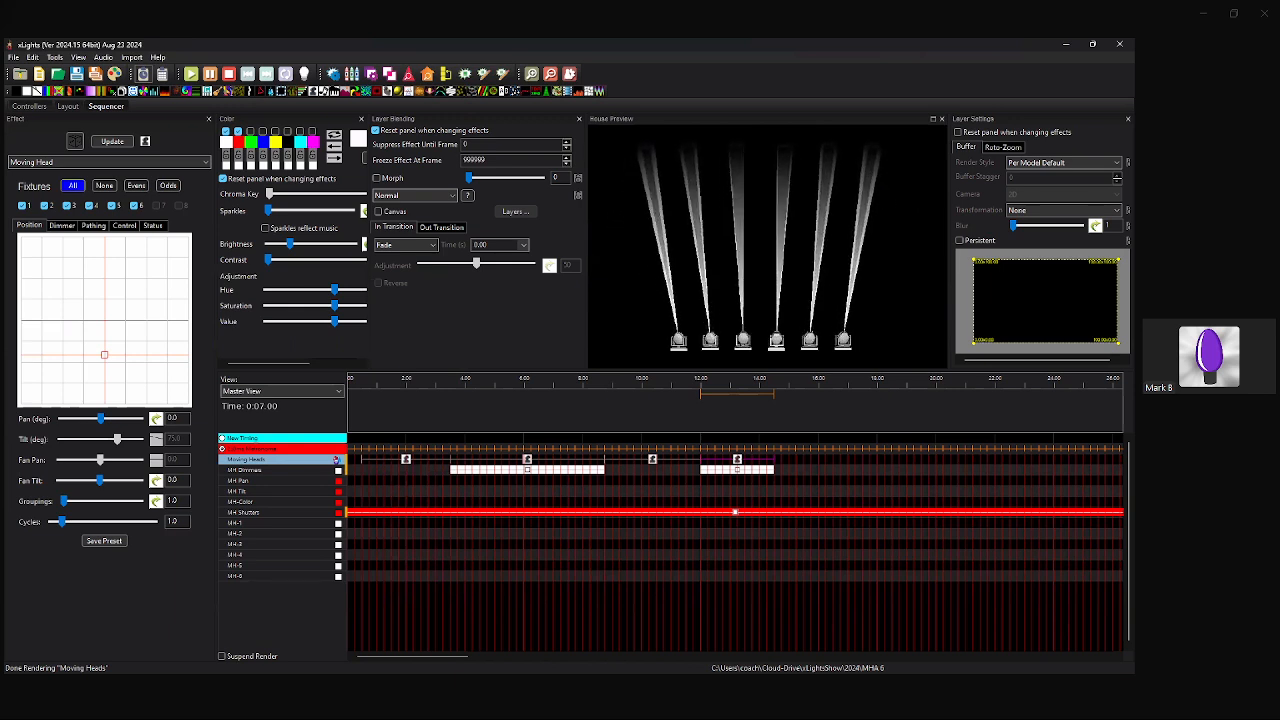
{"action": "left_click", "coordinate": [228, 74]}
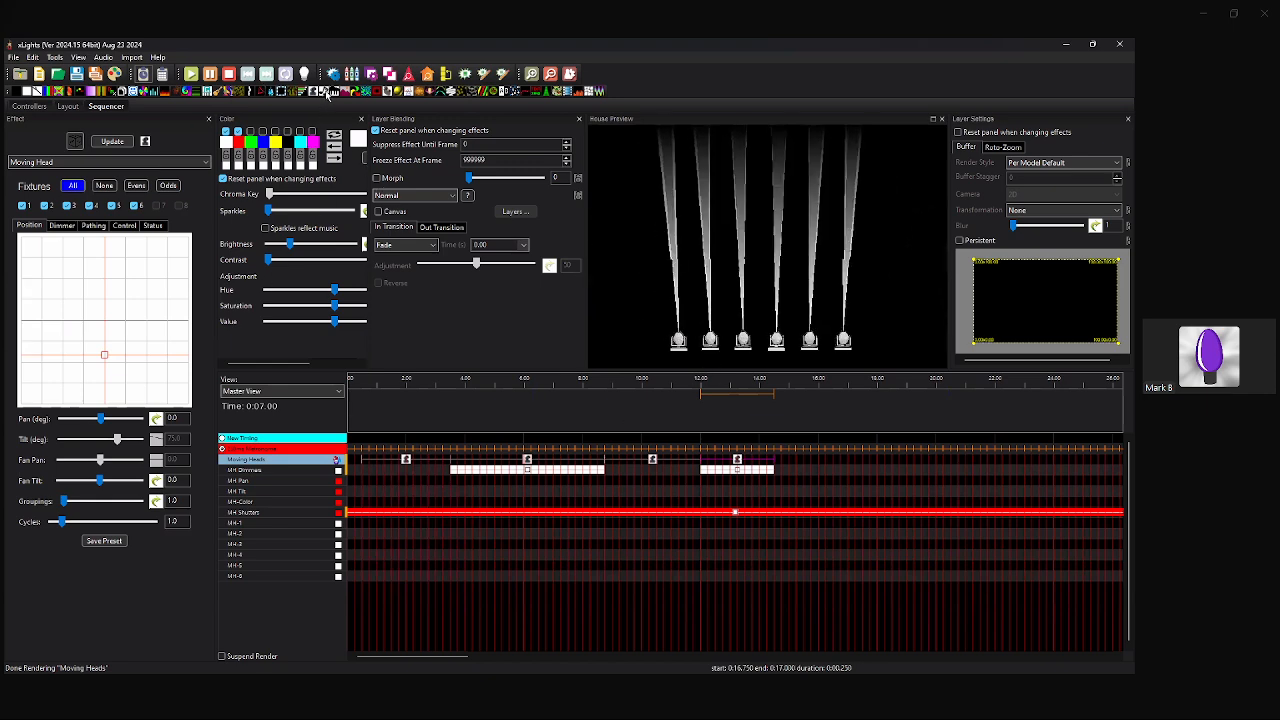
Add a Moving Head effect to the Moving Heads row at 16.75 s and extend it to 19.25 s.
{"action": "left_click_drag", "start_coordinate": [318, 95], "coordinate": [847, 461]}
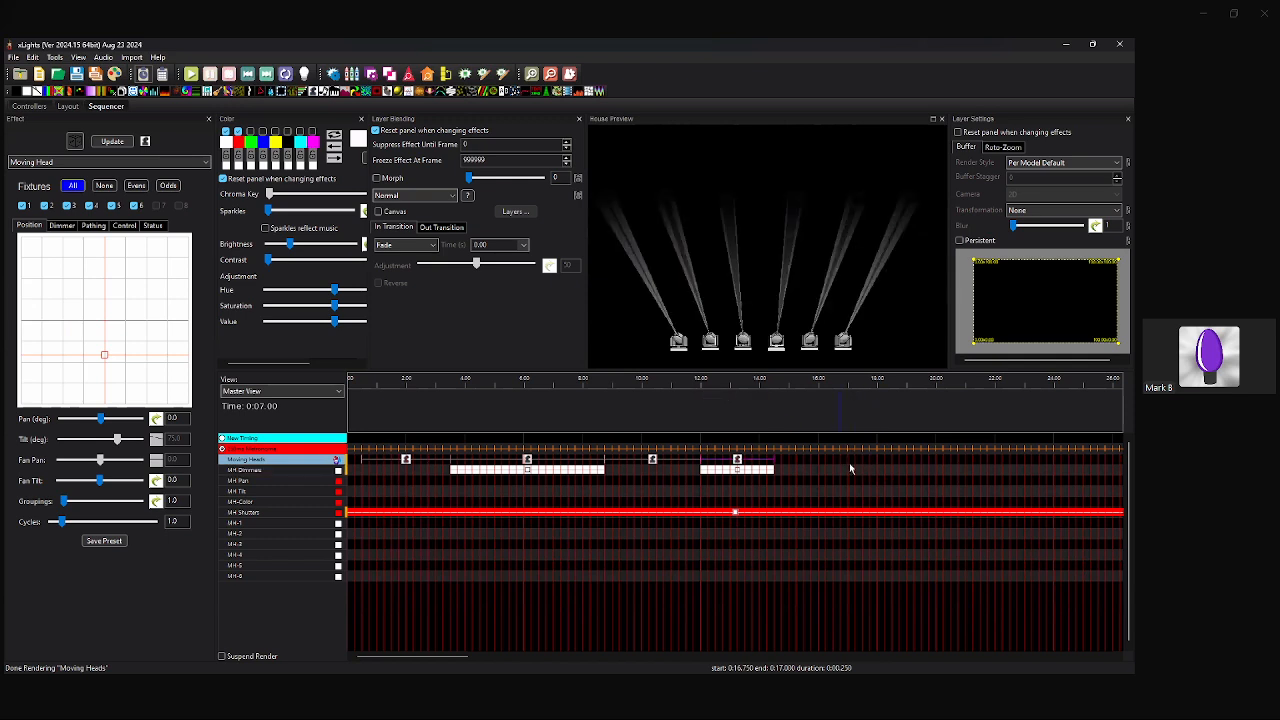
{"action": "left_click", "coordinate": [531, 73]}
{"action": "left_click_drag", "start_coordinate": [435, 657], "coordinate": [456, 657]}
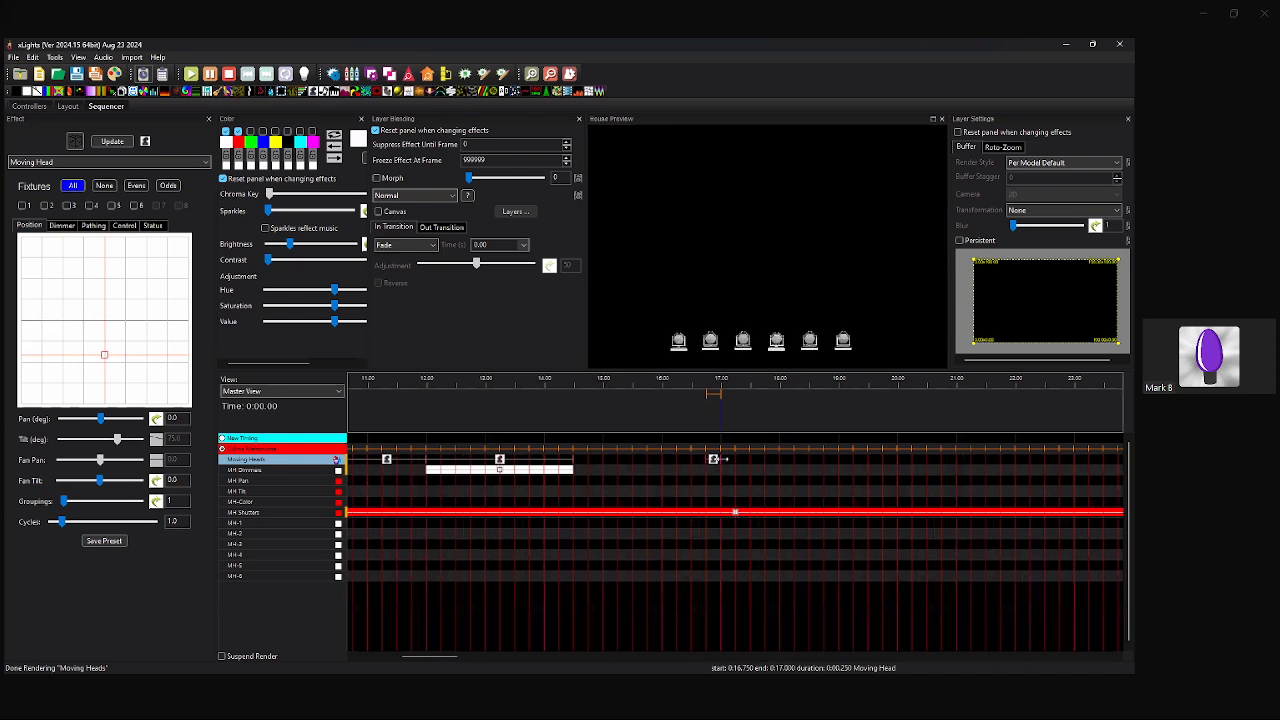
{"action": "left_click_drag", "start_coordinate": [718, 462], "coordinate": [851, 473]}
Reset all six fixtures of the 16.75 s Moving Head effect to default and return to their position settings.
{"action": "left_click", "coordinate": [748, 462]}
{"action": "left_click", "coordinate": [73, 188]}
{"action": "left_click", "coordinate": [152, 225]}
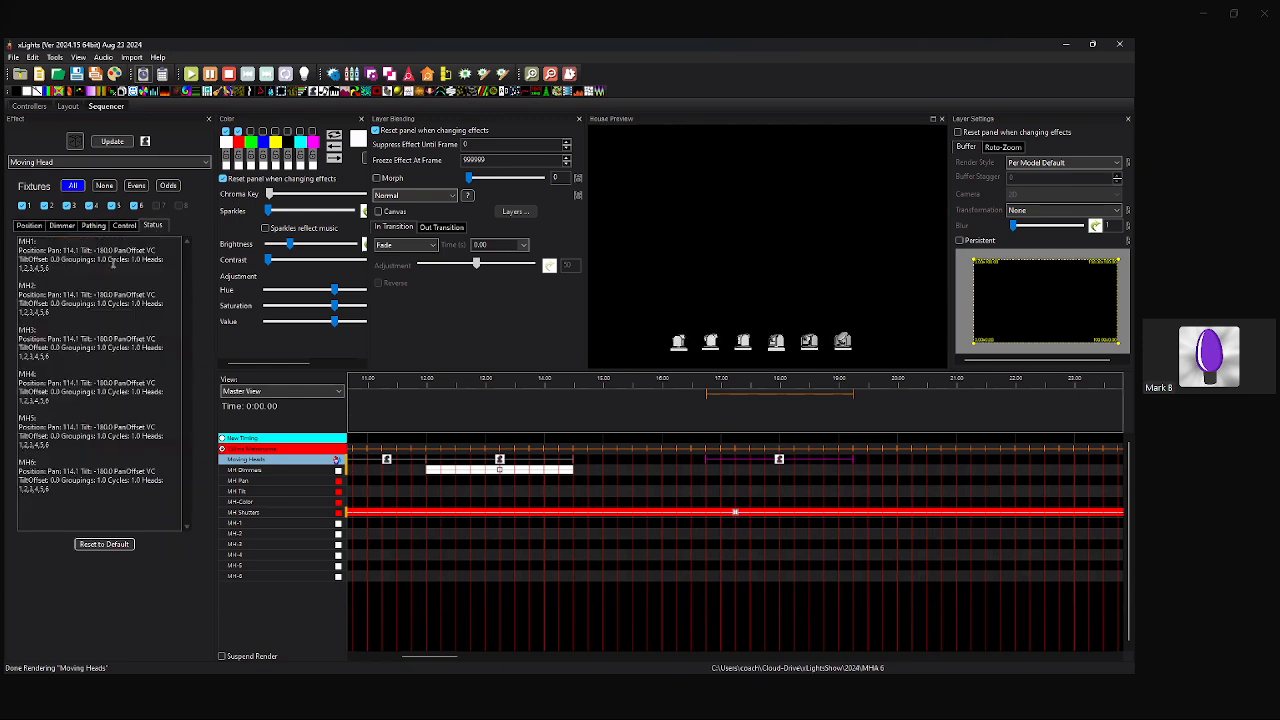
{"action": "left_click", "coordinate": [104, 544]}
{"action": "left_click", "coordinate": [31, 226]}
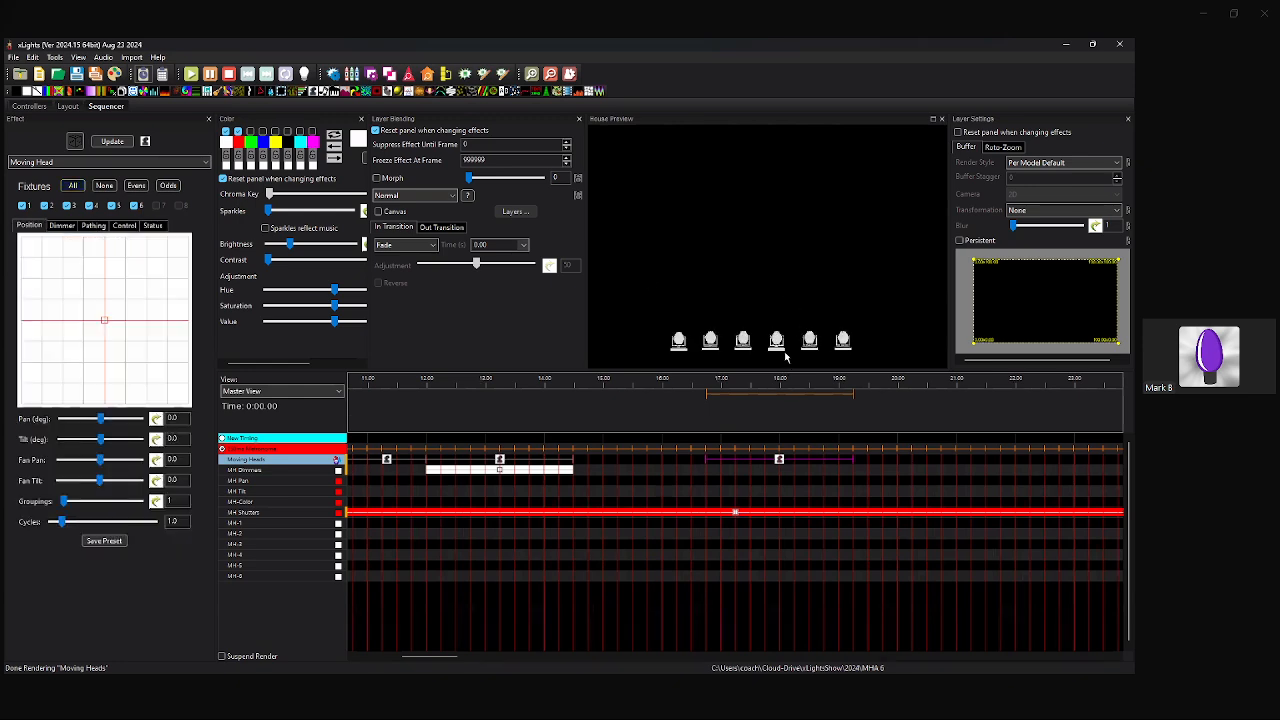
Add an On effect to the MH Dimmers row spanning 16.75 to 19.25 s.
{"action": "left_click", "coordinate": [714, 479]}
{"action": "key", "text": "o"}
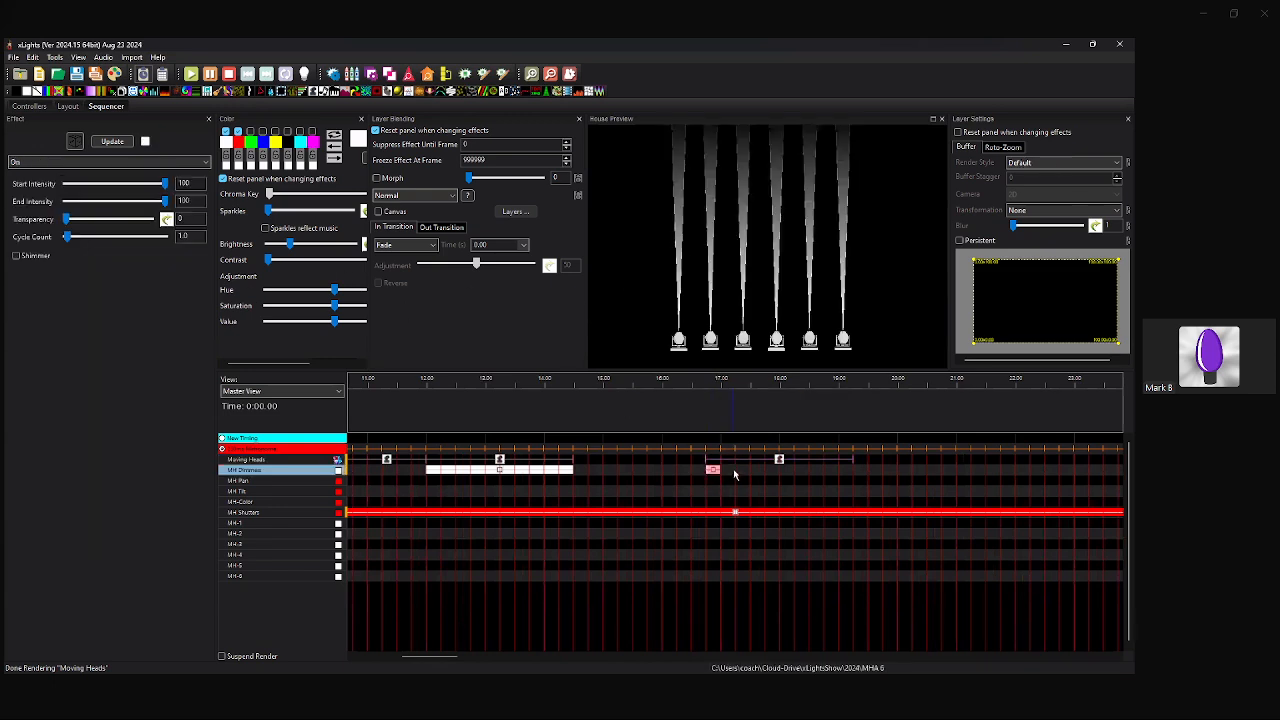
{"action": "left_click_drag", "start_coordinate": [716, 470], "coordinate": [853, 470]}
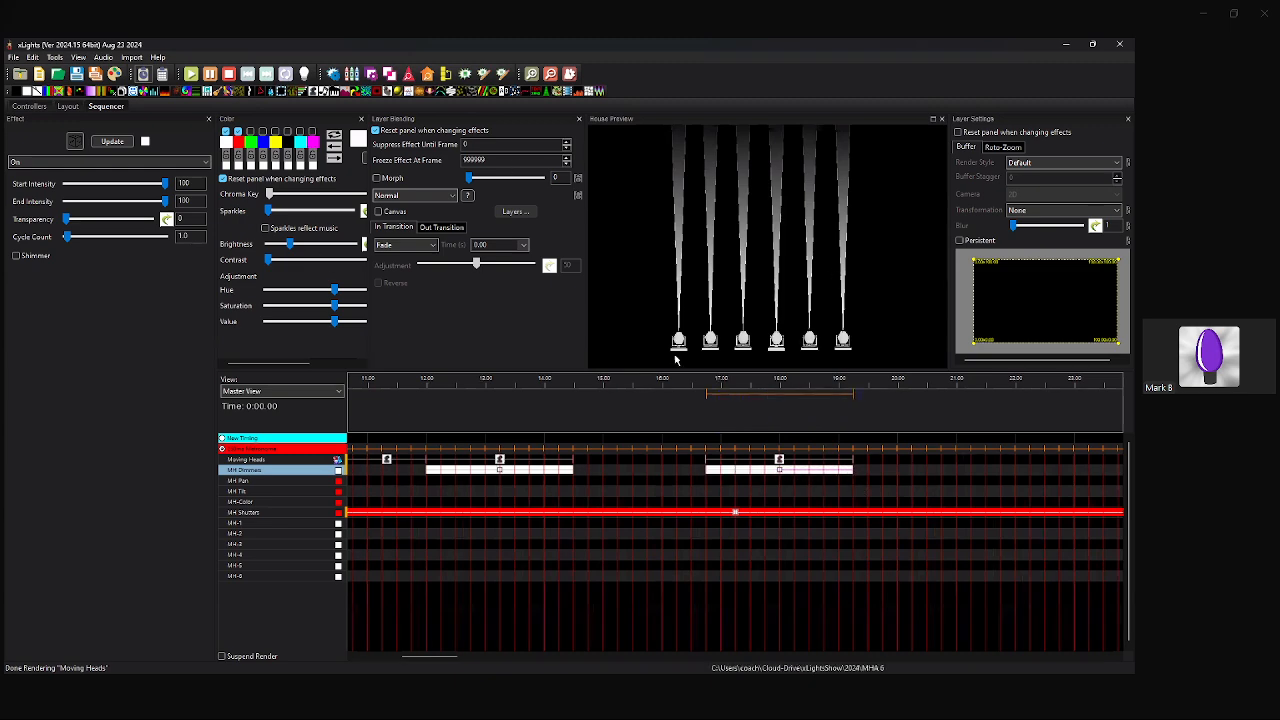
Set Pan to 90 and Fan Tilt to 25 for all six fixtures in the 16.75 s Moving Head effect.
{"action": "left_click", "coordinate": [779, 459]}
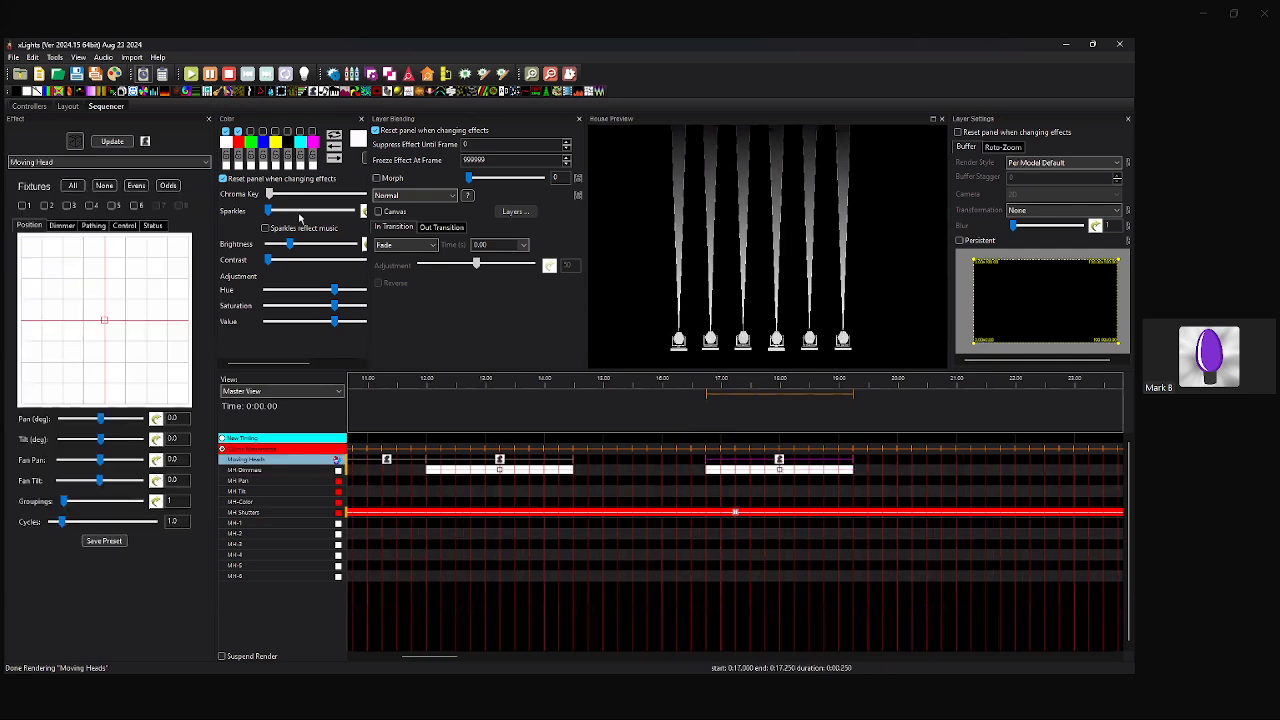
{"action": "left_click", "coordinate": [146, 321]}
{"action": "left_click", "coordinate": [72, 186]}
{"action": "left_click", "coordinate": [147, 323]}
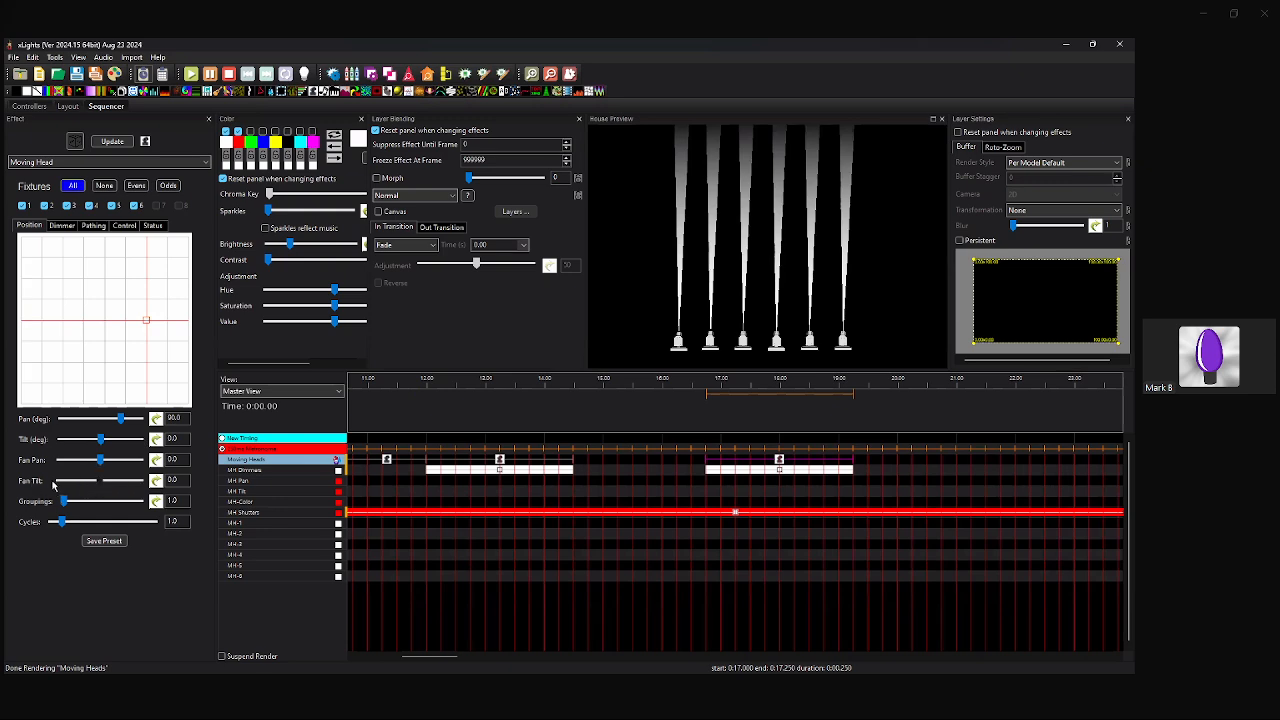
{"action": "left_click_drag", "start_coordinate": [100, 482], "coordinate": [108, 484]}
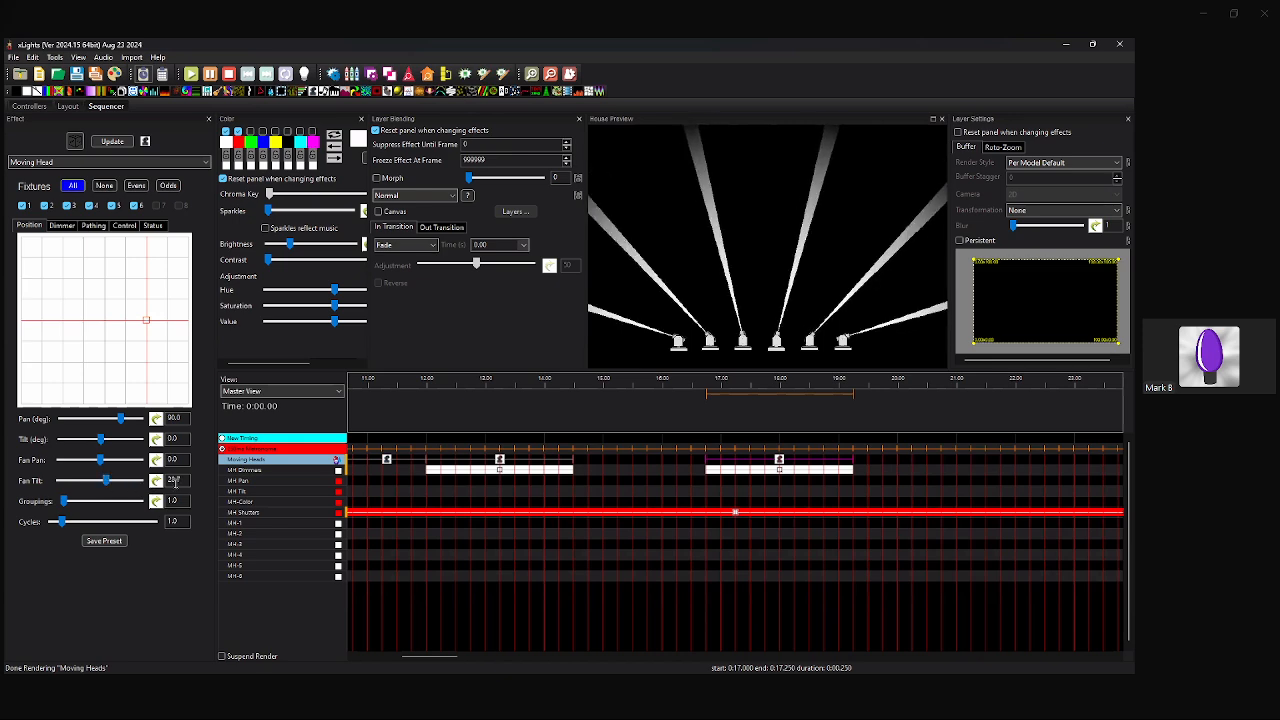
{"action": "left_click_drag", "start_coordinate": [115, 488], "coordinate": [118, 493]}
{"action": "type", "text": "25"}
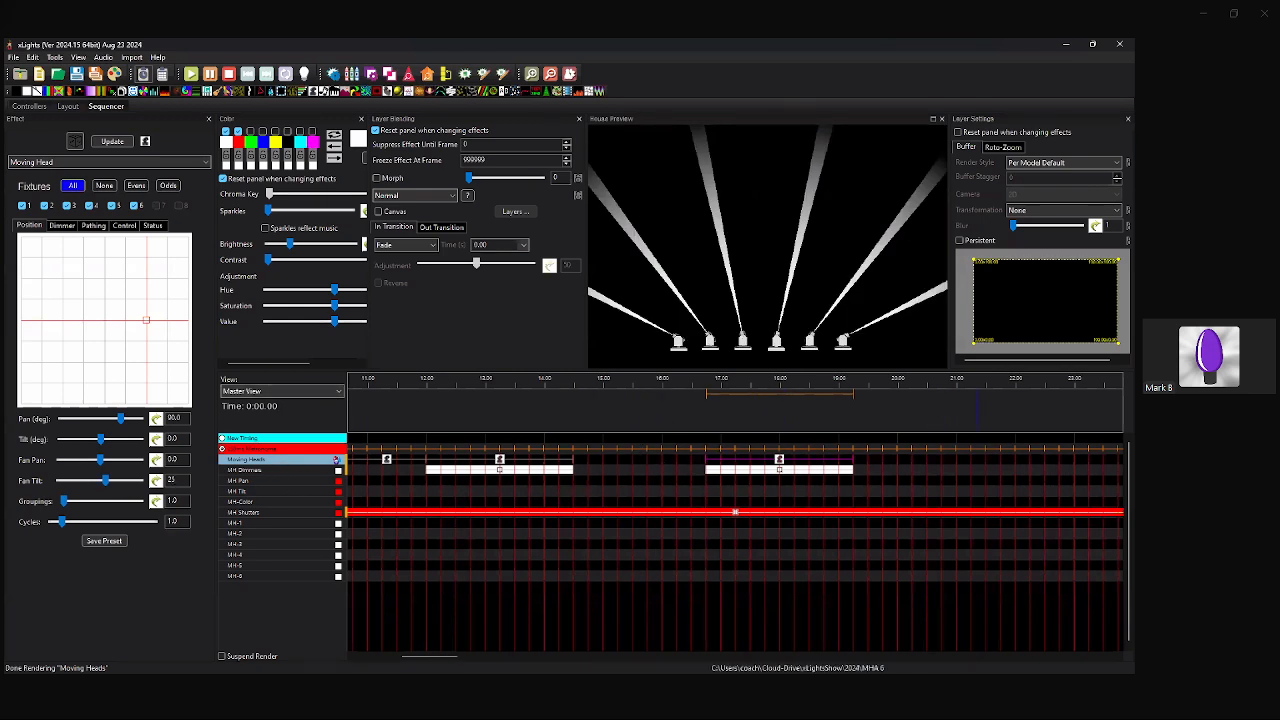
Split the Moving Head effect near 18 s and arrange the pieces to span 14.5 to 16.75 s and 16.75 to 19.25 s.
{"action": "right_click", "coordinate": [781, 466]}
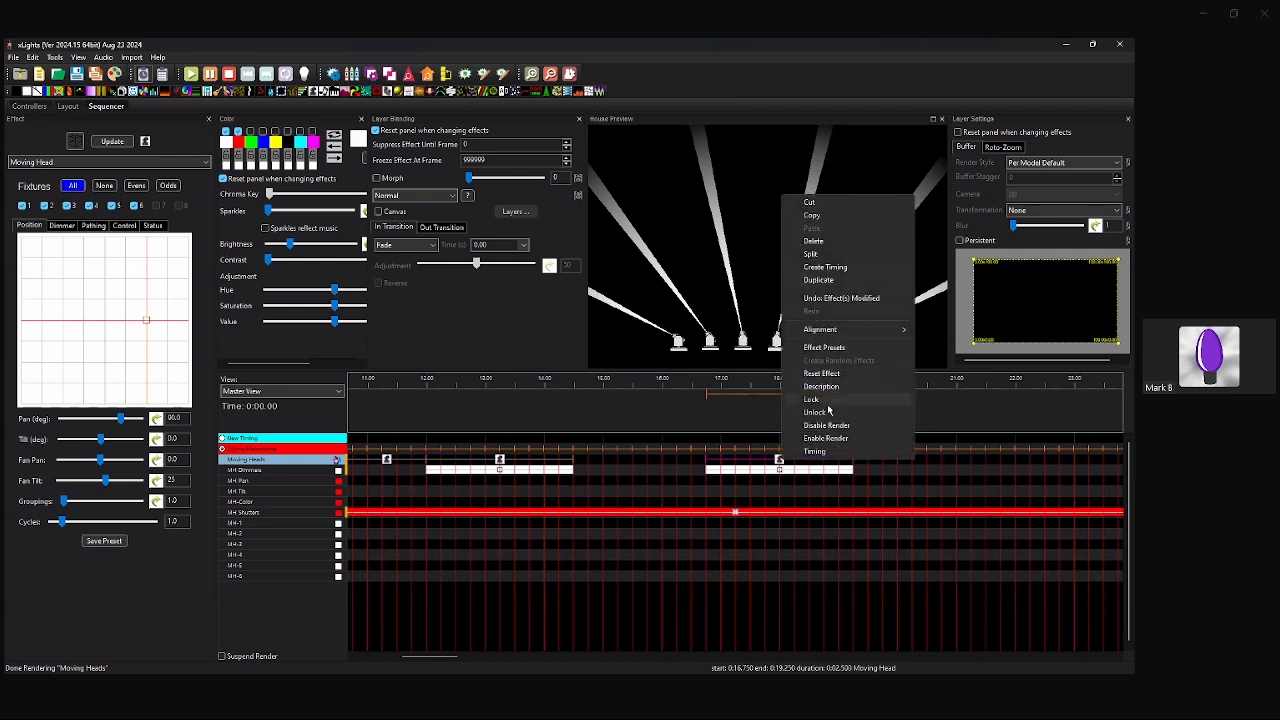
{"action": "left_click", "coordinate": [832, 281]}
{"action": "left_click_drag", "start_coordinate": [707, 466], "coordinate": [576, 466]}
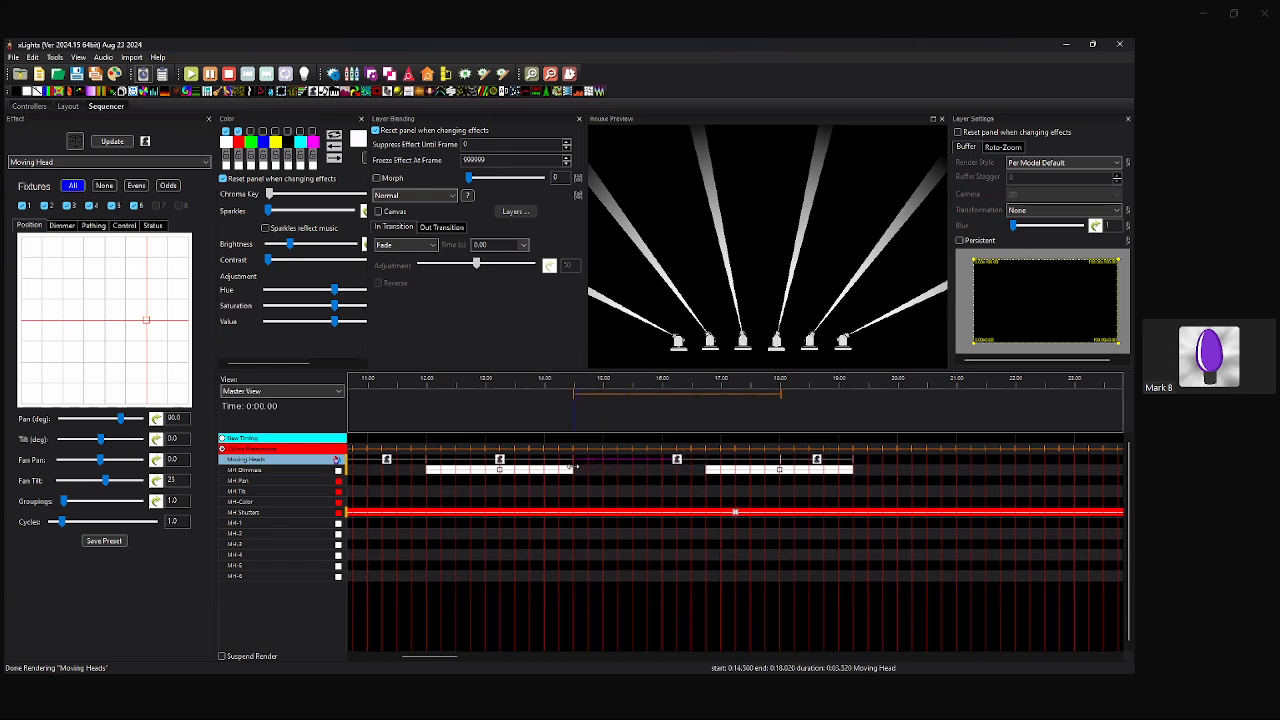
{"action": "left_click_drag", "start_coordinate": [780, 465], "coordinate": [706, 465]}
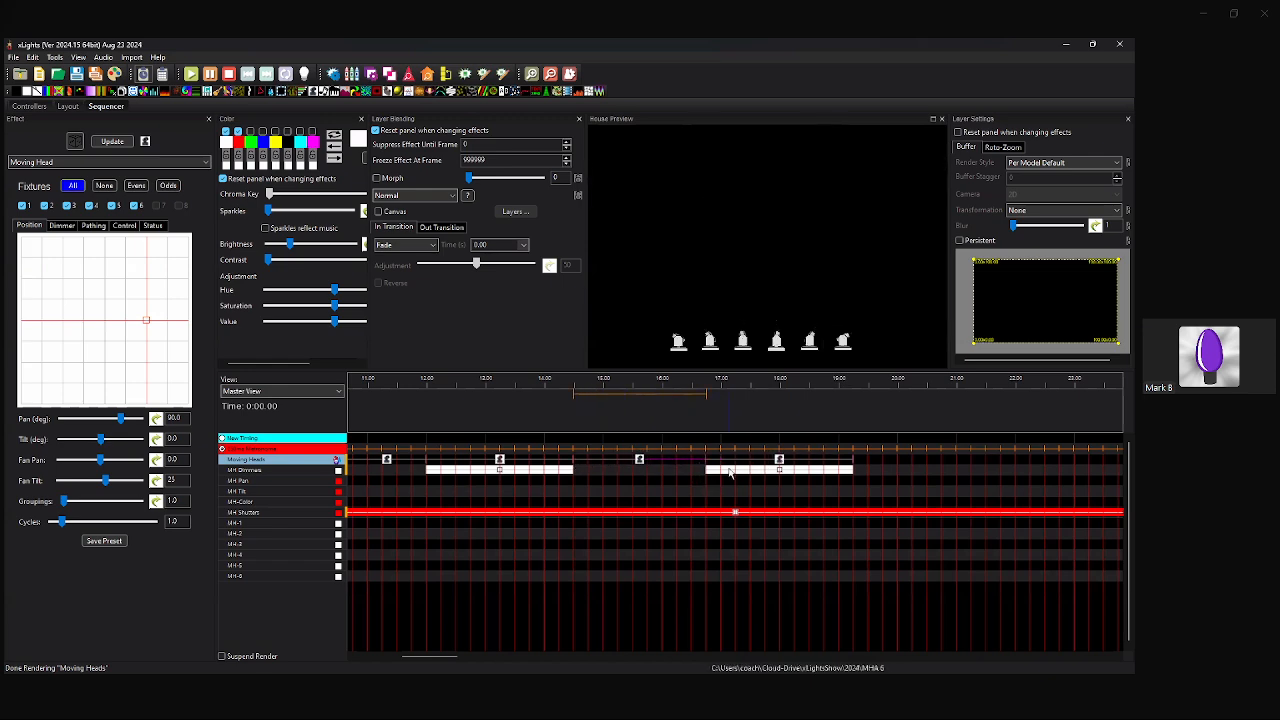
Define a Ramp value curve for Fan Tilt on the 16.75 s Moving Head effect, with start level 25 and end level 0.
{"action": "left_click", "coordinate": [780, 466]}
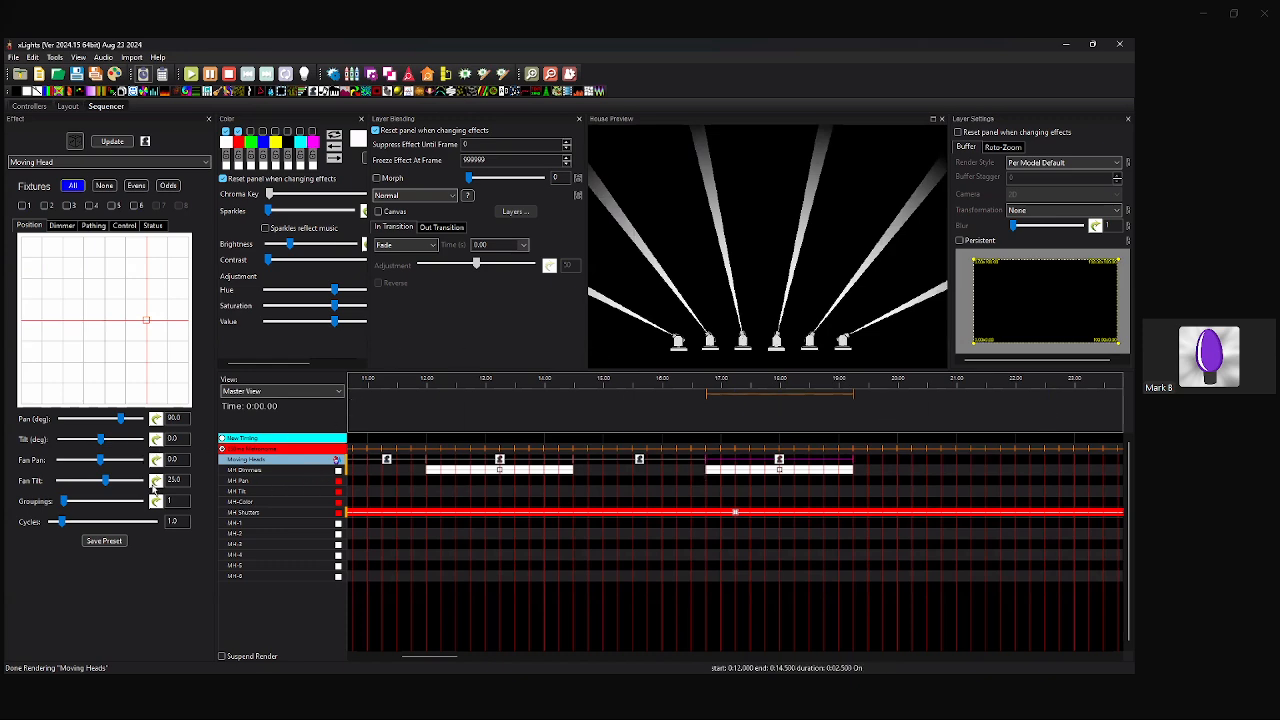
{"action": "left_click", "coordinate": [156, 484]}
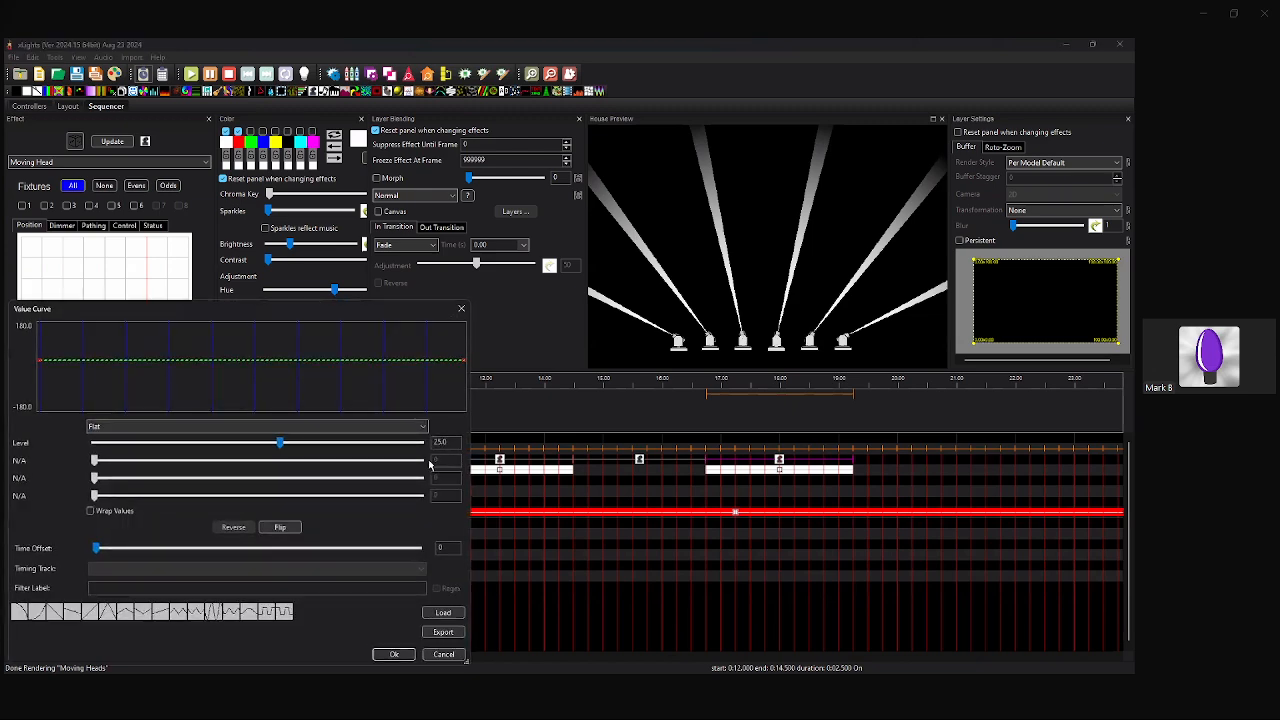
{"action": "left_click", "coordinate": [307, 430]}
{"action": "left_click", "coordinate": [280, 451]}
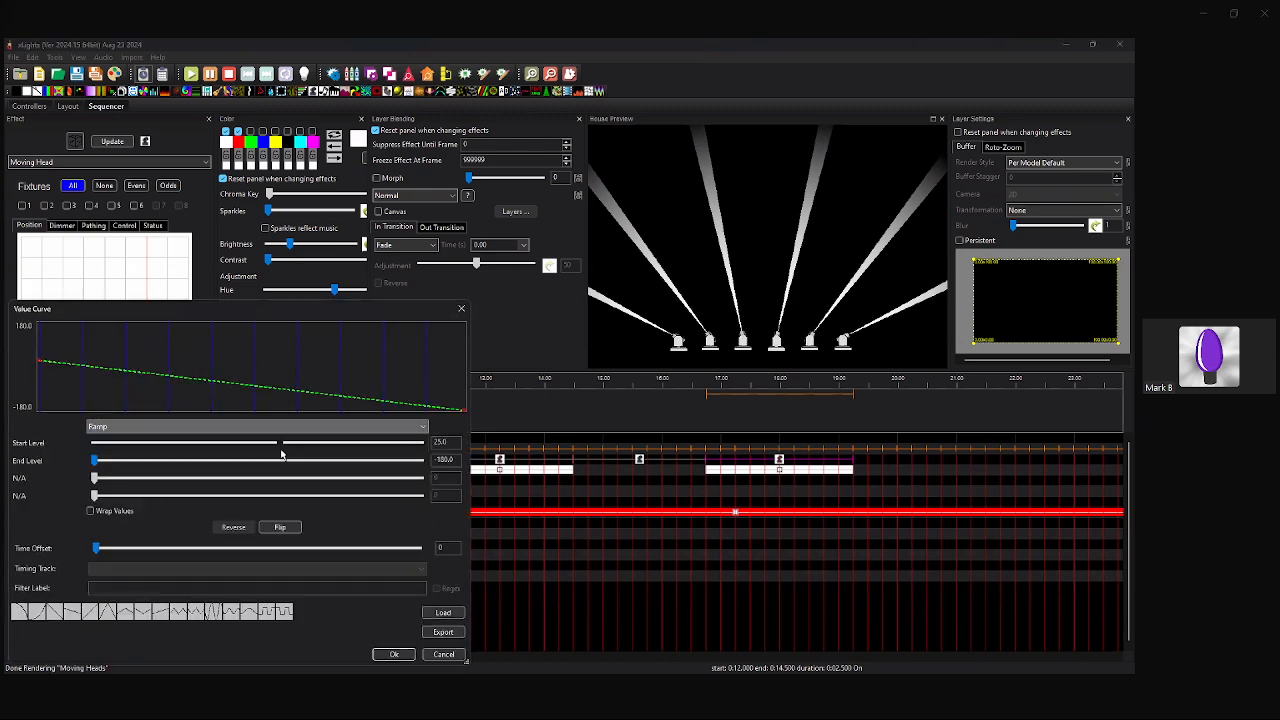
{"action": "left_click_drag", "start_coordinate": [457, 459], "coordinate": [385, 466]}
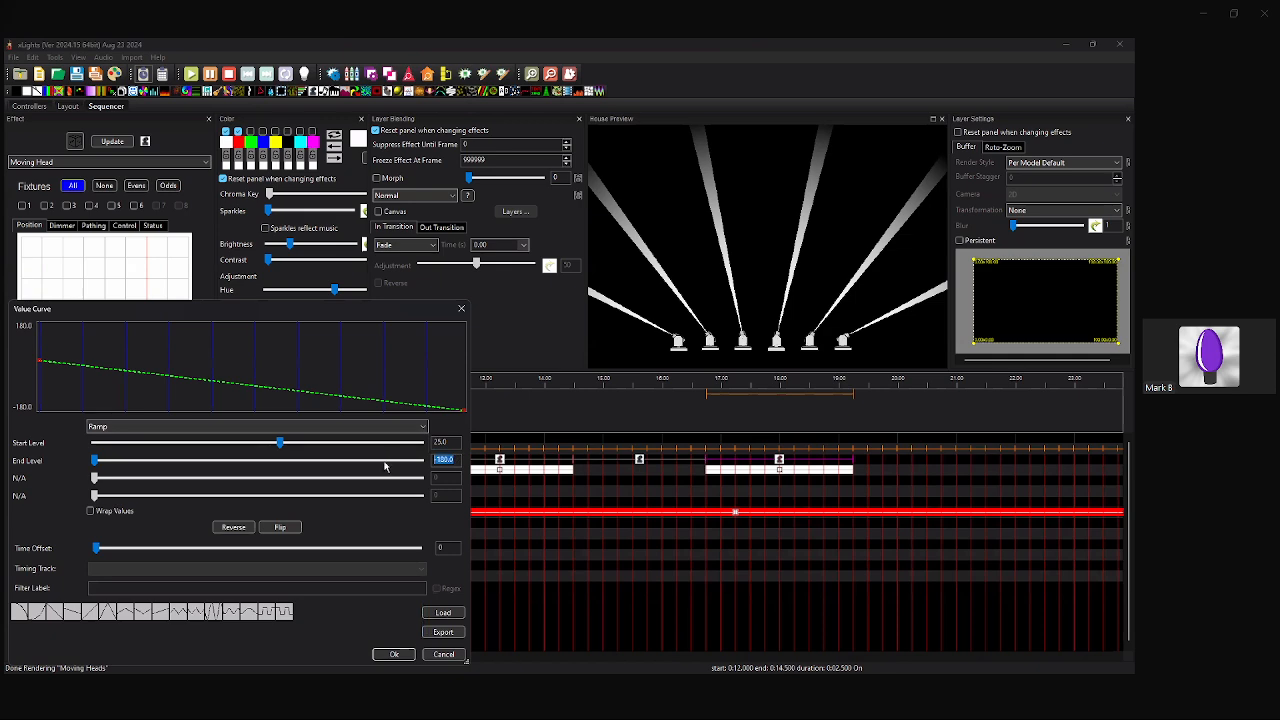
{"action": "type", "text": "0"}
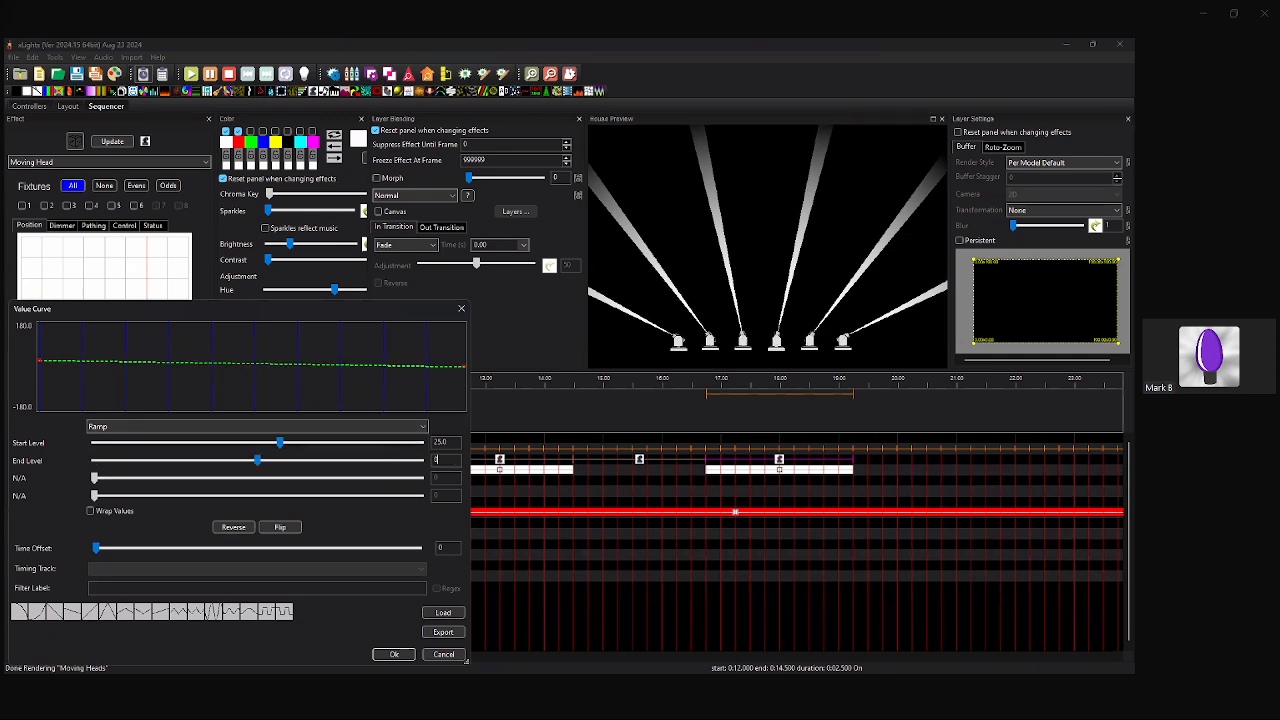
{"action": "left_click", "coordinate": [395, 655]}
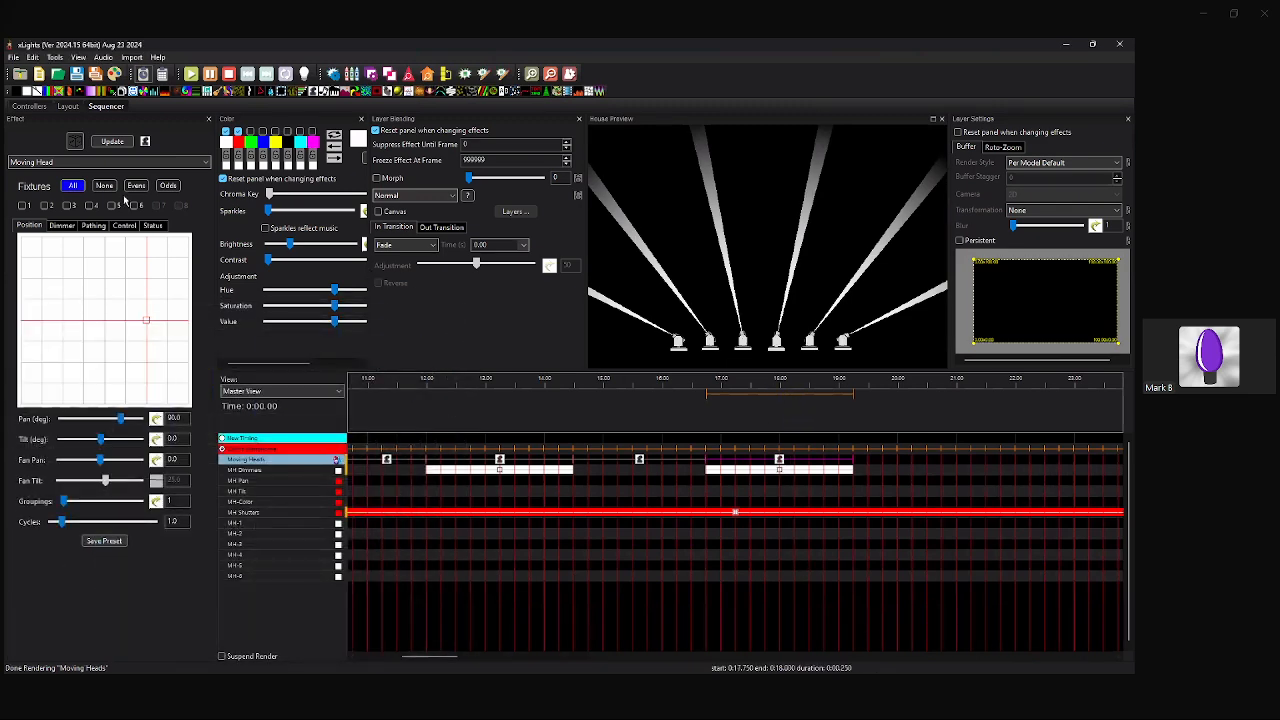
Apply the Fan Tilt Ramp curve from 25 to 0 to all six fixtures, and extend the last Moving Head and MH Dimmers effects to 20 s.
{"action": "left_click", "coordinate": [75, 187]}
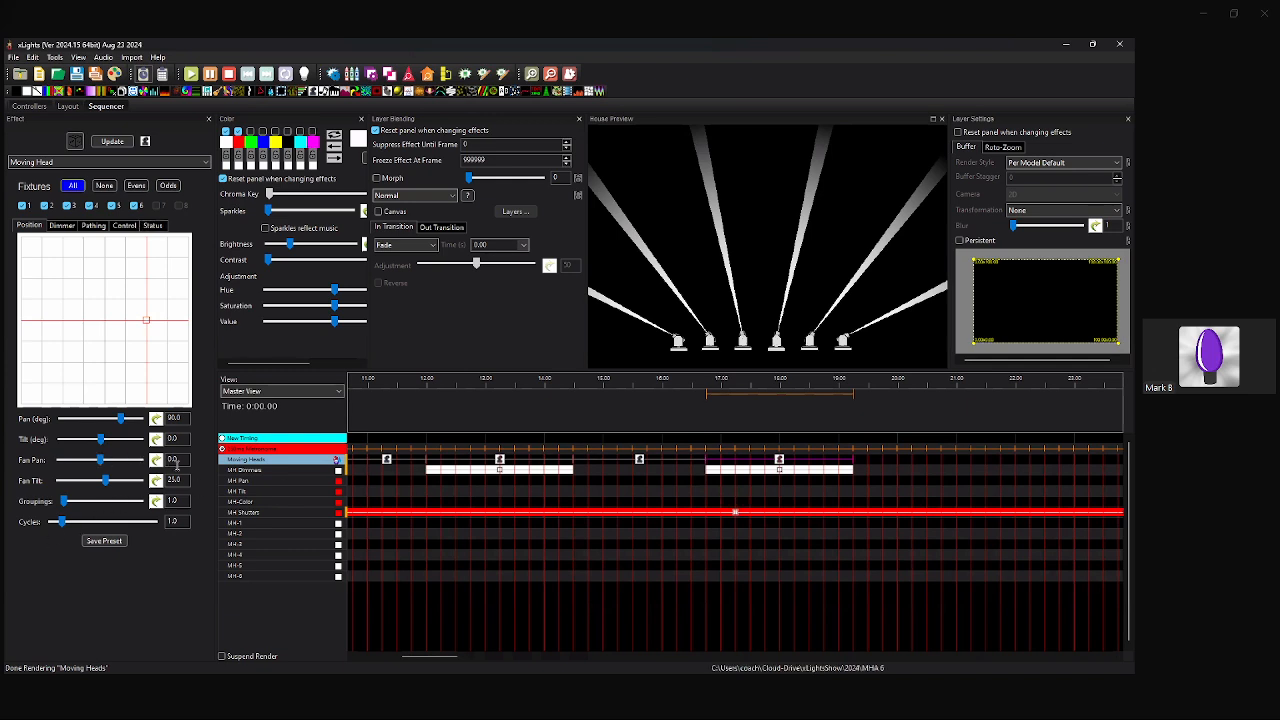
{"action": "left_click", "coordinate": [157, 480]}
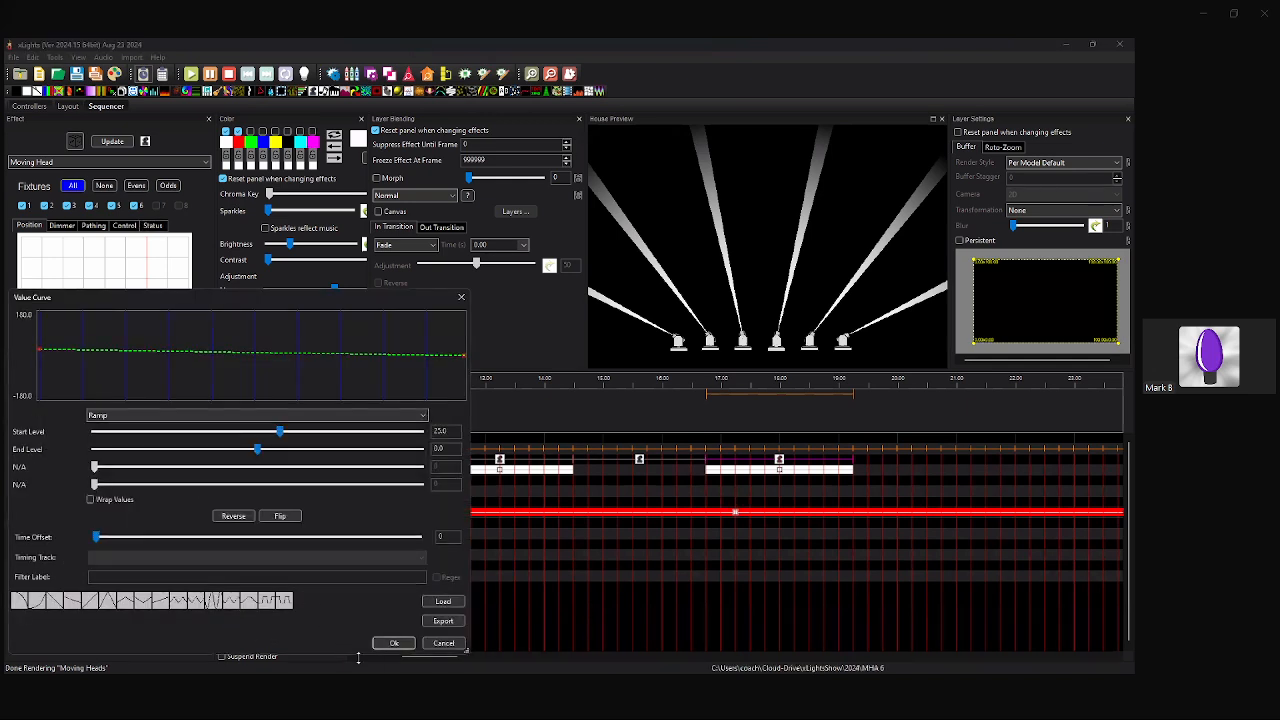
{"action": "left_click", "coordinate": [394, 643]}
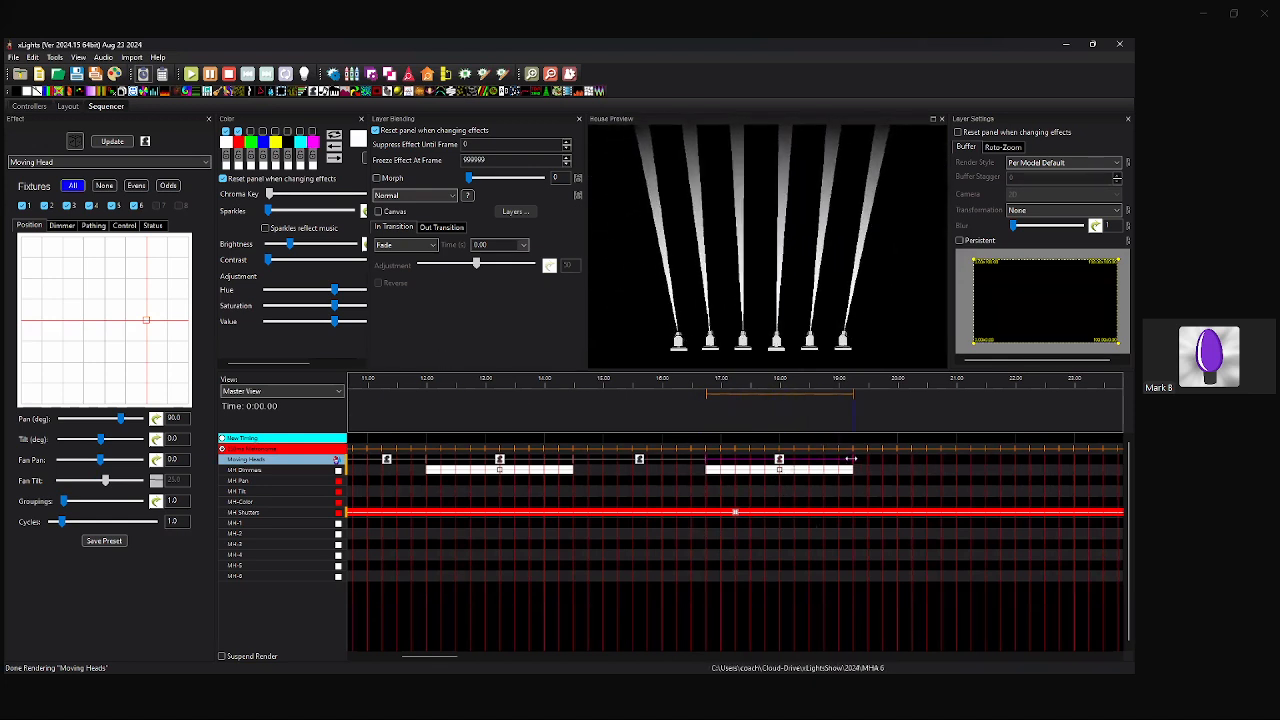
{"action": "left_click_drag", "start_coordinate": [889, 466], "coordinate": [902, 478]}
Change the Fan Tilt value curve to Ramp Up/Down for all fixtures in the 16.75 to 20 s Moving Head effect.
{"action": "left_click", "coordinate": [802, 459]}
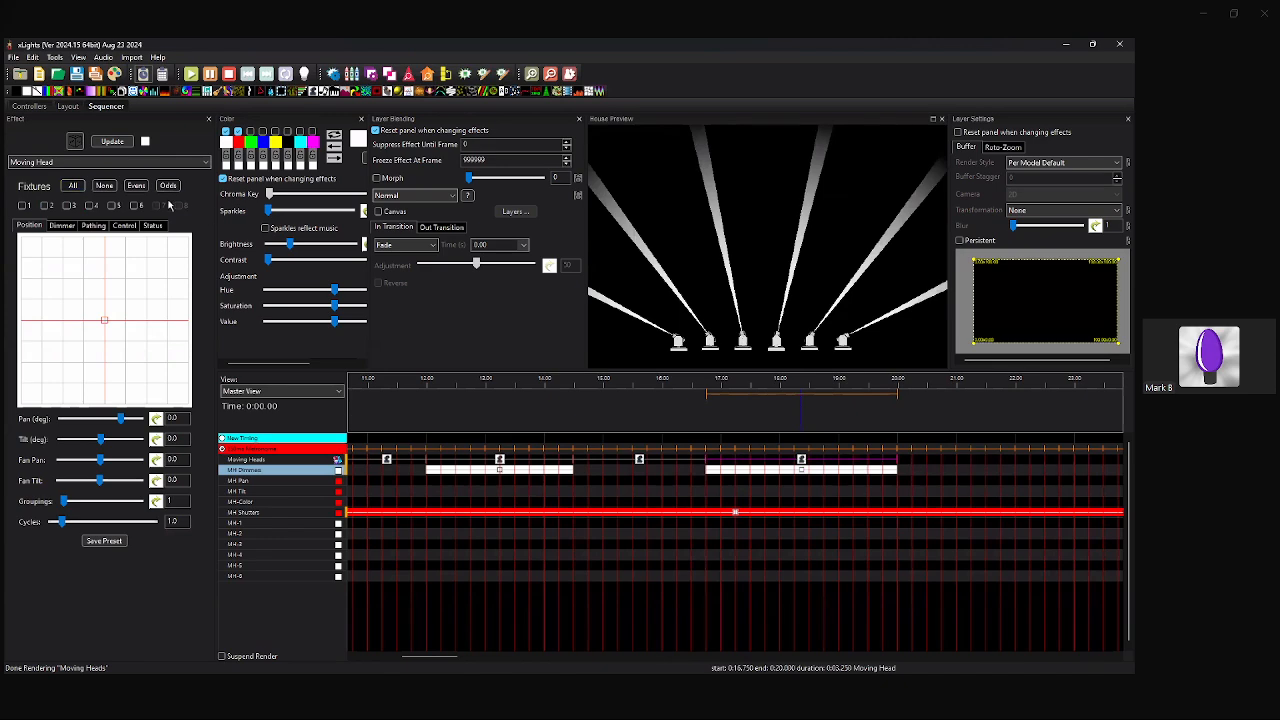
{"action": "left_click", "coordinate": [72, 187]}
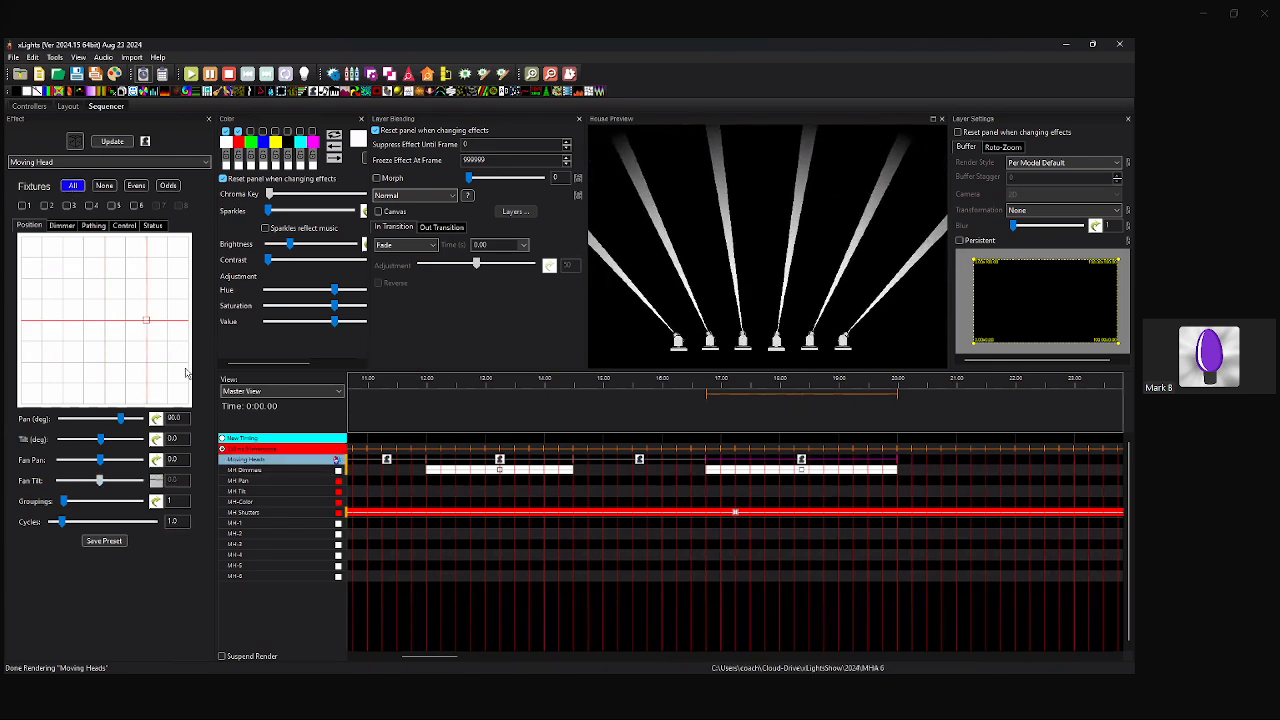
{"action": "left_click", "coordinate": [155, 481]}
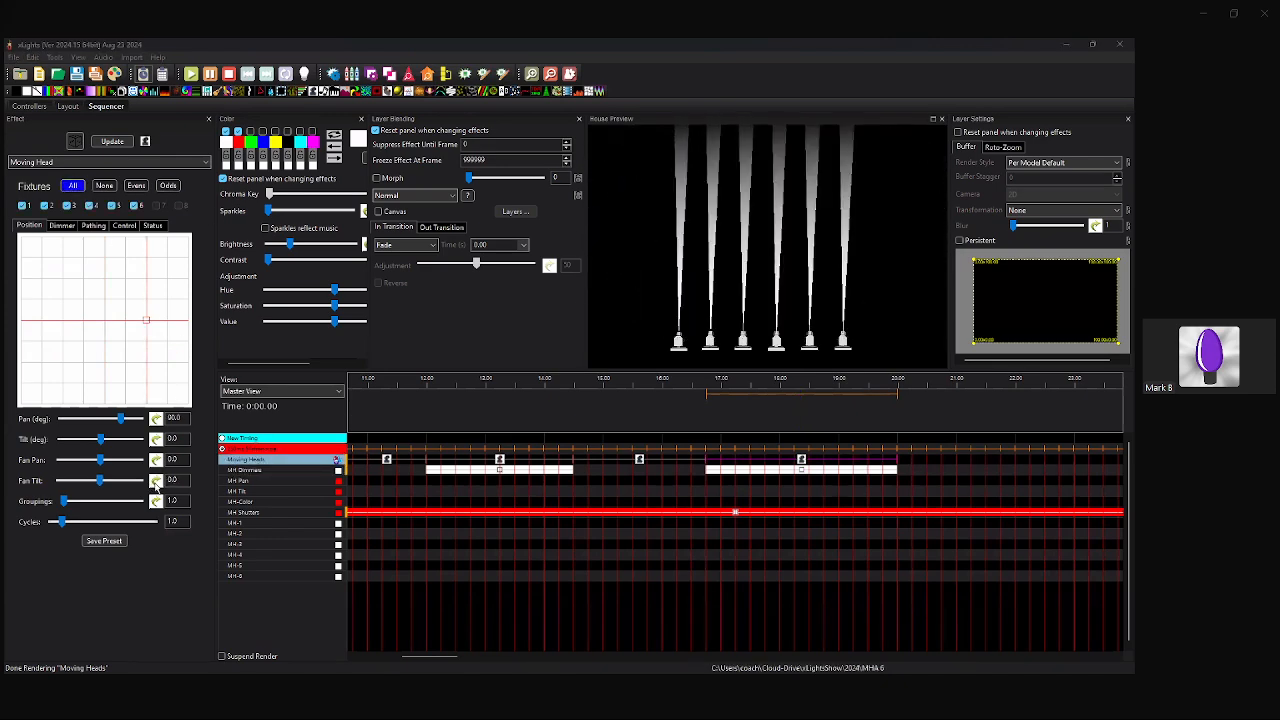
{"action": "left_click", "coordinate": [162, 428]}
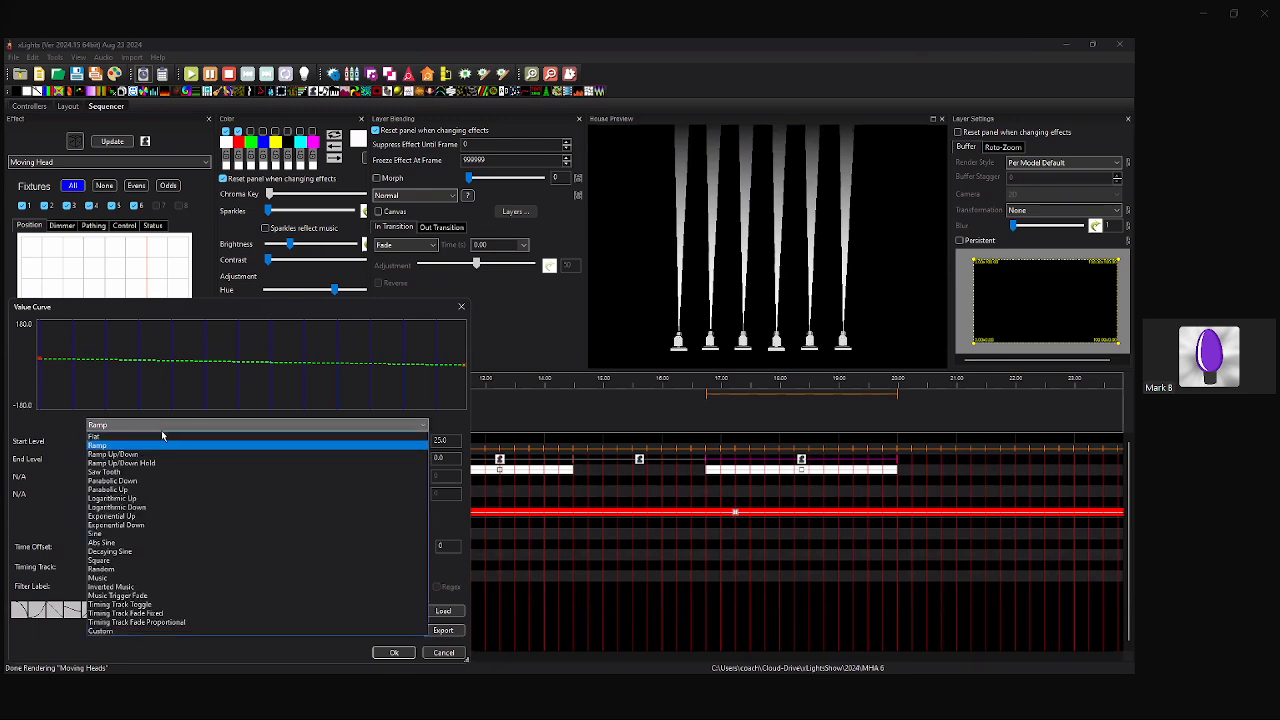
{"action": "left_click", "coordinate": [164, 451]}
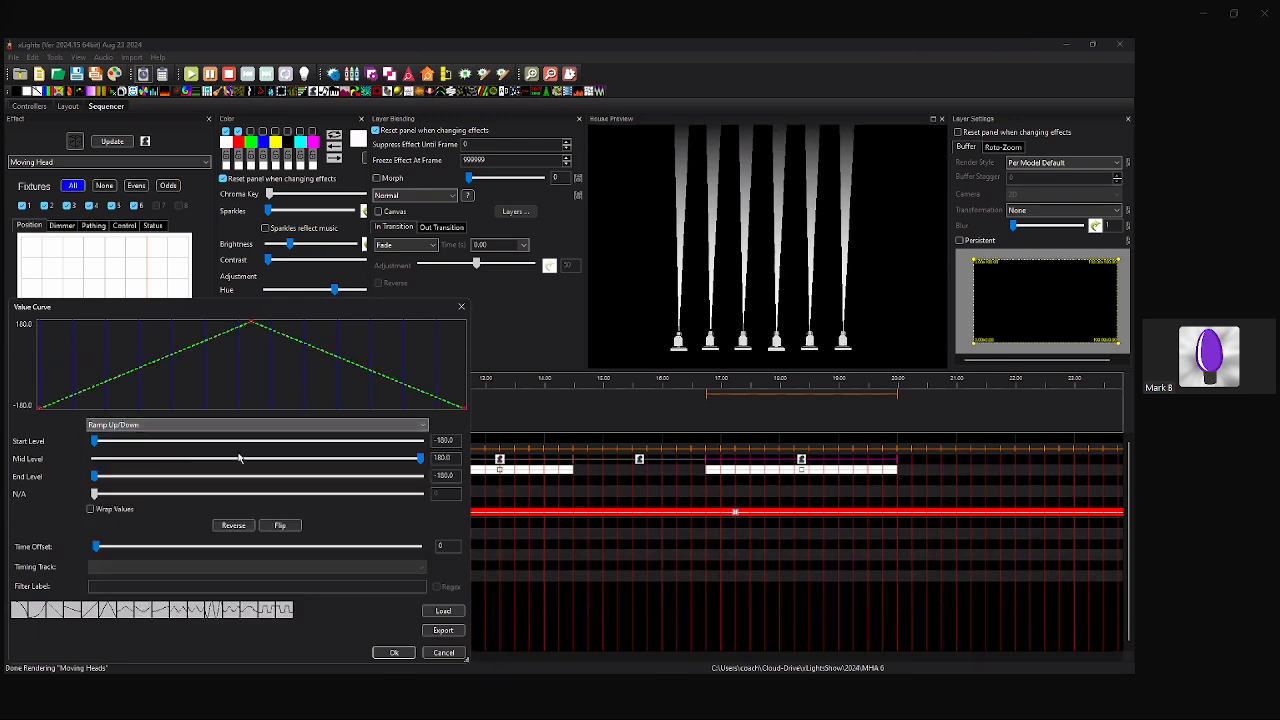
Set the Fan Tilt curve's start level to 25, mid level to 0 and end level to 25, and apply it.
{"action": "double_click", "coordinate": [454, 441]}
{"action": "type", "text": "25"}
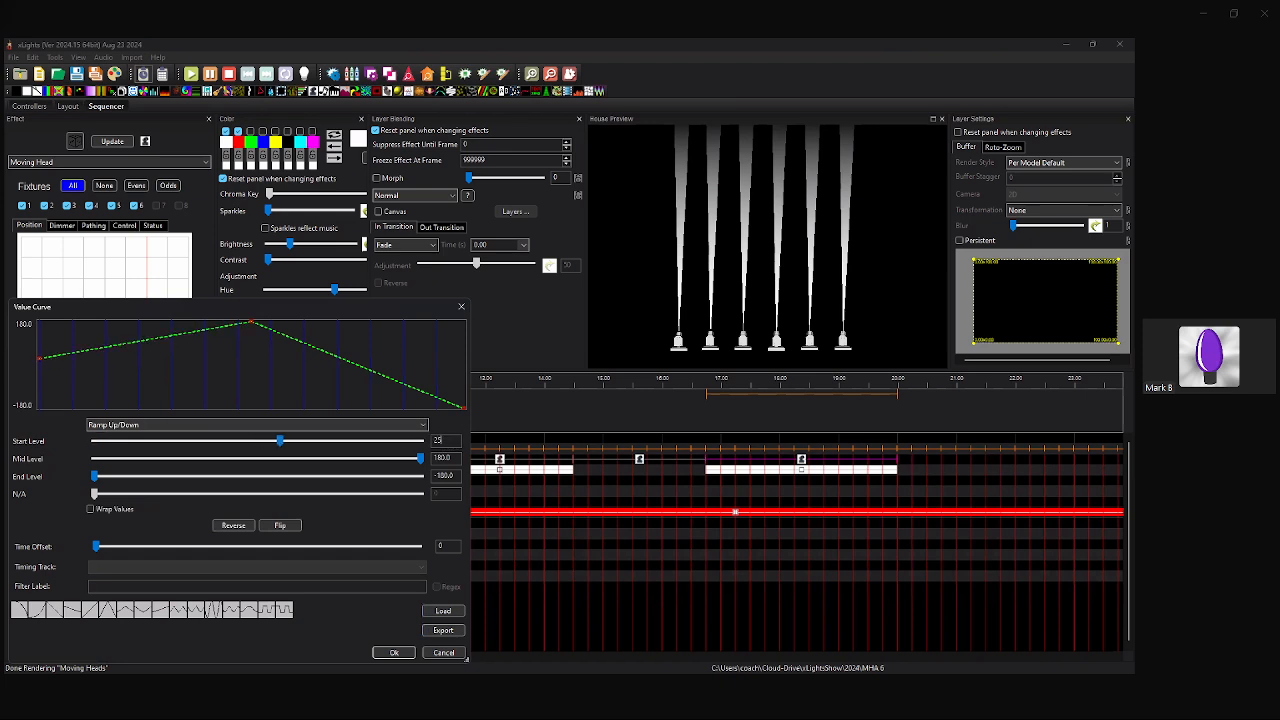
{"action": "key", "text": "Tab"}
{"action": "key", "text": "Tab"}
{"action": "type", "text": "0"}
{"action": "key", "text": "Tab"}
{"action": "key", "text": "Tab"}
{"action": "type", "text": "25"}
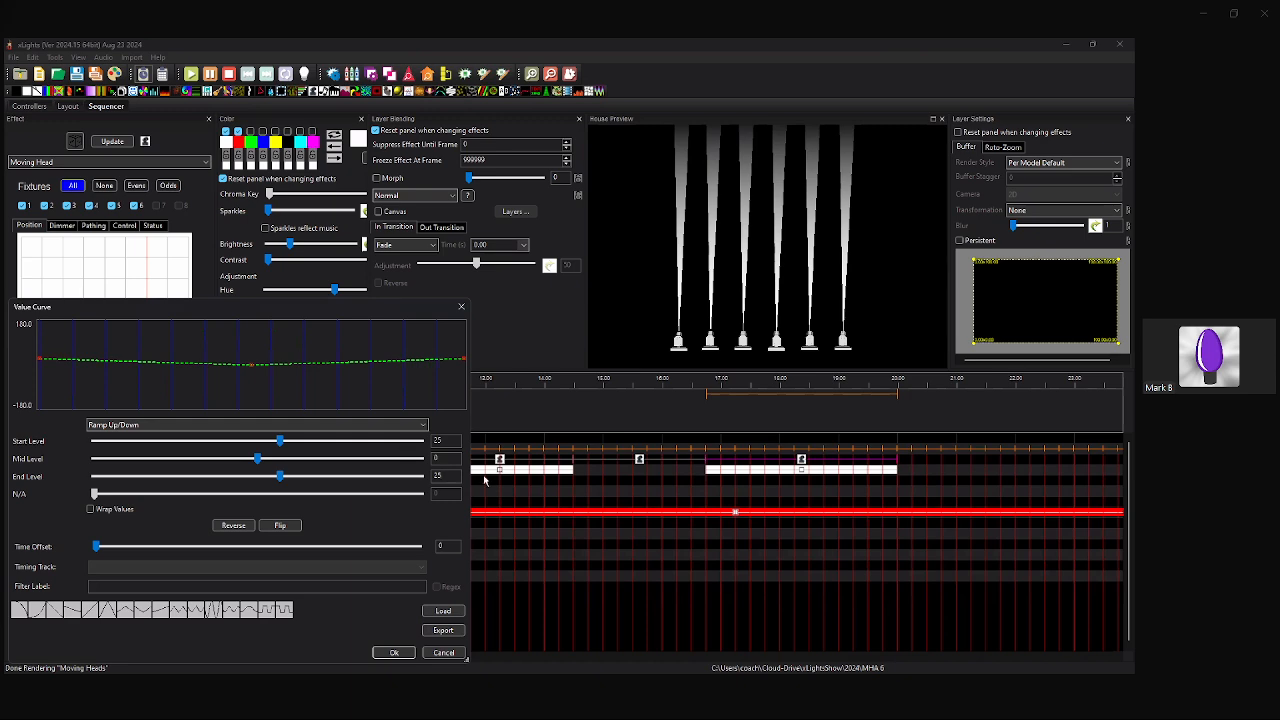
{"action": "left_click", "coordinate": [388, 655]}
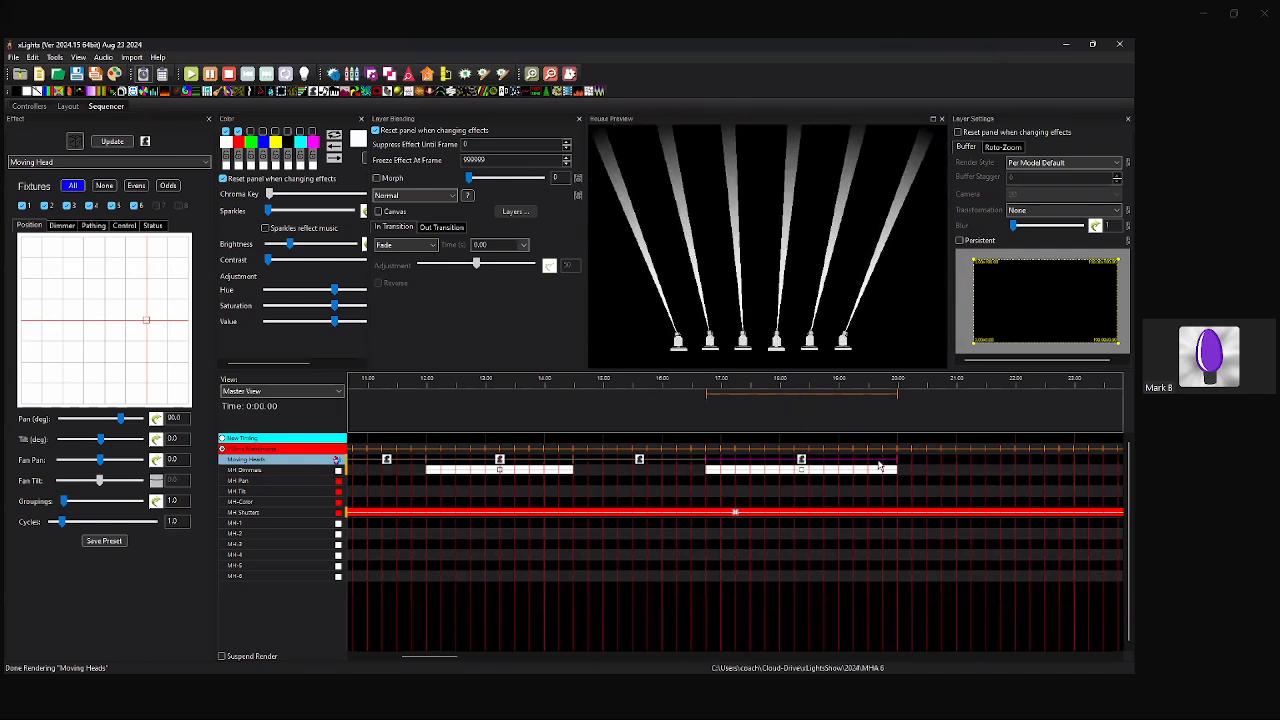
Set the last MH Dimmers On effect's start intensity to 0, and extend it and the Moving Head effect back to 16 s.
{"action": "left_click", "coordinate": [806, 474]}
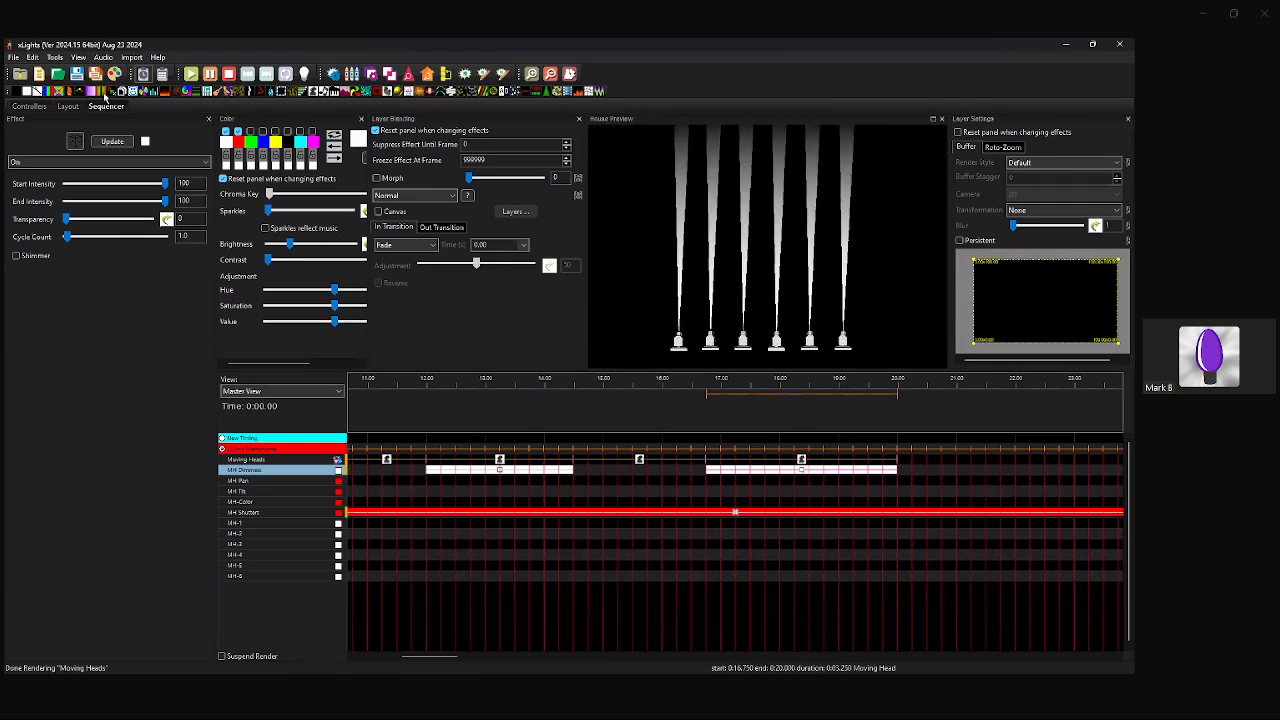
{"action": "left_click_drag", "start_coordinate": [153, 184], "coordinate": [54, 187]}
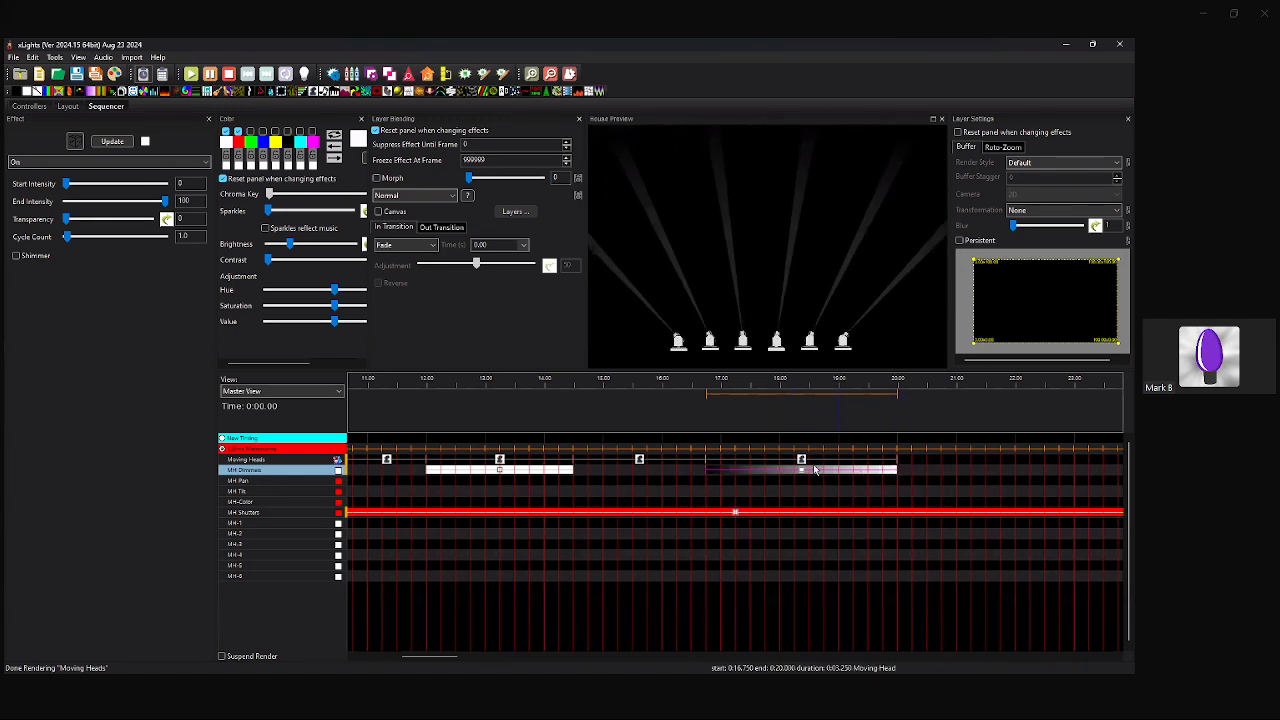
{"action": "left_click_drag", "start_coordinate": [706, 461], "coordinate": [662, 476]}
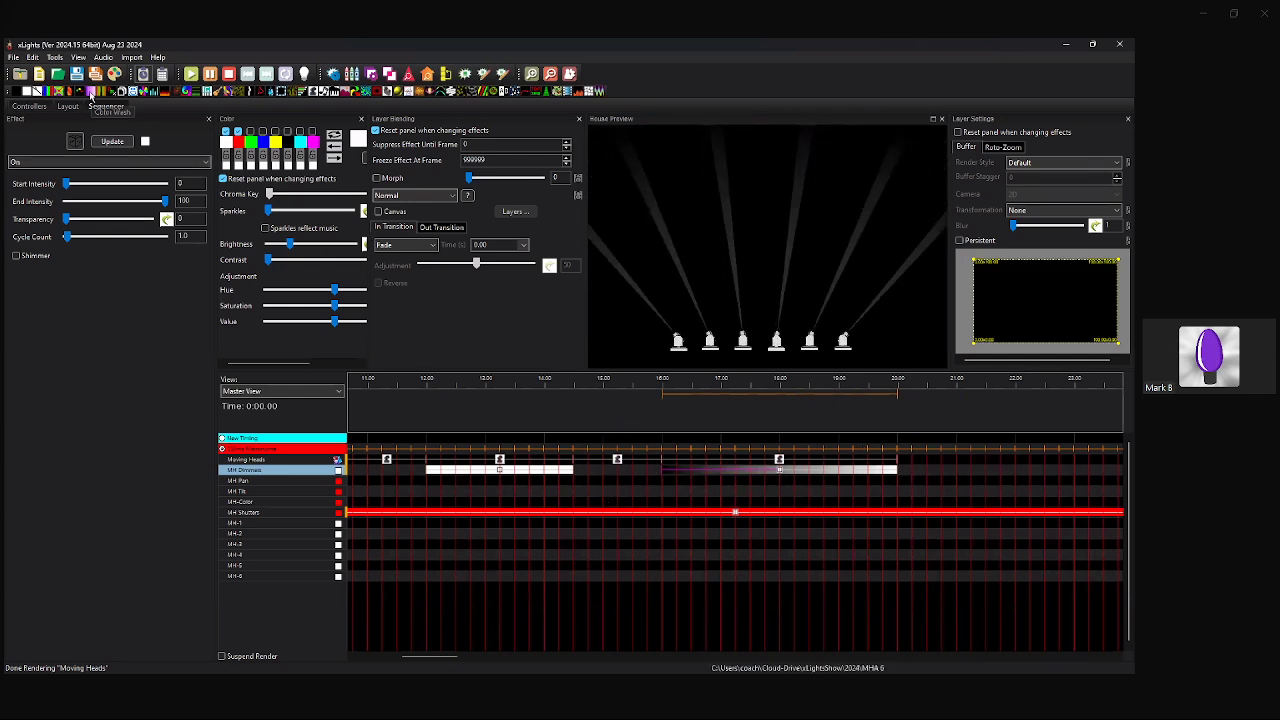
Replace the 16 to 20 s MH Dimmers effect with a Color Wash using only black and white, in that order.
{"action": "left_click_drag", "start_coordinate": [90, 92], "coordinate": [785, 476]}
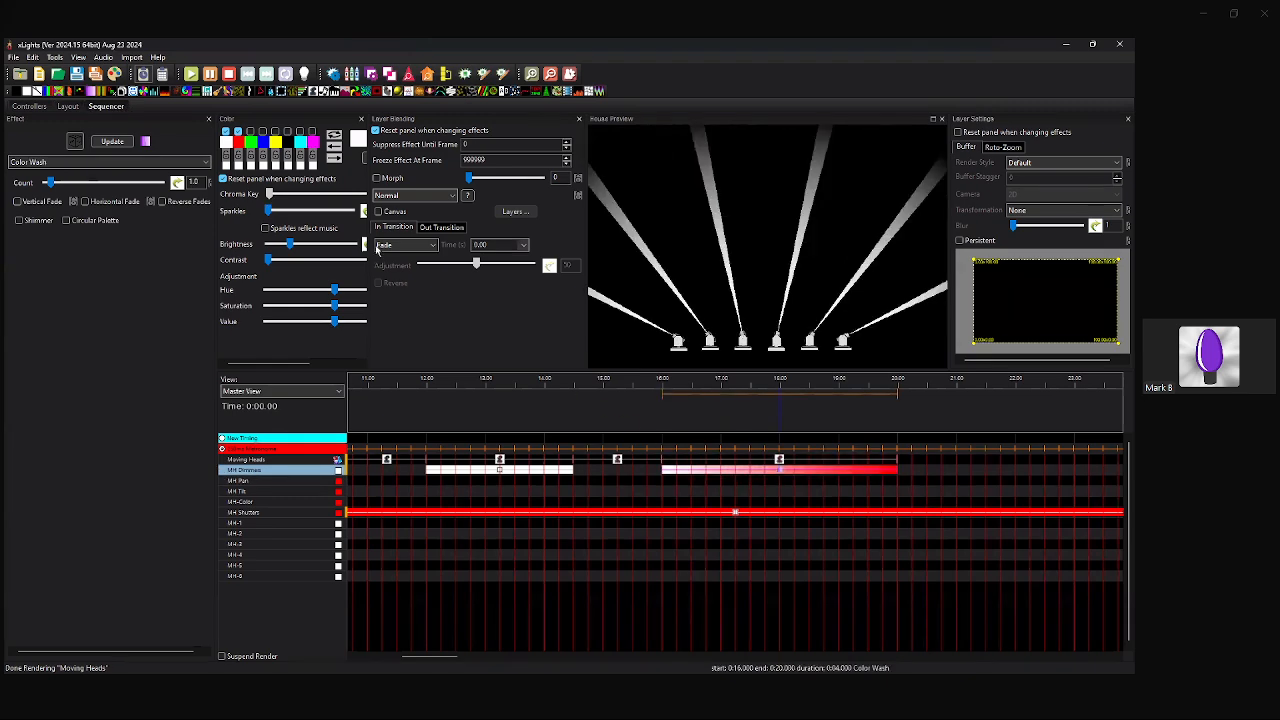
{"action": "left_click", "coordinate": [336, 137]}
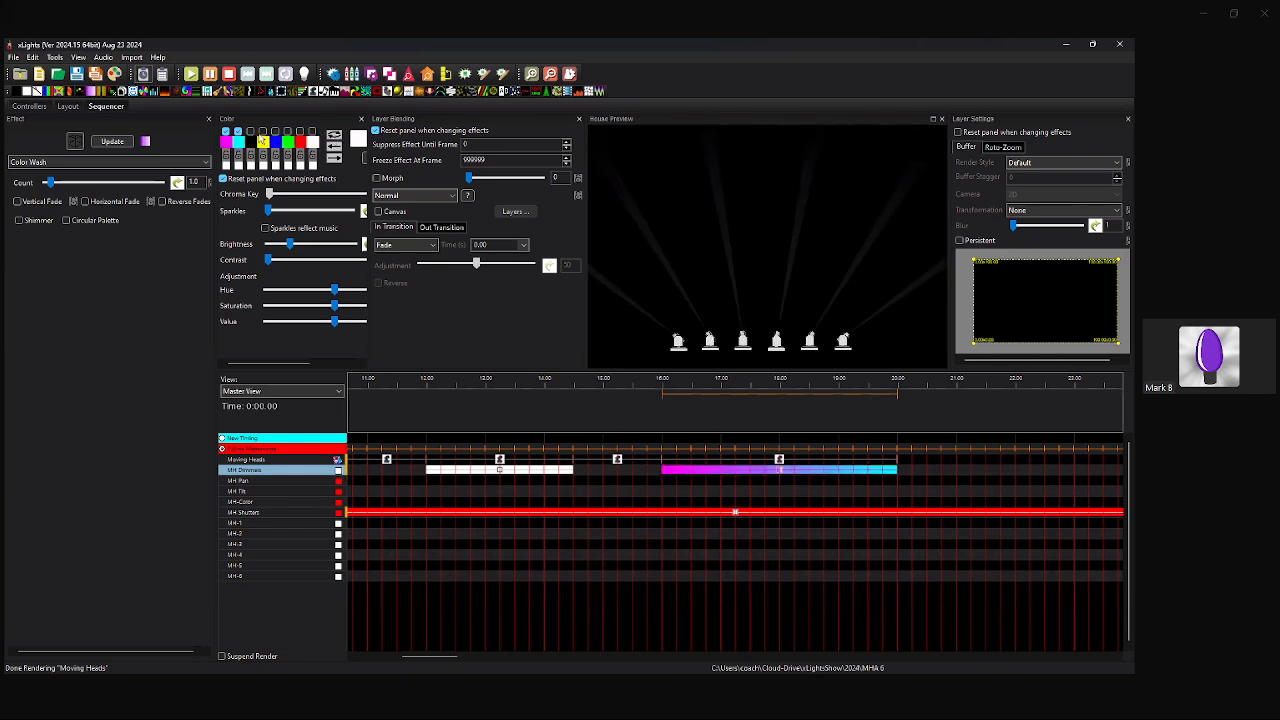
{"action": "left_click", "coordinate": [238, 132]}
{"action": "left_click", "coordinate": [226, 132]}
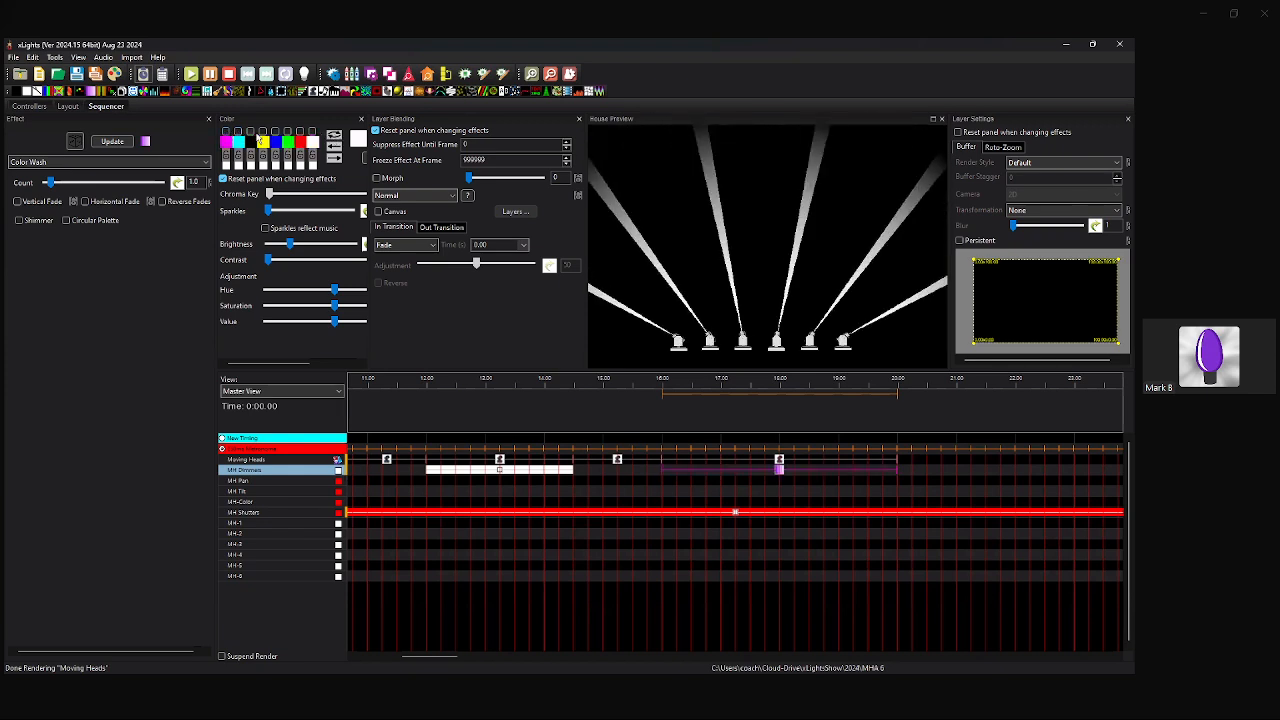
{"action": "left_click", "coordinate": [250, 132]}
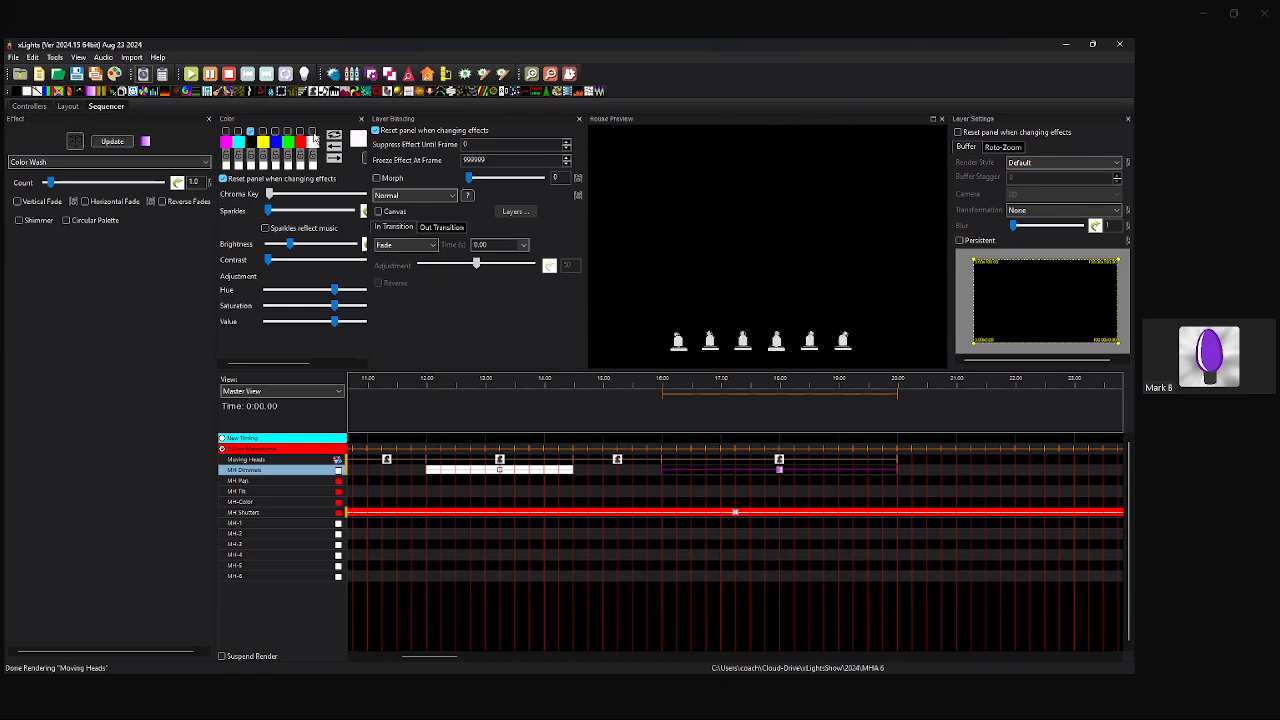
{"action": "left_click", "coordinate": [312, 132]}
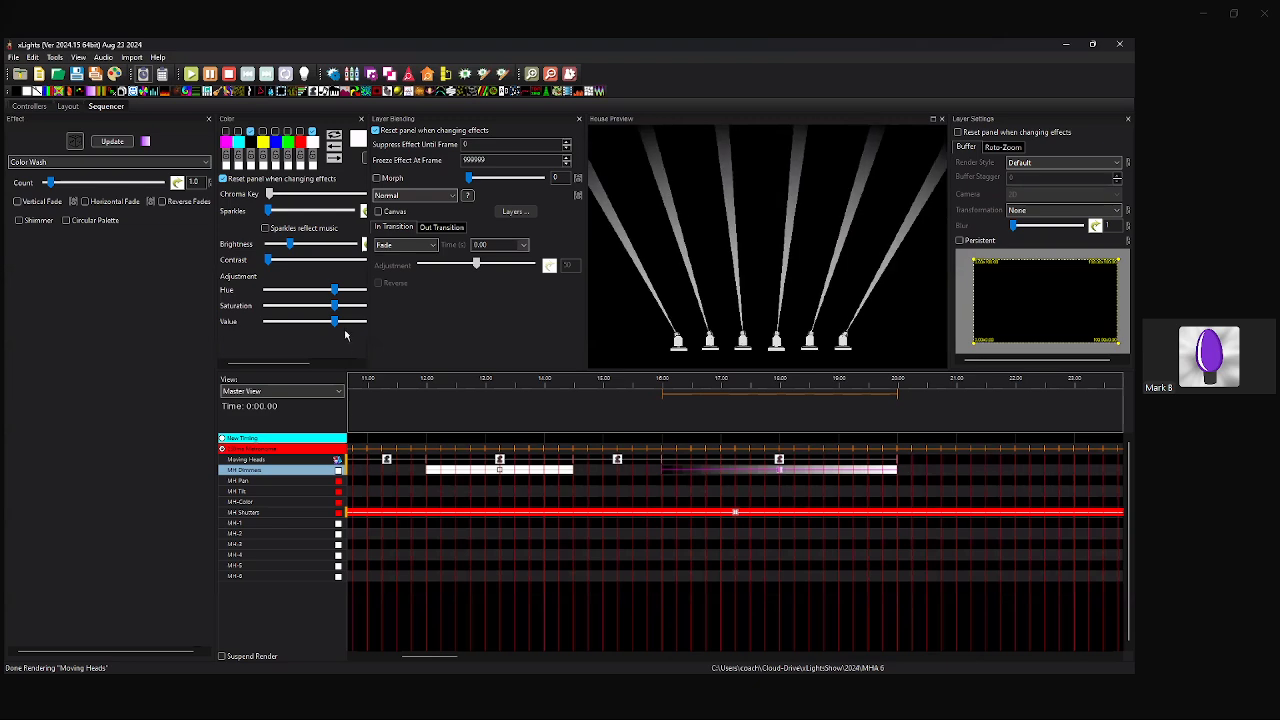
Enable Circular Palette on the dimmer Color Wash, and stop the preview playback after checking the beams.
{"action": "left_click", "coordinate": [67, 221]}
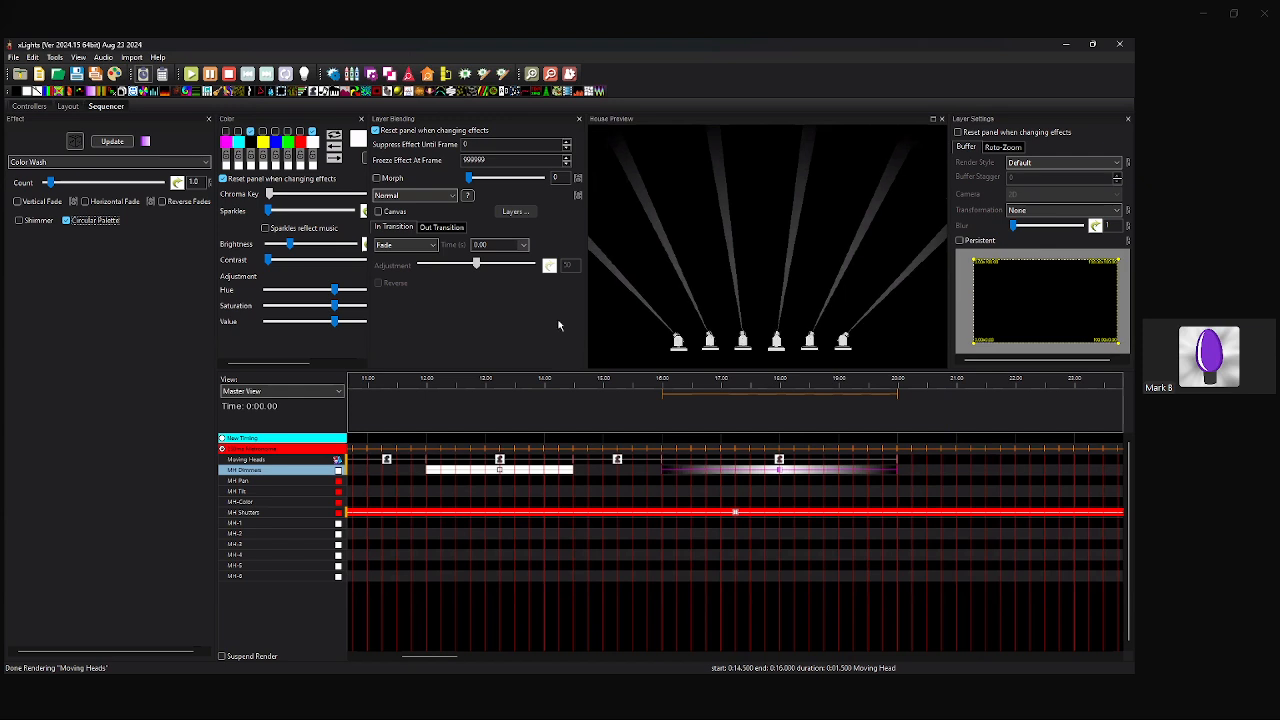
{"action": "left_click", "coordinate": [779, 470]}
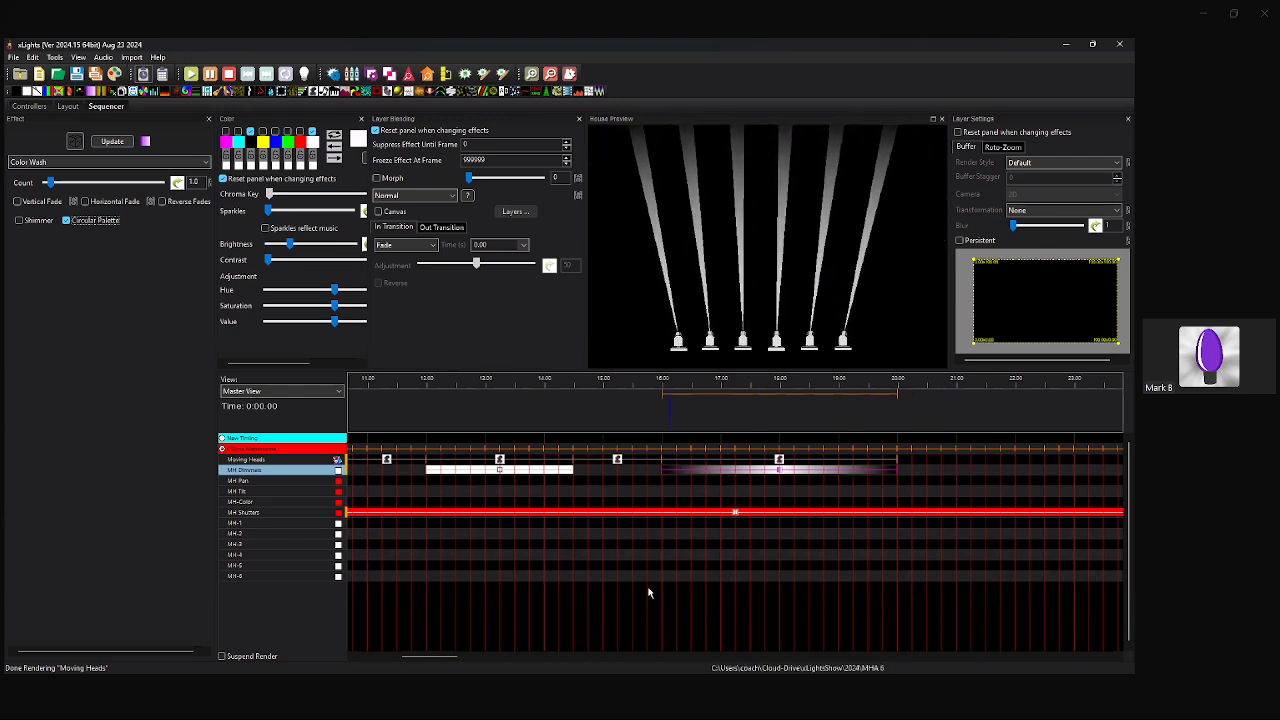
{"action": "left_click_drag", "start_coordinate": [461, 658], "coordinate": [485, 660]}
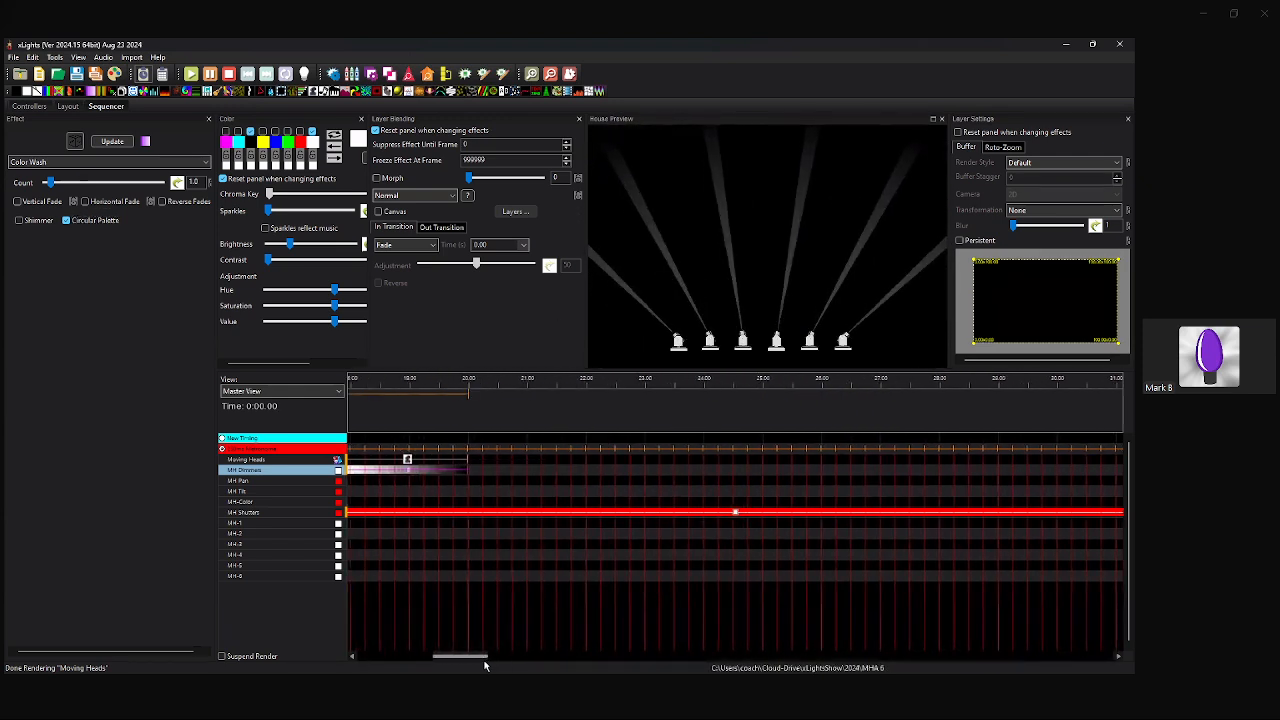
{"action": "left_click", "coordinate": [228, 74]}
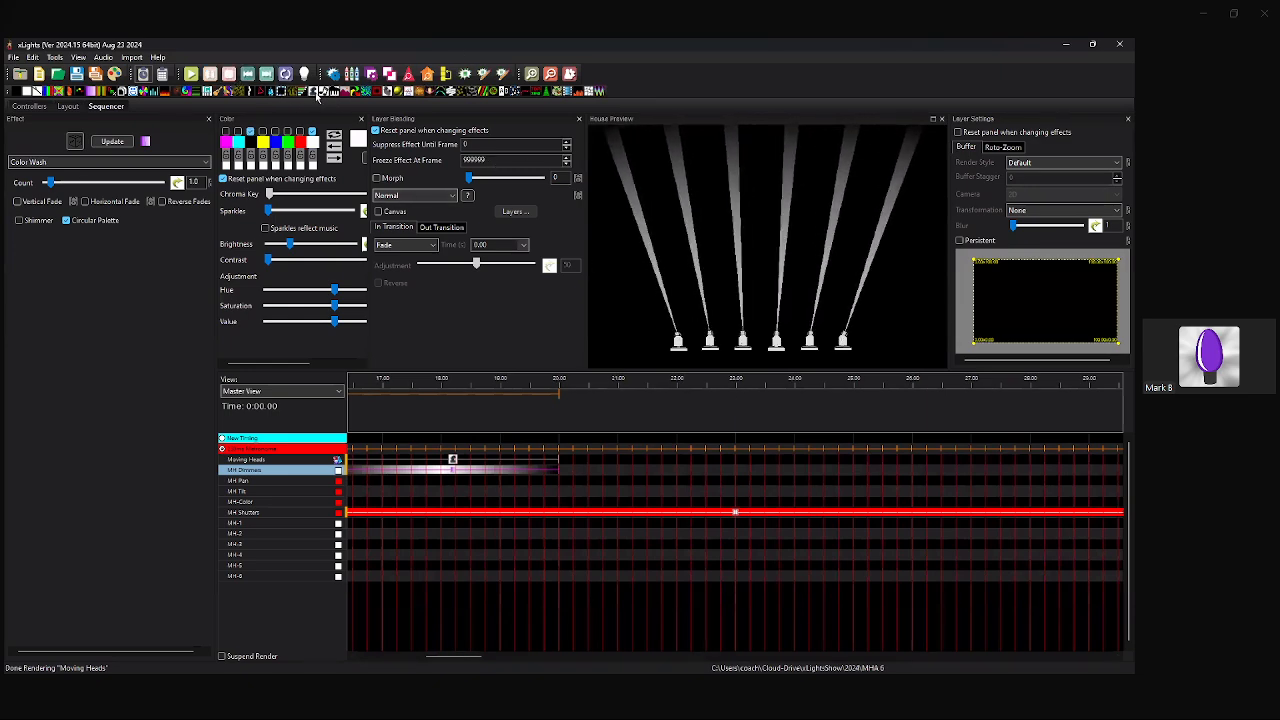
Add a Moving Head effect from 22.25 to 25 s on the Moving Heads row and reset all six fixtures to default.
{"action": "left_click_drag", "start_coordinate": [351, 91], "coordinate": [698, 459]}
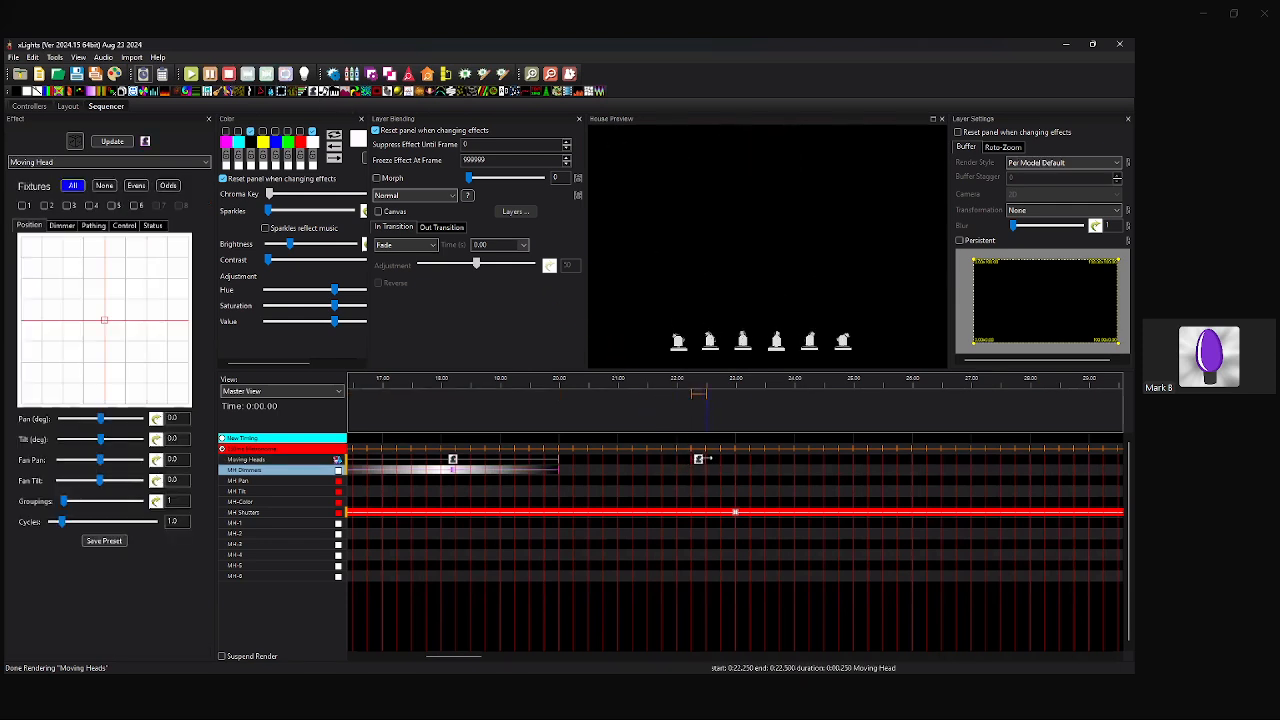
{"action": "left_click_drag", "start_coordinate": [811, 478], "coordinate": [855, 467]}
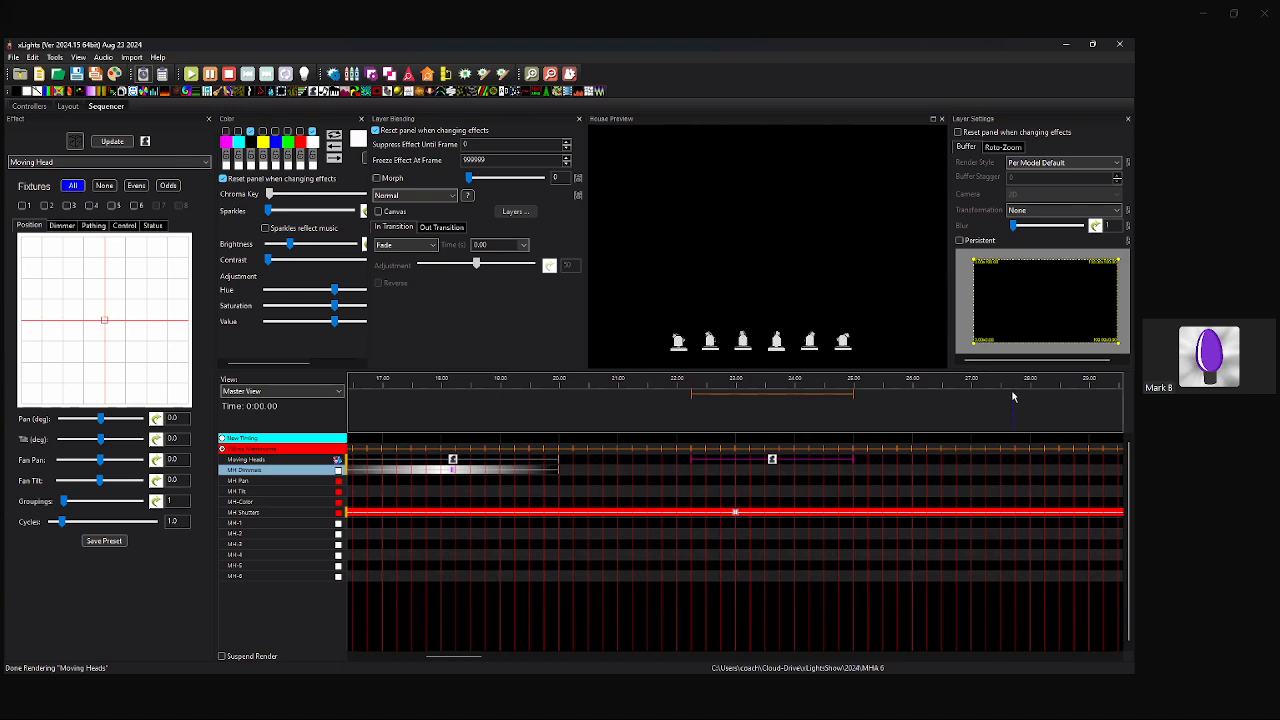
{"action": "left_click", "coordinate": [73, 187]}
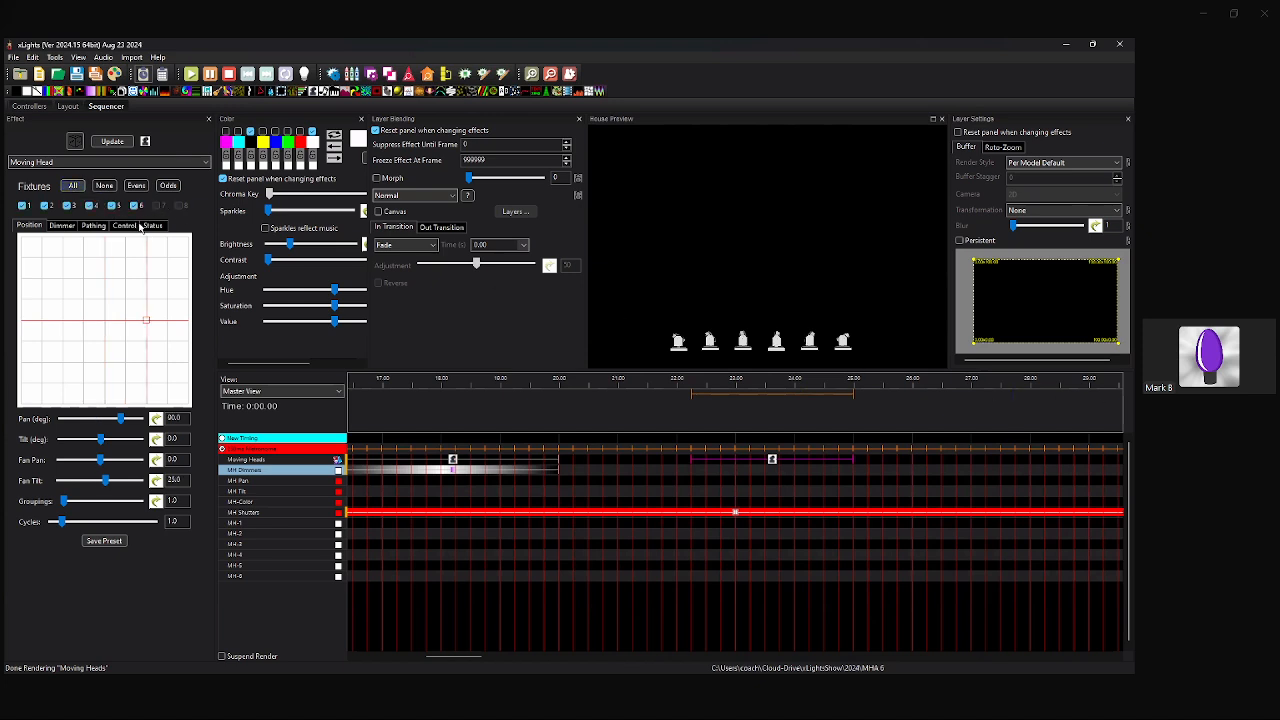
{"action": "left_click", "coordinate": [148, 225]}
{"action": "left_click", "coordinate": [103, 545]}
Add a white-only On effect to MH Dimmers and stretch it to span 22.25 to 25 s.
{"action": "left_click", "coordinate": [701, 470]}
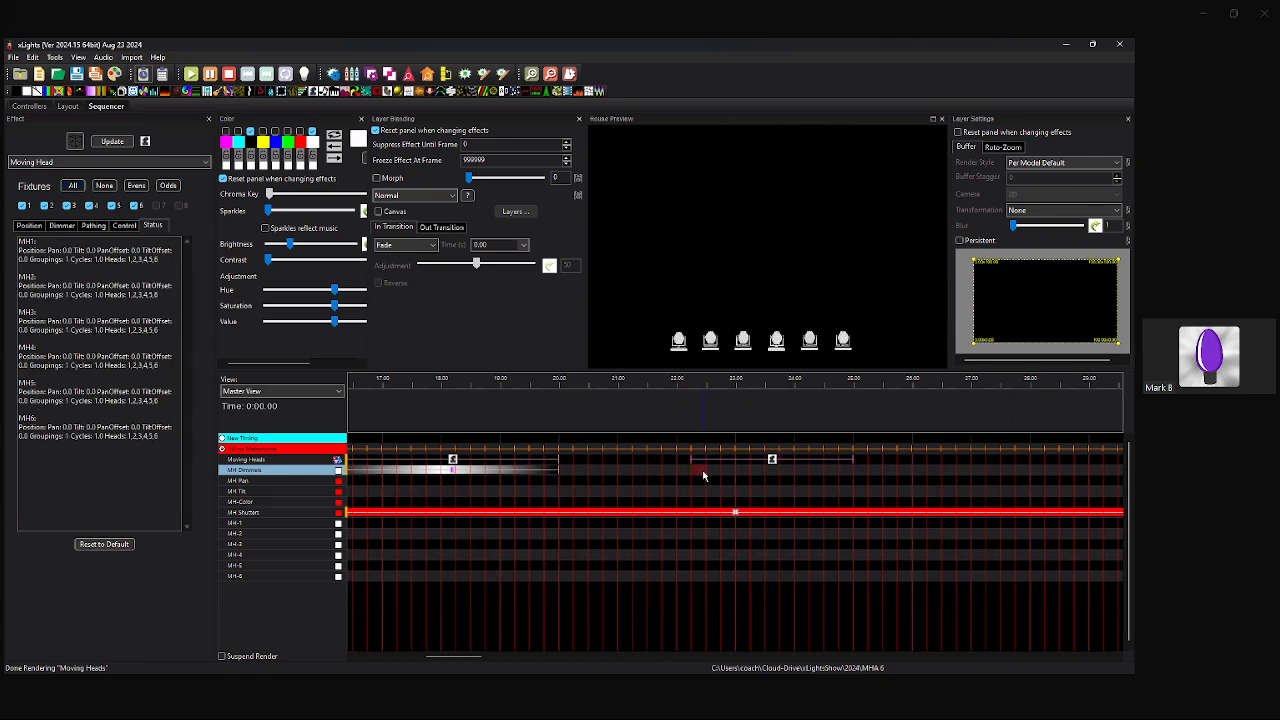
{"action": "key", "text": "o"}
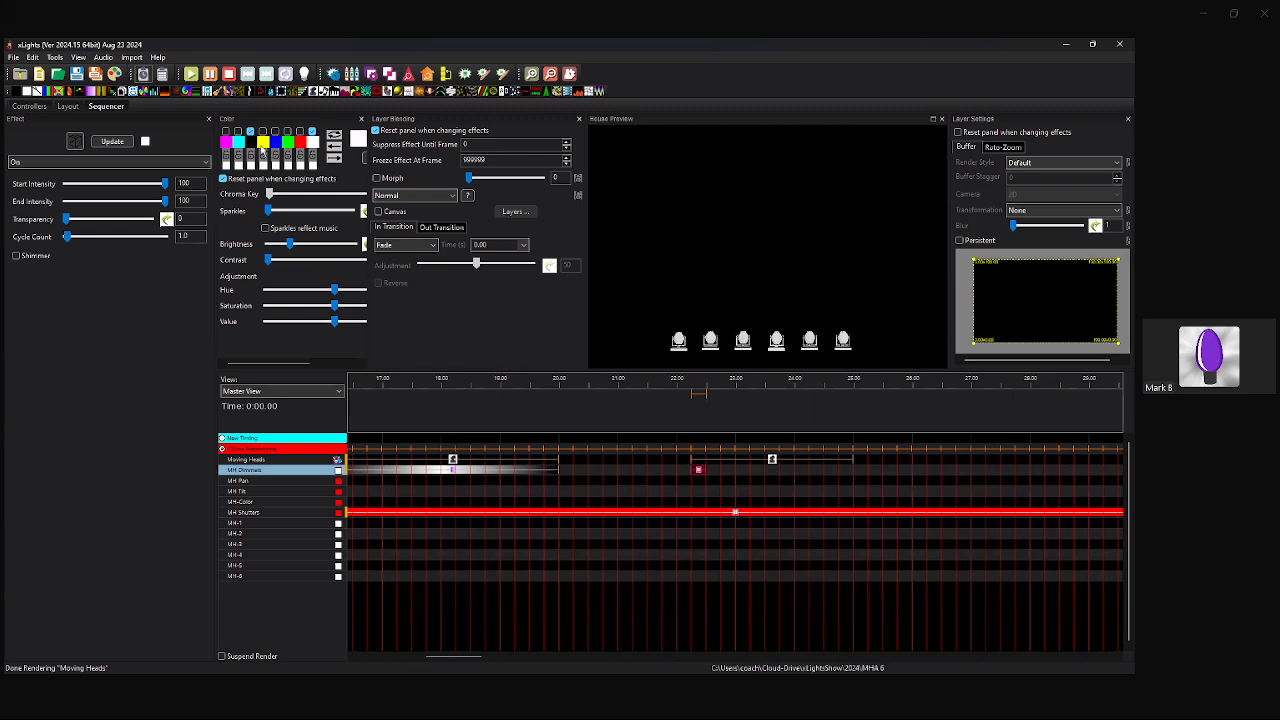
{"action": "left_click", "coordinate": [701, 469]}
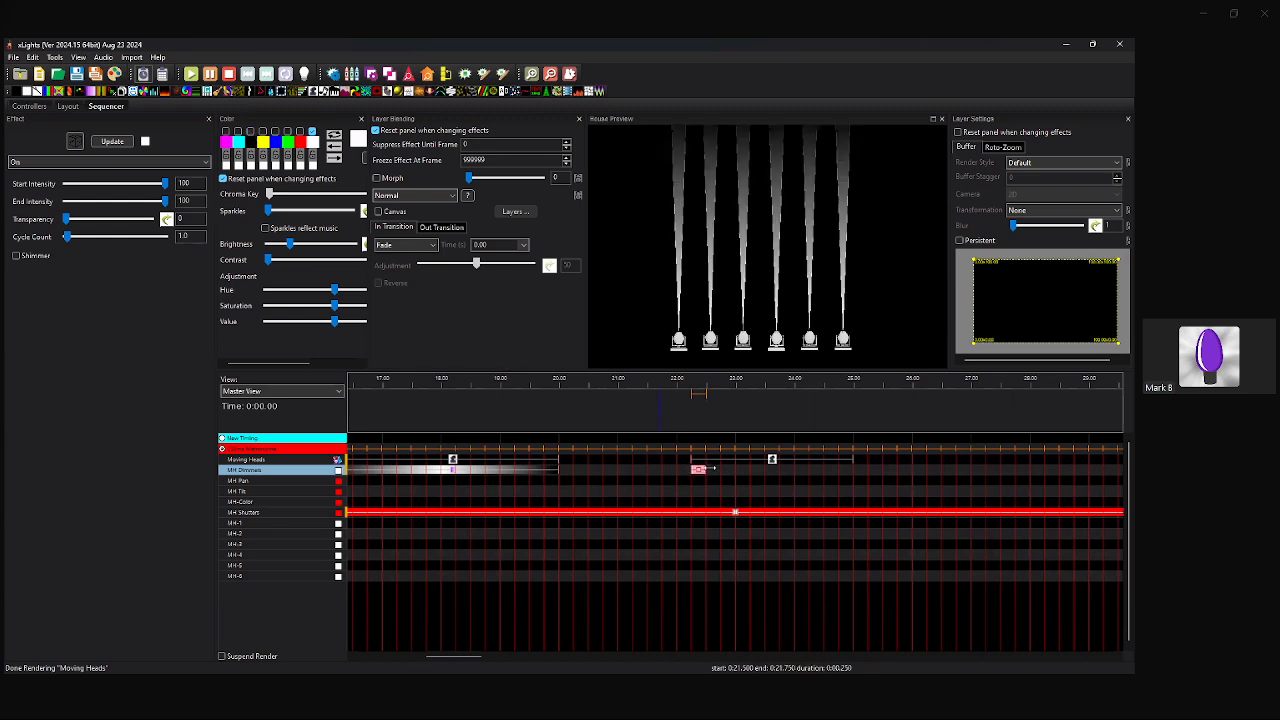
{"action": "left_click_drag", "start_coordinate": [701, 469], "coordinate": [853, 469]}
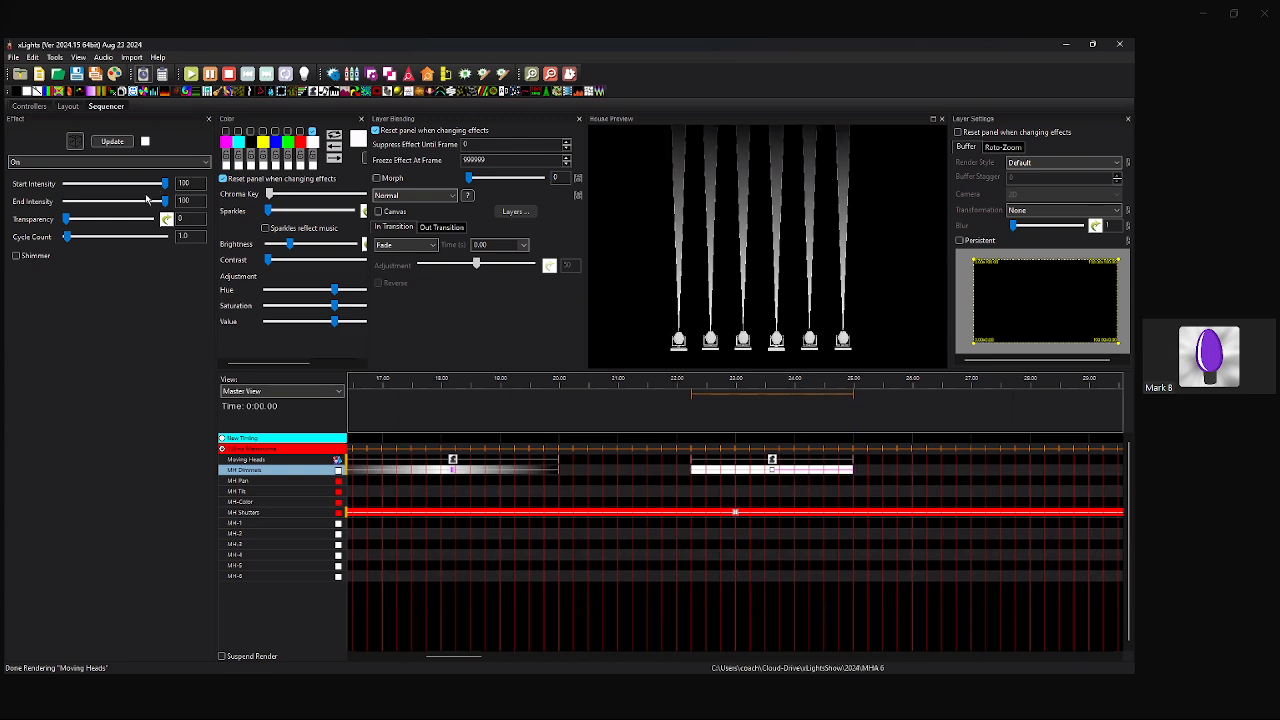
Set Fan Tilt to 75 for all six fixtures in the Moving Head effect starting at 22.25 s.
{"action": "left_click", "coordinate": [771, 459]}
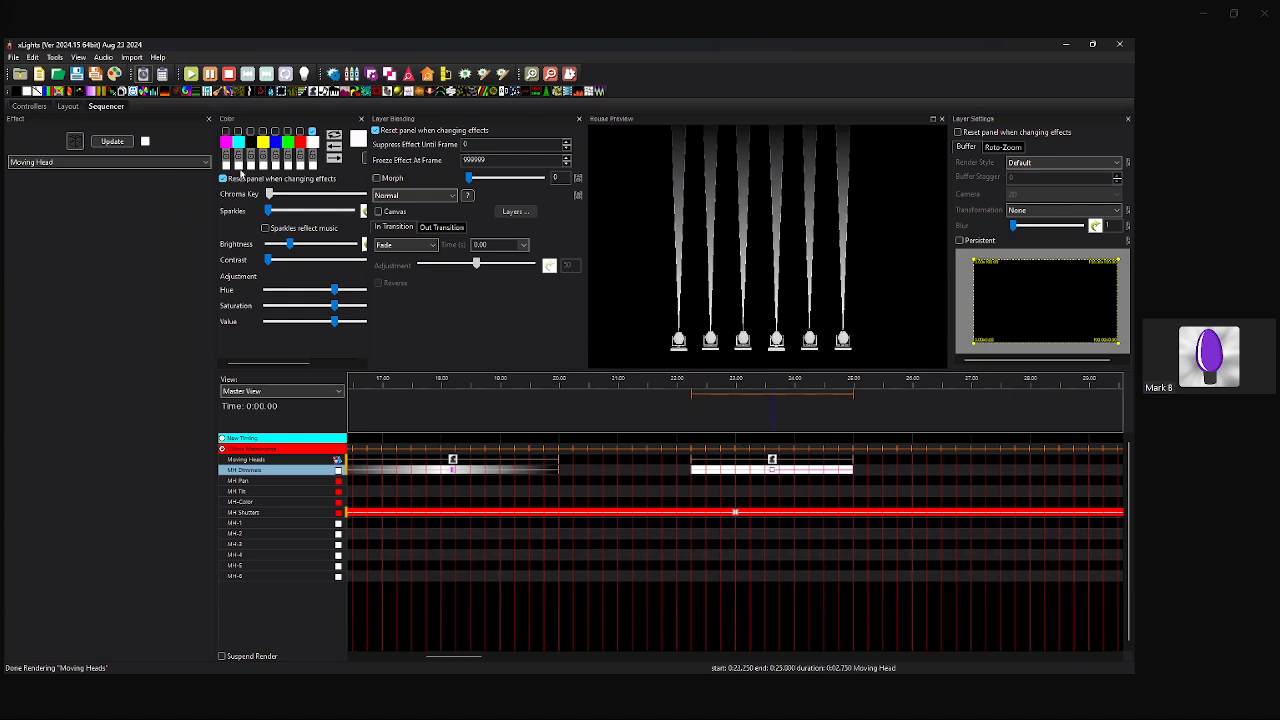
{"action": "left_click", "coordinate": [39, 227]}
{"action": "left_click", "coordinate": [72, 185]}
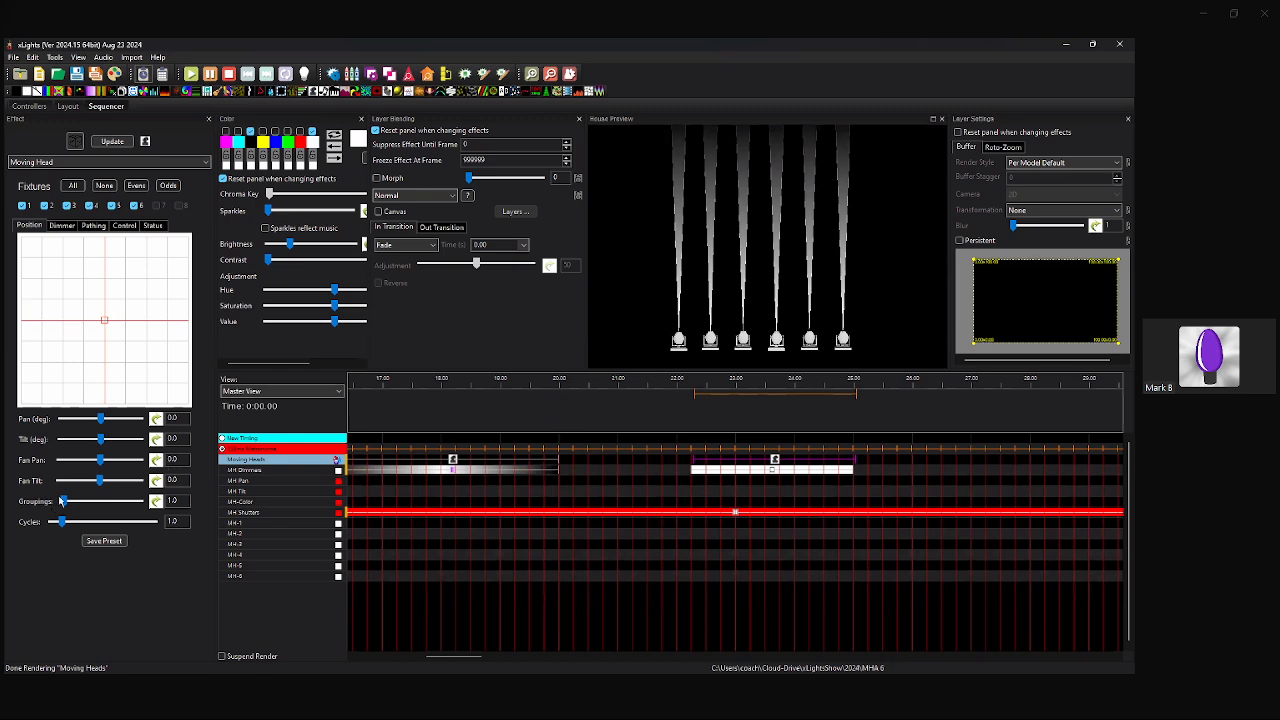
{"action": "double_click", "coordinate": [173, 481]}
{"action": "type", "text": "25"}
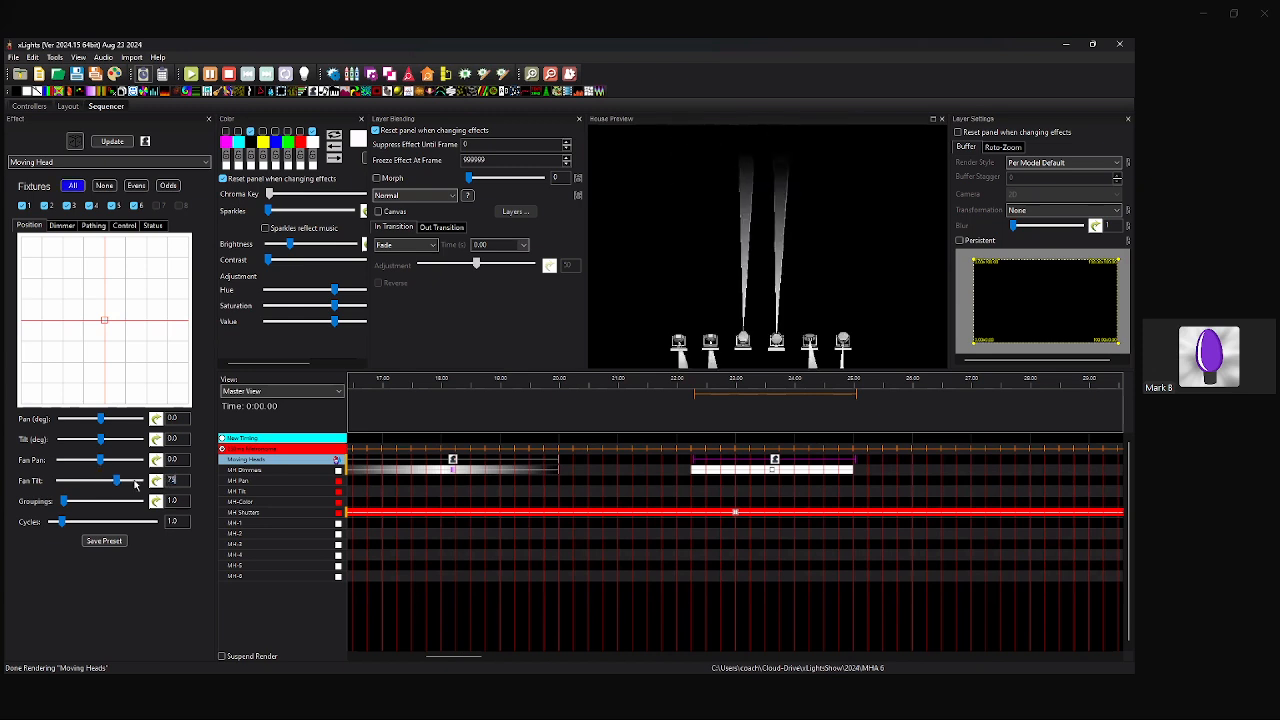
Realign the Moving Head effect with the dimmer effect below it so that it spans 22.25 to 25 s.
{"action": "left_click_drag", "start_coordinate": [774, 462], "coordinate": [780, 462]}
{"action": "left_click", "coordinate": [768, 461]}
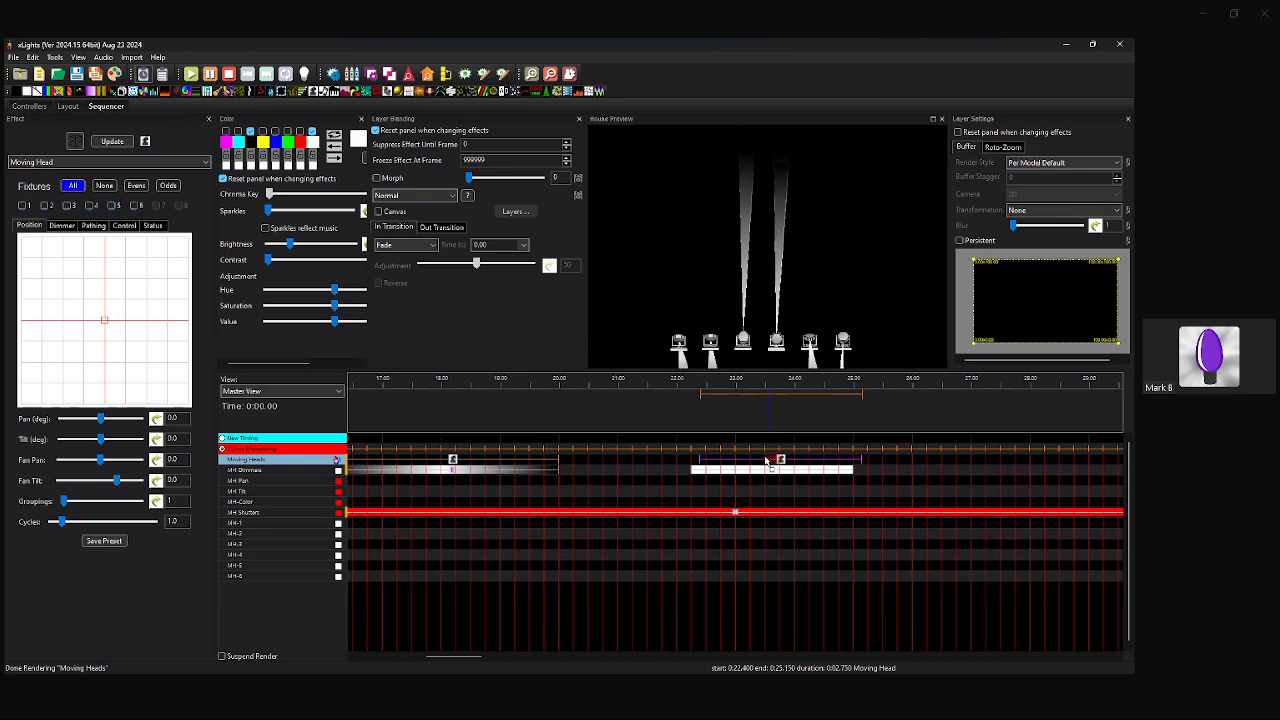
{"action": "left_click_drag", "start_coordinate": [700, 461], "coordinate": [691, 461]}
{"action": "left_click_drag", "start_coordinate": [861, 461], "coordinate": [845, 461]}
Set Fan Tilt to 0 for all six fixtures in the 22.25 to 25 s Moving Head effect.
{"action": "left_click", "coordinate": [72, 186]}
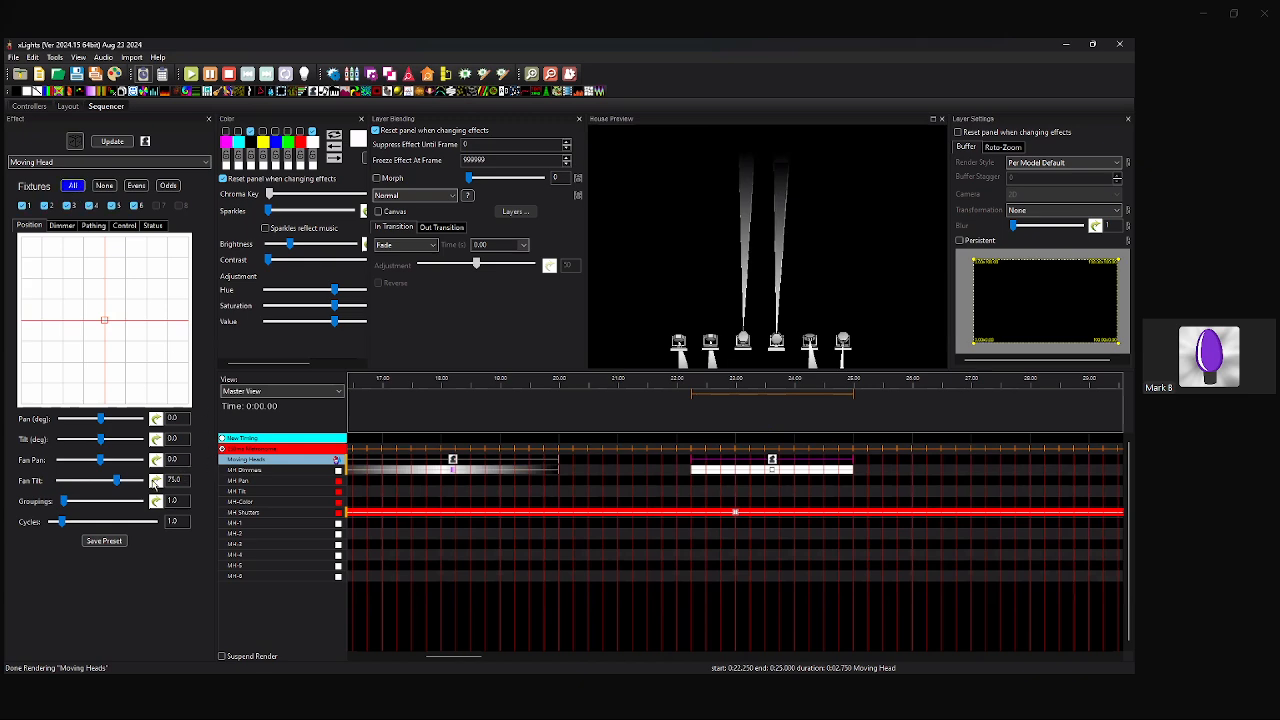
{"action": "left_click_drag", "start_coordinate": [185, 479], "coordinate": [98, 486]}
{"action": "type", "text": "0"}
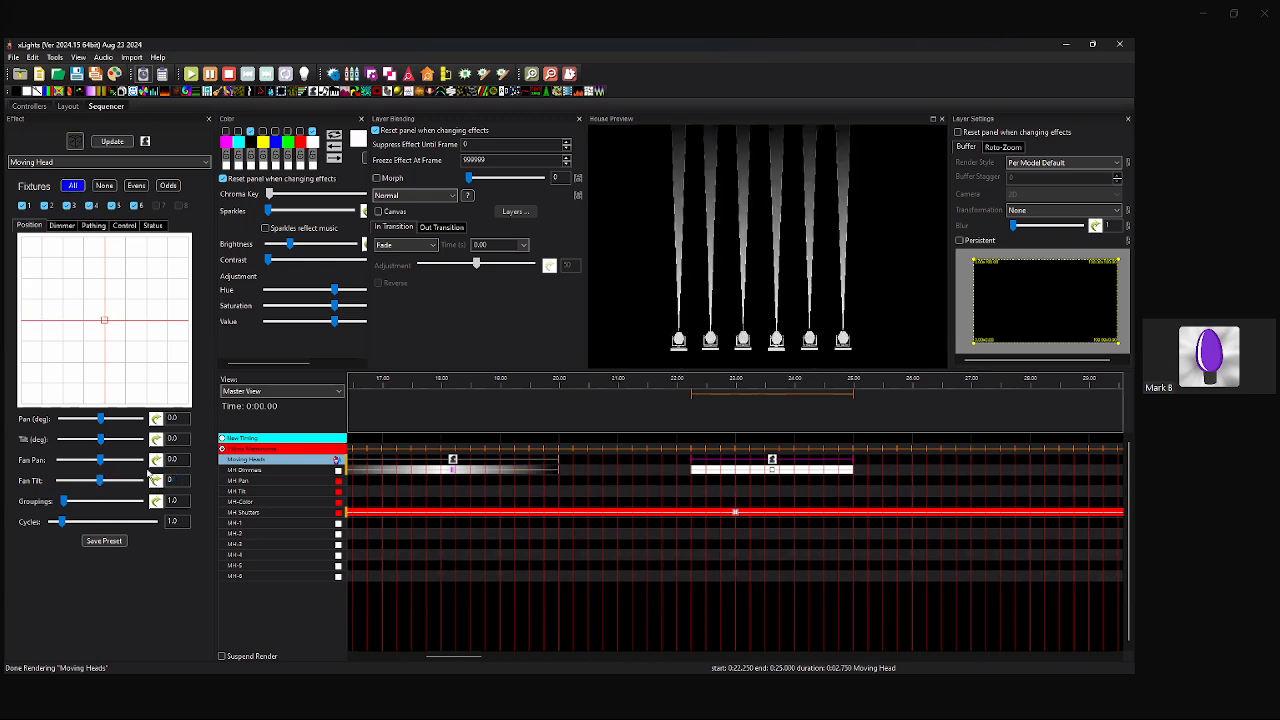
Set Tilt to 75 degrees and raise Fan Pan slightly above 0 for all six fixtures in the 22.25 s effect.
{"action": "left_click_drag", "start_coordinate": [181, 438], "coordinate": [116, 440]}
{"action": "type", "text": "75"}
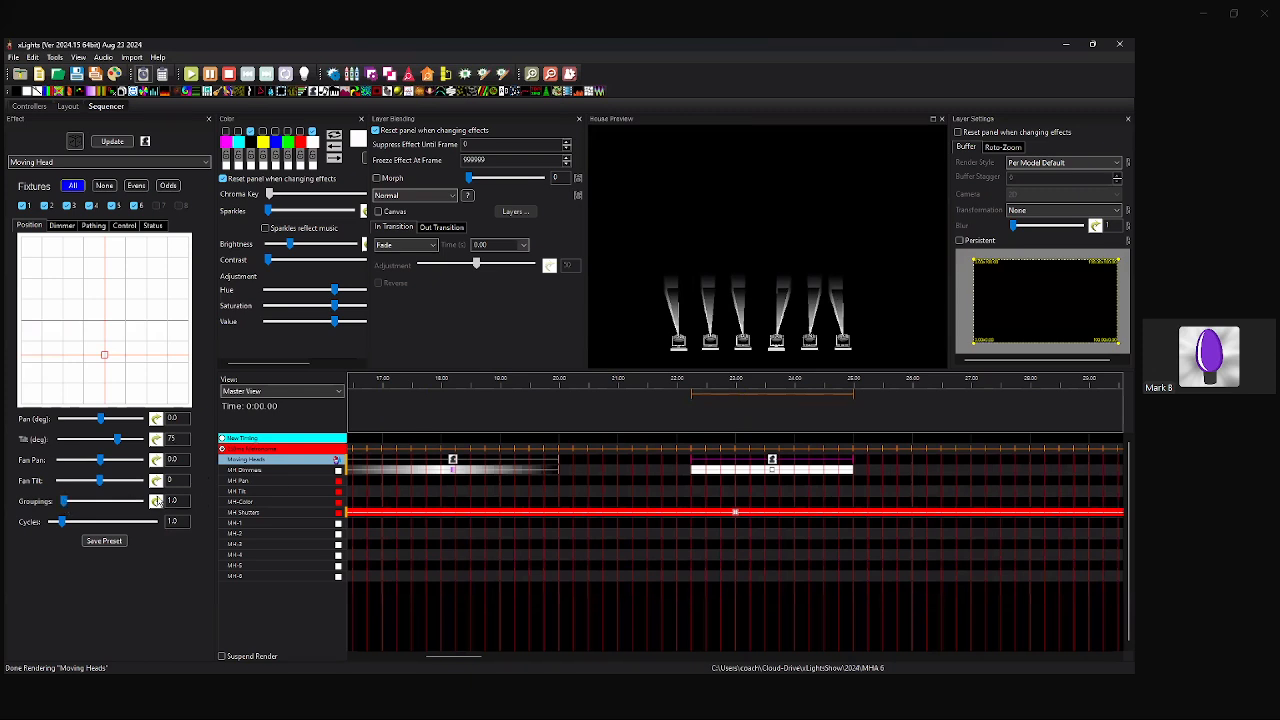
{"action": "left_click_drag", "start_coordinate": [99, 460], "coordinate": [99, 461]}
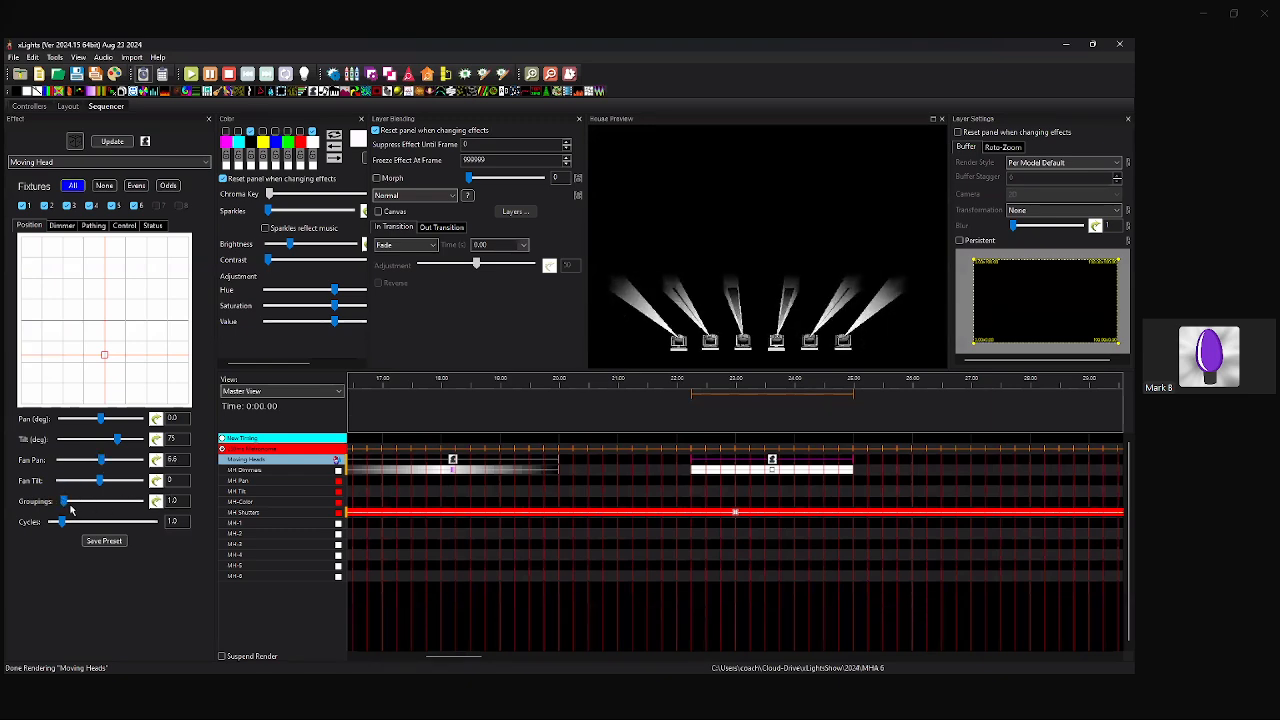
Set Groupings to 2 and Fan Pan to about 25 for all six fixtures in the 22.25 s Moving Head effect.
{"action": "left_click_drag", "start_coordinate": [65, 501], "coordinate": [78, 501]}
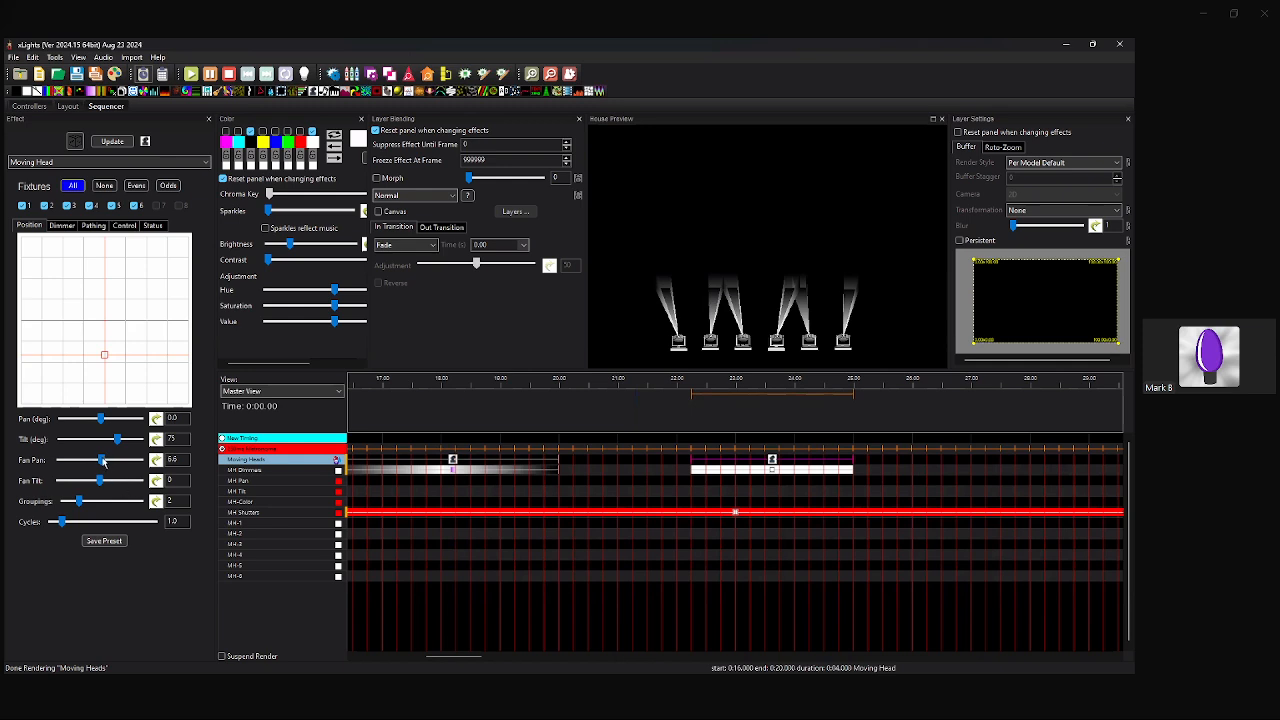
{"action": "left_click_drag", "start_coordinate": [102, 463], "coordinate": [112, 470]}
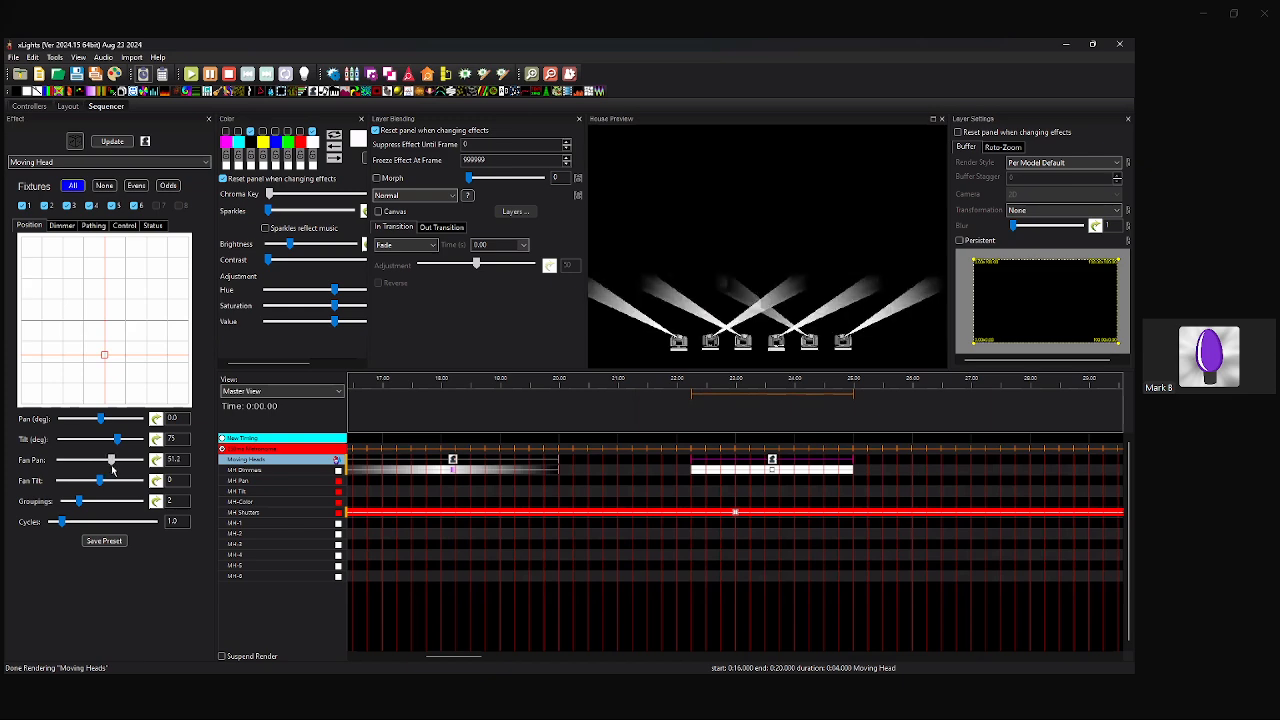
{"action": "left_click_drag", "start_coordinate": [112, 470], "coordinate": [104, 472]}
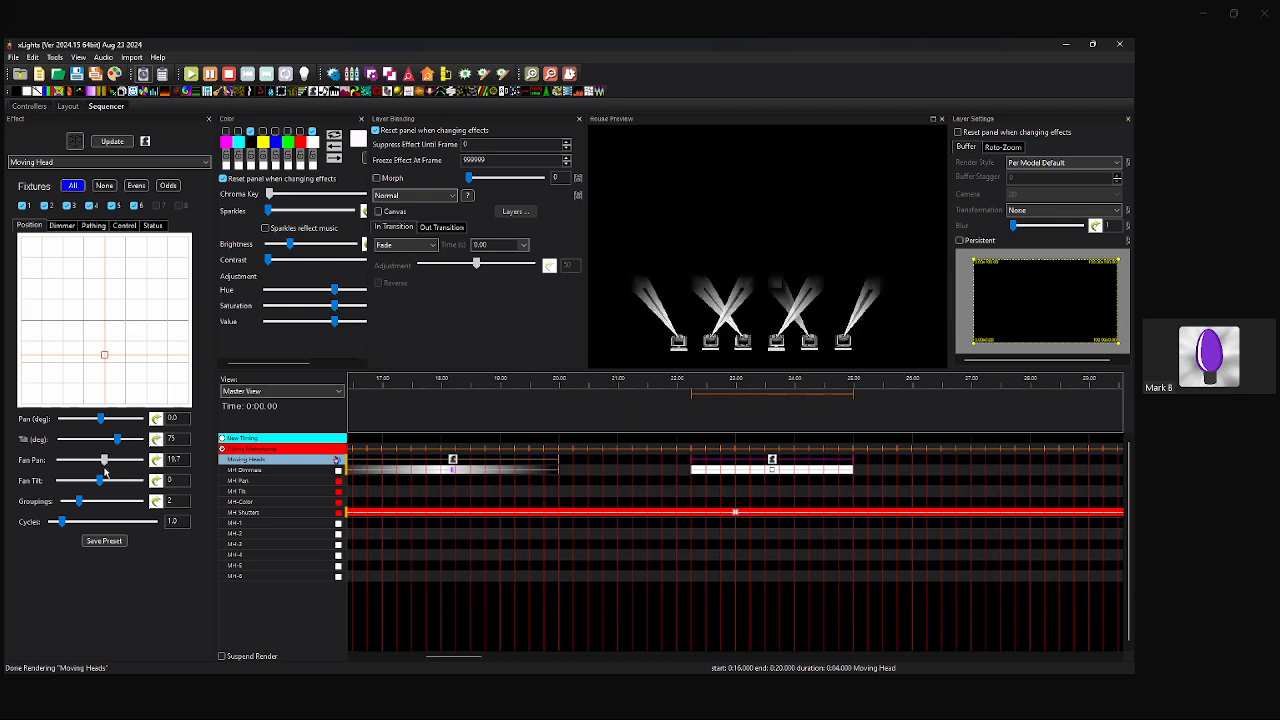
{"action": "left_click_drag", "start_coordinate": [104, 472], "coordinate": [107, 479]}
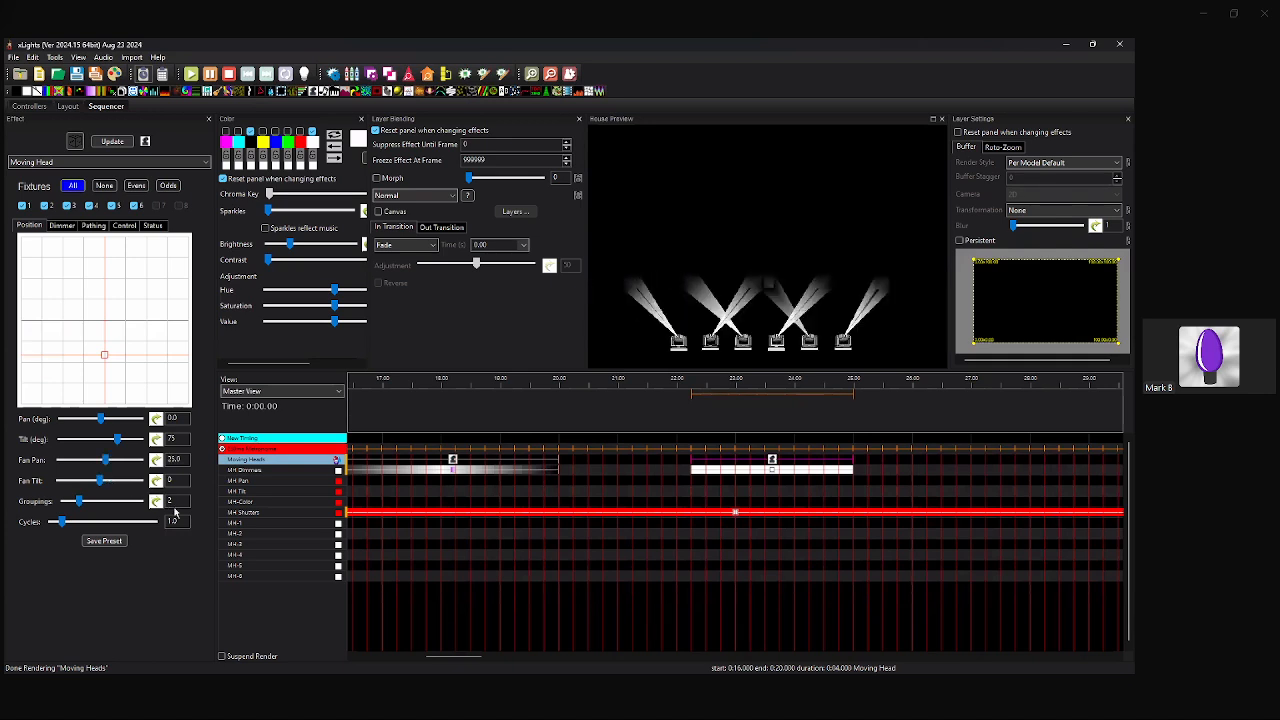
Try Groupings 3 with Fan Pan about 17 on the six fixtures, and return to Groupings 2 with Fan Pan 25.
{"action": "left_click_drag", "start_coordinate": [84, 505], "coordinate": [92, 505]}
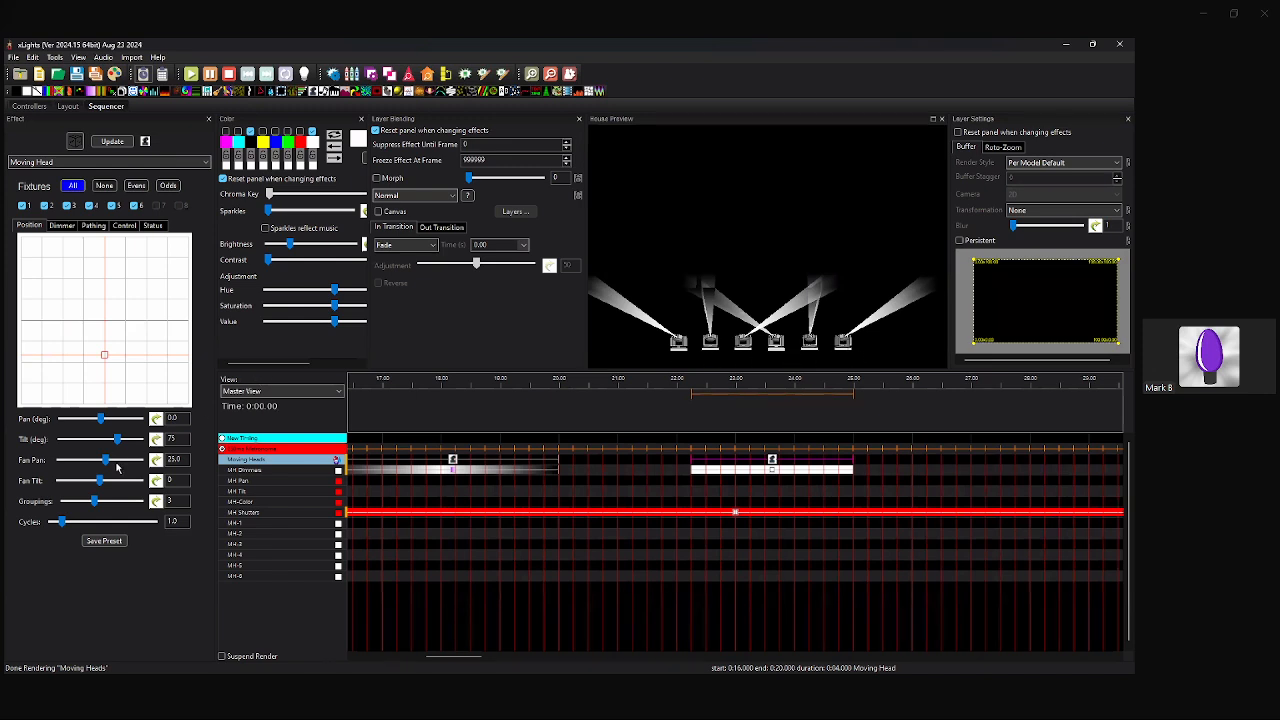
{"action": "left_click_drag", "start_coordinate": [104, 462], "coordinate": [102, 463]}
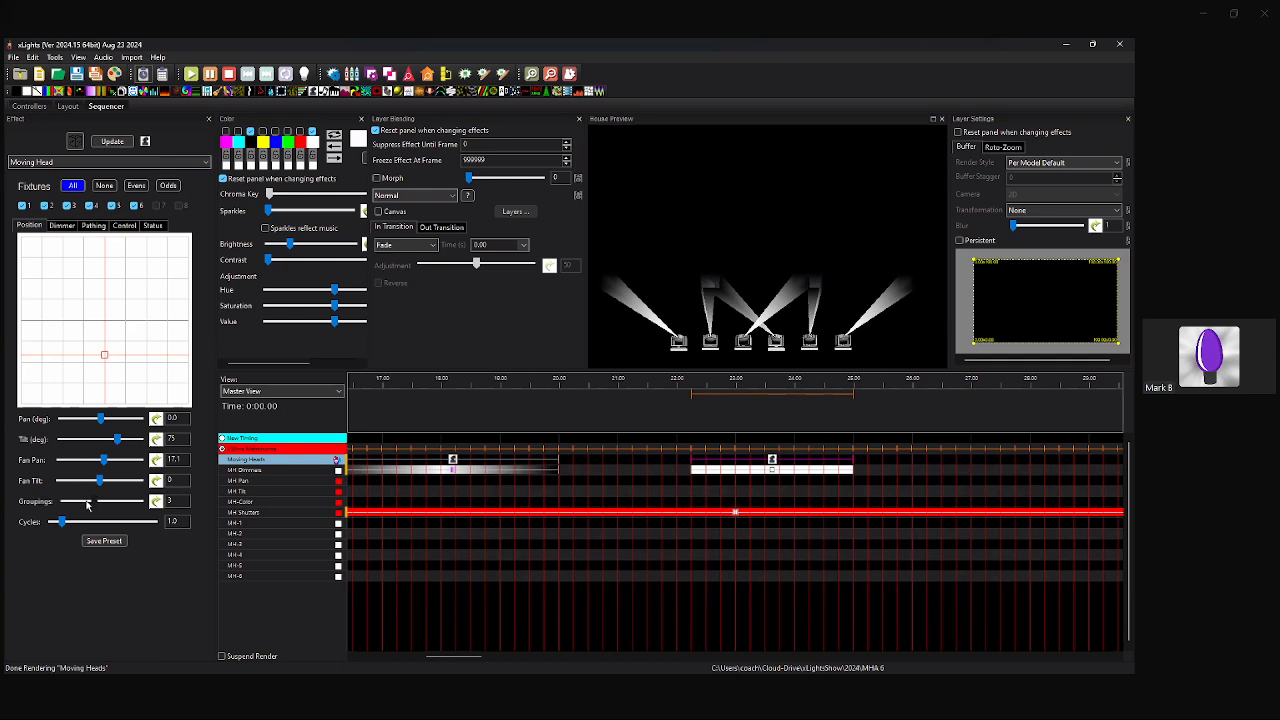
{"action": "left_click_drag", "start_coordinate": [87, 505], "coordinate": [78, 505]}
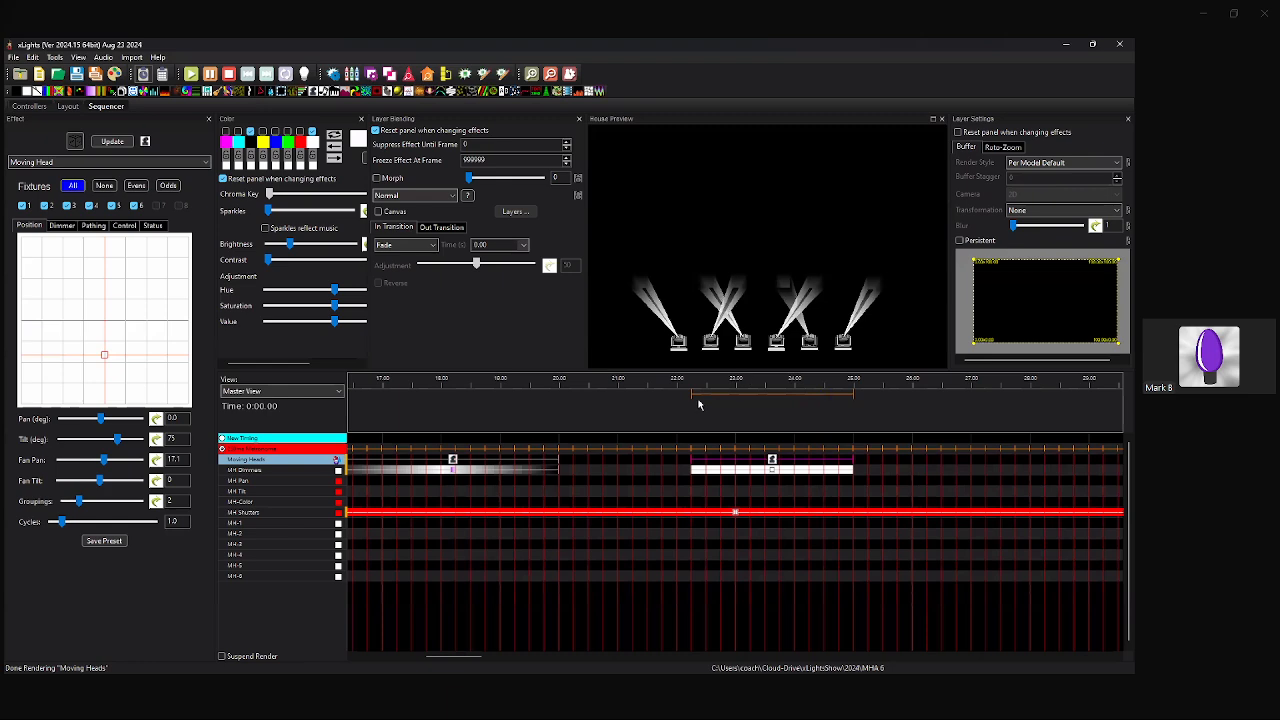
{"action": "left_click", "coordinate": [113, 462]}
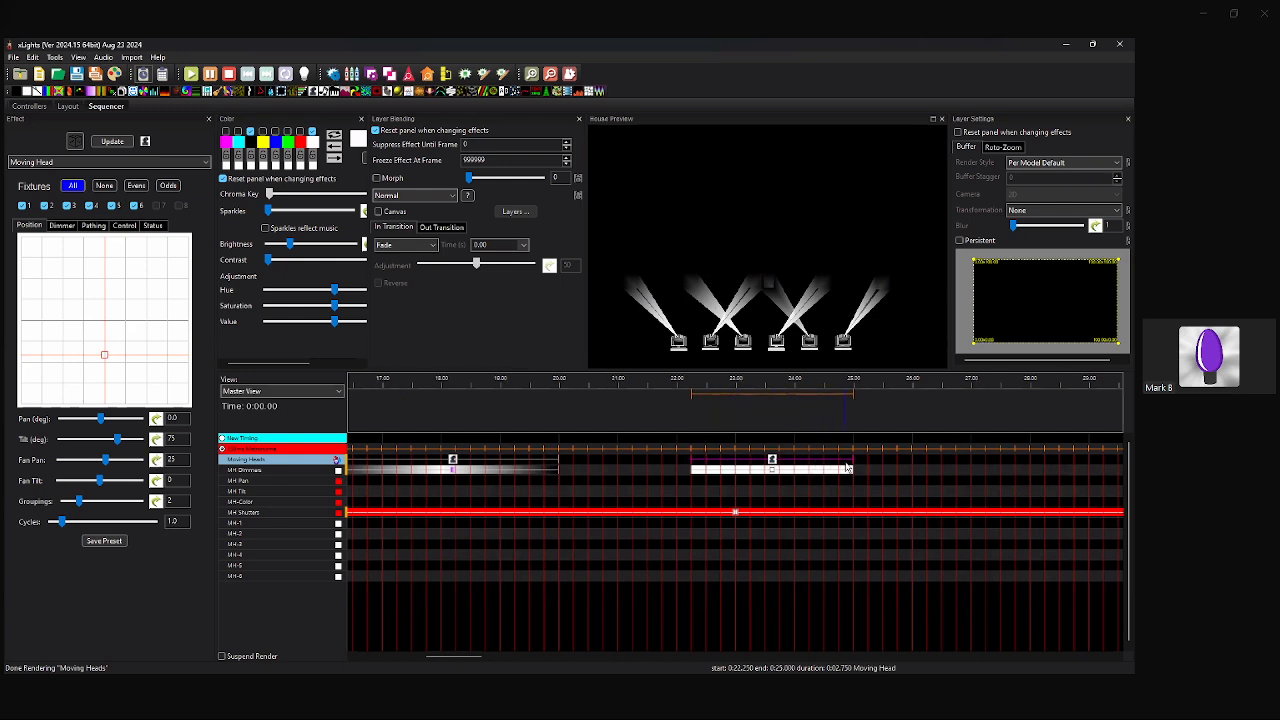
Extend the Moving Head and dimmer effects to 25.25 s and give Fan Pan a Saw Tooth curve from 25 to -25 with 6 cycles.
{"action": "left_click_drag", "start_coordinate": [847, 467], "coordinate": [868, 470]}
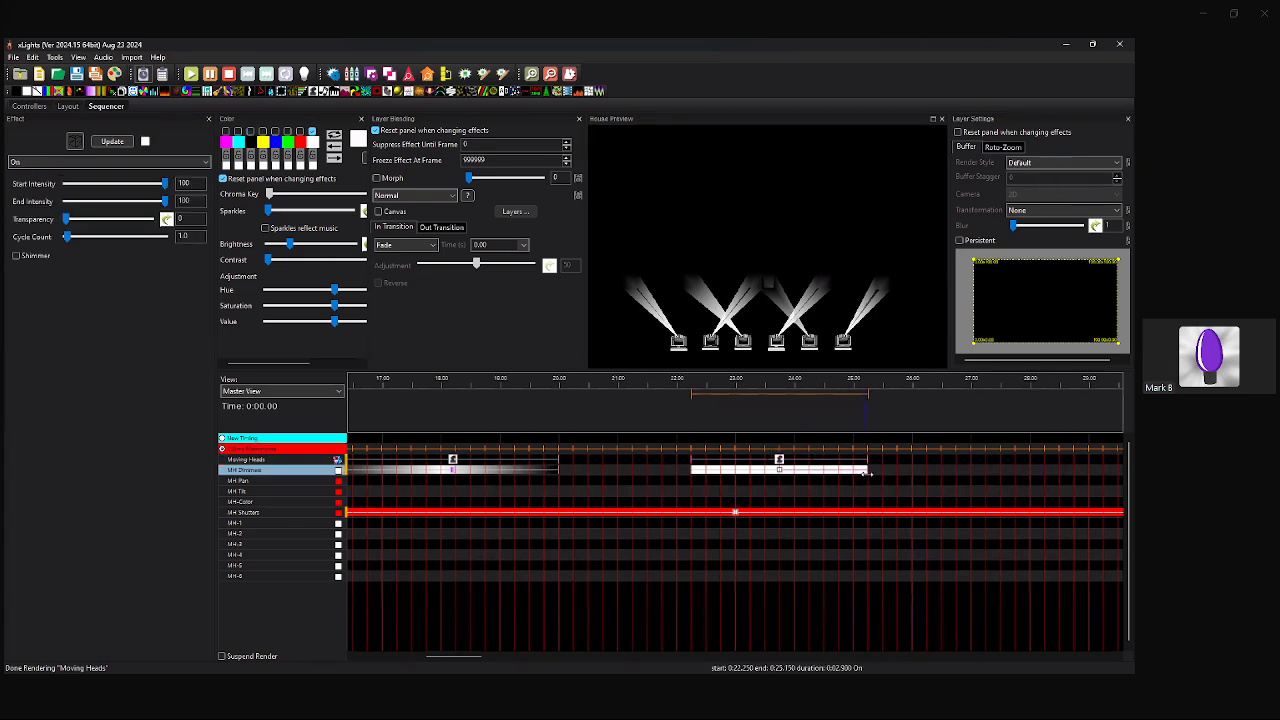
{"action": "left_click", "coordinate": [790, 460]}
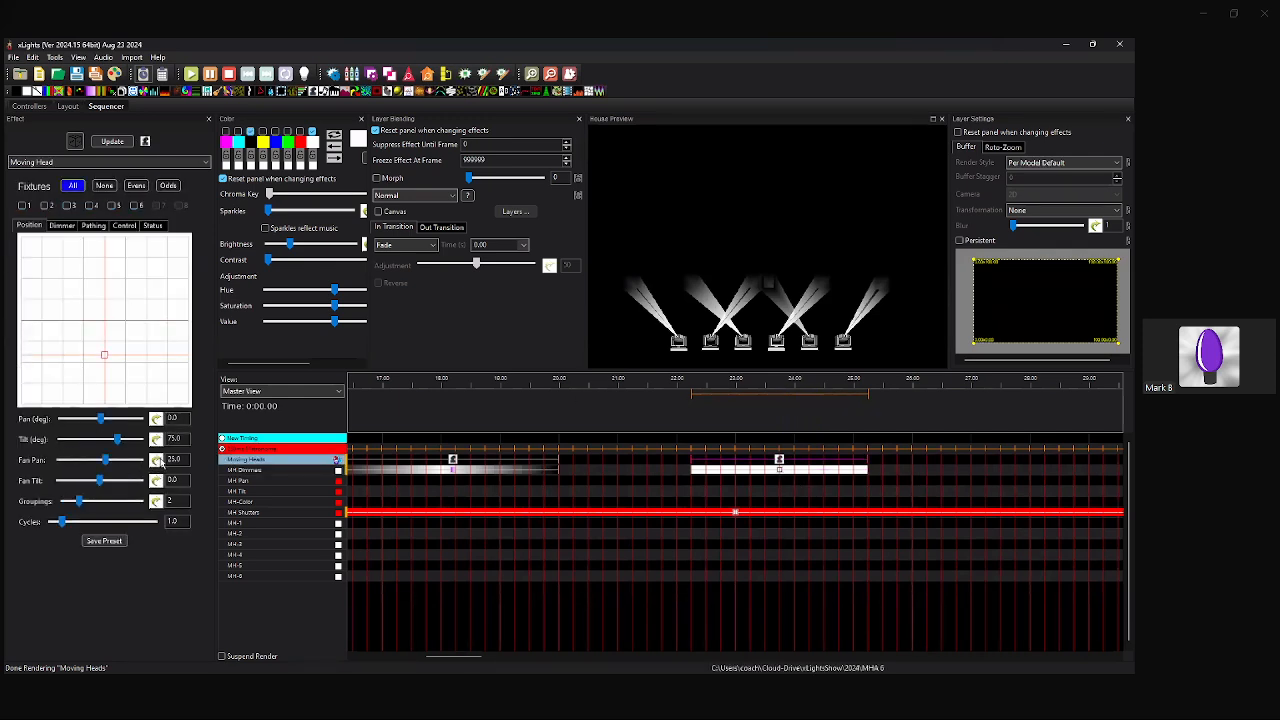
{"action": "left_click", "coordinate": [156, 460]}
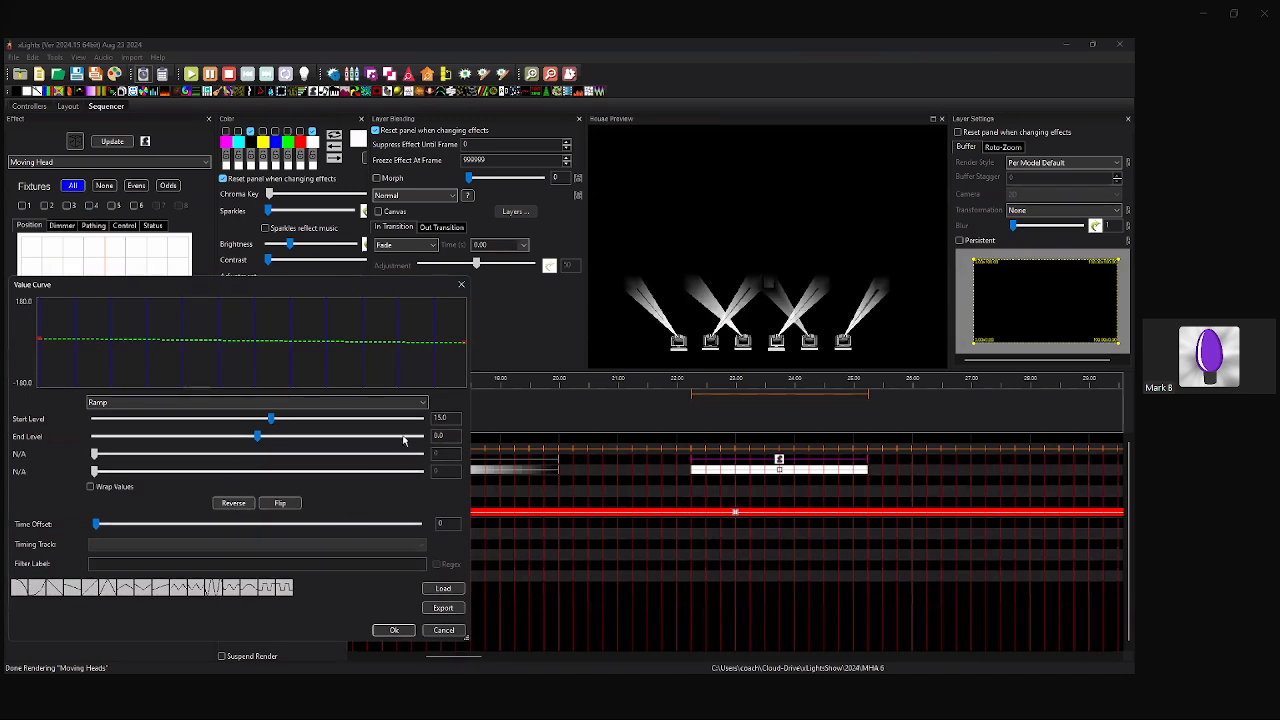
{"action": "left_click", "coordinate": [418, 403]}
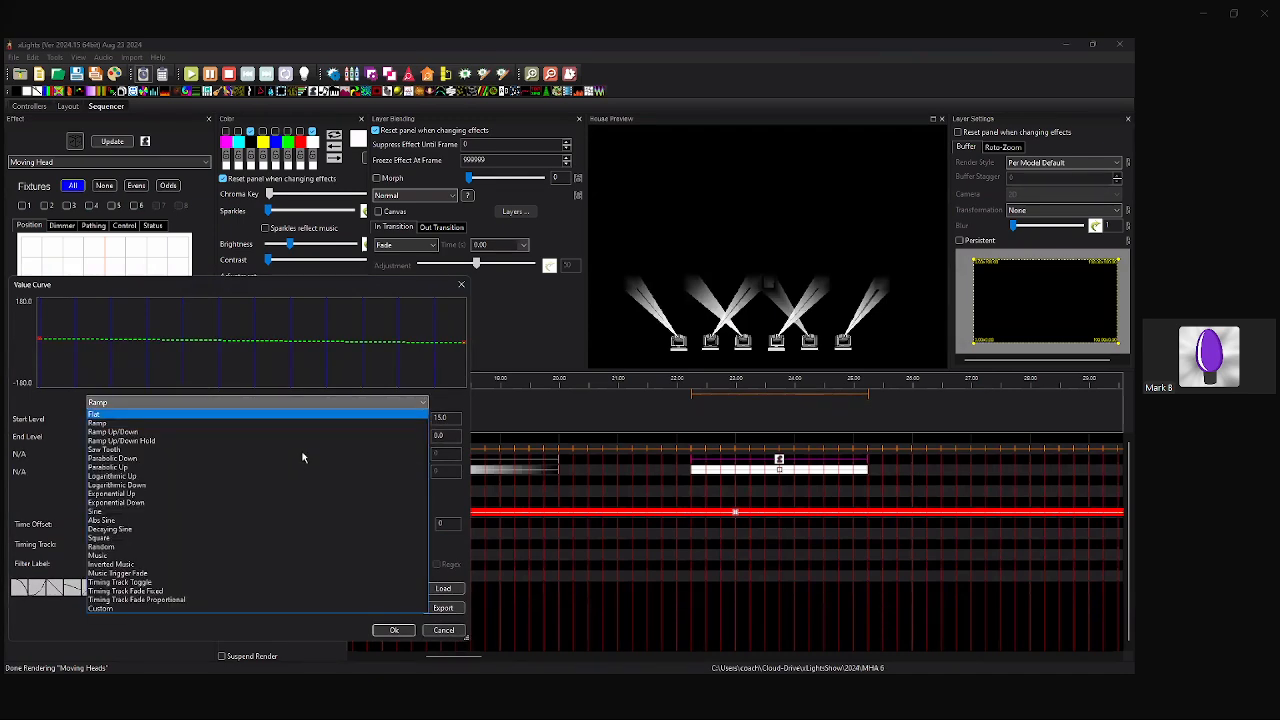
{"action": "left_click", "coordinate": [240, 456]}
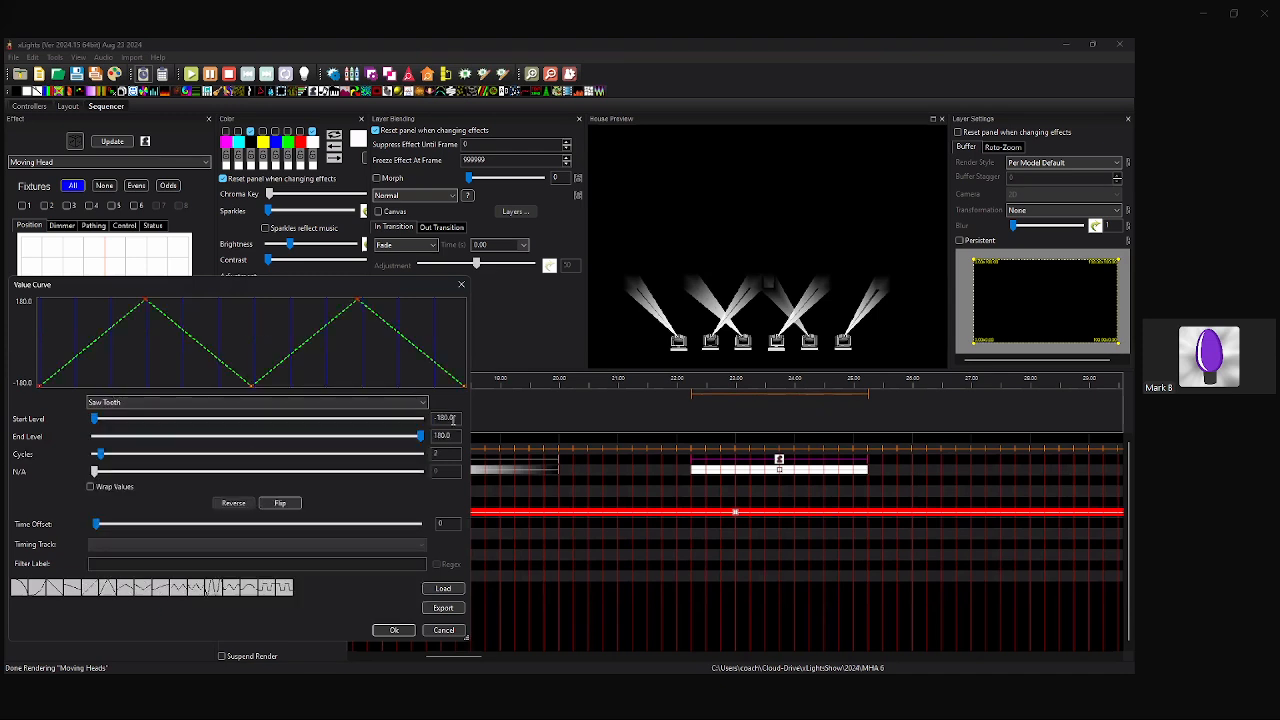
{"action": "type", "text": "250"}
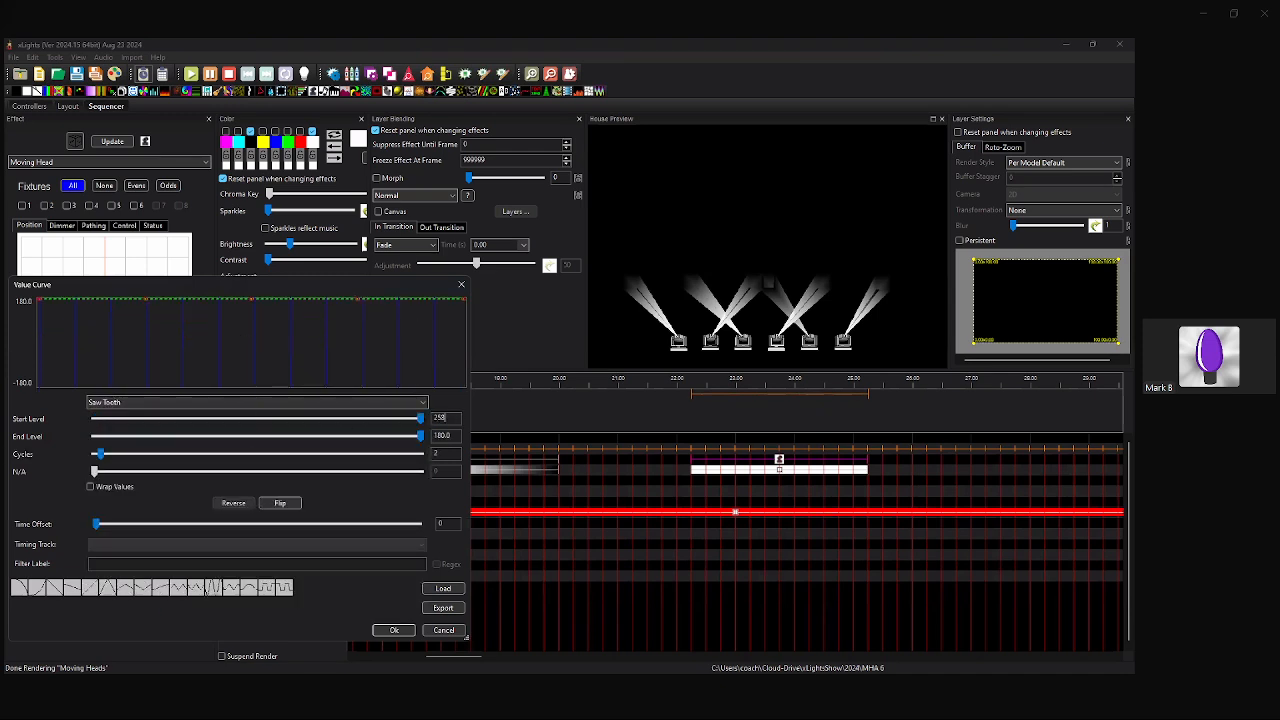
{"action": "key", "text": "BackSpace"}
{"action": "key", "text": "Tab"}
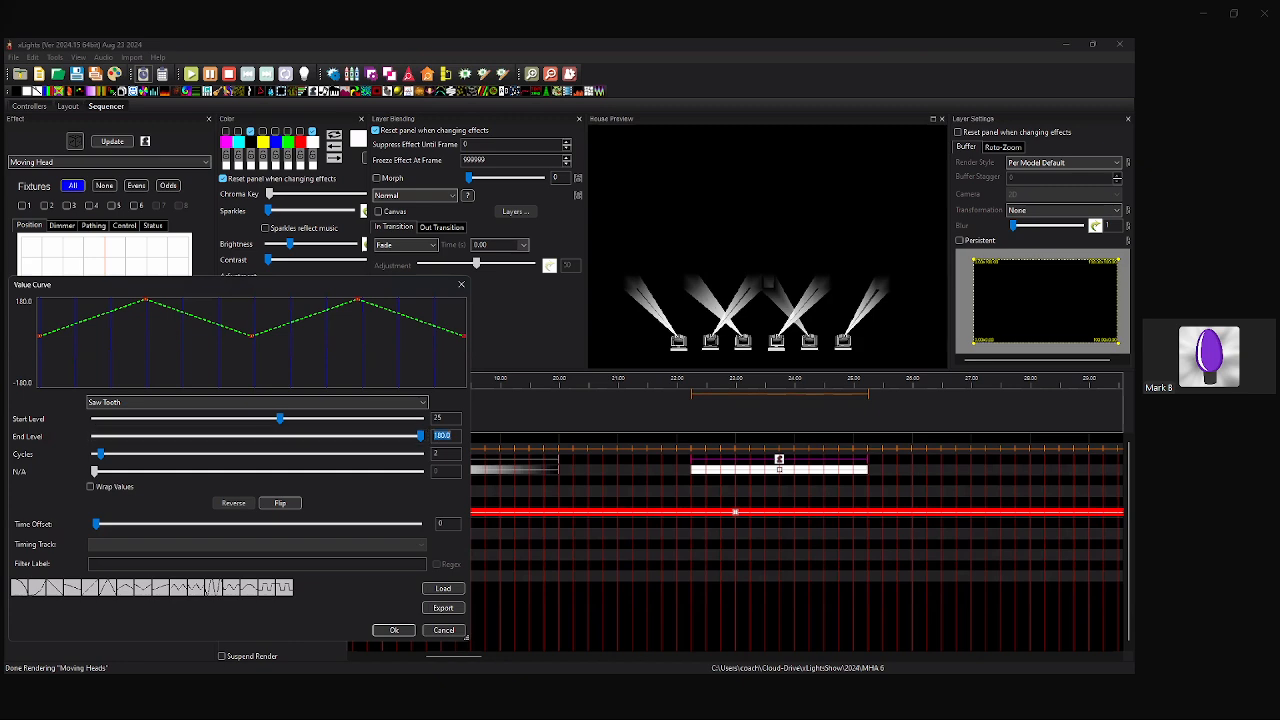
{"action": "type", "text": "-25"}
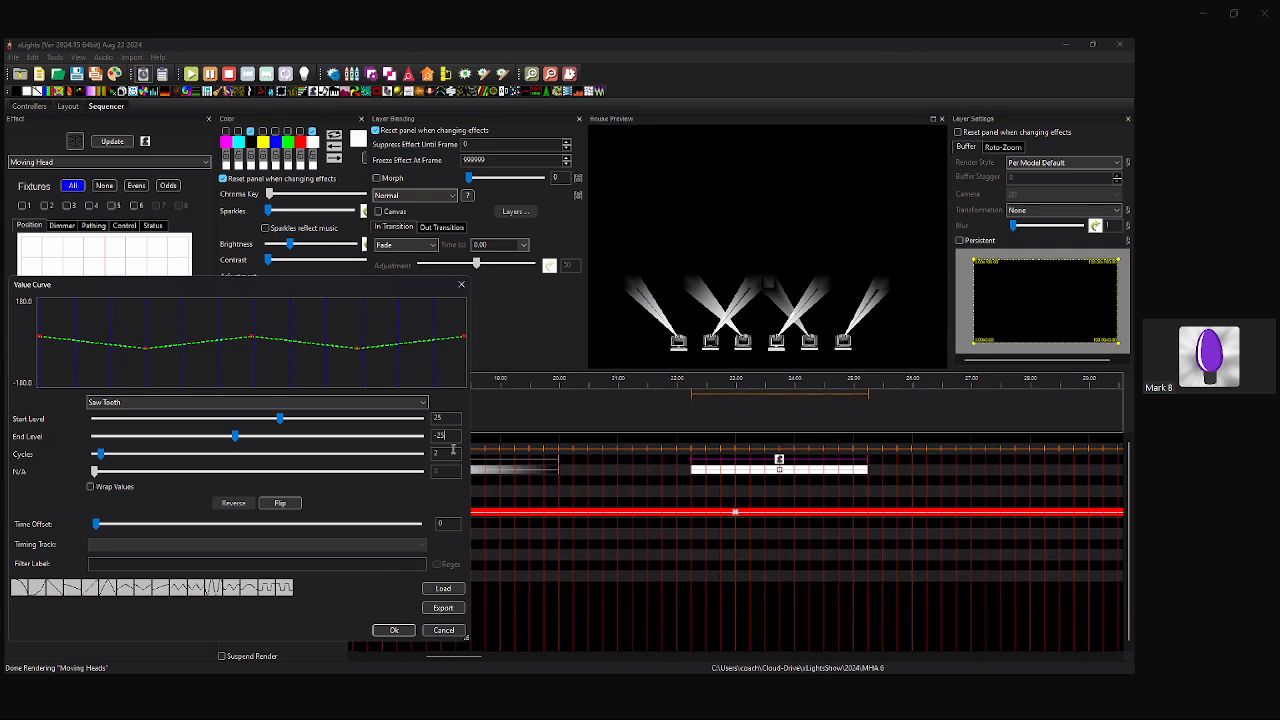
{"action": "type", "text": "6"}
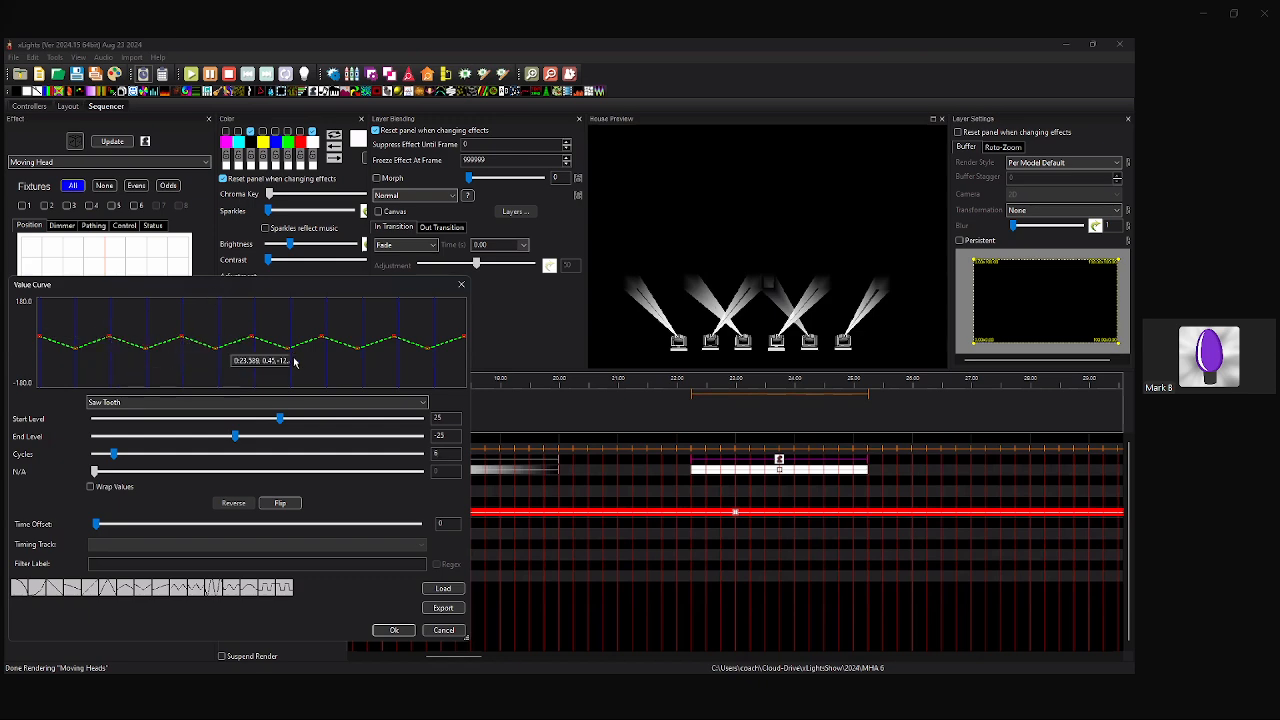
{"action": "left_click", "coordinate": [395, 630]}
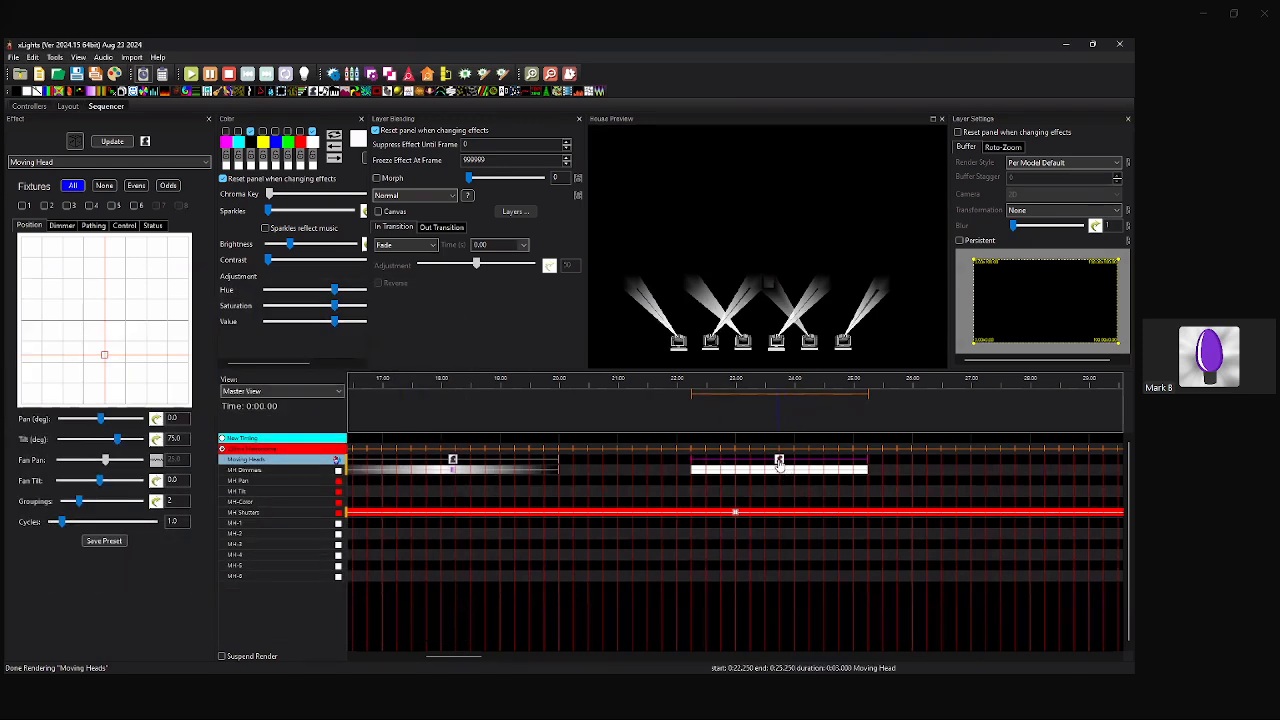
Place a copy of the Moving Head effect in the empty gap from 20 to 22.25 s on the Moving Heads row.
{"action": "left_click", "coordinate": [71, 187]}
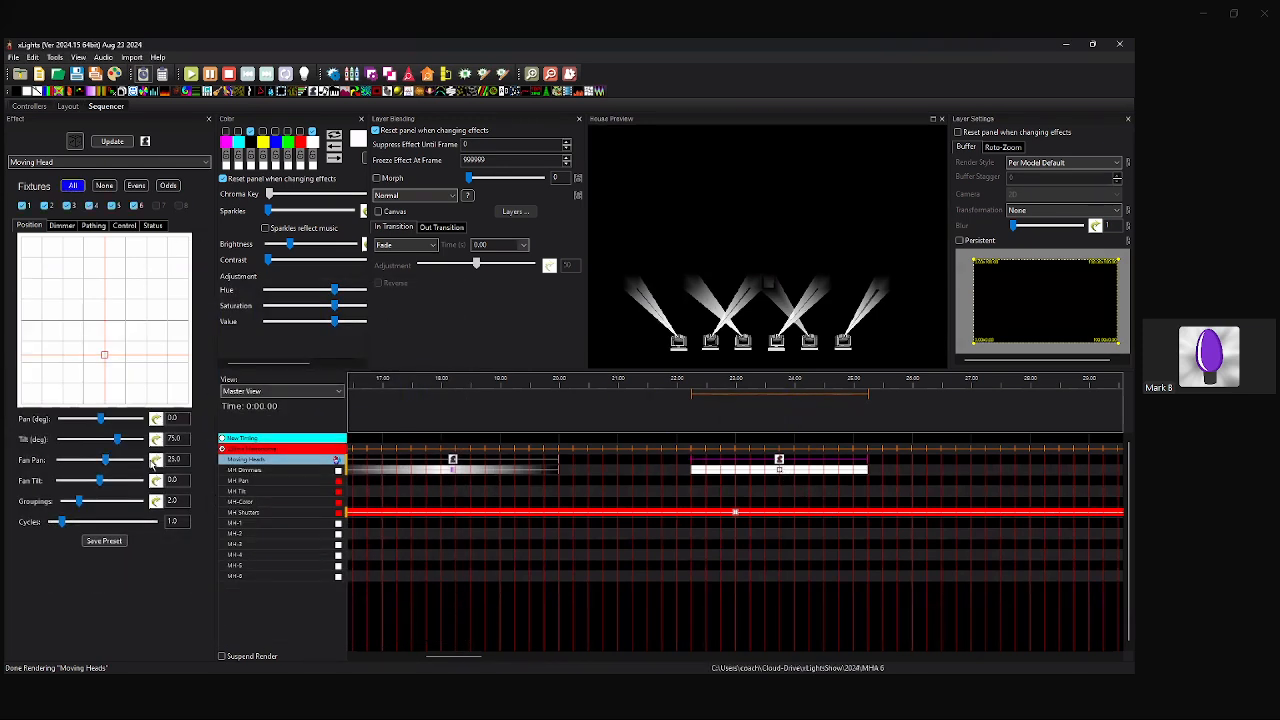
{"action": "right_click", "coordinate": [784, 460]}
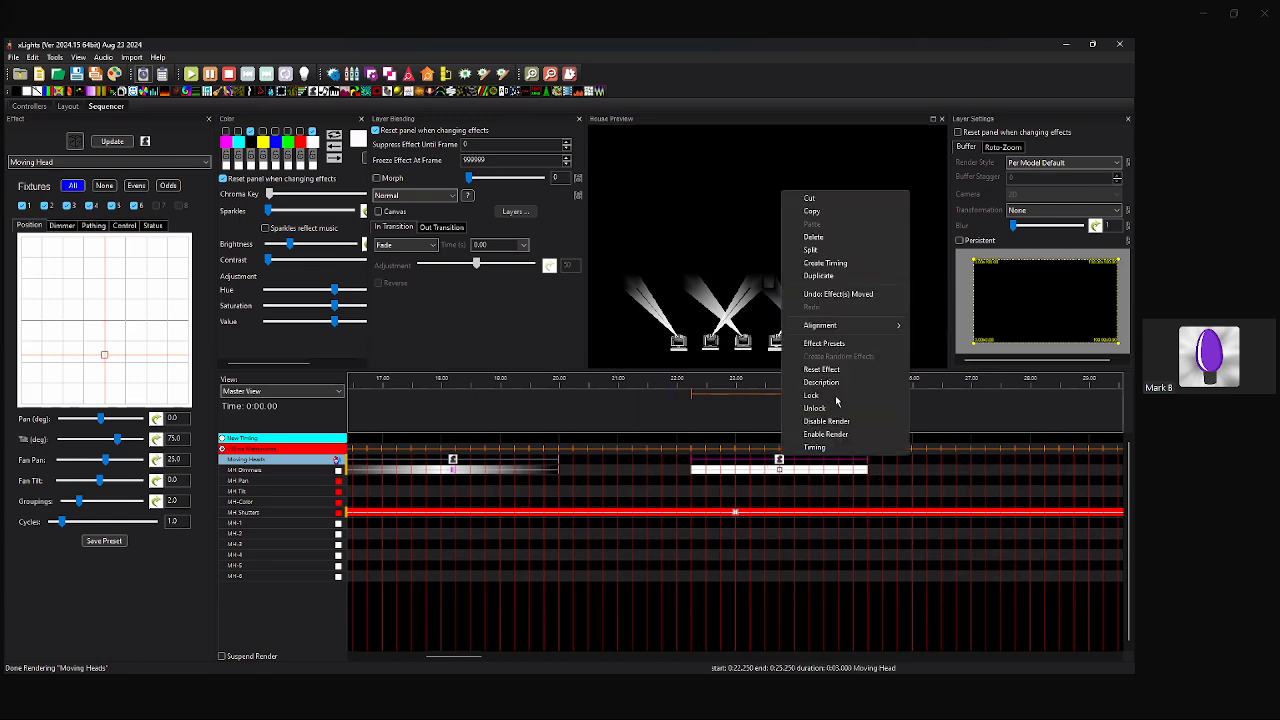
{"action": "left_click", "coordinate": [818, 275]}
{"action": "left_click_drag", "start_coordinate": [691, 459], "coordinate": [558, 459]}
Apply the 6-cycle Saw Tooth Fan Pan curve to all six fixtures in the Moving Head effect starting at 22.25 s.
{"action": "left_click", "coordinate": [779, 463]}
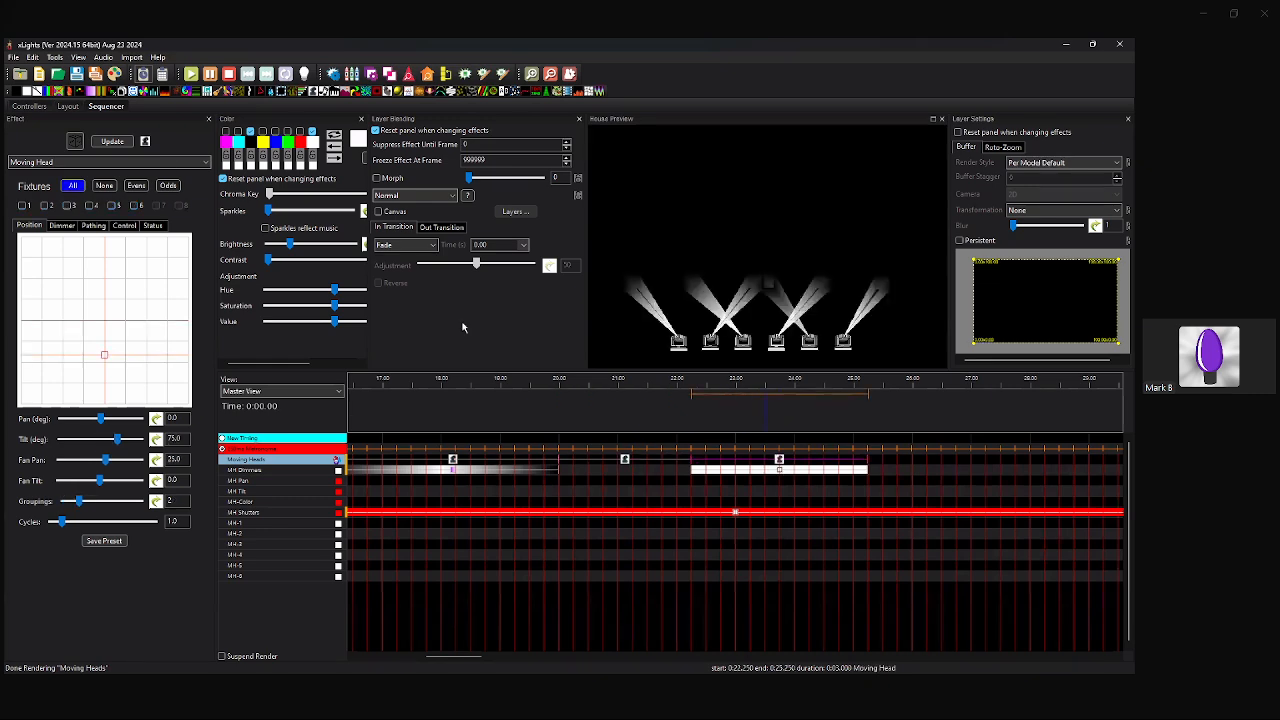
{"action": "left_click", "coordinate": [75, 186]}
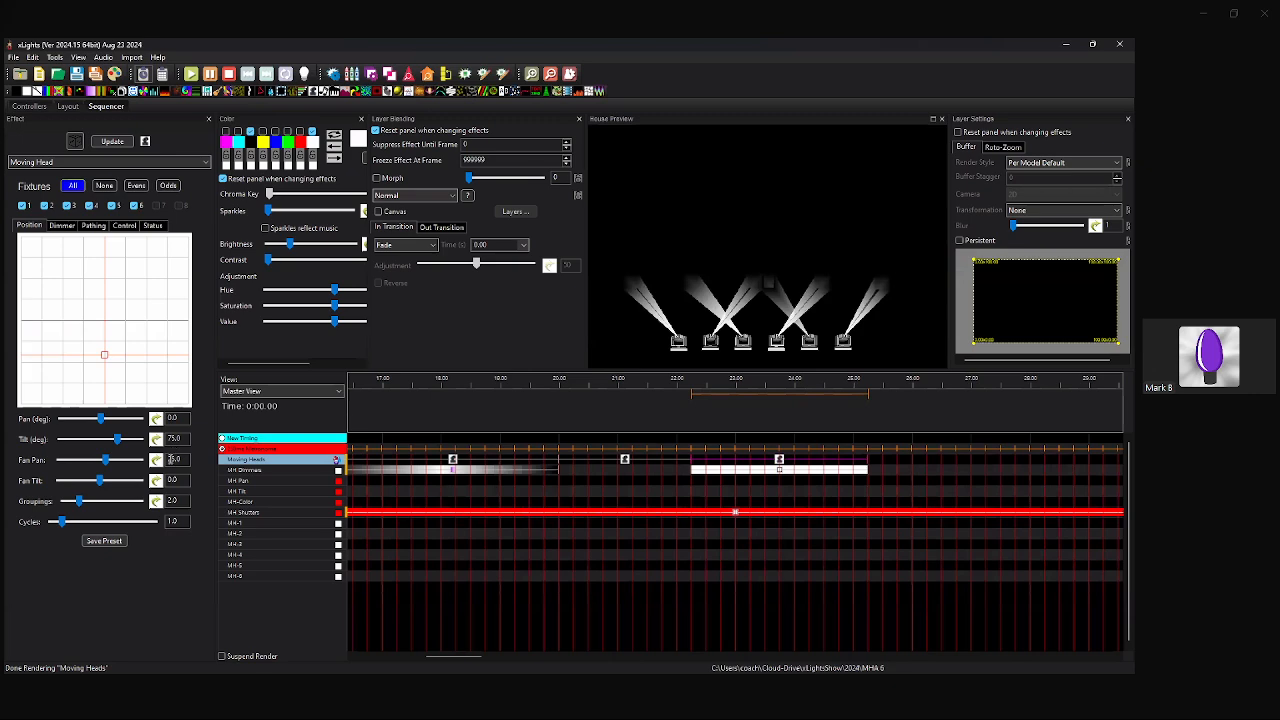
{"action": "left_click", "coordinate": [155, 461]}
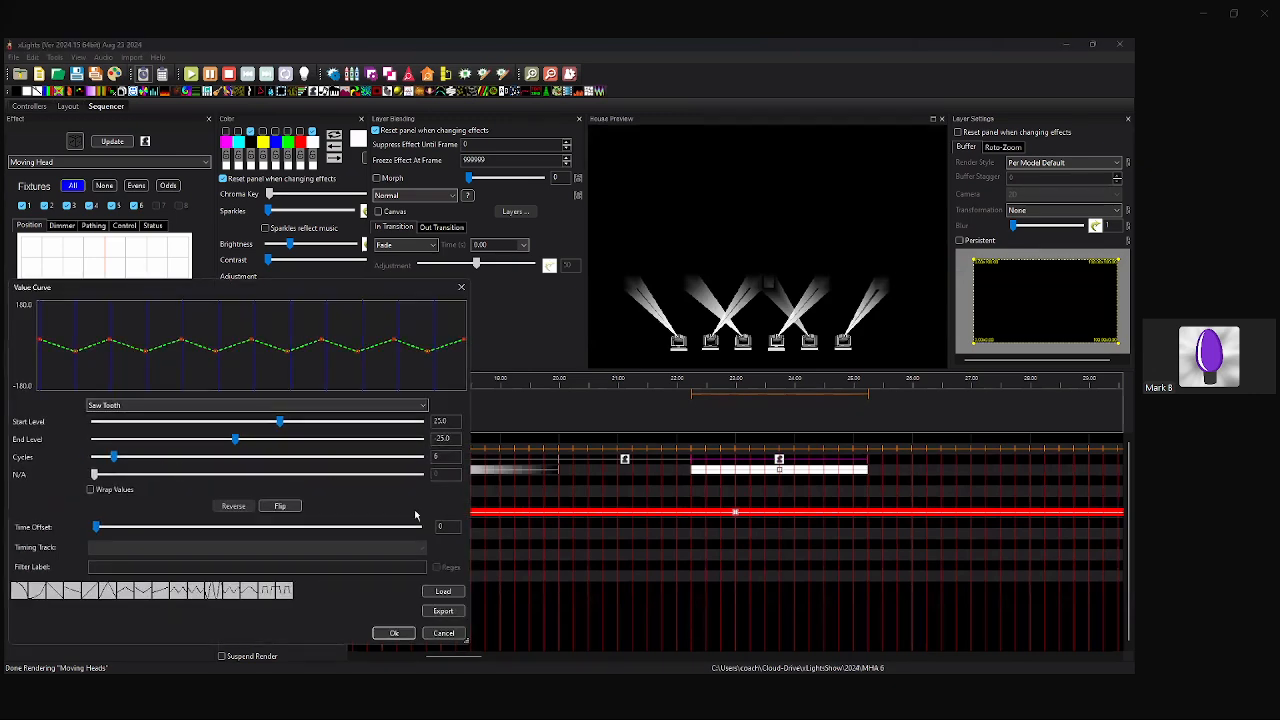
{"action": "left_click", "coordinate": [395, 633]}
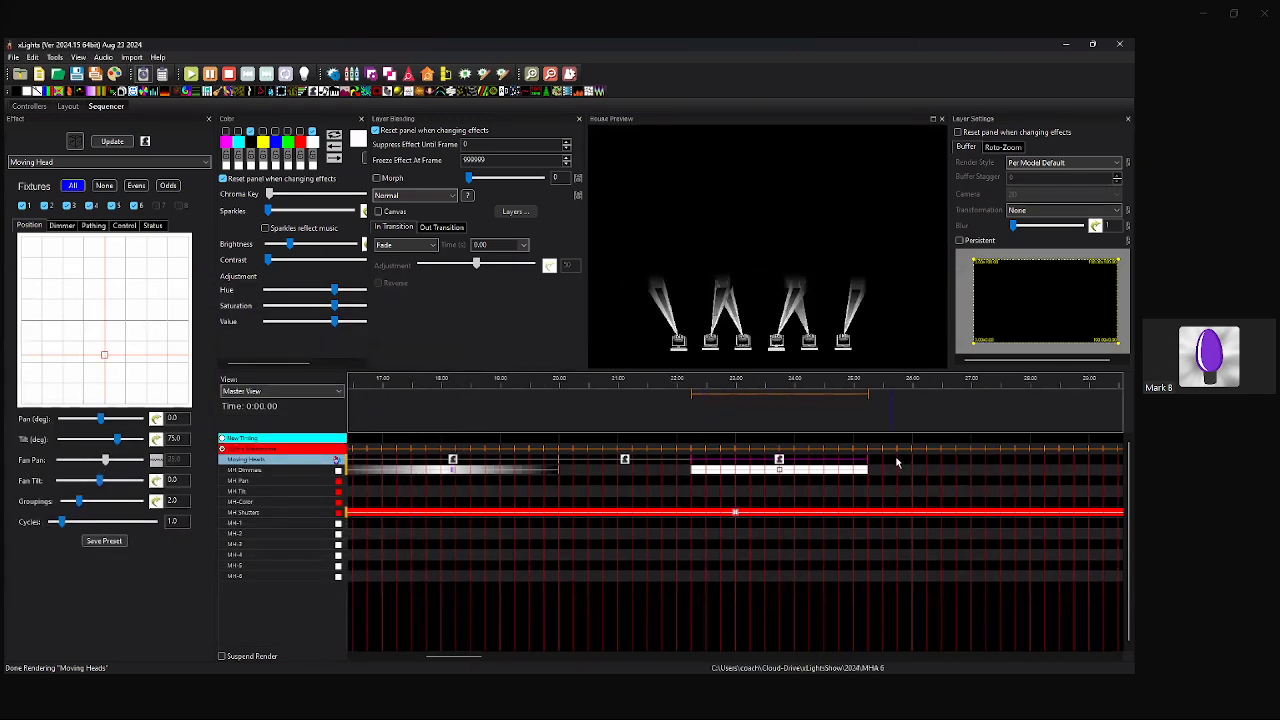
Lengthen the Moving Head effect and the dimmer effect below it so that both end at 28.5 s.
{"action": "left_click_drag", "start_coordinate": [868, 463], "coordinate": [1012, 469]}
{"action": "left_click_drag", "start_coordinate": [868, 469], "coordinate": [1014, 470]}
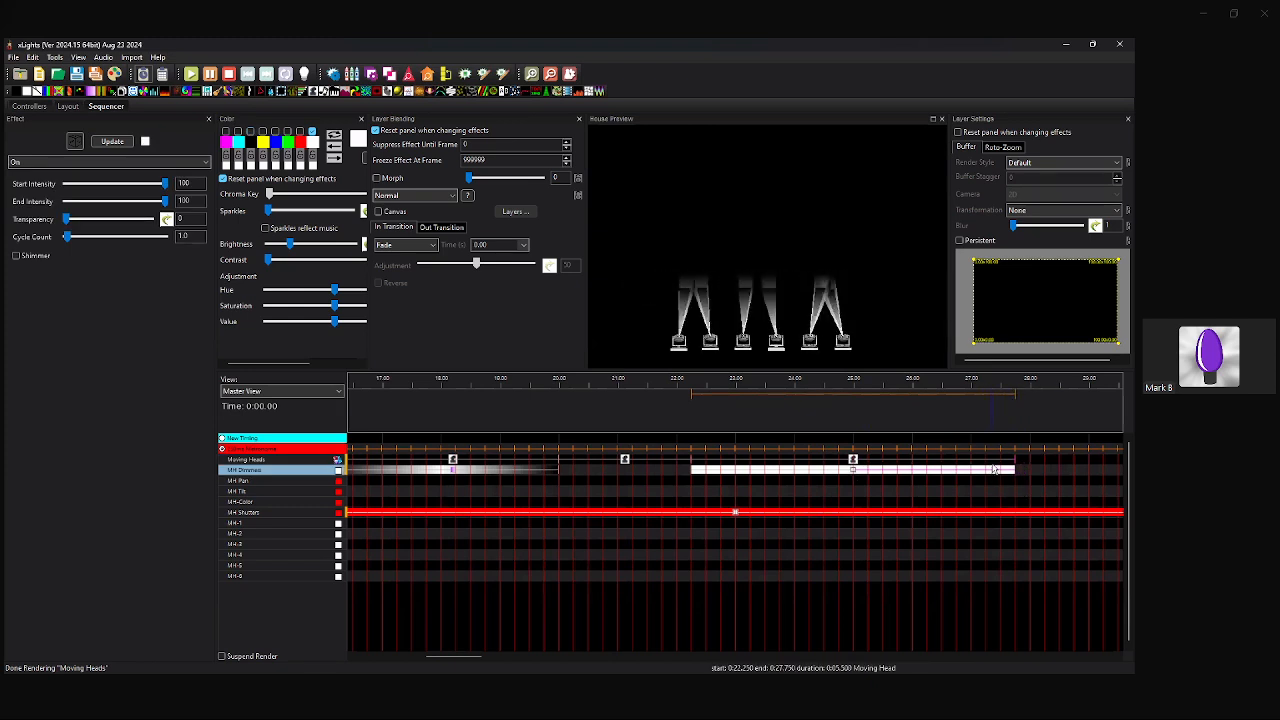
{"action": "left_click_drag", "start_coordinate": [1014, 460], "coordinate": [1059, 470]}
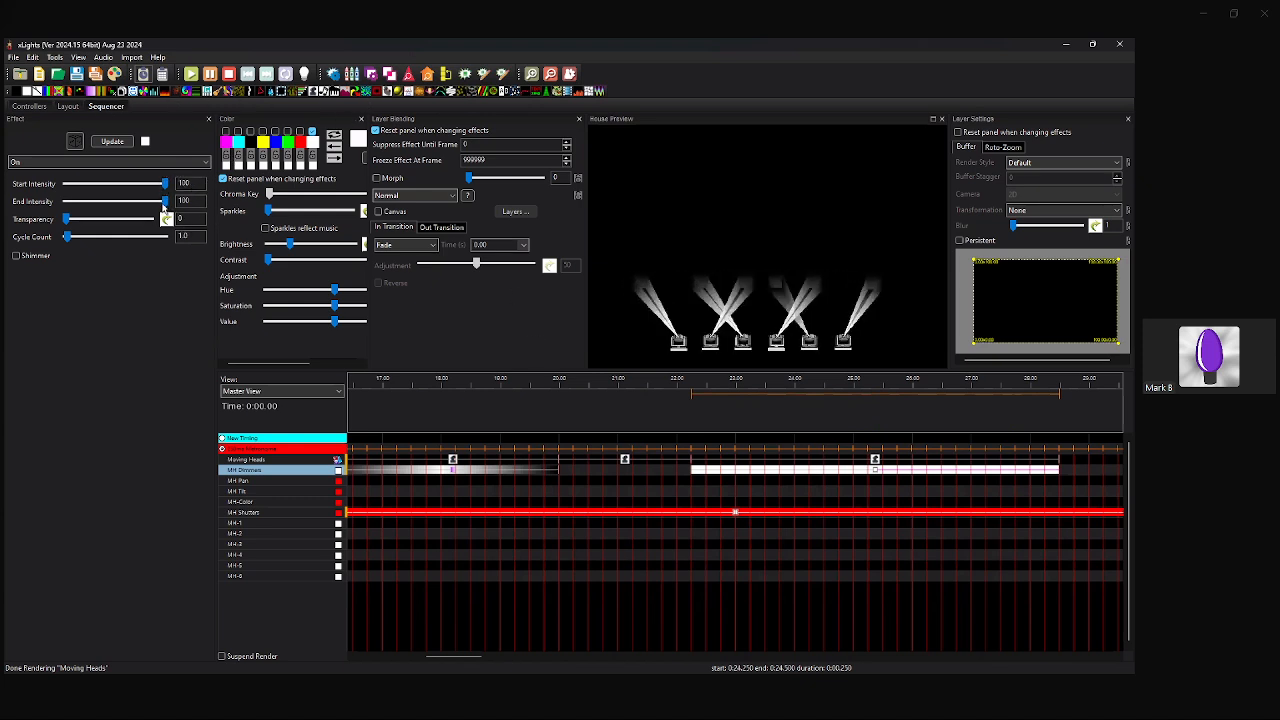
Make the 22.25 to 28.5 s dimmer effect fade repeatedly with End Intensity 0 and Cycle Count 12.
{"action": "left_click_drag", "start_coordinate": [165, 201], "coordinate": [40, 207]}
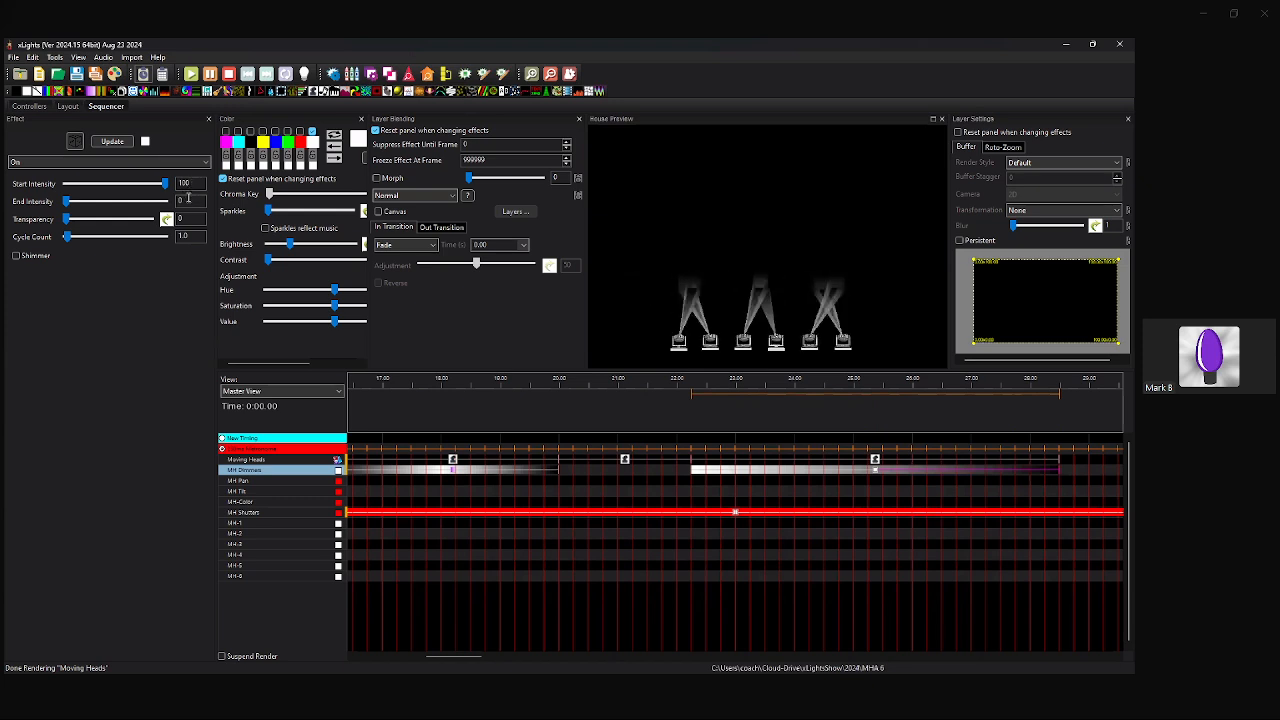
{"action": "left_click_drag", "start_coordinate": [203, 240], "coordinate": [159, 241]}
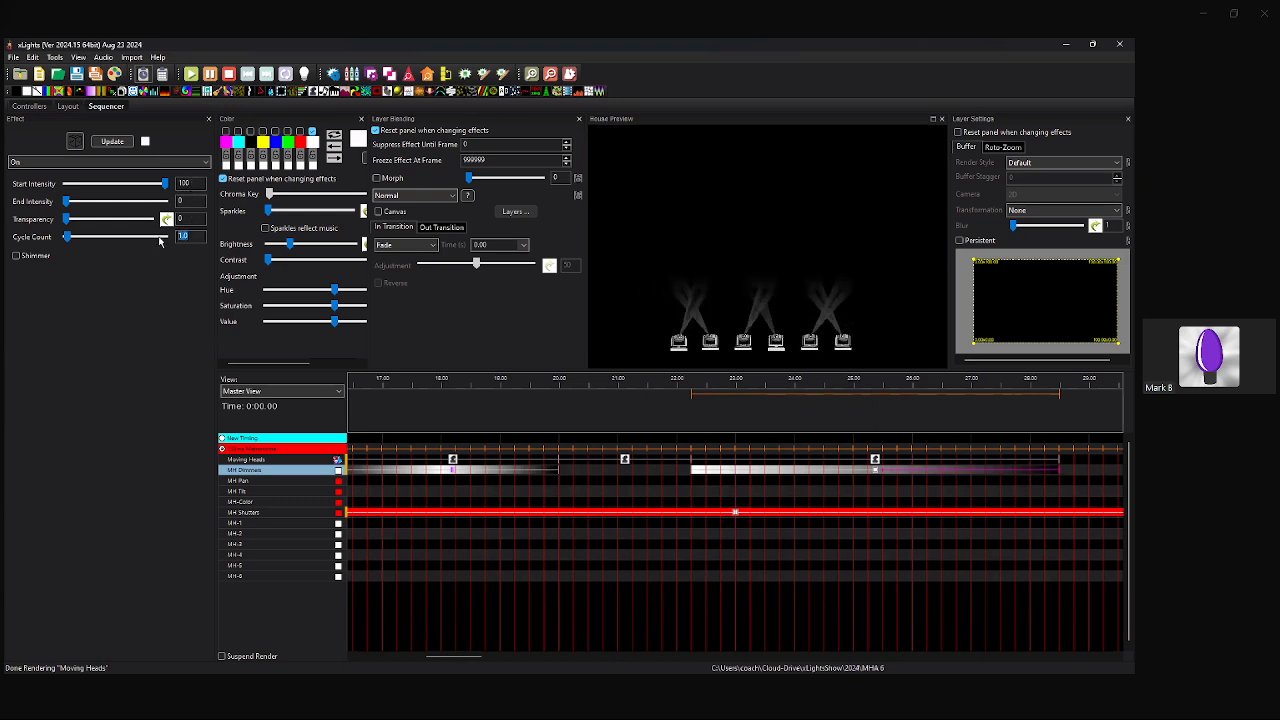
{"action": "type", "text": "15"}
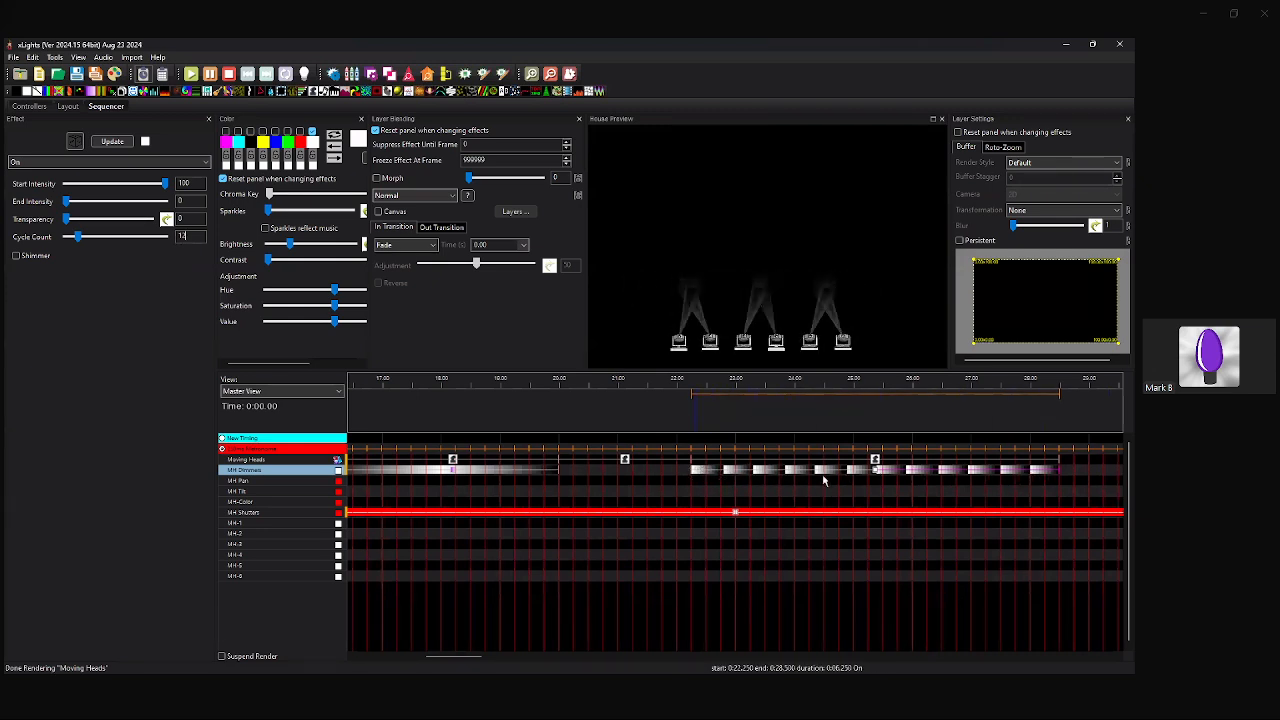
Add a new Moving Head effect on the Moving Heads row from about 32 to 34.75 s.
{"action": "left_click", "coordinate": [782, 404]}
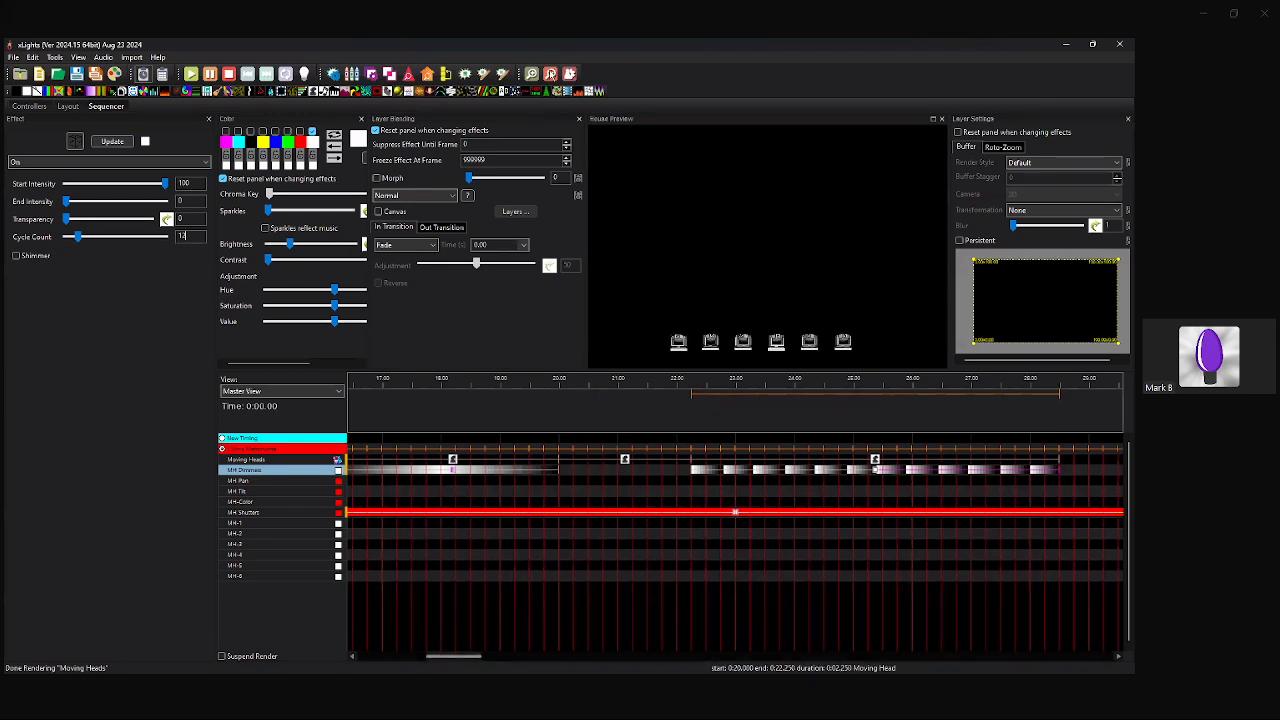
{"action": "left_click", "coordinate": [550, 74]}
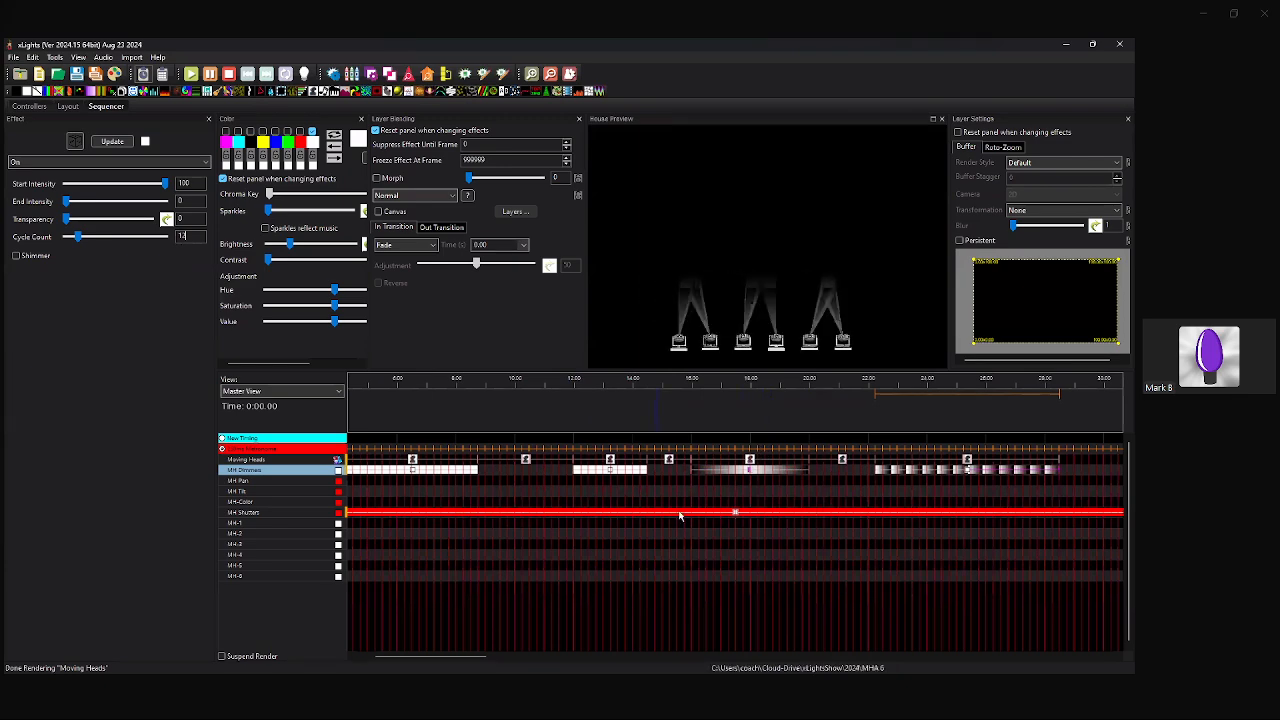
{"action": "left_click_drag", "start_coordinate": [487, 662], "coordinate": [557, 666]}
{"action": "left_click", "coordinate": [642, 409]}
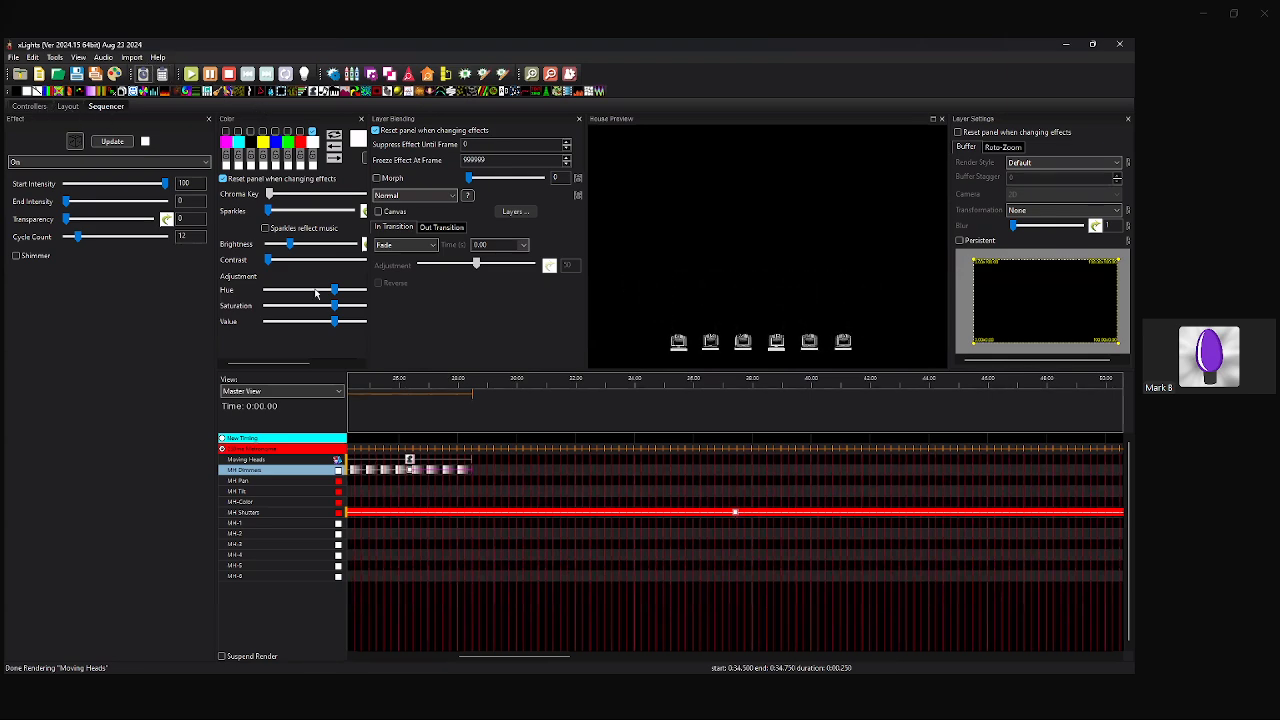
{"action": "left_click", "coordinate": [468, 481]}
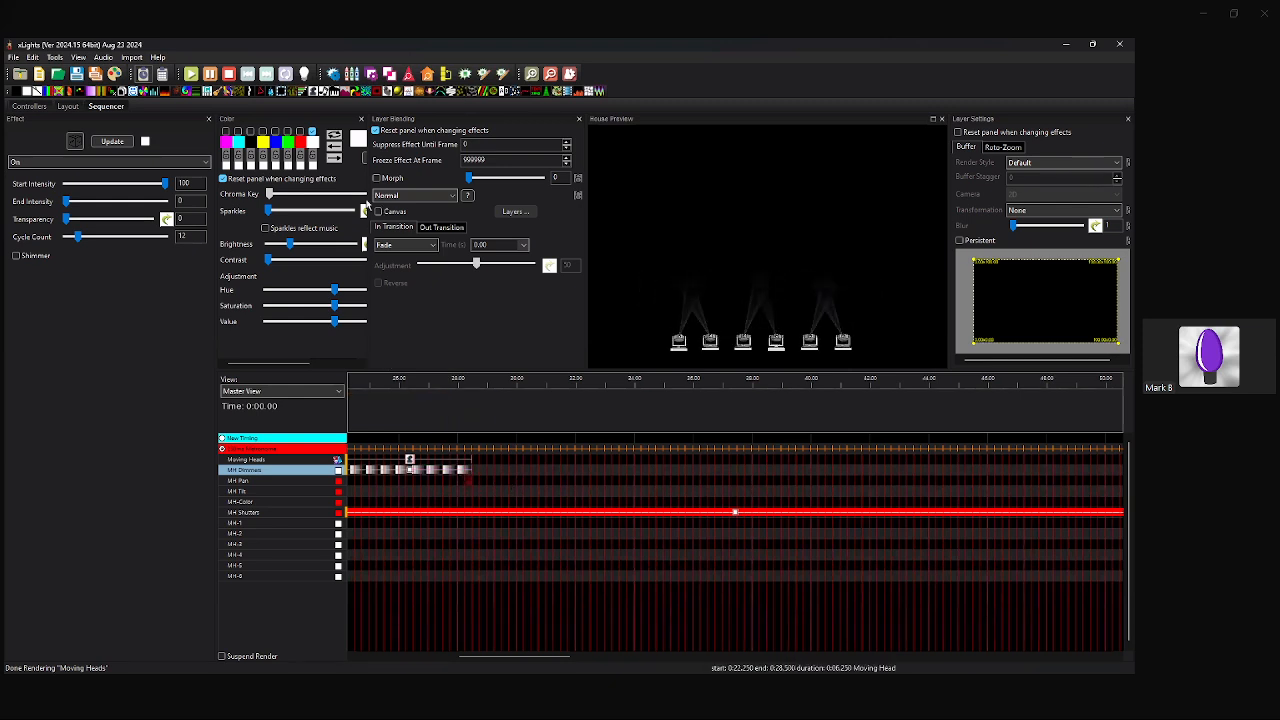
{"action": "left_click_drag", "start_coordinate": [313, 92], "coordinate": [661, 470]}
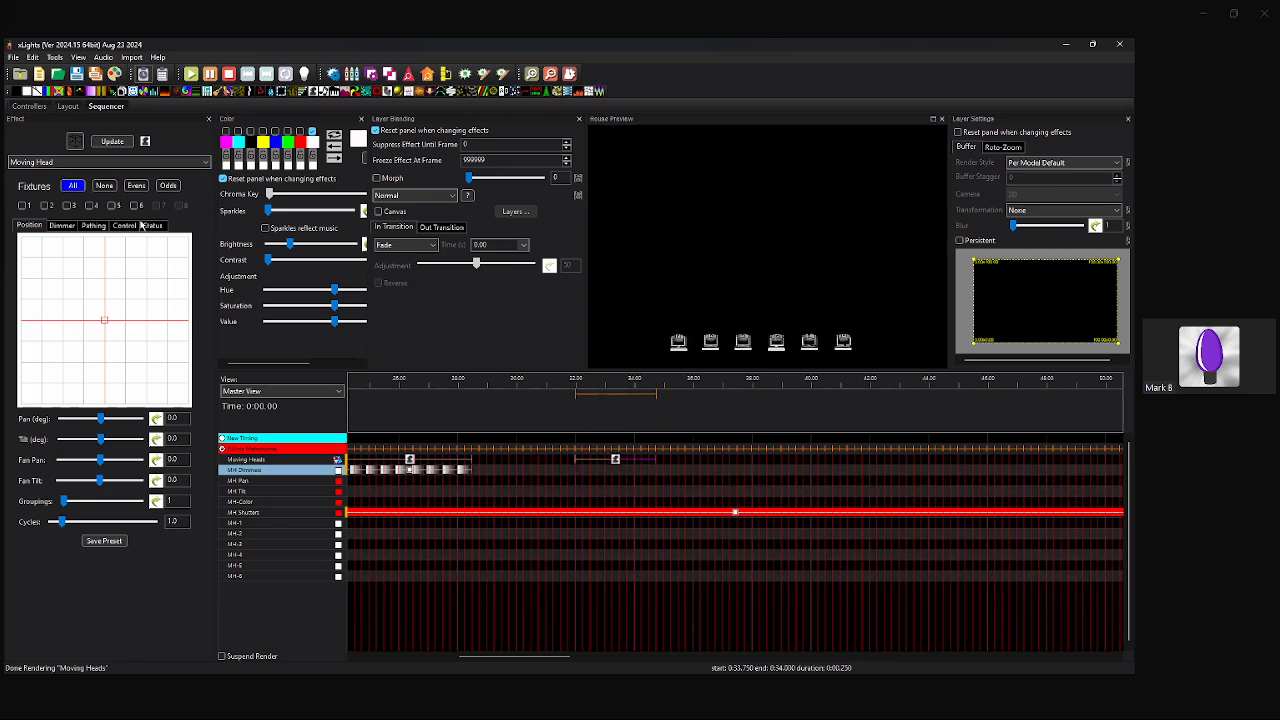
Reset the new Moving Head effect to default settings for all six fixtures and extend its start back to 30.75 s.
{"action": "left_click", "coordinate": [66, 187]}
{"action": "left_click", "coordinate": [152, 225]}
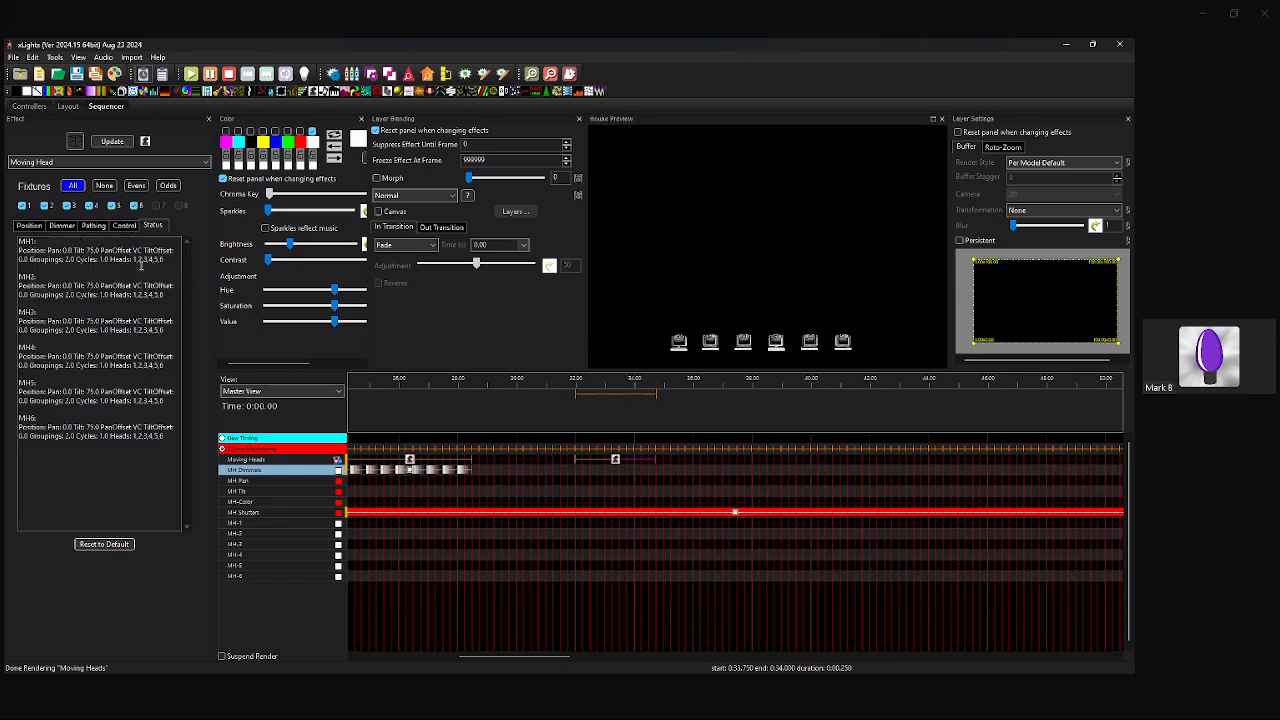
{"action": "left_click", "coordinate": [104, 544]}
{"action": "left_click_drag", "start_coordinate": [575, 463], "coordinate": [538, 470]}
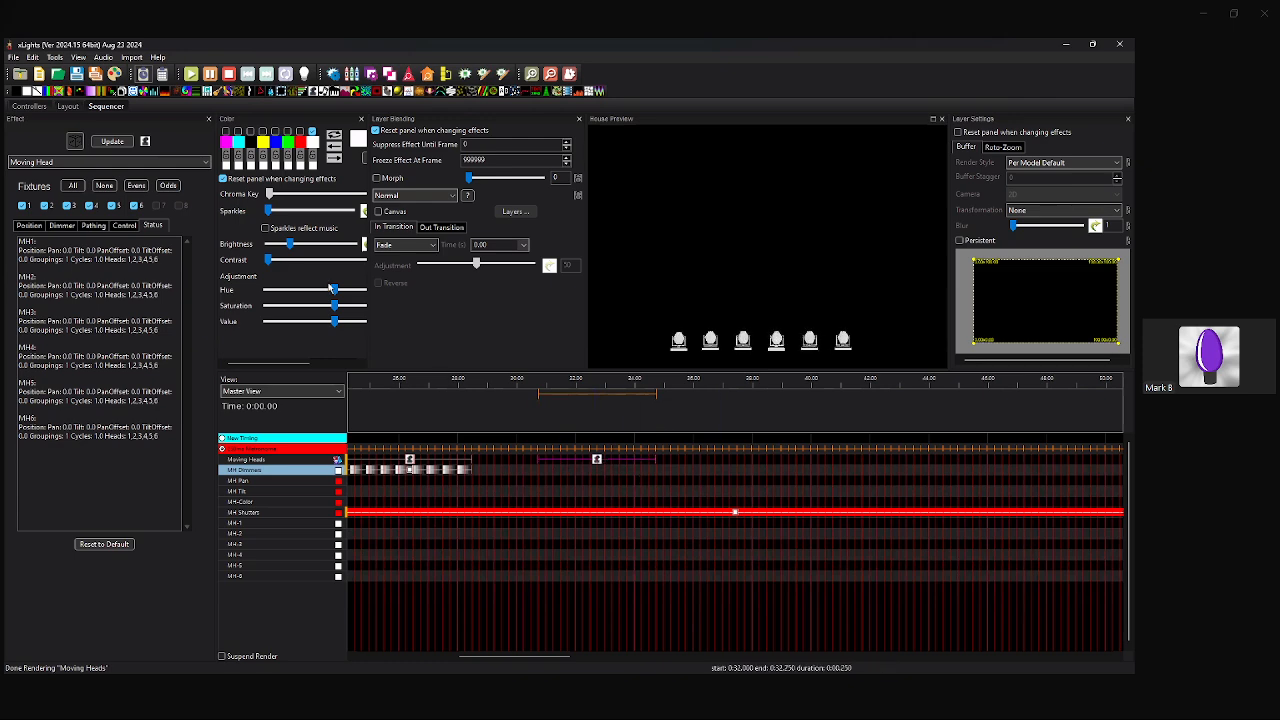
Try full-on, off and peaked dimmer curves on all six fixtures of the Moving Head effect, finishing with the dimmer off.
{"action": "left_click", "coordinate": [29, 225]}
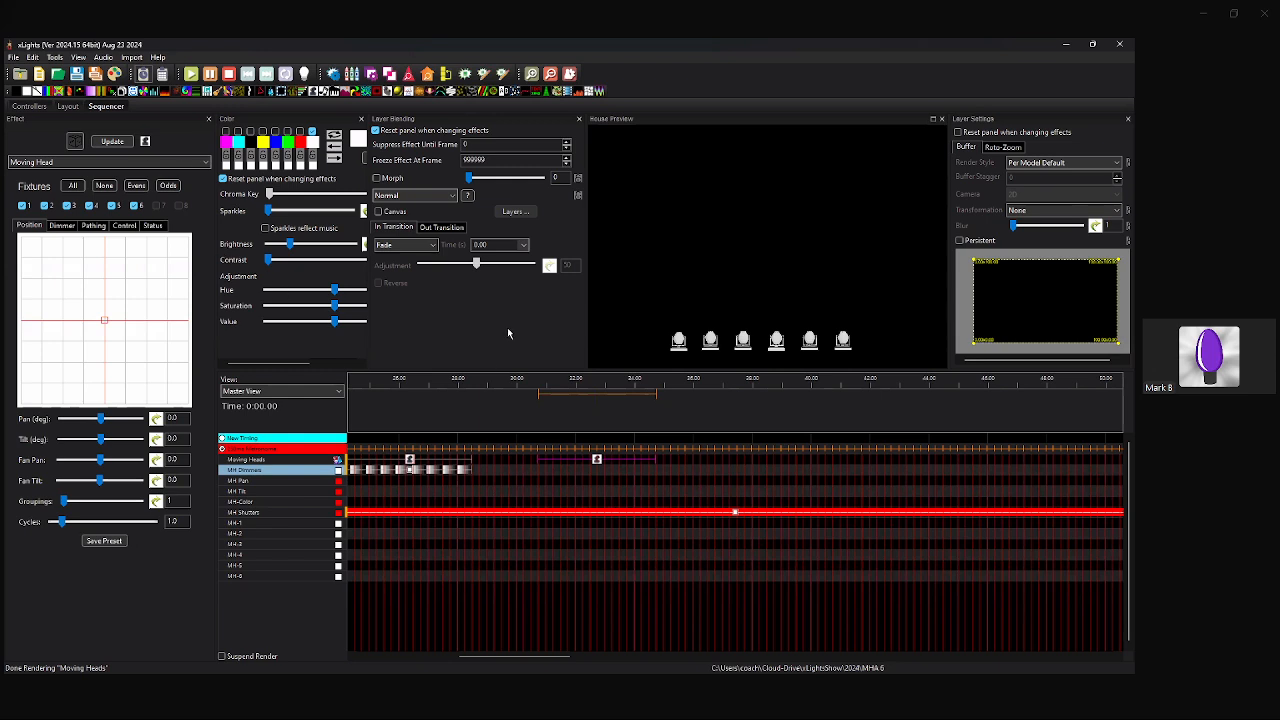
{"action": "left_click", "coordinate": [532, 73]}
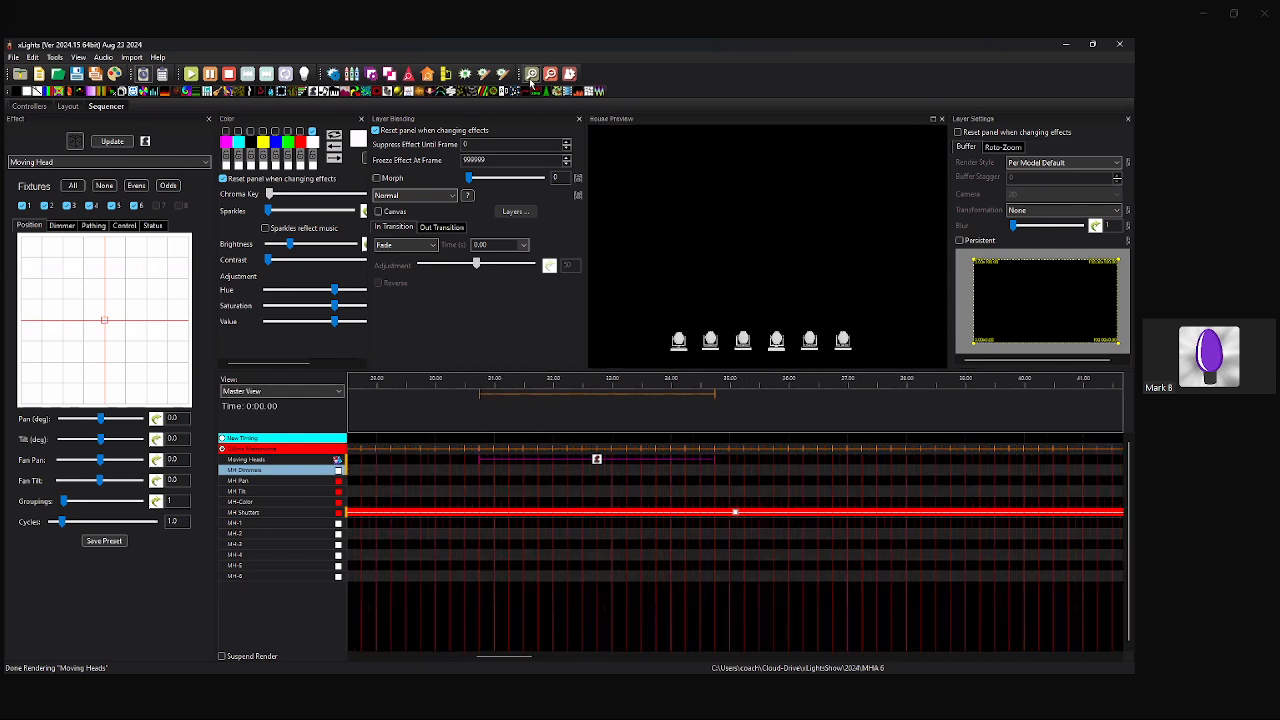
{"action": "left_click_drag", "start_coordinate": [498, 656], "coordinate": [496, 656]}
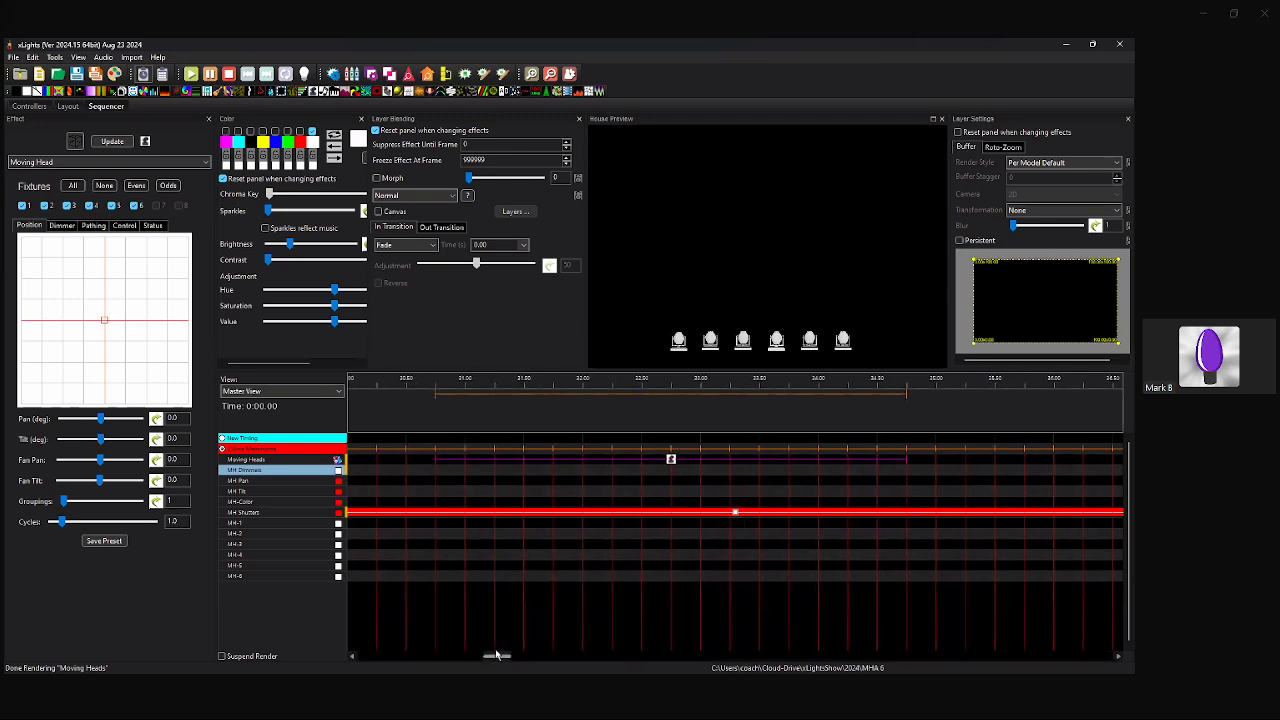
{"action": "left_click", "coordinate": [62, 226]}
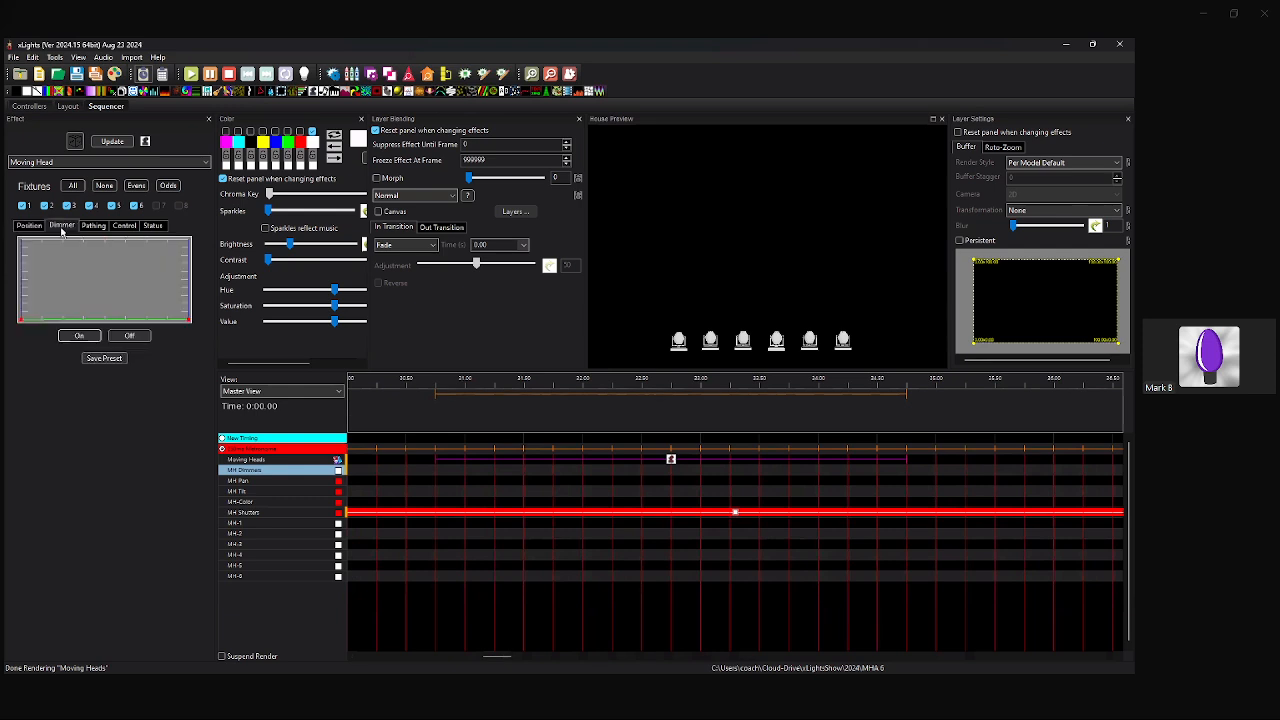
{"action": "left_click", "coordinate": [80, 336]}
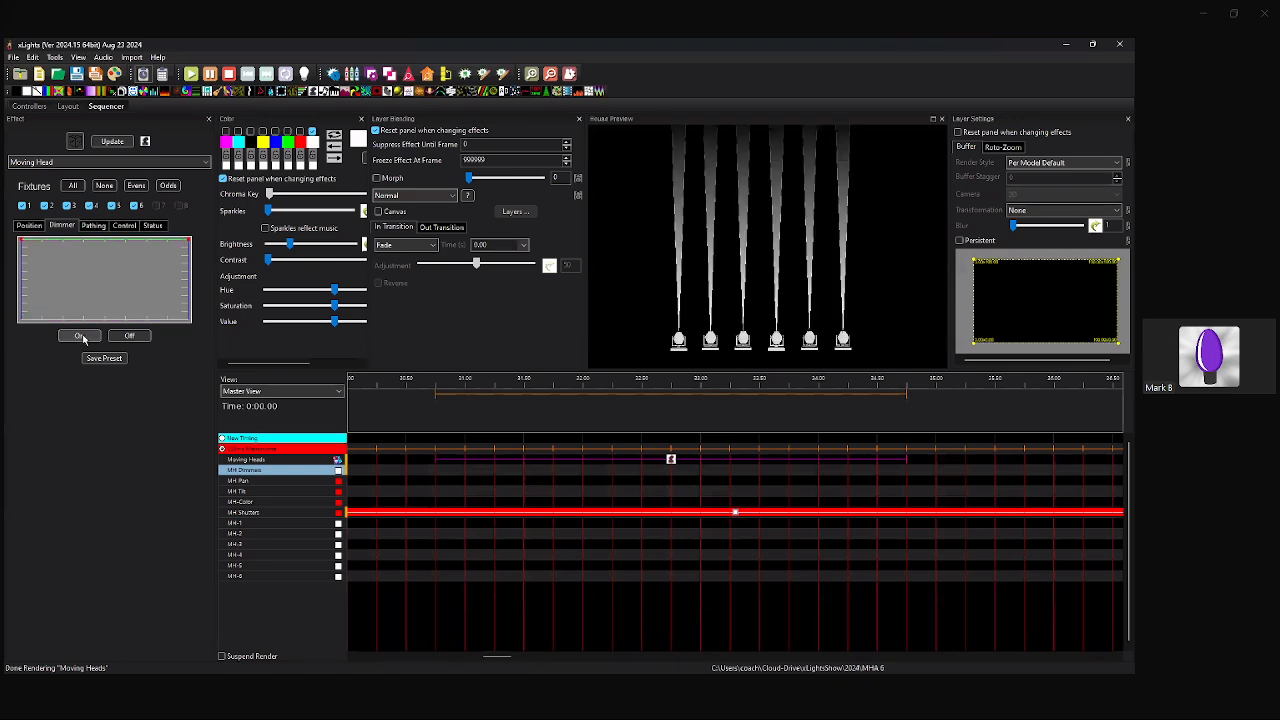
{"action": "left_click", "coordinate": [139, 338]}
{"action": "left_click", "coordinate": [82, 339]}
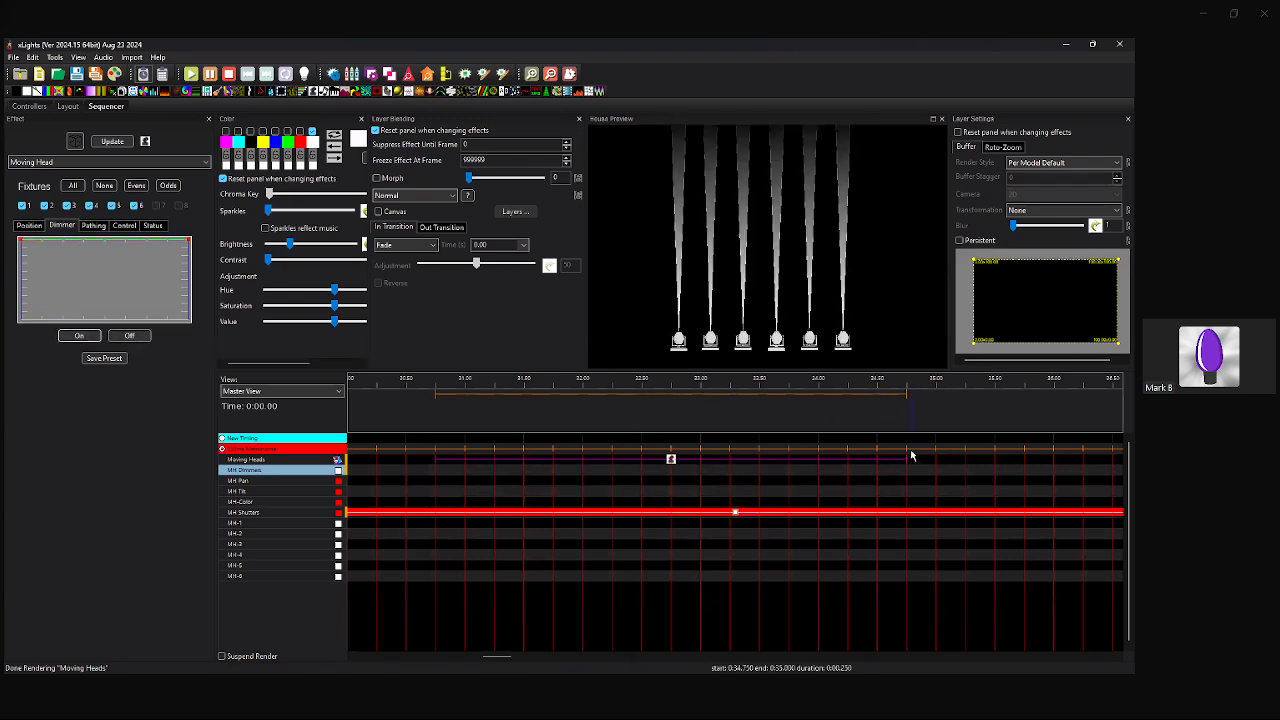
{"action": "left_click", "coordinate": [118, 337]}
{"action": "left_click_drag", "start_coordinate": [111, 318], "coordinate": [106, 242]}
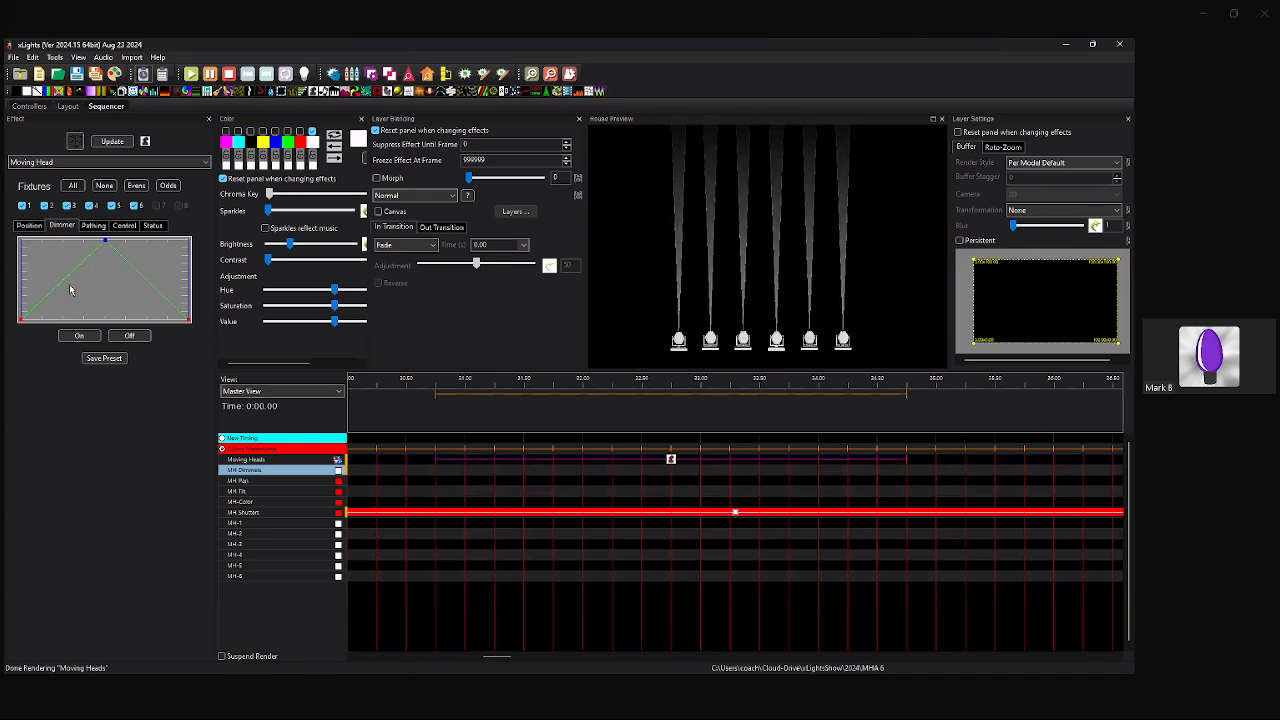
{"action": "left_click_drag", "start_coordinate": [57, 277], "coordinate": [146, 242]}
{"action": "left_click", "coordinate": [140, 337]}
{"action": "left_click", "coordinate": [129, 335]}
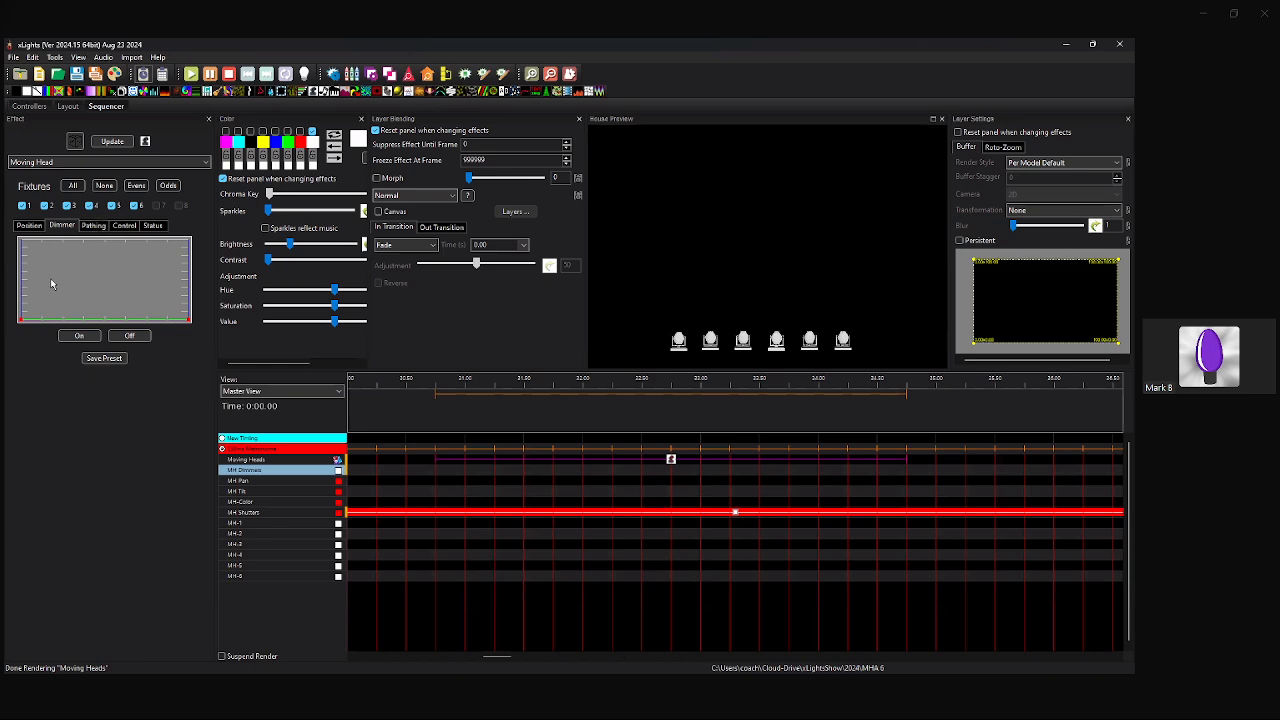
Draw a closed square movement path around the middle of the pathing grid for all six fixtures.
{"action": "left_click", "coordinate": [95, 226]}
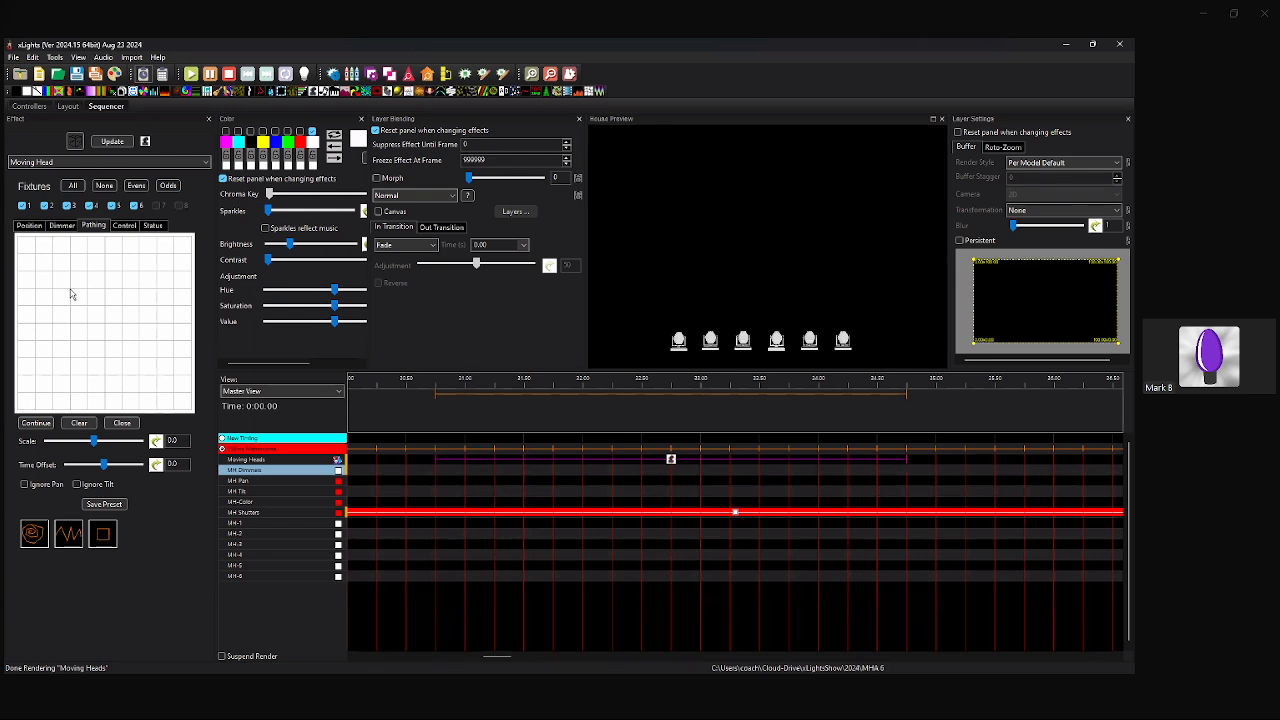
{"action": "left_click", "coordinate": [139, 289]}
{"action": "left_click", "coordinate": [139, 358]}
{"action": "left_click", "coordinate": [69, 357]}
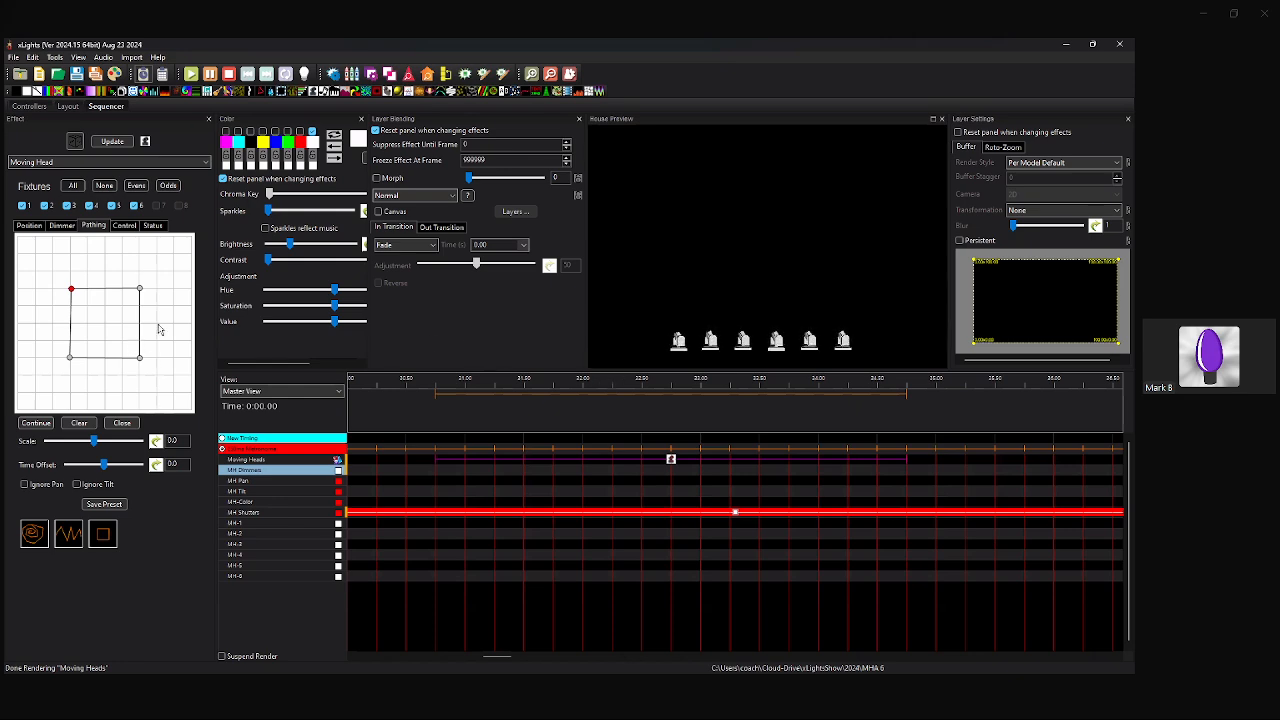
{"action": "left_click", "coordinate": [452, 472]}
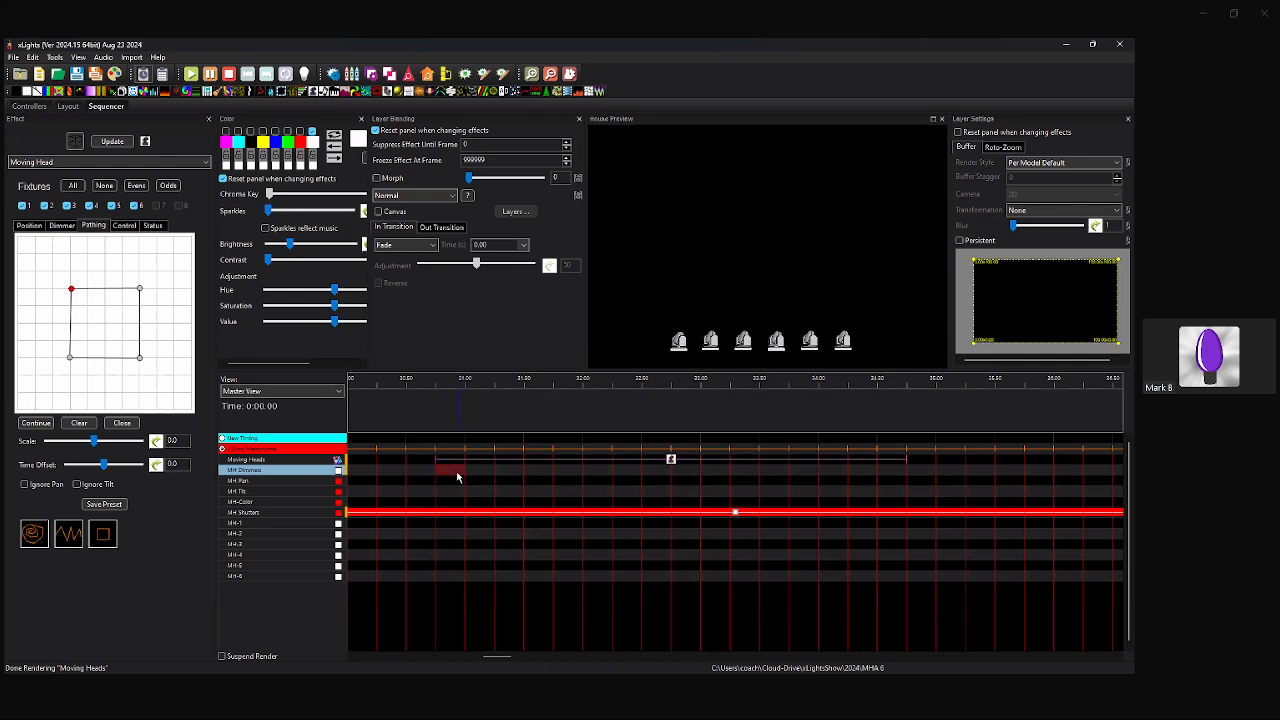
{"action": "key", "text": "p"}
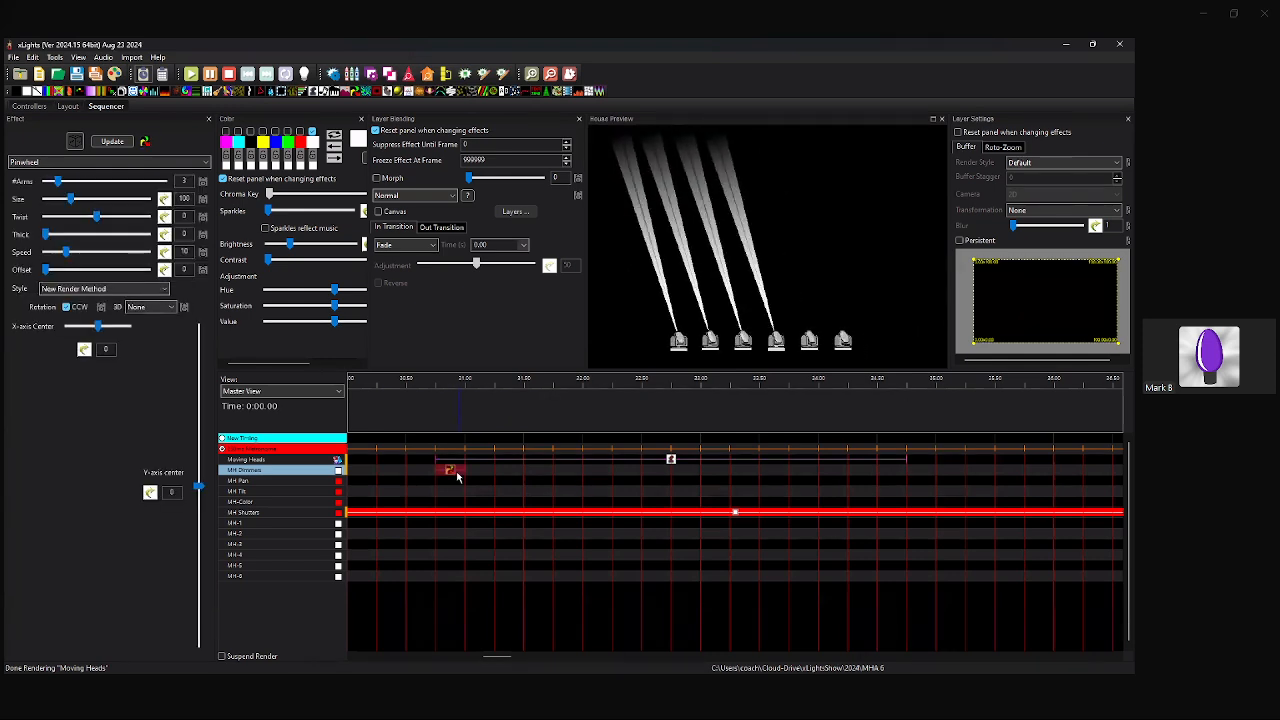
{"action": "left_click", "coordinate": [442, 470]}
{"action": "left_click", "coordinate": [448, 481]}
{"action": "left_click", "coordinate": [450, 471]}
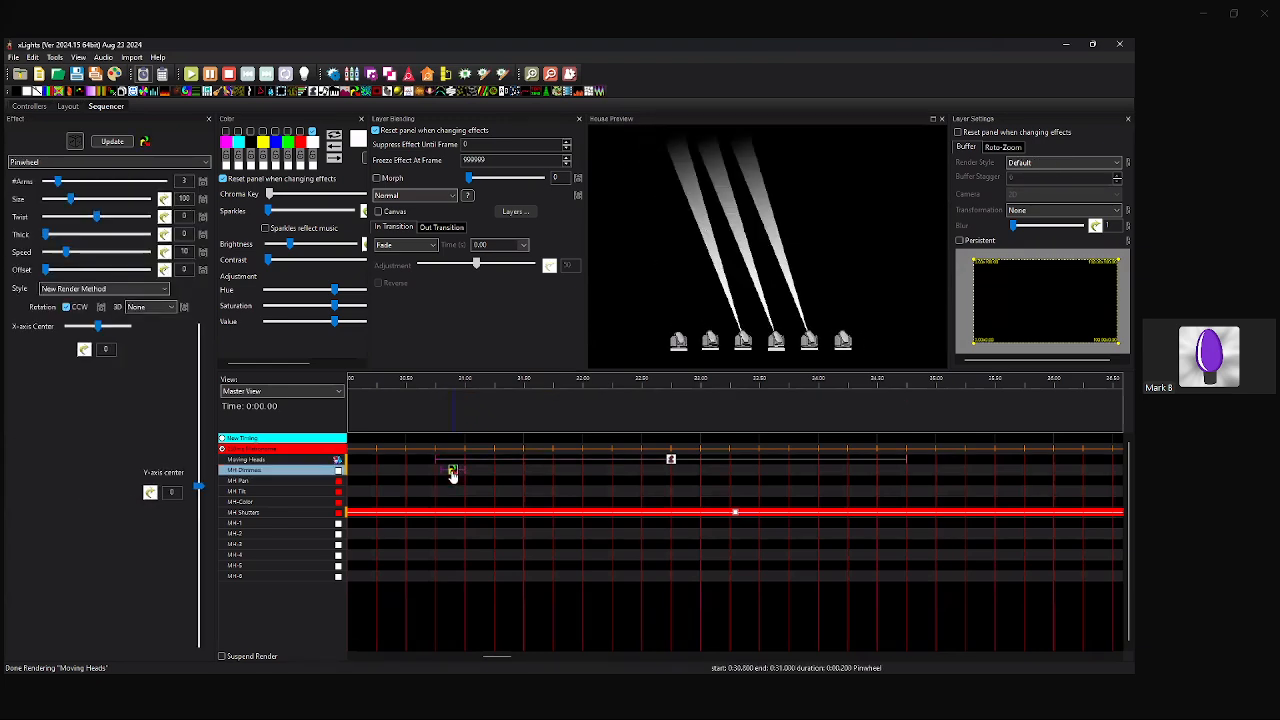
{"action": "key", "text": "Delete"}
Add an On effect on the MH Dimmer row from 30.75 to 34.75 s, matching the Moving Head effect above.
{"action": "mouse_move", "coordinate": [447, 476]}
{"action": "left_mouse_down"}
{"action": "mouse_move", "coordinate": [823, 470]}
{"action": "mouse_move", "coordinate": [913, 491]}
{"action": "left_mouse_up"}
{"action": "left_click", "coordinate": [913, 491]}
{"action": "left_click", "coordinate": [893, 472]}
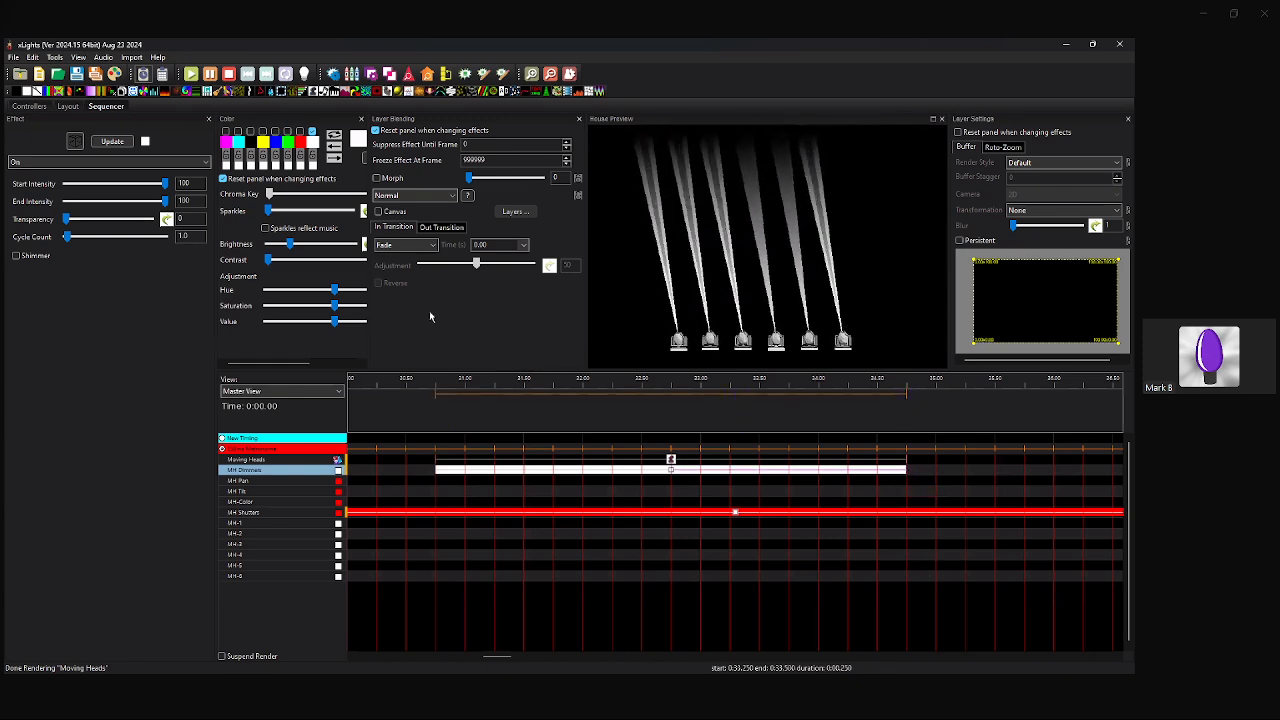
Set the tilt of all six fixtures in the Moving Head effect starting at 30.75 s to 71 degrees.
{"action": "left_click", "coordinate": [671, 460]}
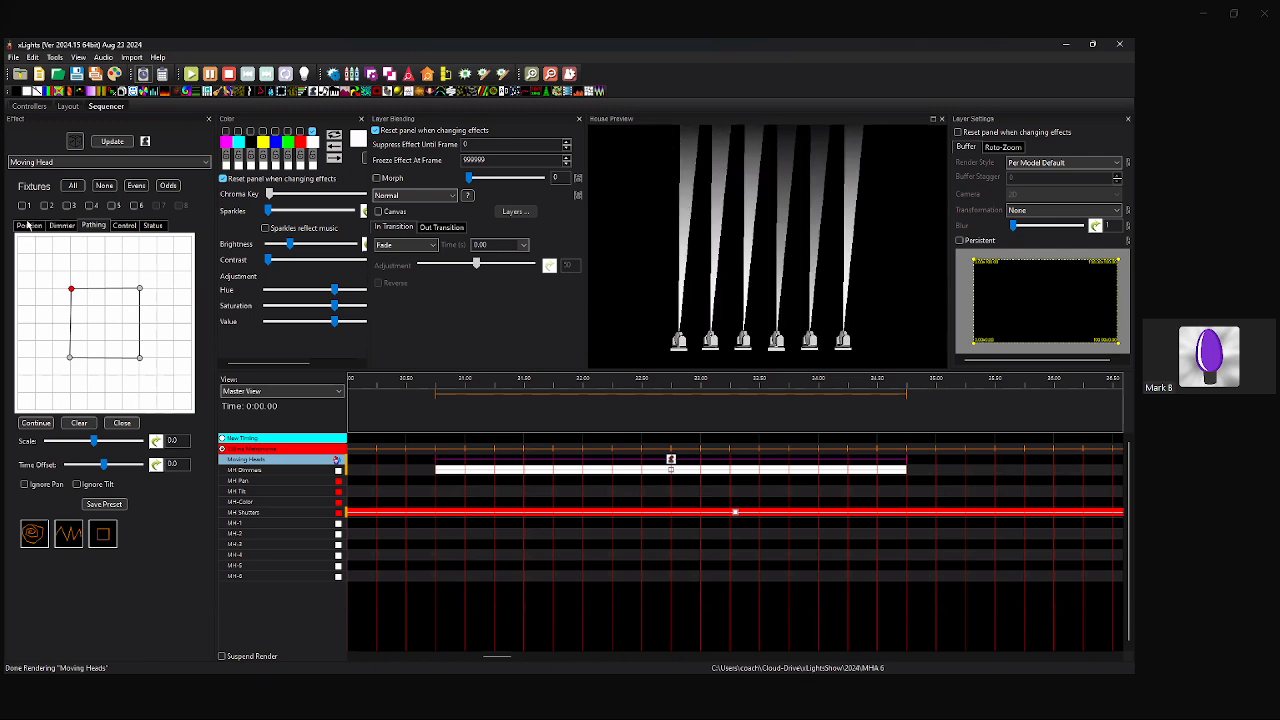
{"action": "left_click", "coordinate": [30, 225]}
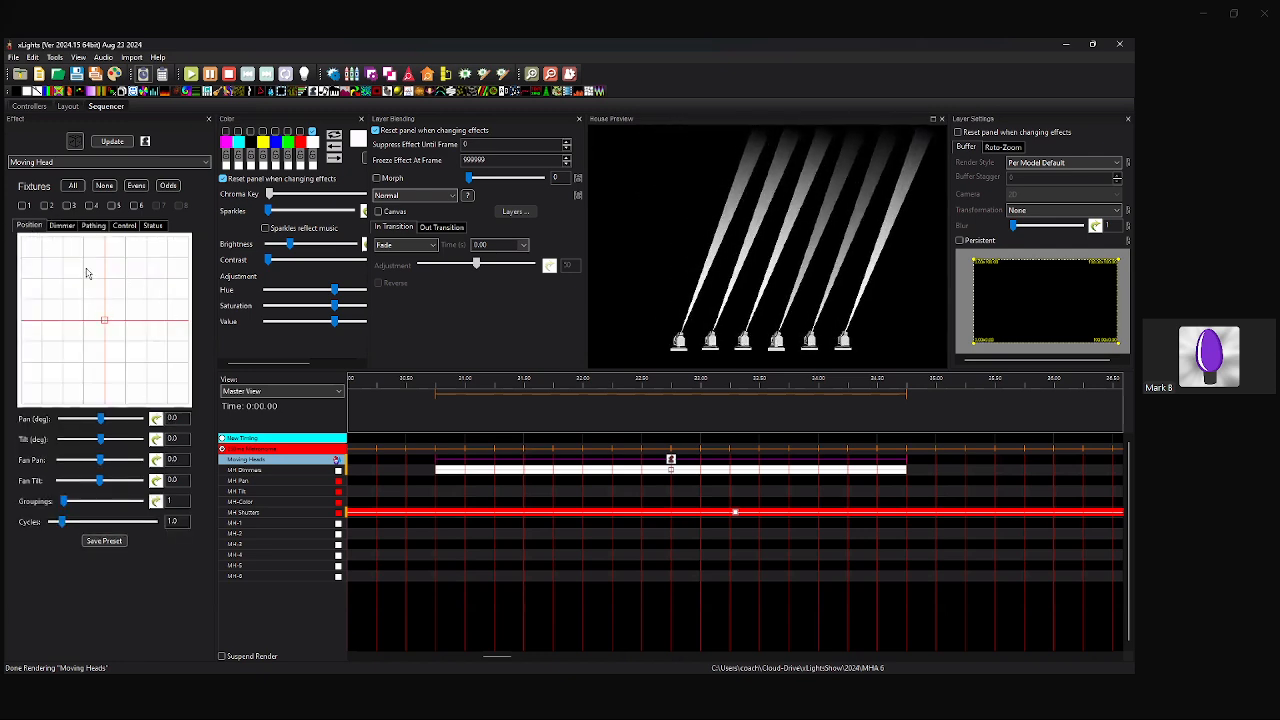
{"action": "left_click", "coordinate": [72, 186]}
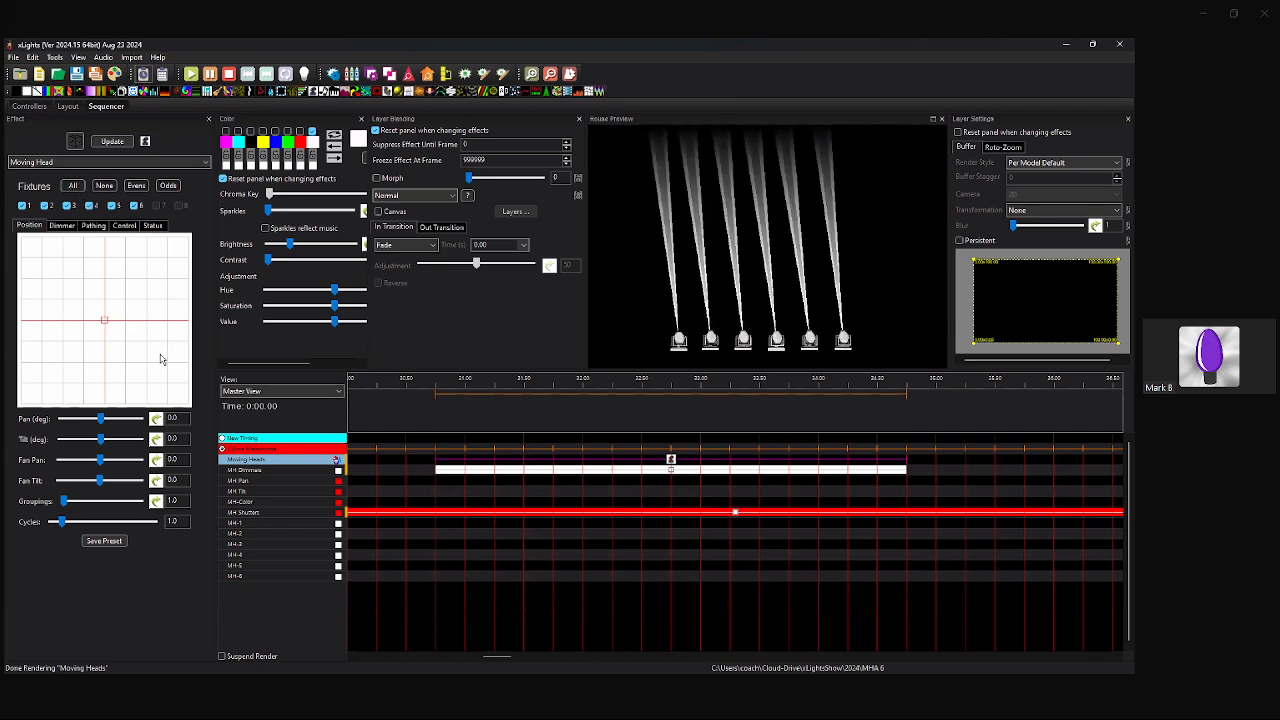
{"action": "left_click", "coordinate": [104, 355]}
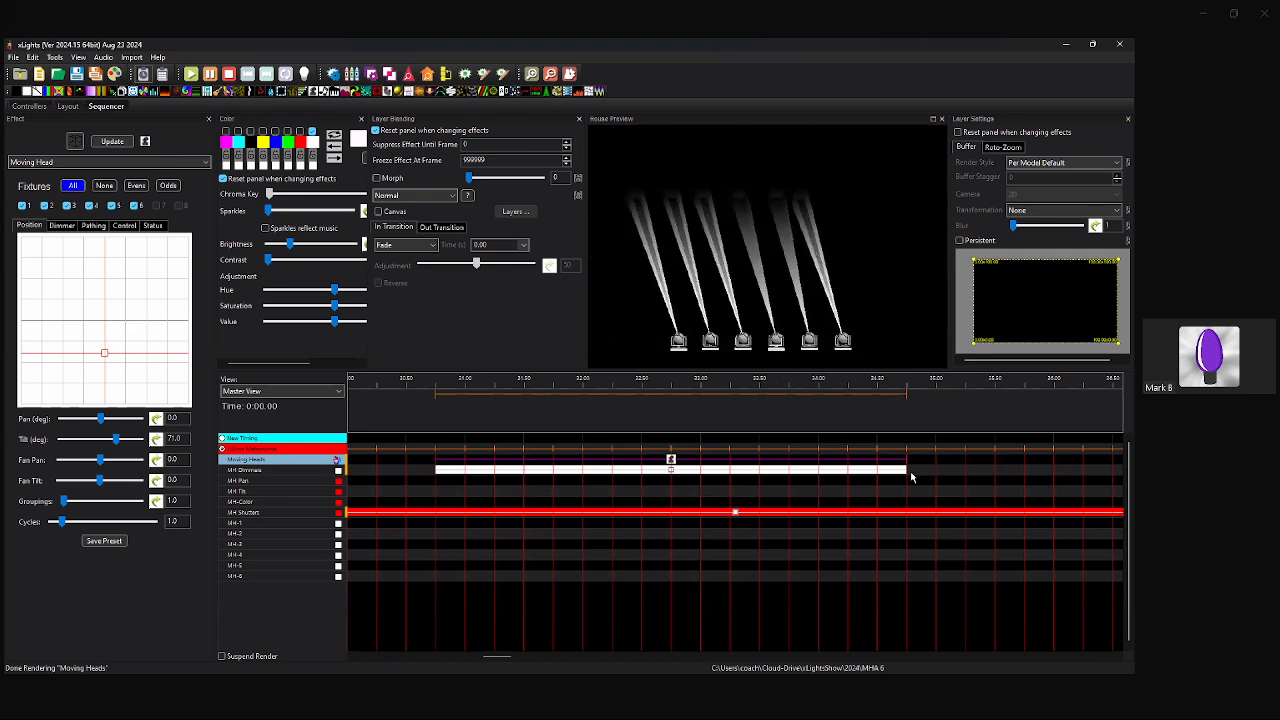
Lengthen the Moving Head effect starting at 30.75 s and the On effect below it so that both end at 36.75 s.
{"action": "left_click", "coordinate": [551, 77]}
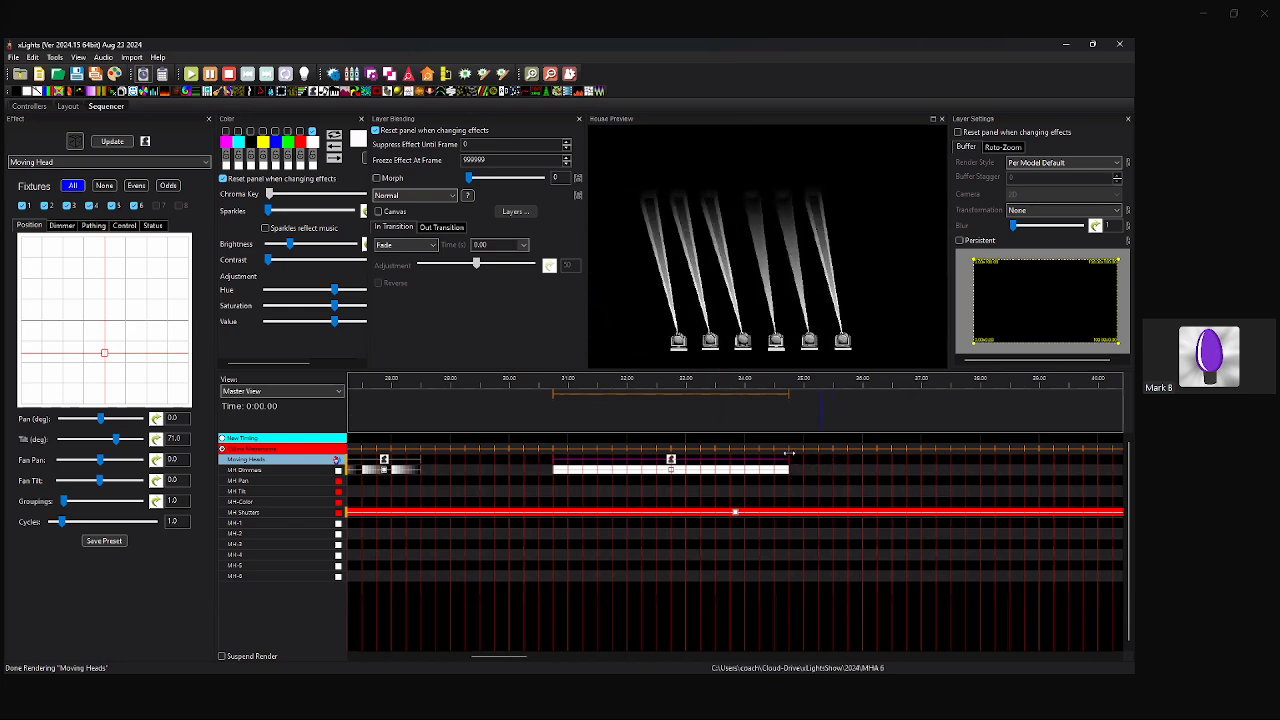
{"action": "left_click_drag", "start_coordinate": [788, 466], "coordinate": [903, 473]}
{"action": "left_click_drag", "start_coordinate": [788, 470], "coordinate": [906, 490]}
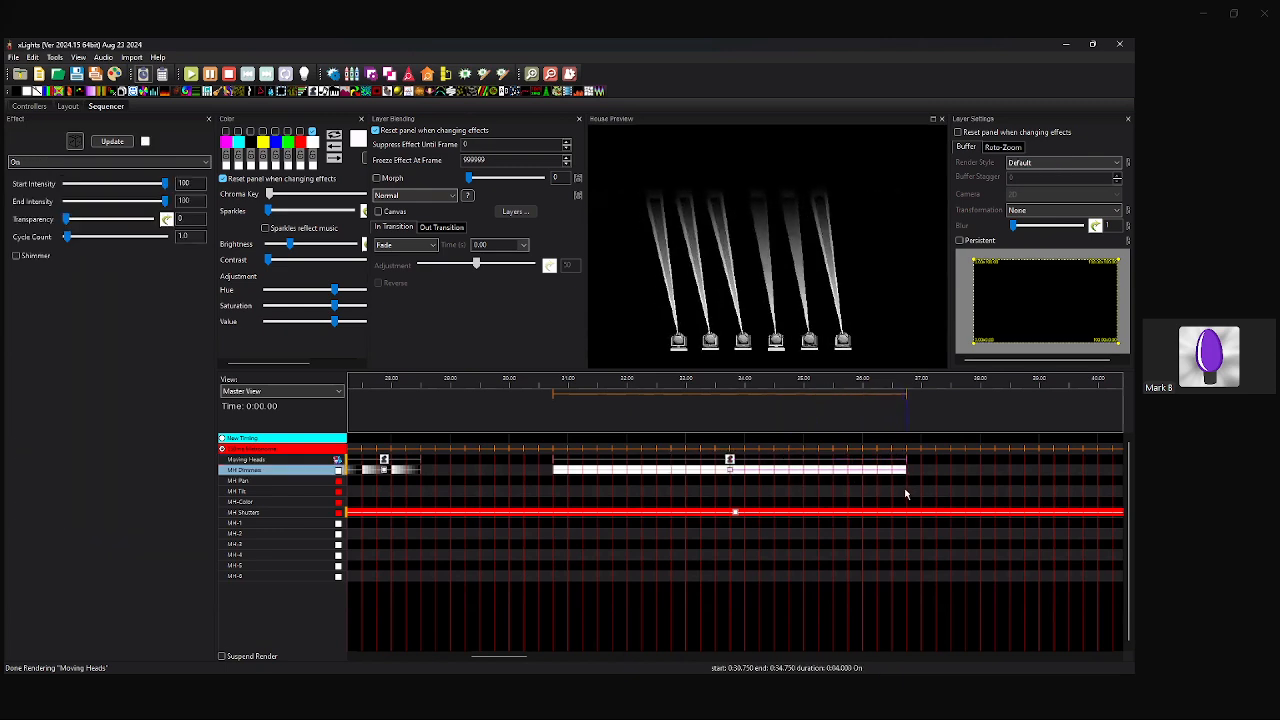
{"action": "left_click", "coordinate": [729, 459]}
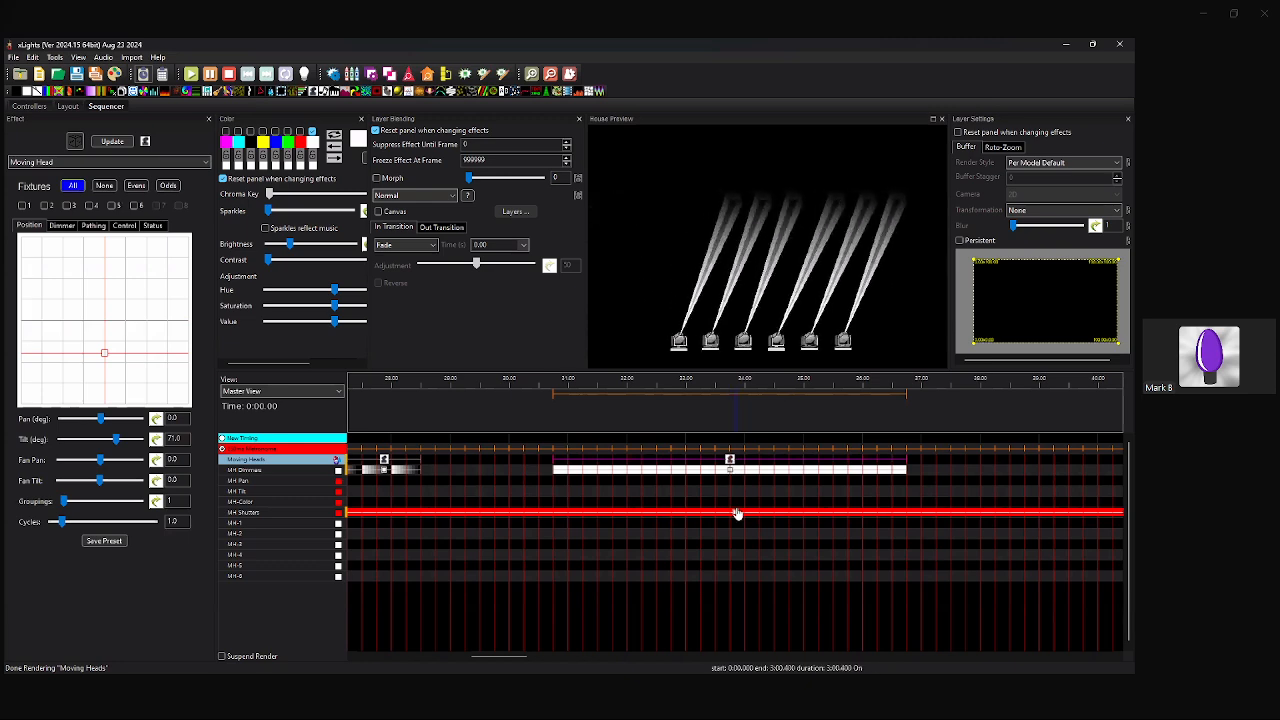
{"action": "left_click", "coordinate": [736, 513]}
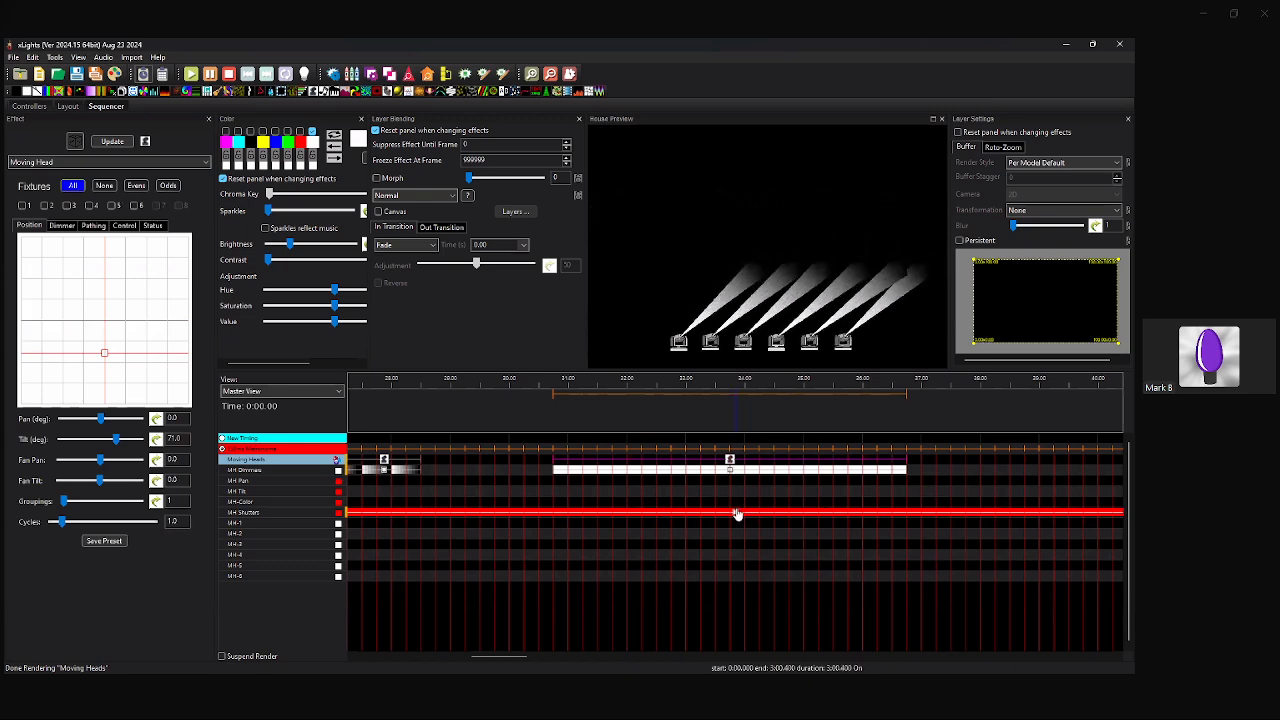
Apply the zigzag path preset to all six fixtures and make the path ignore pan.
{"action": "left_click", "coordinate": [106, 226]}
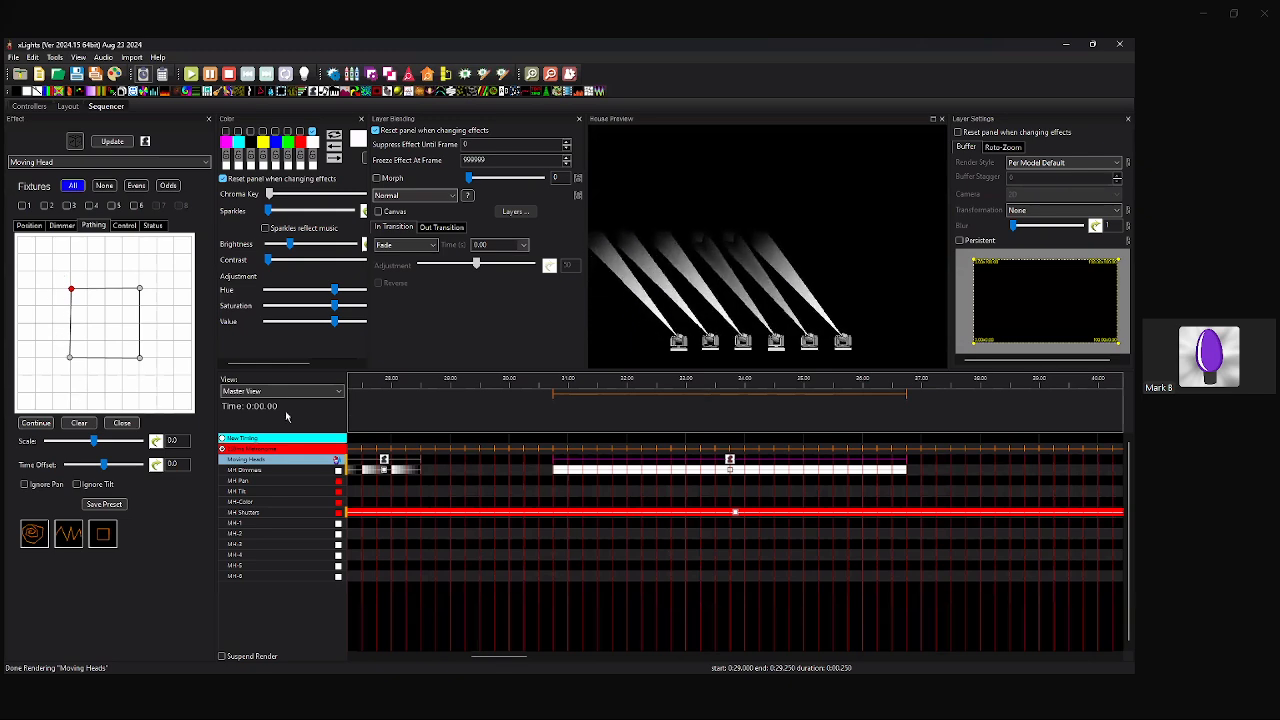
{"action": "left_click", "coordinate": [69, 538]}
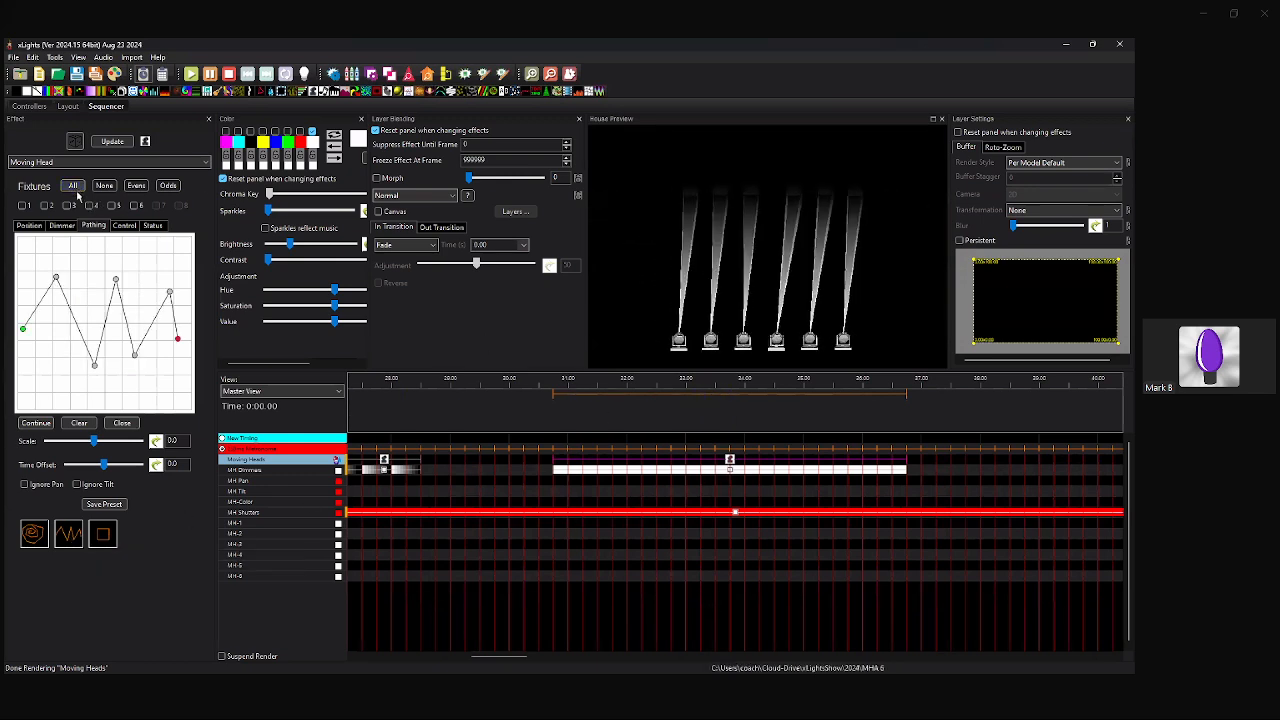
{"action": "left_click", "coordinate": [103, 534]}
{"action": "left_click", "coordinate": [70, 537]}
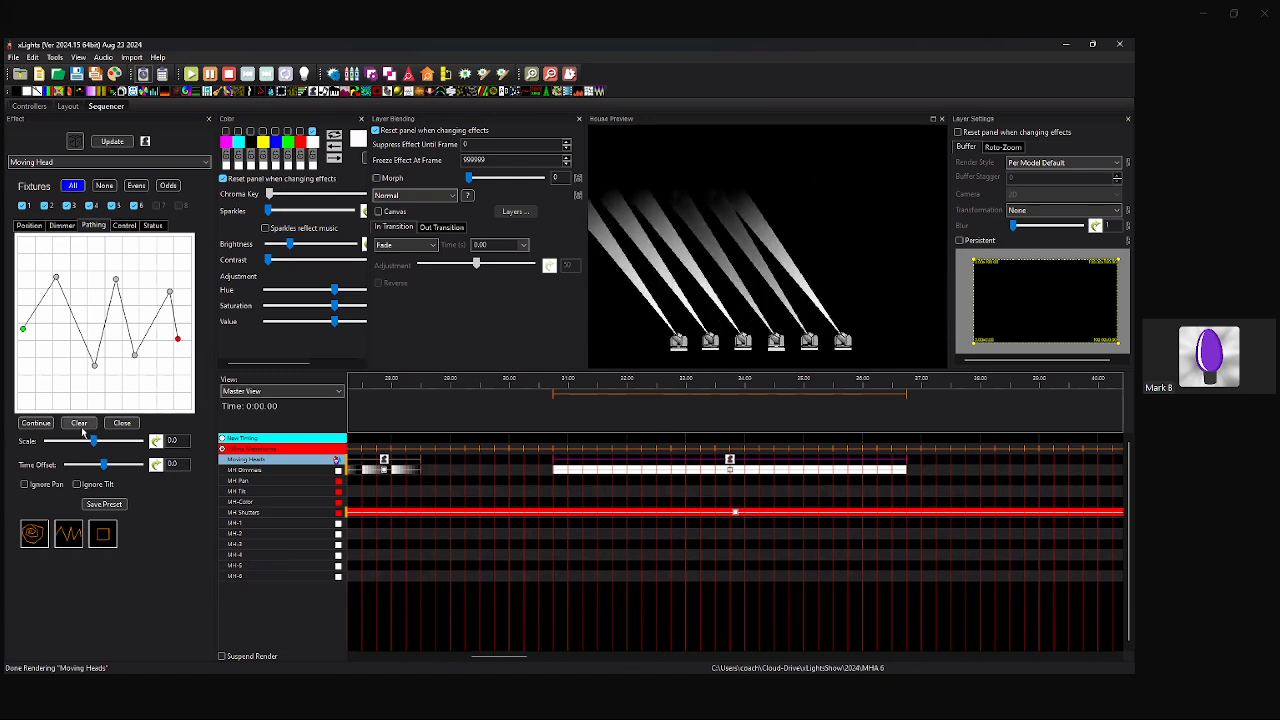
{"action": "left_click", "coordinate": [24, 485]}
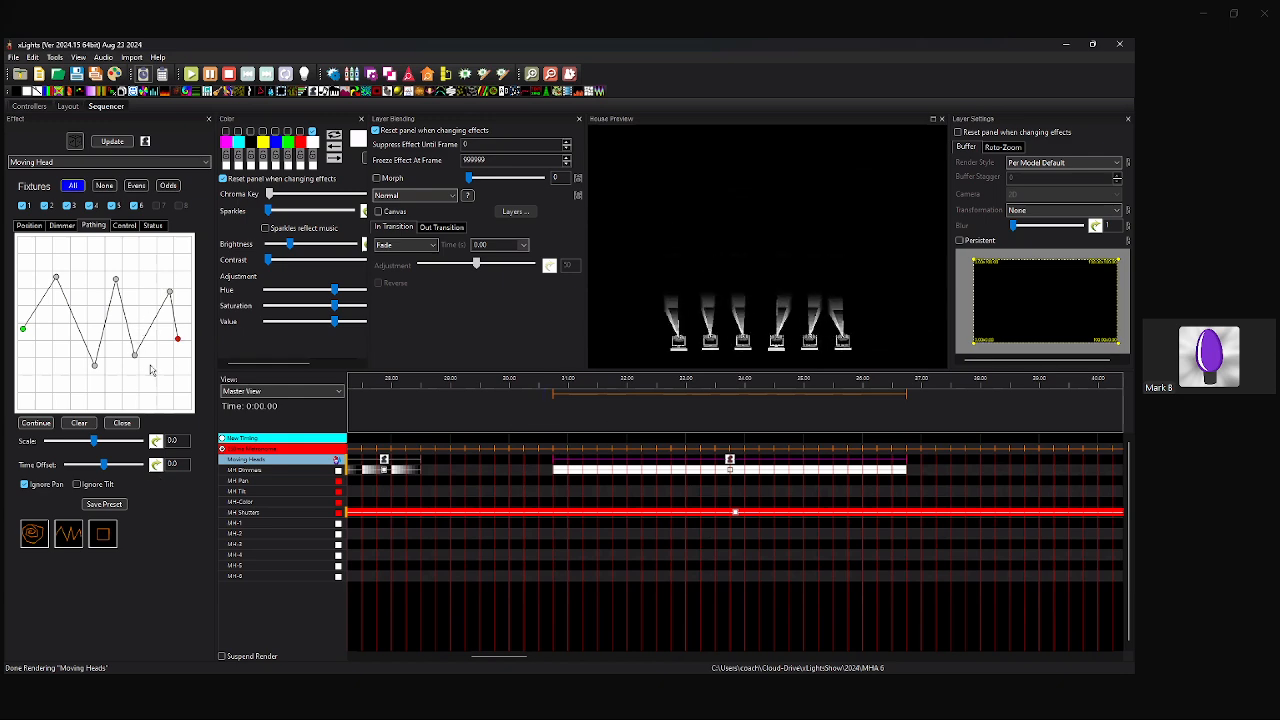
Spread the six fixtures with a positive Fan Pan and give their zigzag path a small positive time offset with Scale at 0.
{"action": "left_click", "coordinate": [29, 226]}
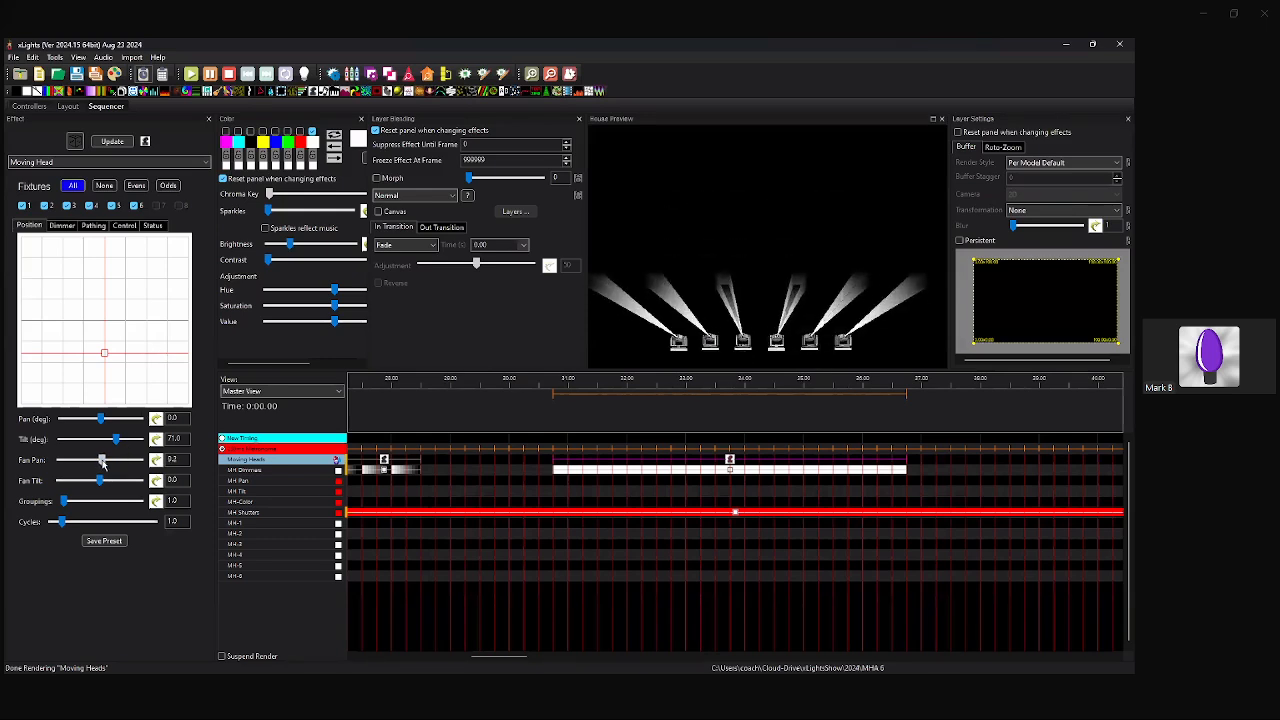
{"action": "left_click", "coordinate": [94, 226]}
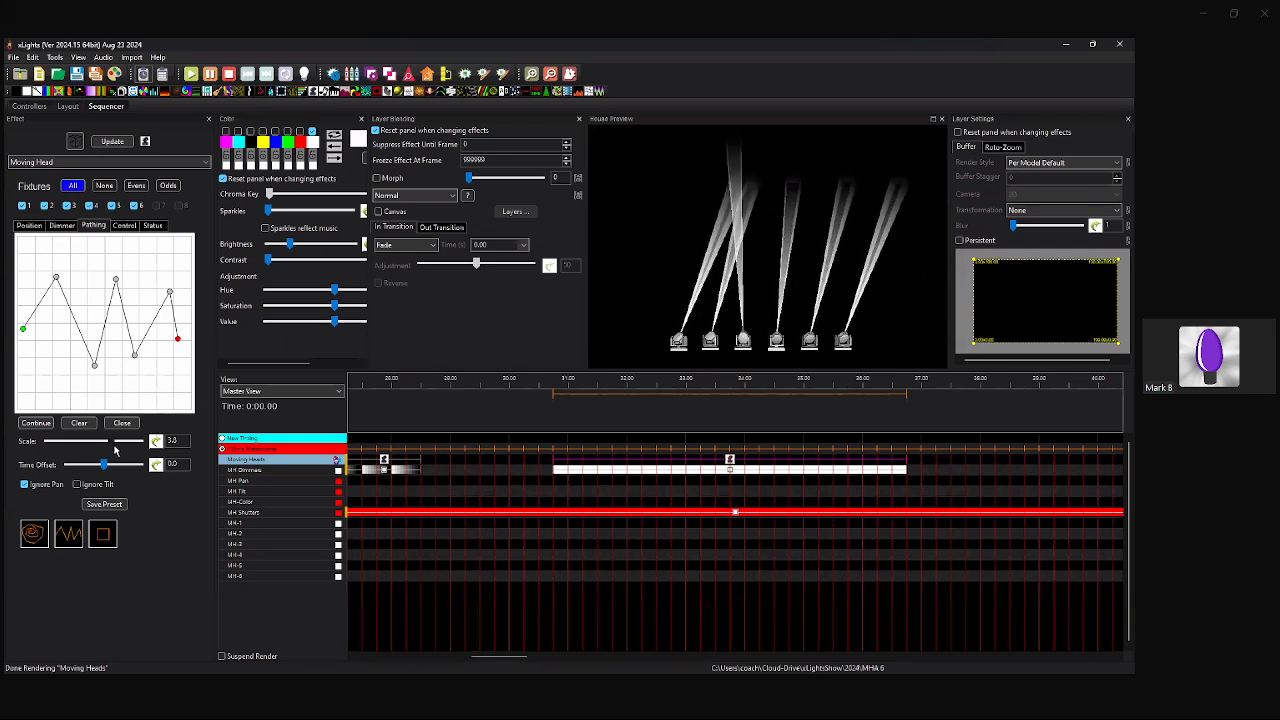
{"action": "left_click_drag", "start_coordinate": [115, 451], "coordinate": [111, 452]}
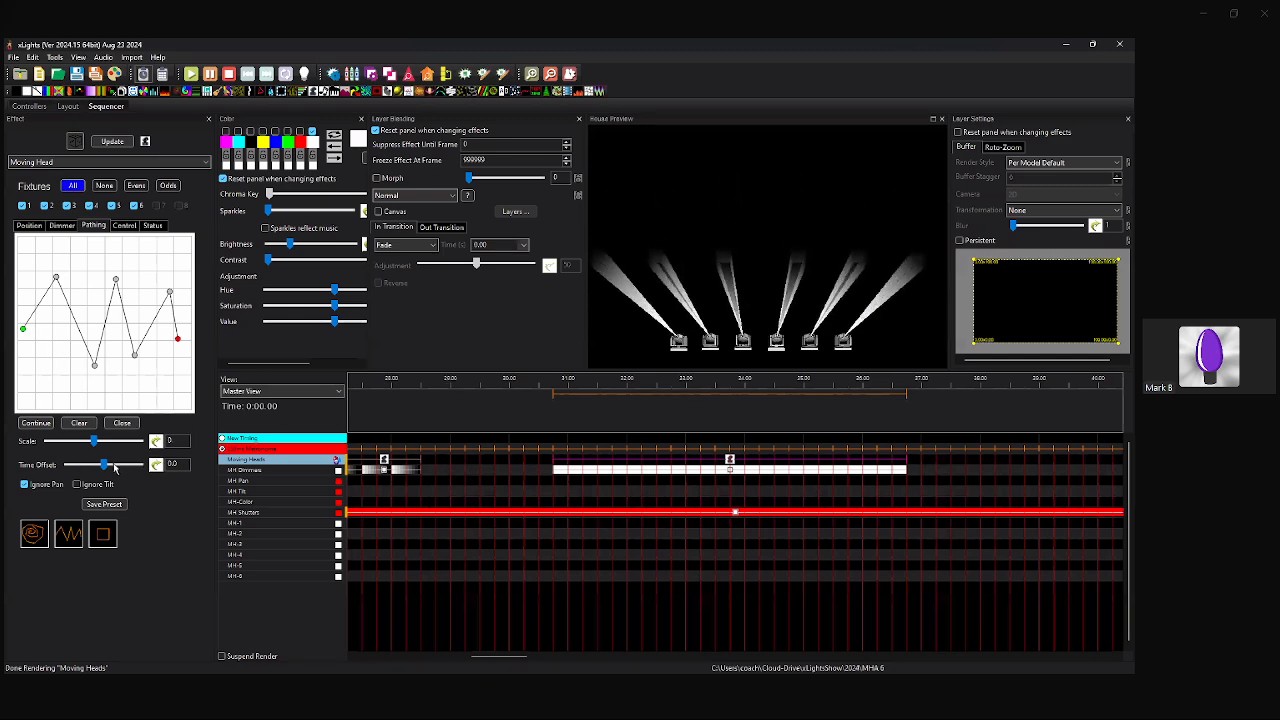
{"action": "left_click_drag", "start_coordinate": [104, 469], "coordinate": [108, 469]}
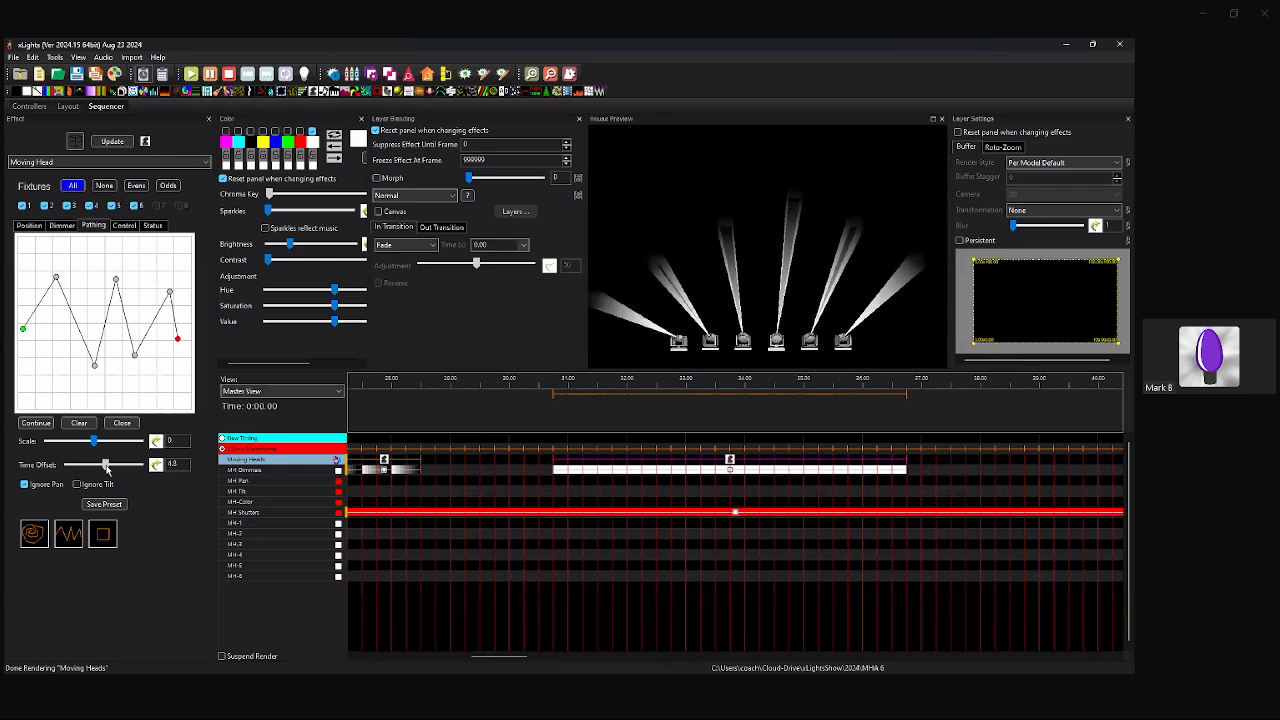
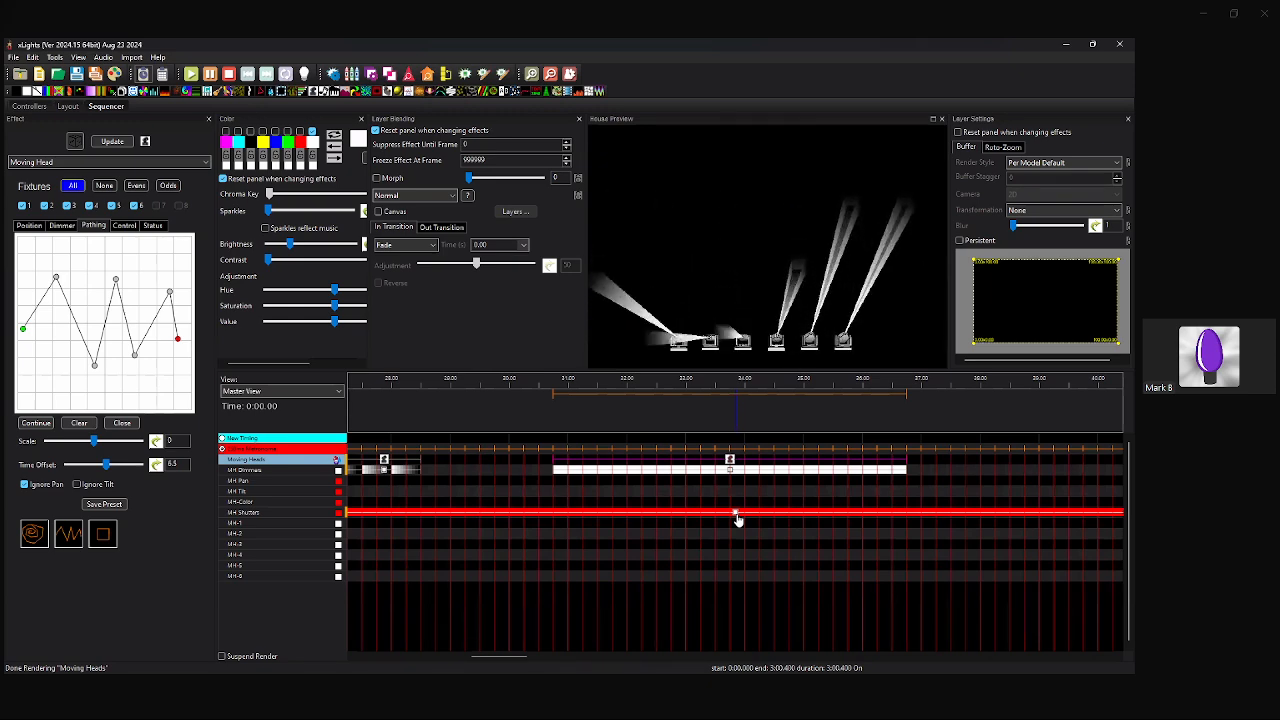
{"action": "left_click", "coordinate": [736, 514]}
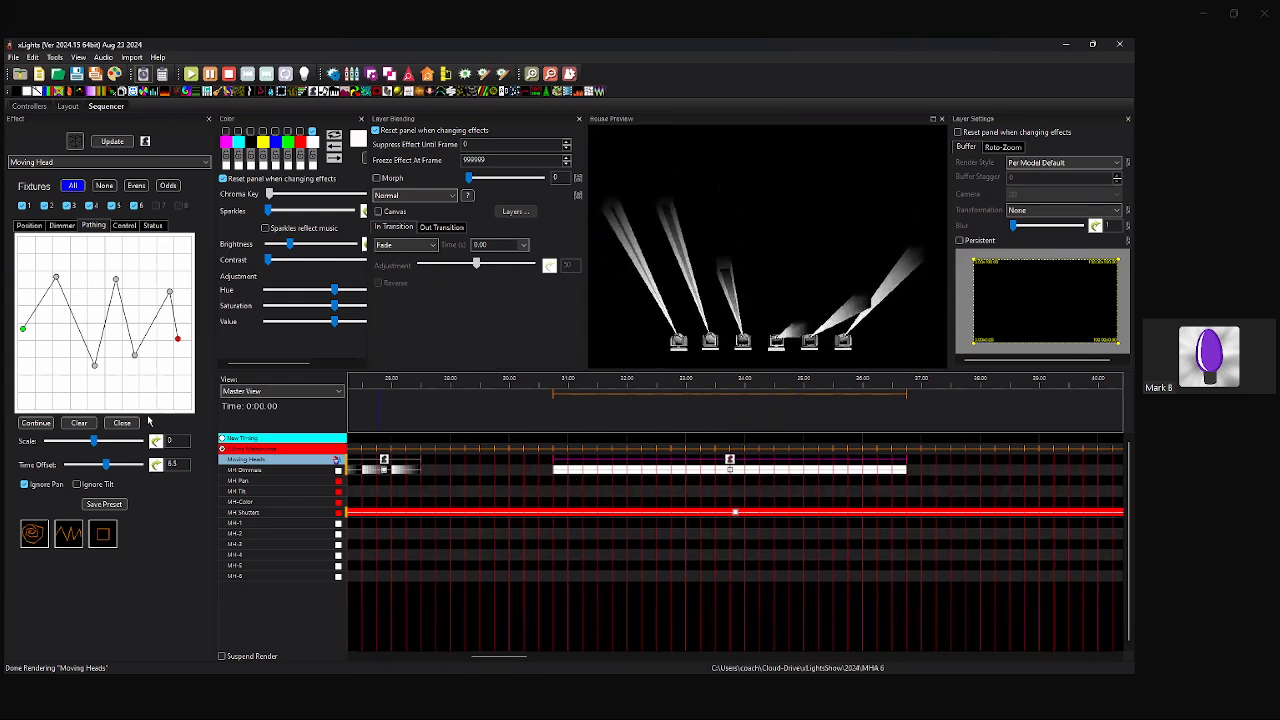
Try the square path preset with Ignore Pan off, and replace it with the spiral preset at a Scale of -4.3.
{"action": "left_click", "coordinate": [108, 538]}
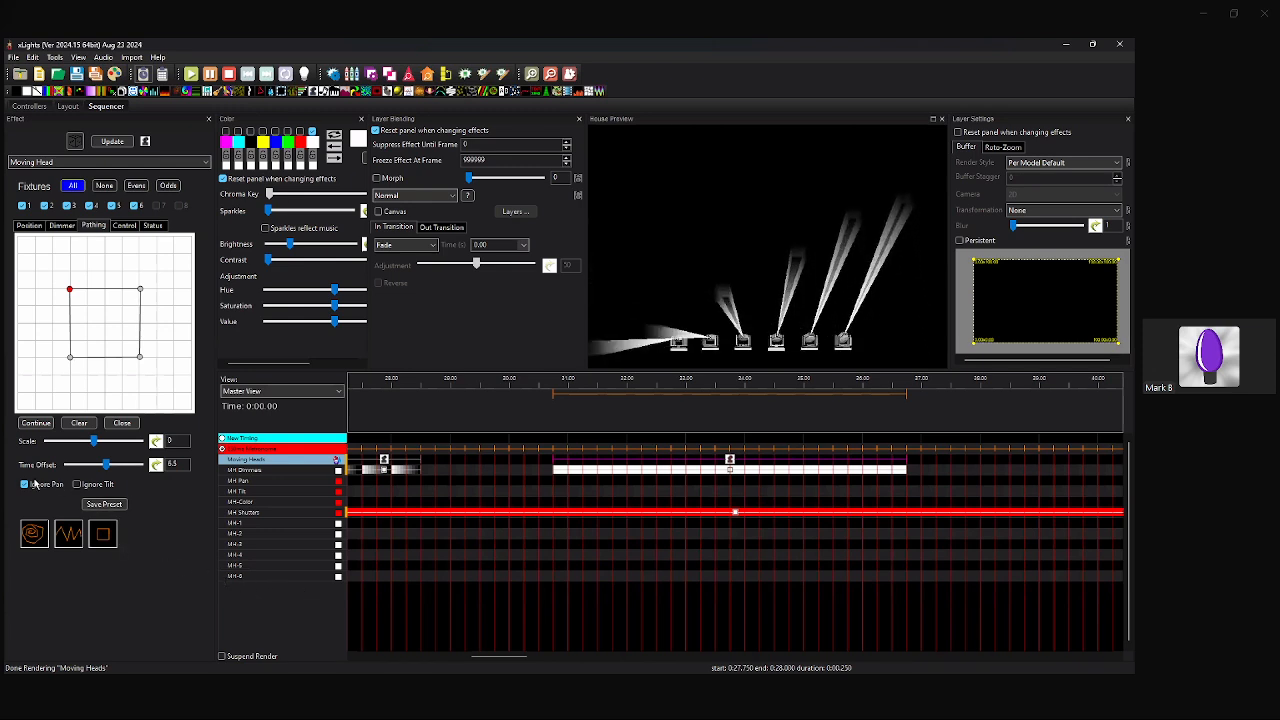
{"action": "left_click", "coordinate": [24, 485]}
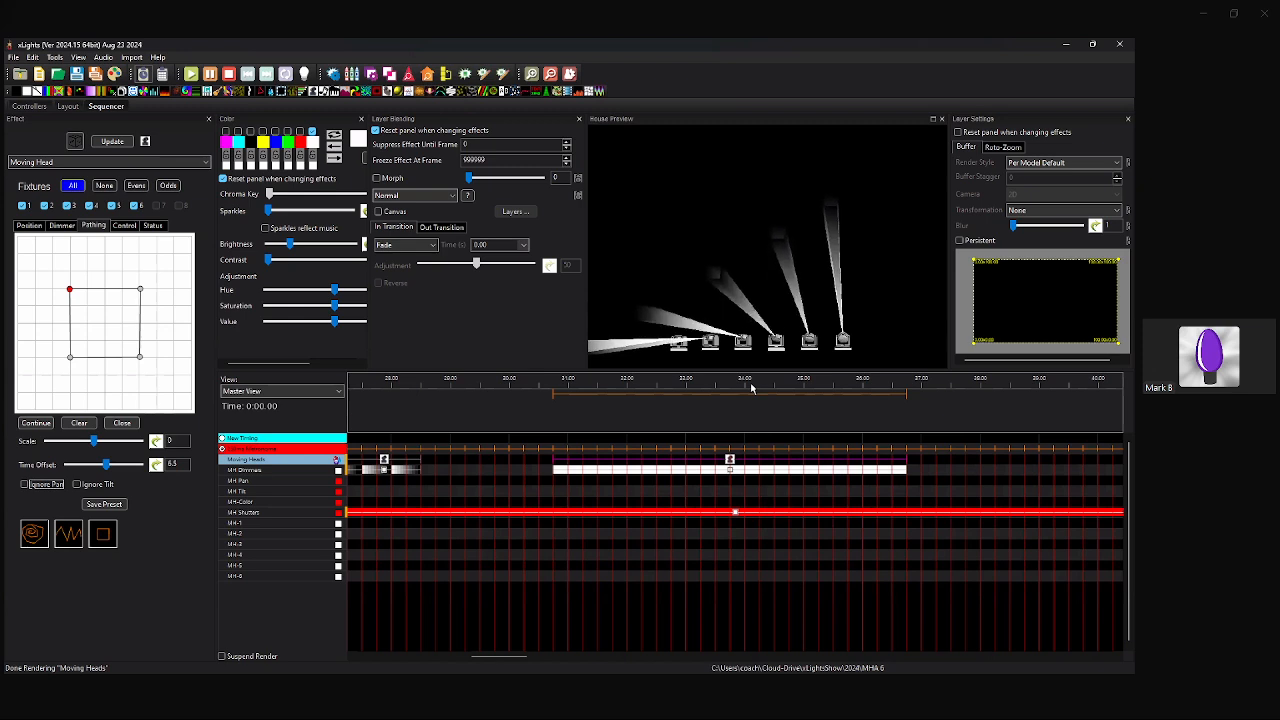
{"action": "left_click", "coordinate": [38, 540]}
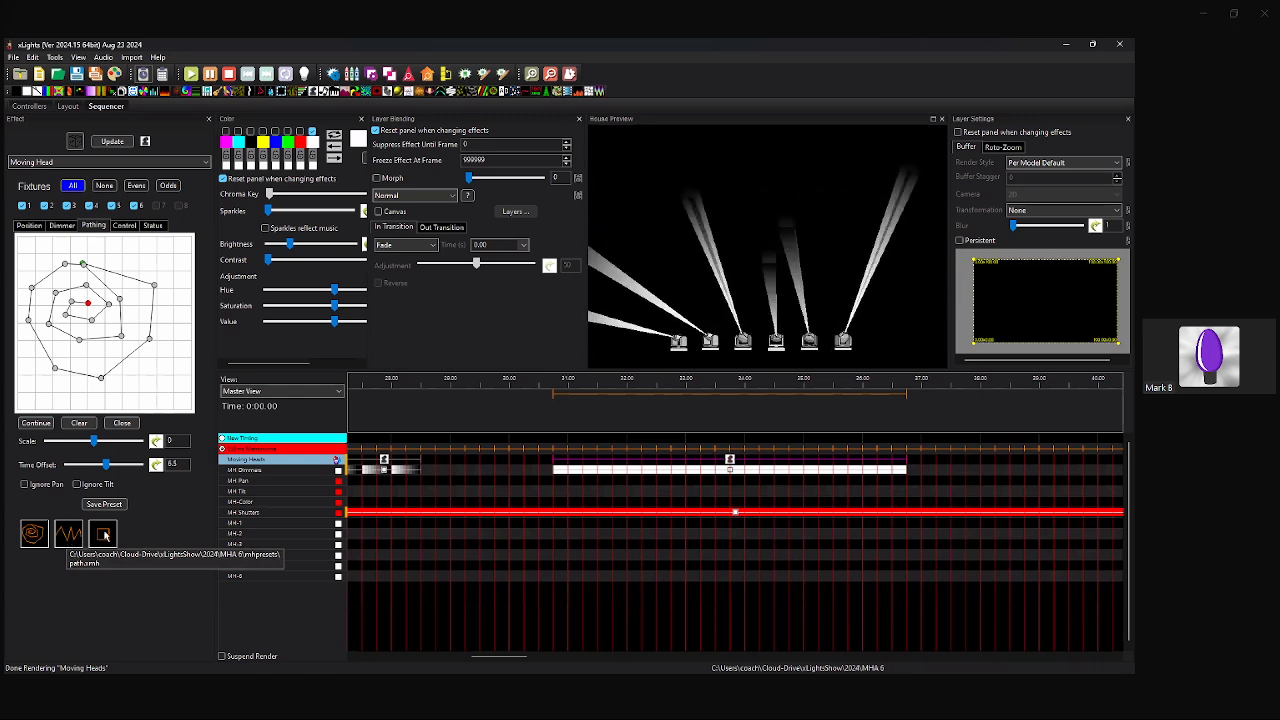
{"action": "left_click_drag", "start_coordinate": [93, 441], "coordinate": [75, 446]}
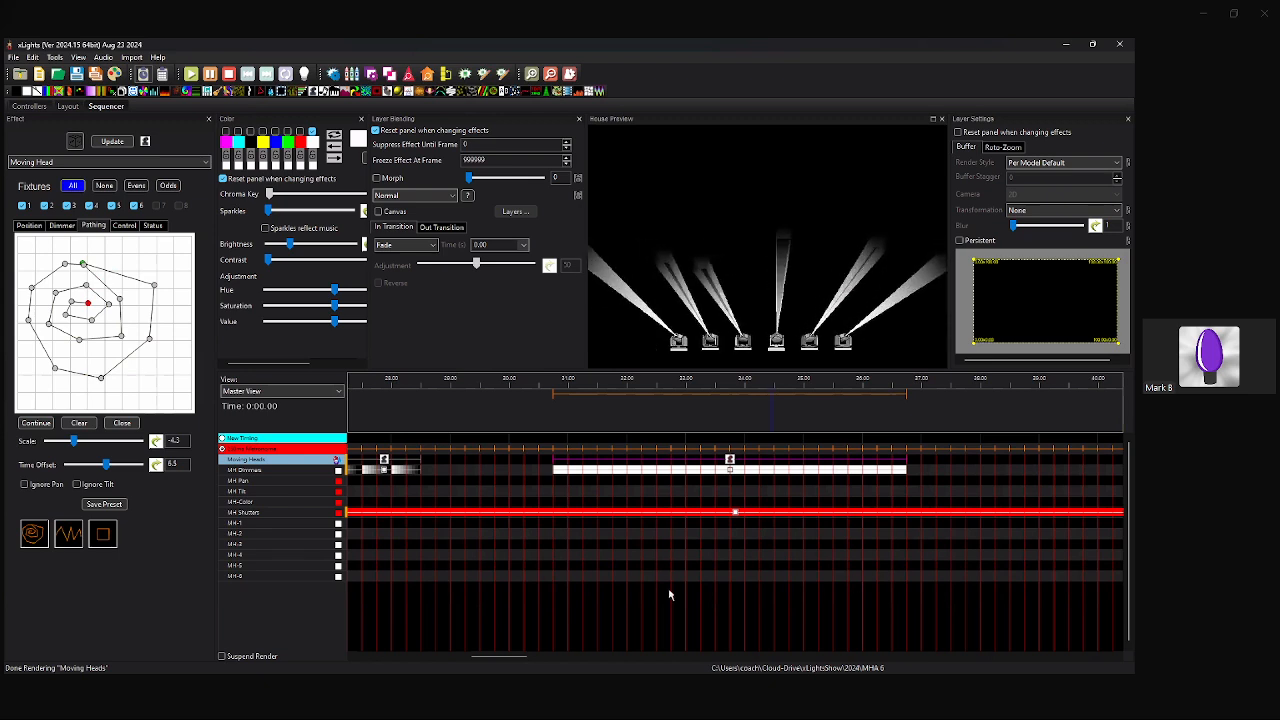
Add a Moving Head effect from 39.5 s to 43 s on the Moving Heads row and view the status of all its fixtures.
{"action": "left_click_drag", "start_coordinate": [519, 656], "coordinate": [547, 660]}
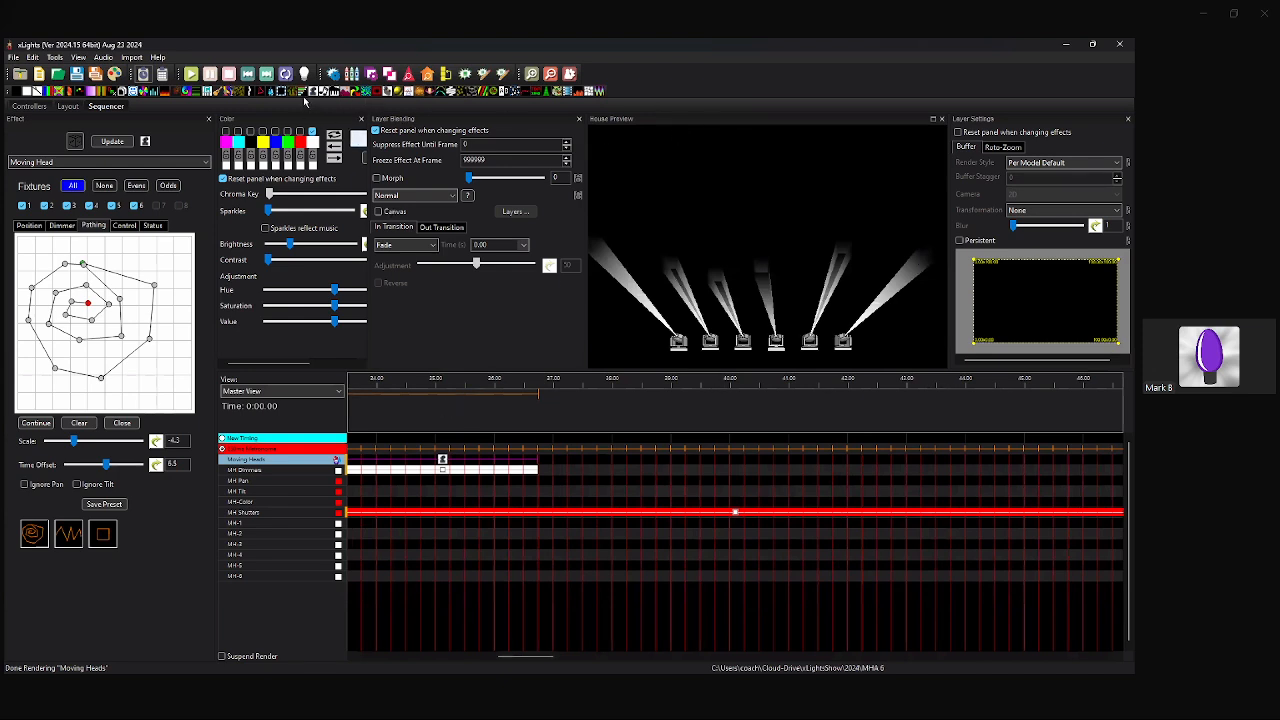
{"action": "left_click_drag", "start_coordinate": [314, 93], "coordinate": [716, 461]}
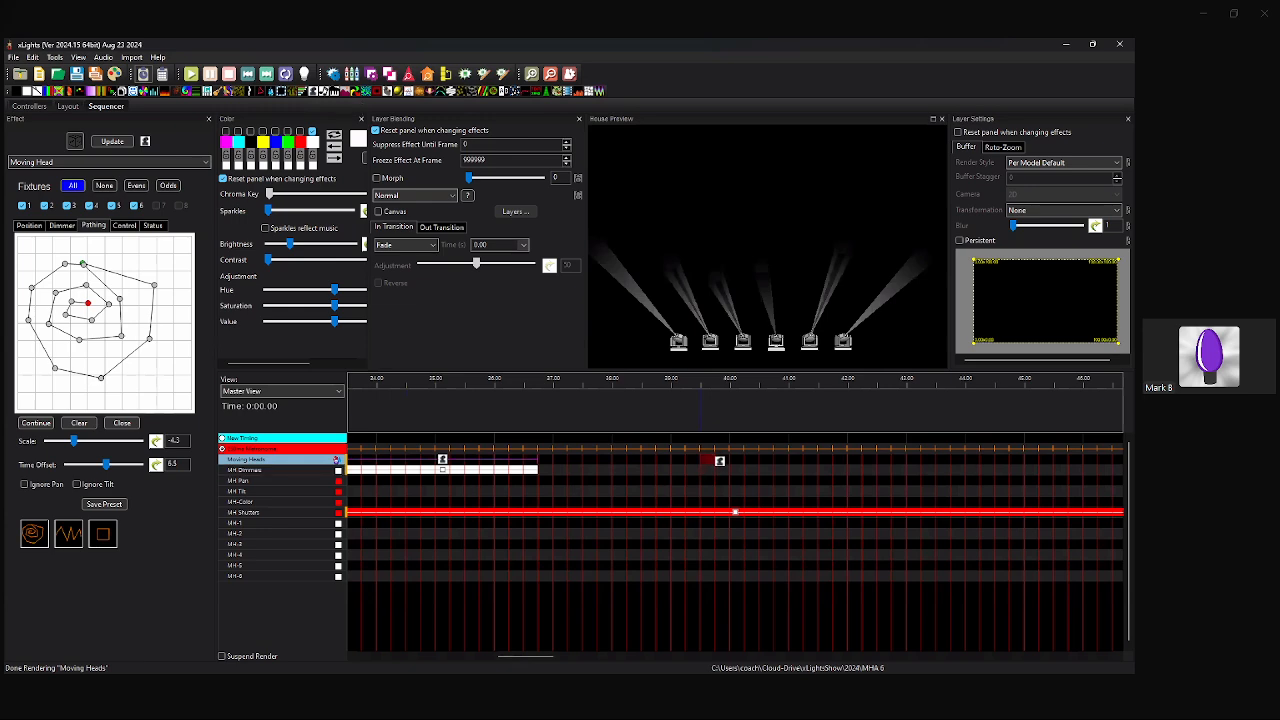
{"action": "left_click_drag", "start_coordinate": [724, 461], "coordinate": [906, 470]}
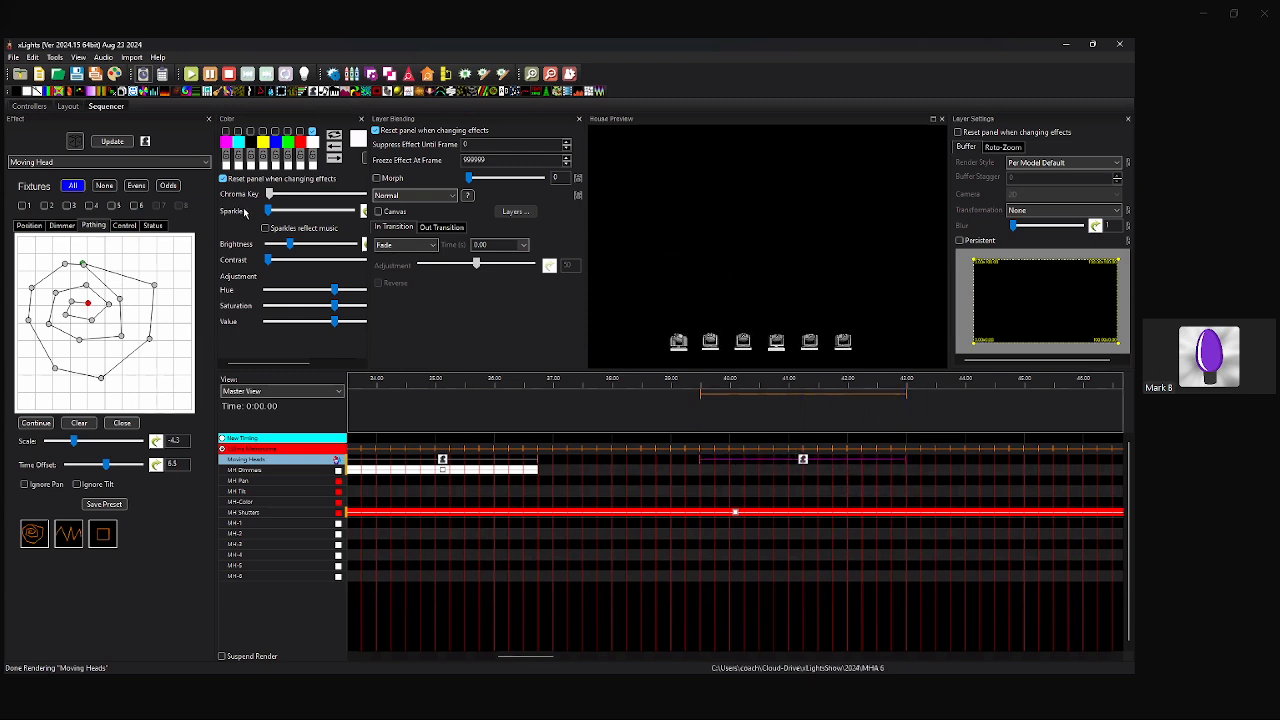
{"action": "left_click", "coordinate": [72, 186]}
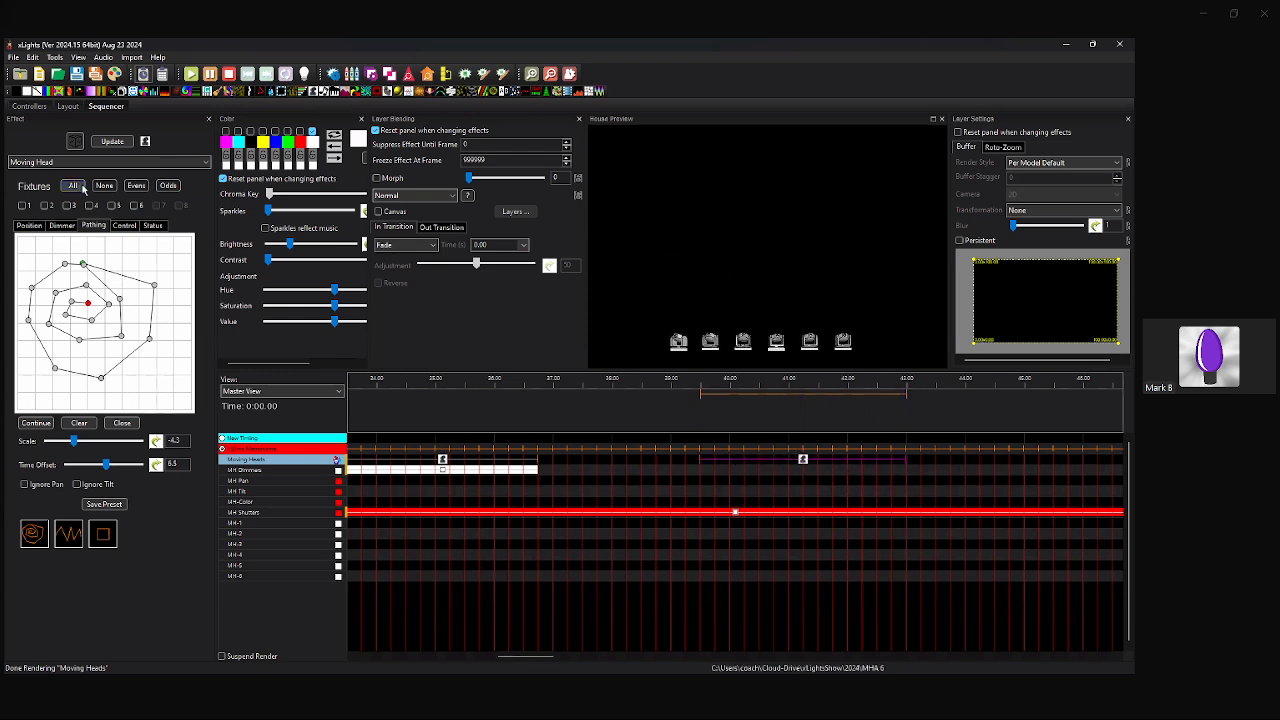
{"action": "left_click", "coordinate": [157, 228]}
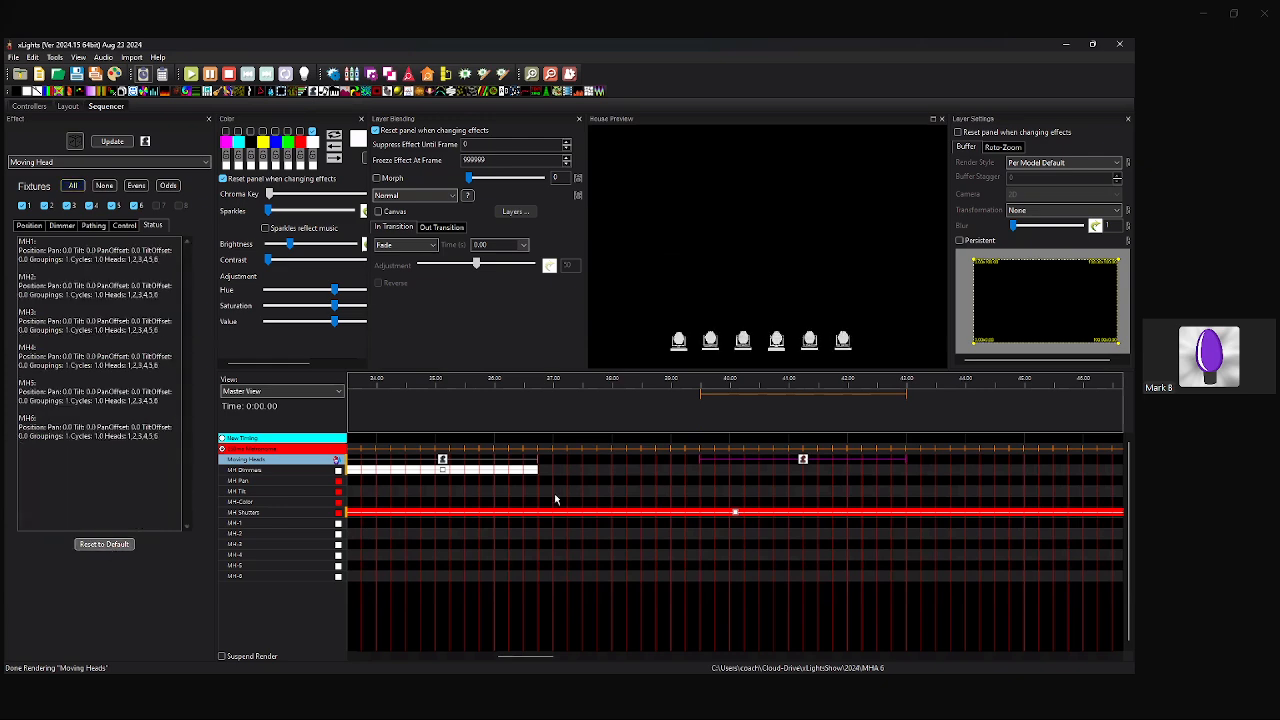
Add an On effect from 39.5 s to 43 s on the MH Dimmers row.
{"action": "left_click", "coordinate": [712, 476]}
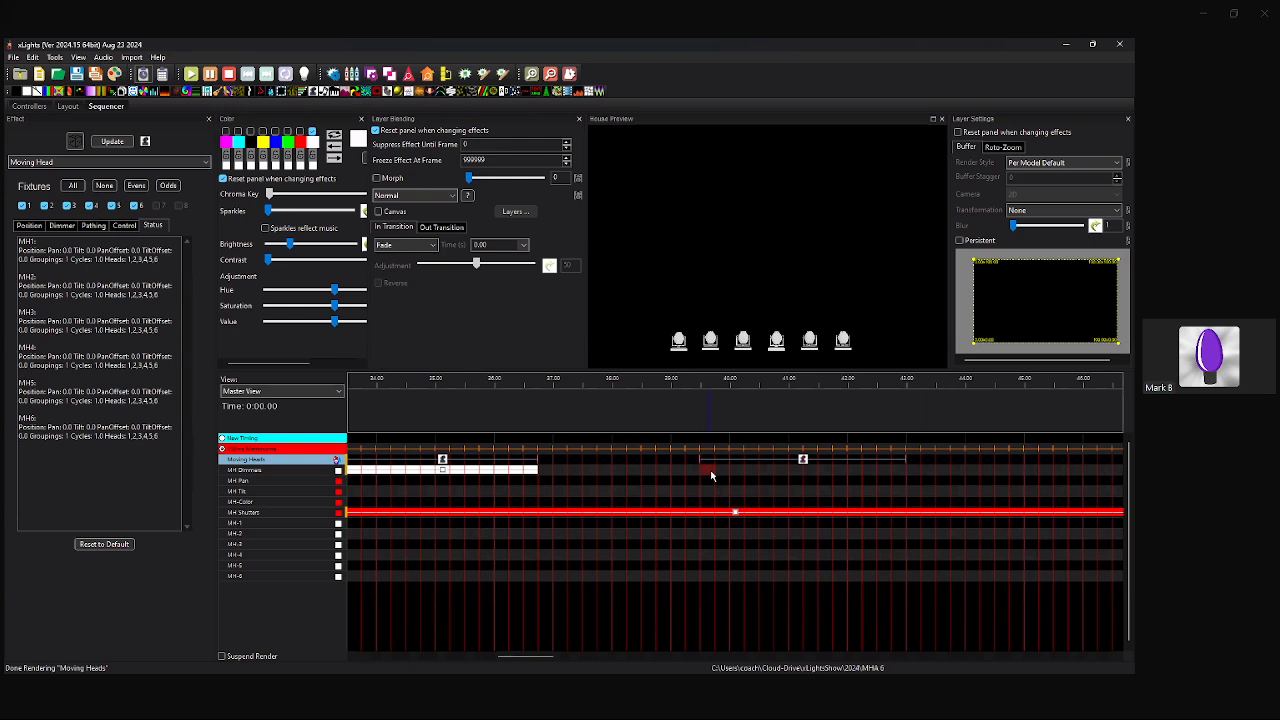
{"action": "key", "text": "o"}
{"action": "left_click_drag", "start_coordinate": [715, 474], "coordinate": [906, 478]}
Set all six fixtures of the Moving Head effect starting at 39.5 s to pan 90 and tilt 0 degrees.
{"action": "left_click", "coordinate": [802, 460]}
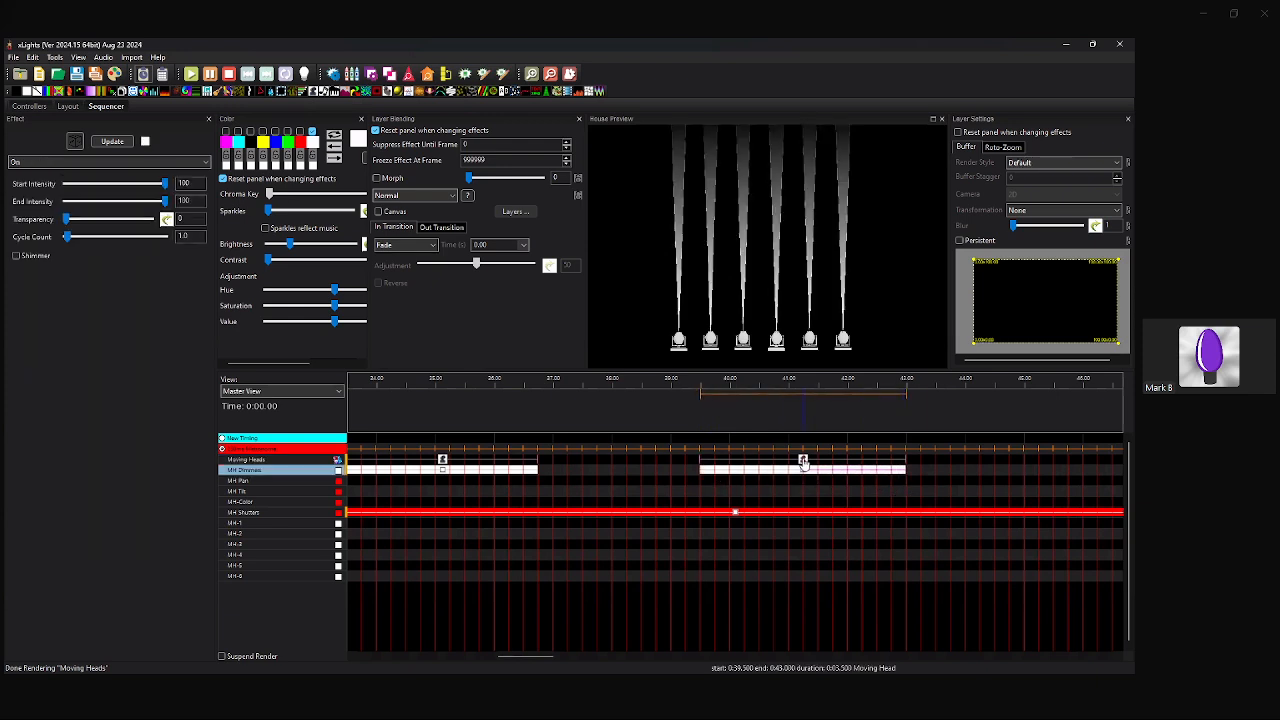
{"action": "left_click", "coordinate": [72, 185]}
{"action": "left_click", "coordinate": [36, 225]}
{"action": "left_click", "coordinate": [146, 320]}
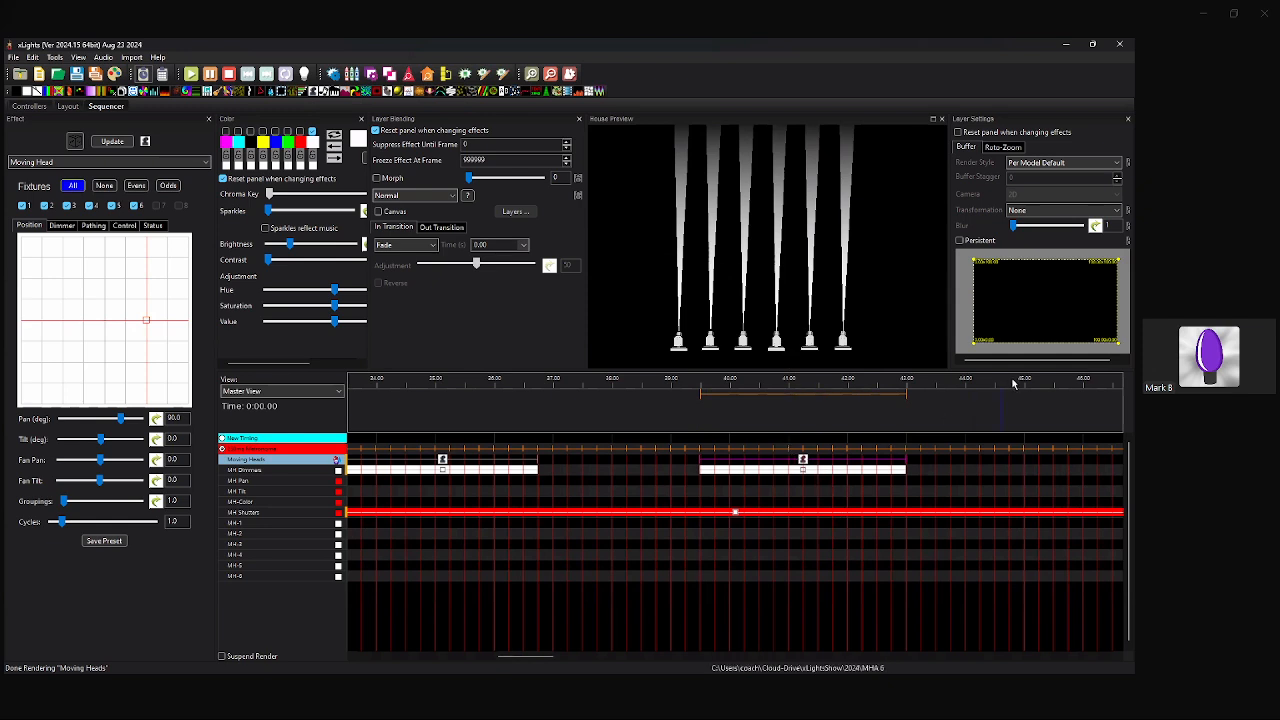
Insert a second layer below the existing one on the MH Dimmers row.
{"action": "left_click", "coordinate": [804, 477]}
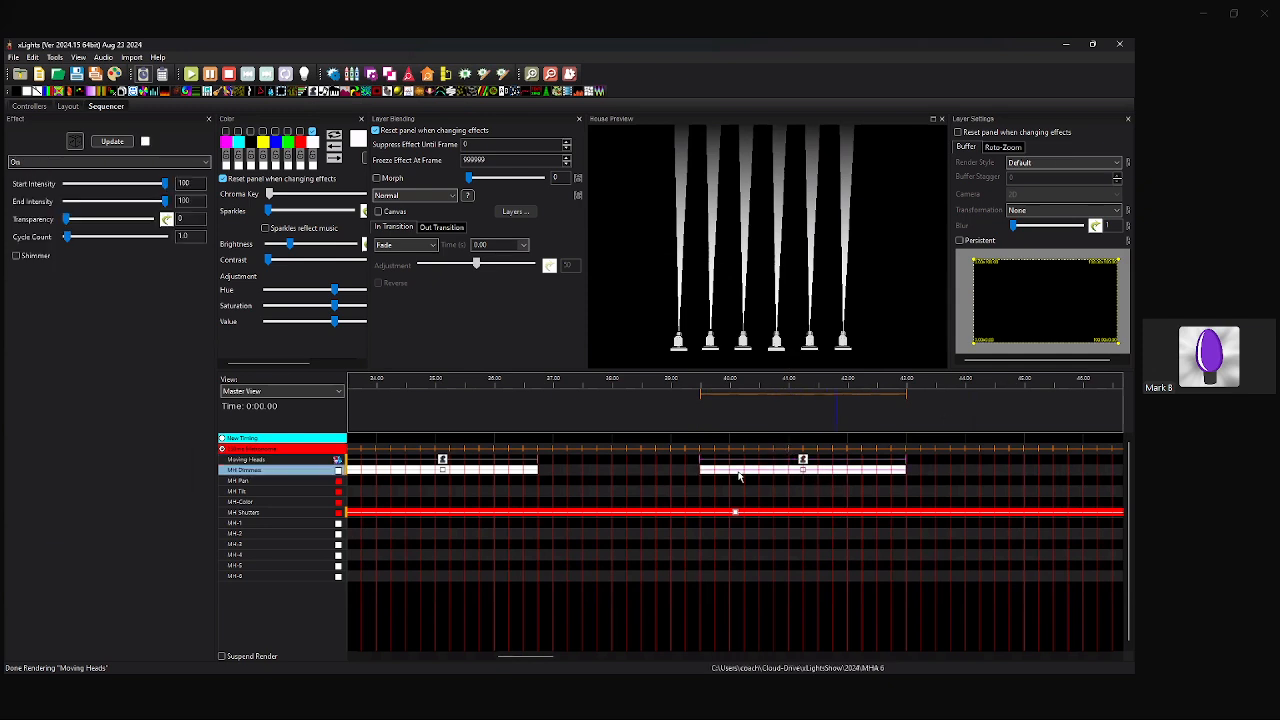
{"action": "right_click", "coordinate": [270, 472]}
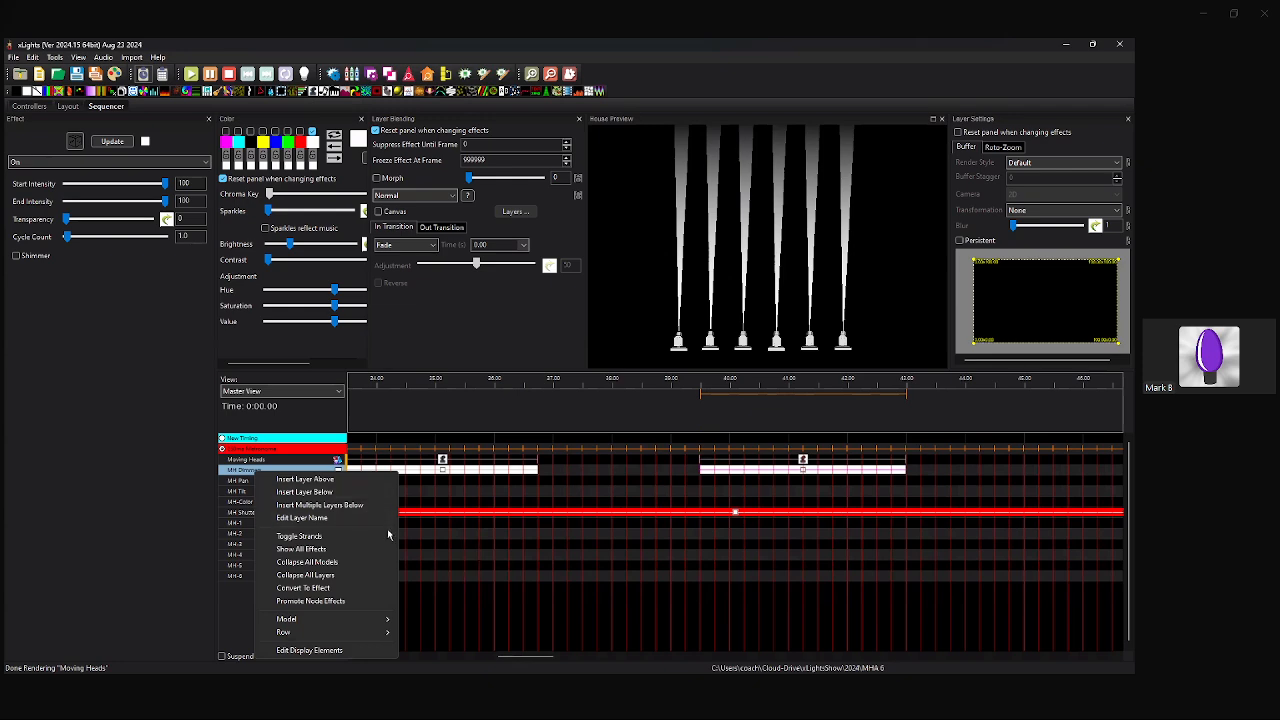
{"action": "left_click", "coordinate": [604, 502]}
{"action": "right_click", "coordinate": [281, 472]}
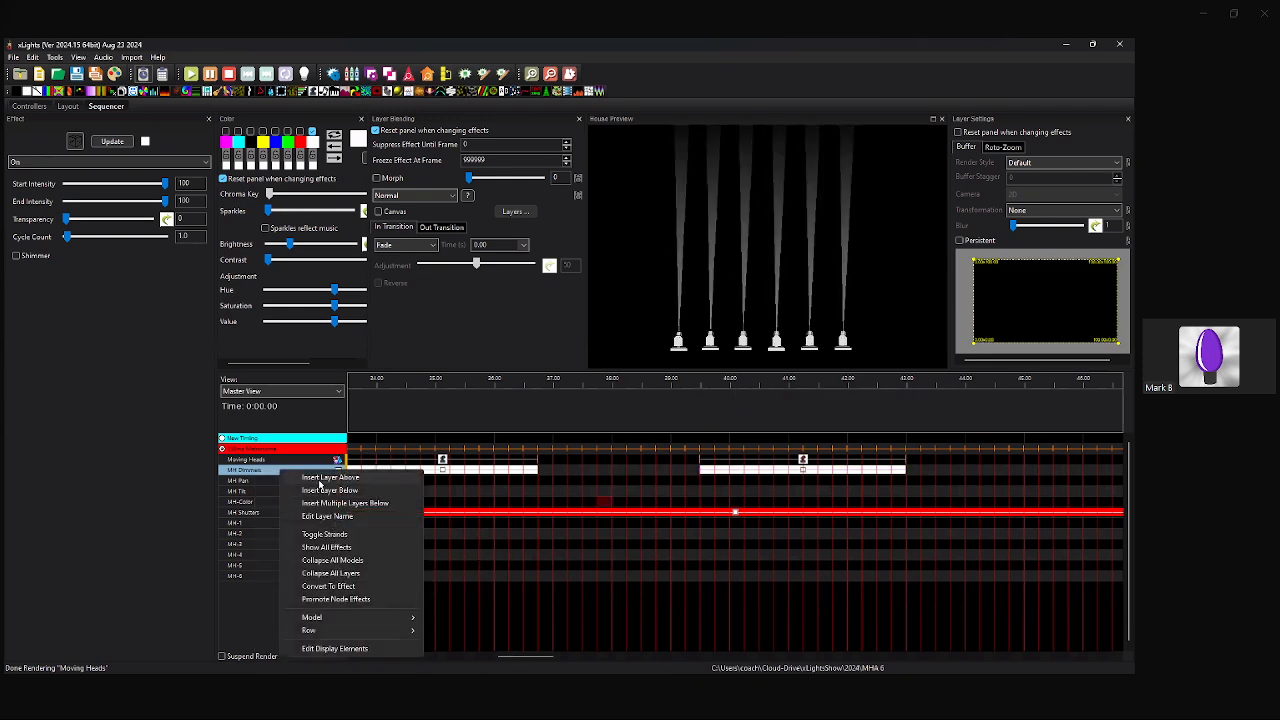
{"action": "left_click", "coordinate": [330, 490]}
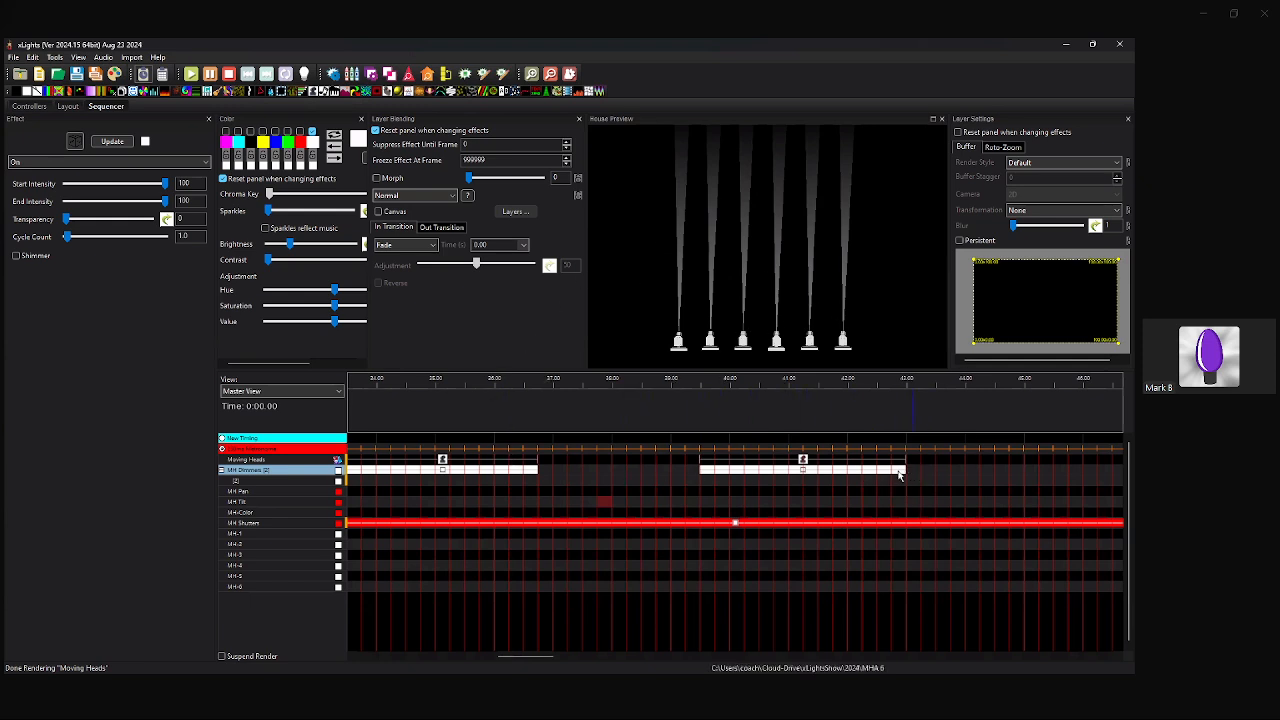
Shorten the On effect starting at 39.5 s to end at 40 s and set its End Intensity to 0.
{"action": "left_click_drag", "start_coordinate": [907, 469], "coordinate": [712, 469]}
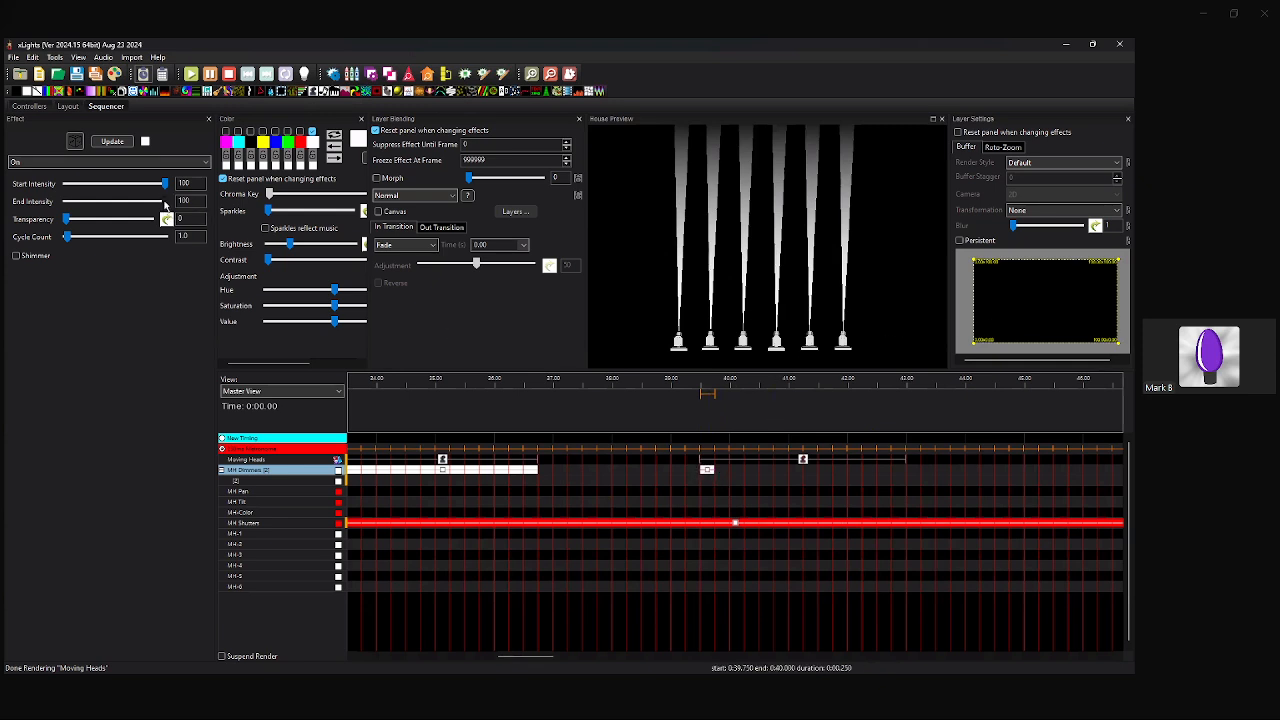
{"action": "left_click_drag", "start_coordinate": [165, 203], "coordinate": [66, 202]}
{"action": "left_click_drag", "start_coordinate": [725, 472], "coordinate": [731, 471]}
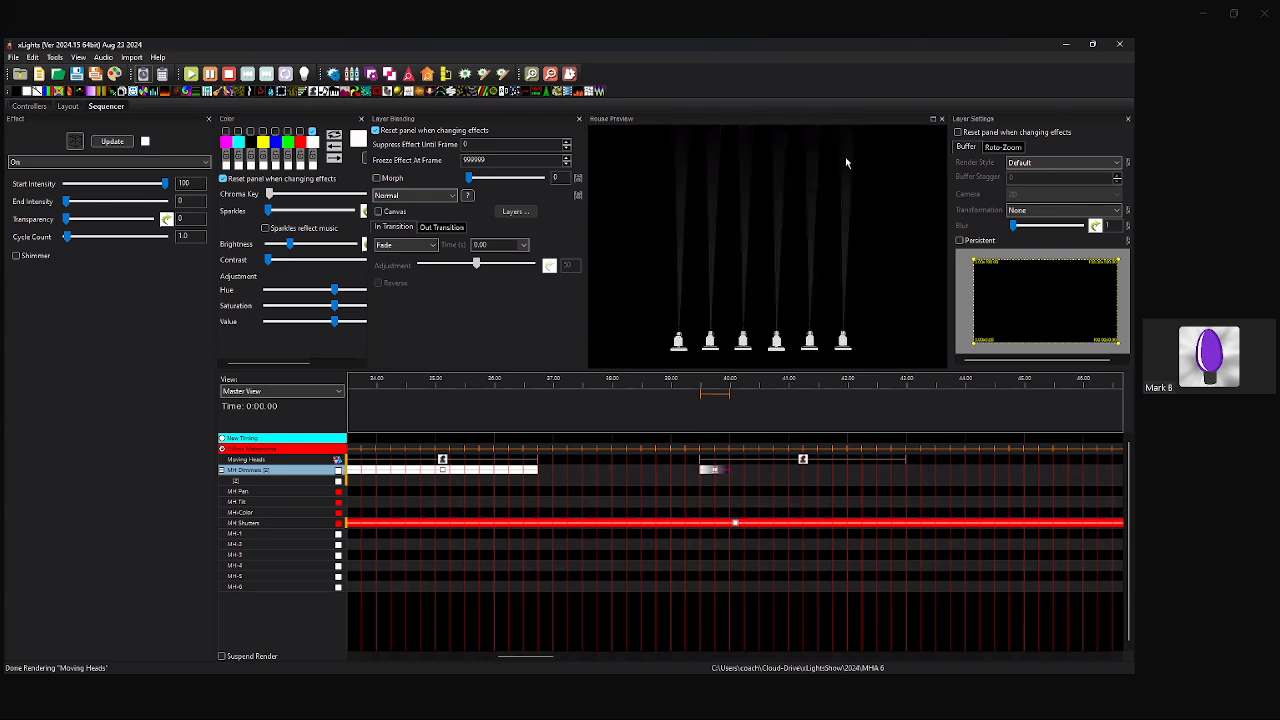
Limit the On effect's buffer to the left half and check the model arrangement in the layout.
{"action": "right_click", "coordinate": [1004, 304]}
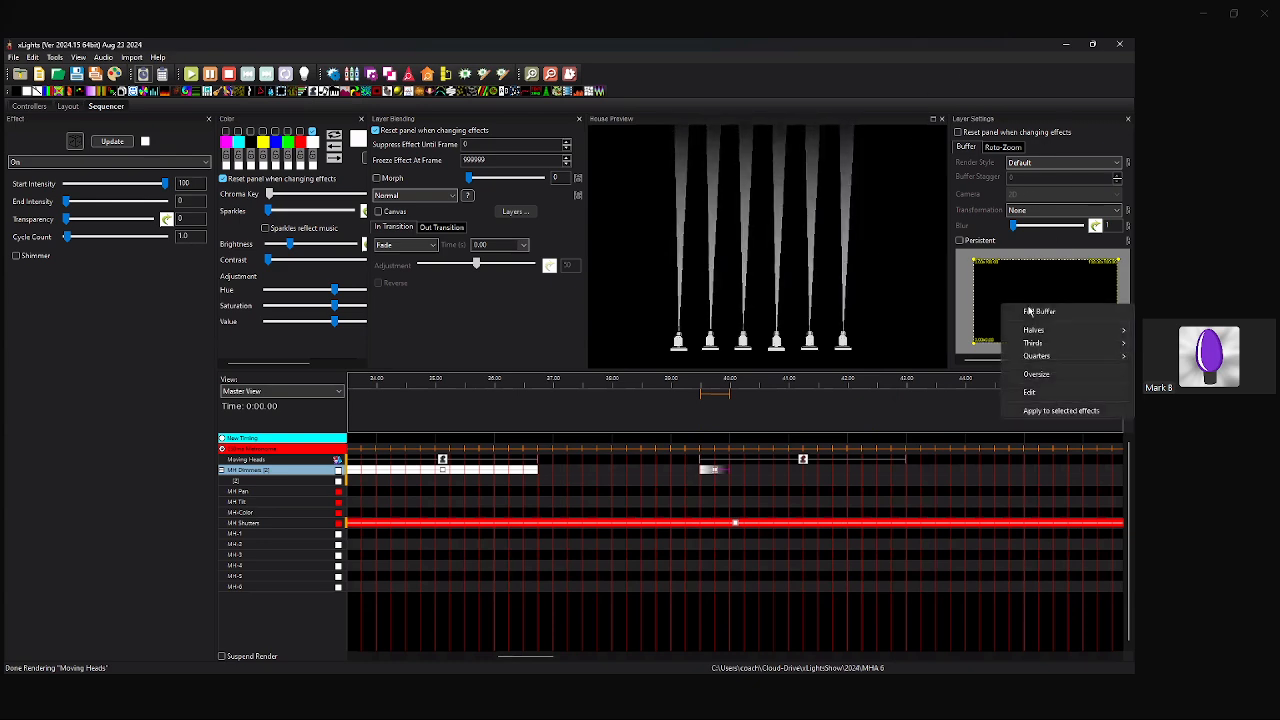
{"action": "mouse_move", "coordinate": [1035, 330]}
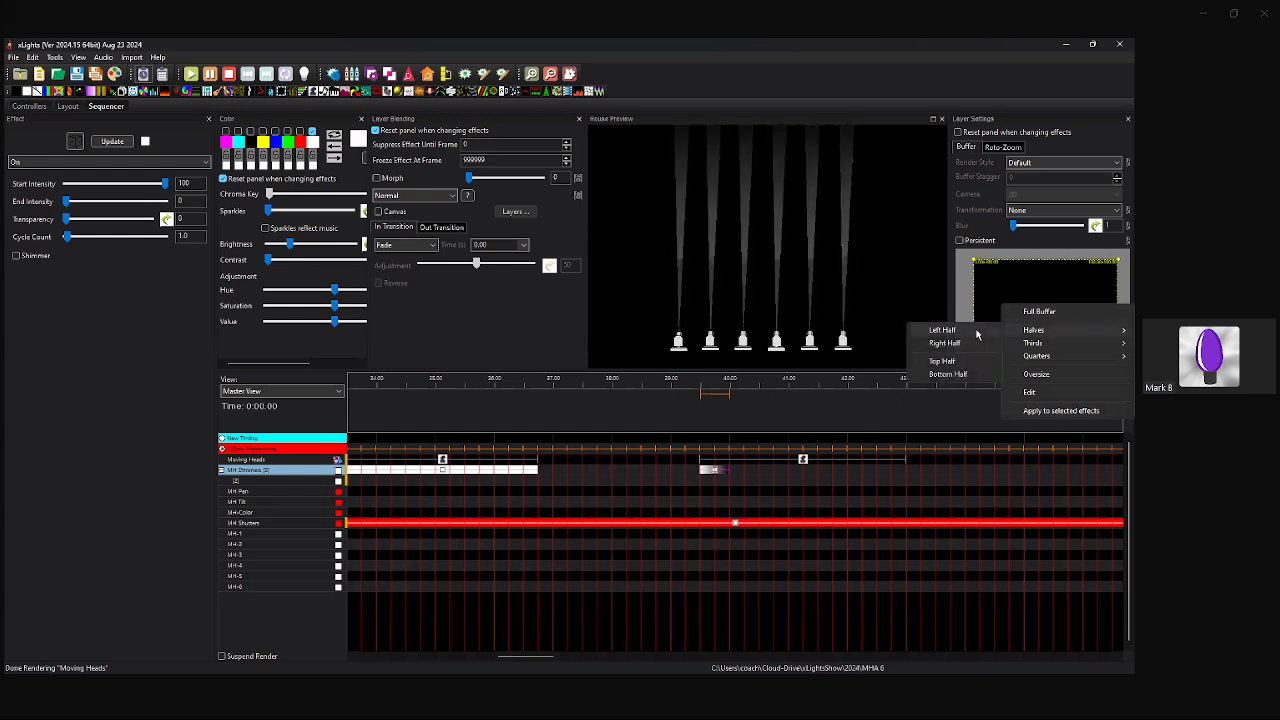
{"action": "left_click", "coordinate": [972, 330]}
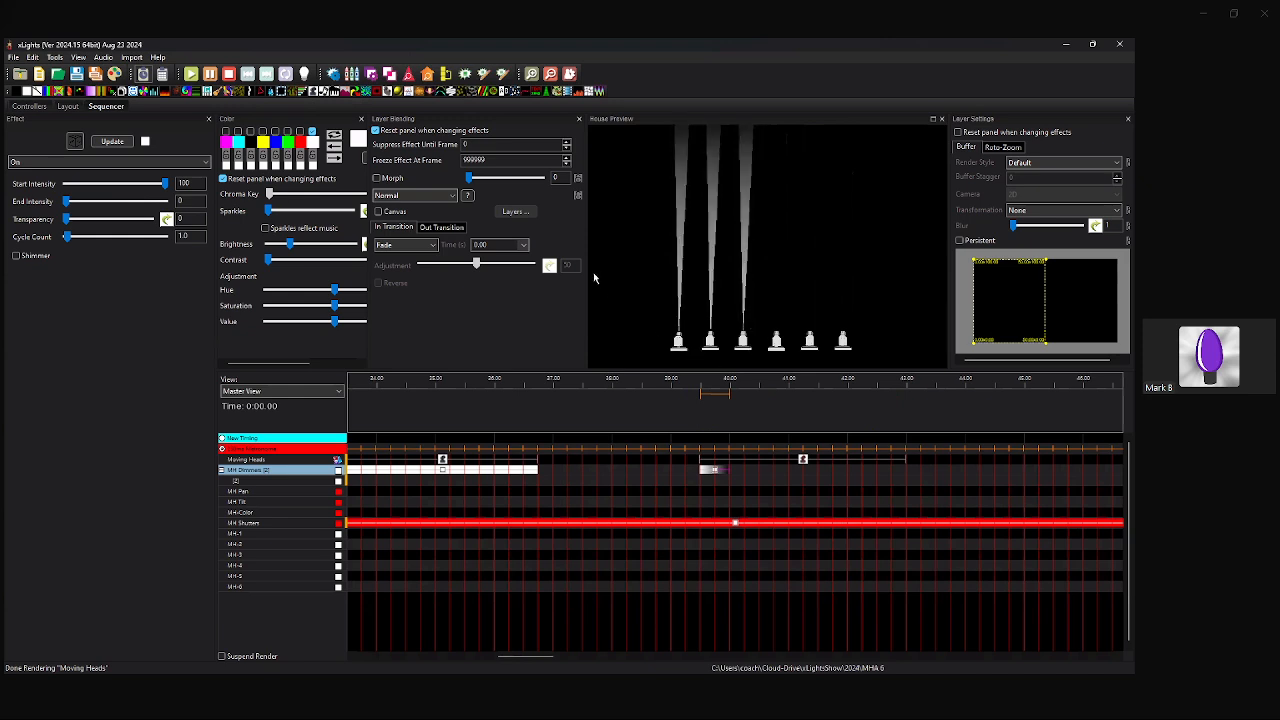
{"action": "left_click", "coordinate": [68, 107]}
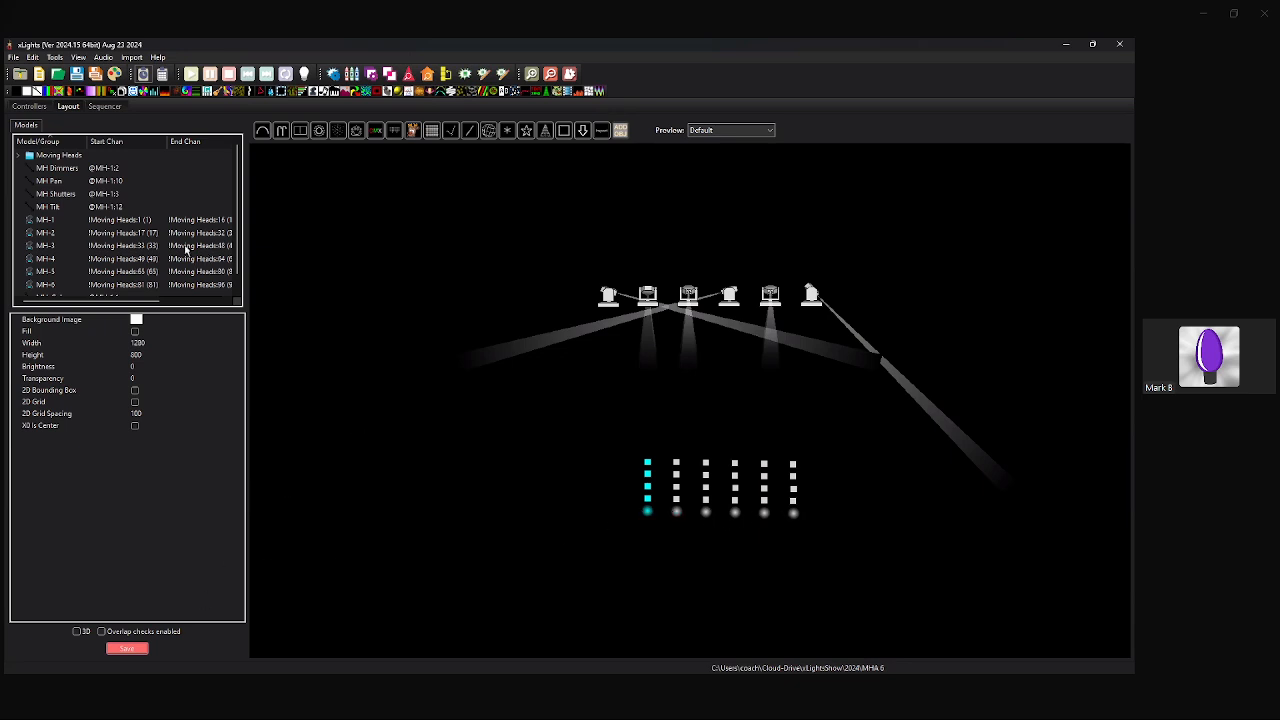
{"action": "left_click", "coordinate": [105, 106]}
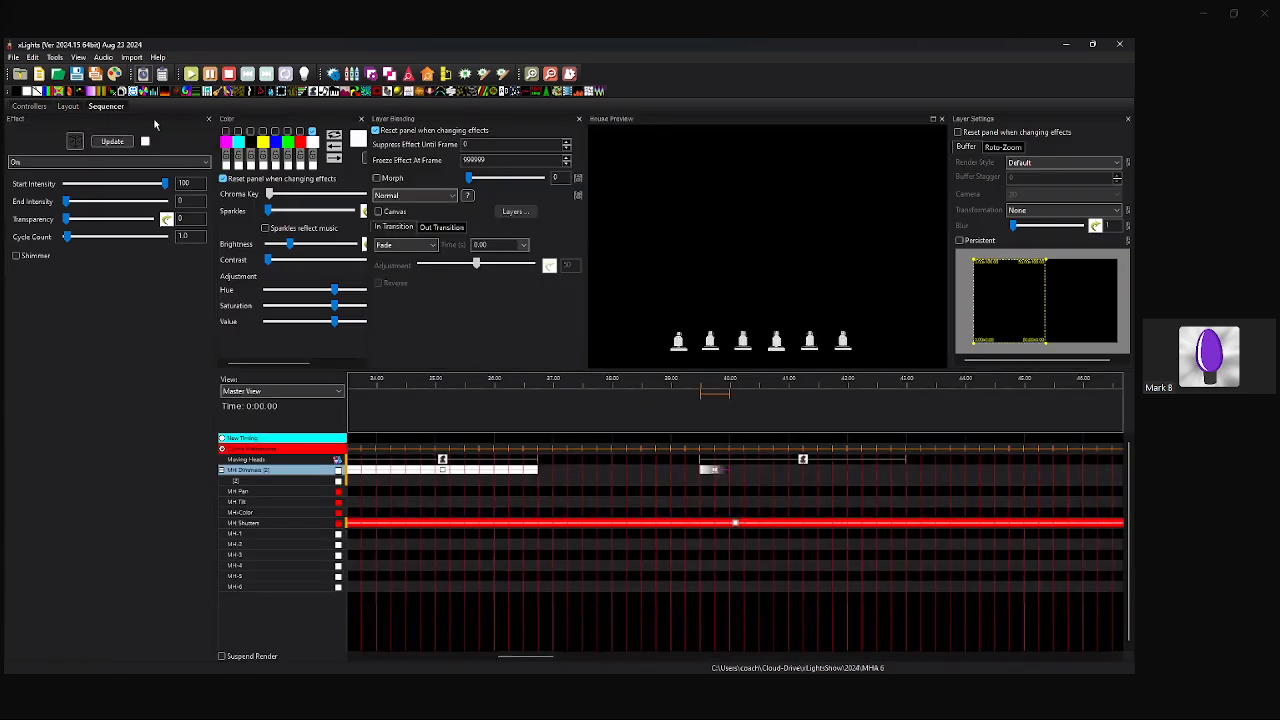
Copy the fading On effect to the second MH Dimmers layer at 40 s and open the copy's buffer region options.
{"action": "left_click", "coordinate": [716, 471]}
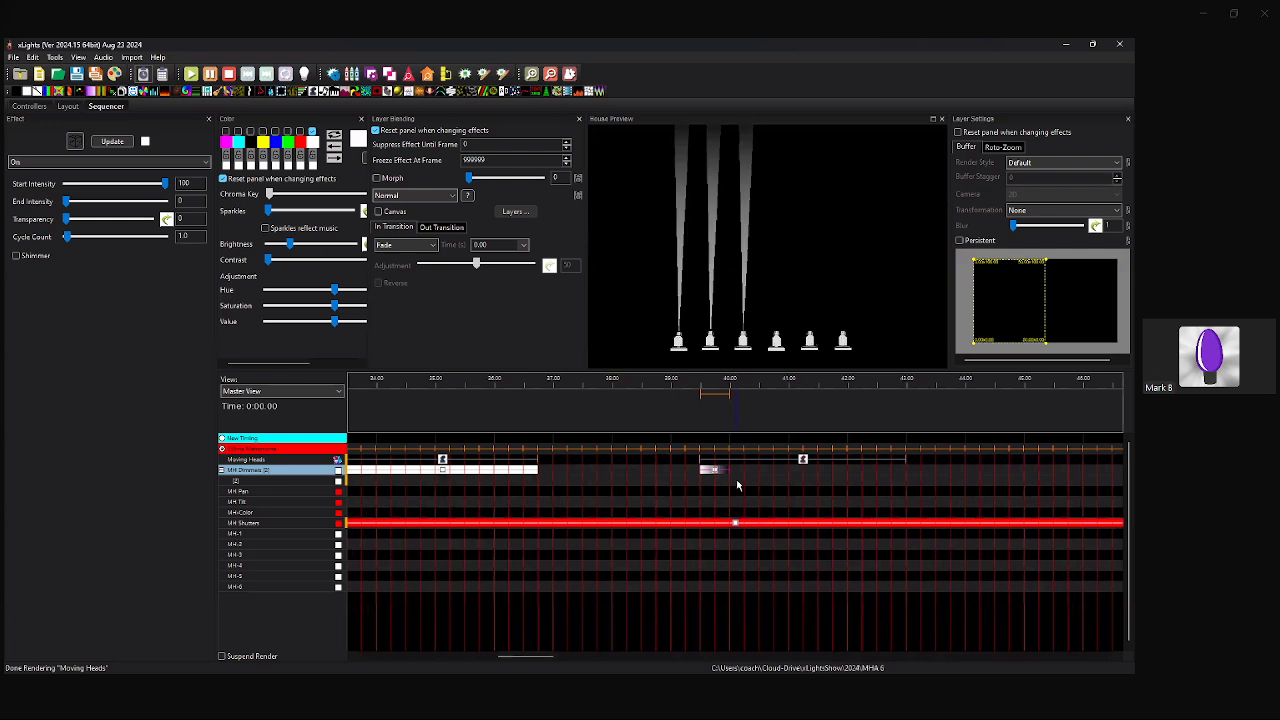
{"action": "left_click", "coordinate": [738, 481]}
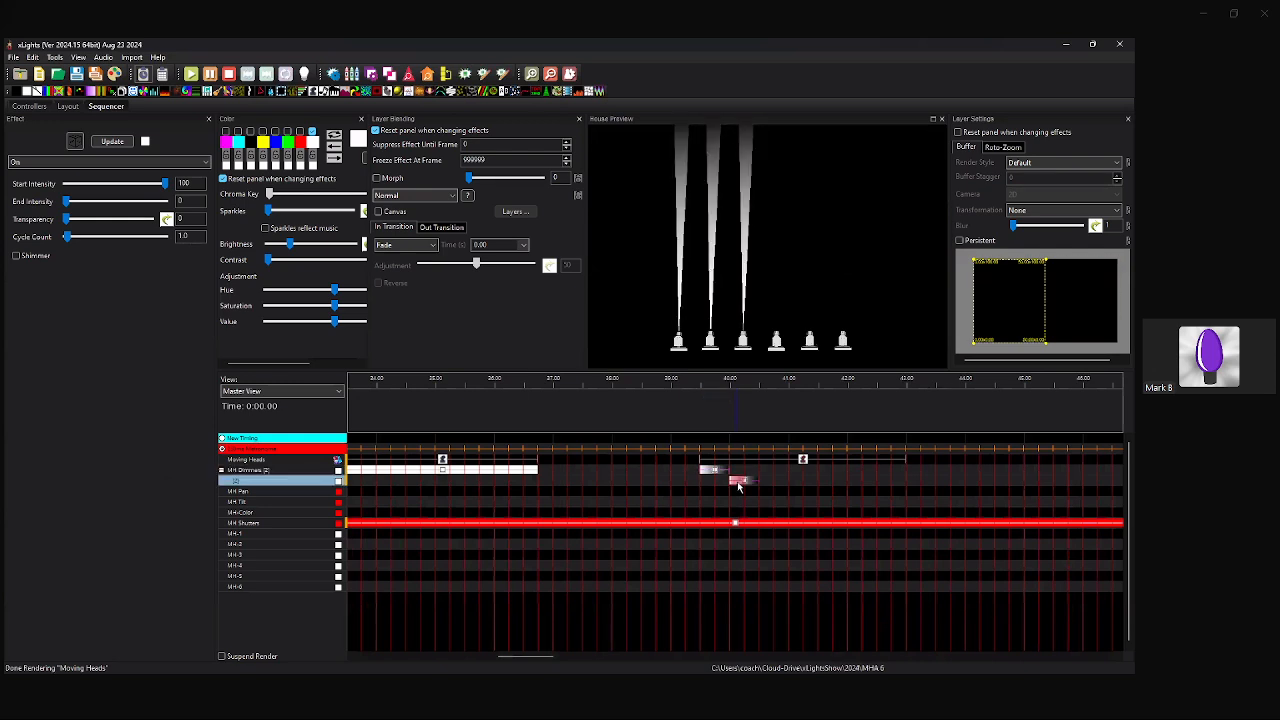
{"action": "right_click", "coordinate": [1004, 297]}
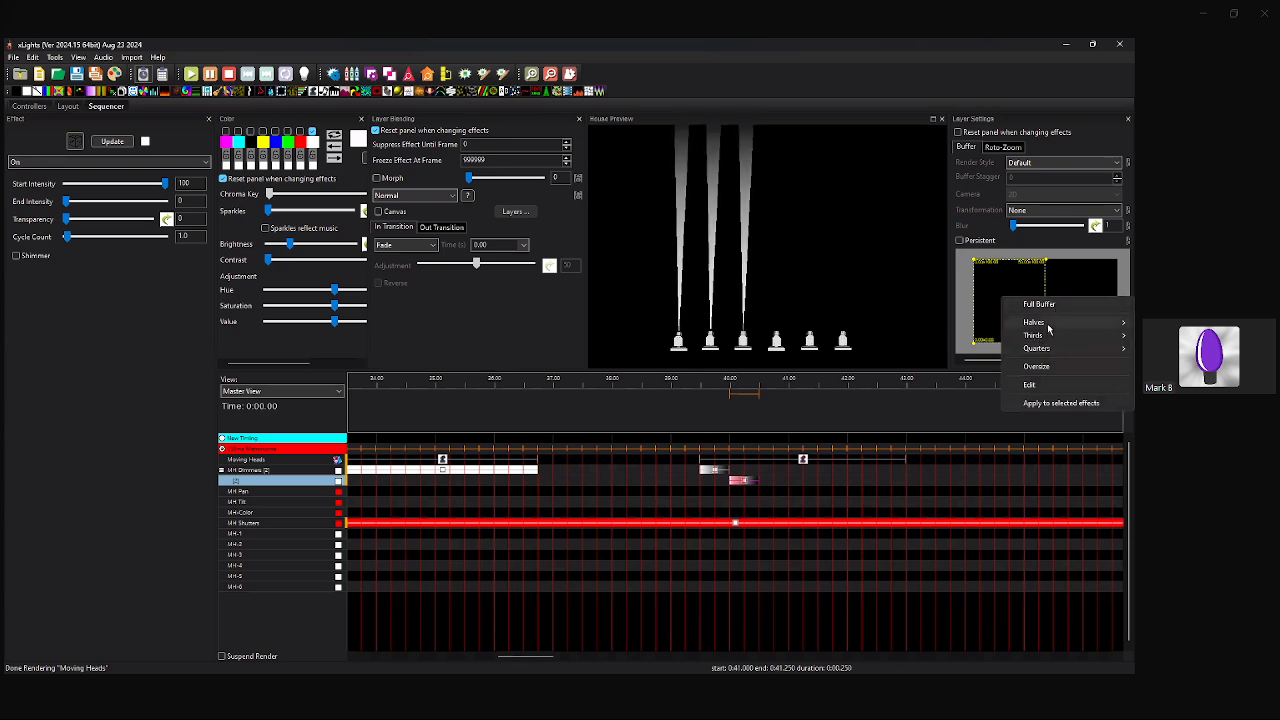
Limit the second-layer On effect at 40.0 s to the right half of the buffer.
{"action": "mouse_move", "coordinate": [1048, 328]}
{"action": "left_click", "coordinate": [974, 337]}
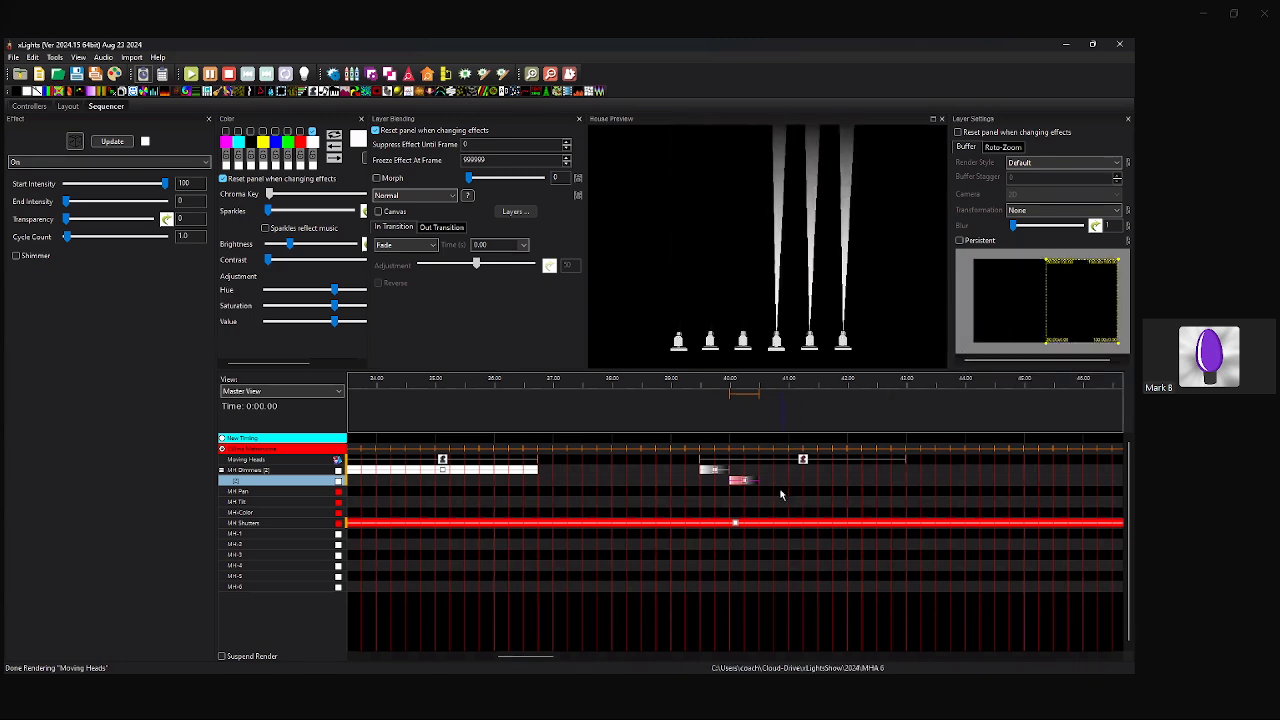
Paste three more copies of the two staggered On effects along the MH Dimmers layers and extend the Moving Head effect to 43.5 s.
{"action": "left_click", "coordinate": [713, 471]}
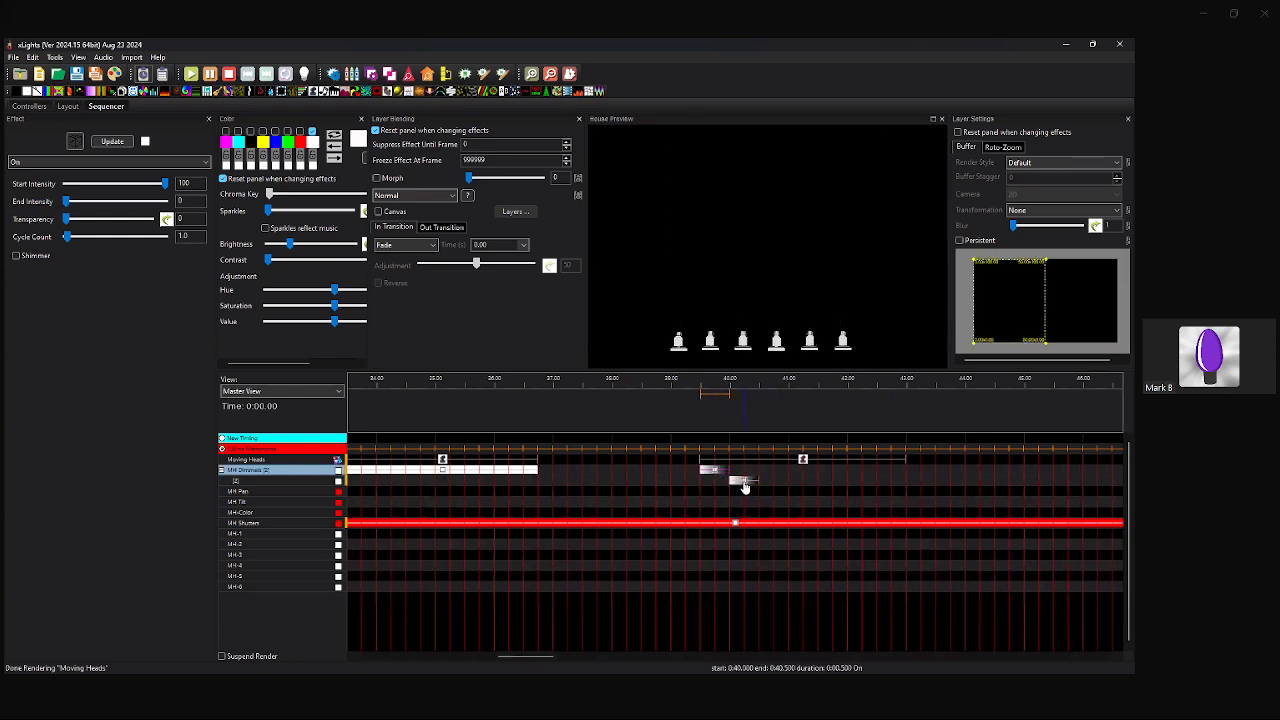
{"action": "left_click", "coordinate": [744, 483]}
{"action": "key", "text": "ctrl+c"}
{"action": "left_click", "coordinate": [768, 471]}
{"action": "key", "text": "ctrl+v"}
{"action": "left_click", "coordinate": [825, 471]}
{"action": "key", "text": "ctrl+v"}
{"action": "left_click", "coordinate": [879, 471]}
{"action": "key", "text": "ctrl+v"}
{"action": "left_click", "coordinate": [906, 459]}
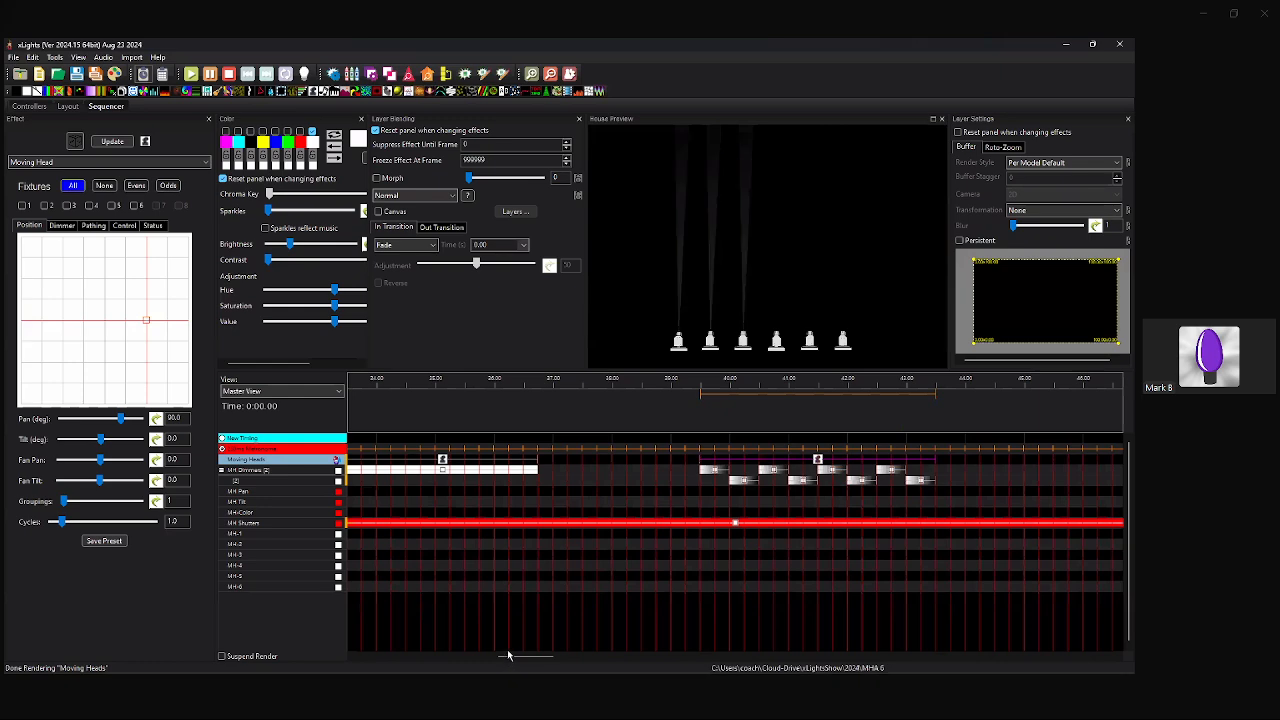
Extend and split the Moving Head effect into two pieces, one ending at 43.5 s and one spanning 44.25 to 48.5 s.
{"action": "left_click_drag", "start_coordinate": [542, 657], "coordinate": [565, 661]}
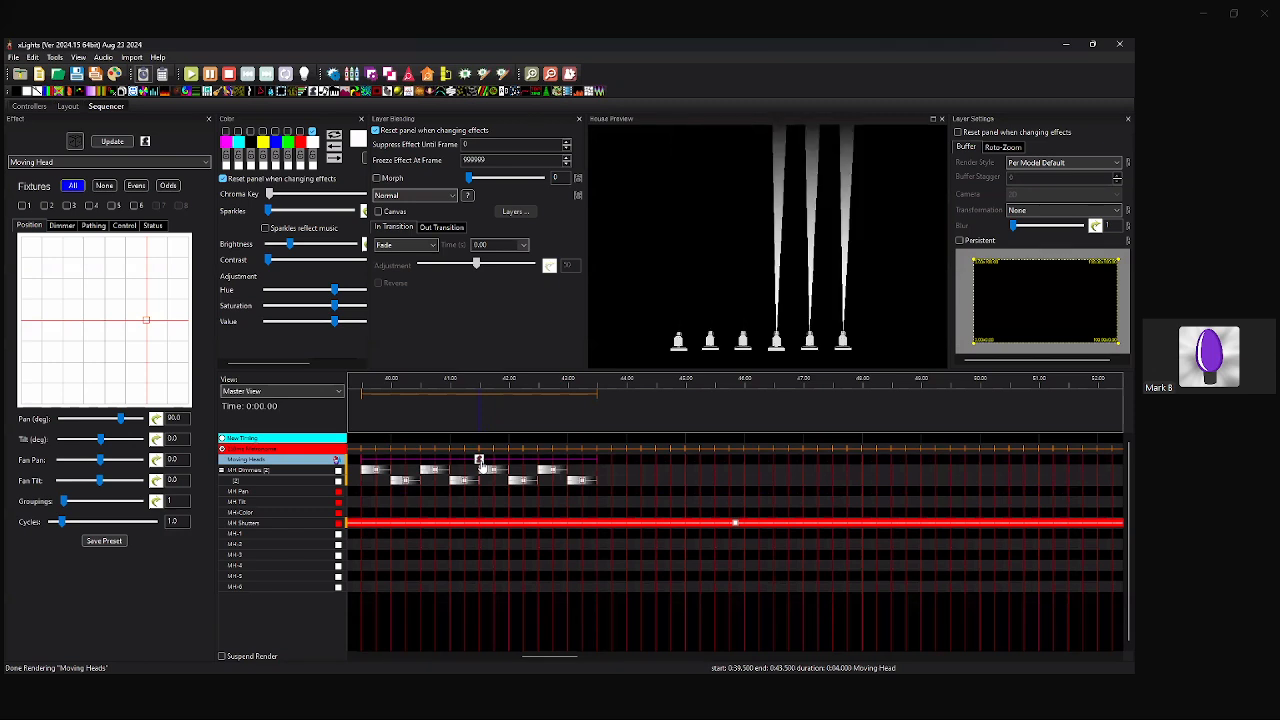
{"action": "left_click_drag", "start_coordinate": [596, 457], "coordinate": [1083, 490]}
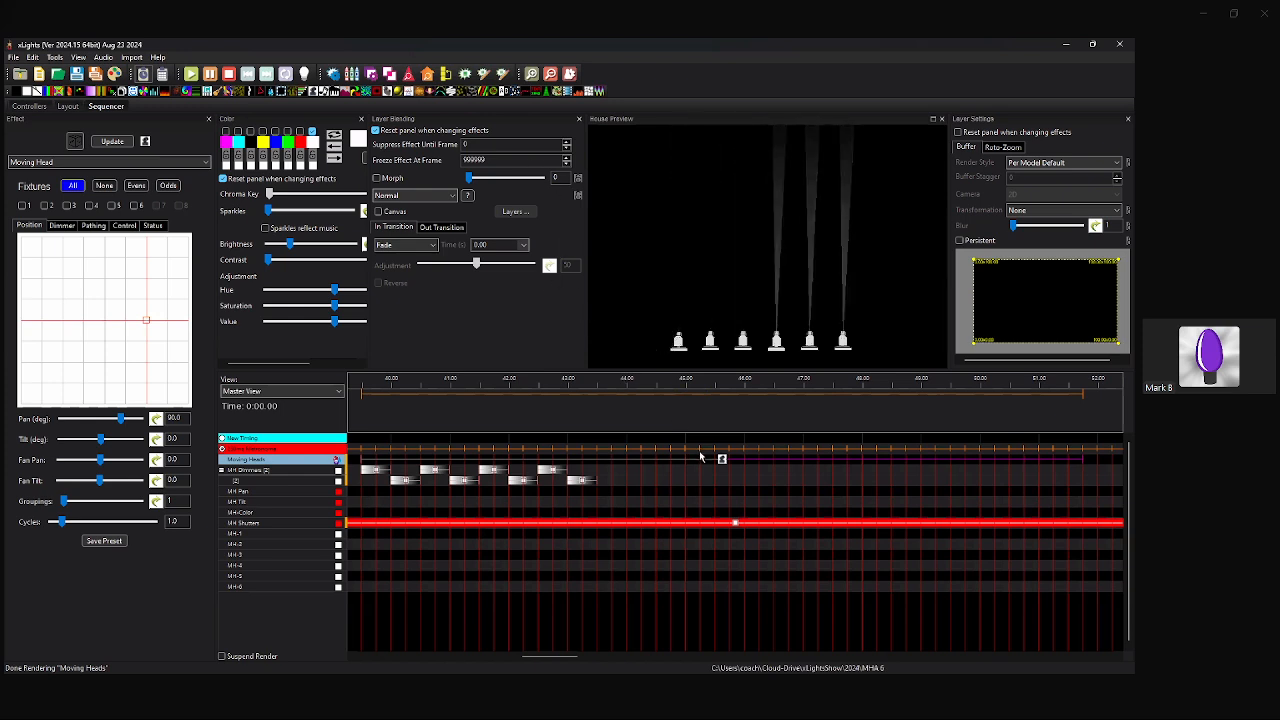
{"action": "right_click", "coordinate": [720, 459]}
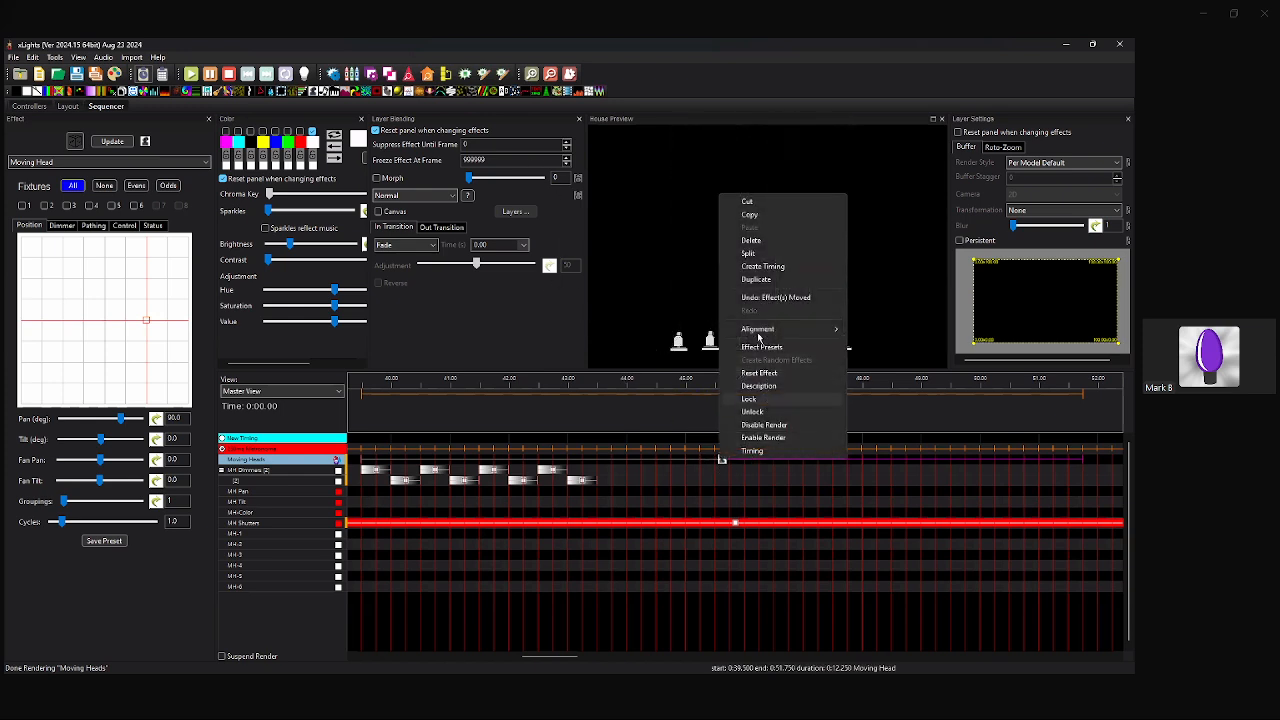
{"action": "key", "text": "Return"}
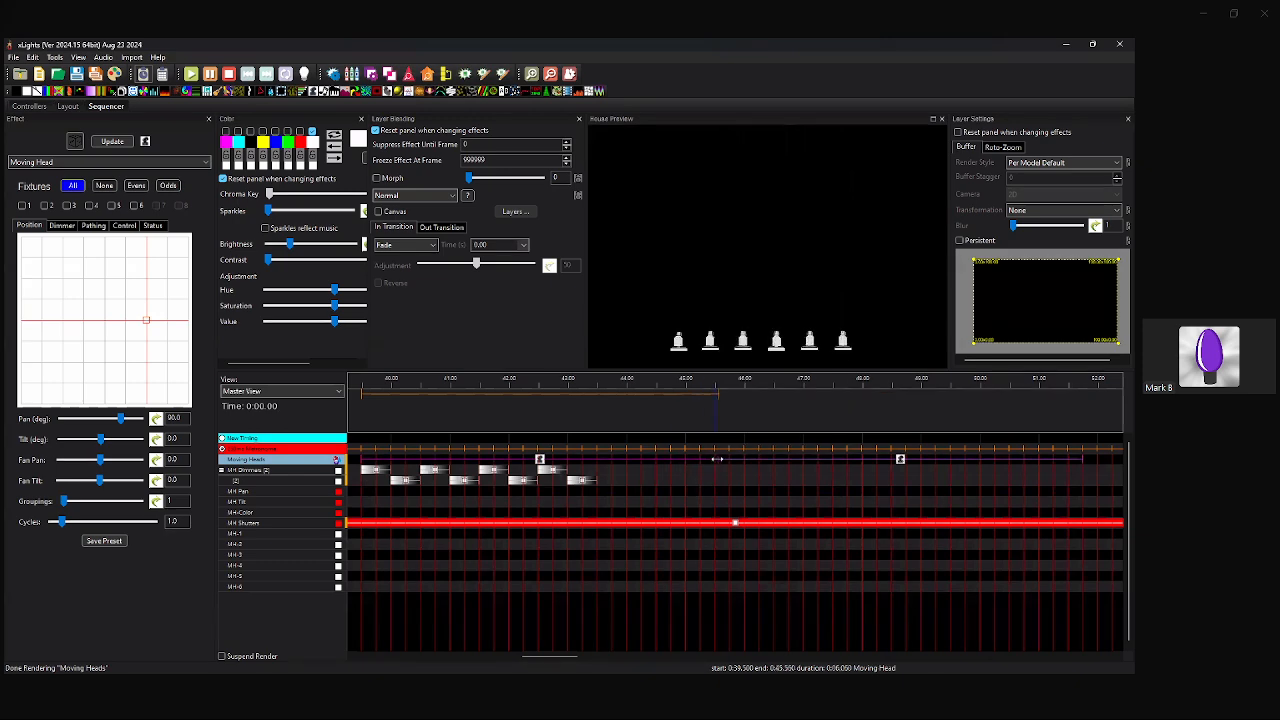
{"action": "left_click_drag", "start_coordinate": [618, 473], "coordinate": [652, 468]}
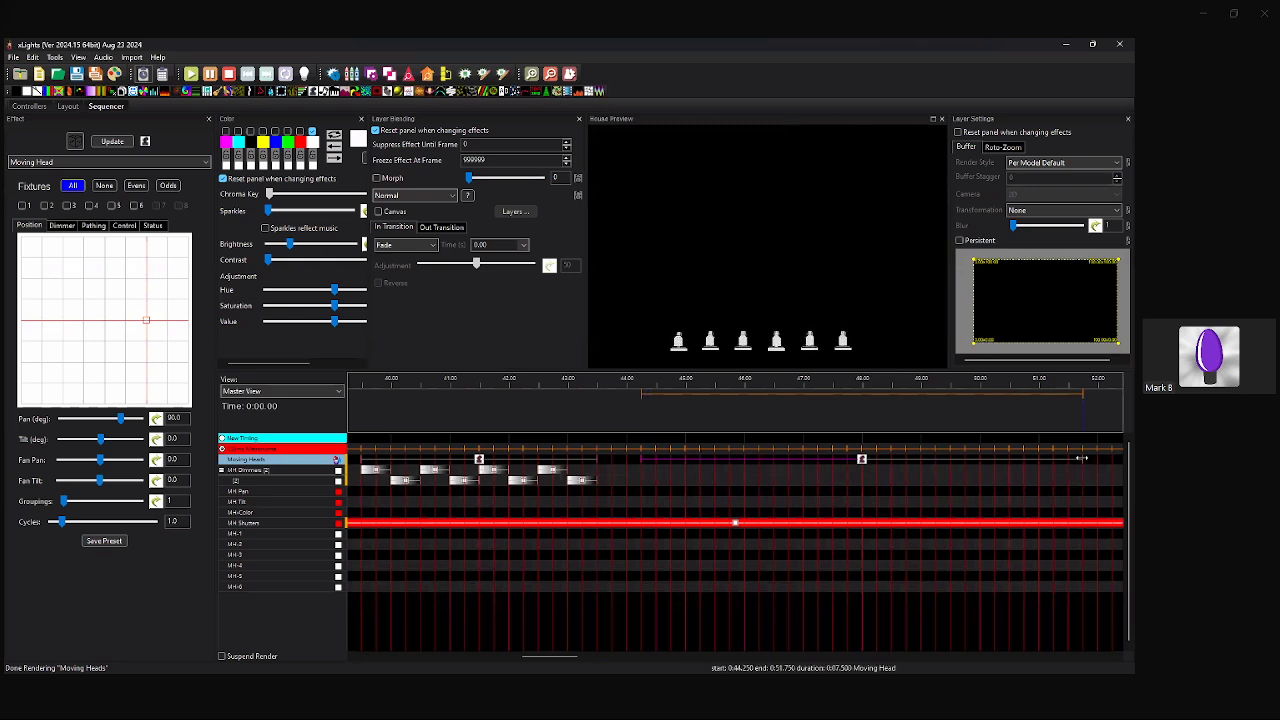
{"action": "left_click_drag", "start_coordinate": [885, 469], "coordinate": [889, 468]}
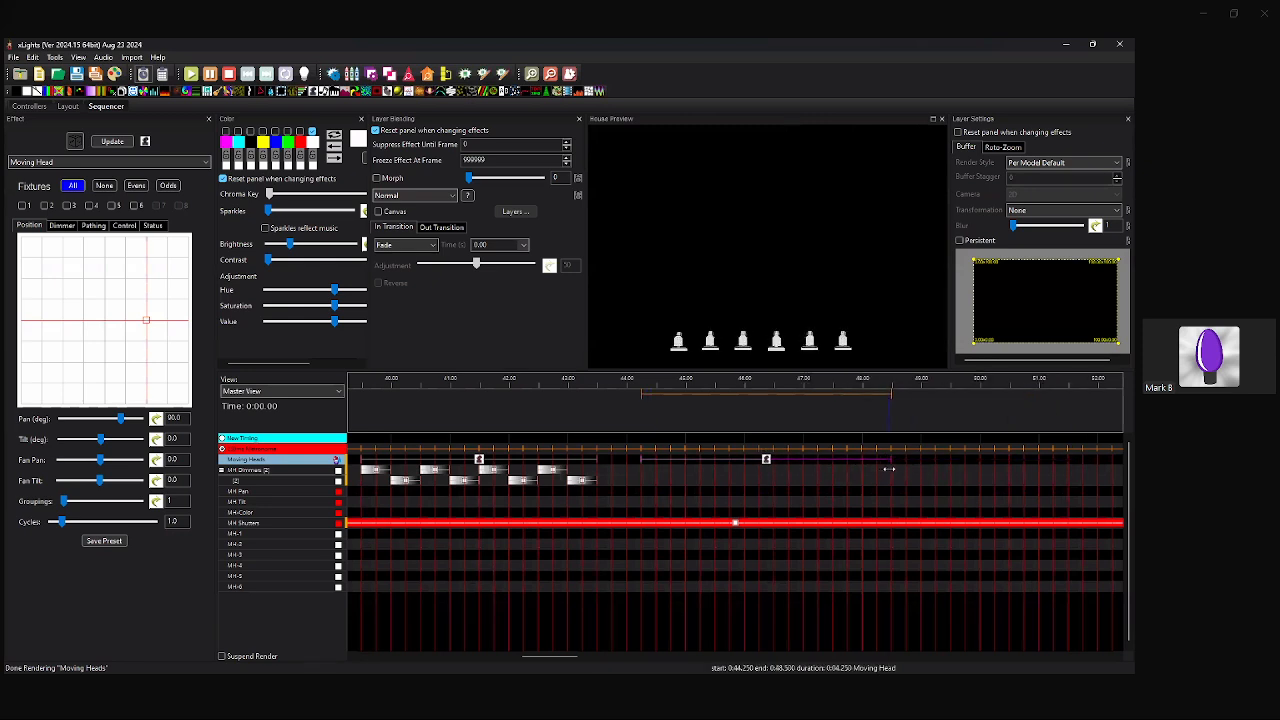
Add a VU Meter effect to MH Dimmers spanning 44.25 to 48.5 s, matching the Moving Head effect above.
{"action": "left_click", "coordinate": [579, 93]}
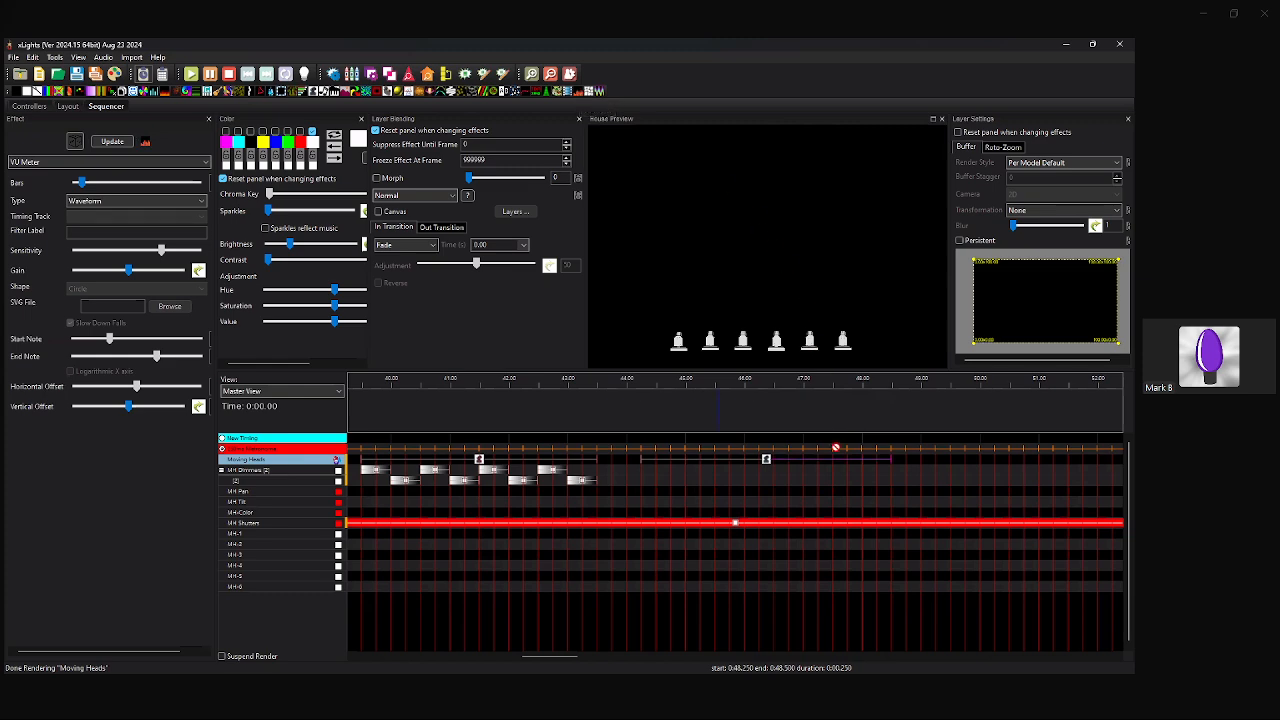
{"action": "left_click_drag", "start_coordinate": [672, 489], "coordinate": [647, 470]}
{"action": "left_click_drag", "start_coordinate": [872, 508], "coordinate": [890, 508]}
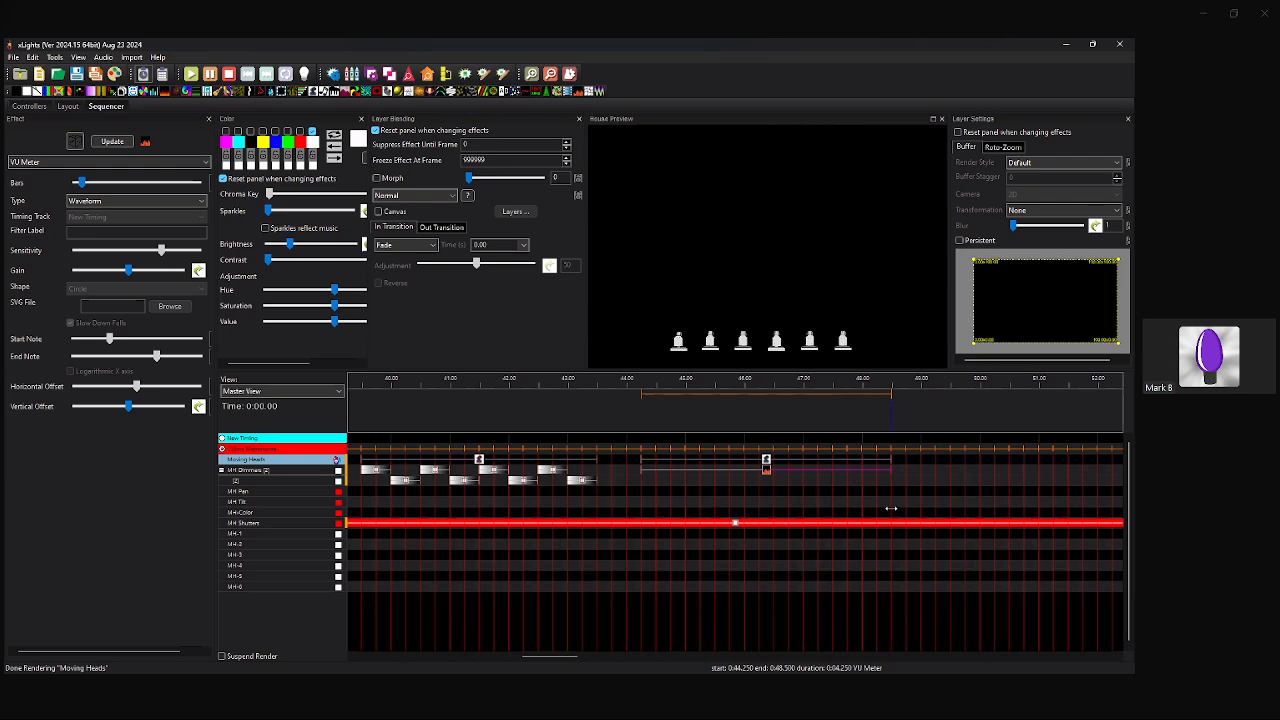
Set the VU Meter effect's type to Timing Event Bar, driven by the 250ms Metronome timing track.
{"action": "left_click", "coordinate": [144, 201]}
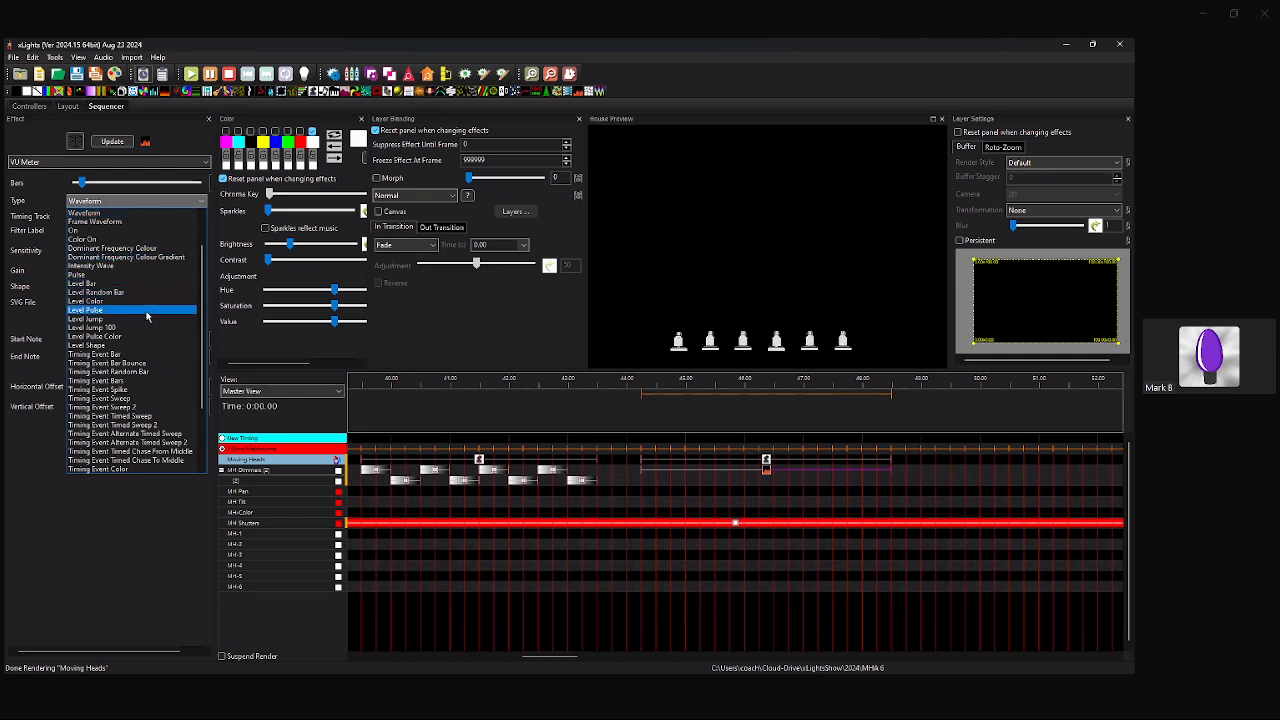
{"action": "left_click", "coordinate": [95, 355]}
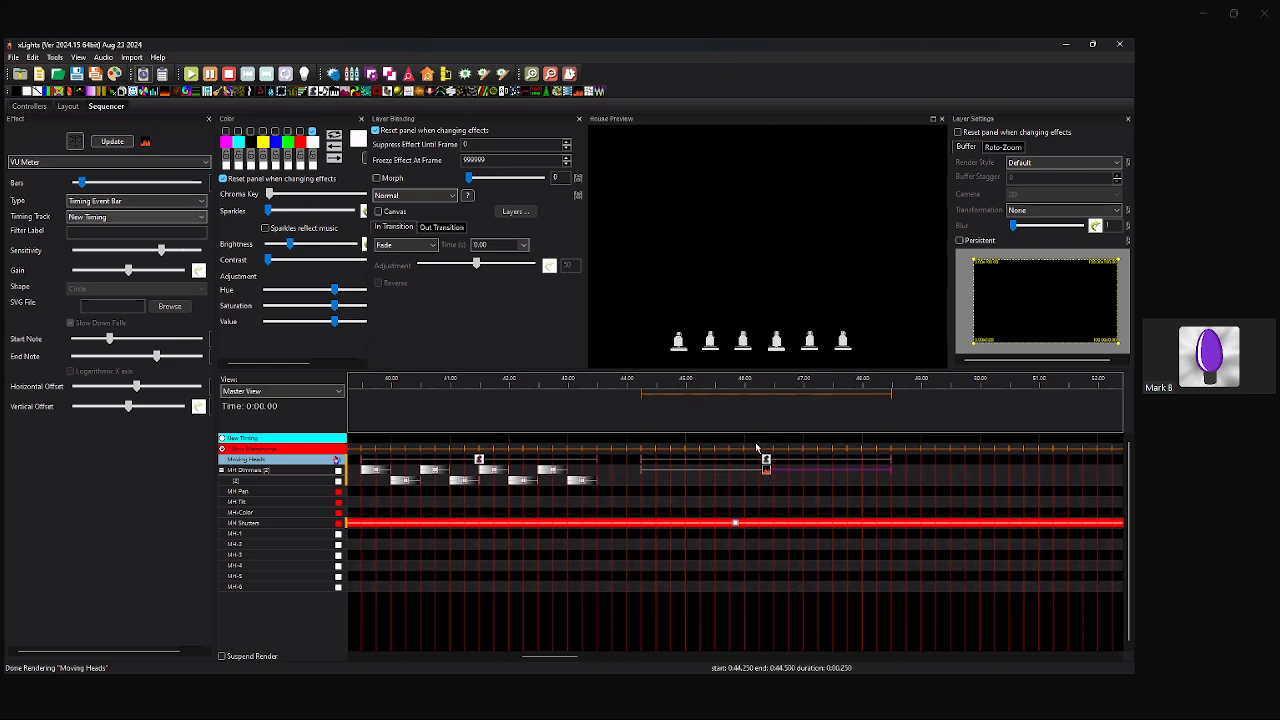
{"action": "left_click_drag", "start_coordinate": [214, 176], "coordinate": [257, 179]}
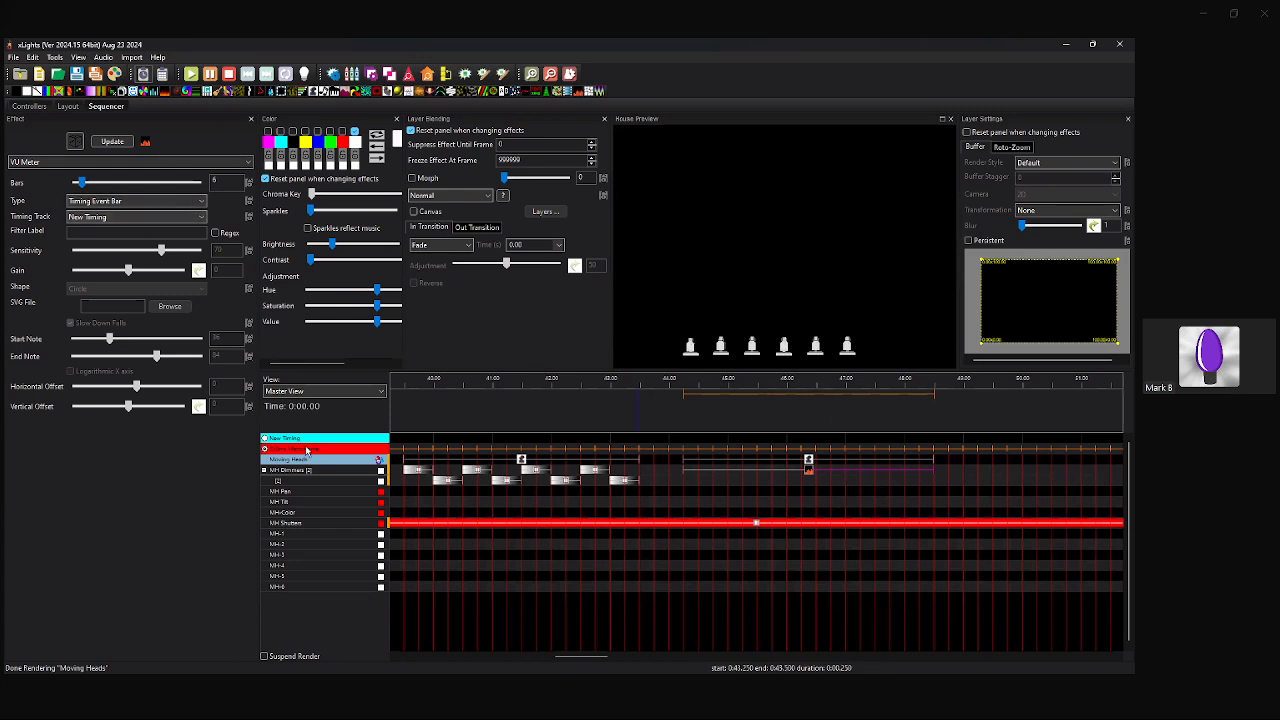
{"action": "left_click", "coordinate": [123, 217]}
{"action": "left_click", "coordinate": [123, 236]}
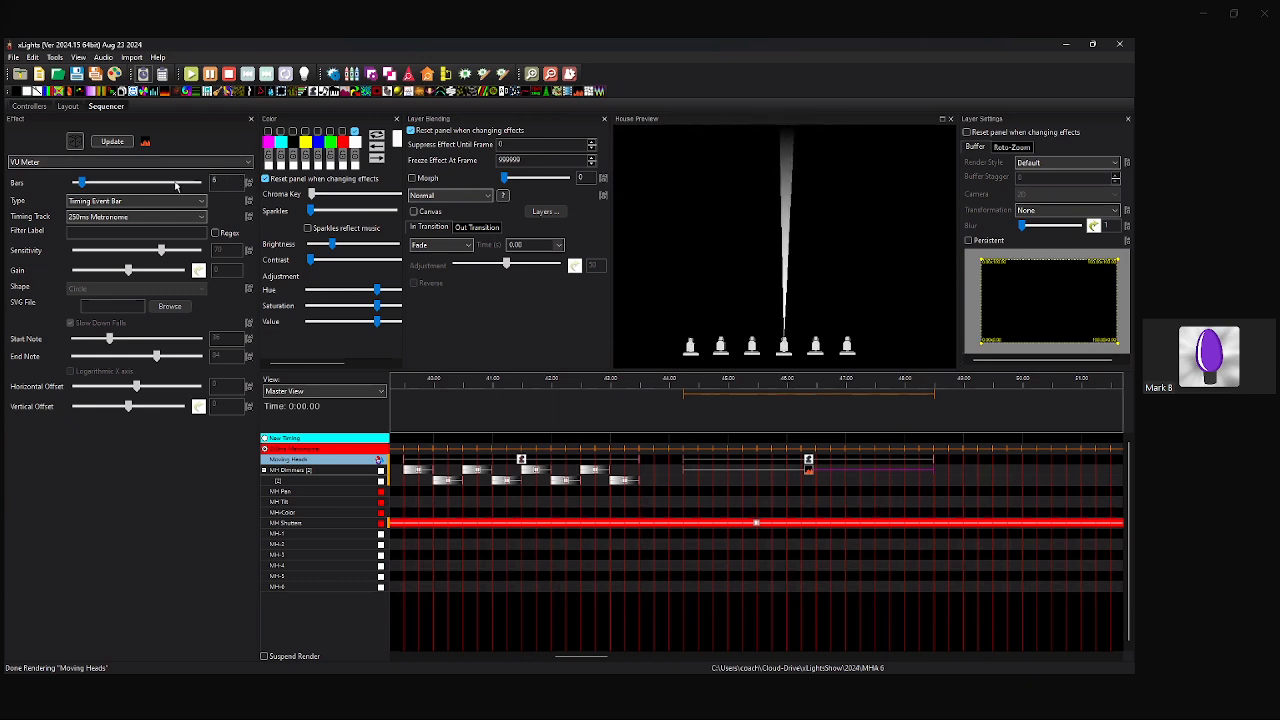
Try different bar counts on the VU Meter effect and set it to 8.
{"action": "left_click_drag", "start_coordinate": [86, 184], "coordinate": [92, 186]}
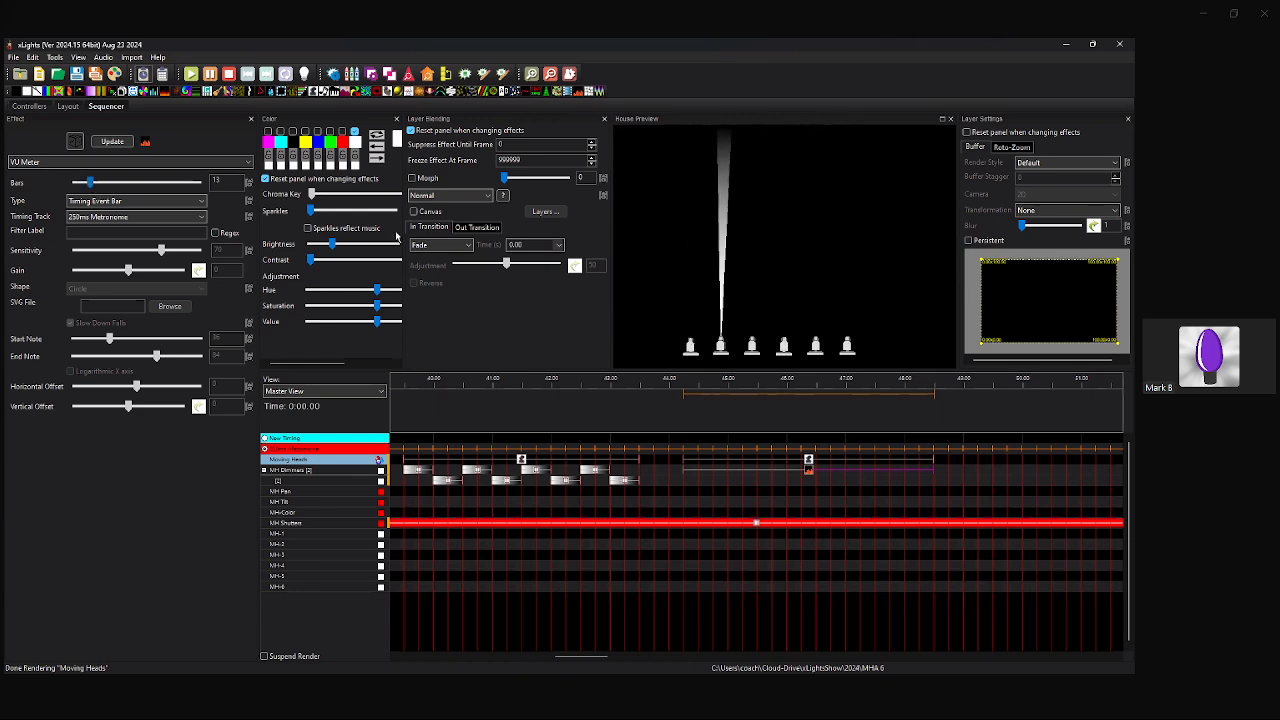
{"action": "left_click_drag", "start_coordinate": [91, 185], "coordinate": [125, 186]}
{"action": "left_click", "coordinate": [234, 183]}
{"action": "key", "text": "BackSpace"}
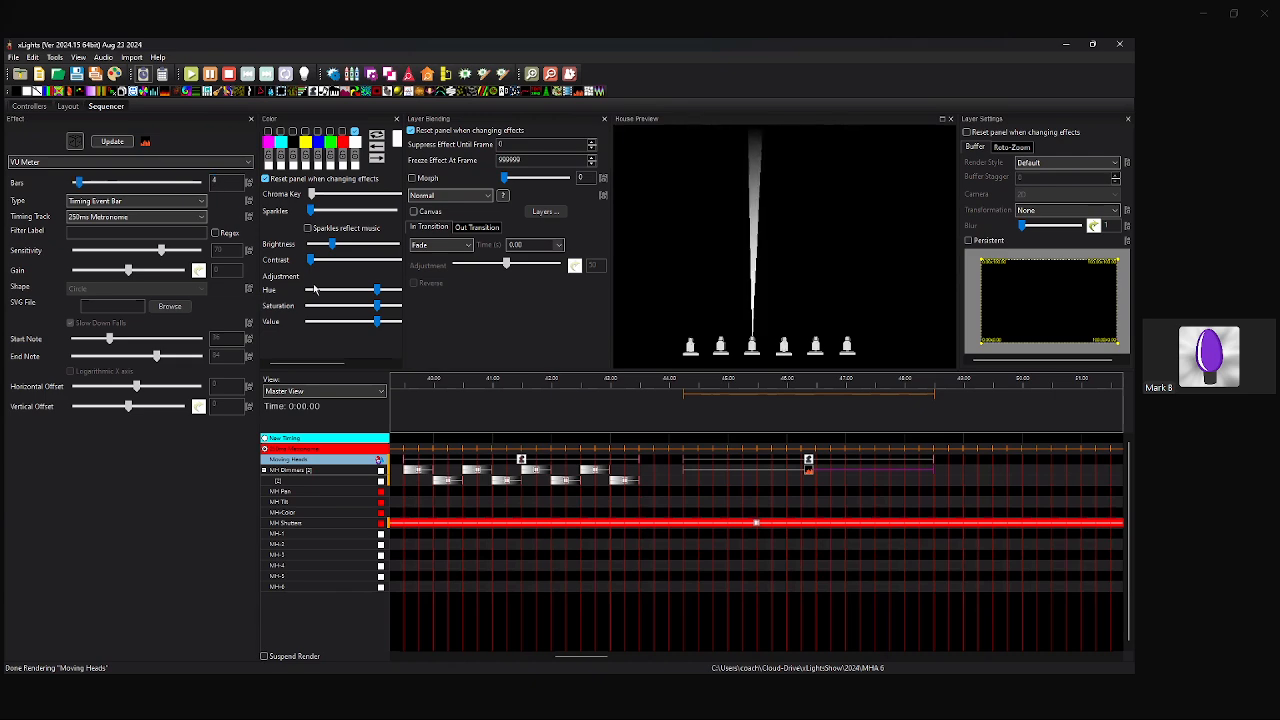
{"action": "key", "text": "BackSpace"}
{"action": "type", "text": "8"}
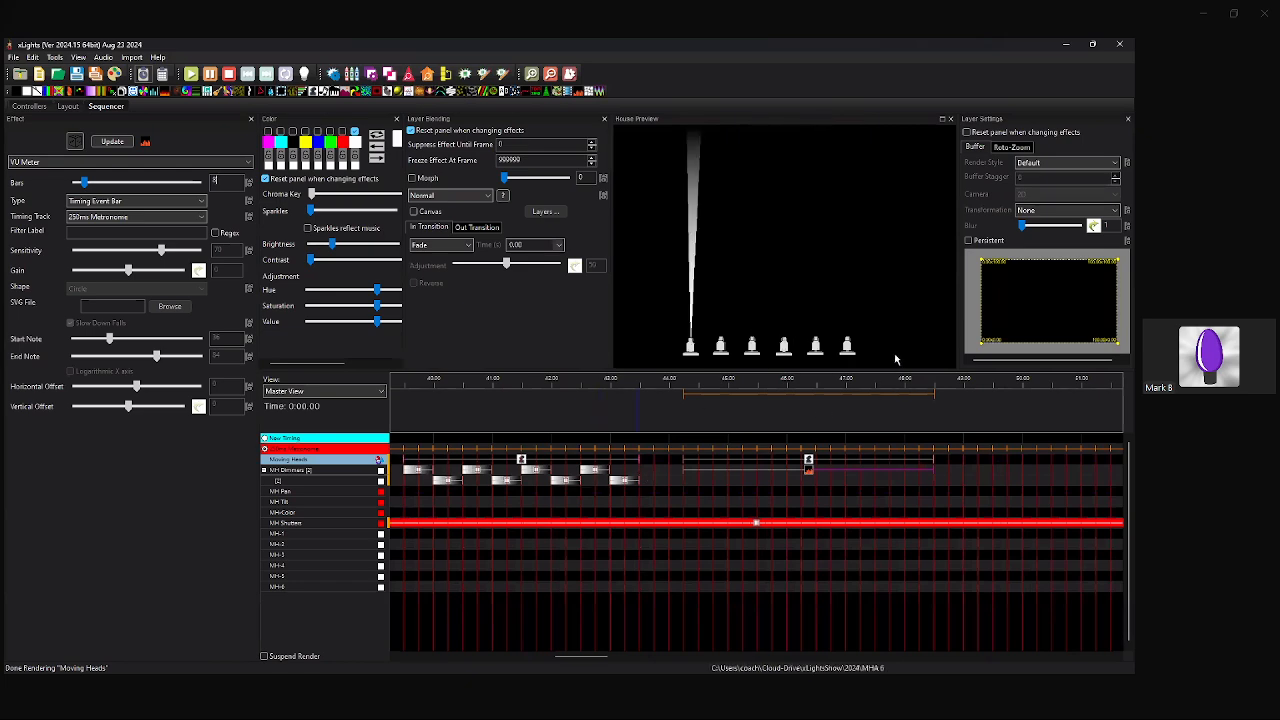
Copy the Moving Head effect and the VU Meter effect below it and paste both at 49.0 s.
{"action": "left_click", "coordinate": [808, 461]}
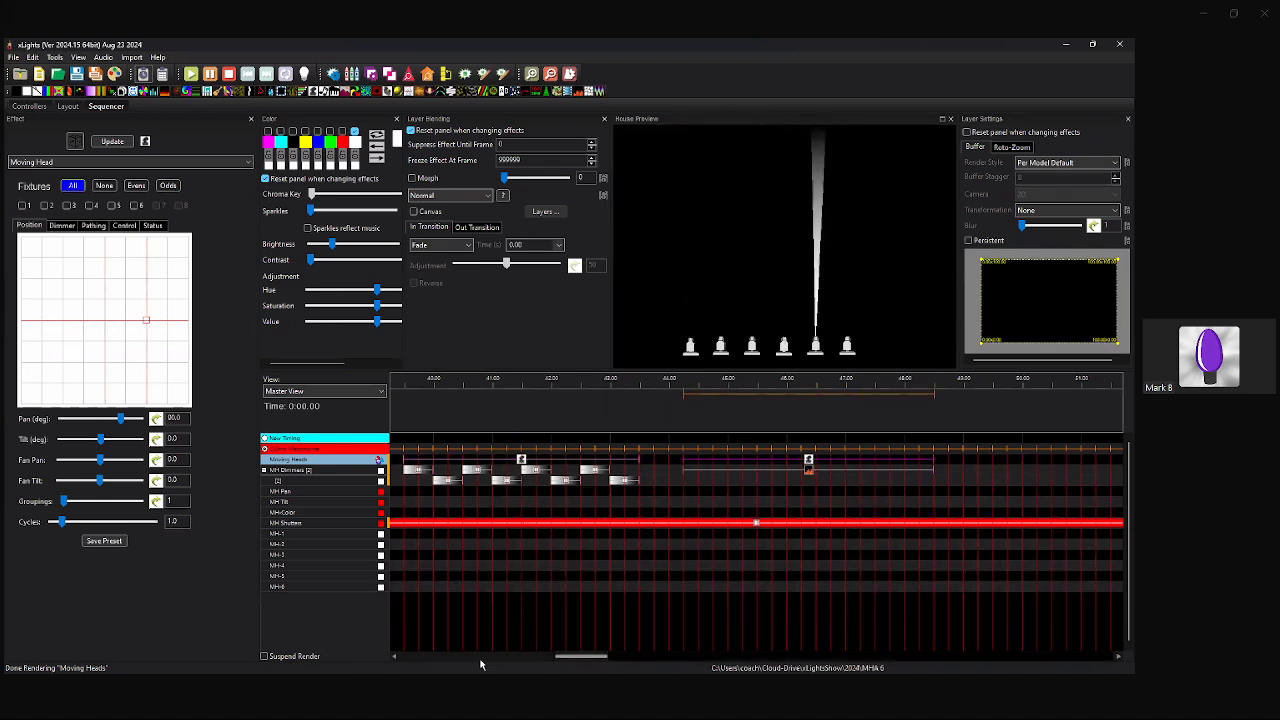
{"action": "left_click_drag", "start_coordinate": [581, 659], "coordinate": [600, 658]}
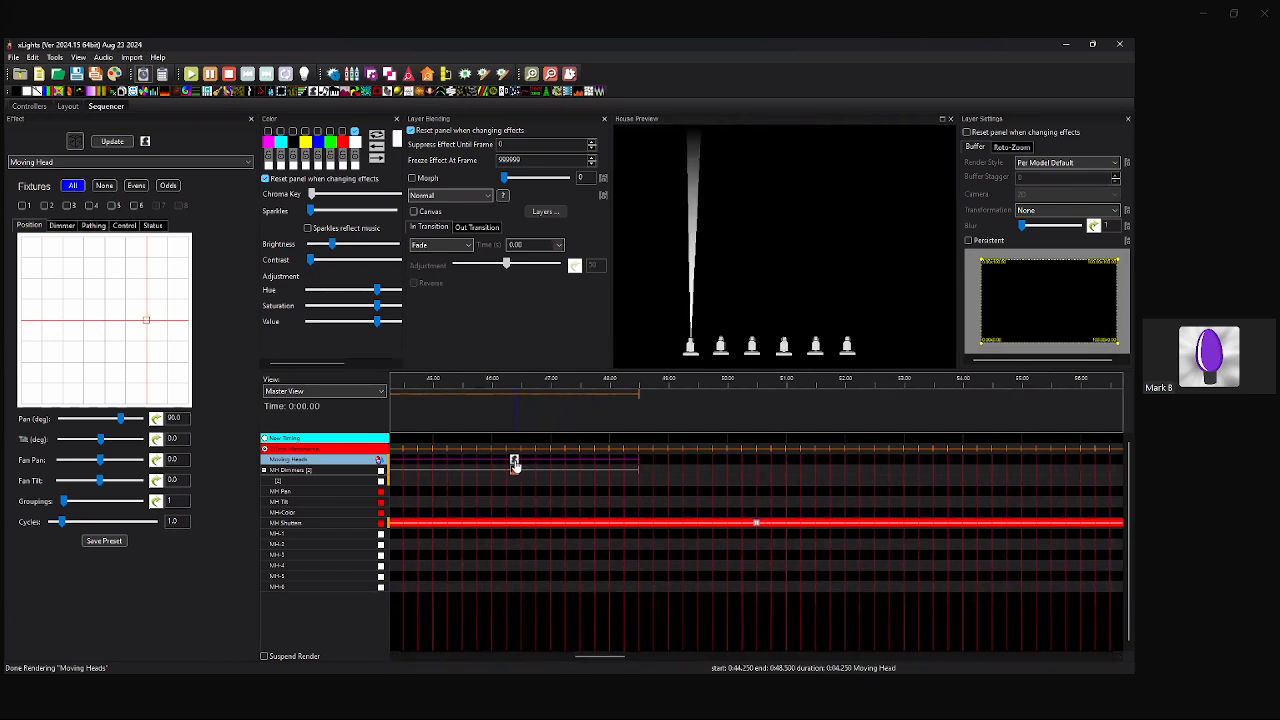
{"action": "left_click", "coordinate": [676, 467]}
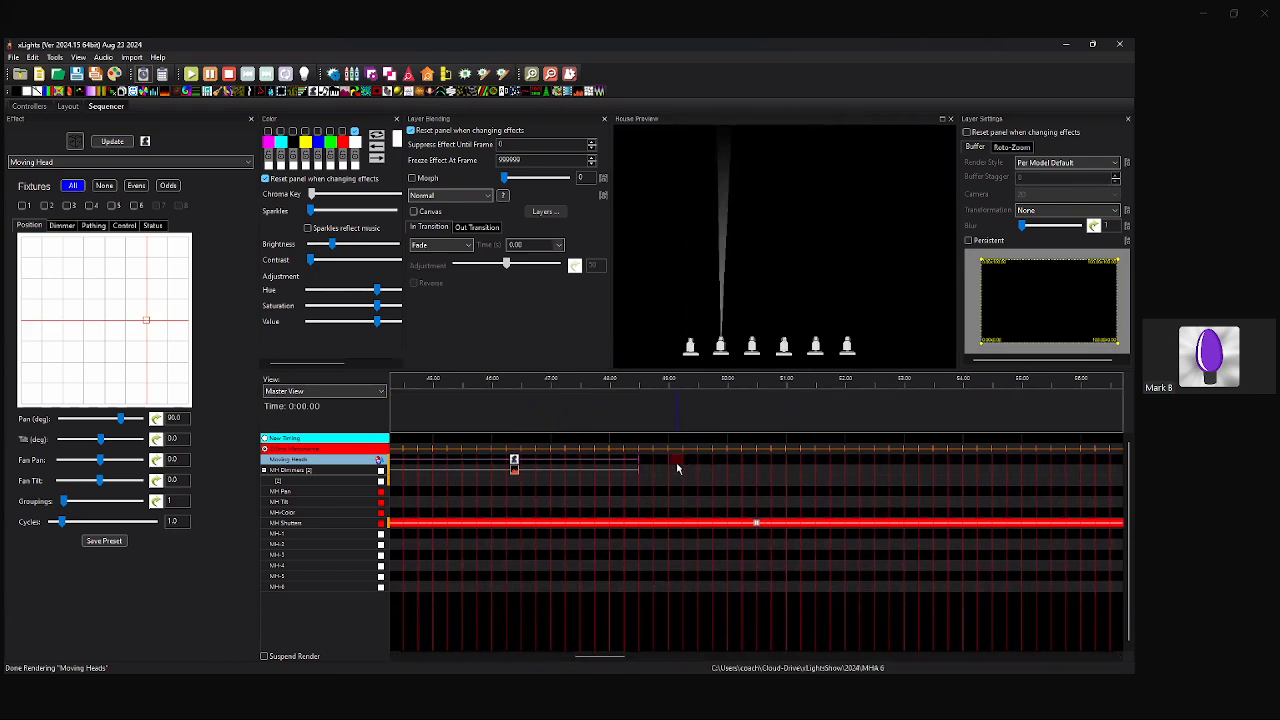
{"action": "key", "text": "ctrl+v"}
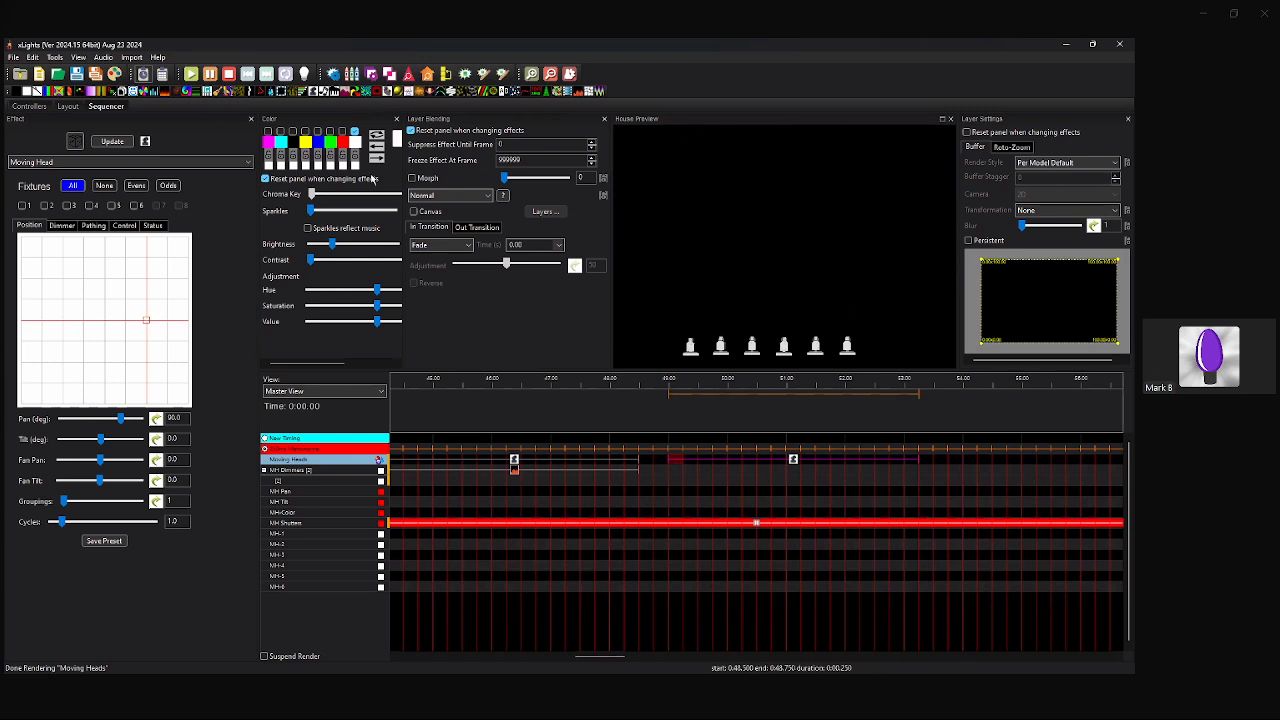
{"action": "left_click", "coordinate": [515, 472]}
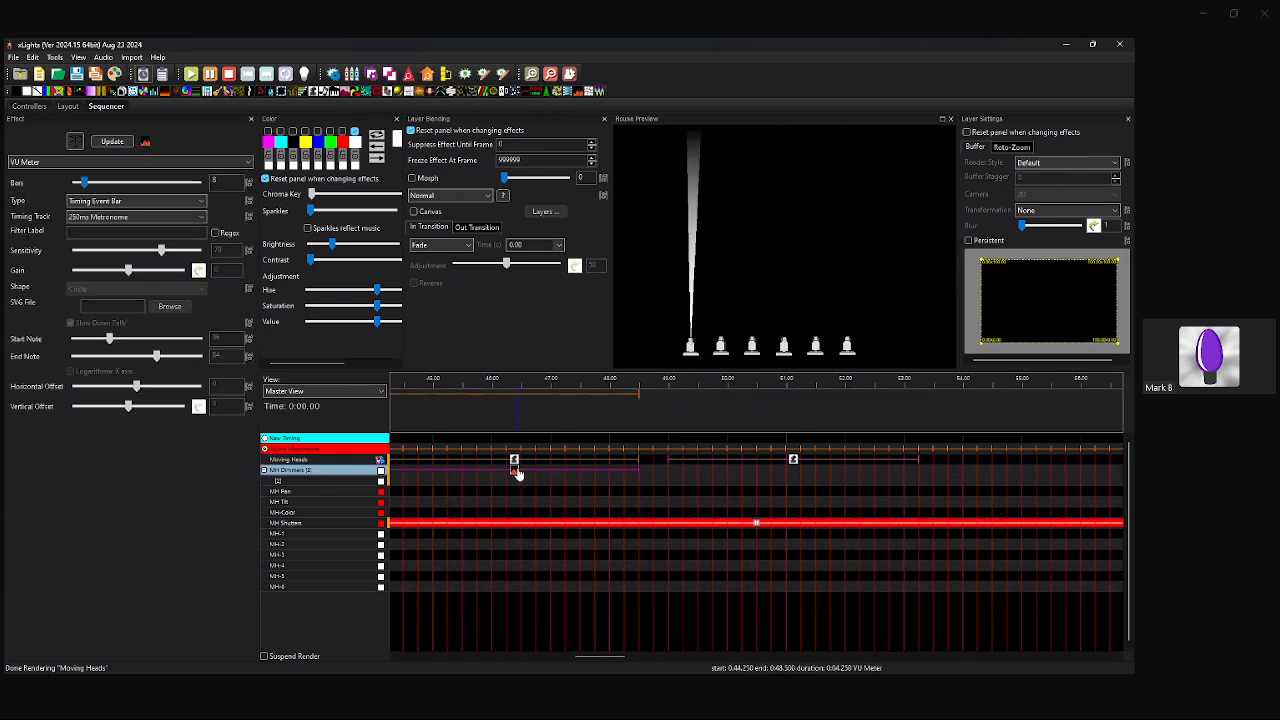
{"action": "left_click", "coordinate": [676, 471]}
{"action": "key", "text": "ctrl+v"}
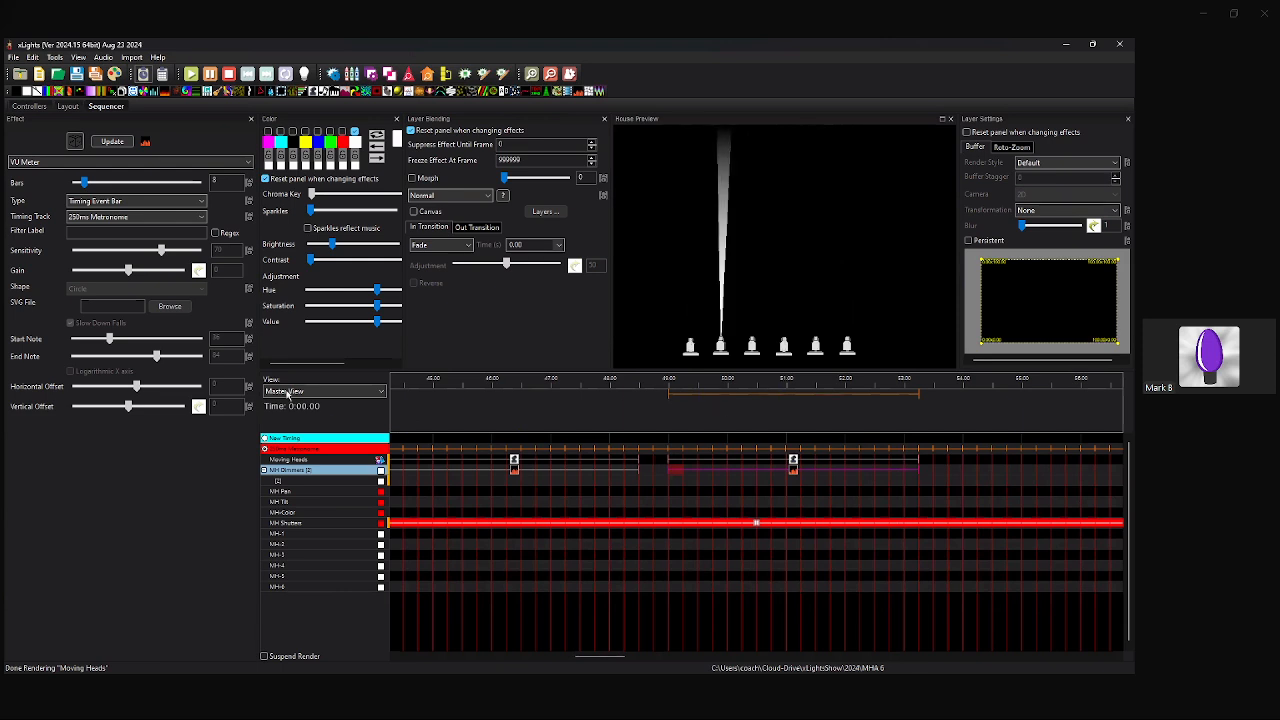
Change the pasted VU Meter effect to Timing Event Bars with 6 bars, using only white and black in a reversed color palette.
{"action": "left_click", "coordinate": [121, 201]}
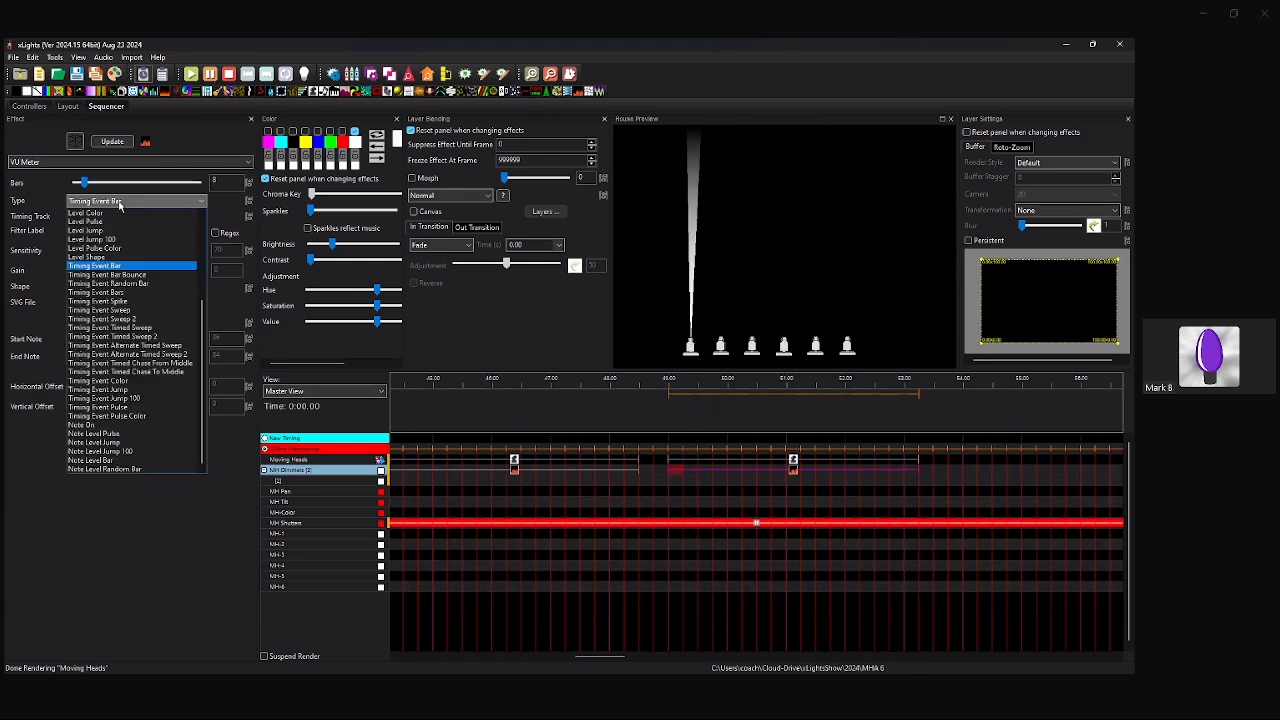
{"action": "left_click", "coordinate": [135, 293]}
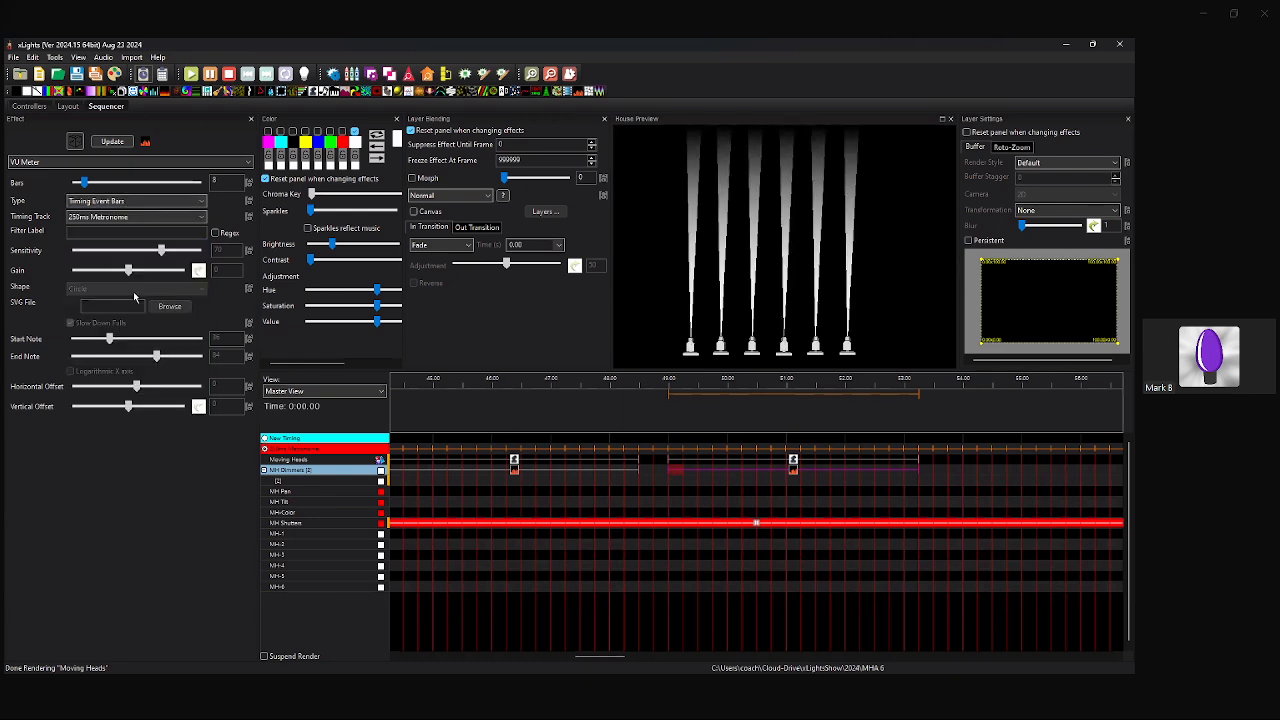
{"action": "left_click", "coordinate": [803, 497]}
{"action": "left_click", "coordinate": [795, 465]}
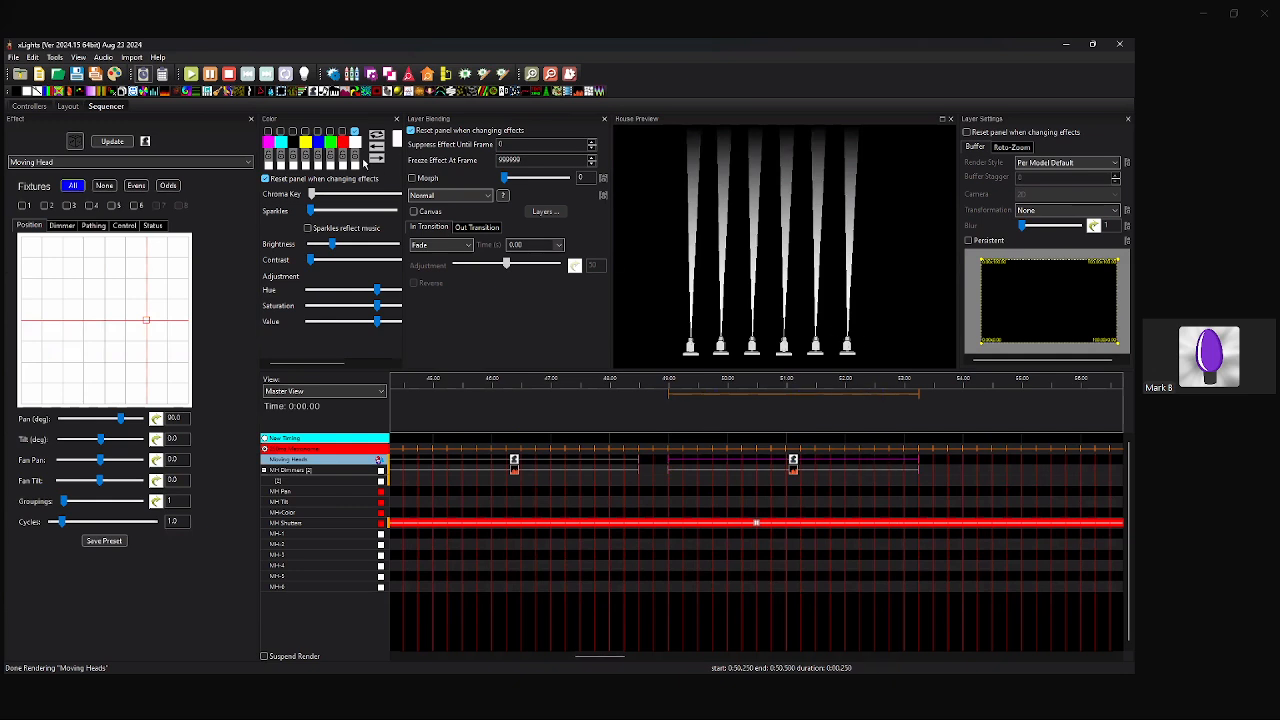
{"action": "left_click", "coordinate": [378, 137]}
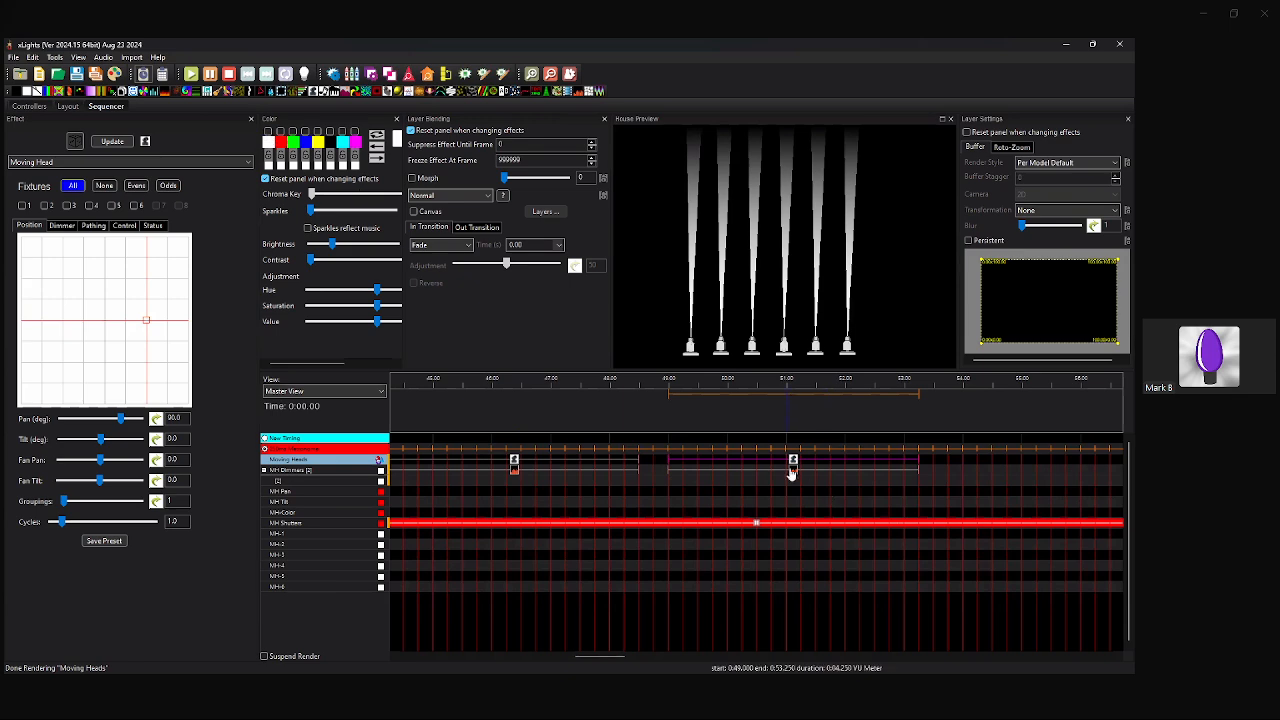
{"action": "left_click", "coordinate": [796, 474]}
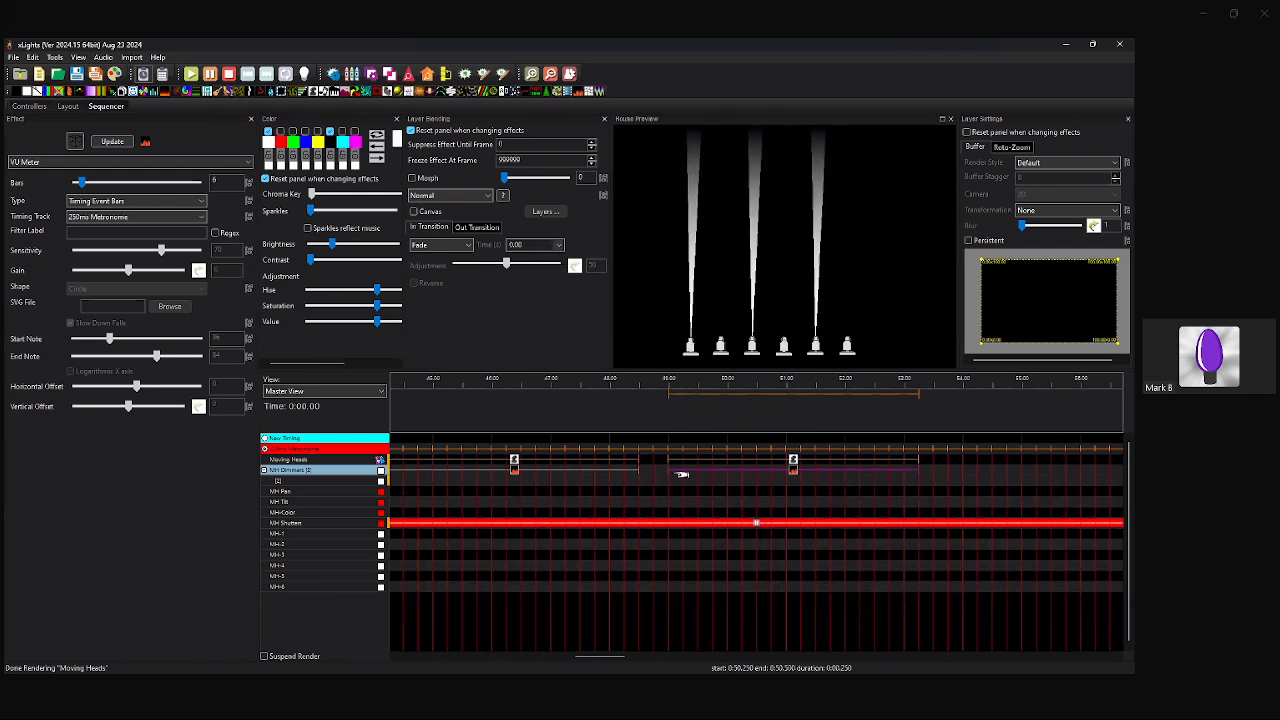
Expand MH Dimmers to its individual nodes and make the VU Meter palette's second color an enabled white instead of red.
{"action": "double_click", "coordinate": [321, 472]}
{"action": "double_click", "coordinate": [323, 491]}
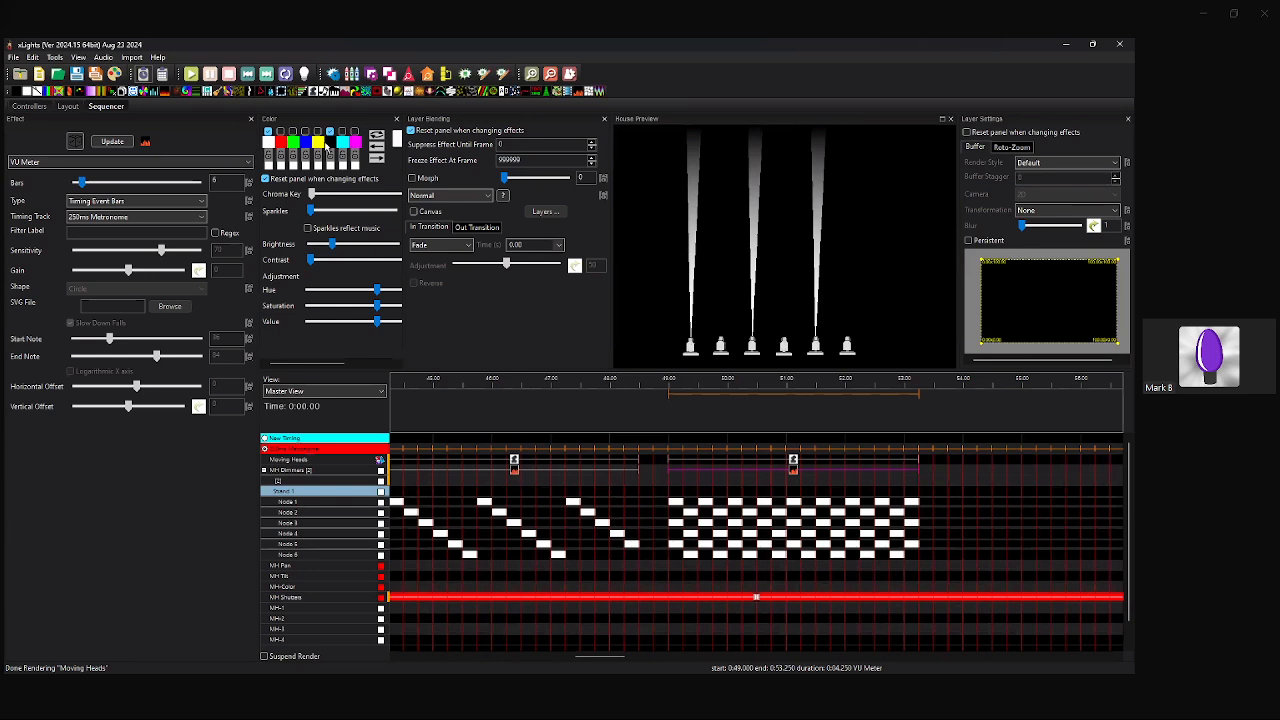
{"action": "left_click", "coordinate": [287, 146]}
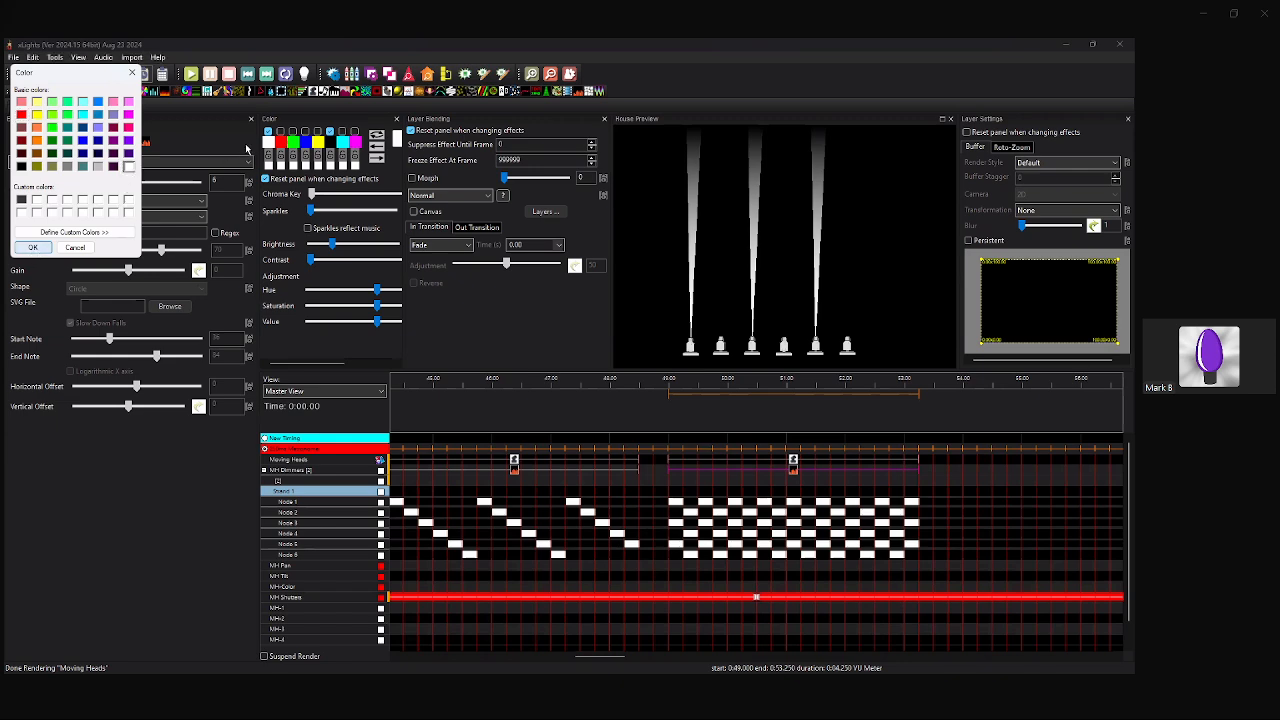
{"action": "key", "text": "Escape"}
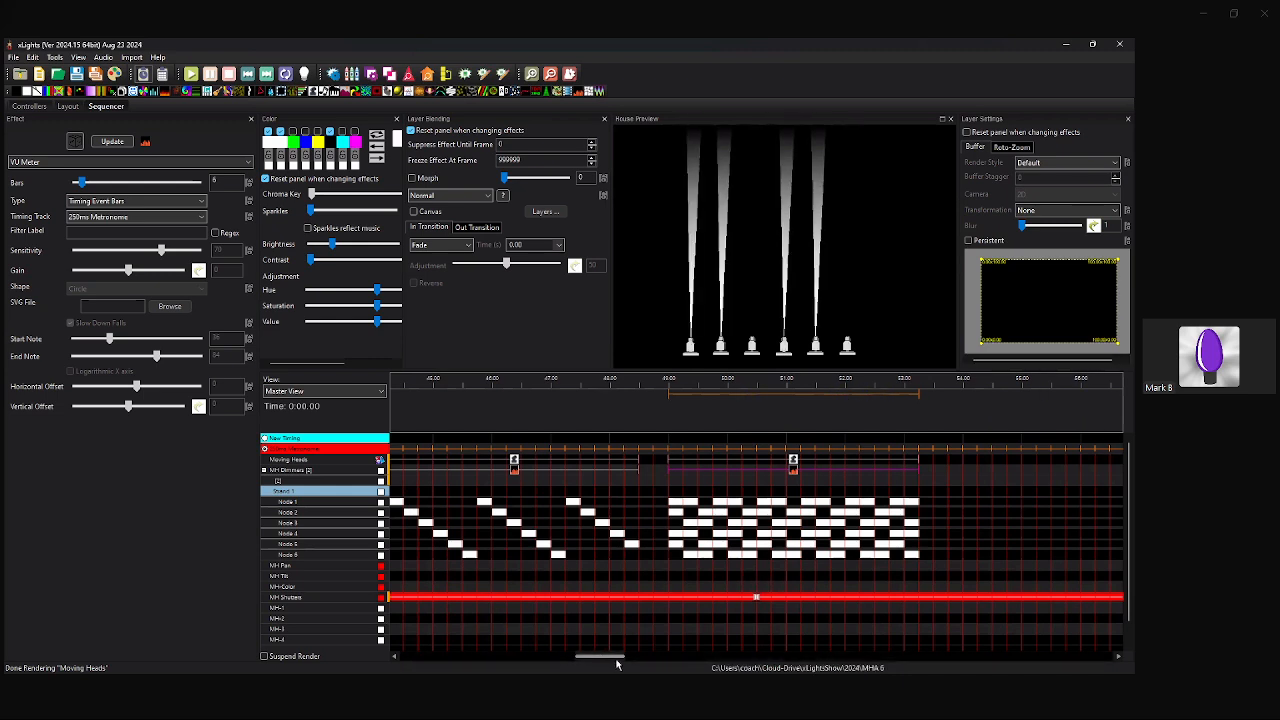
Compare the node patterns and settings of the Timing Event Bar and Timing Event Bars effects on MH Dimmers.
{"action": "scroll", "coordinate": [608, 658], "scroll_direction": "left", "scroll_amount": 3}
{"action": "scroll", "coordinate": [610, 660], "scroll_direction": "left", "scroll_amount": 1}
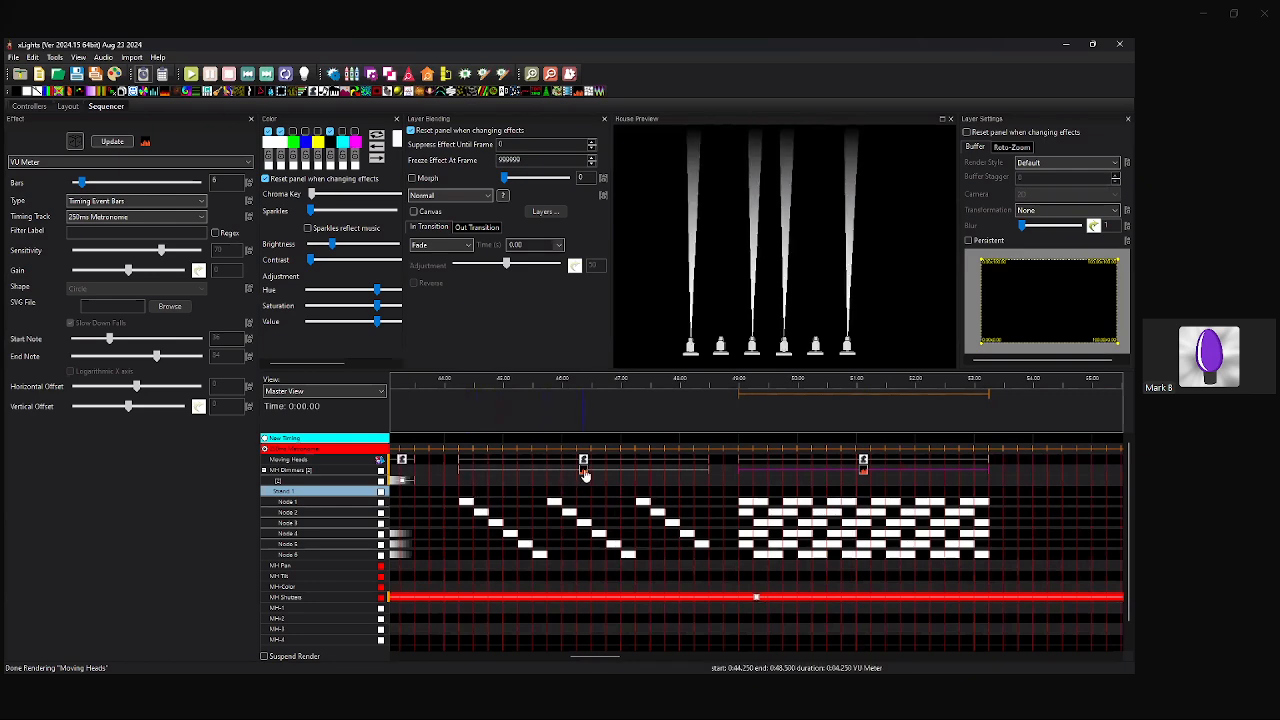
{"action": "left_click", "coordinate": [585, 470]}
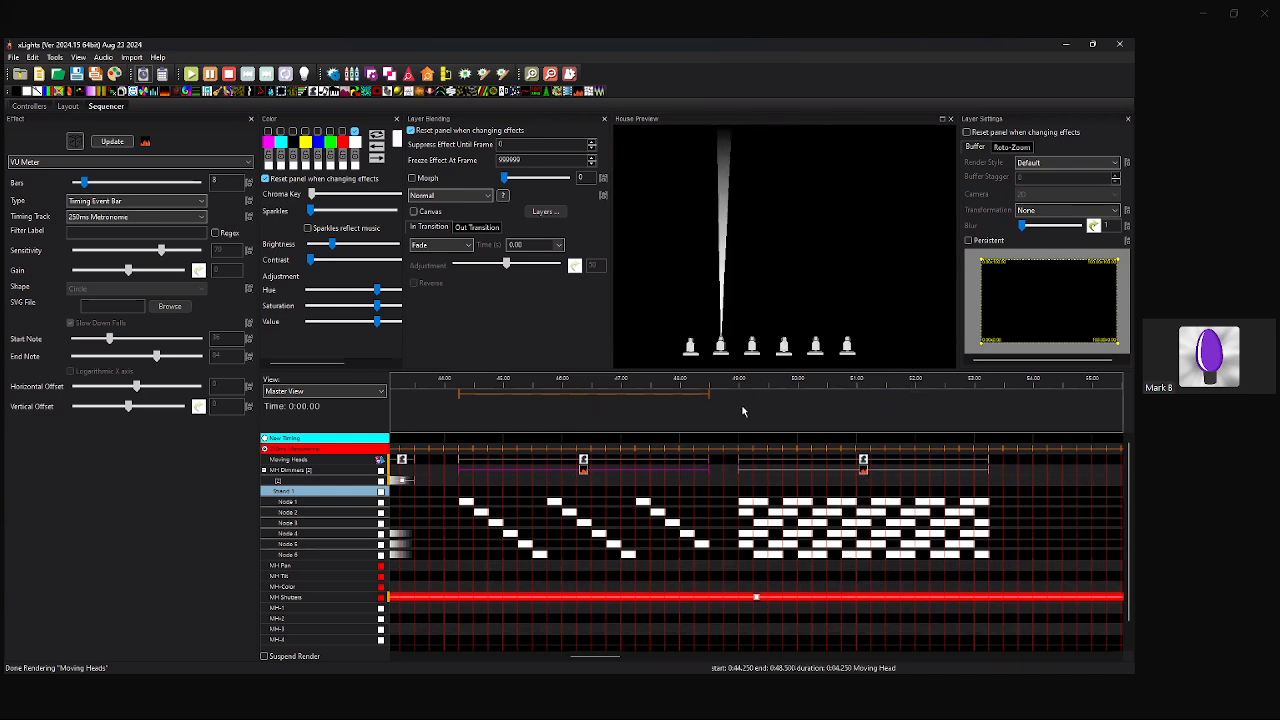
{"action": "left_click", "coordinate": [866, 474]}
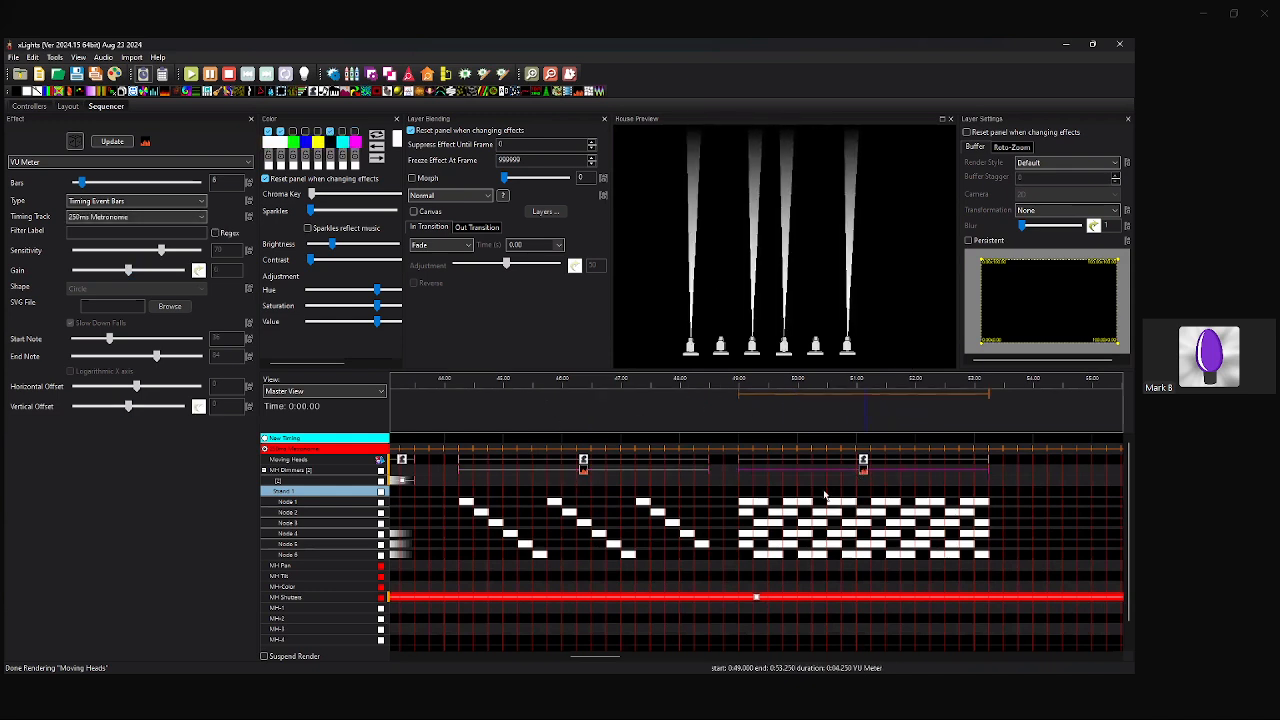
Try an On effect at 44.25 s on the second MH Dimmers layer, with End Intensity 0 and Brightness layer blending.
{"action": "left_click", "coordinate": [419, 478]}
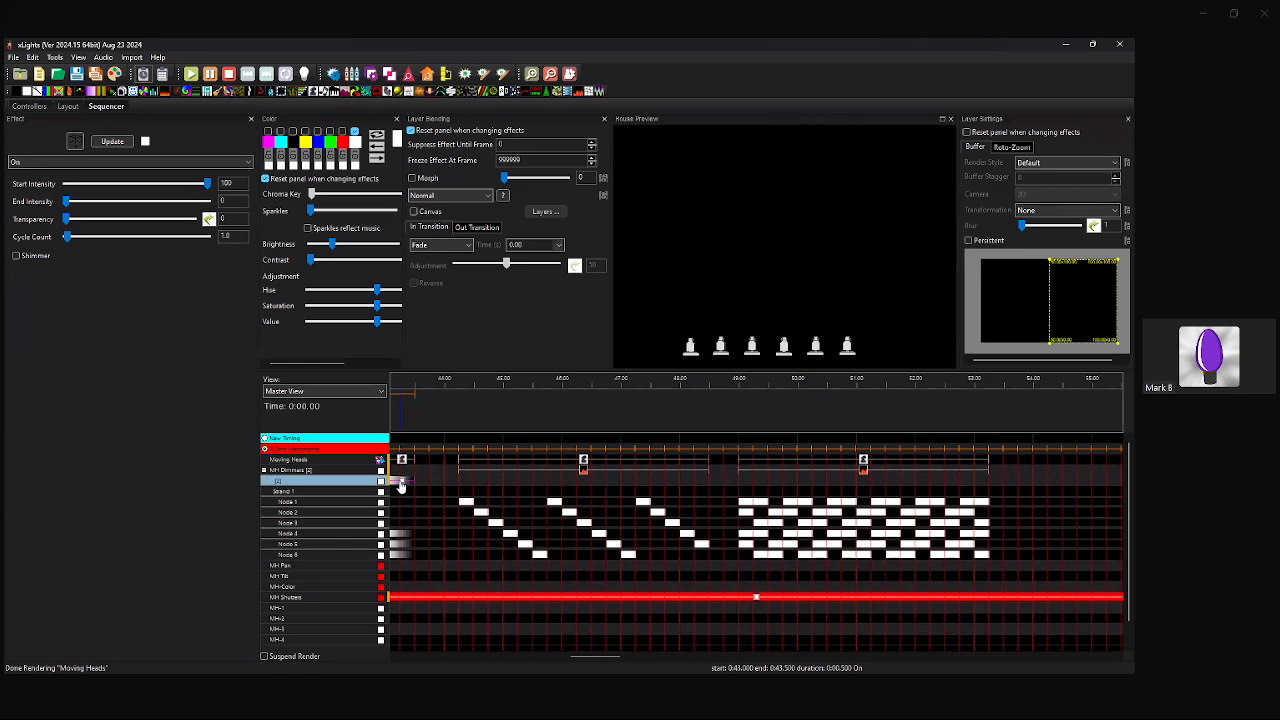
{"action": "scroll", "coordinate": [611, 605], "scroll_direction": "left", "scroll_amount": 2}
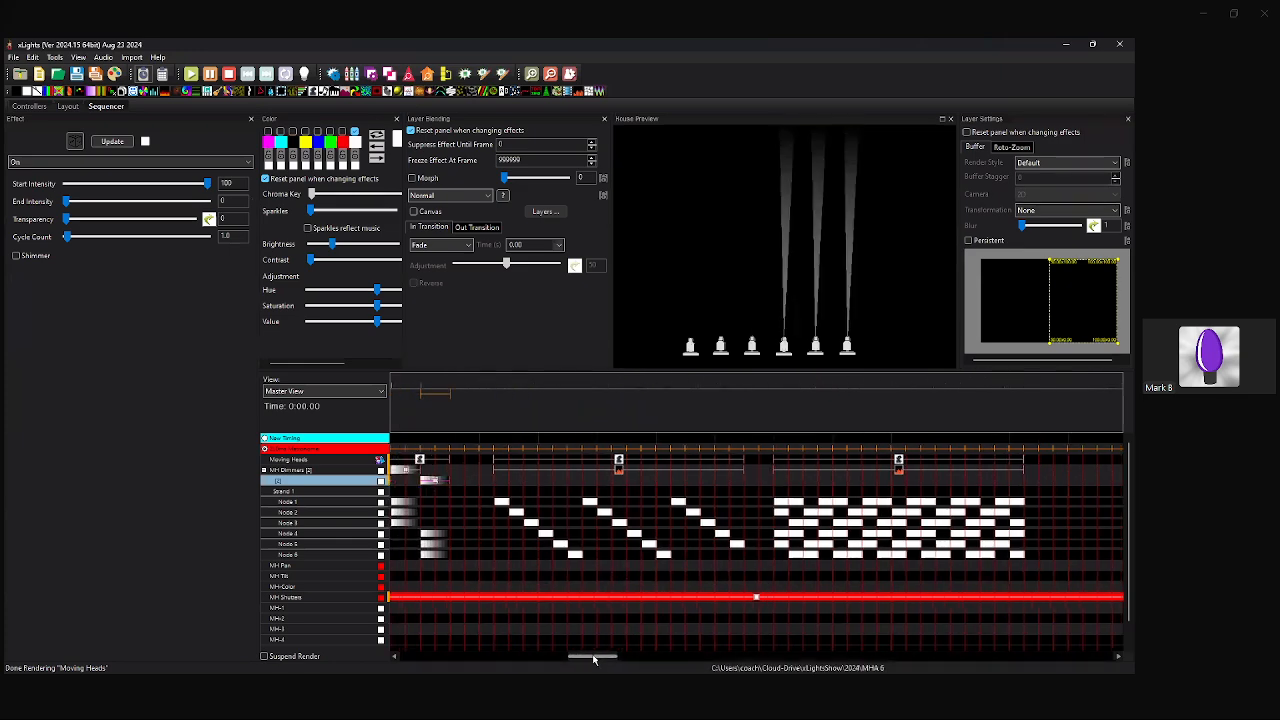
{"action": "left_click", "coordinate": [510, 479]}
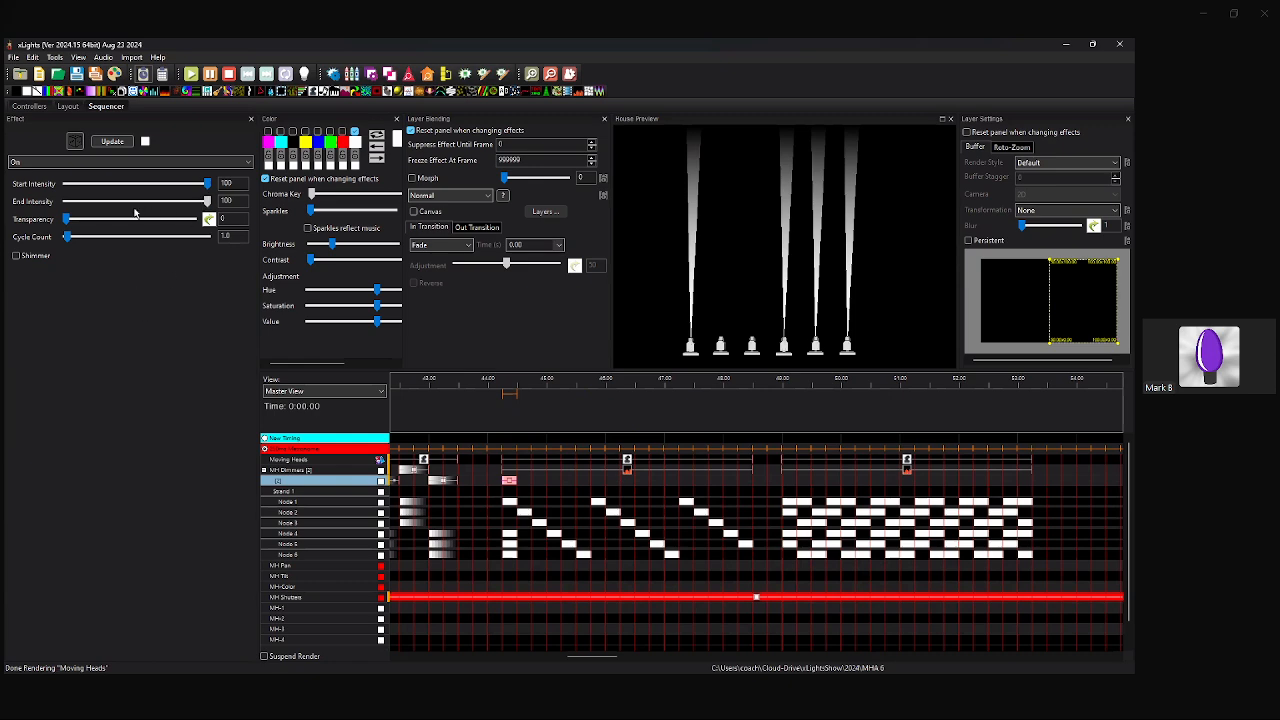
{"action": "left_click_drag", "start_coordinate": [59, 212], "coordinate": [59, 212]}
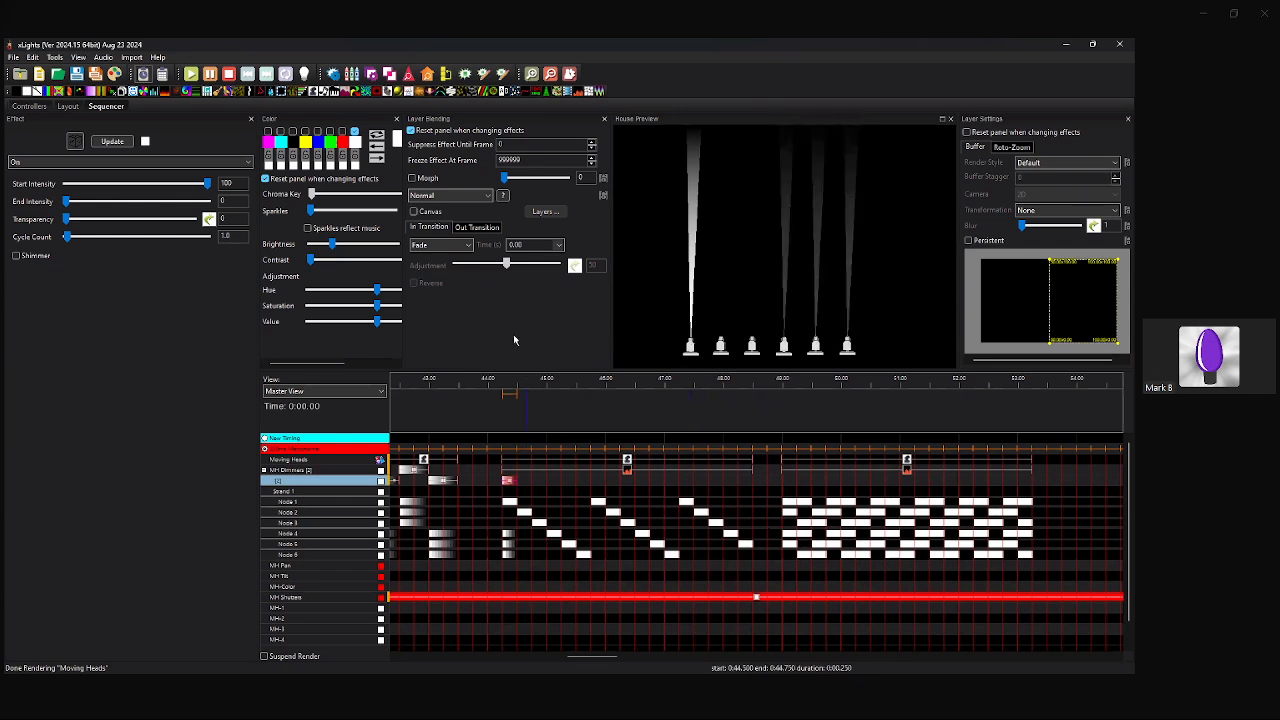
{"action": "left_click", "coordinate": [478, 195]}
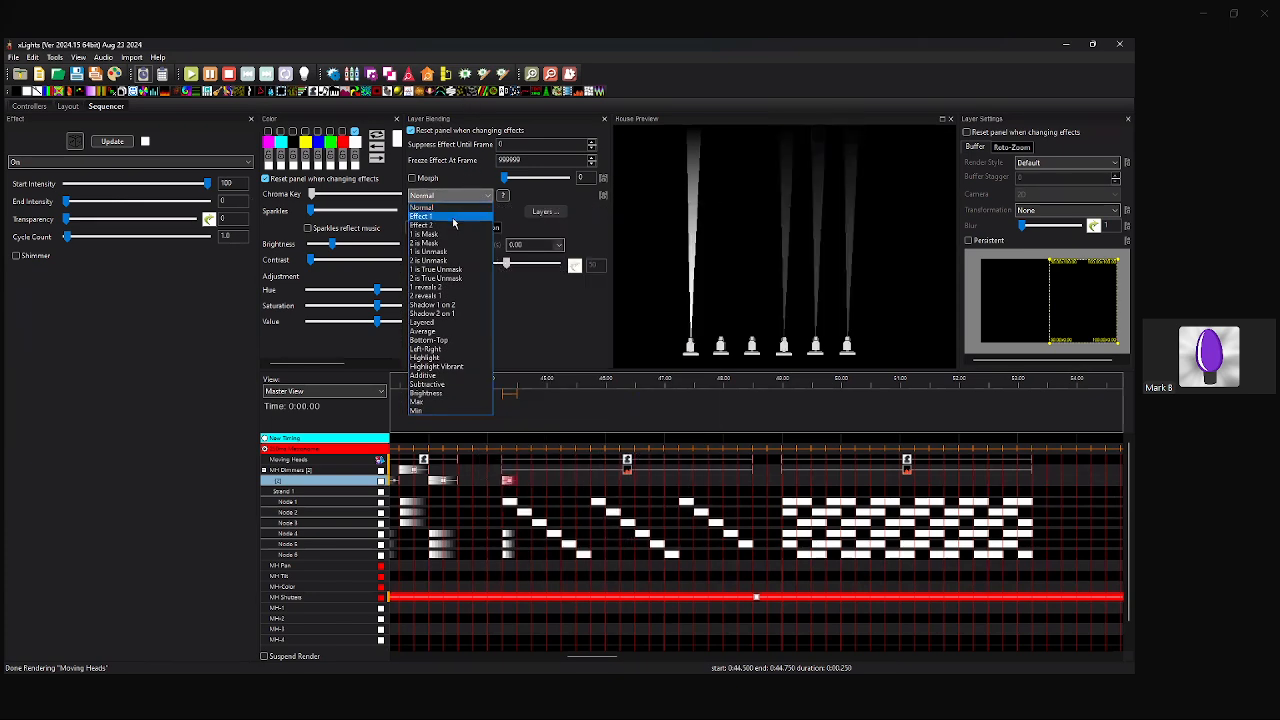
{"action": "left_click", "coordinate": [443, 394]}
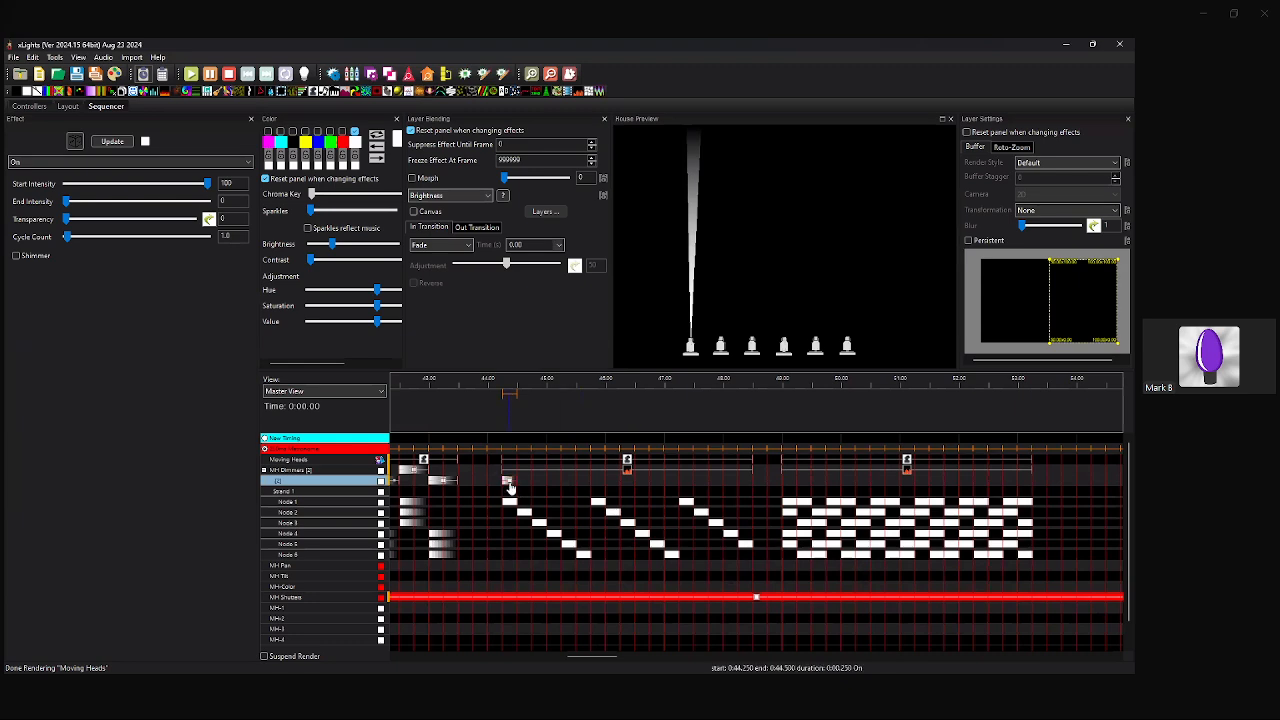
{"action": "left_click", "coordinate": [509, 486]}
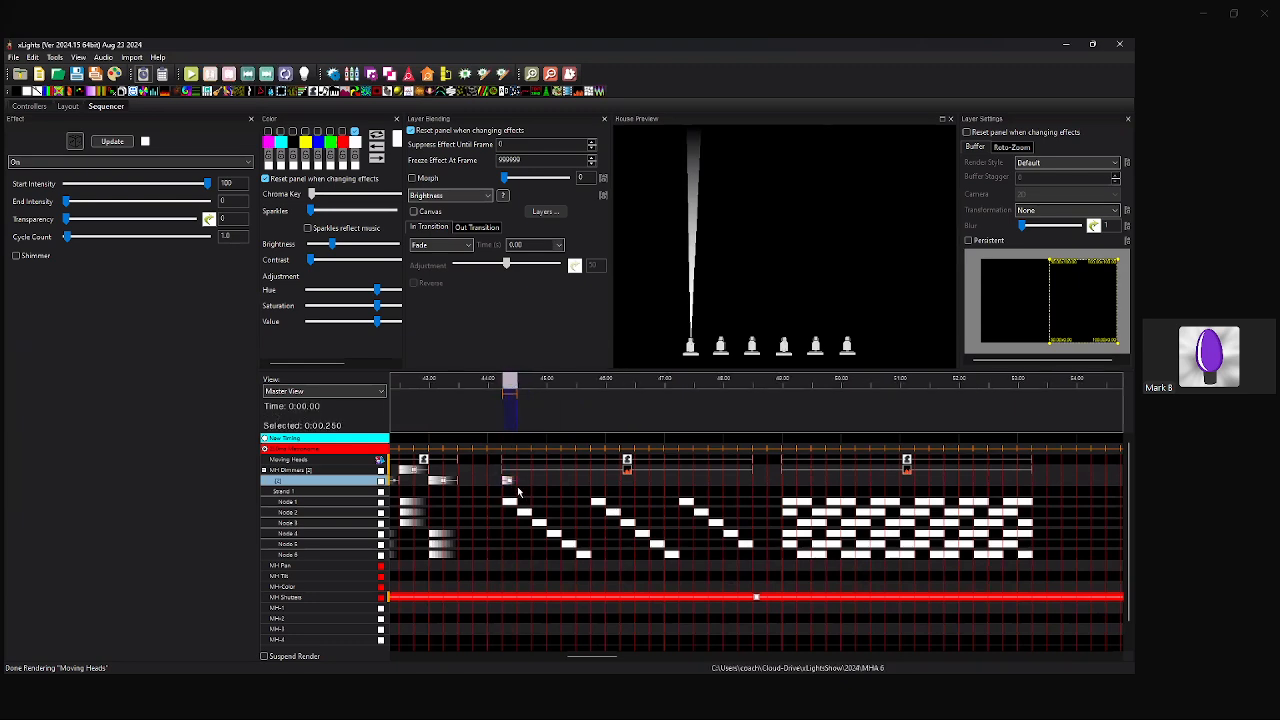
Try swapping the layers, with the VU Meter on the second MH Dimmers layer and an On effect with End Intensity 0 above it.
{"action": "left_click", "coordinate": [627, 475]}
{"action": "key", "text": "Down"}
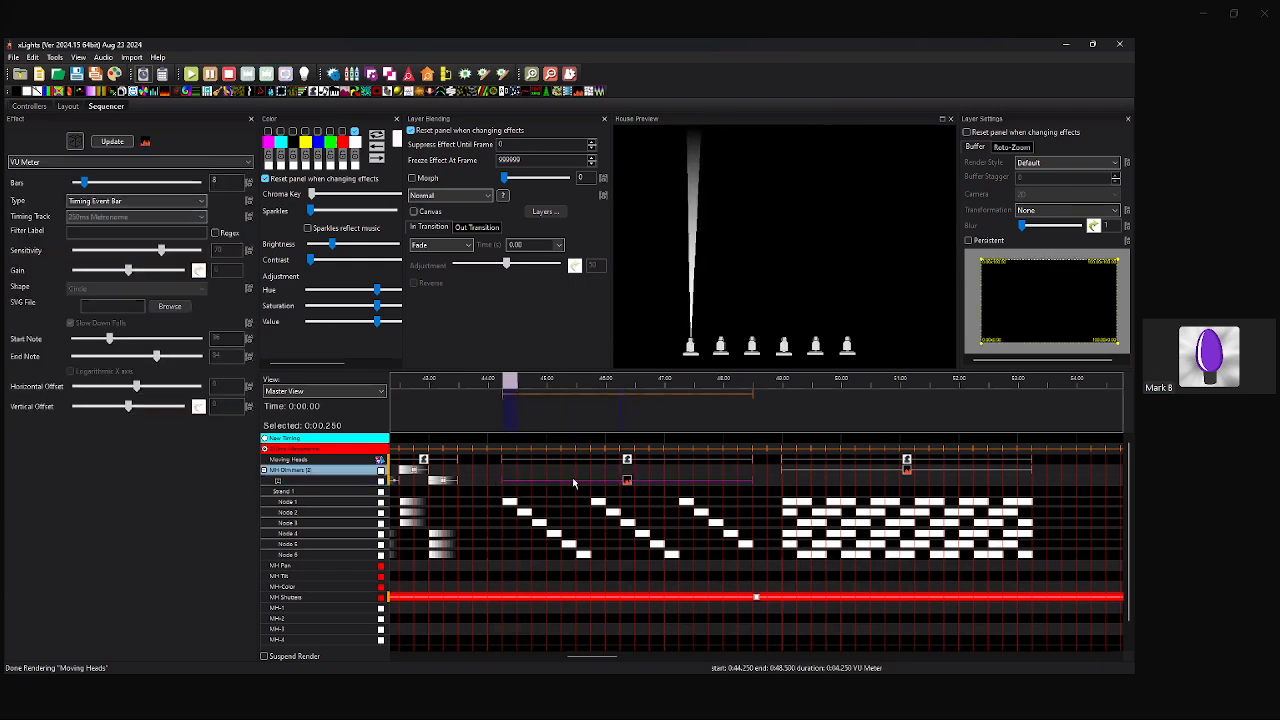
{"action": "left_click", "coordinate": [514, 471]}
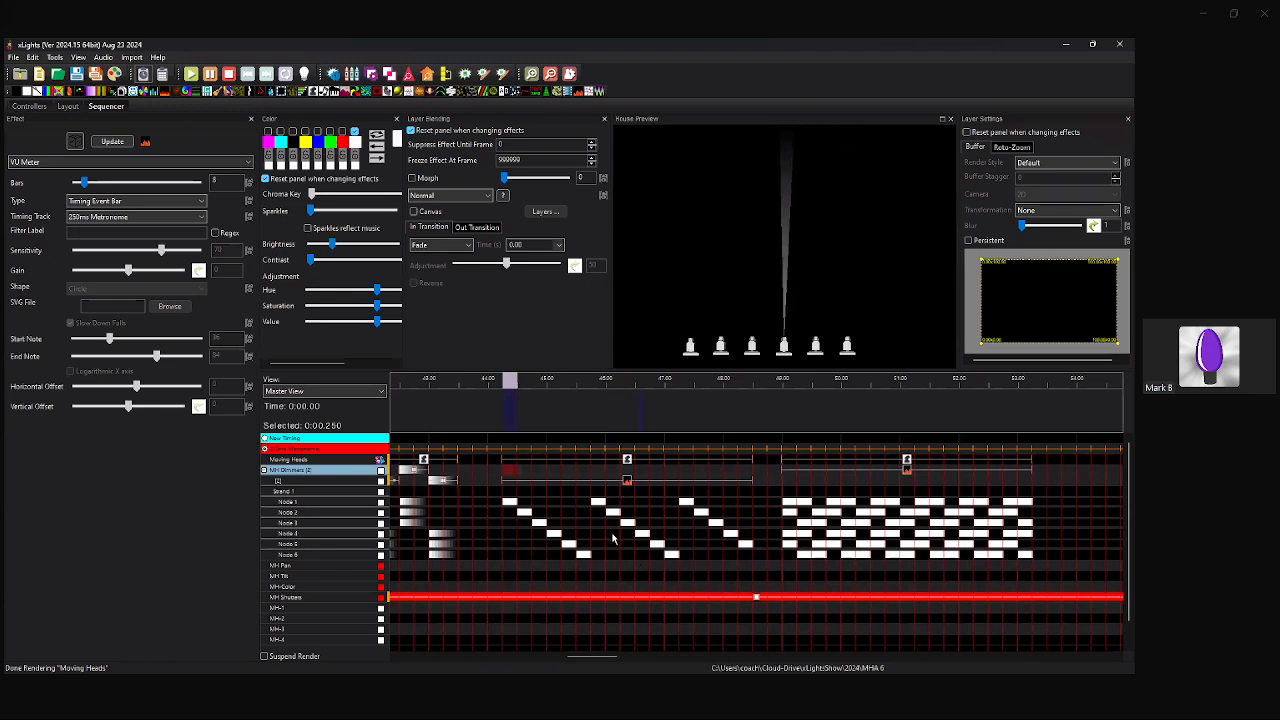
{"action": "key", "text": "o"}
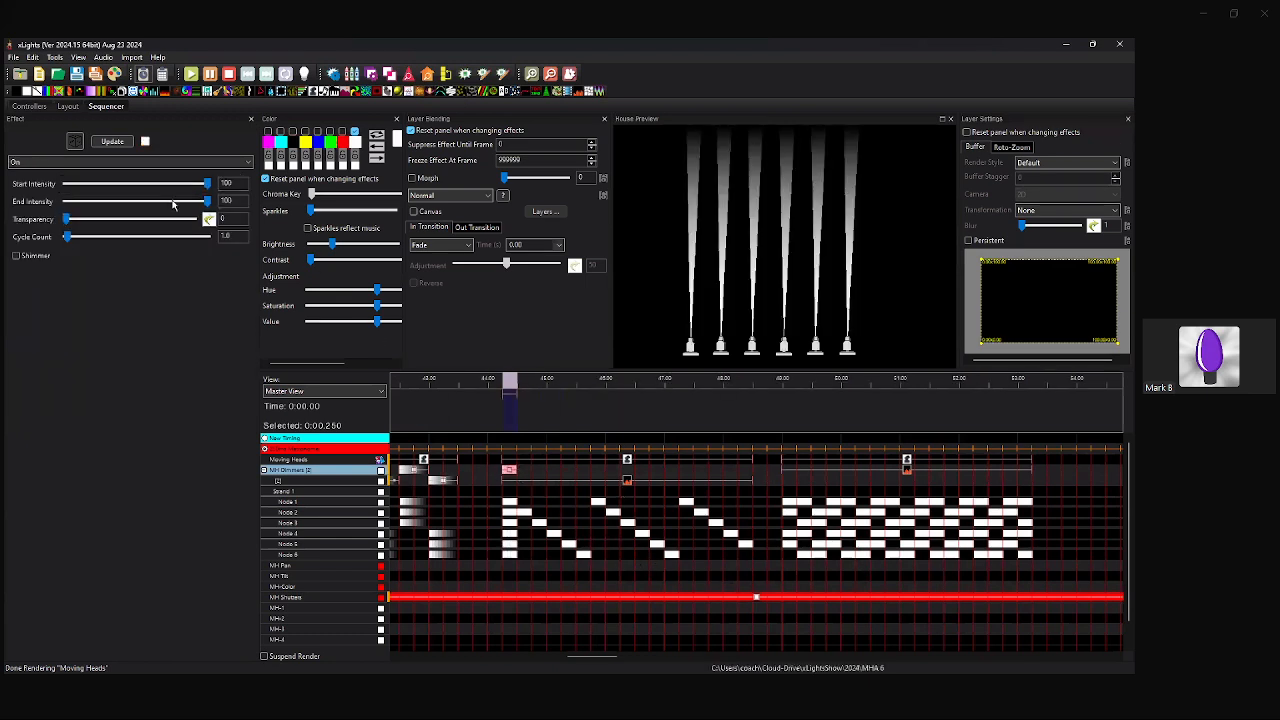
{"action": "left_click_drag", "start_coordinate": [199, 204], "coordinate": [65, 202]}
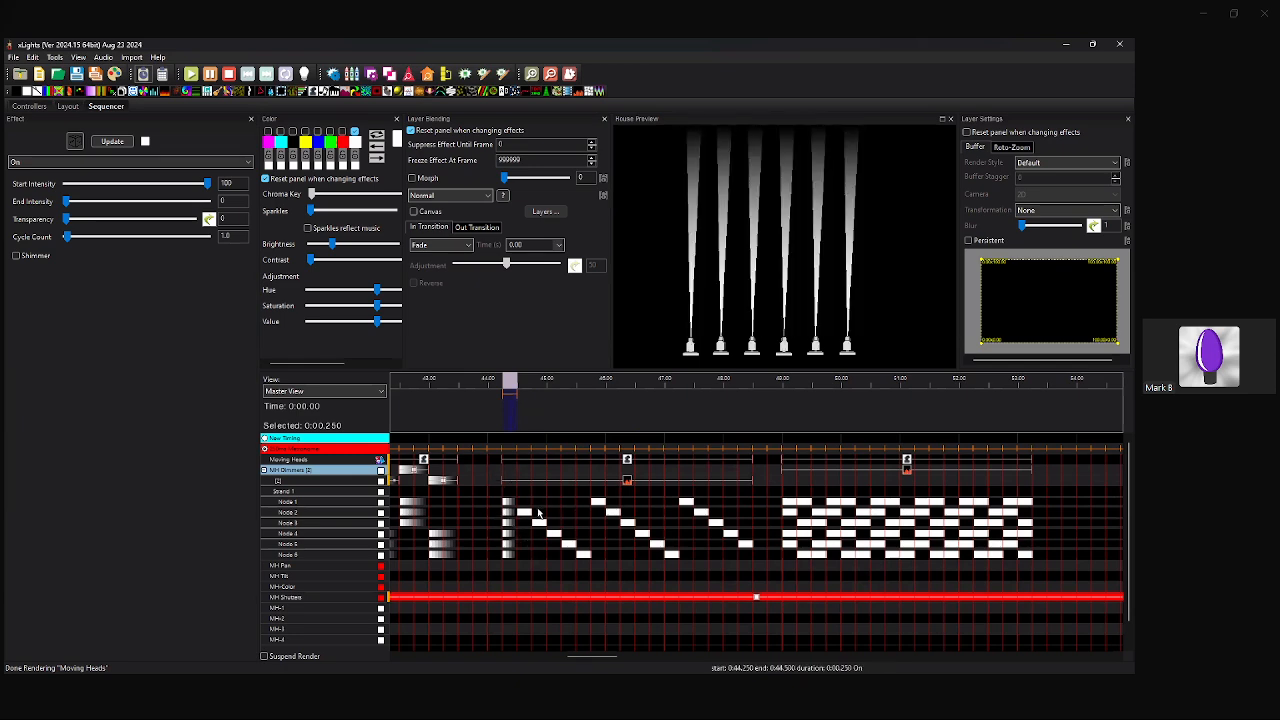
{"action": "key", "text": "Delete"}
{"action": "left_click", "coordinate": [628, 482]}
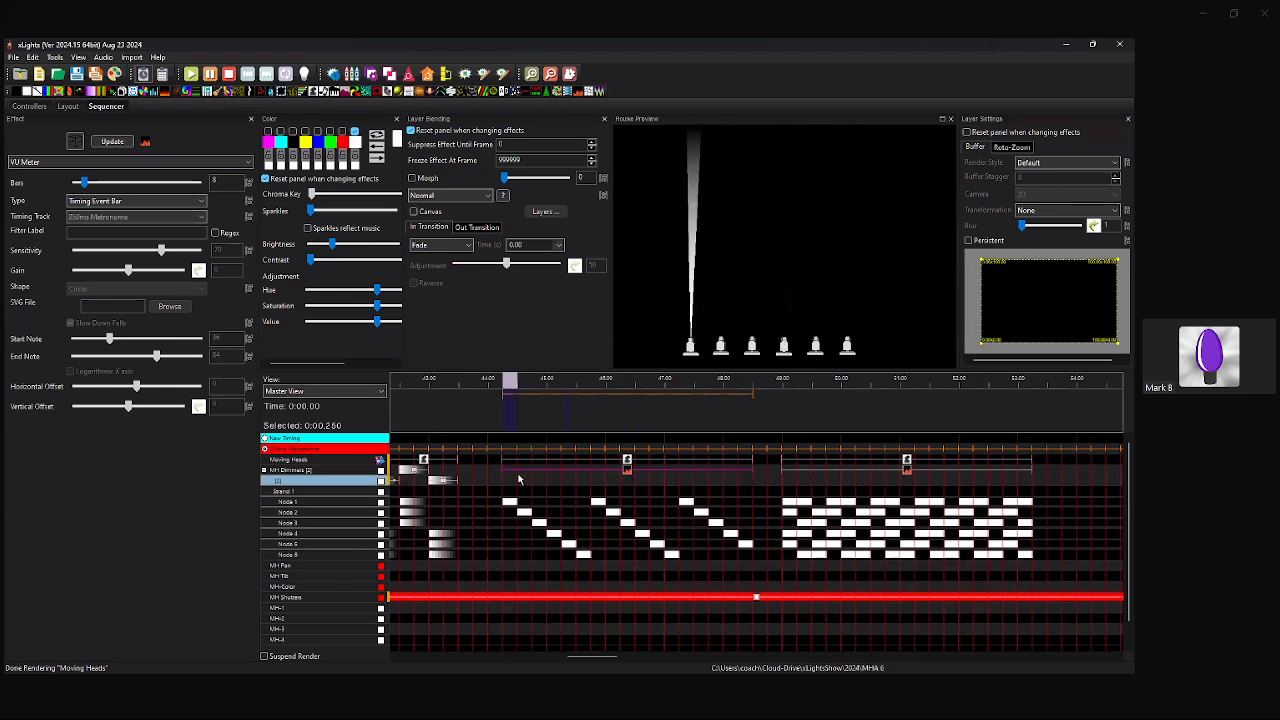
Add a full-buffer On effect at 44.25 s on the second MH Dimmers layer and set its End Intensity to 0.
{"action": "left_click", "coordinate": [514, 482]}
{"action": "key", "text": "o"}
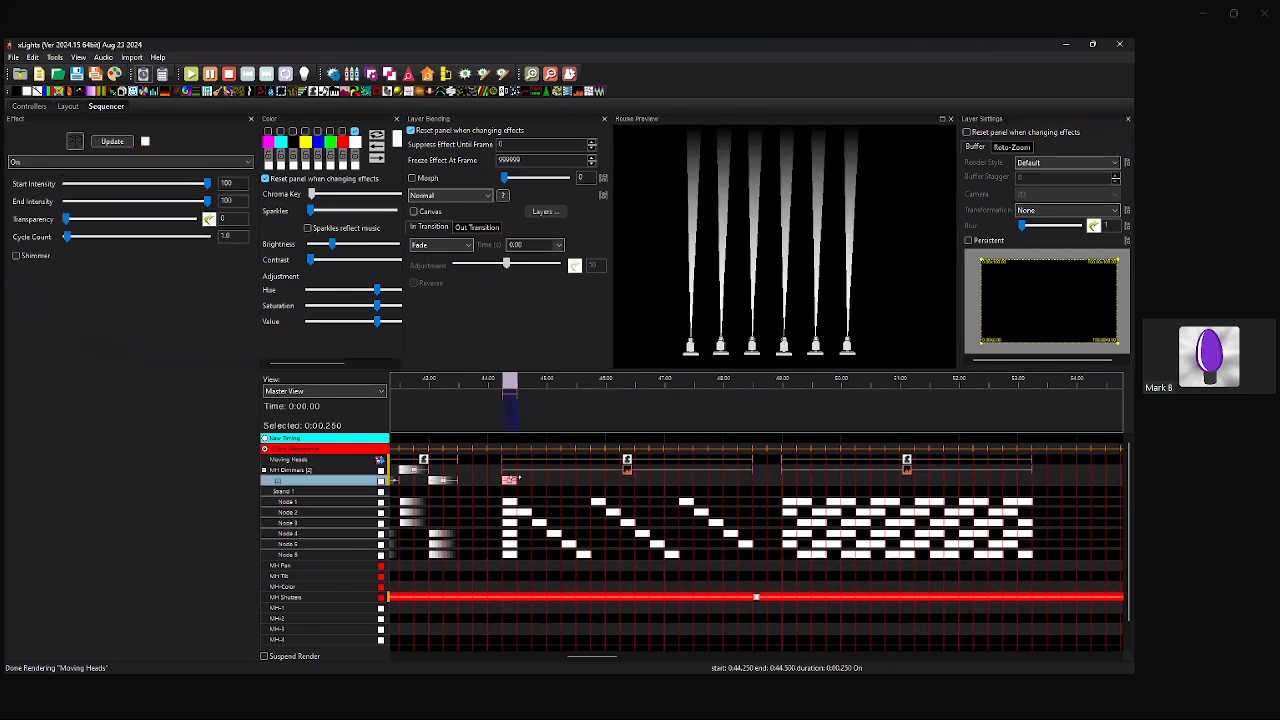
{"action": "left_click_drag", "start_coordinate": [186, 208], "coordinate": [88, 201]}
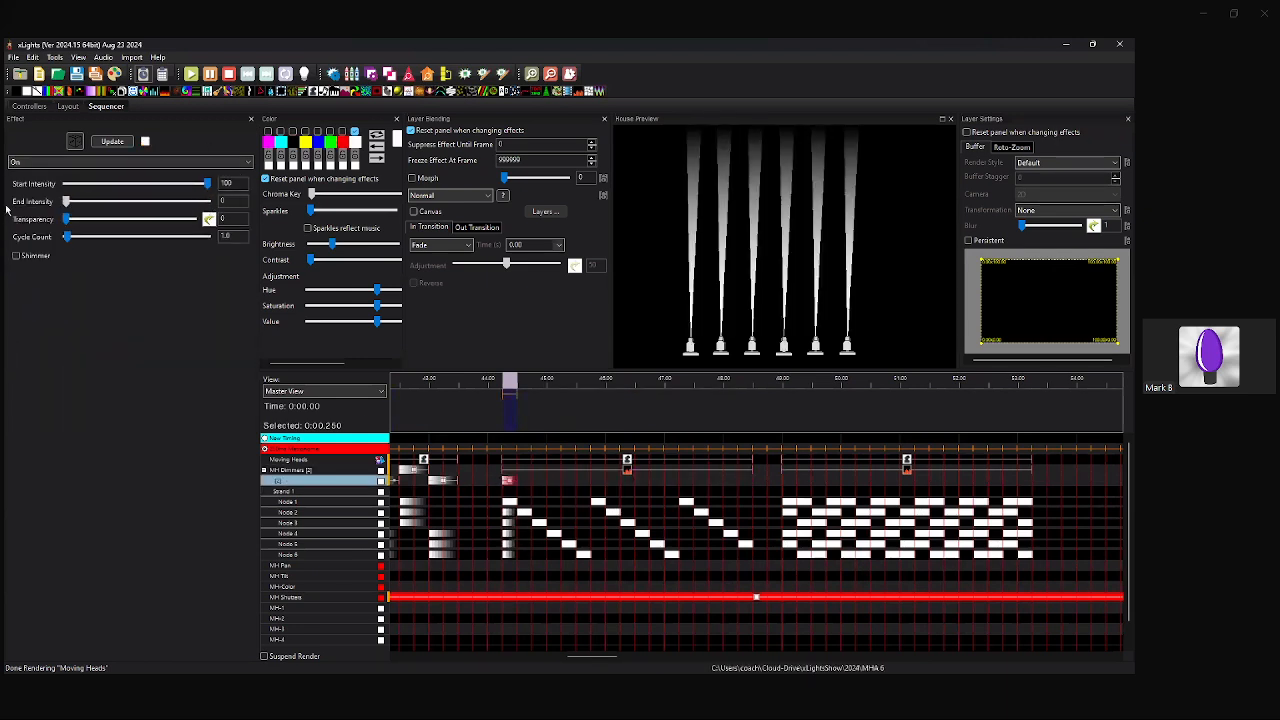
Set the layer blending of the Timing Event Bar VU Meter effect above the On effect to Brightness.
{"action": "left_click", "coordinate": [628, 472]}
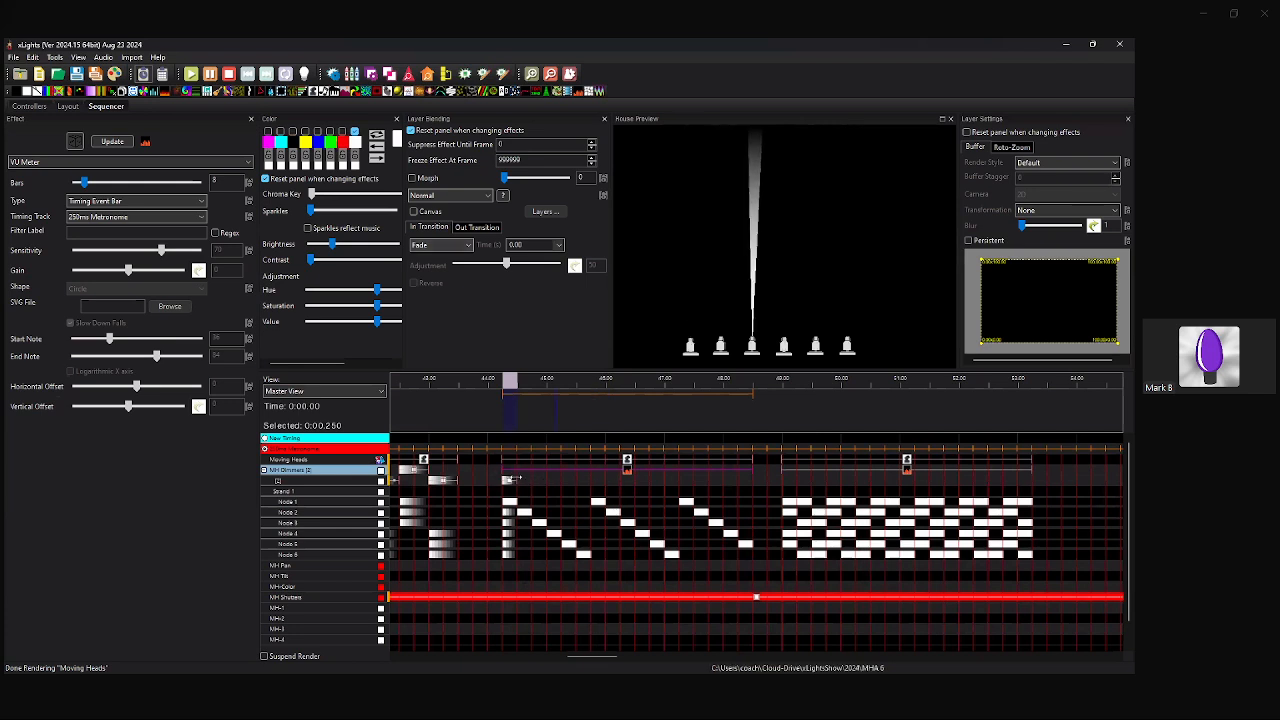
{"action": "left_click", "coordinate": [440, 245]}
{"action": "left_click", "coordinate": [518, 335]}
{"action": "left_click", "coordinate": [450, 195]}
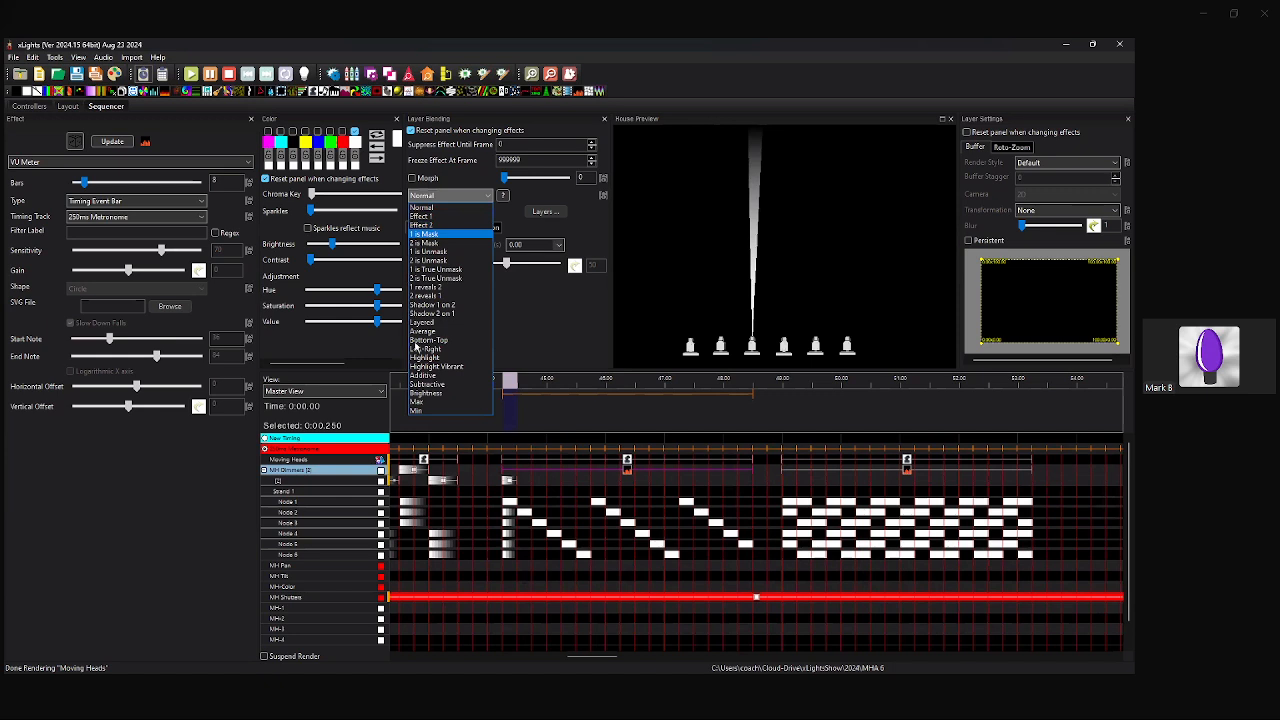
{"action": "left_click", "coordinate": [432, 394]}
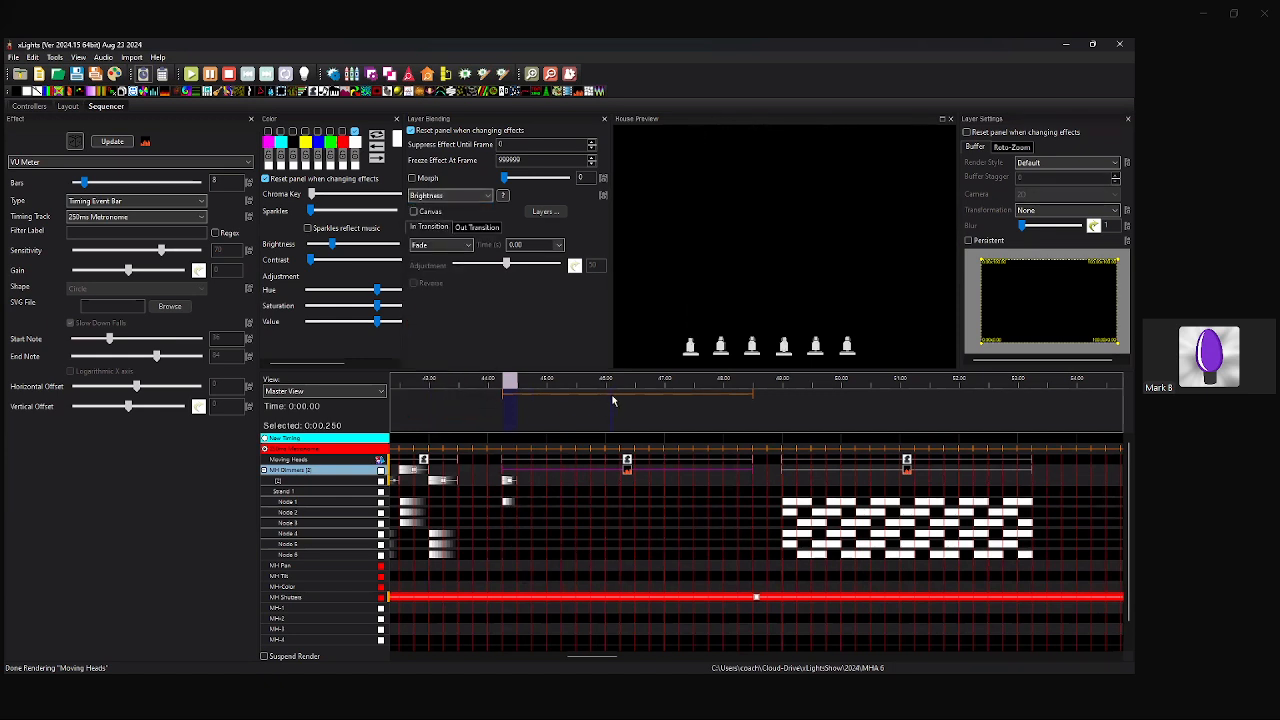
Copy the fading On effect and paste it into every 250 ms beat of the second MH Dimmers layer from 44.5 to 48.5 s.
{"action": "left_click", "coordinate": [507, 480]}
{"action": "left_click", "coordinate": [523, 482]}
{"action": "key", "text": "ctrl+v"}
{"action": "left_click", "coordinate": [538, 481]}
{"action": "key", "text": "ctrl+v"}
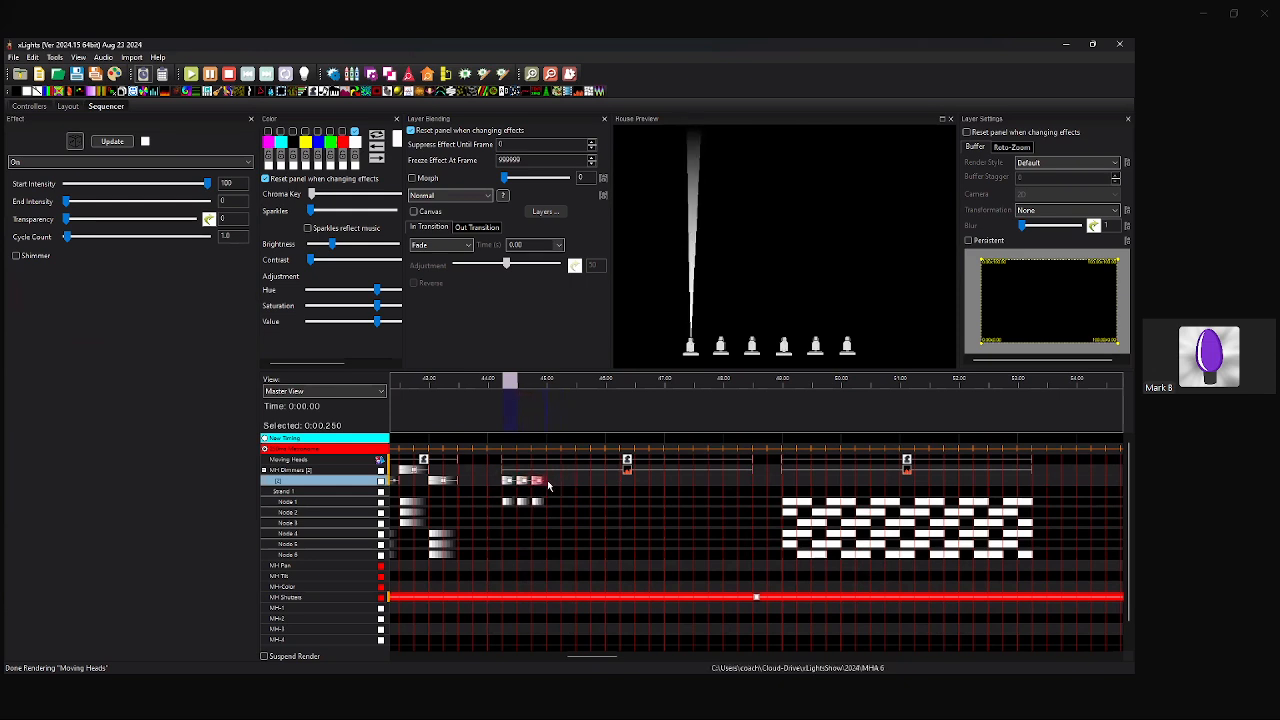
{"action": "left_click", "coordinate": [553, 482]}
{"action": "key", "text": "ctrl+v"}
{"action": "left_click", "coordinate": [568, 482]}
{"action": "key", "text": "ctrl+v"}
{"action": "left_click", "coordinate": [583, 482]}
{"action": "key", "text": "ctrl+v"}
{"action": "left_click", "coordinate": [598, 482]}
{"action": "key", "text": "ctrl+v"}
{"action": "left_click", "coordinate": [613, 482]}
{"action": "key", "text": "ctrl+v"}
{"action": "key", "text": "ctrl+v"}
{"action": "left_click", "coordinate": [643, 482]}
{"action": "key", "text": "ctrl+v"}
{"action": "left_click", "coordinate": [658, 482]}
{"action": "key", "text": "ctrl+v"}
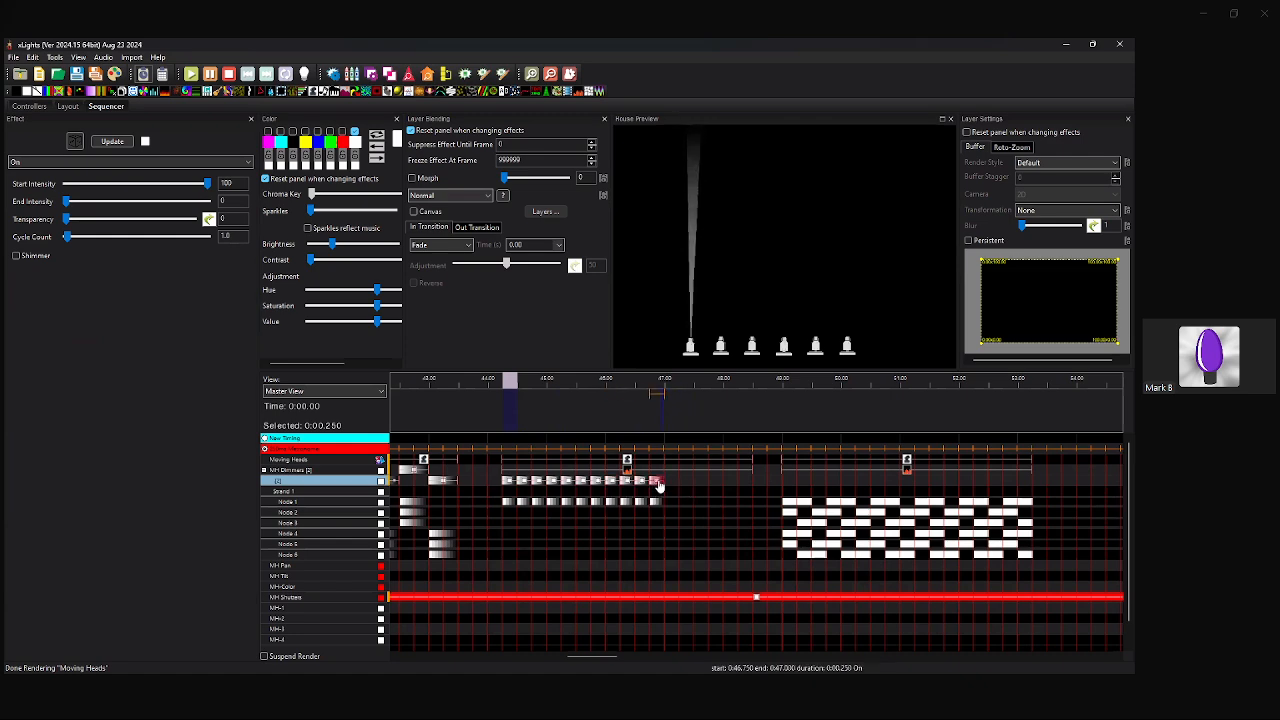
{"action": "left_click", "coordinate": [628, 470]}
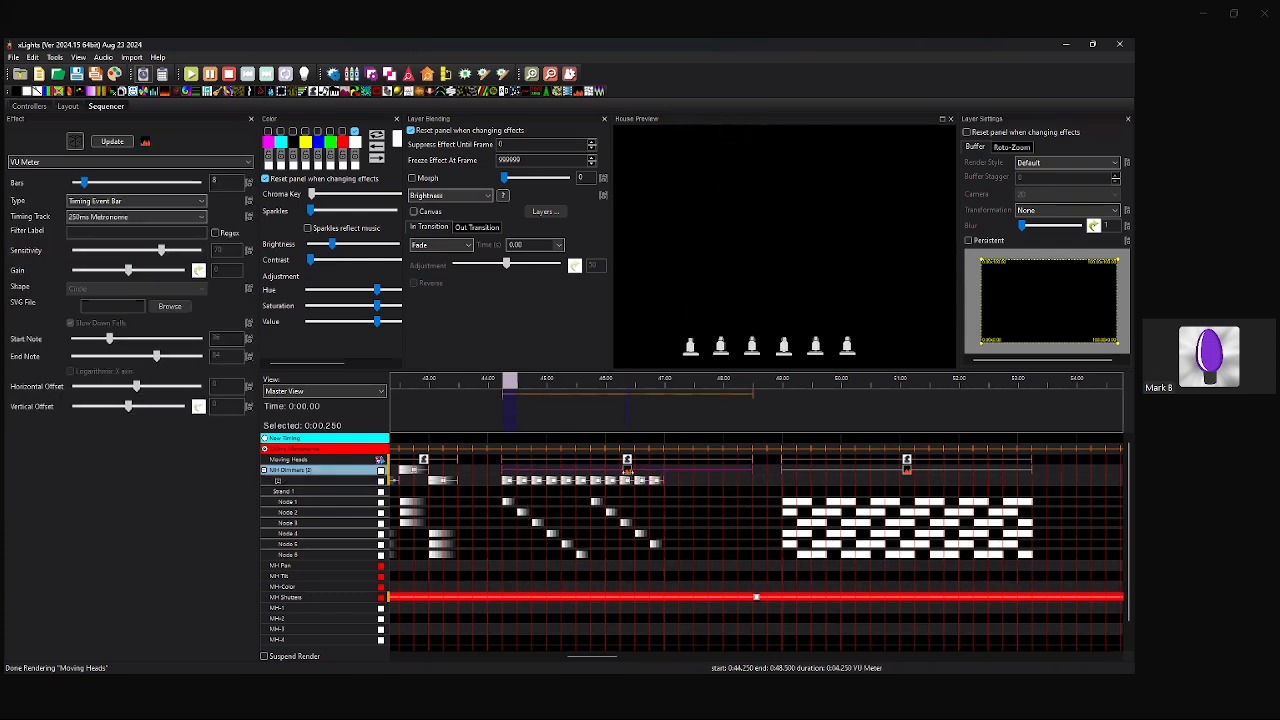
{"action": "left_click", "coordinate": [663, 481]}
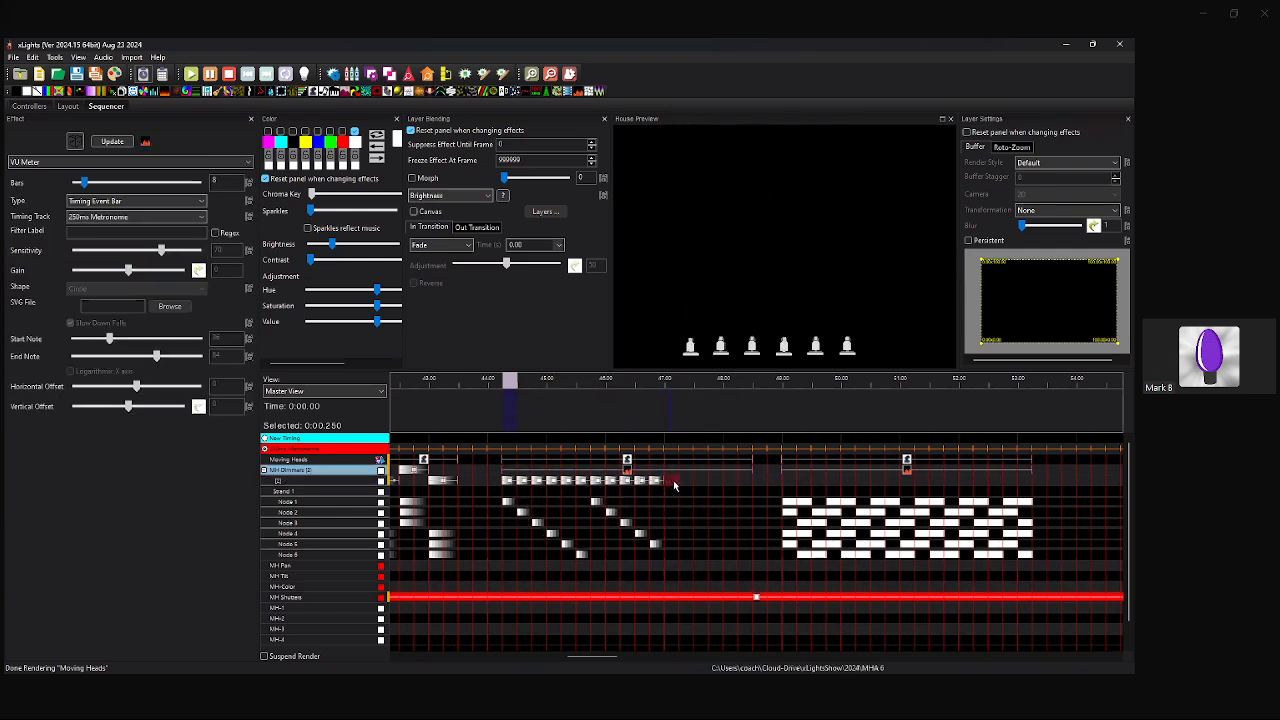
{"action": "left_click", "coordinate": [676, 482]}
{"action": "key", "text": "ctrl+v"}
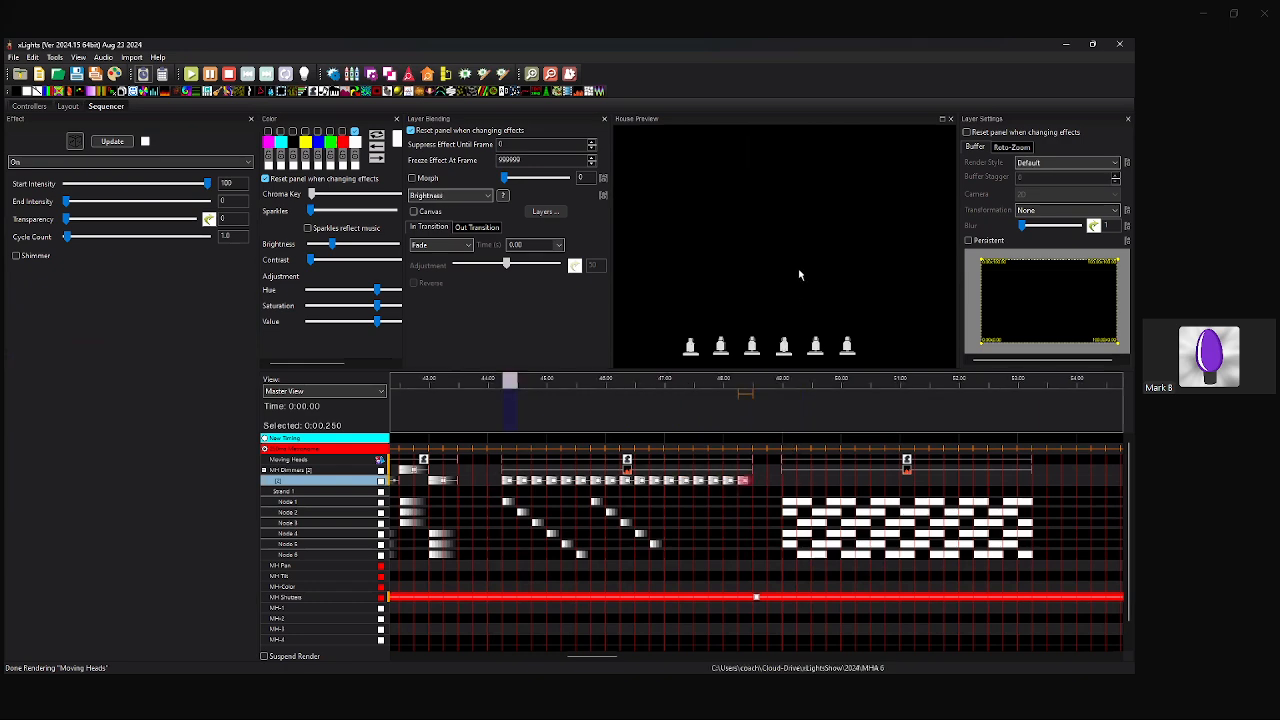
Shorten the Timing Event Bars effect to start at 52.5 s and move the Timing Event Bar effect away to examine the On pulses alone.
{"action": "left_click", "coordinate": [627, 470]}
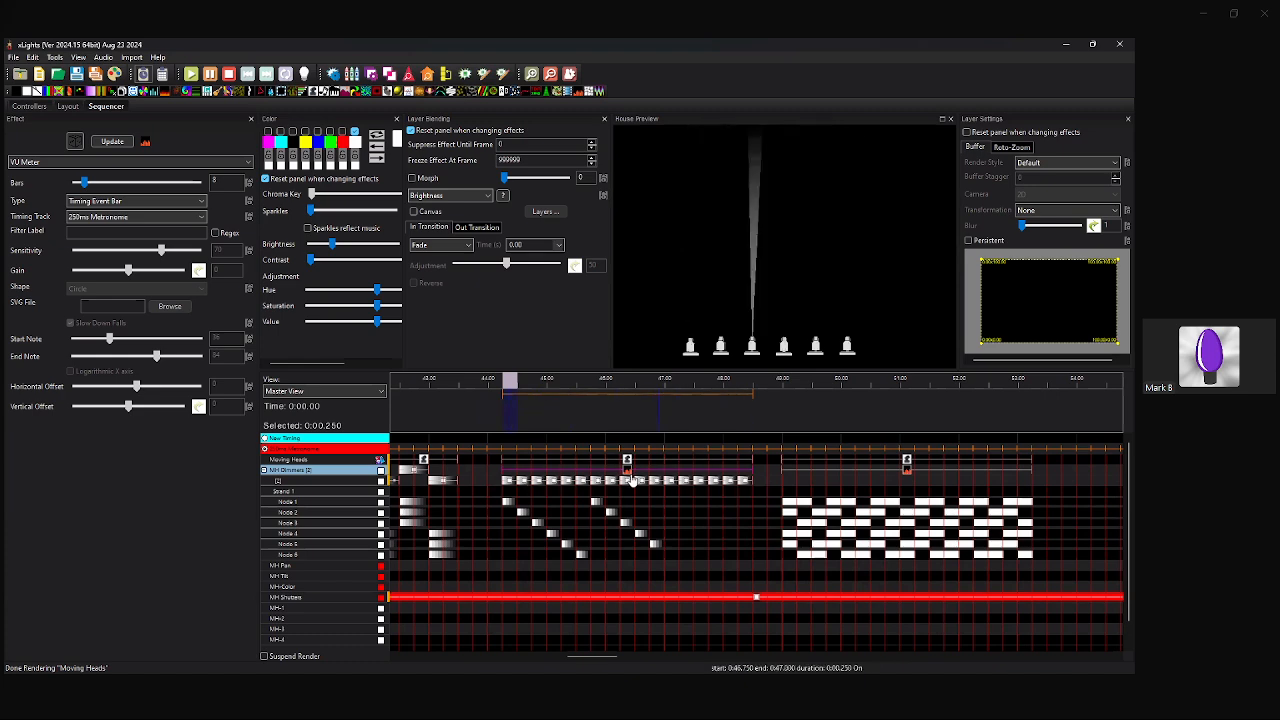
{"action": "left_click_drag", "start_coordinate": [783, 471], "coordinate": [988, 471]}
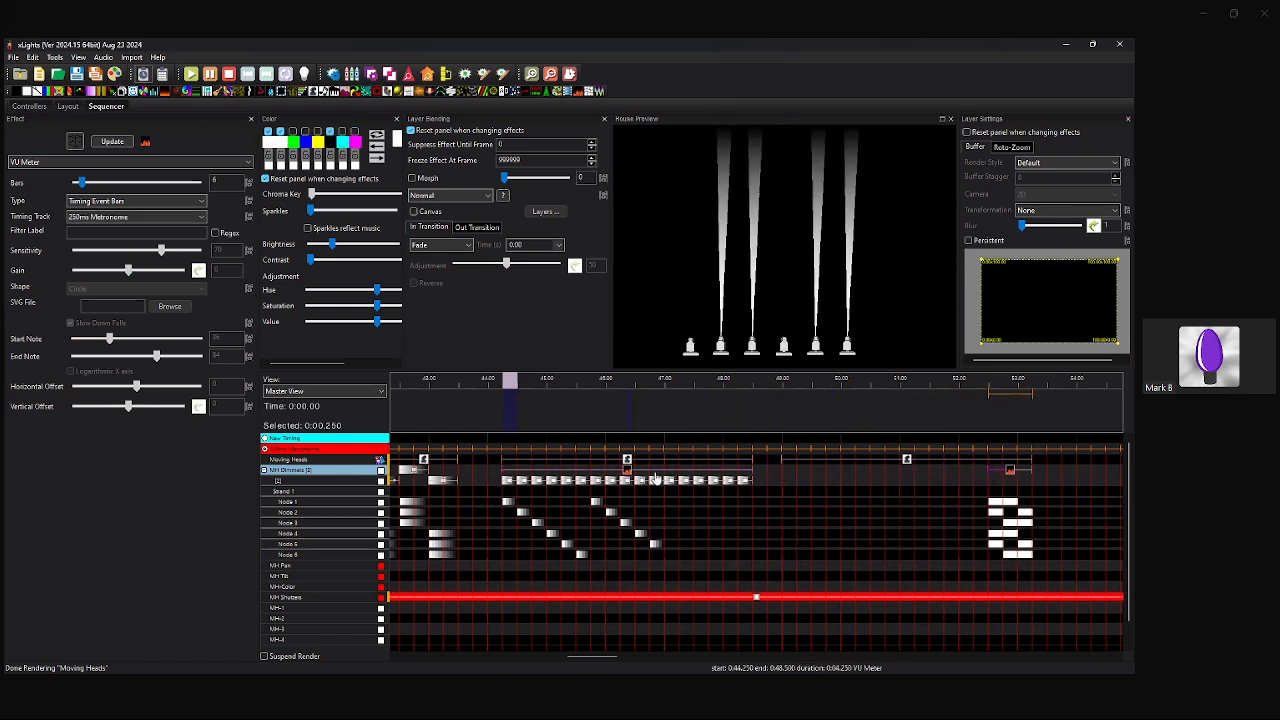
{"action": "left_click_drag", "start_coordinate": [870, 485], "coordinate": [914, 489]}
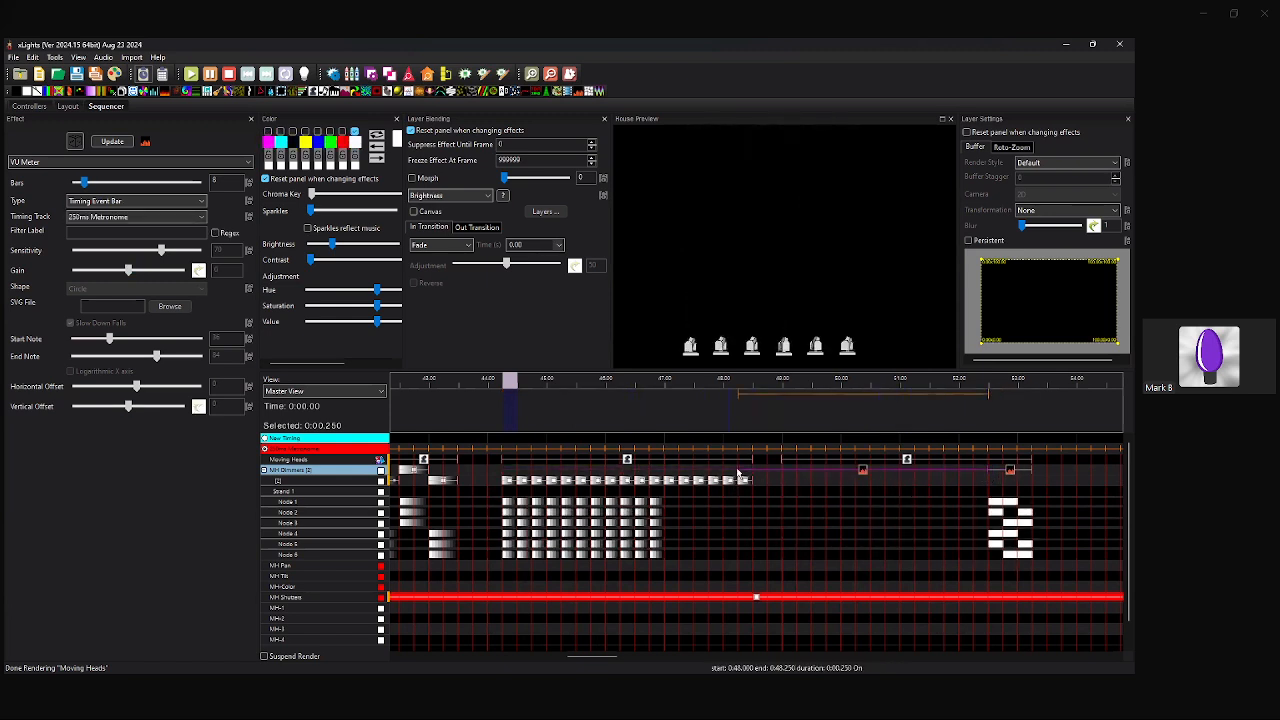
{"action": "left_click", "coordinate": [630, 462]}
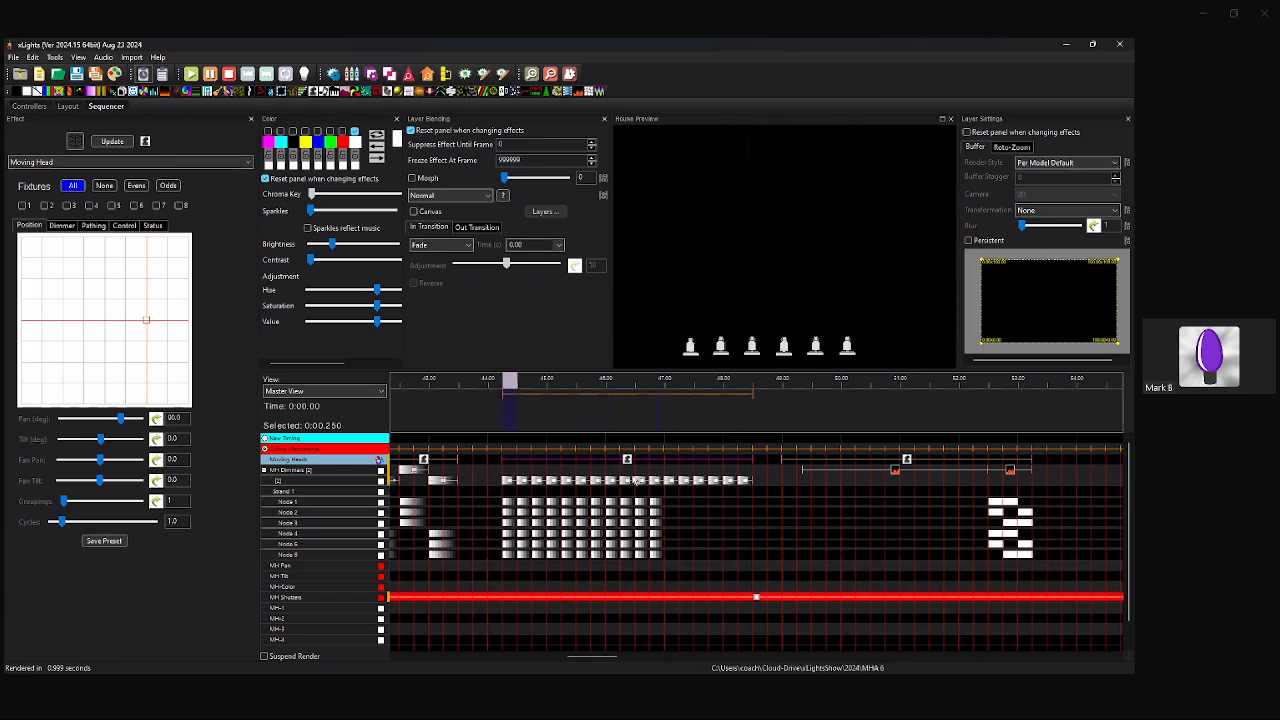
{"action": "left_click", "coordinate": [651, 545]}
{"action": "left_click", "coordinate": [514, 533]}
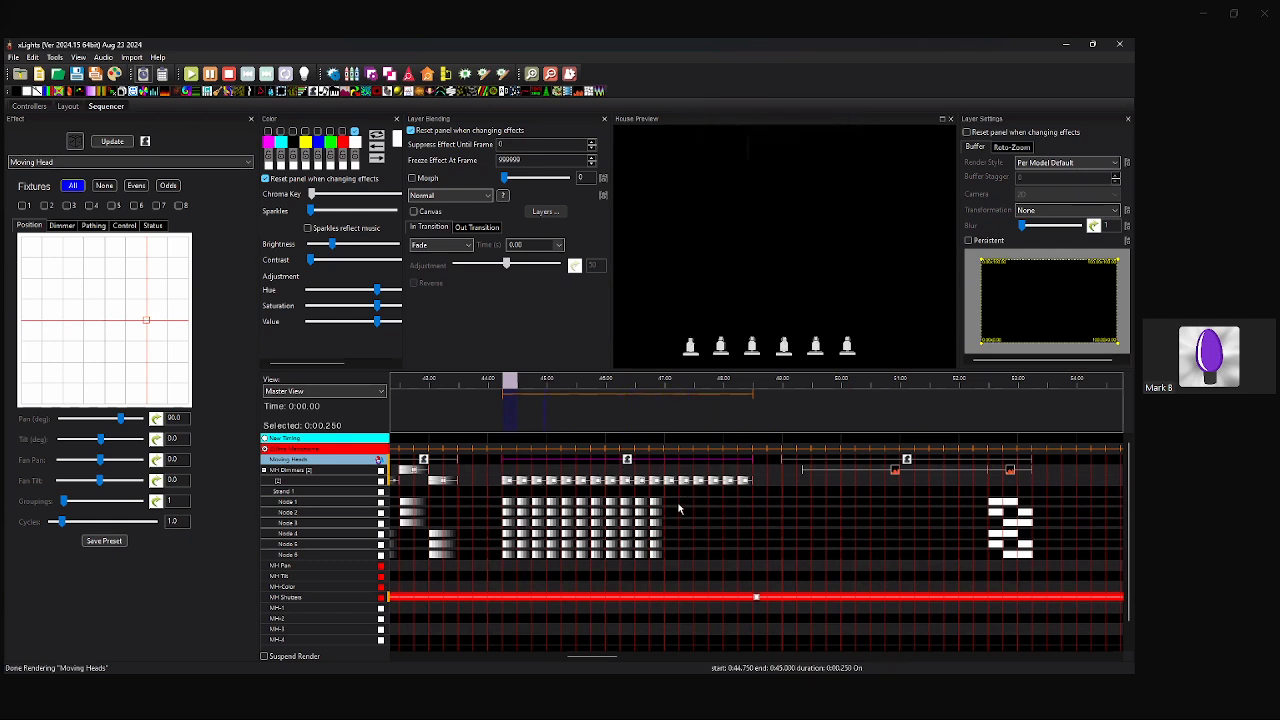
Restore the Timing Event Bar effect over the On pulses from 44.25 to 48.5 s and extend the Timing Event Bars effect back to 49.0 s.
{"action": "left_click", "coordinate": [846, 472]}
{"action": "left_click", "coordinate": [586, 486]}
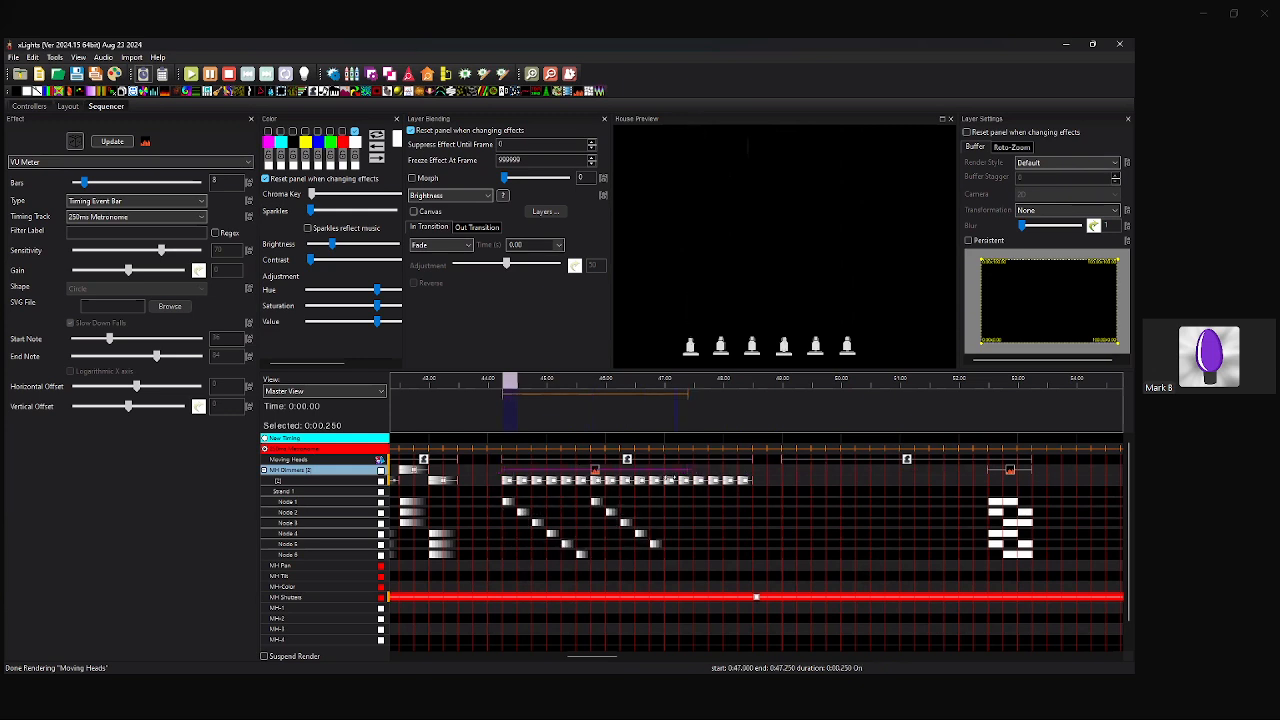
{"action": "left_click_drag", "start_coordinate": [688, 484], "coordinate": [757, 484]}
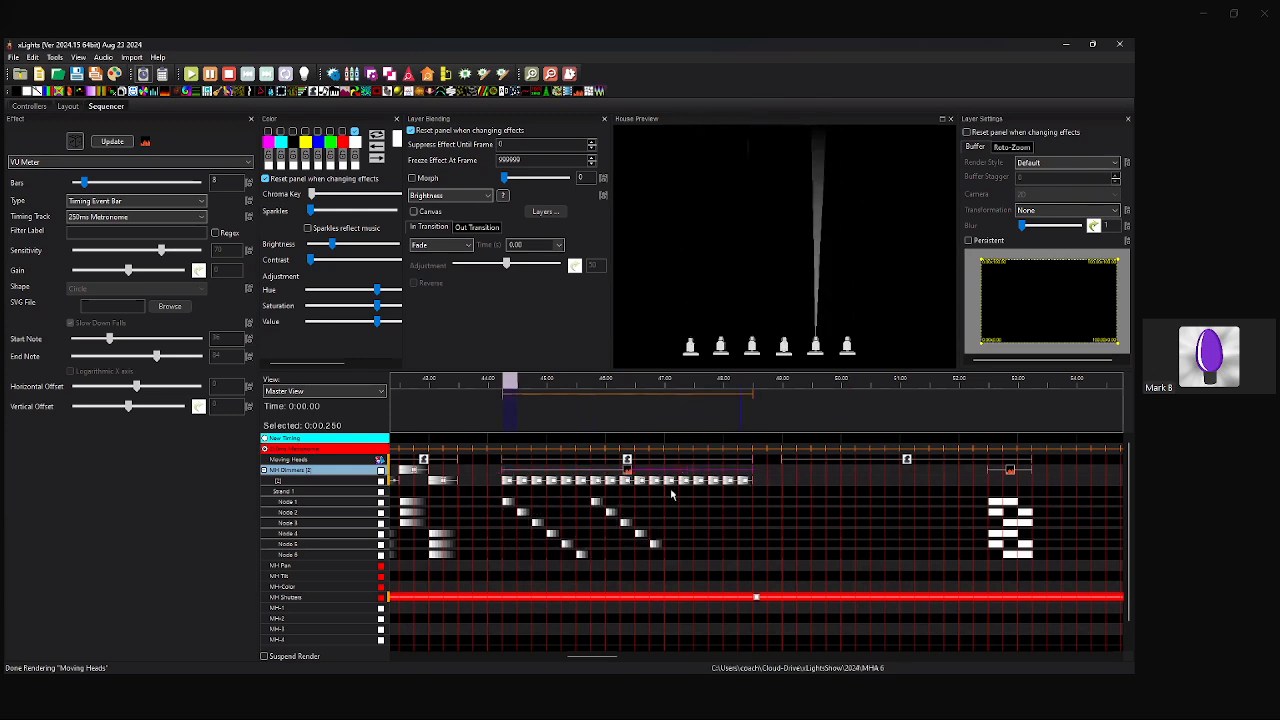
{"action": "left_click", "coordinate": [631, 468]}
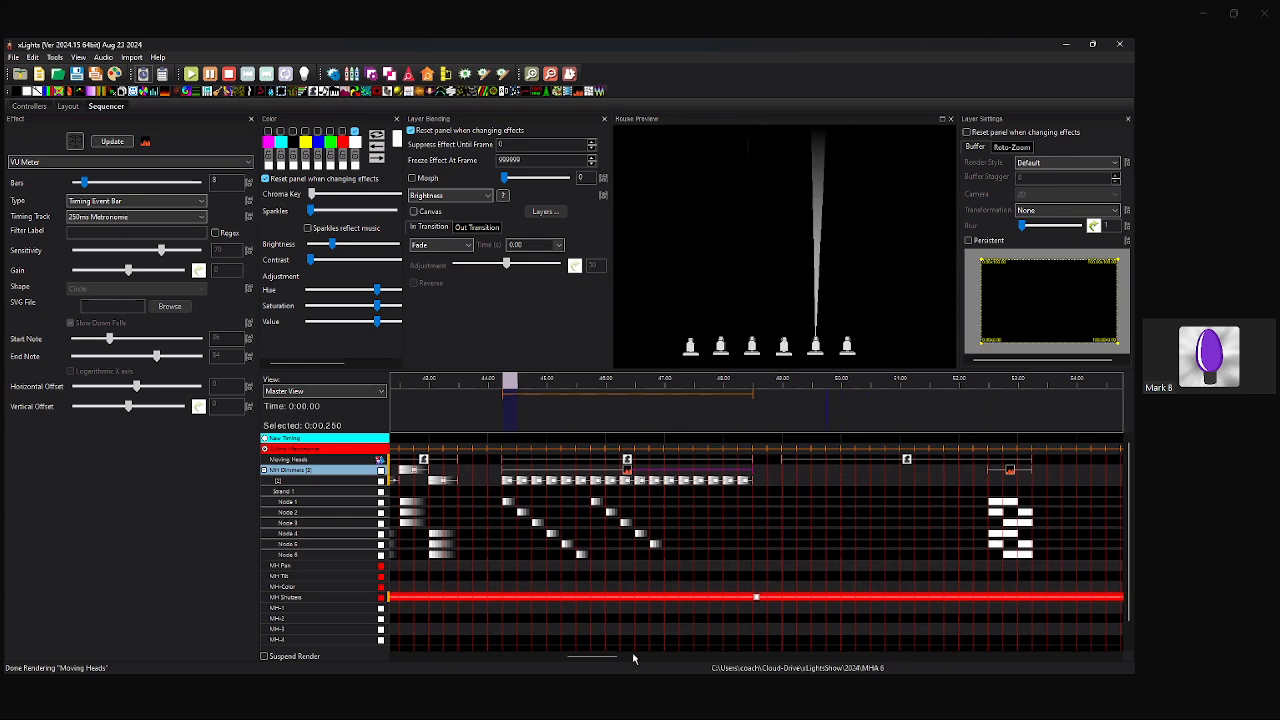
{"action": "mouse_move", "coordinate": [600, 657]}
{"action": "left_mouse_down"}
{"action": "mouse_move", "coordinate": [673, 657]}
{"action": "mouse_move", "coordinate": [621, 658]}
{"action": "left_mouse_up"}
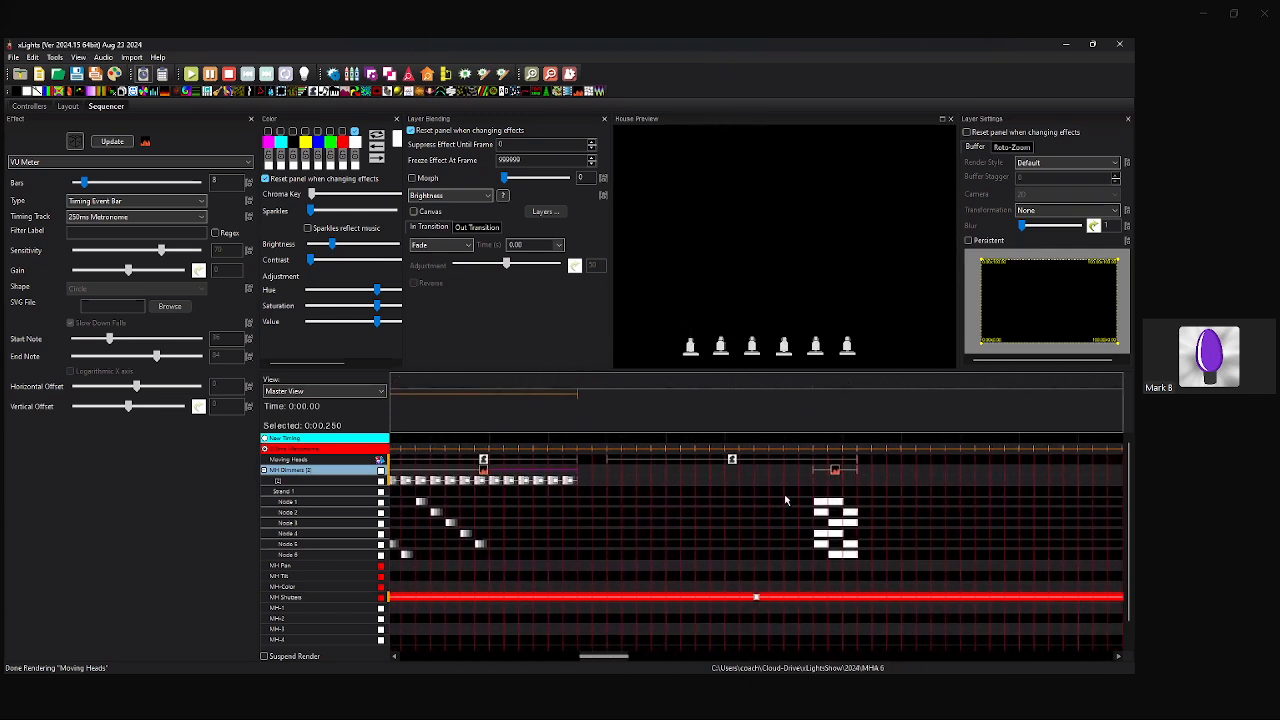
{"action": "left_click_drag", "start_coordinate": [847, 471], "coordinate": [647, 505]}
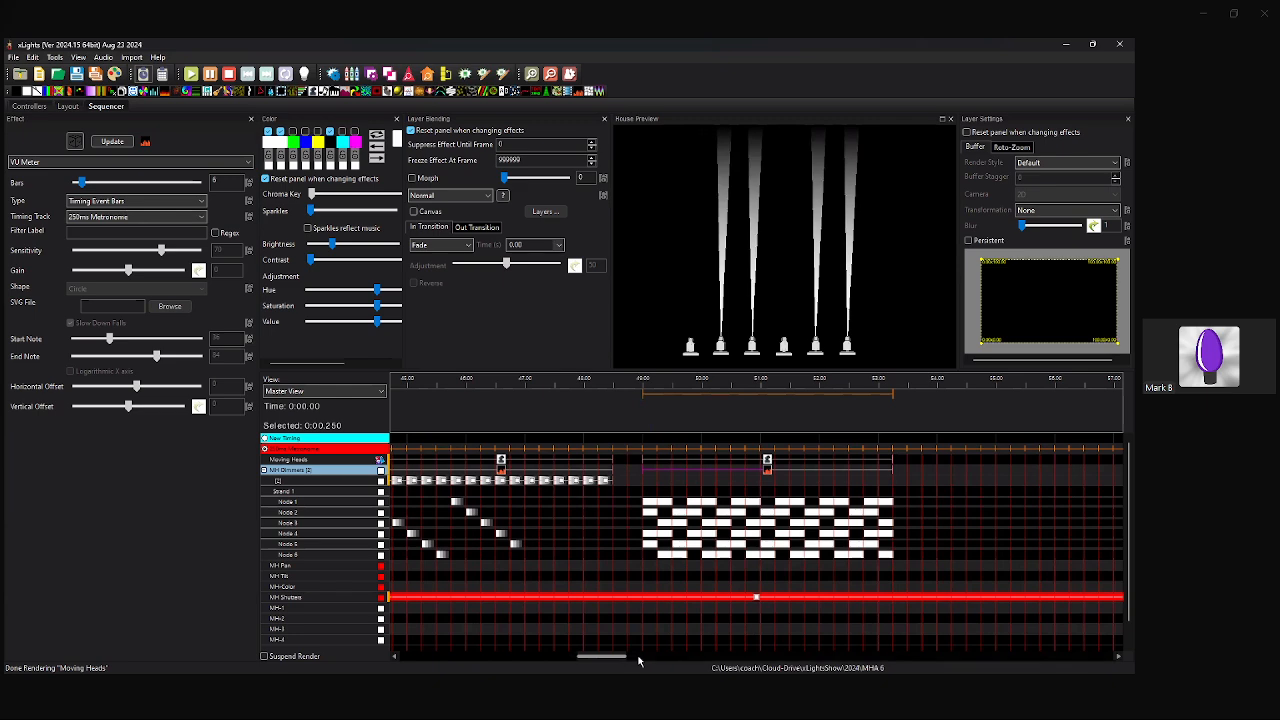
Add a new Moving Head effect to the Moving Heads row from 54.25 to 58.5 s.
{"action": "left_click_drag", "start_coordinate": [637, 657], "coordinate": [652, 657]}
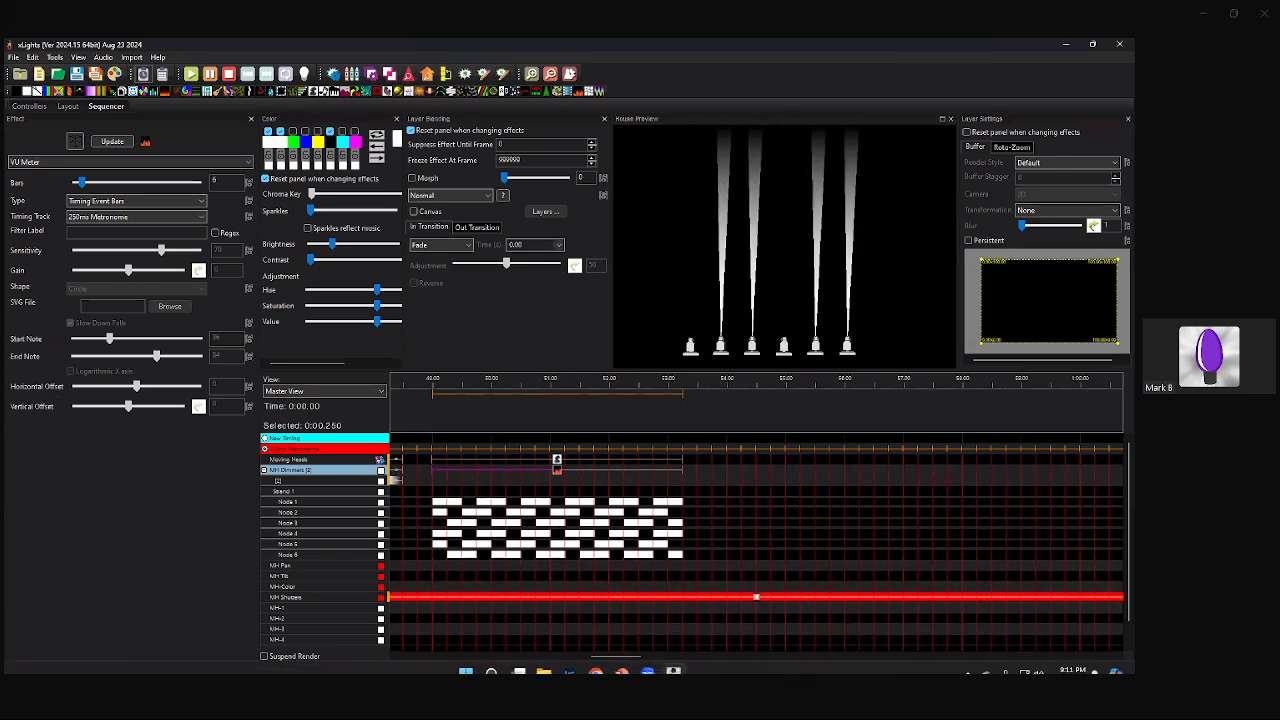
{"action": "mouse_move", "coordinate": [622, 672]}
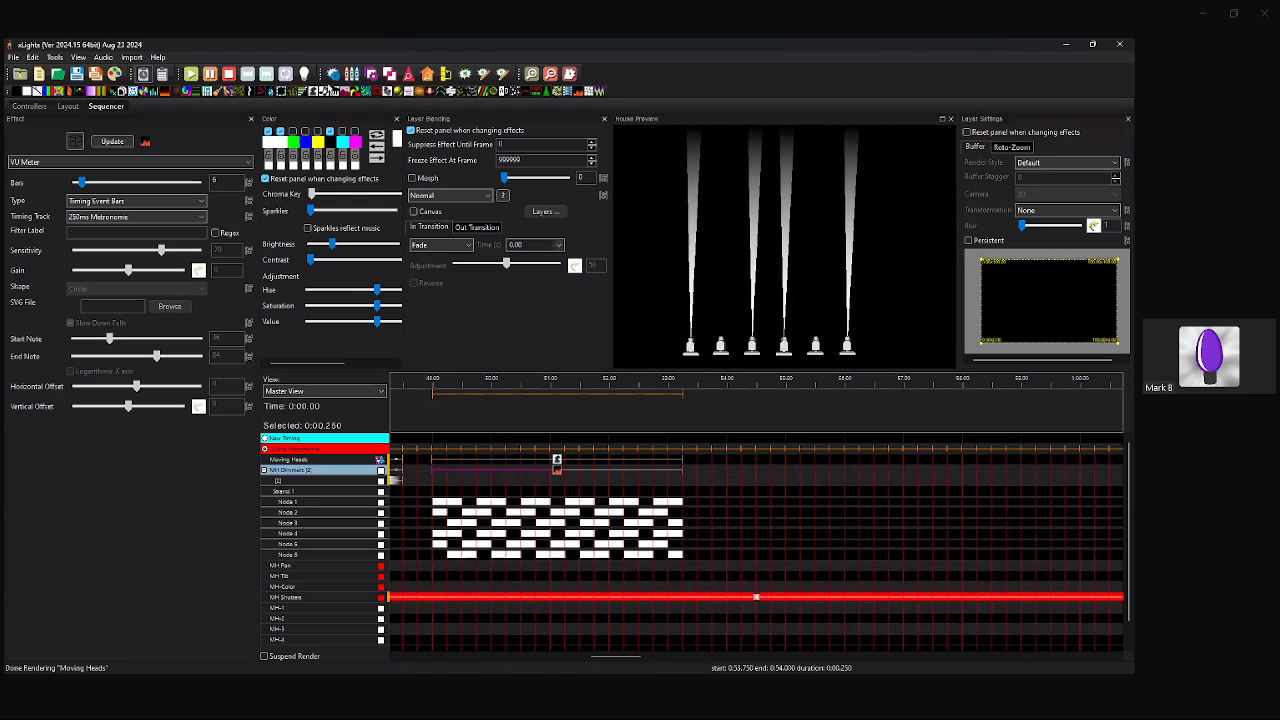
{"action": "left_click_drag", "start_coordinate": [313, 91], "coordinate": [797, 458]}
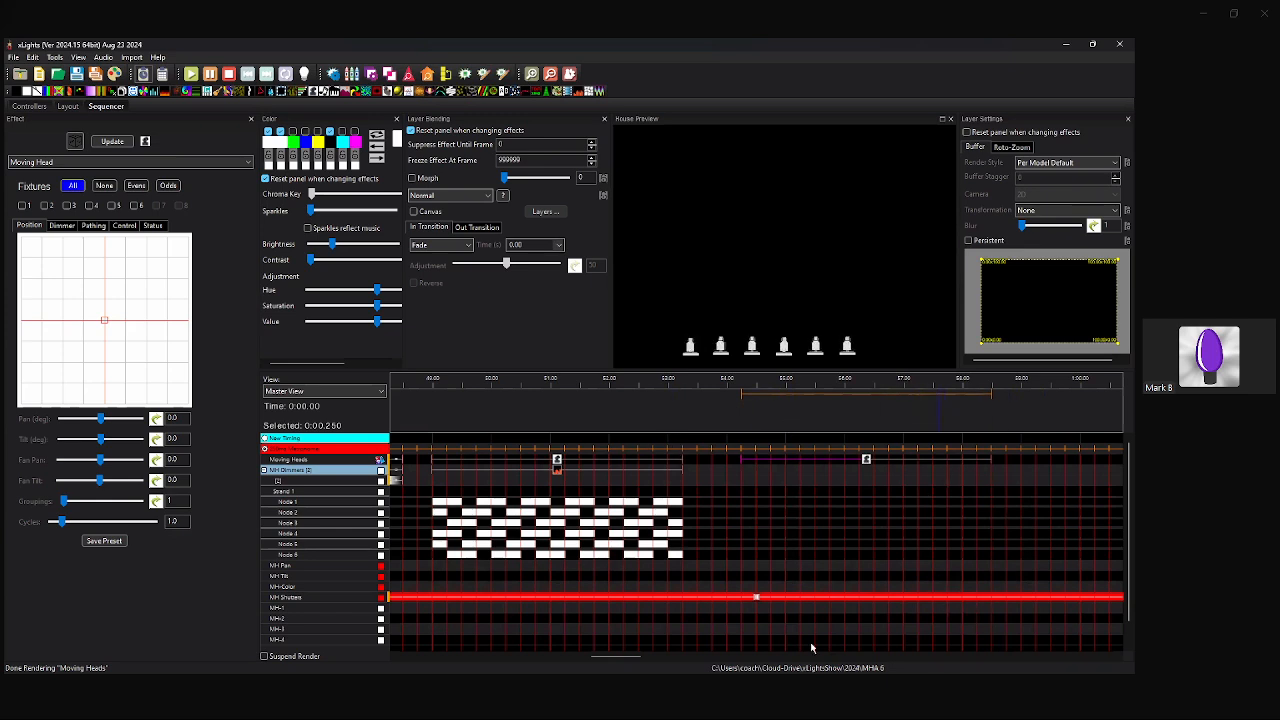
Add a Single Strand effect to the MH Dimmers row, spanning the Moving Head effect from 54.25 to 58.5 s.
{"action": "left_click_drag", "start_coordinate": [600, 655], "coordinate": [608, 655]}
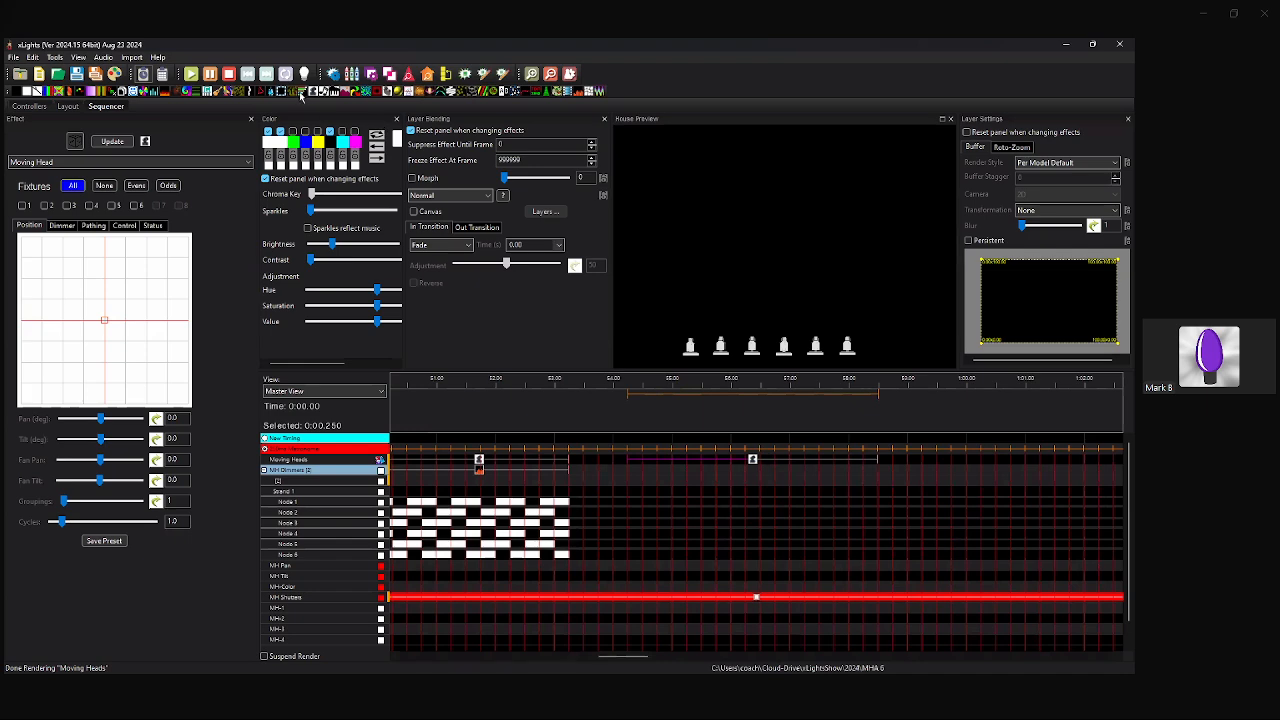
{"action": "left_click_drag", "start_coordinate": [433, 95], "coordinate": [505, 178]}
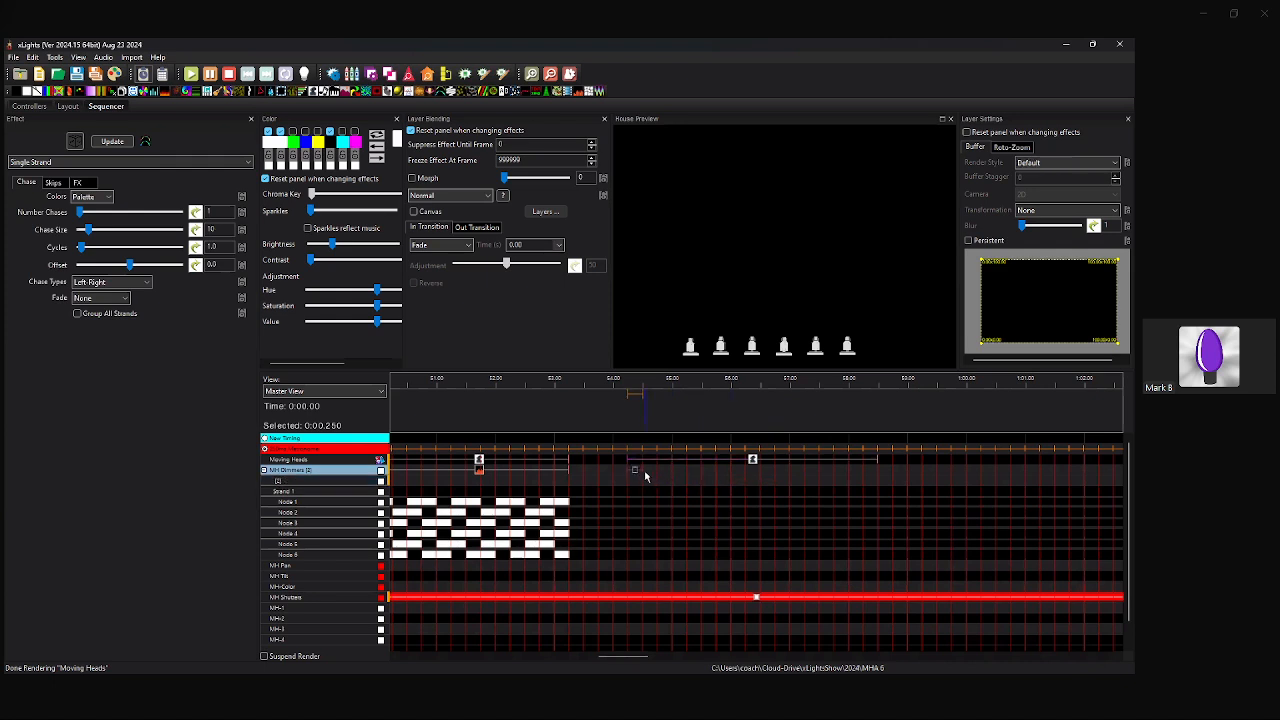
{"action": "left_click", "coordinate": [752, 464]}
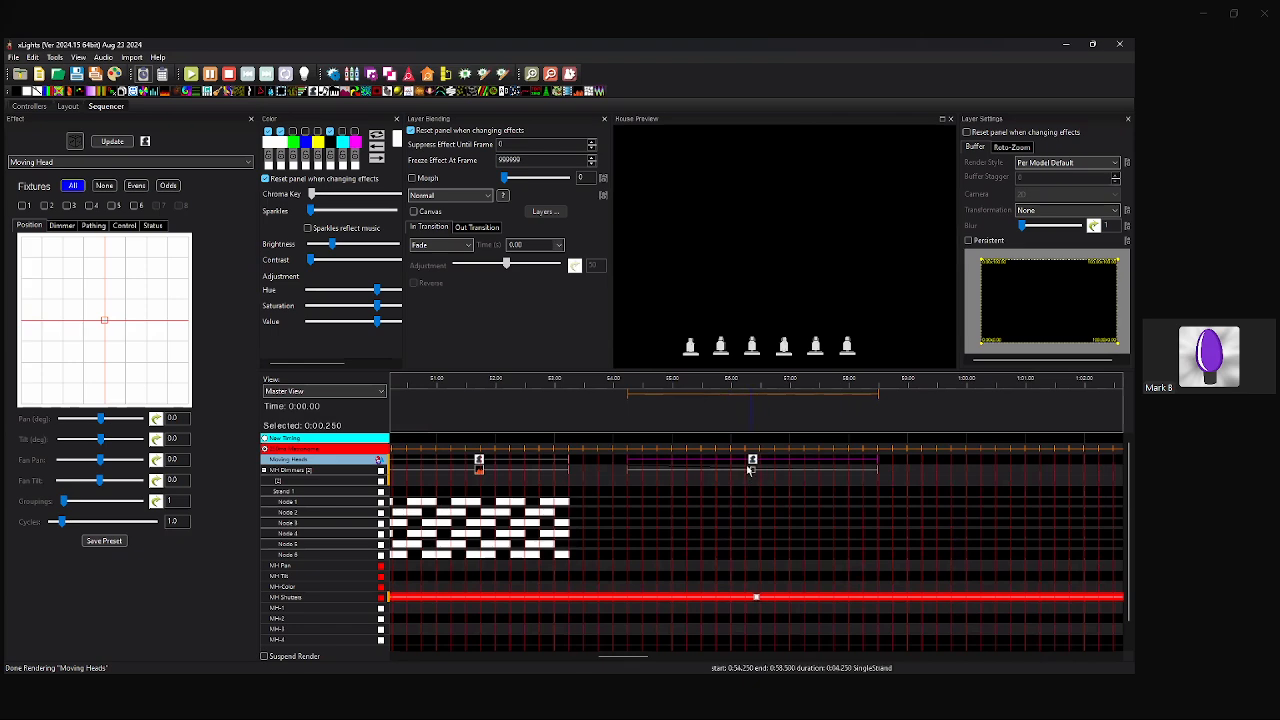
{"action": "left_click", "coordinate": [738, 469]}
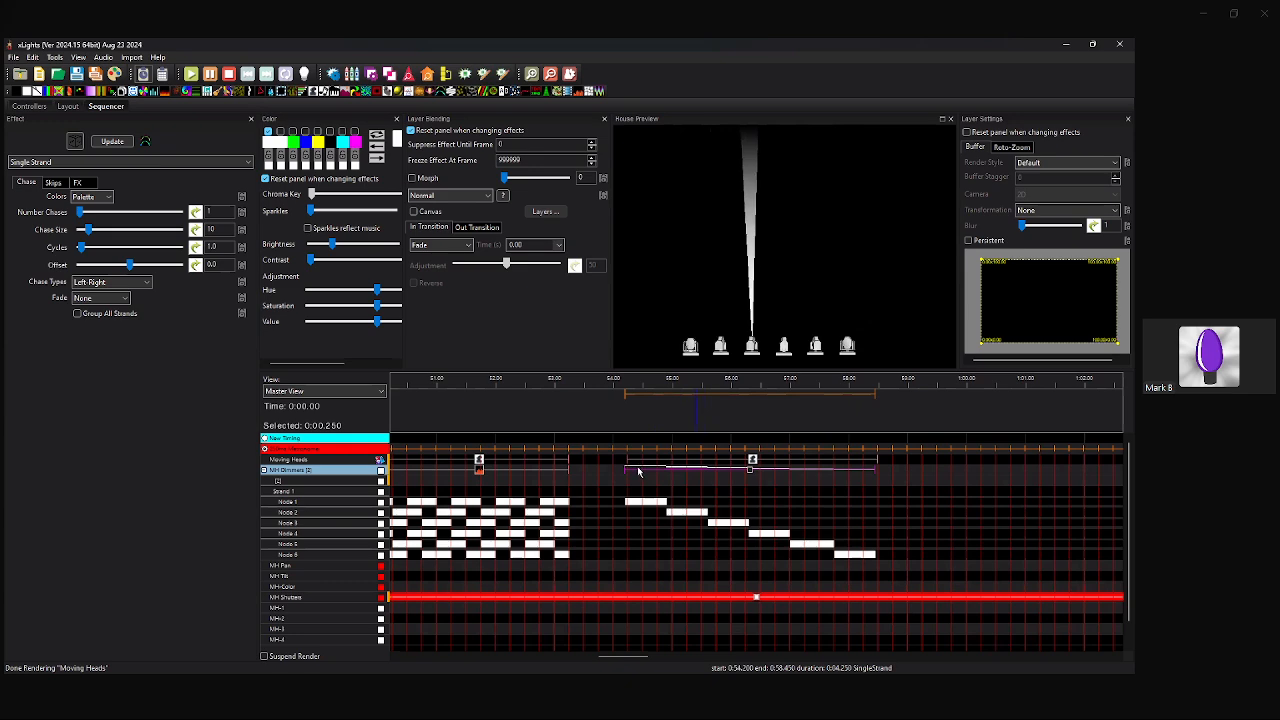
Retime the new Moving Head effect and the Single Strand effect below it to run from 53.25 to 57.0 s.
{"action": "left_click_drag", "start_coordinate": [626, 469], "coordinate": [706, 477]}
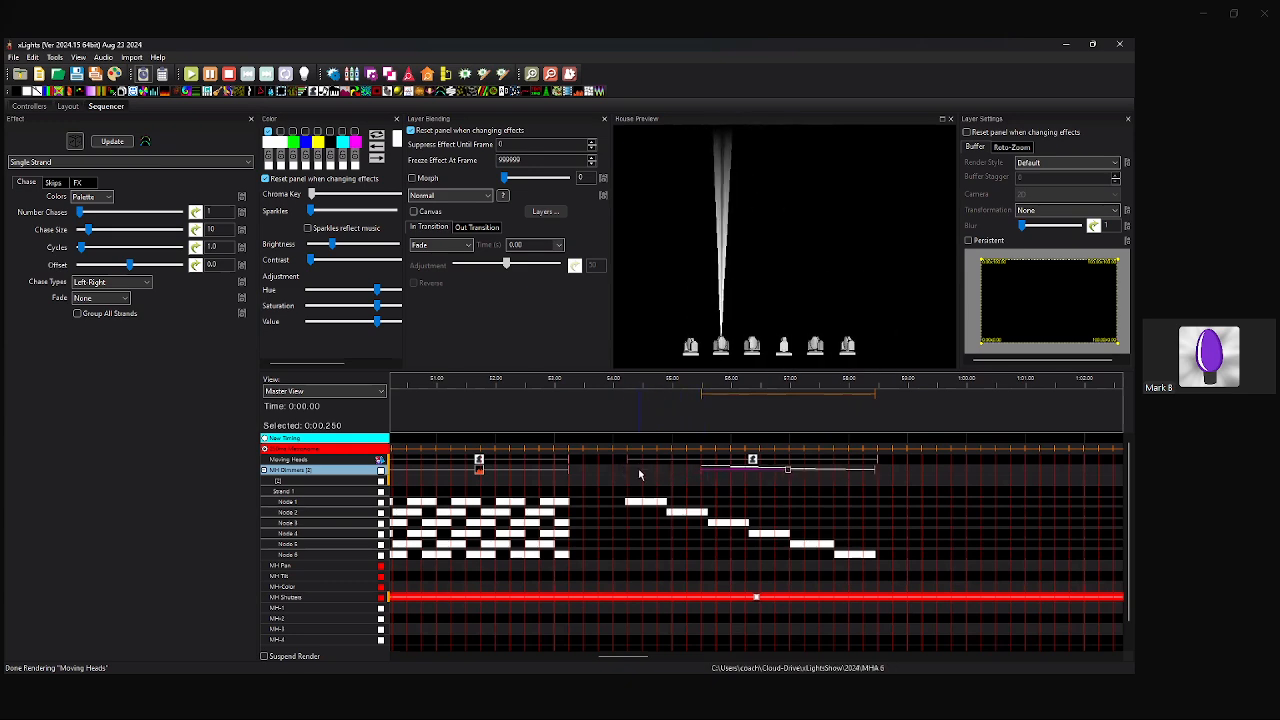
{"action": "left_click_drag", "start_coordinate": [628, 460], "coordinate": [574, 461]}
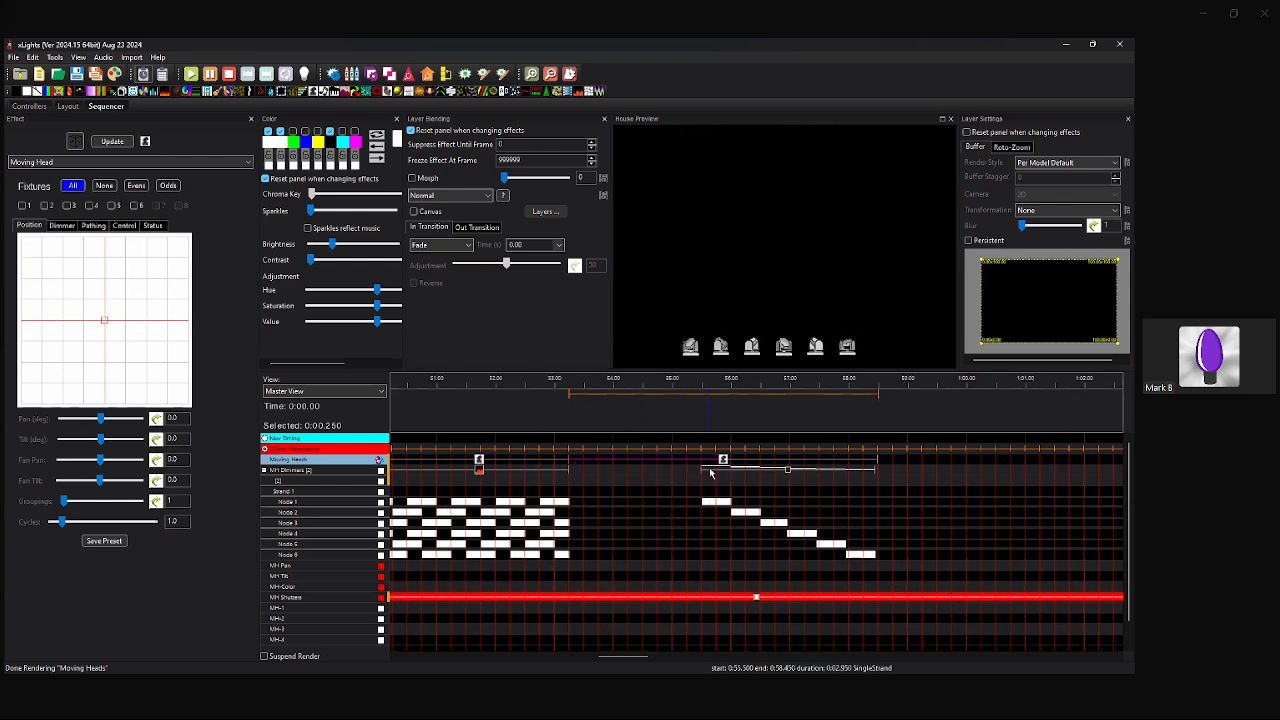
{"action": "left_click_drag", "start_coordinate": [704, 469], "coordinate": [572, 486]}
{"action": "left_click_drag", "start_coordinate": [874, 473], "coordinate": [878, 473]}
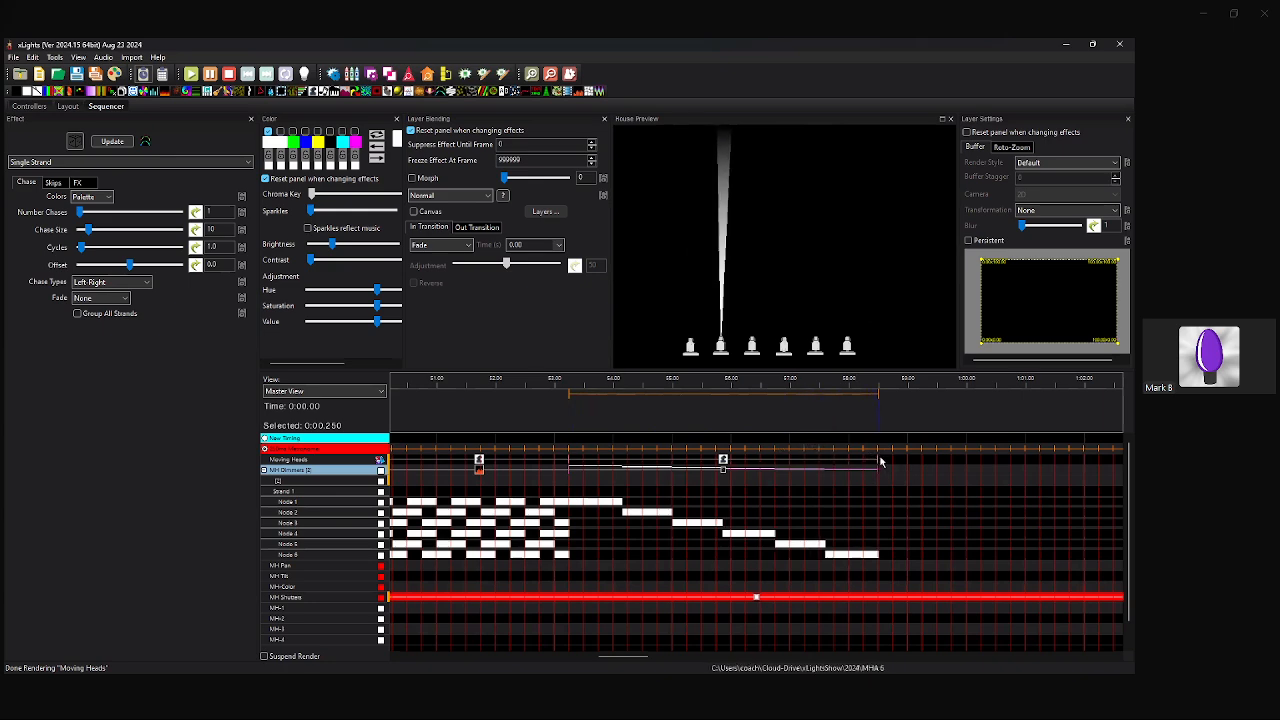
{"action": "left_click", "coordinate": [836, 459]}
{"action": "left_click_drag", "start_coordinate": [790, 463], "coordinate": [777, 463]}
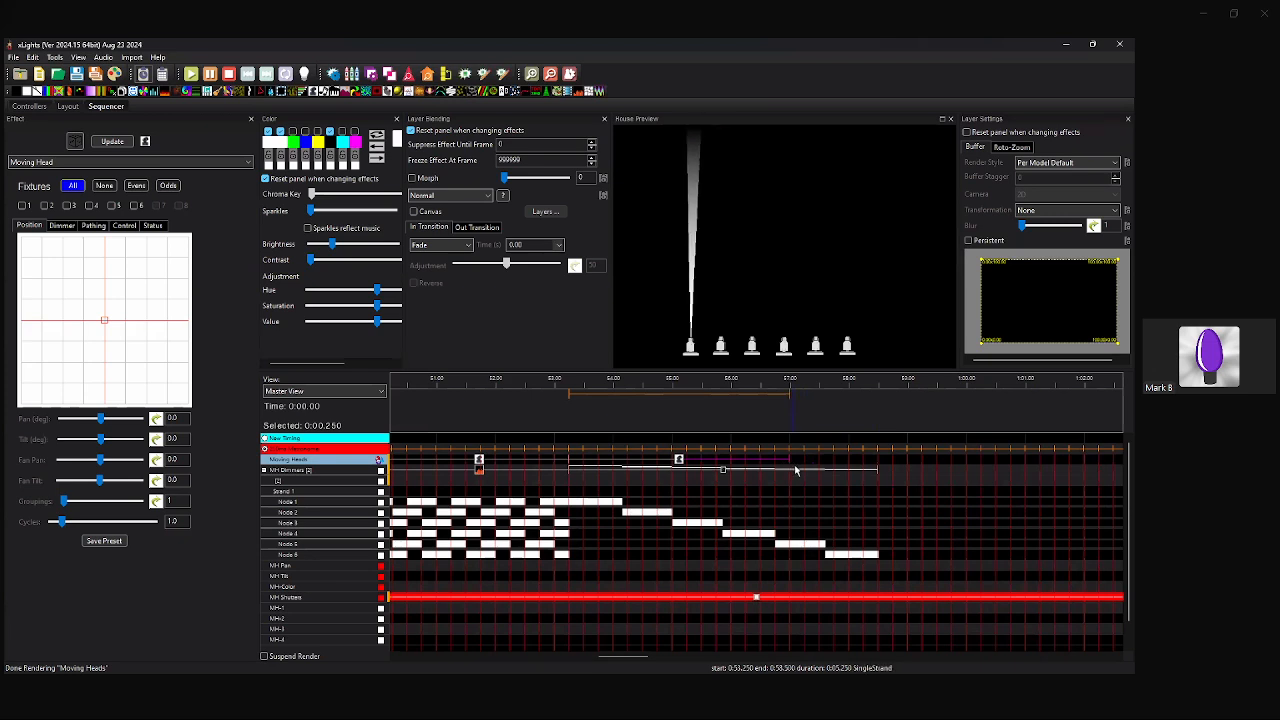
{"action": "left_click_drag", "start_coordinate": [876, 471], "coordinate": [784, 472]}
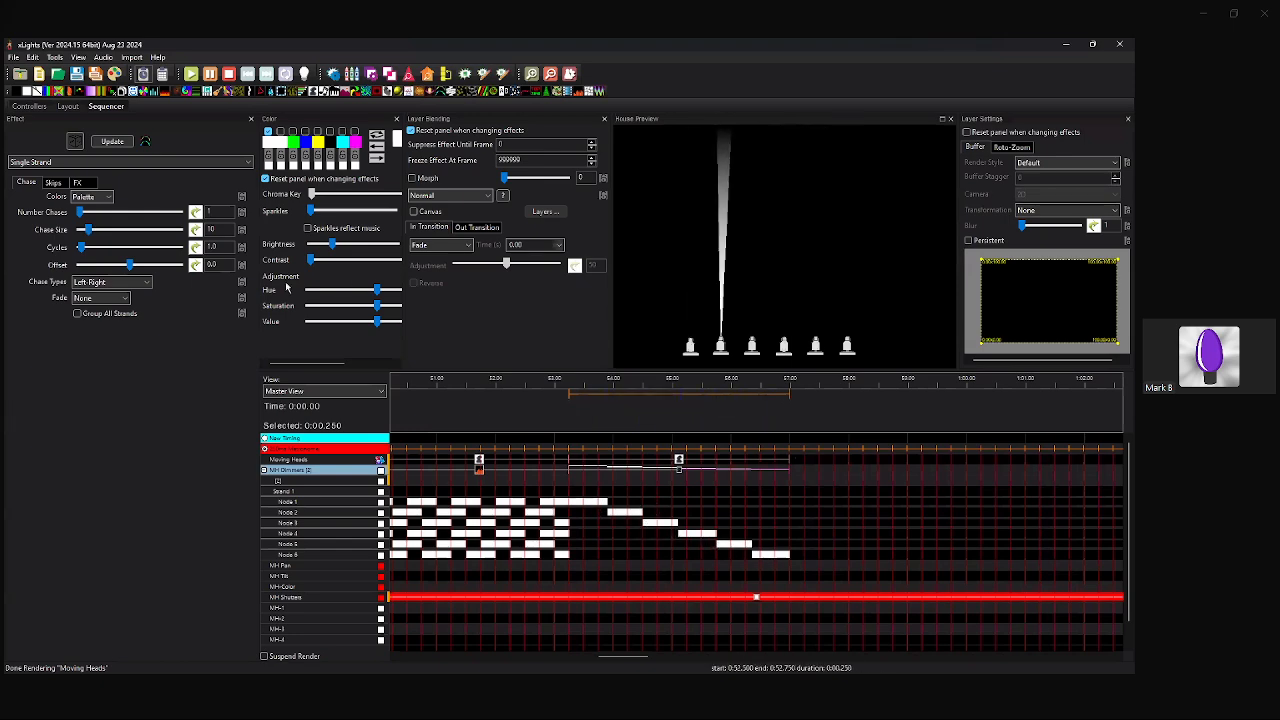
Try a chase size of 46 with a From Head fade on the Single Strand effect.
{"action": "left_click_drag", "start_coordinate": [93, 232], "coordinate": [120, 236]}
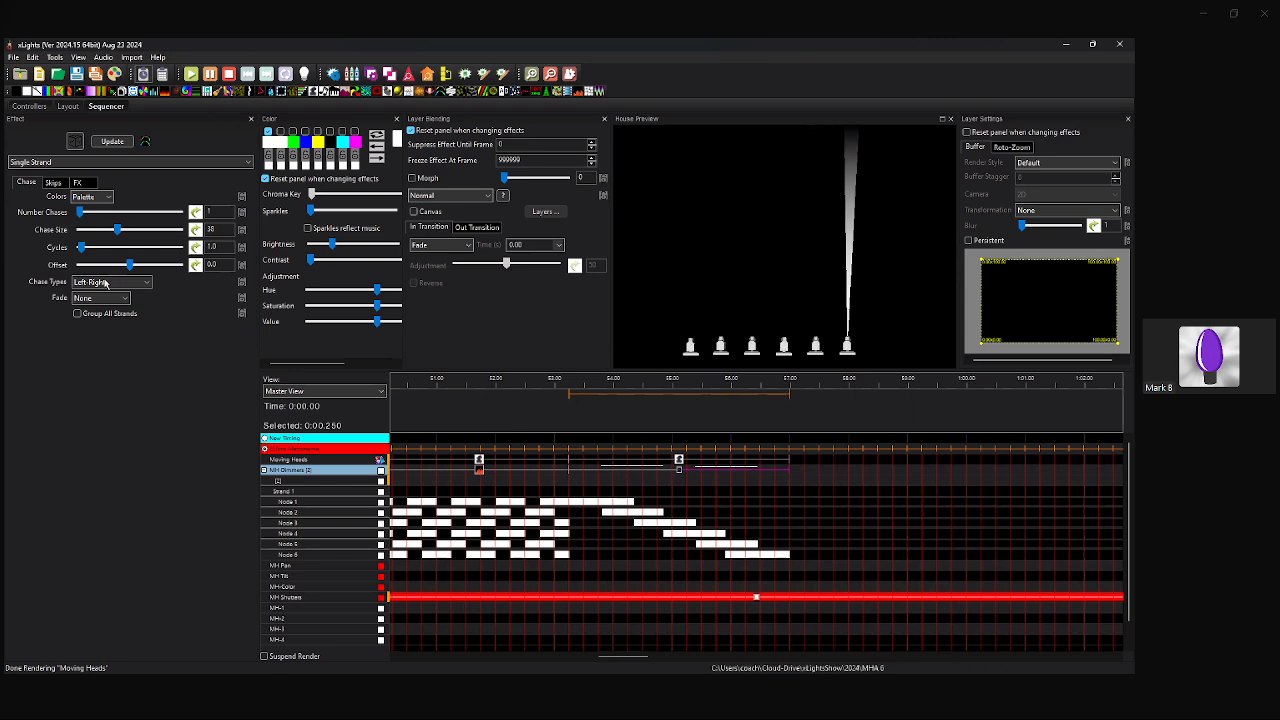
{"action": "left_click_drag", "start_coordinate": [117, 236], "coordinate": [124, 236]}
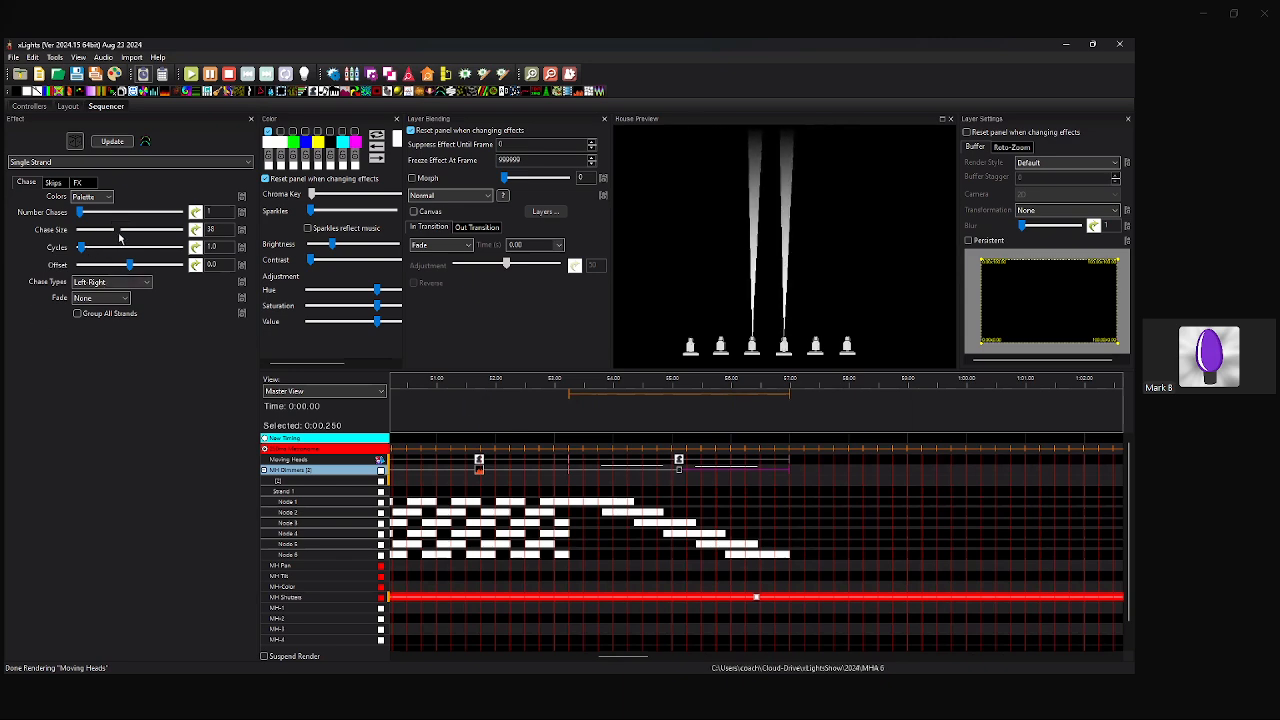
{"action": "left_click", "coordinate": [104, 299]}
{"action": "left_click", "coordinate": [104, 320]}
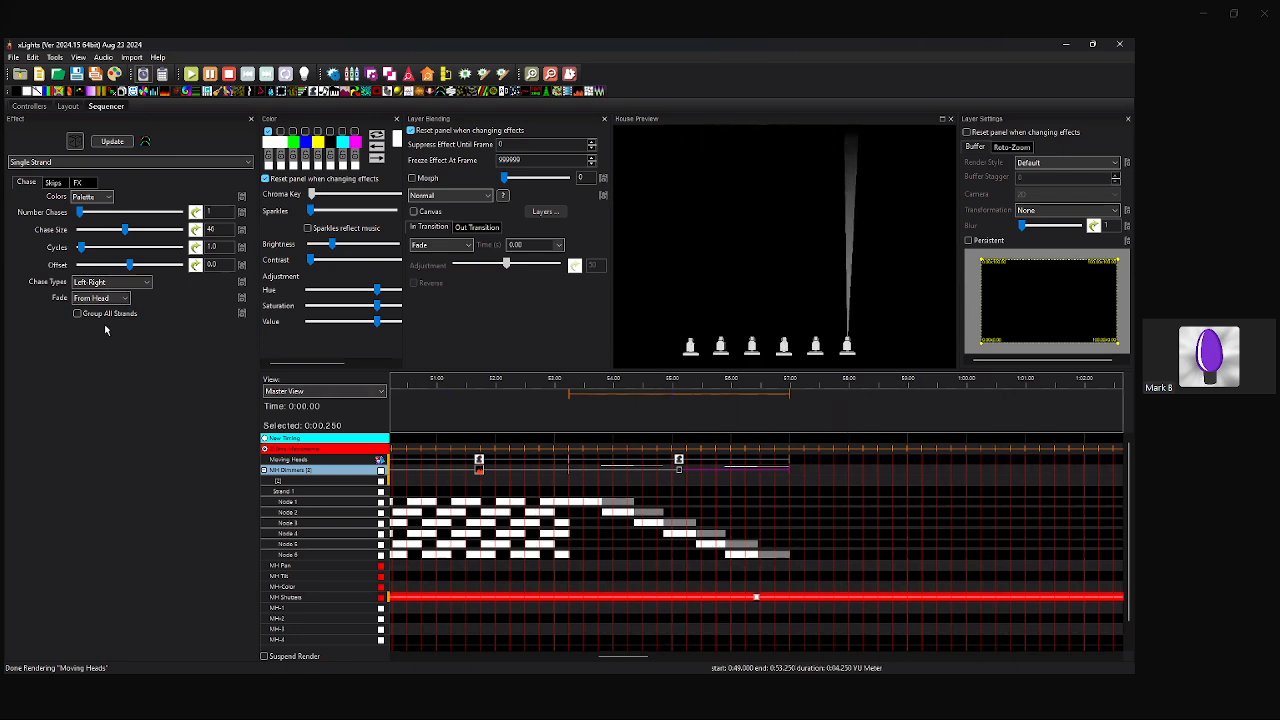
Set the Single Strand effect's chase size back to 10 and its fade back to None.
{"action": "left_click_drag", "start_coordinate": [225, 231], "coordinate": [179, 235]}
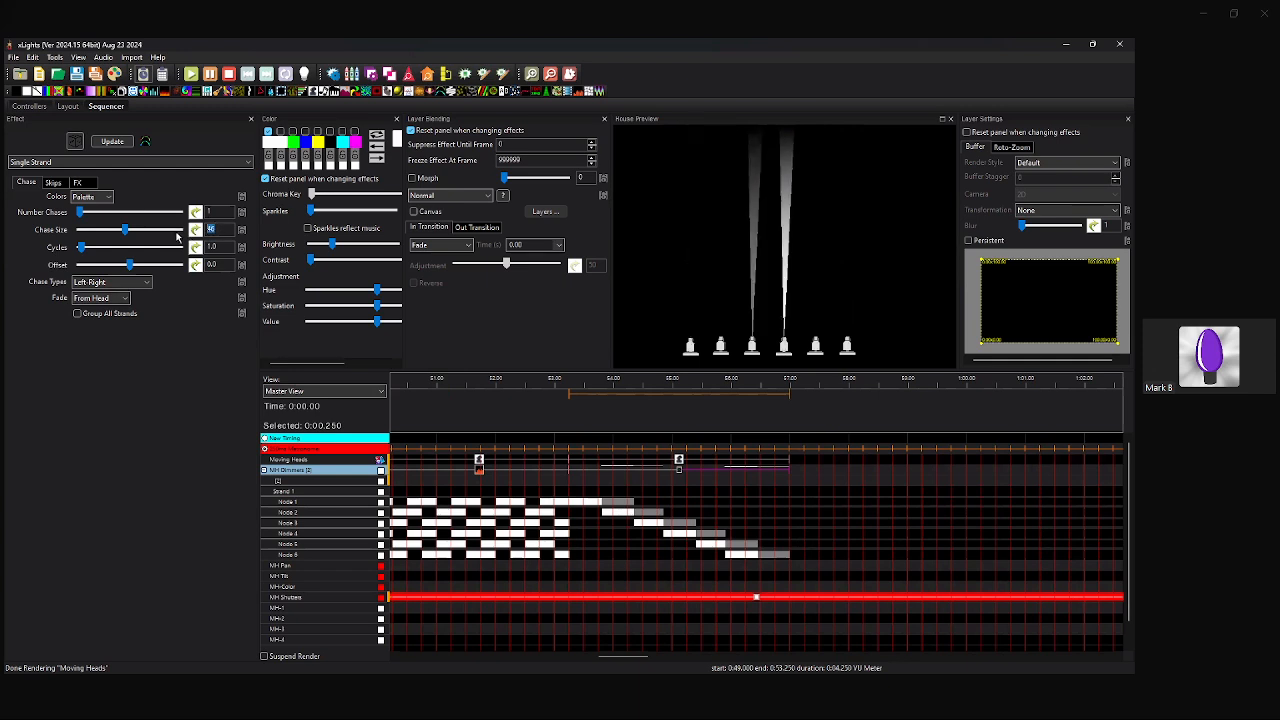
{"action": "type", "text": "10"}
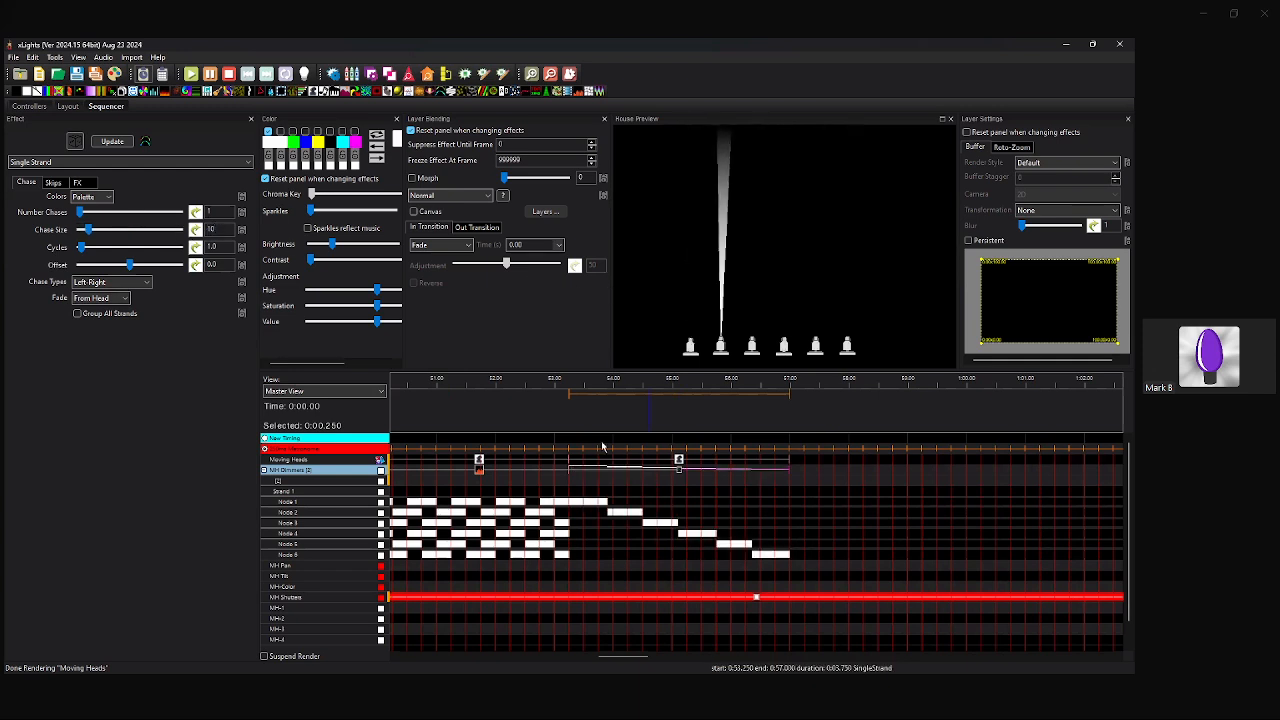
{"action": "left_click", "coordinate": [112, 284]}
{"action": "left_click", "coordinate": [114, 285]}
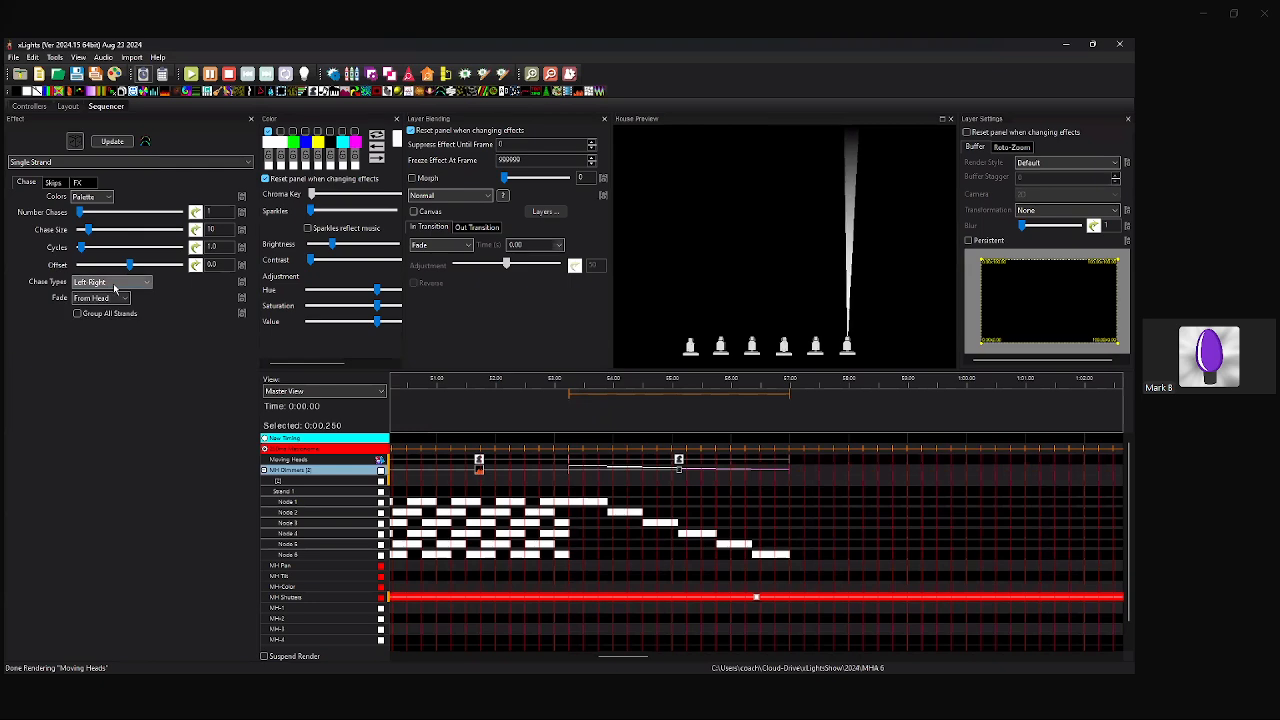
{"action": "left_click", "coordinate": [109, 300]}
{"action": "left_click", "coordinate": [100, 311]}
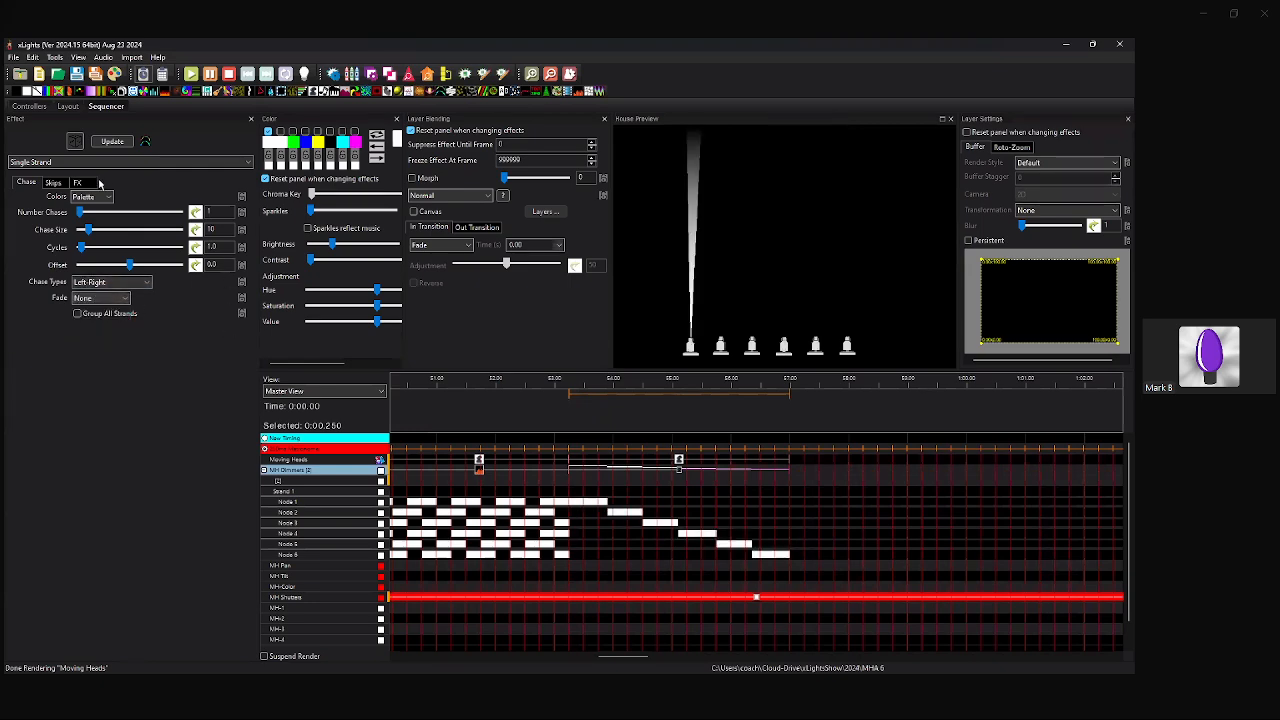
Try two and three chases on the Single Strand effect and return the number of chases to 1.
{"action": "left_click_drag", "start_coordinate": [84, 213], "coordinate": [86, 214]}
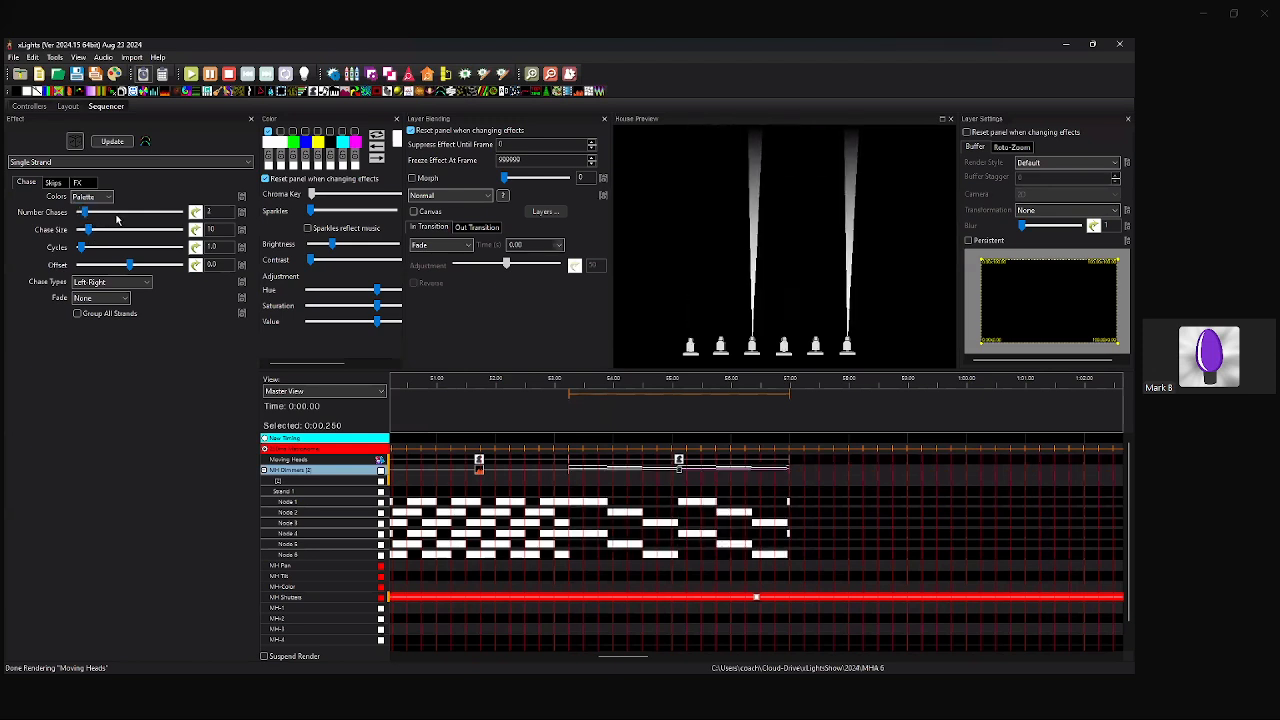
{"action": "left_click", "coordinate": [97, 216]}
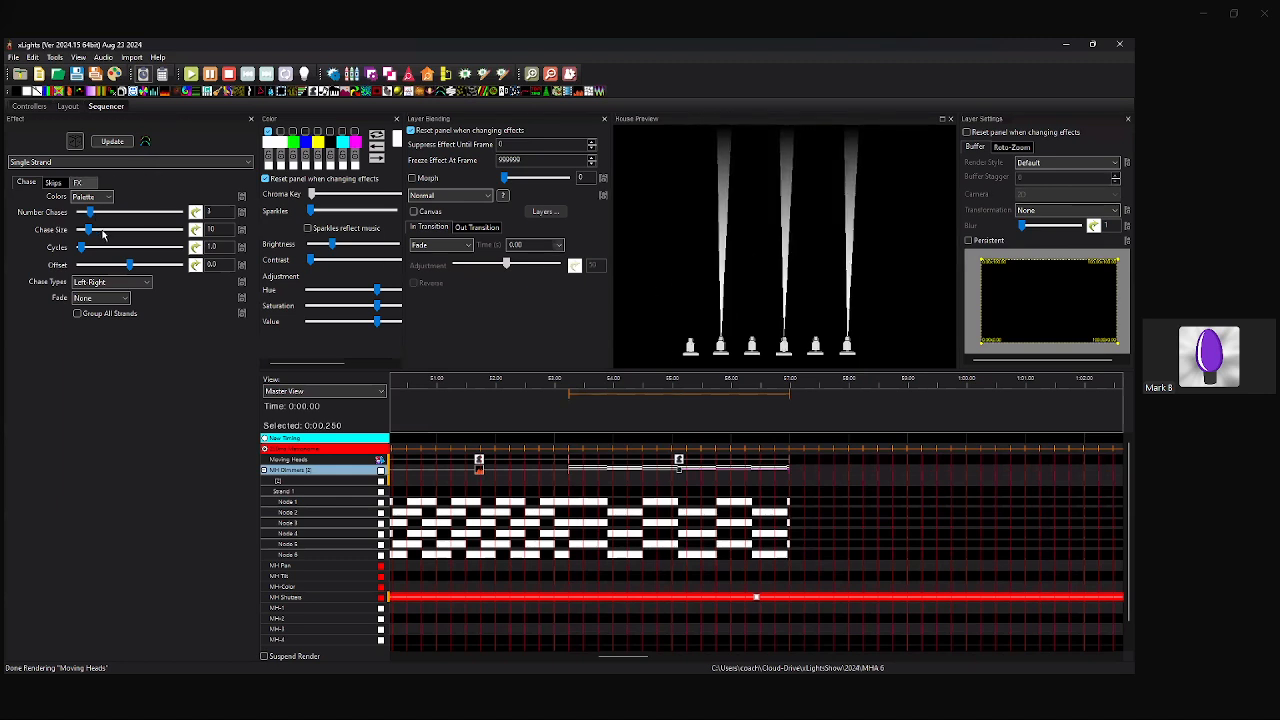
{"action": "left_click_drag", "start_coordinate": [96, 216], "coordinate": [80, 214]}
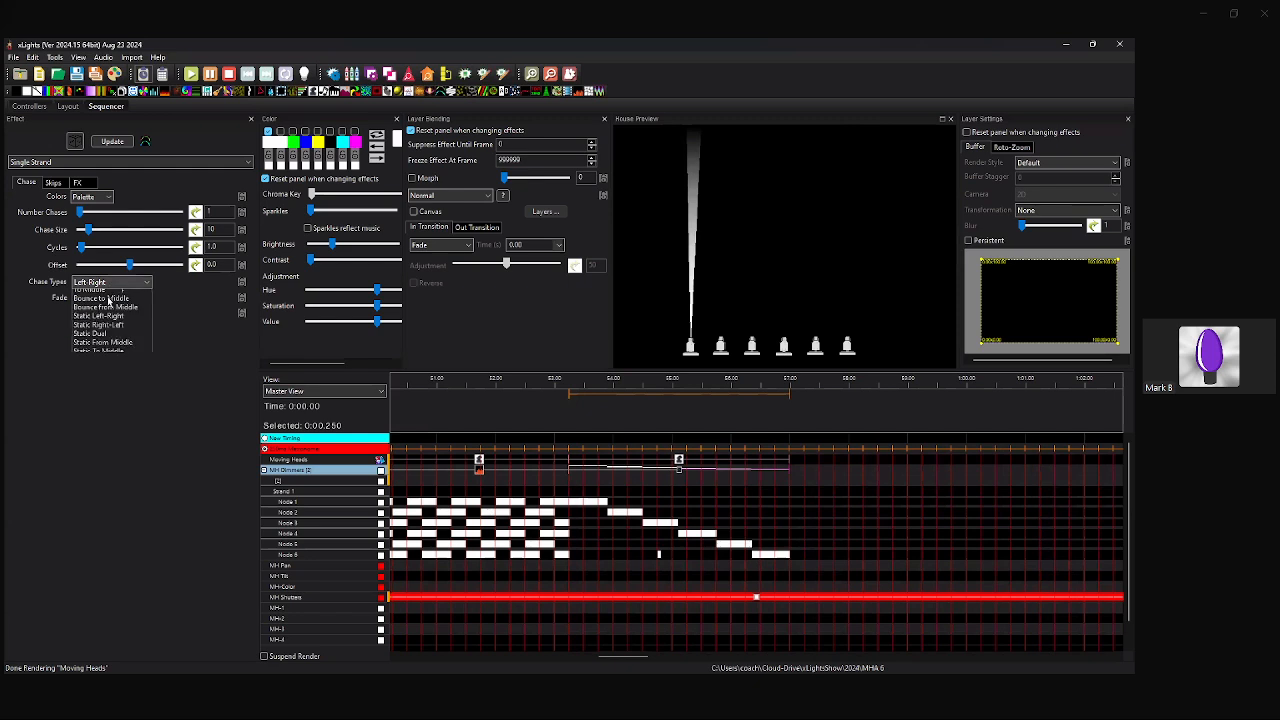
Try the Bounce from Left chase type with two chases on the Single Strand effect and examine the pattern.
{"action": "left_click", "coordinate": [107, 281]}
{"action": "left_click", "coordinate": [138, 308]}
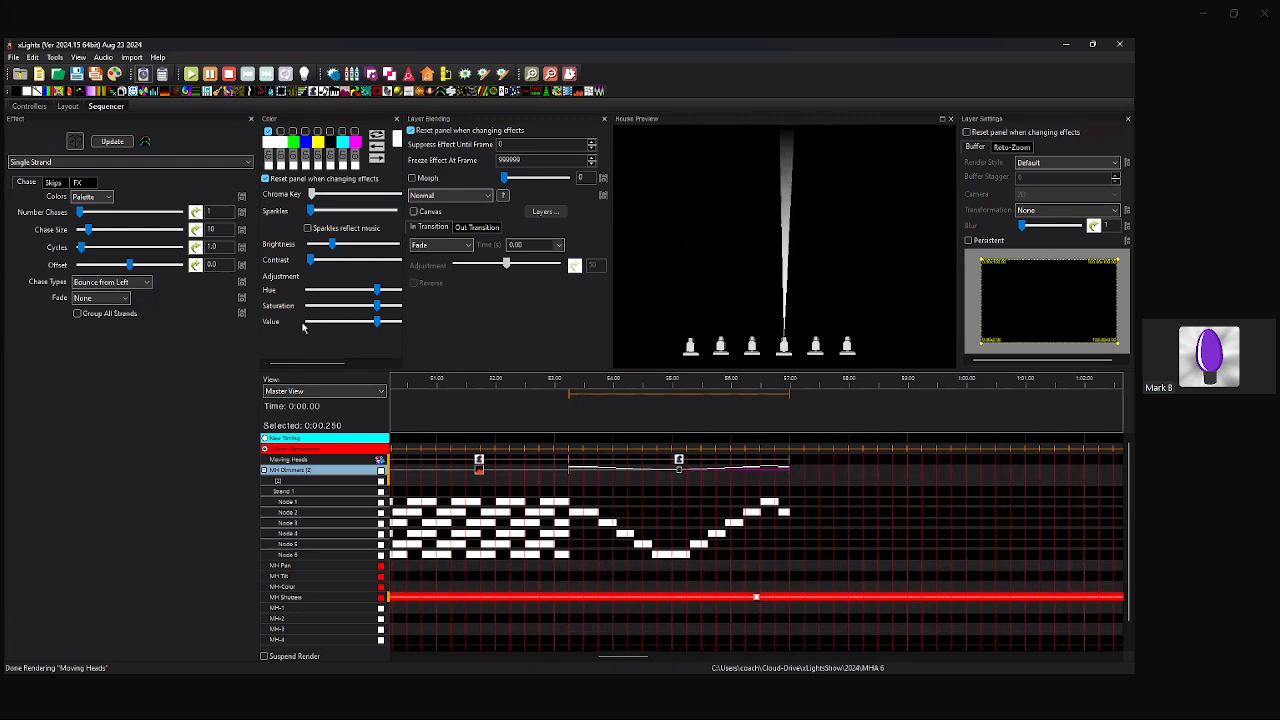
{"action": "left_click_drag", "start_coordinate": [84, 213], "coordinate": [86, 213]}
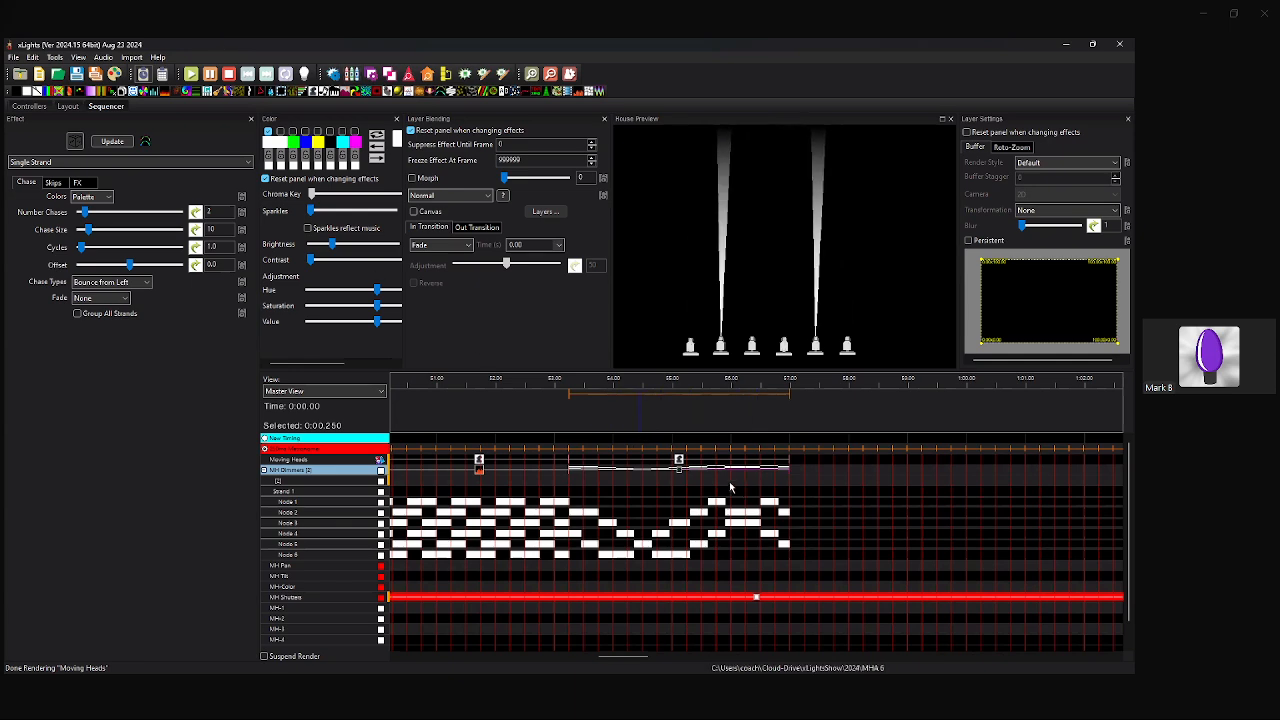
{"action": "left_click", "coordinate": [679, 466]}
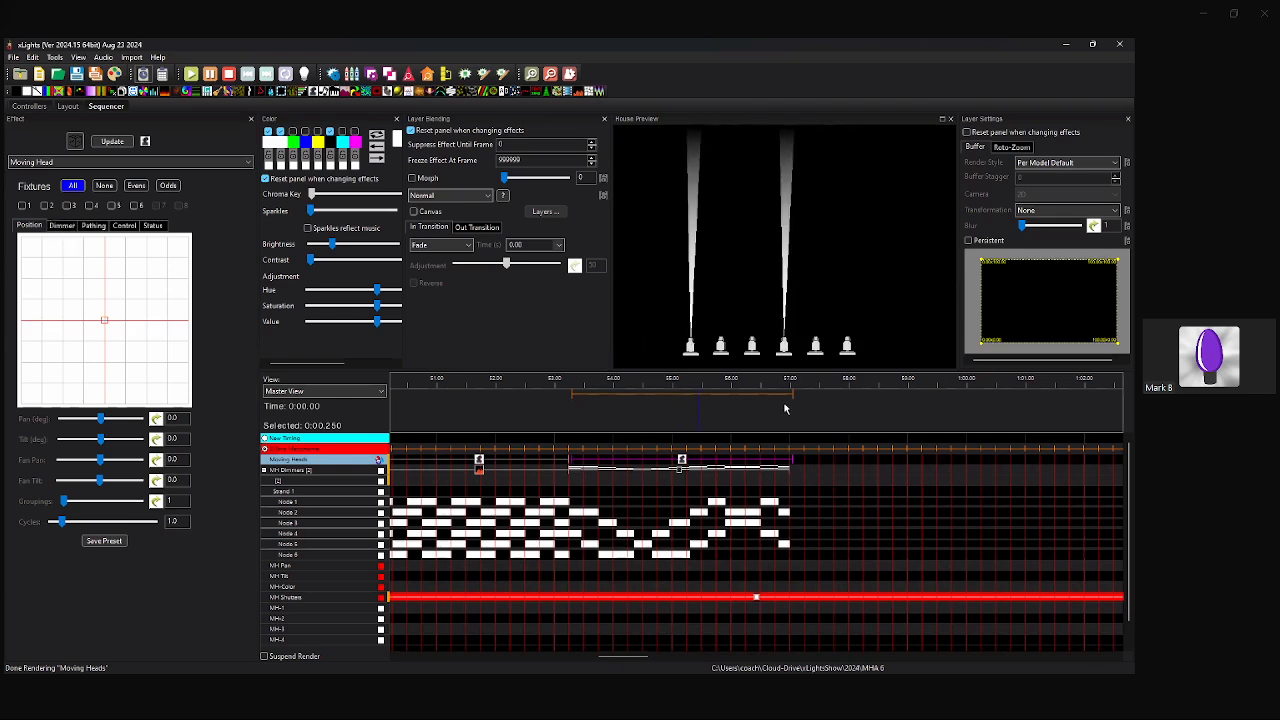
{"action": "left_click_drag", "start_coordinate": [630, 655], "coordinate": [650, 656]}
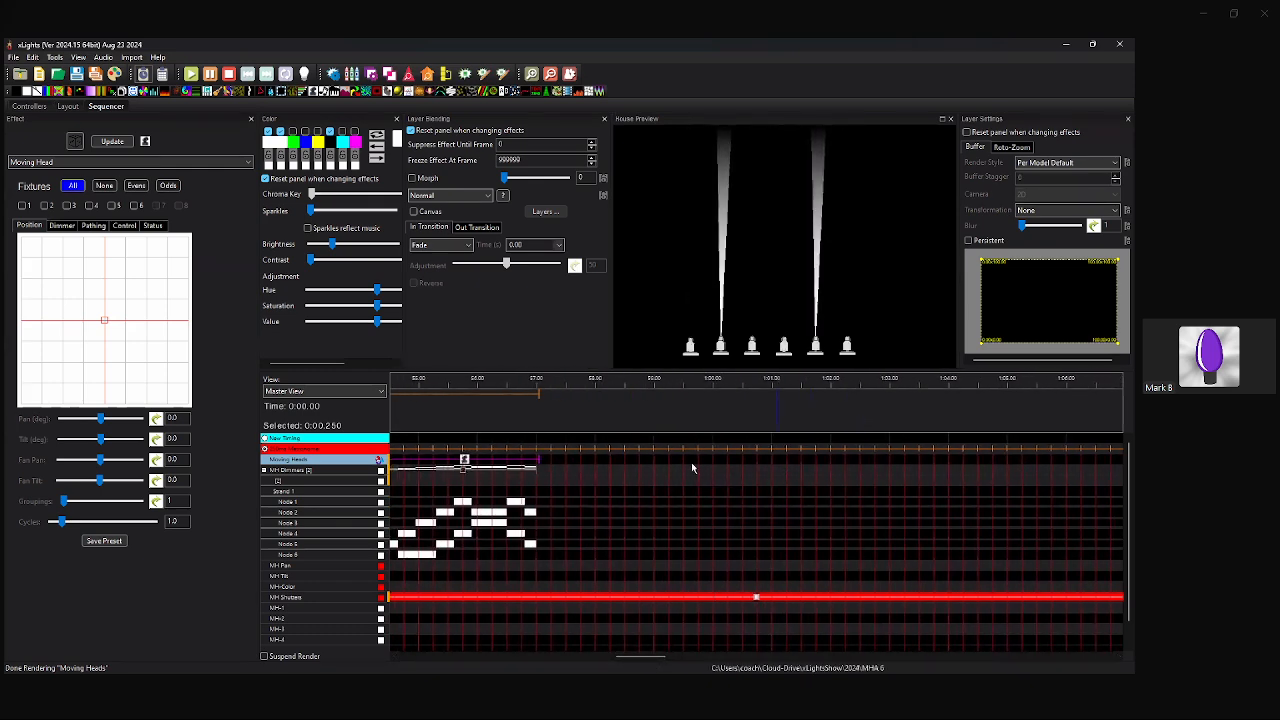
{"action": "scroll", "coordinate": [742, 520], "scroll_direction": "up", "scroll_amount": 3}
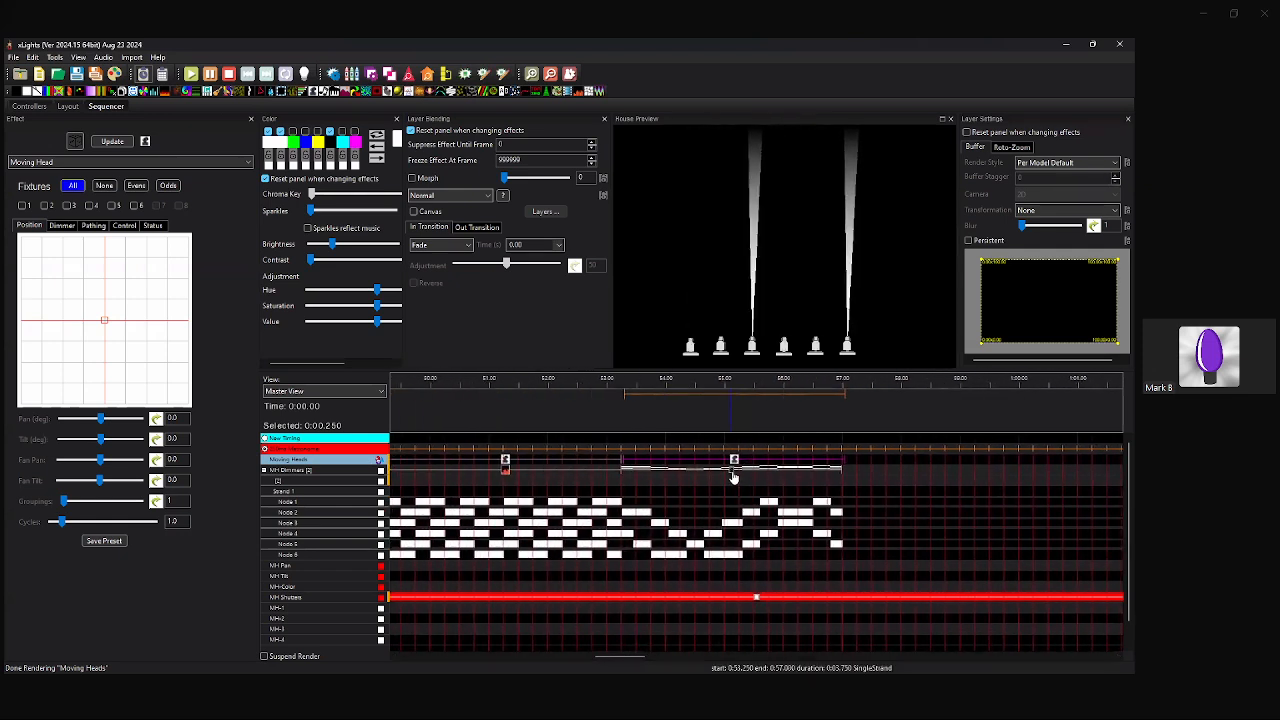
Set the Single Strand effect back to one chase with the Left-Right chase type.
{"action": "left_click", "coordinate": [546, 465]}
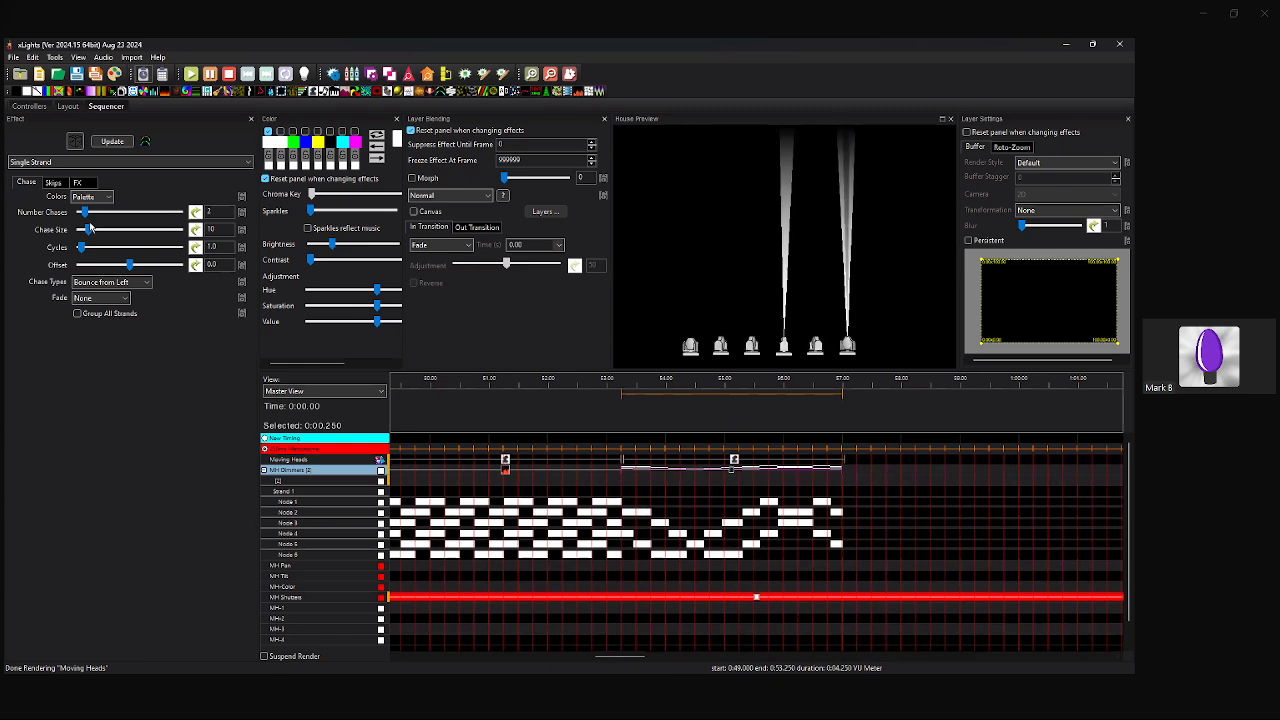
{"action": "left_click_drag", "start_coordinate": [85, 213], "coordinate": [79, 214]}
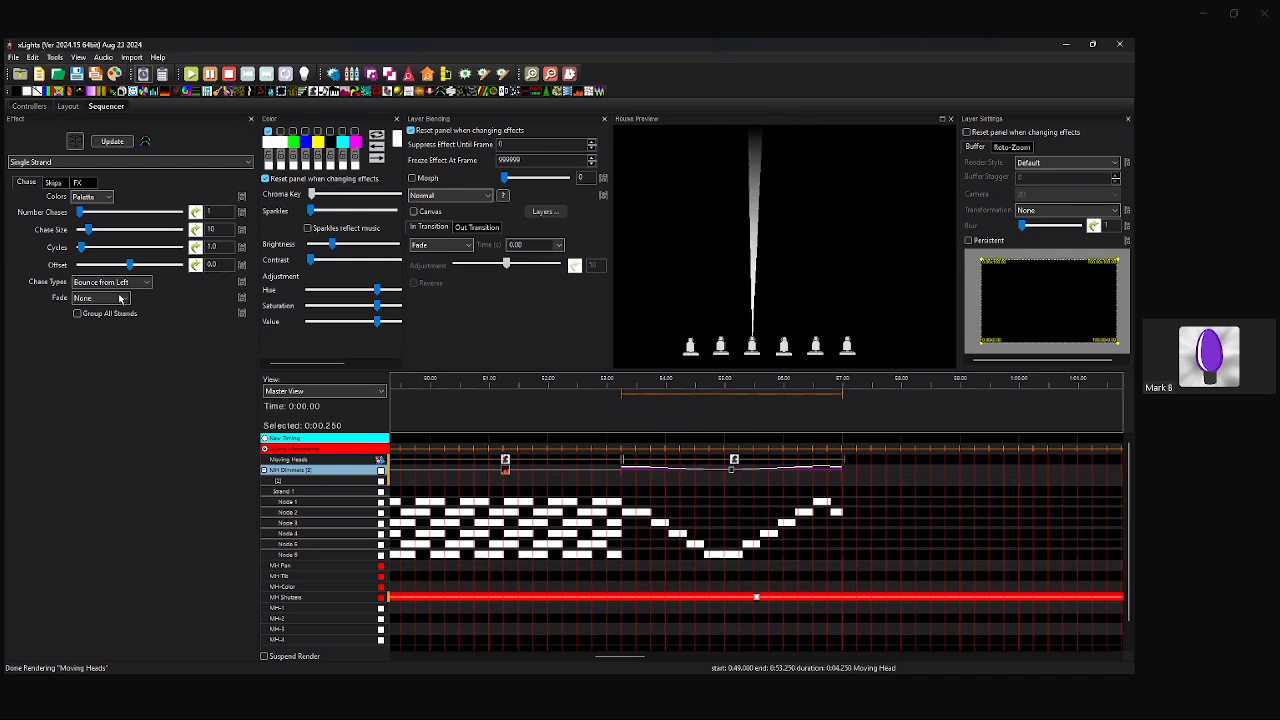
{"action": "left_click", "coordinate": [106, 283]}
{"action": "left_click", "coordinate": [106, 295]}
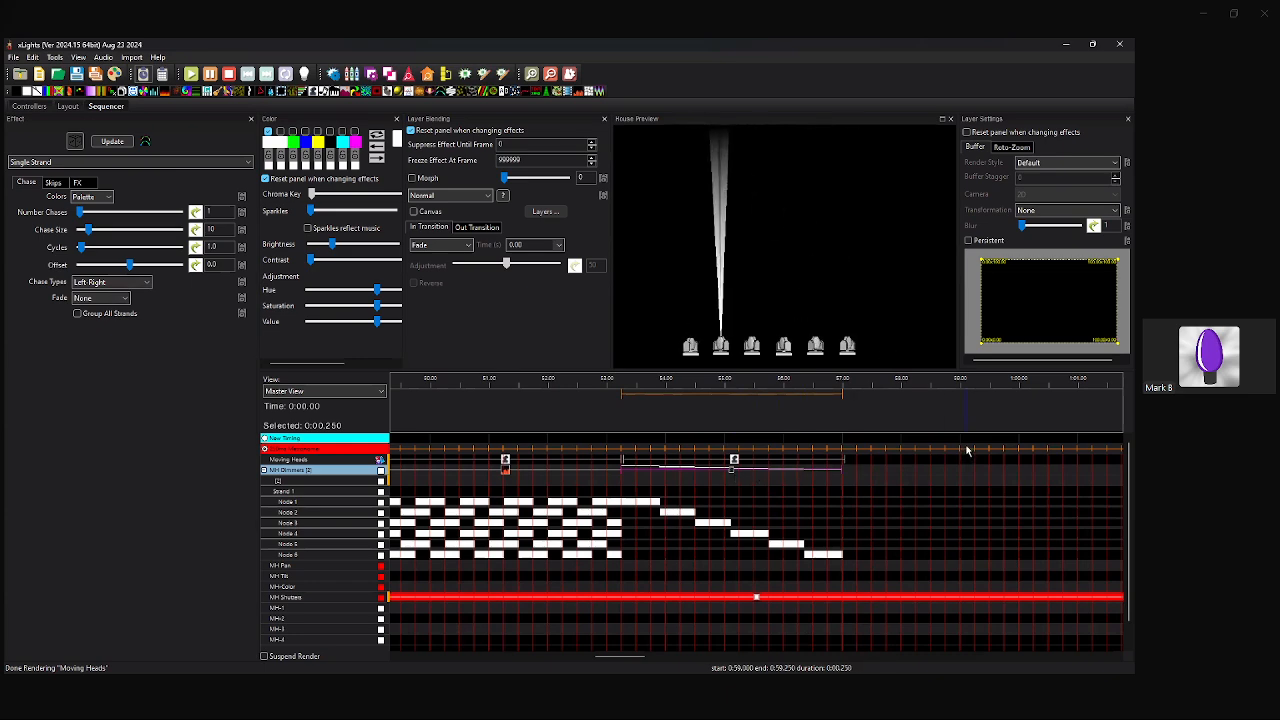
Shorten the Moving Head and Single Strand effects to end at 55.5 s and limit the Single Strand buffer to the left half.
{"action": "left_click", "coordinate": [625, 460]}
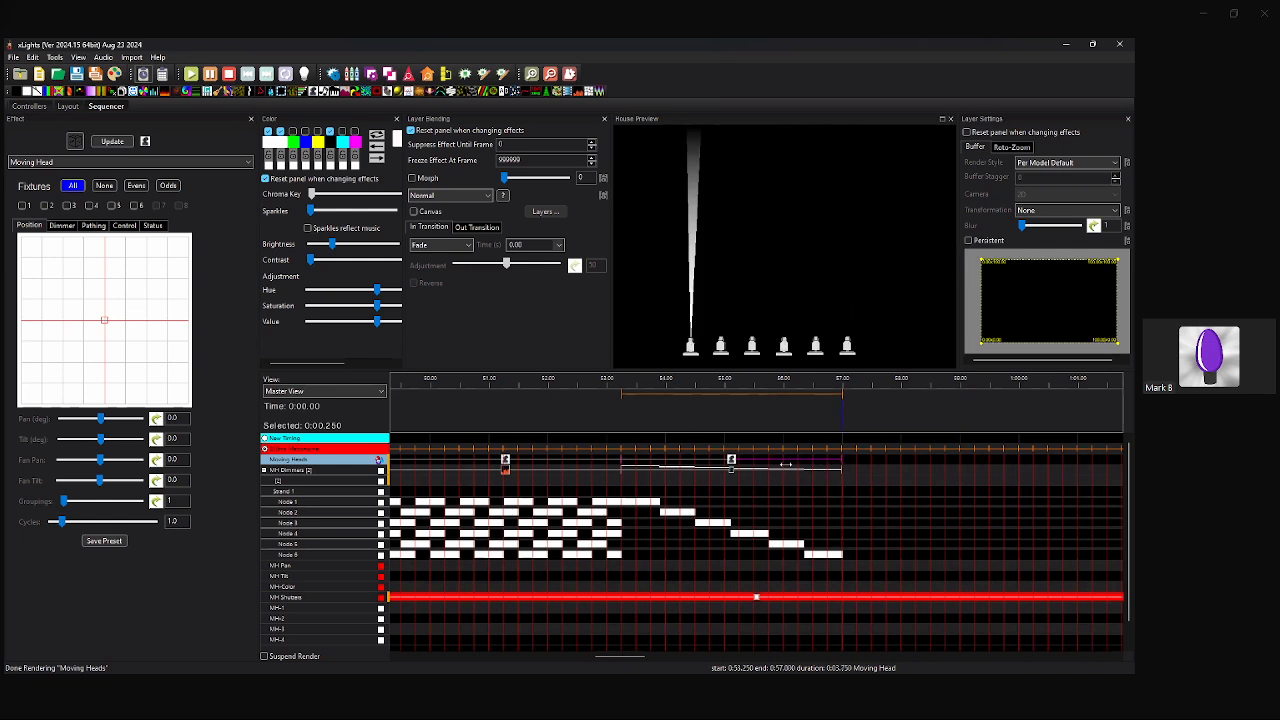
{"action": "left_click_drag", "start_coordinate": [842, 469], "coordinate": [753, 475]}
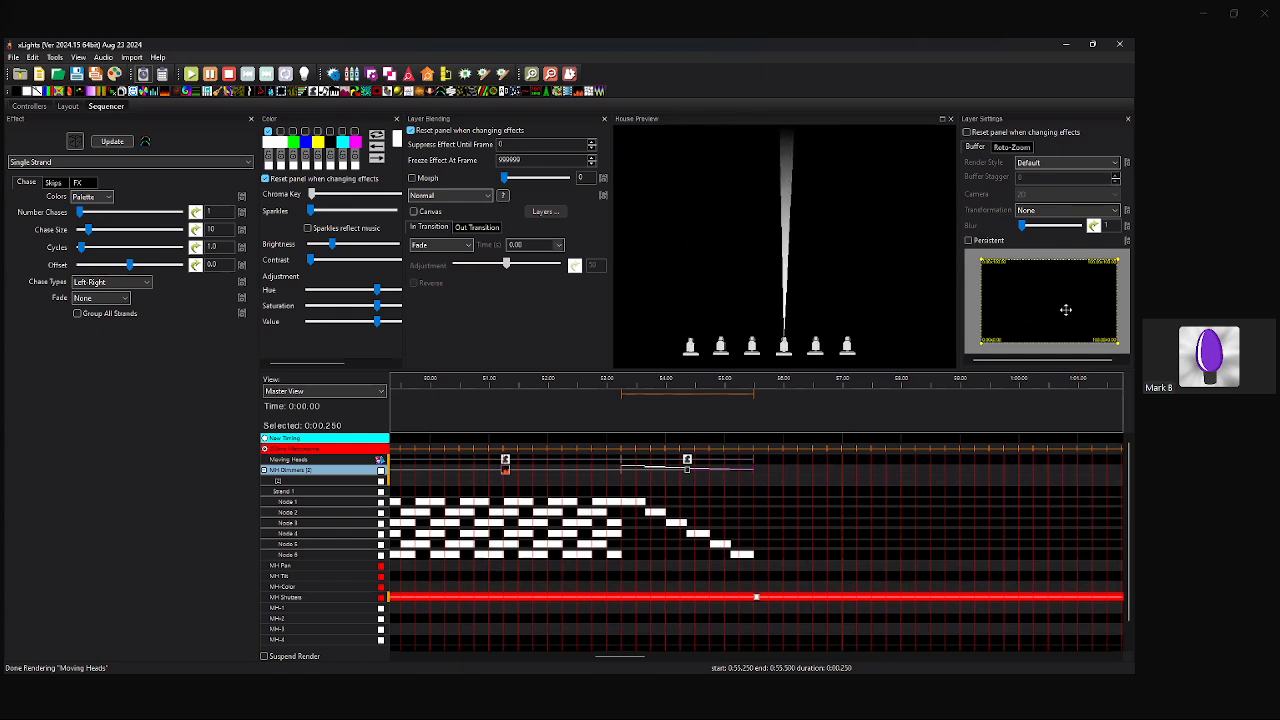
{"action": "right_click", "coordinate": [1026, 311]}
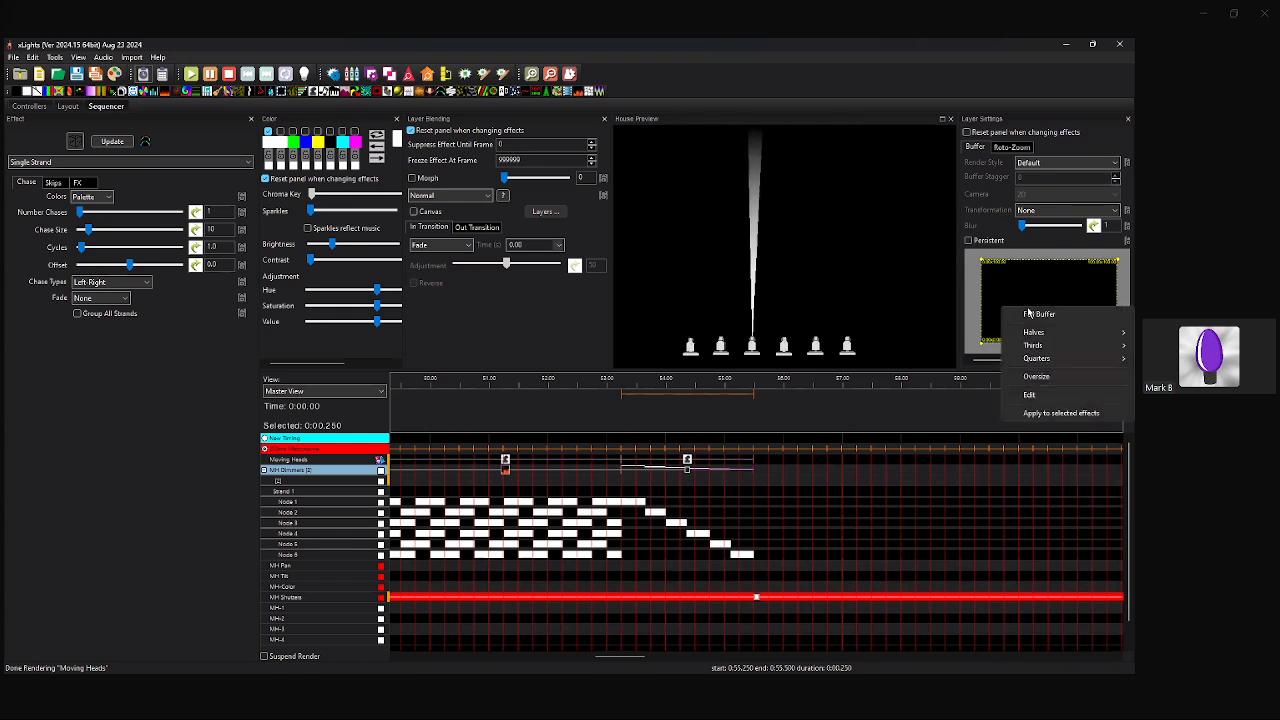
{"action": "mouse_move", "coordinate": [1040, 332]}
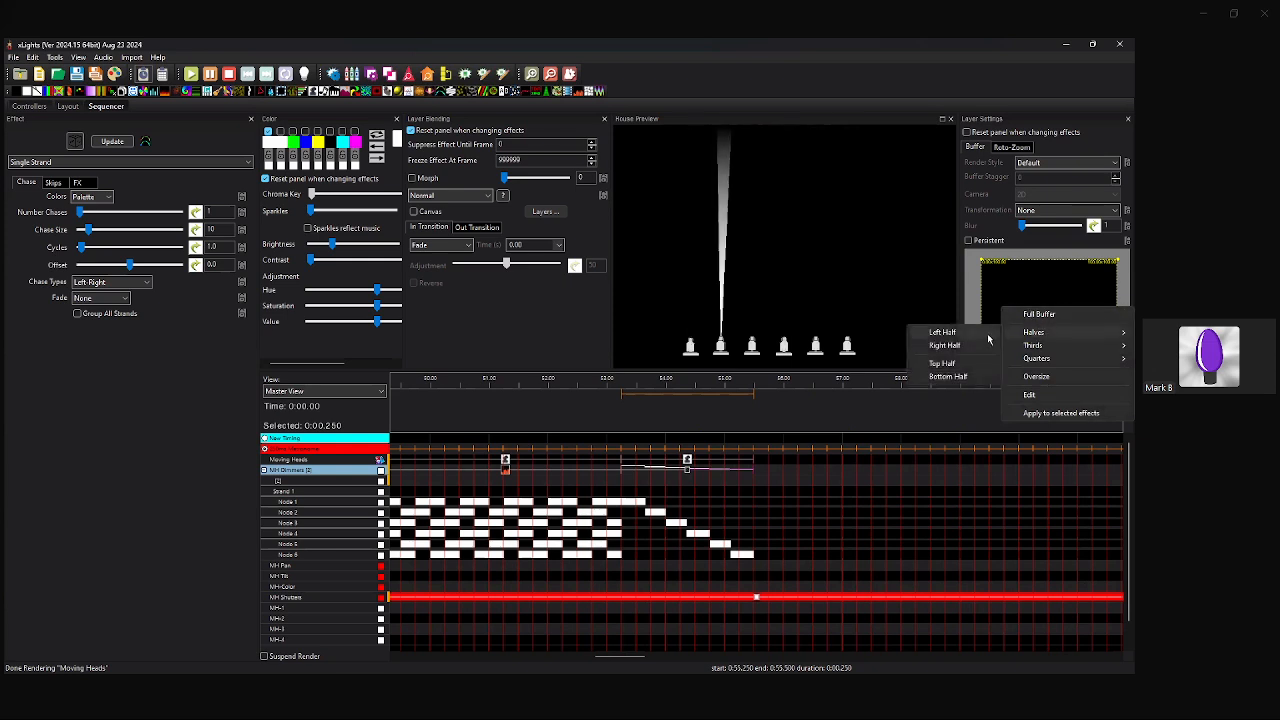
{"action": "left_click", "coordinate": [943, 332]}
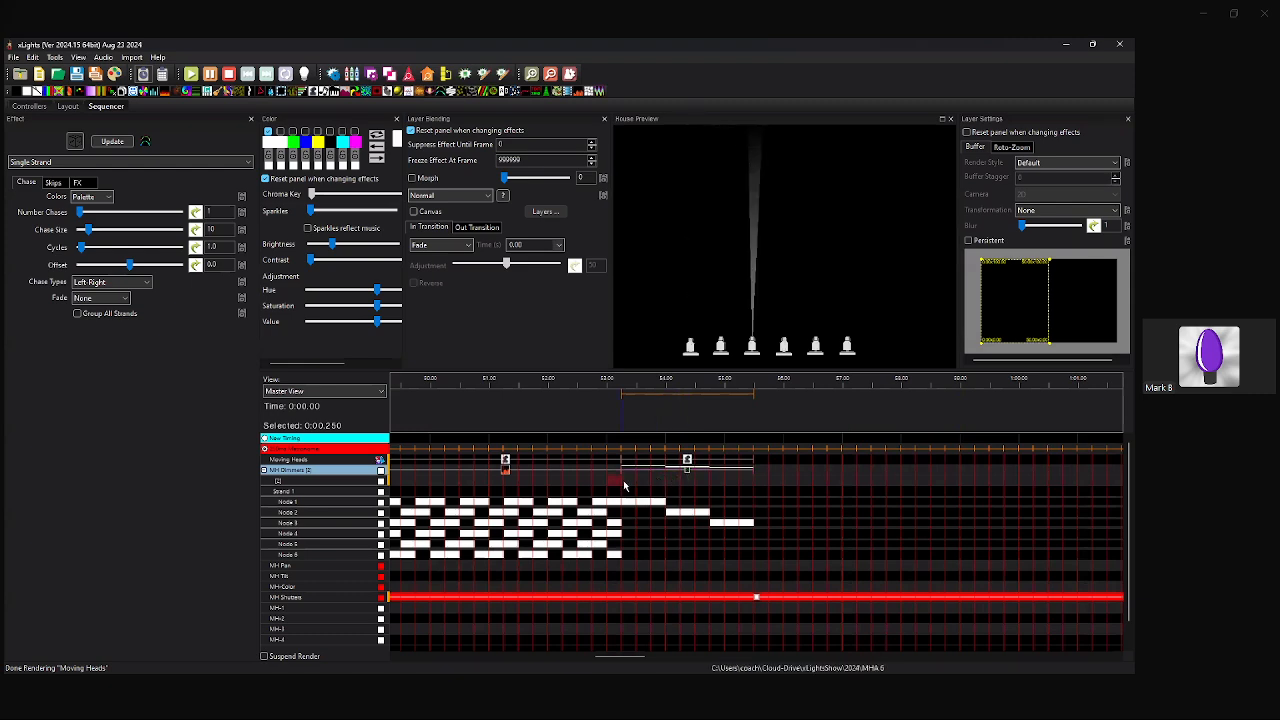
Place a matching Single Strand effect on the second MH Dimmers layer from 53.25 to 55.5 s and limit its buffer to the right half.
{"action": "left_click", "coordinate": [629, 488]}
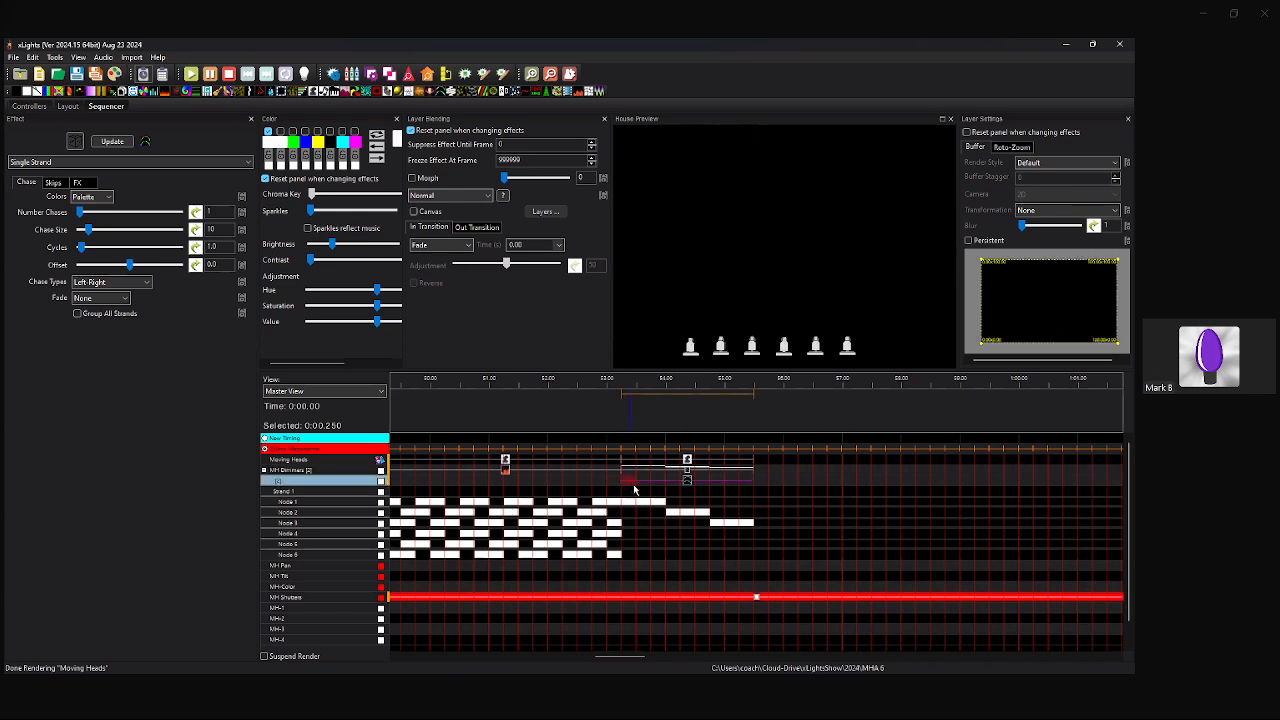
{"action": "right_click", "coordinate": [1041, 312]}
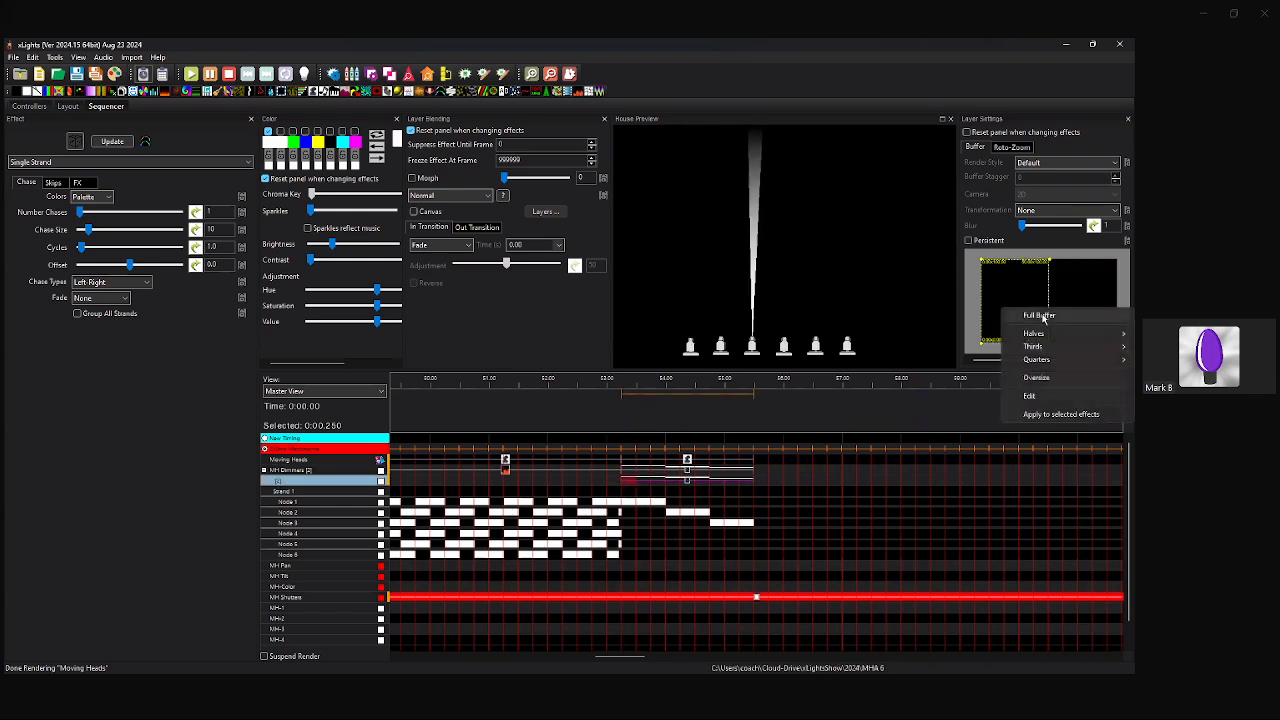
{"action": "mouse_move", "coordinate": [1045, 346]}
{"action": "left_click", "coordinate": [976, 346]}
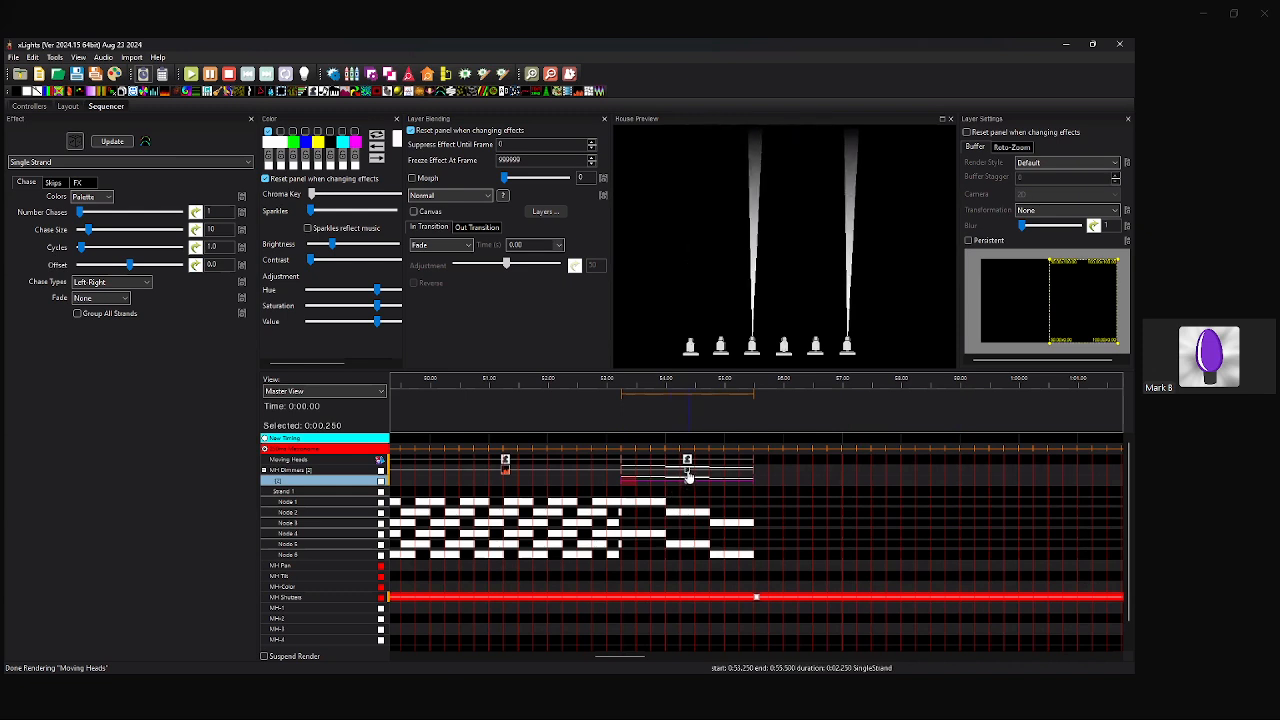
Set the first-layer Single Strand effect on MH Dimmers to the Right-Left chase type and play the mirrored pattern.
{"action": "left_click", "coordinate": [688, 476]}
{"action": "left_click", "coordinate": [110, 282]}
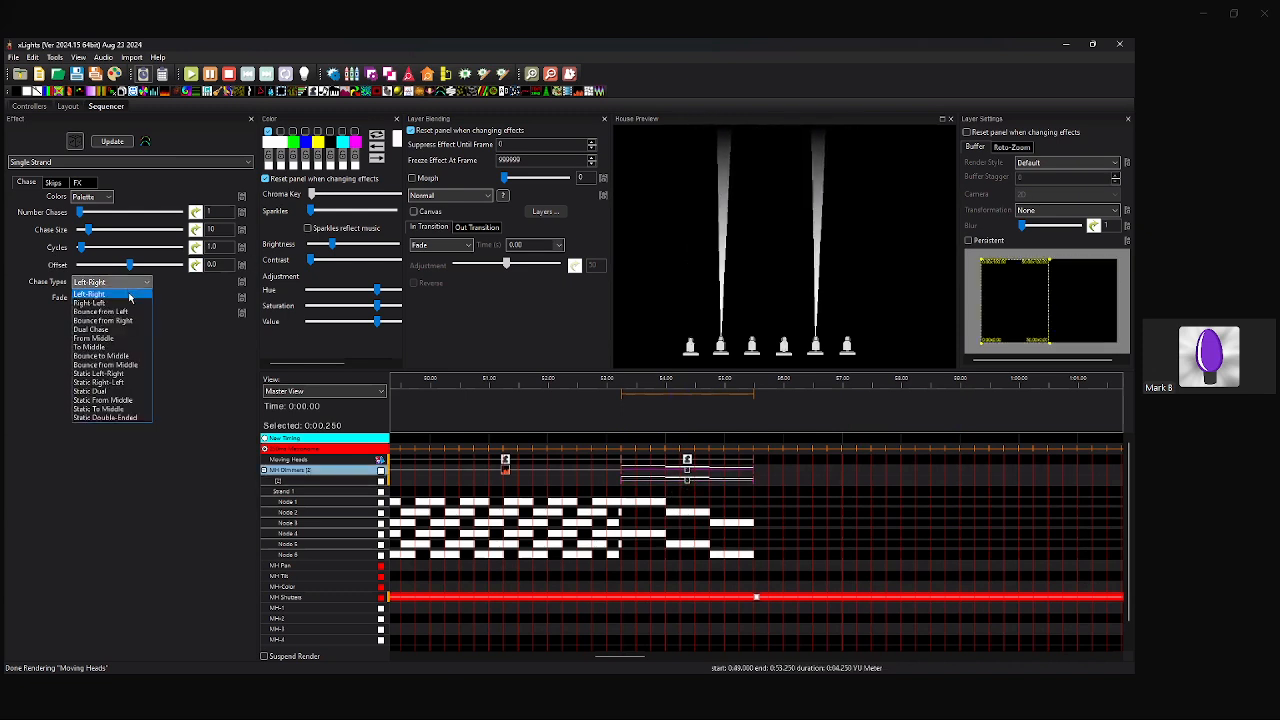
{"action": "left_click", "coordinate": [100, 297]}
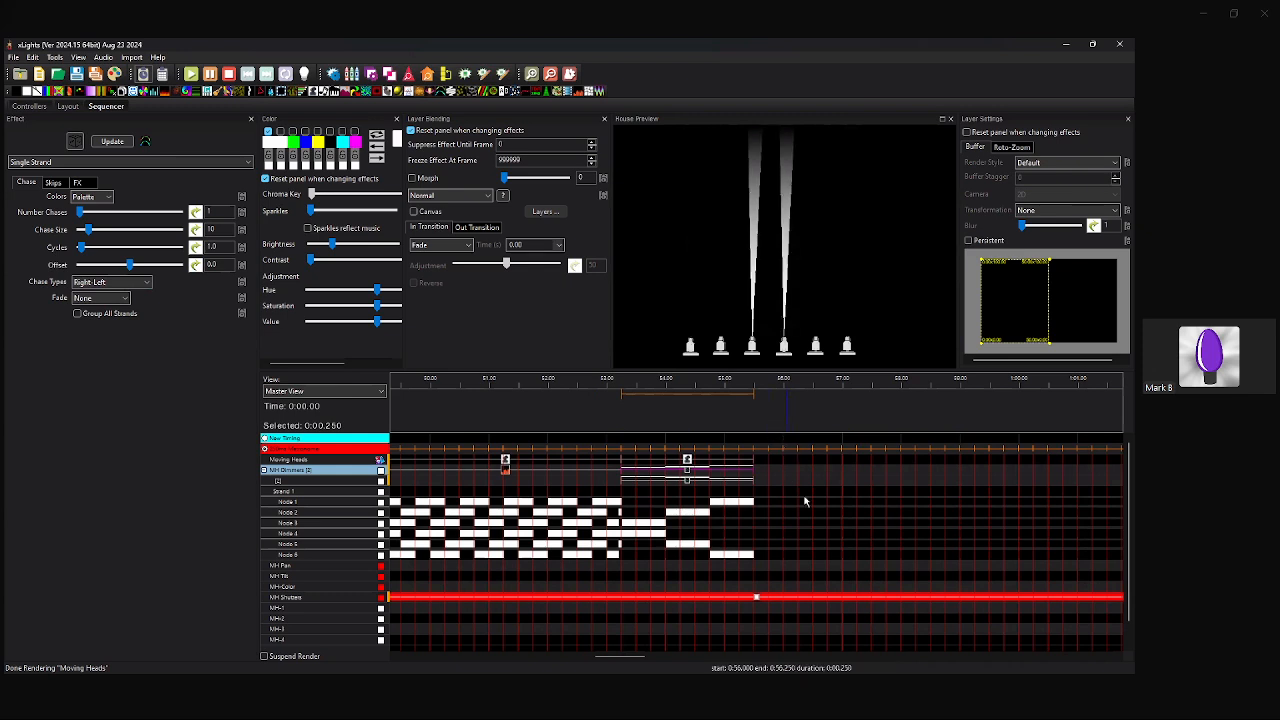
{"action": "left_click", "coordinate": [608, 383]}
{"action": "key", "text": "space"}
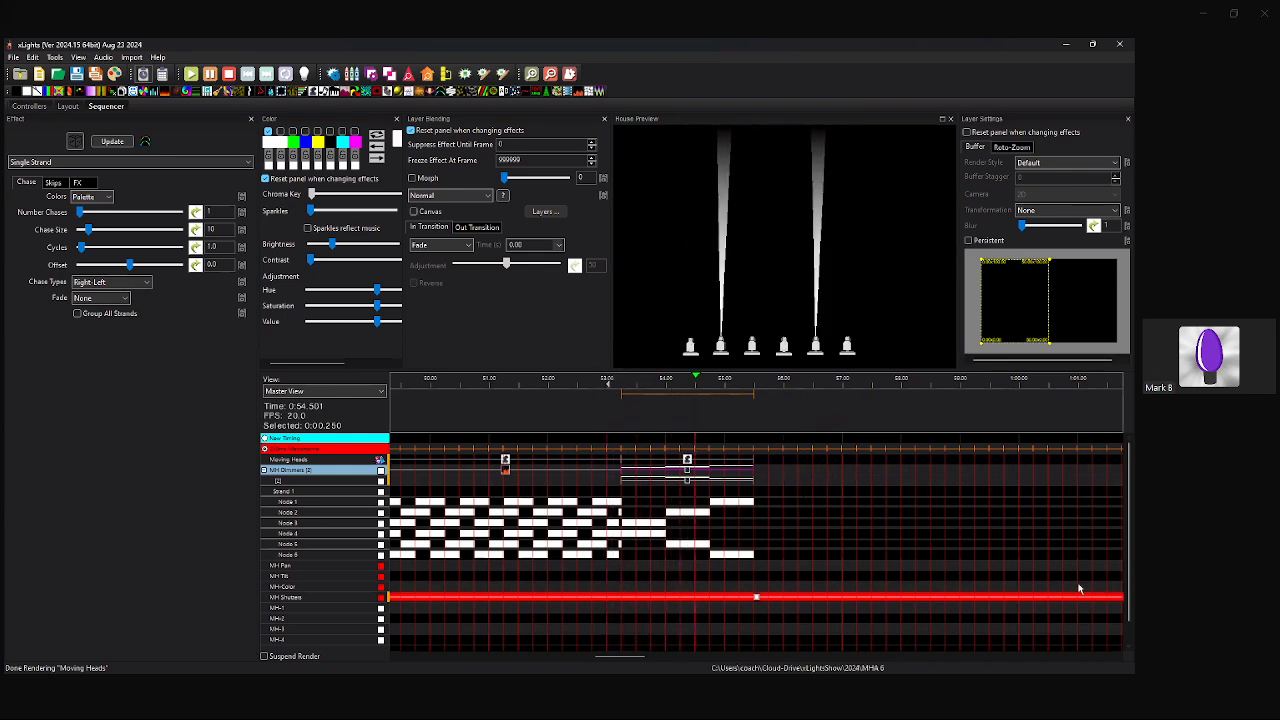
{"action": "left_click", "coordinate": [694, 464]}
{"action": "left_click", "coordinate": [687, 462]}
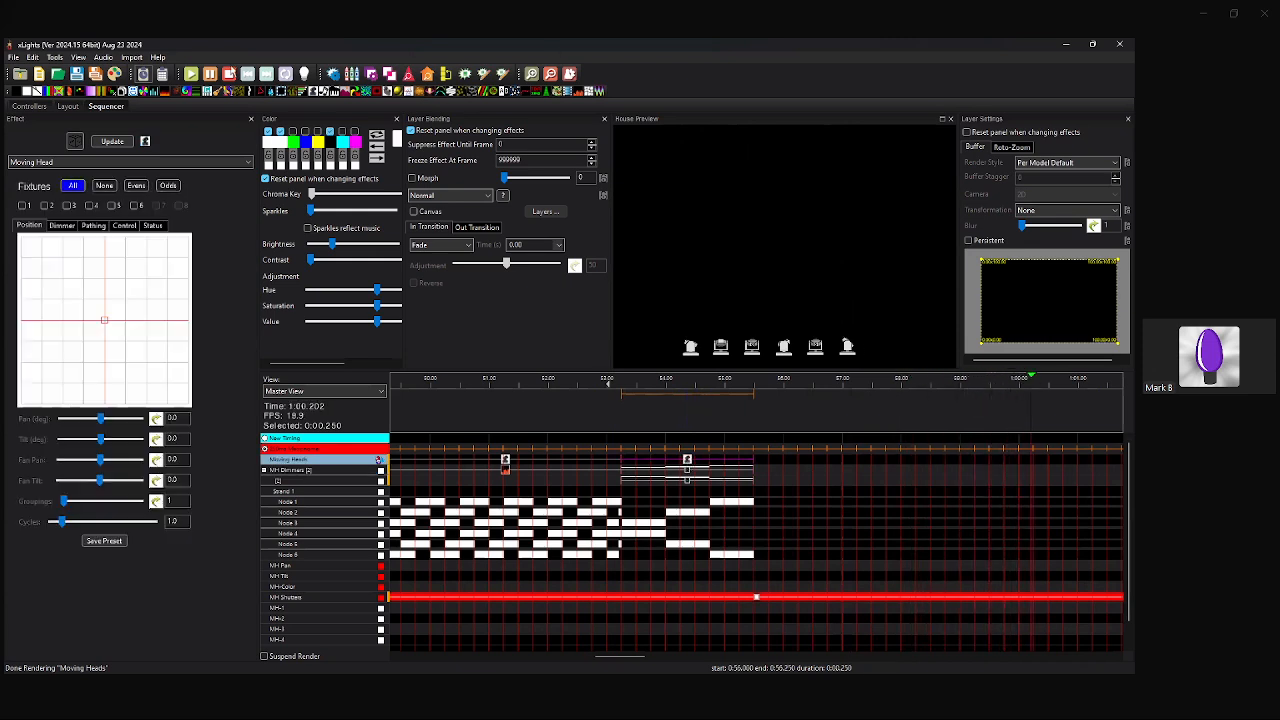
{"action": "key", "text": "space"}
Bulk edit the Cycles setting to 3 for the Single Strand effects on both MH Dimmers layers.
{"action": "left_click", "coordinate": [687, 459]}
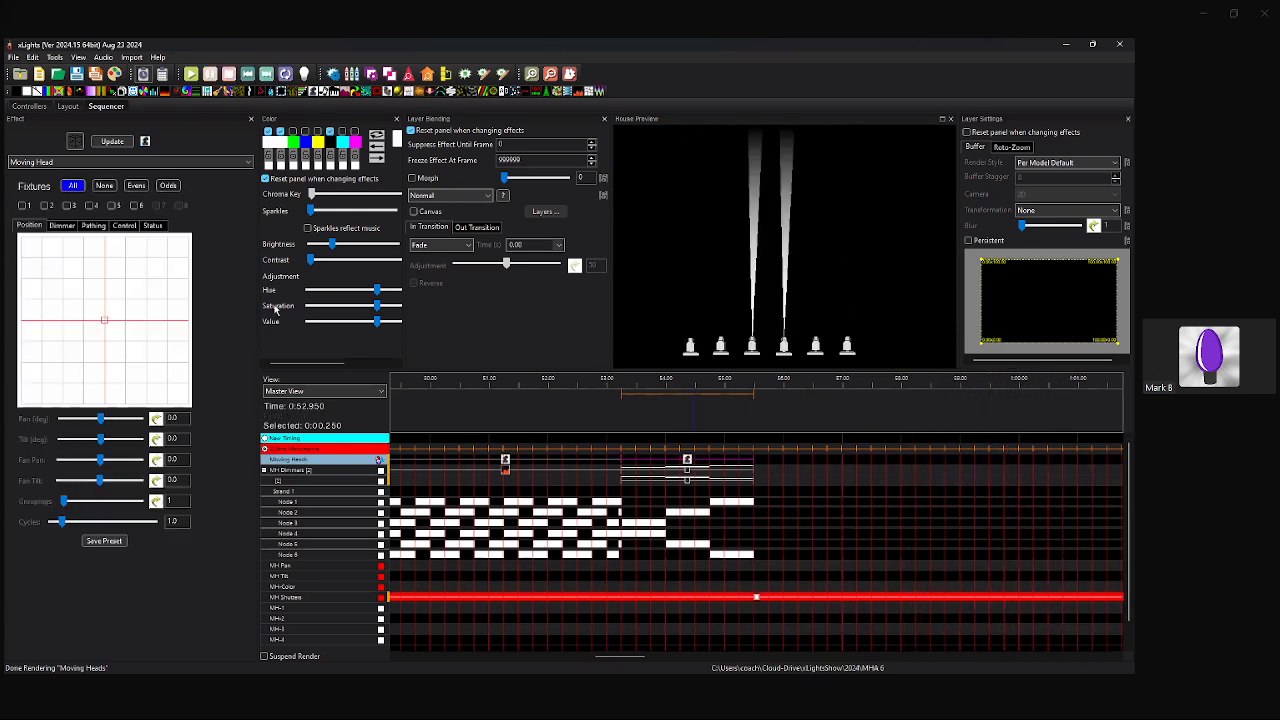
{"action": "left_click", "coordinate": [687, 476]}
{"action": "left_click", "coordinate": [687, 481]}
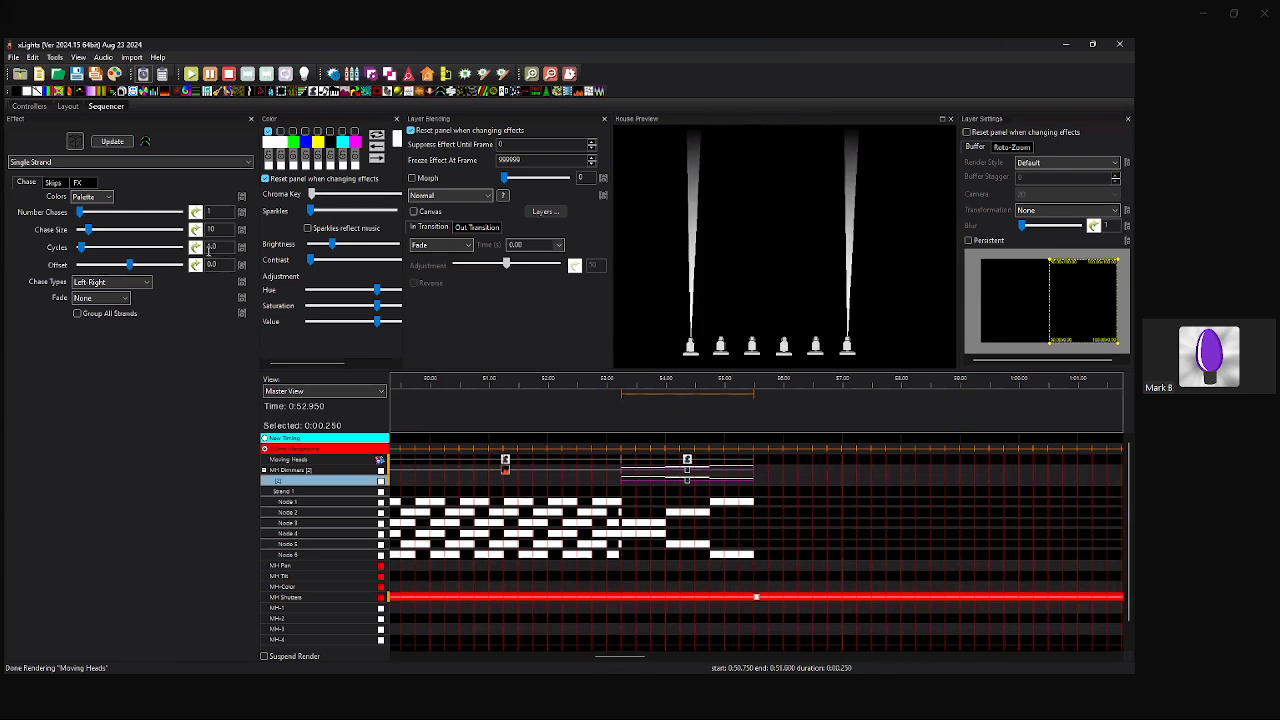
{"action": "left_click", "coordinate": [238, 262]}
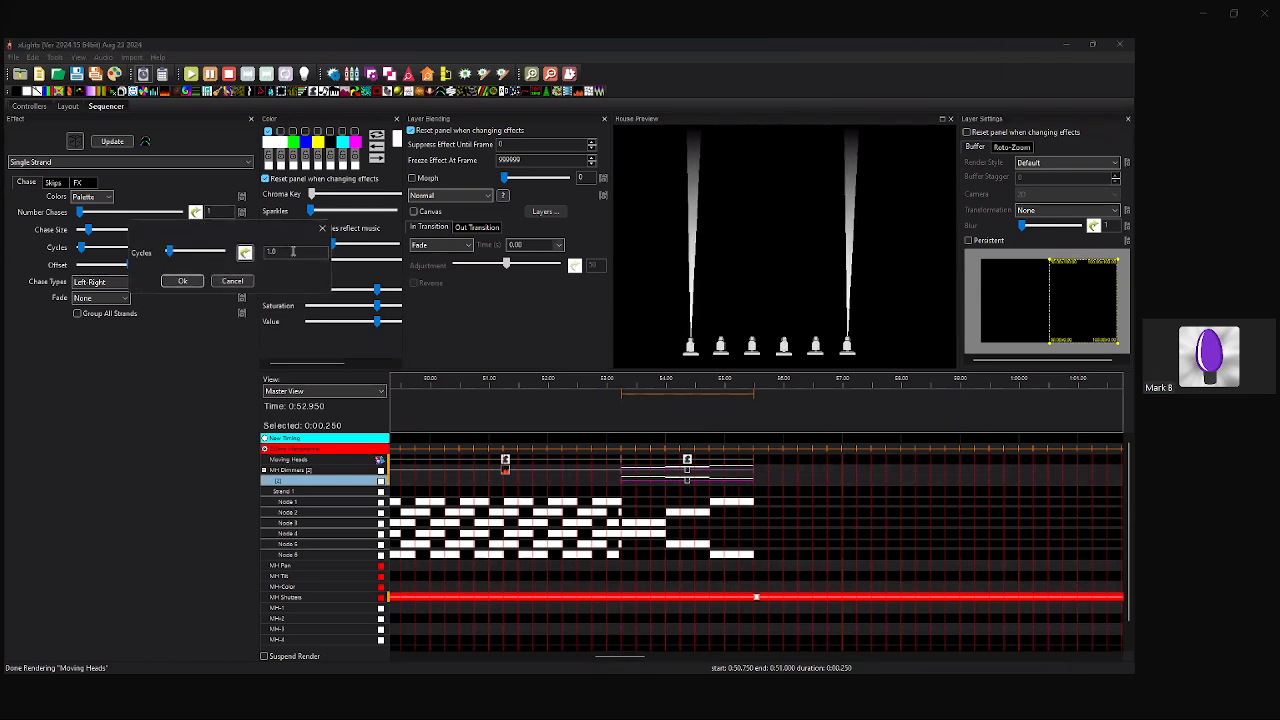
{"action": "left_click", "coordinate": [182, 281]}
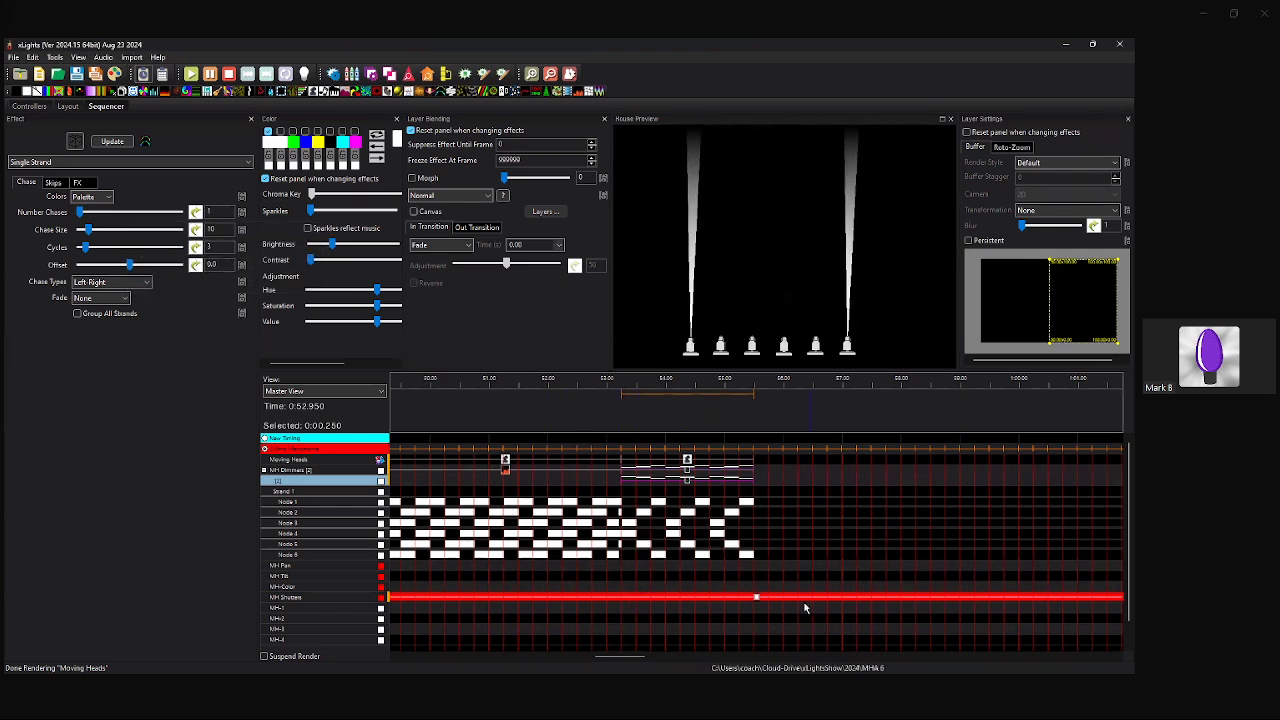
Select all fixtures in the Moving Head effect above the Single Strand effects and raise its Fan Tilt to about 13.
{"action": "left_click", "coordinate": [660, 466]}
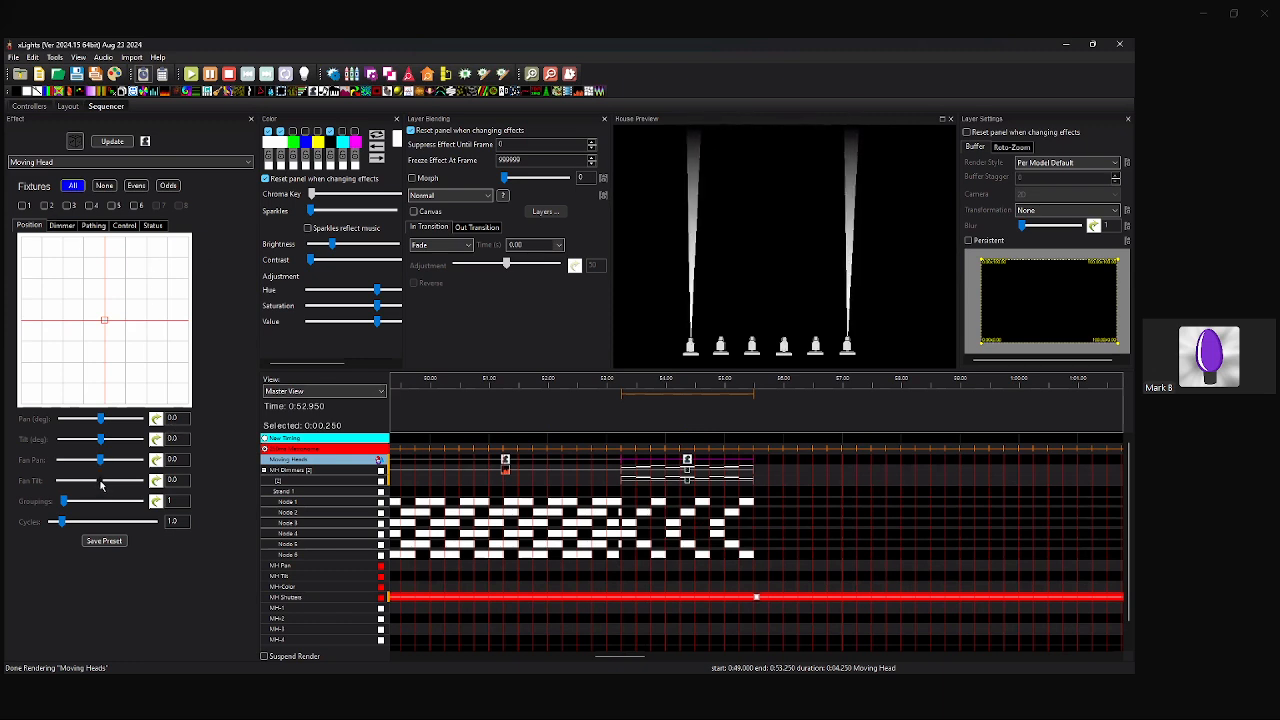
{"action": "left_click_drag", "start_coordinate": [100, 482], "coordinate": [106, 483]}
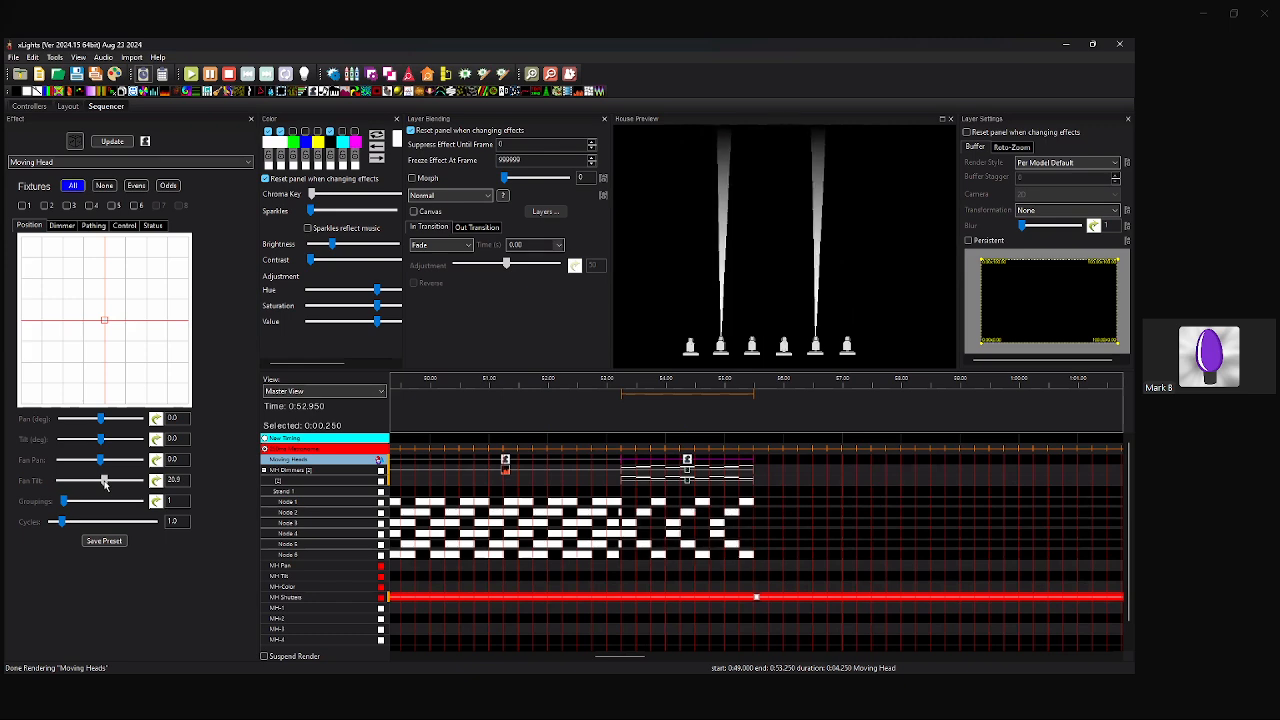
{"action": "left_click", "coordinate": [73, 187]}
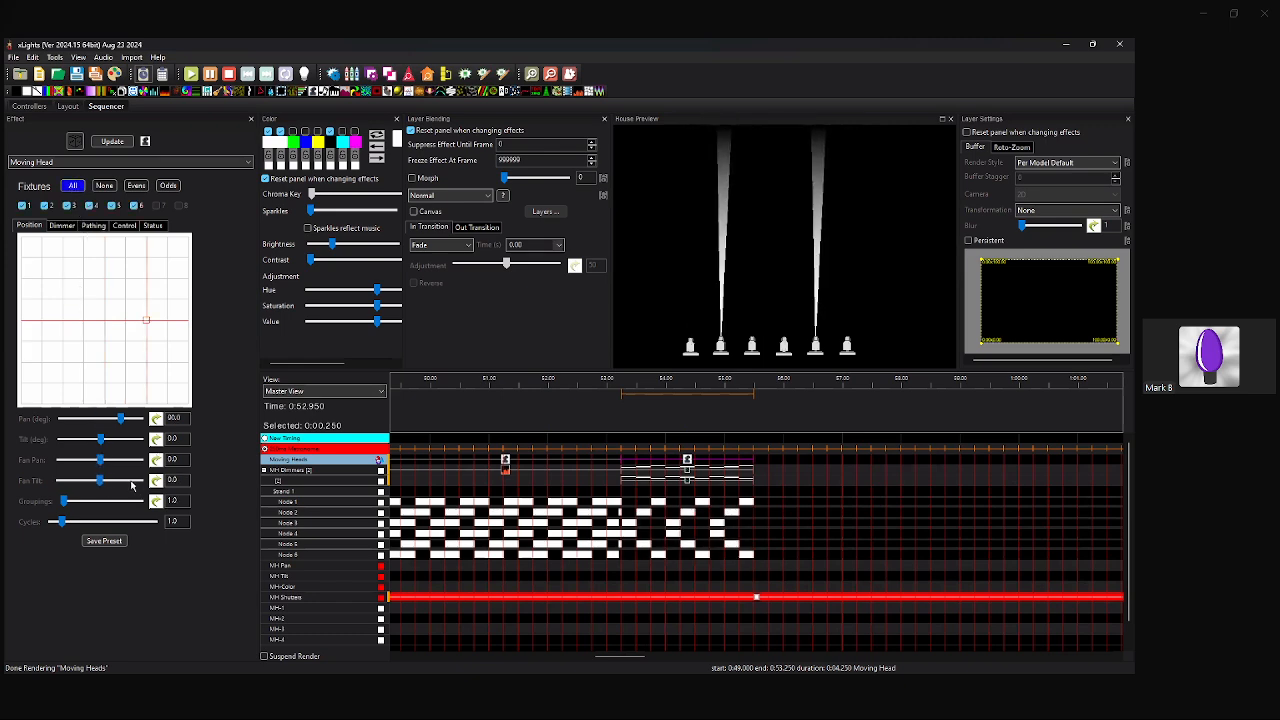
{"action": "left_click_drag", "start_coordinate": [106, 484], "coordinate": [104, 487]}
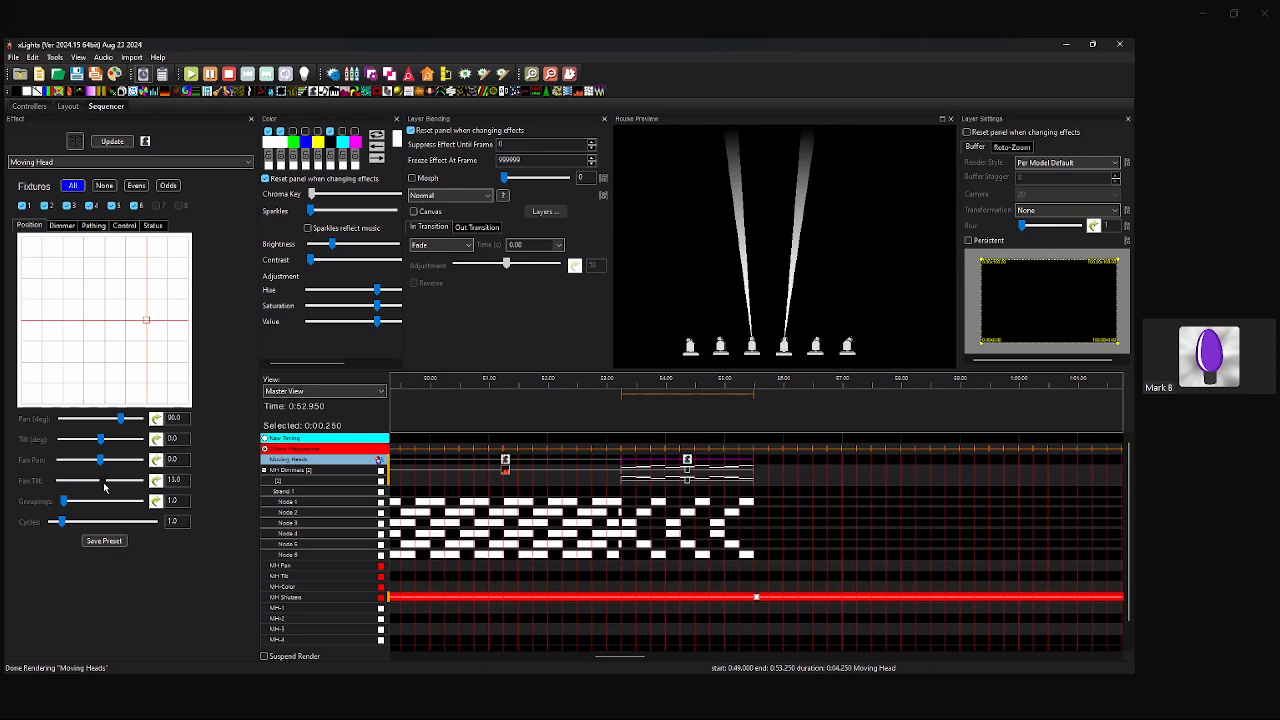
Apply a Saw Tooth value curve to the Fan Tilt with start level -15, end level 15 and 2 cycles.
{"action": "left_click", "coordinate": [157, 481]}
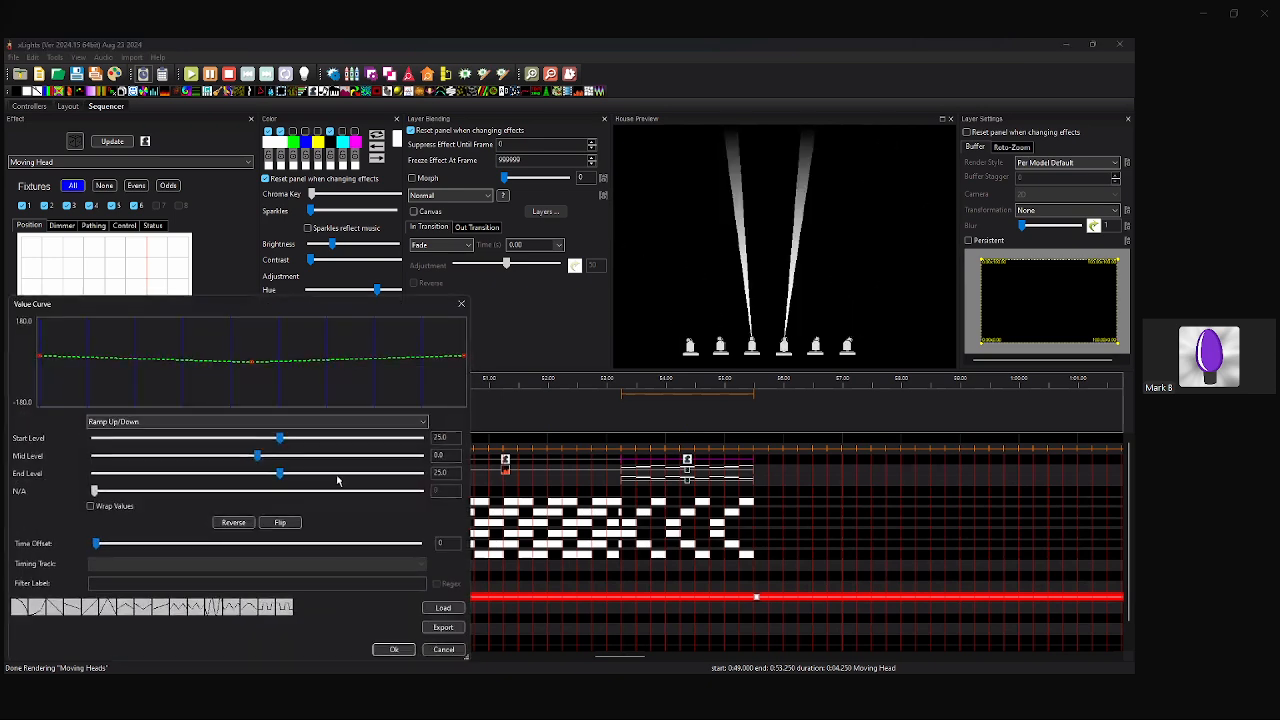
{"action": "left_click", "coordinate": [212, 606]}
{"action": "left_click_drag", "start_coordinate": [451, 440], "coordinate": [386, 457]}
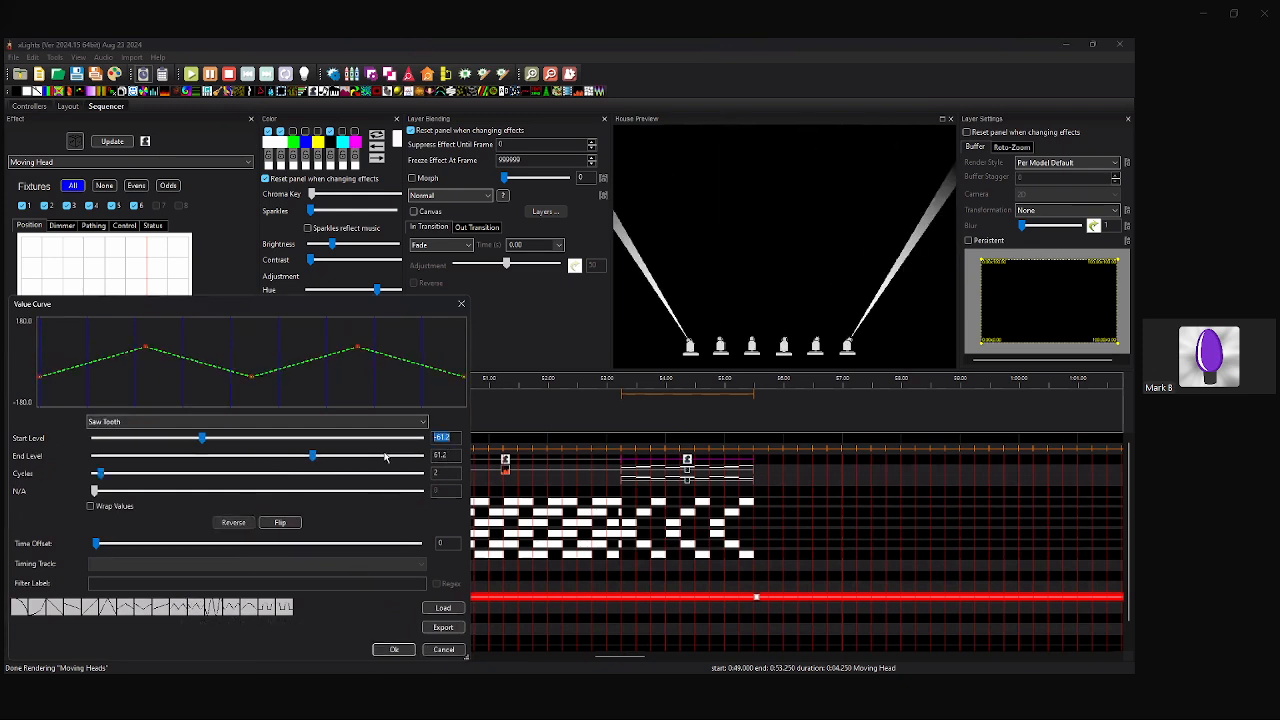
{"action": "type", "text": "-15"}
{"action": "key", "text": "Tab"}
{"action": "key", "text": "Tab"}
{"action": "type", "text": "15"}
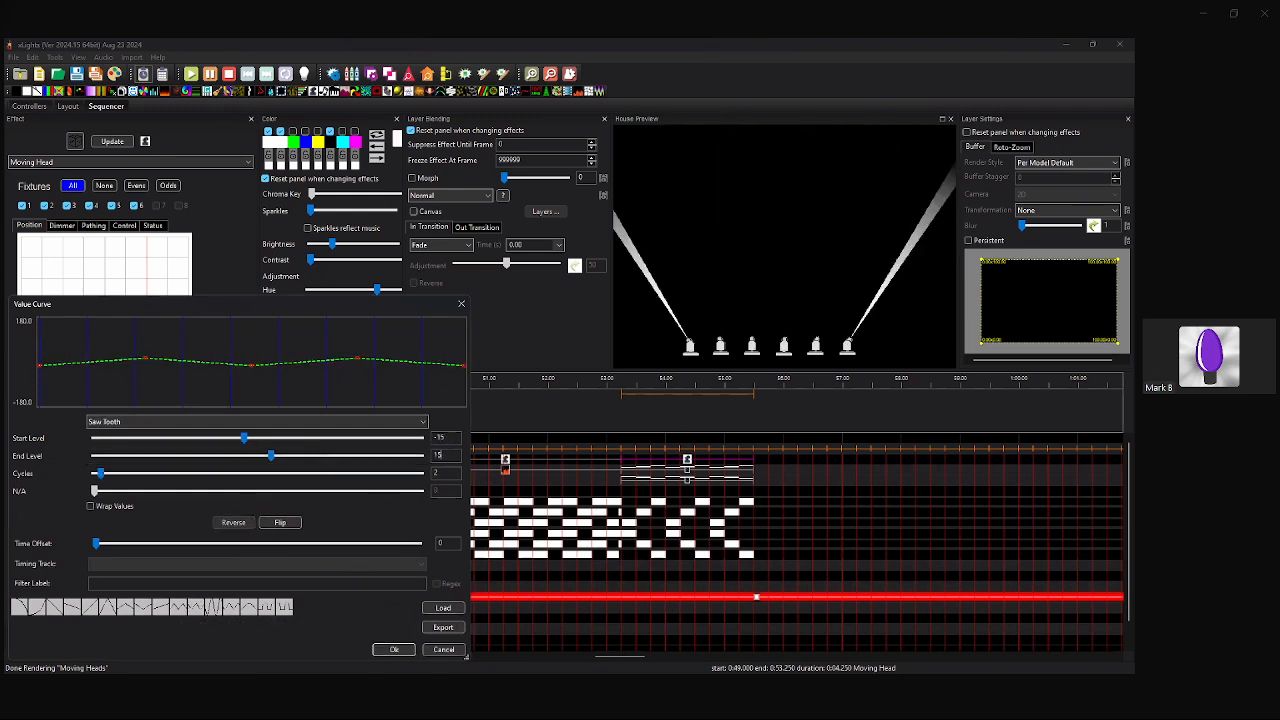
{"action": "left_click", "coordinate": [405, 649]}
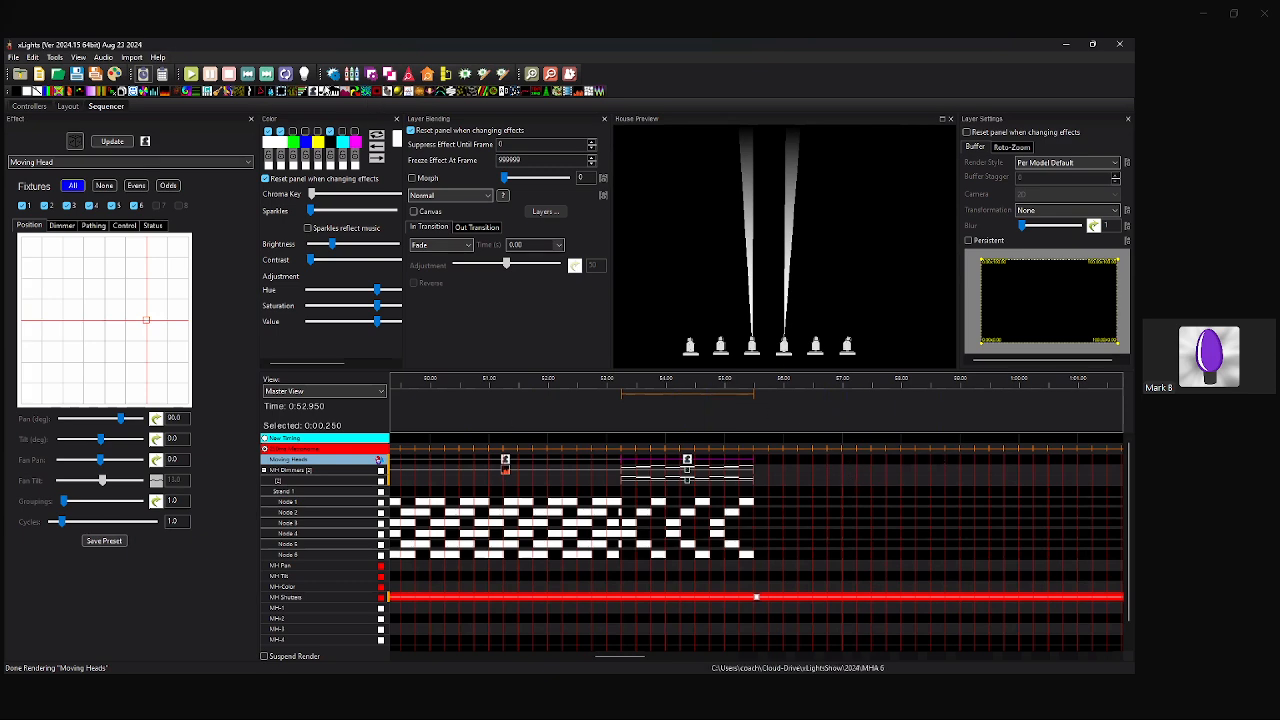
Add a Moving Head effect from 56.25 to 59.75 s and put it on the Moving Heads row.
{"action": "left_click", "coordinate": [322, 93]}
{"action": "left_click_drag", "start_coordinate": [314, 92], "coordinate": [808, 470]}
{"action": "left_click_drag", "start_coordinate": [957, 486], "coordinate": [1004, 470]}
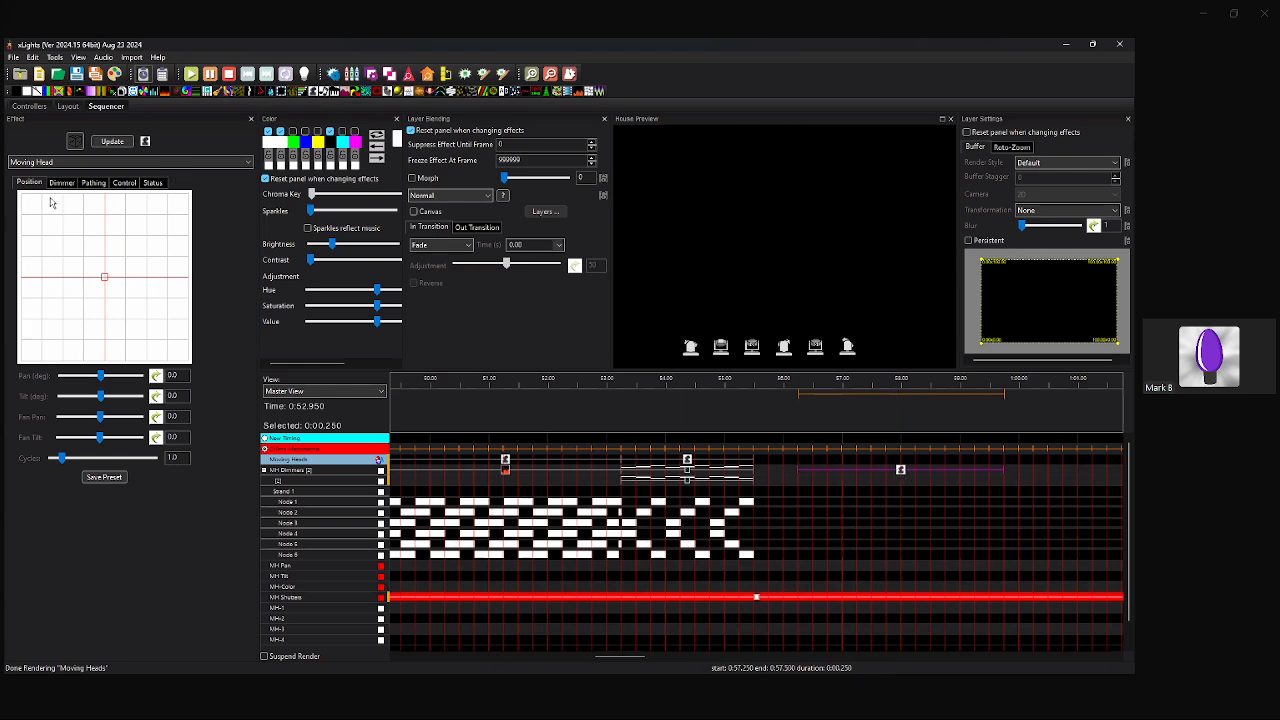
{"action": "left_click", "coordinate": [54, 186]}
{"action": "left_click", "coordinate": [34, 186]}
{"action": "left_click", "coordinate": [58, 184]}
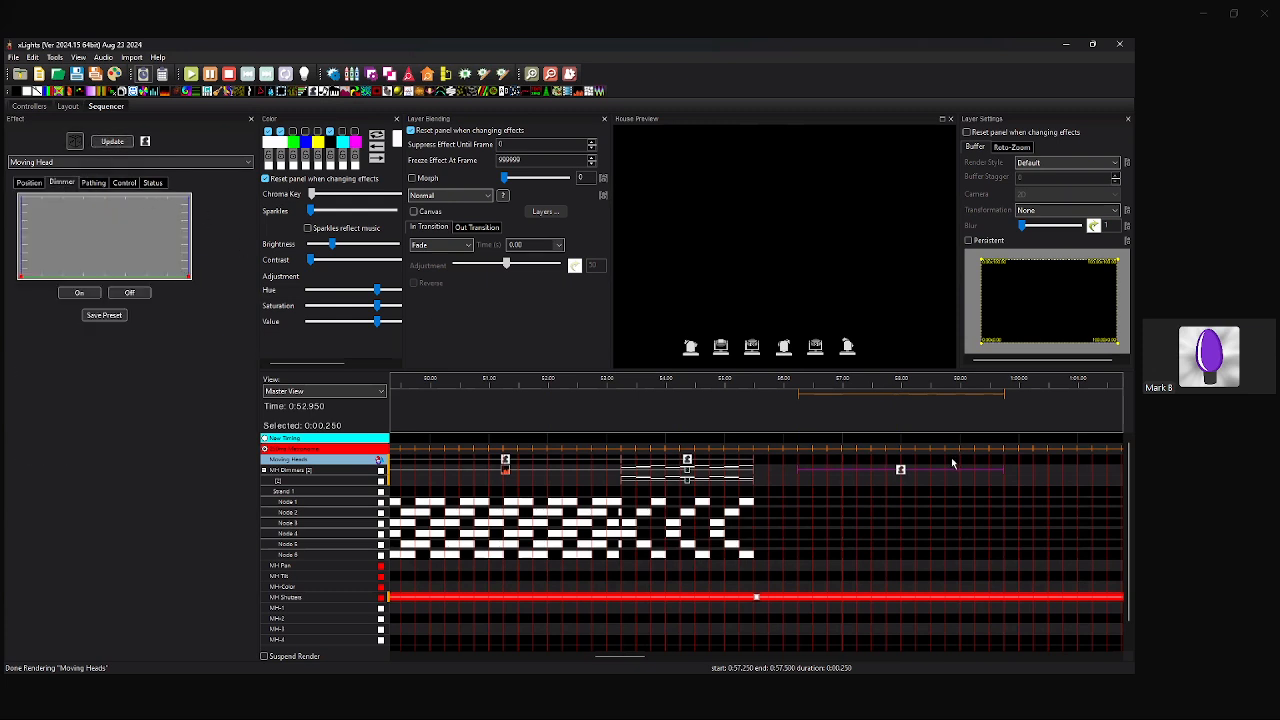
{"action": "left_click", "coordinate": [900, 469]}
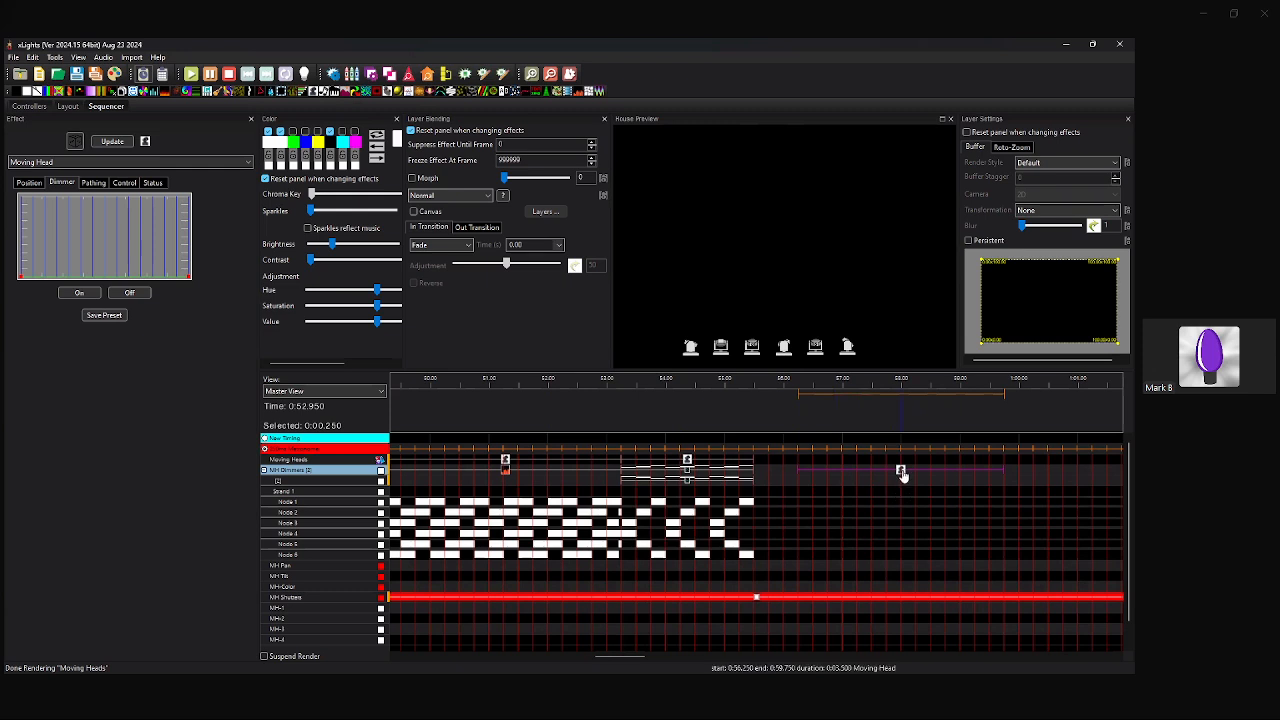
{"action": "left_click_drag", "start_coordinate": [903, 476], "coordinate": [902, 465]}
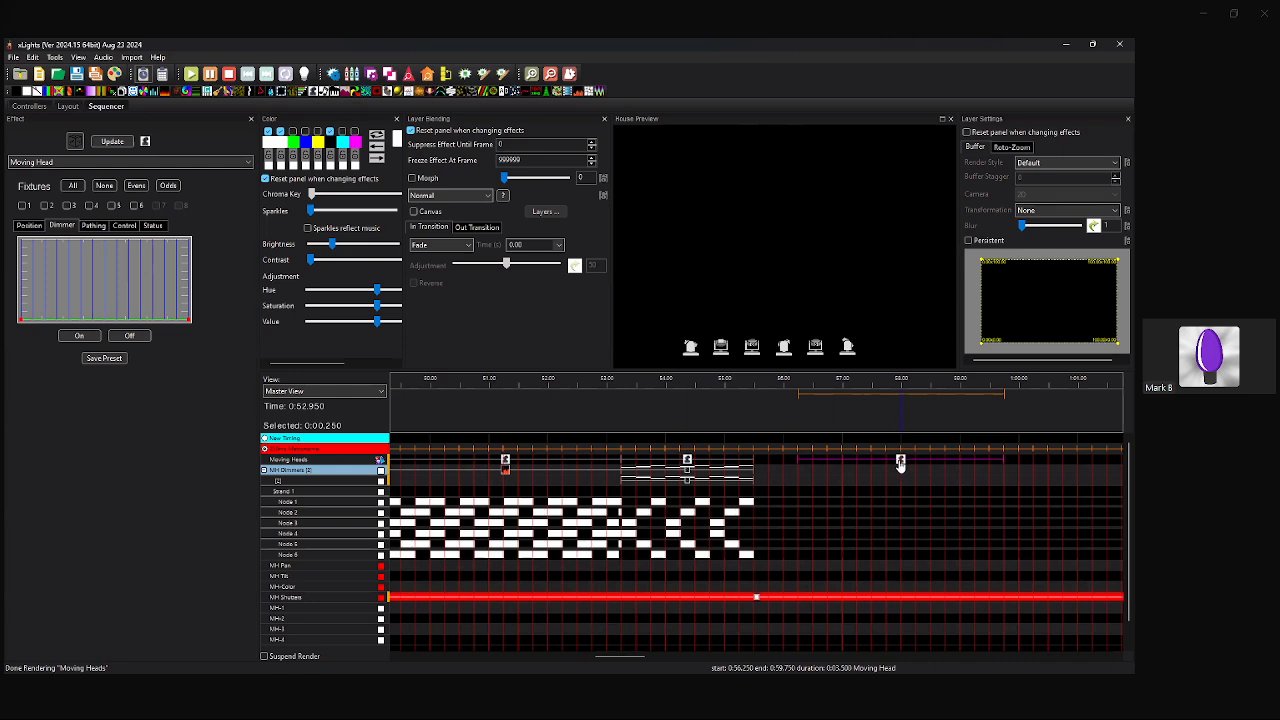
Select all fixtures for the new Moving Head effect and fill MH Dimmers with an On effect from 56.25 to 59.75 s.
{"action": "left_click", "coordinate": [73, 185]}
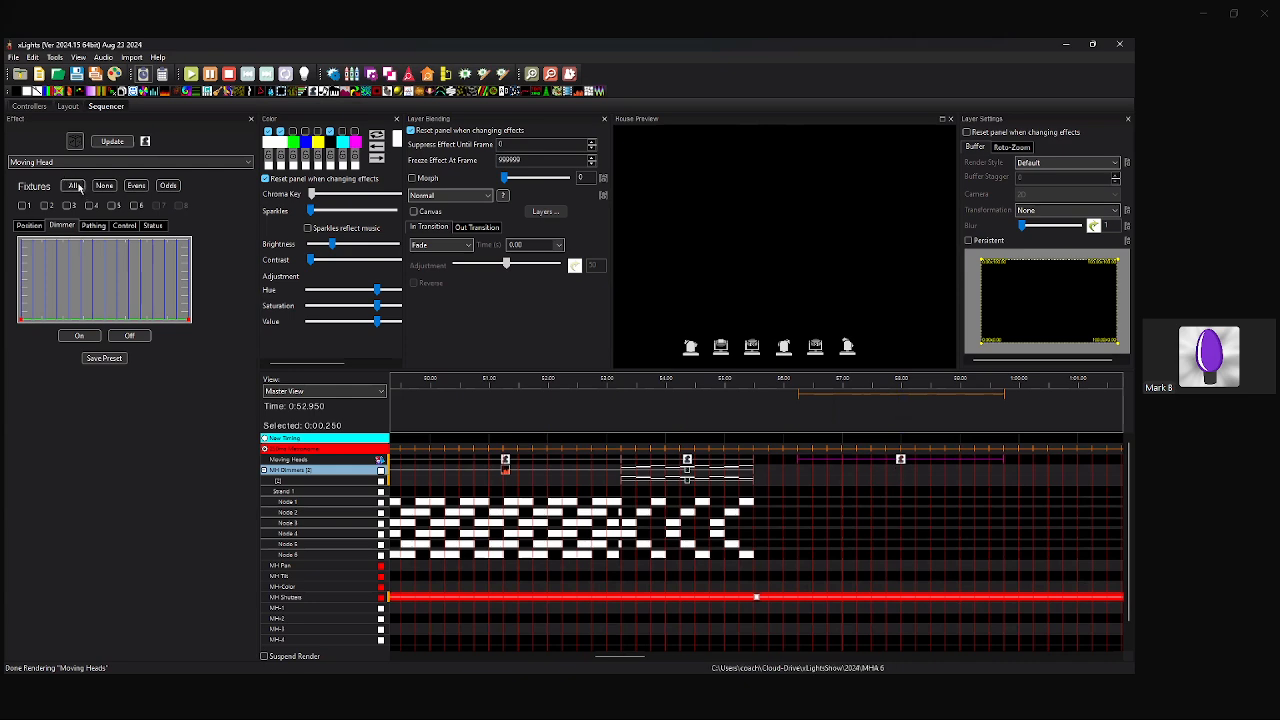
{"action": "left_click", "coordinate": [31, 226]}
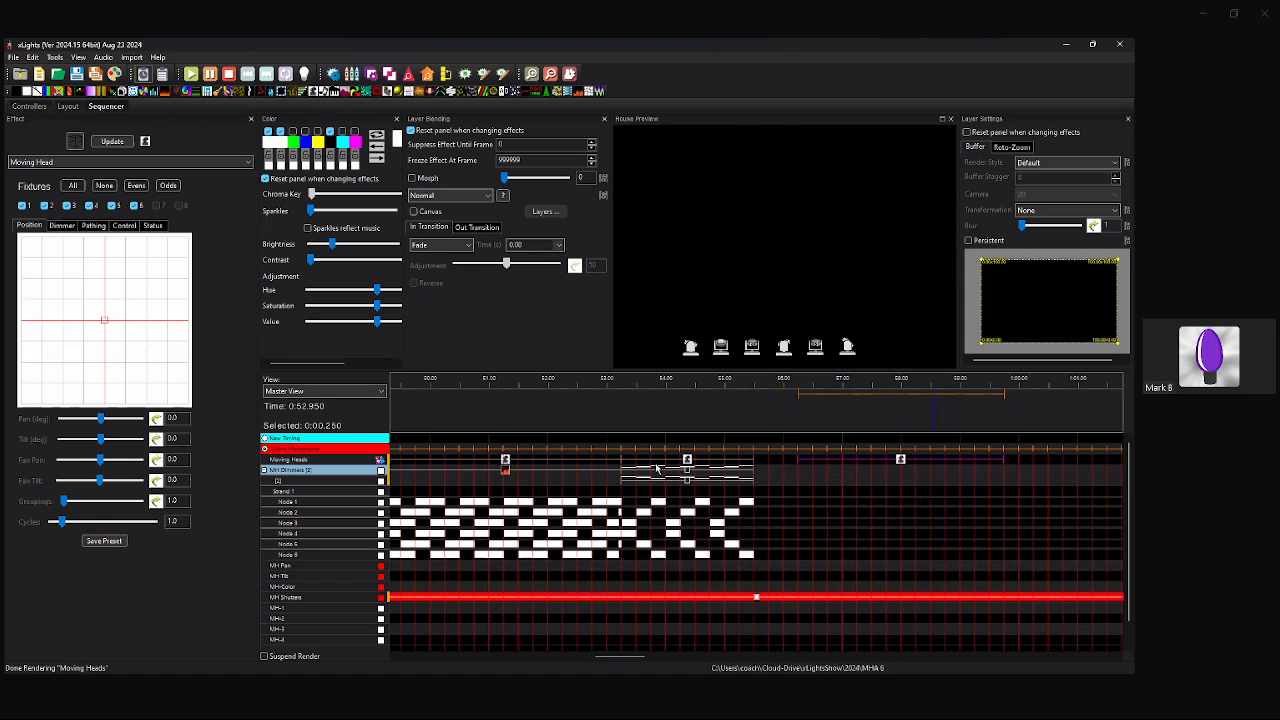
{"action": "left_click", "coordinate": [809, 471]}
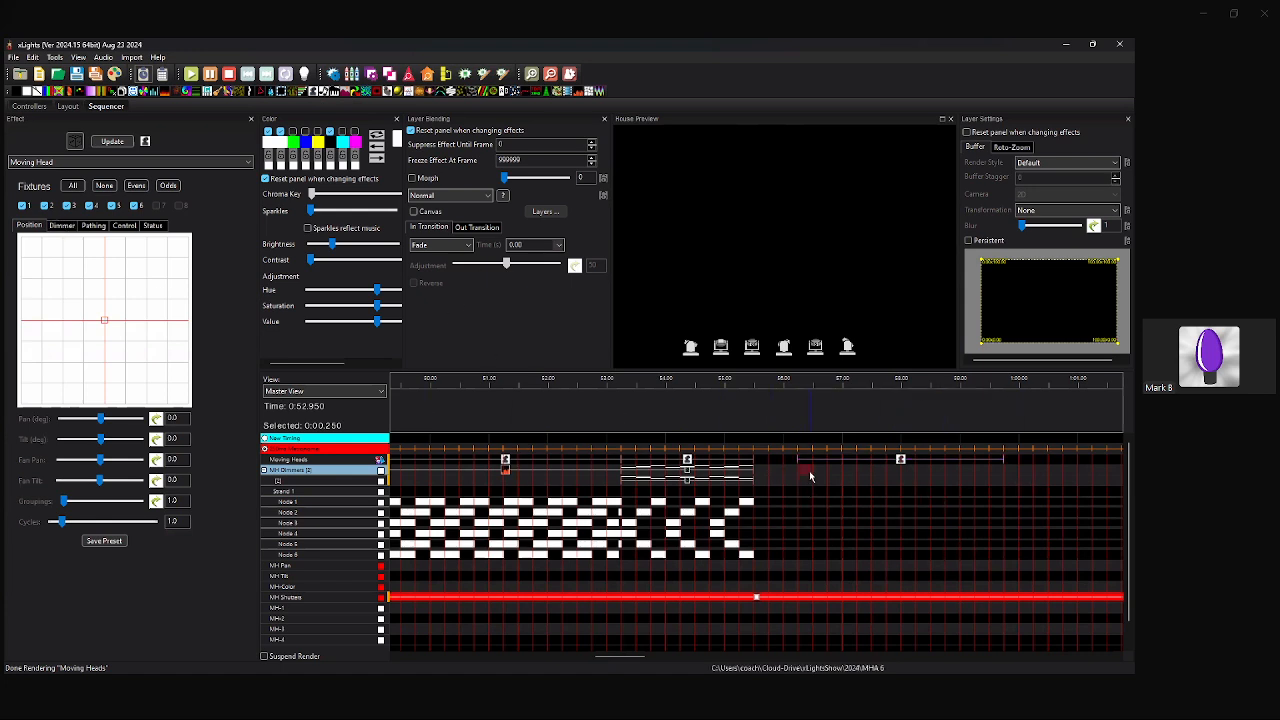
{"action": "left_click_drag", "start_coordinate": [813, 470], "coordinate": [1004, 479]}
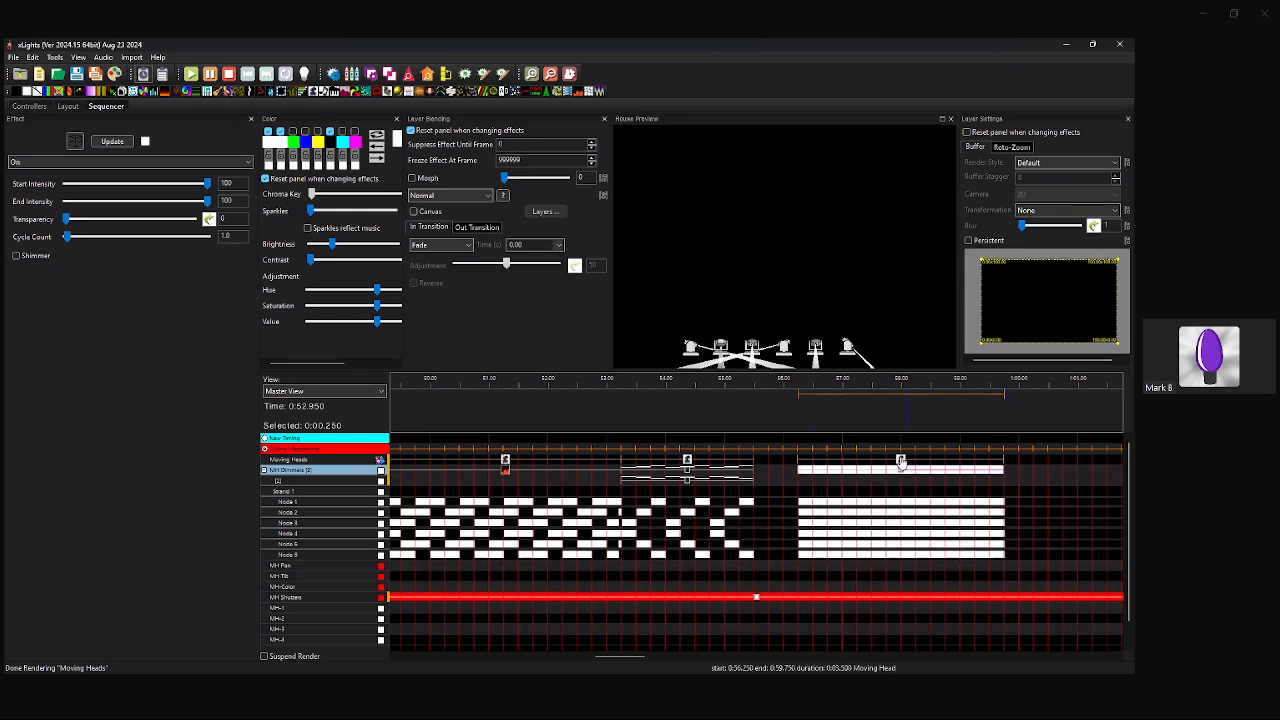
Set the render style of the Moving Head effect at 56.25 s to Per Model Per Preview.
{"action": "left_click", "coordinate": [901, 460]}
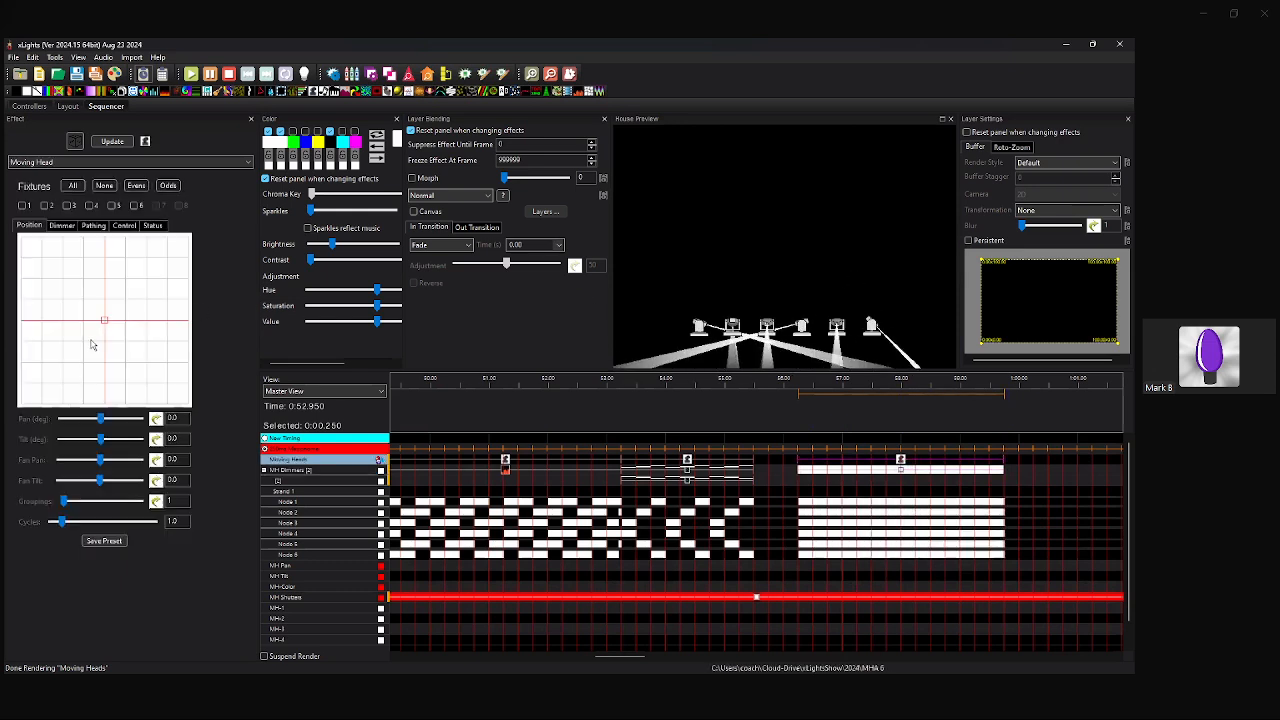
{"action": "left_click", "coordinate": [98, 296]}
{"action": "left_click_drag", "start_coordinate": [98, 335], "coordinate": [139, 355]}
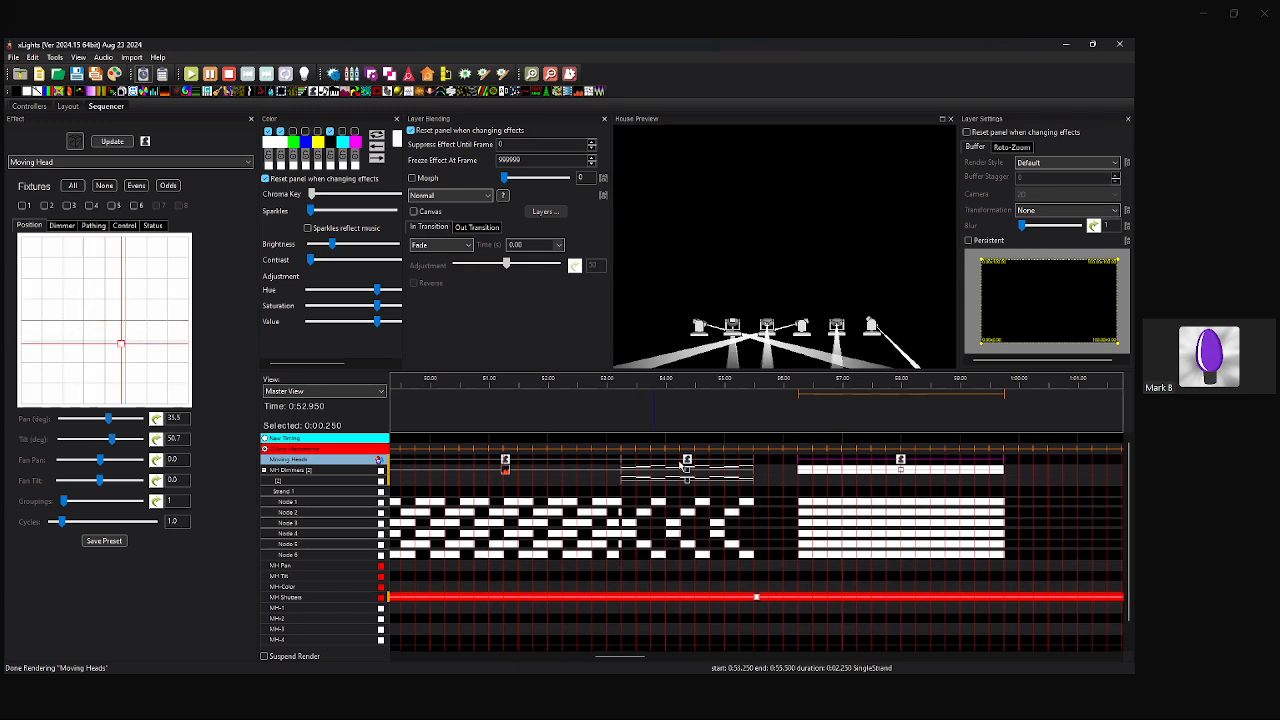
{"action": "left_click", "coordinate": [687, 463]}
{"action": "left_click", "coordinate": [901, 463]}
{"action": "left_click", "coordinate": [1056, 162]}
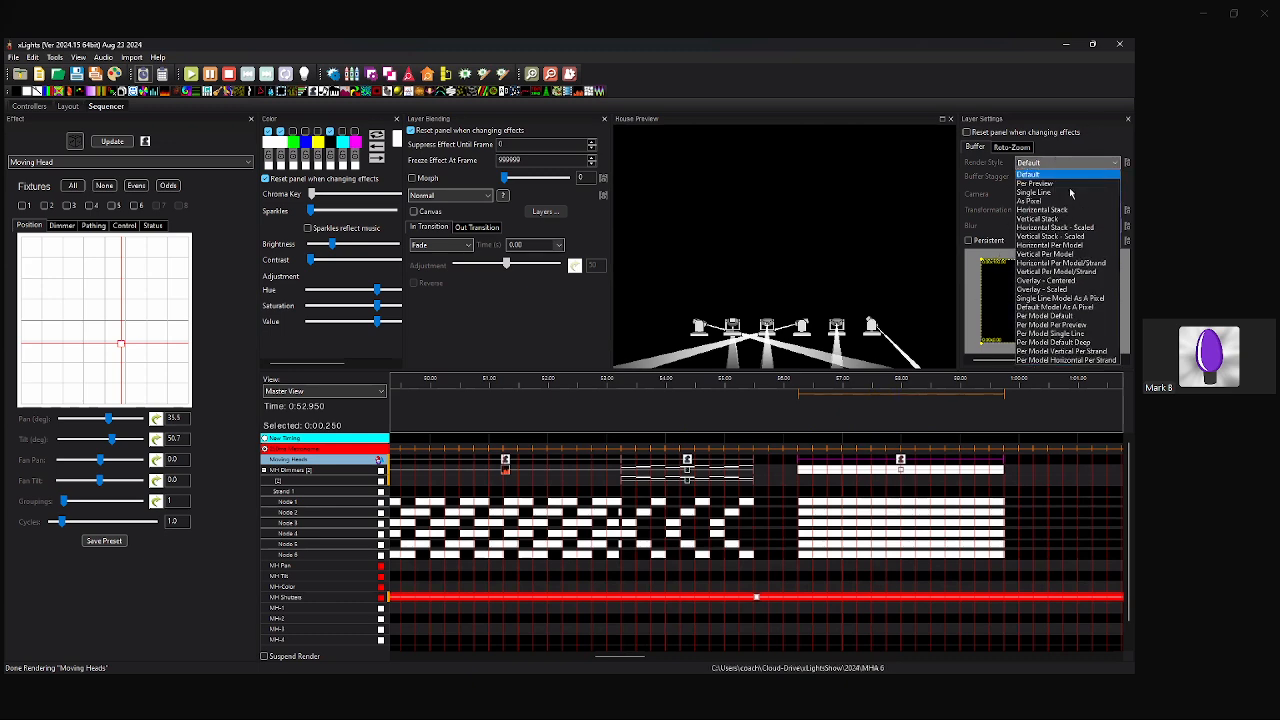
{"action": "left_click", "coordinate": [1068, 324]}
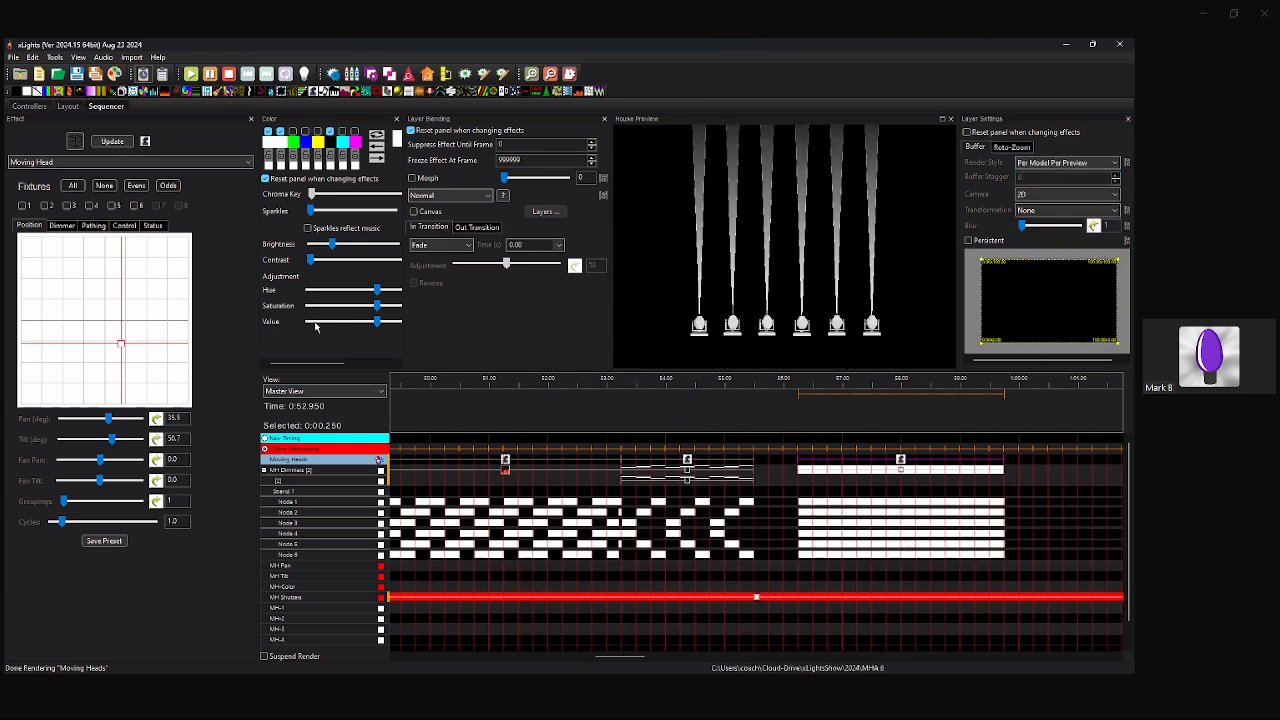
Aim the even fixtures at pan -90 and tilt 45, and the odd fixtures at pan 90 and tilt 45.
{"action": "left_click", "coordinate": [74, 186]}
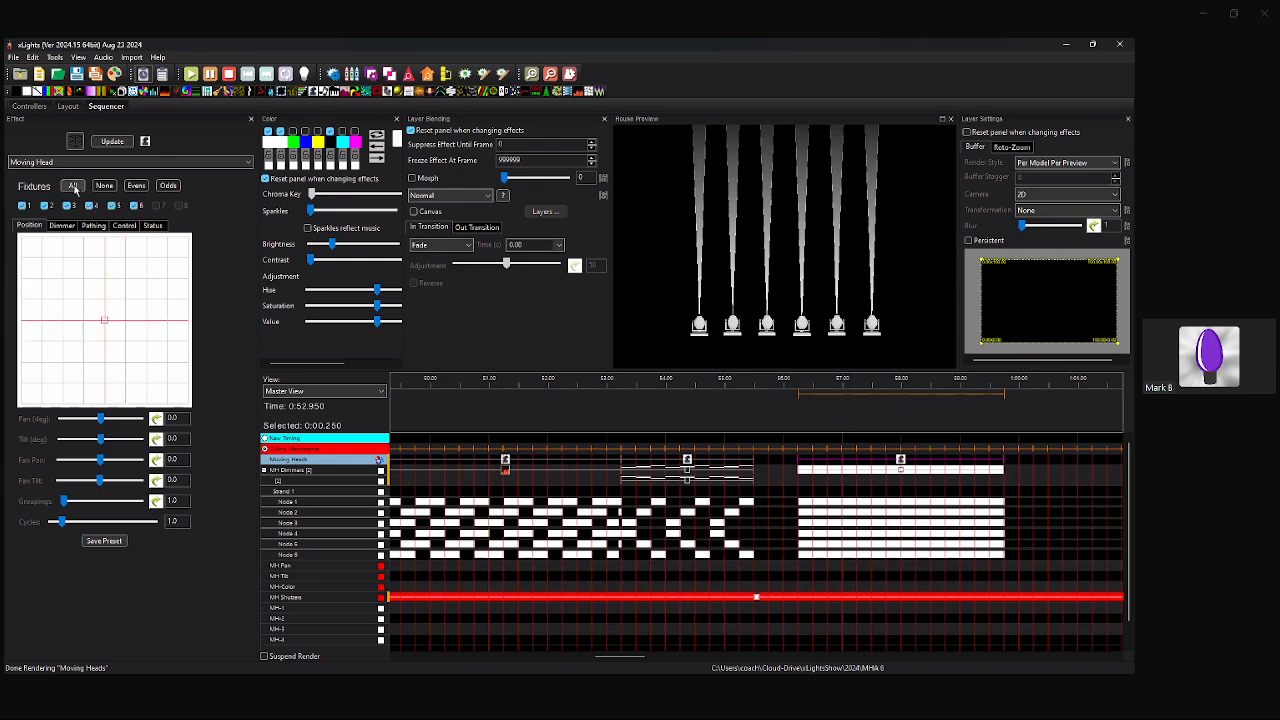
{"action": "left_click", "coordinate": [136, 186]}
{"action": "left_click", "coordinate": [63, 345]}
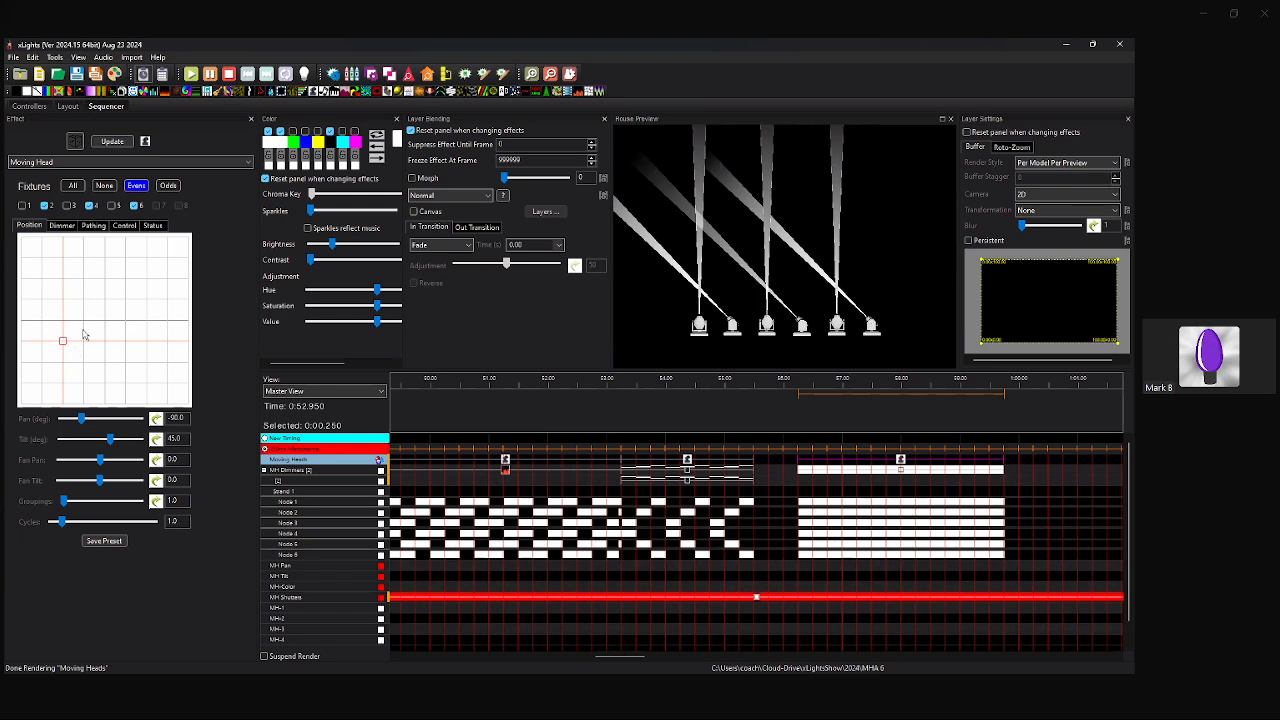
{"action": "left_click", "coordinate": [168, 185]}
{"action": "left_click", "coordinate": [146, 343]}
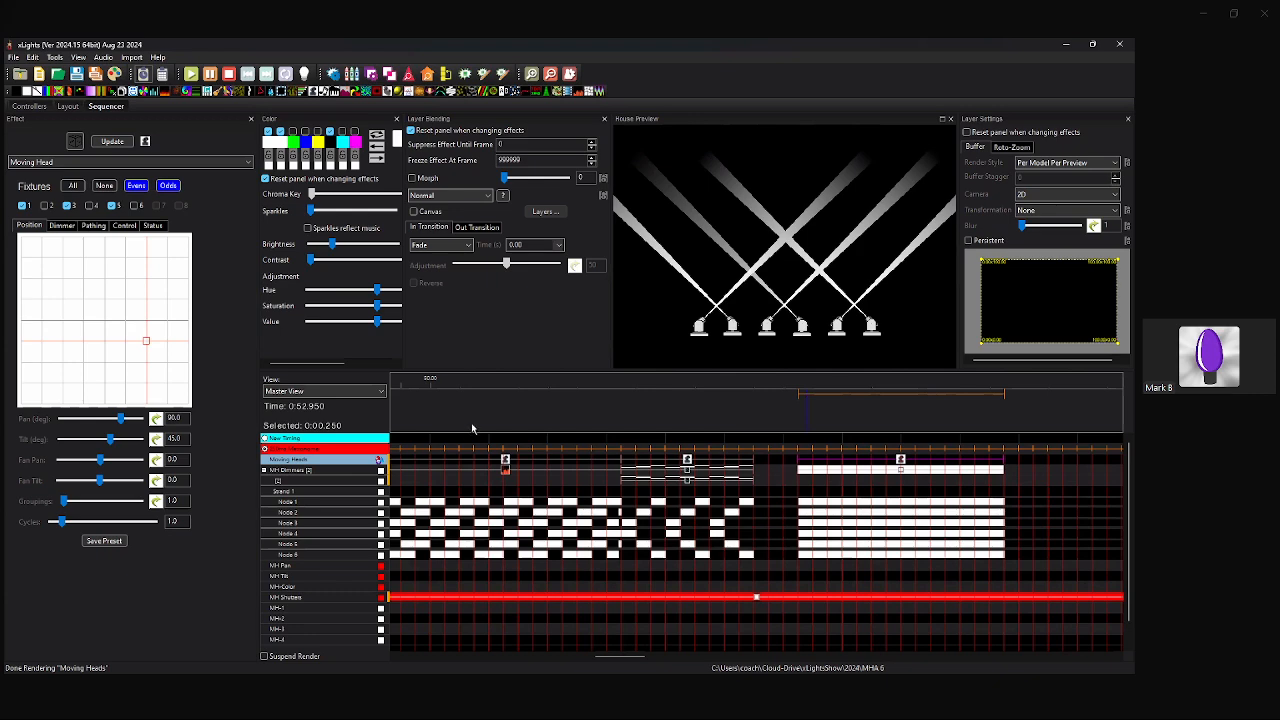
Return the timeline to the start of the sequence and open the show's model layout.
{"action": "left_click_drag", "start_coordinate": [610, 659], "coordinate": [635, 659]}
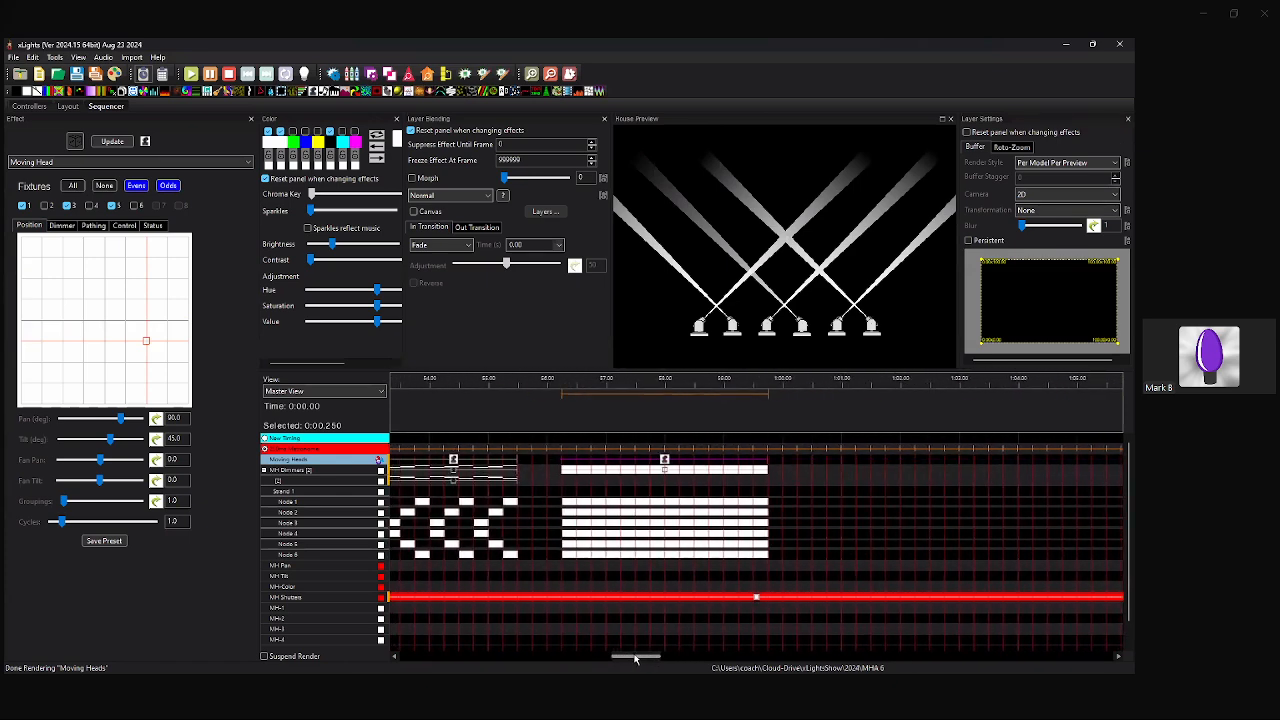
{"action": "left_click_drag", "start_coordinate": [621, 659], "coordinate": [422, 649]}
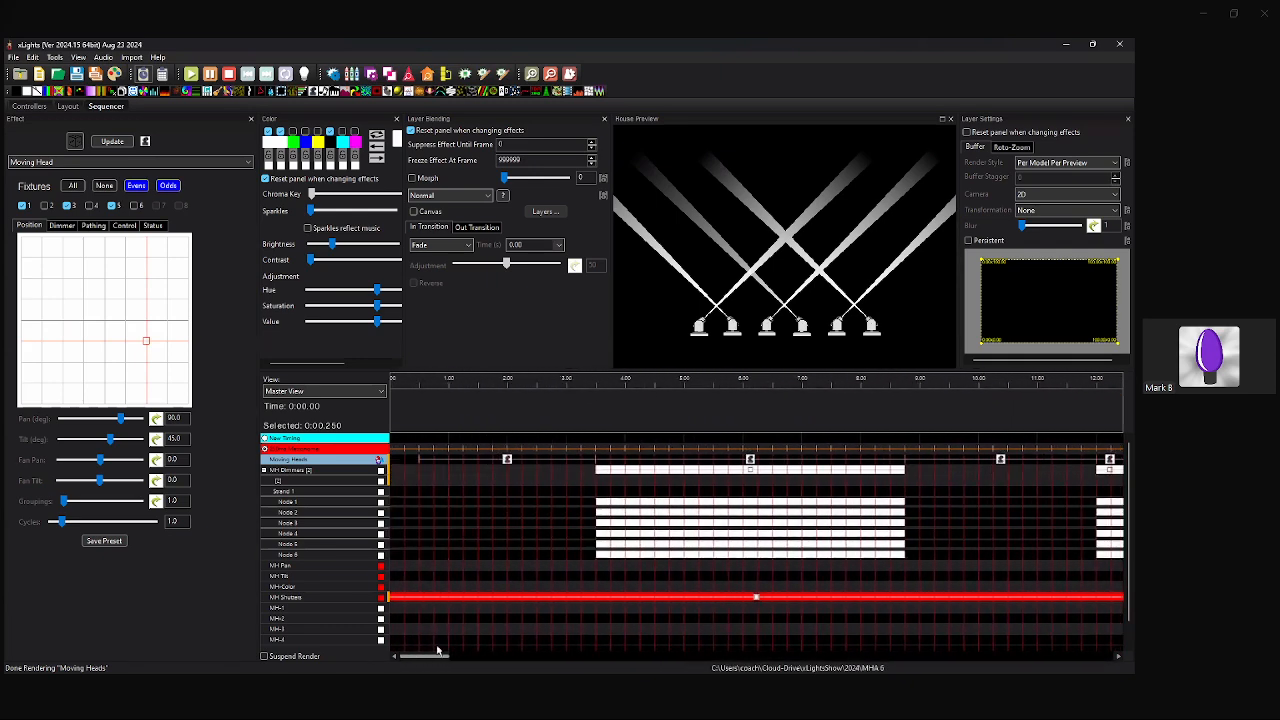
{"action": "left_click_drag", "start_coordinate": [611, 659], "coordinate": [389, 643]}
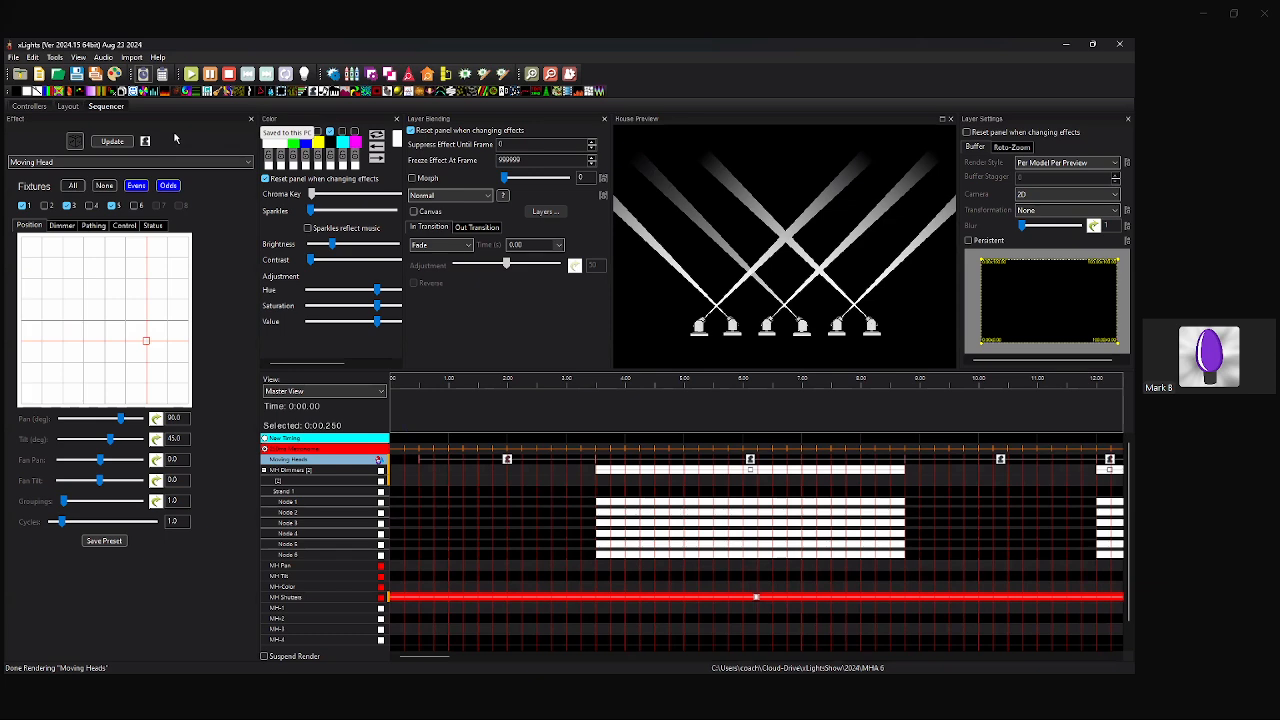
{"action": "left_click", "coordinate": [72, 108]}
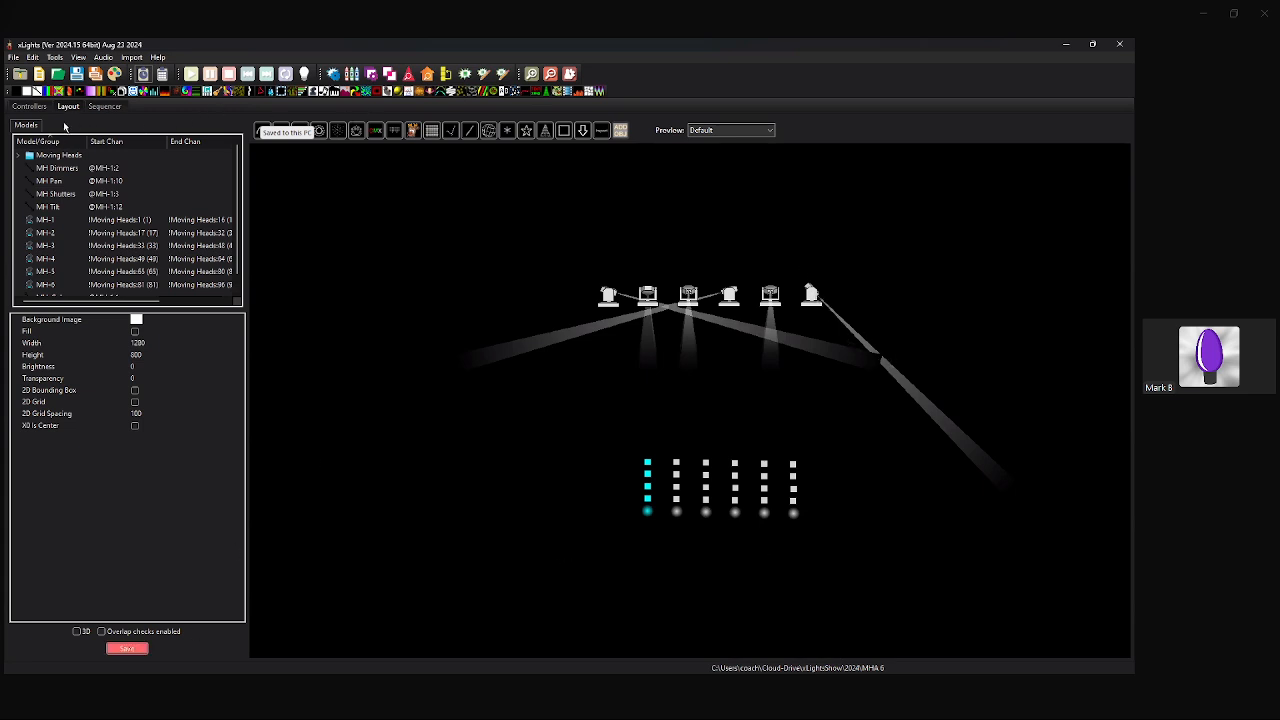
Add a Moving Head effect on the Moving Heads group from 1:06.75 to 1:10.00 and an On effect across the same span on MH Dimmers.
{"action": "left_click", "coordinate": [112, 108]}
{"action": "left_click_drag", "start_coordinate": [427, 657], "coordinate": [700, 655]}
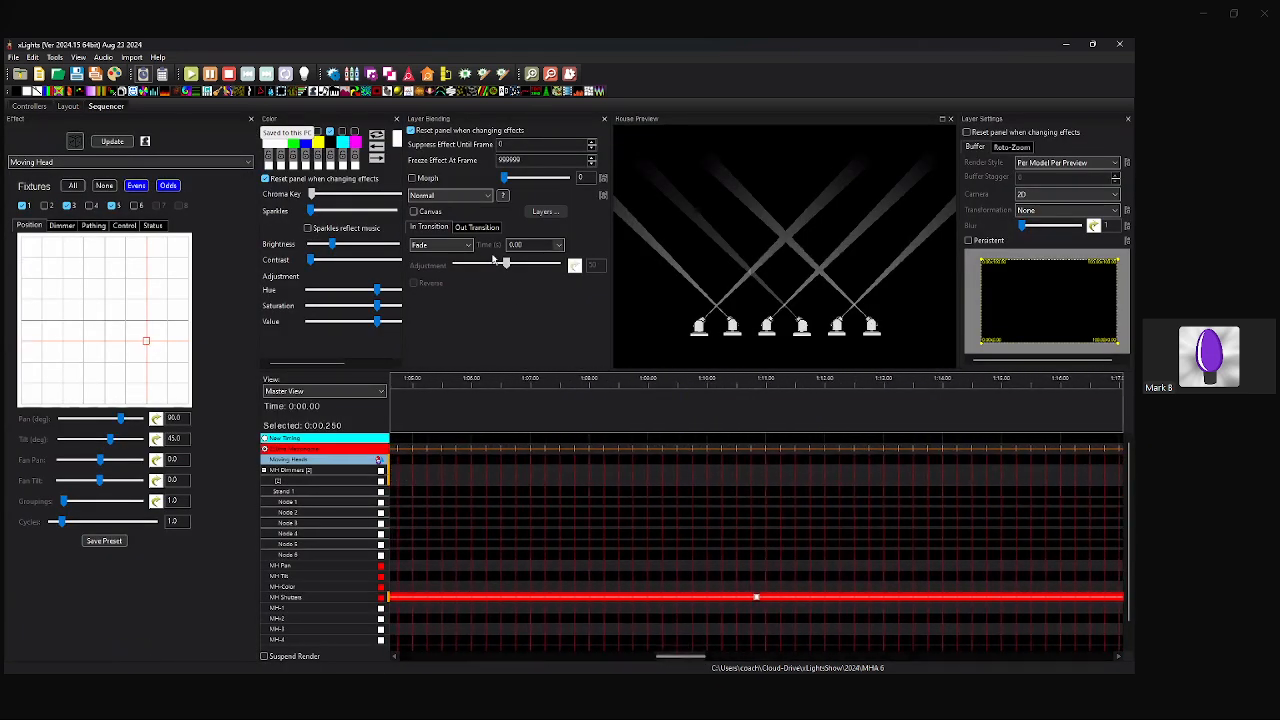
{"action": "left_click", "coordinate": [463, 458]}
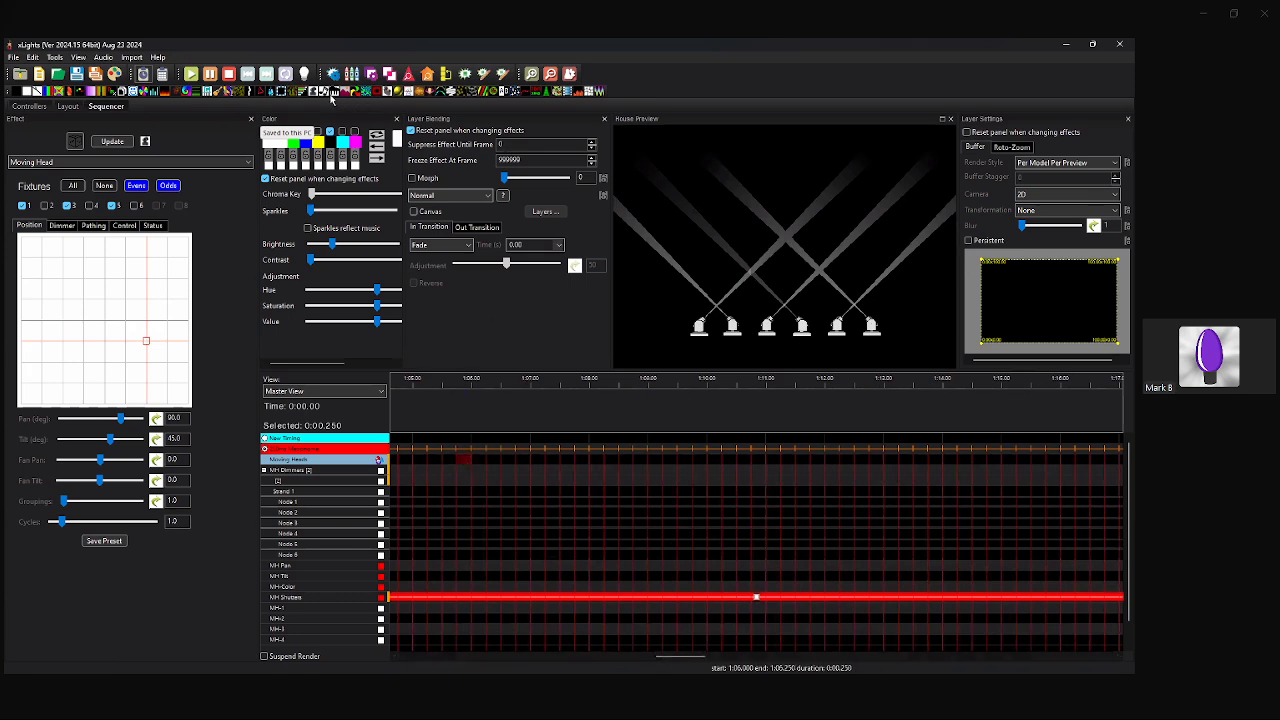
{"action": "left_click_drag", "start_coordinate": [319, 97], "coordinate": [707, 459]}
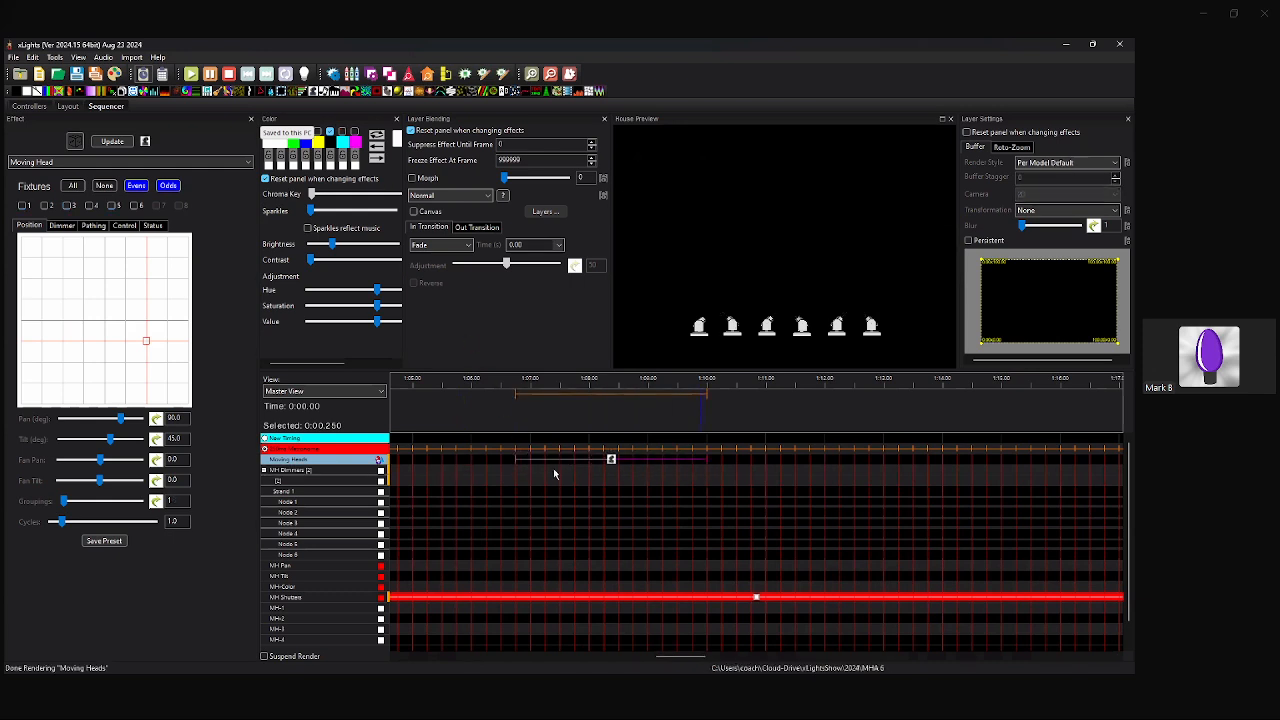
{"action": "left_click", "coordinate": [528, 470]}
{"action": "key", "text": "o"}
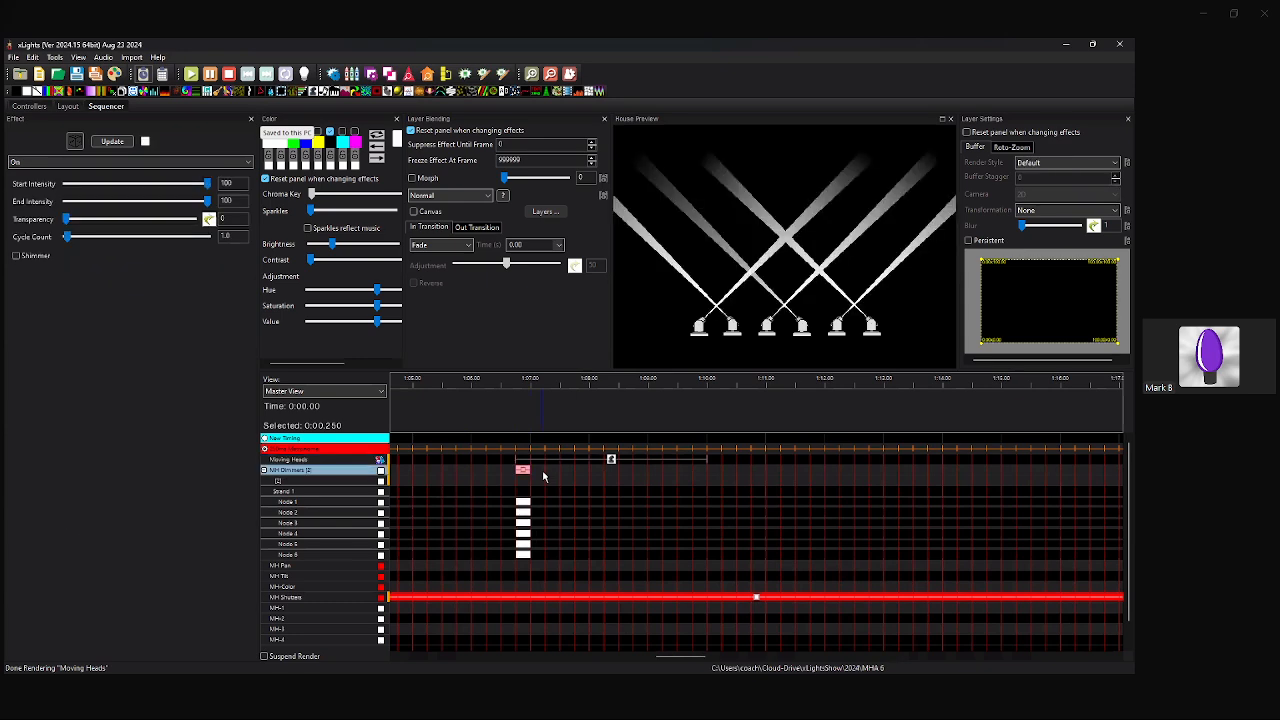
{"action": "left_click_drag", "start_coordinate": [526, 471], "coordinate": [707, 470]}
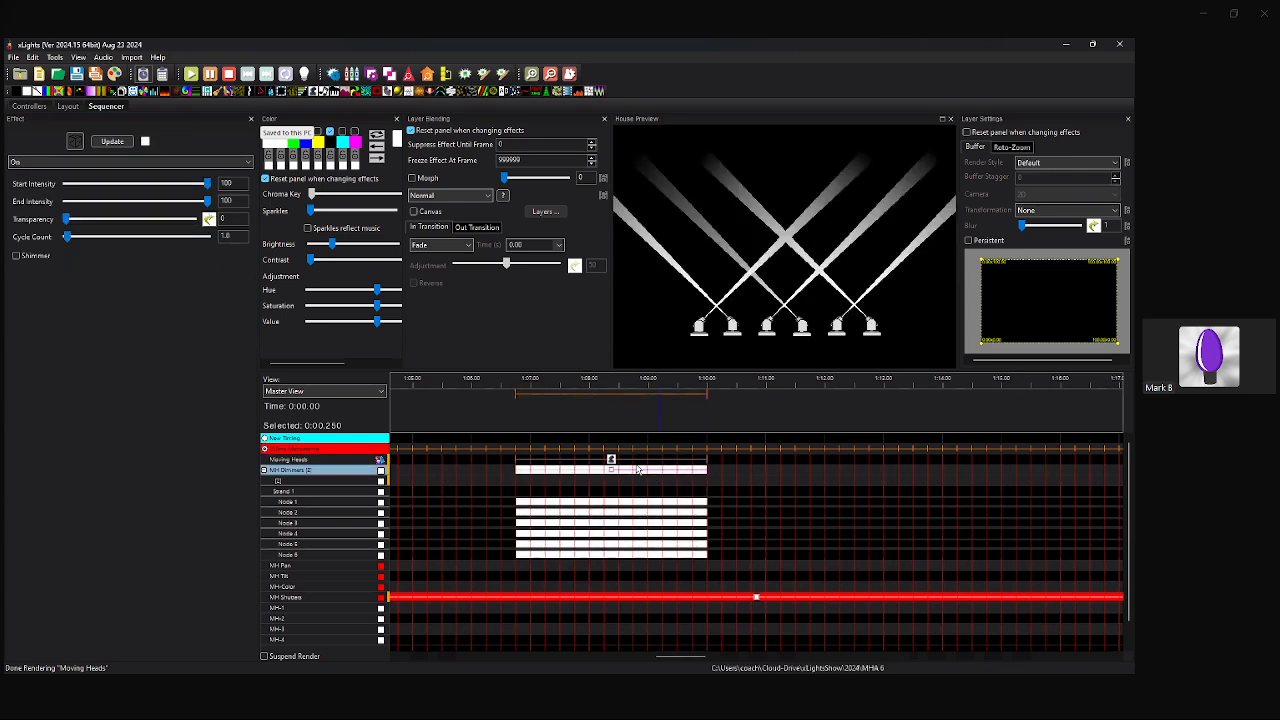
Compare the fixture status of the new Moving Head effect with that of the Moving Head effect at 49 s.
{"action": "left_click", "coordinate": [611, 460]}
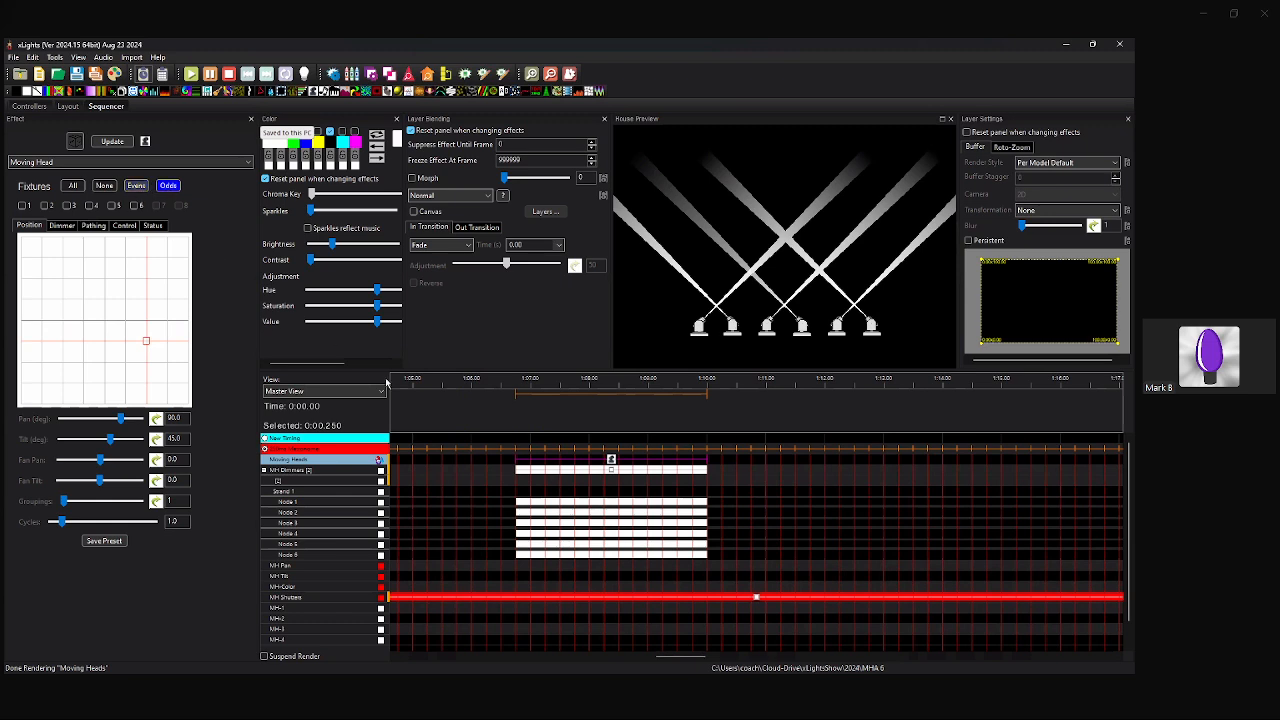
{"action": "left_click", "coordinate": [153, 226]}
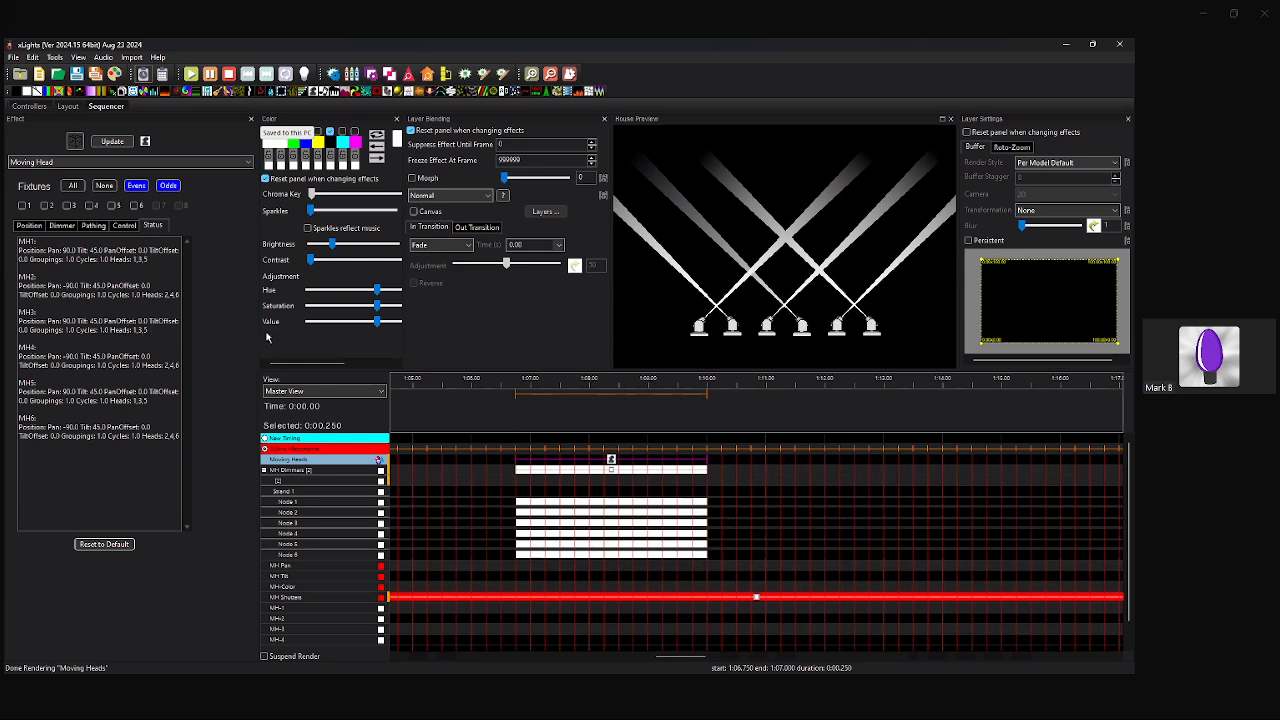
{"action": "left_click_drag", "start_coordinate": [680, 657], "coordinate": [609, 656]}
{"action": "left_click", "coordinate": [637, 478]}
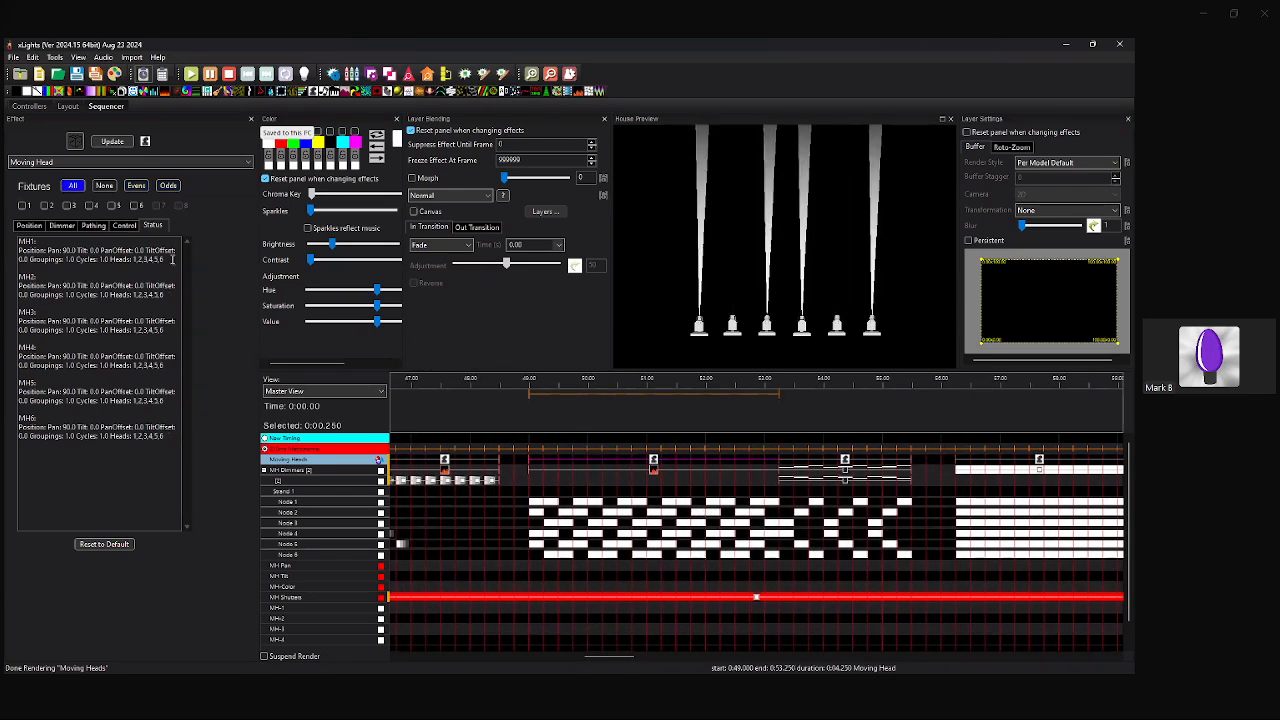
{"action": "left_click_drag", "start_coordinate": [631, 655], "coordinate": [672, 659]}
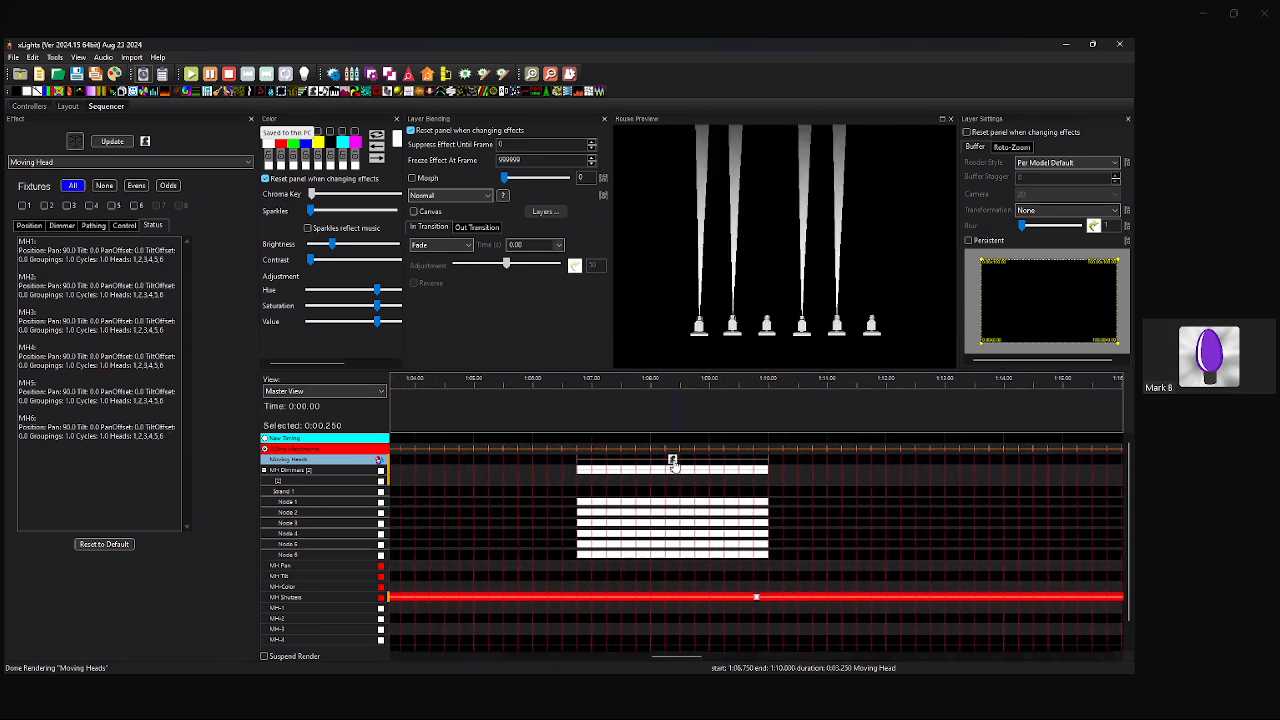
{"action": "left_click", "coordinate": [672, 462]}
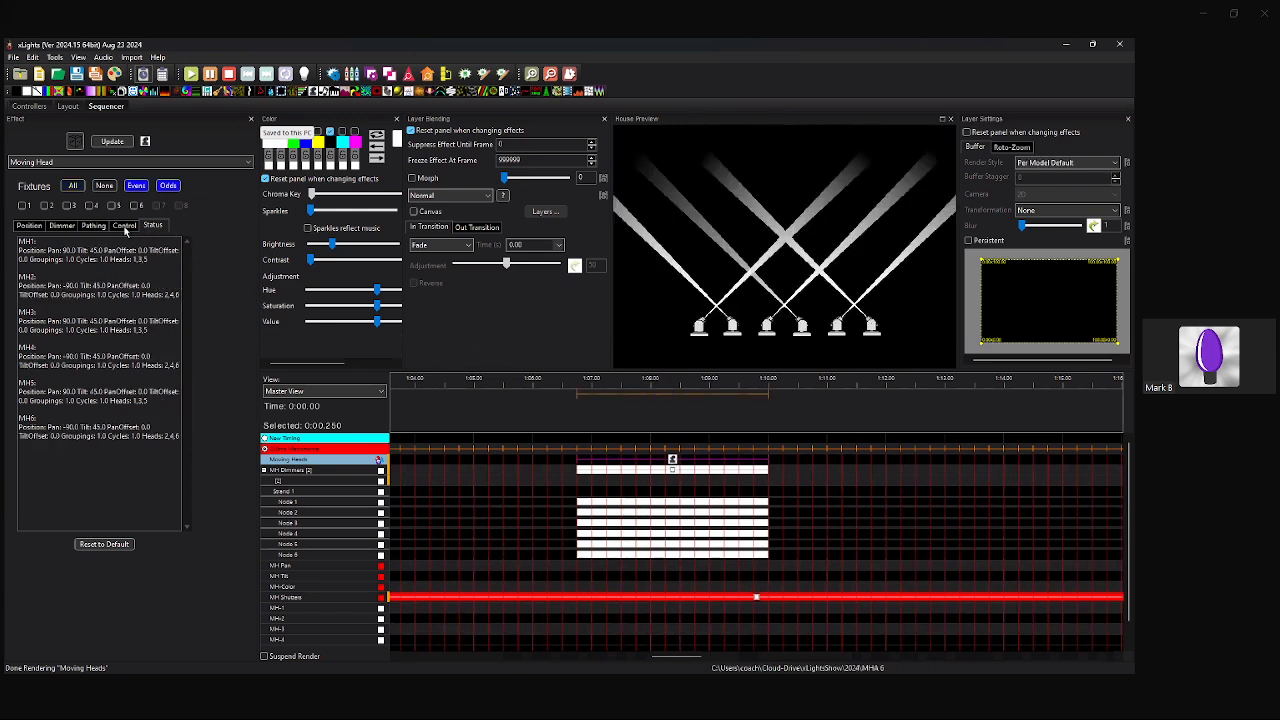
Reset the Moving Head effect at 1:06.75 to its defaults and aim all fixtures at pan -90 and about tilt 34.
{"action": "left_click", "coordinate": [121, 546]}
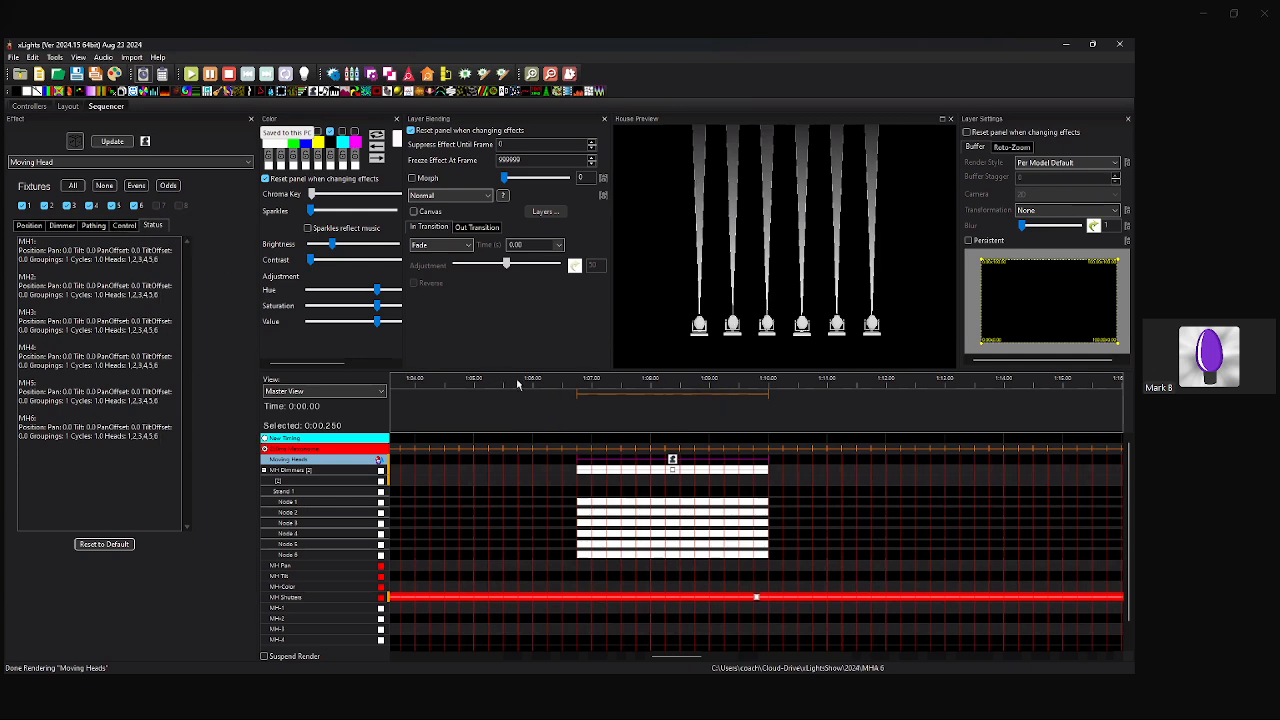
{"action": "left_click", "coordinate": [29, 225]}
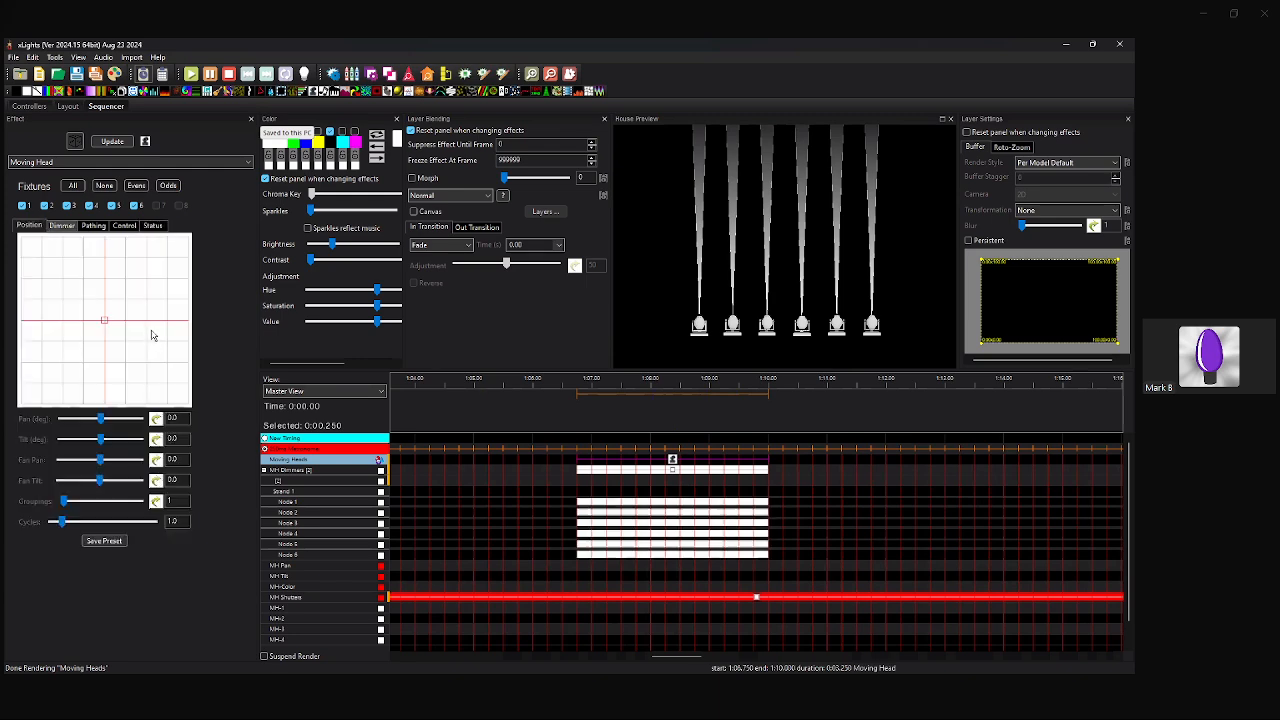
{"action": "left_click", "coordinate": [63, 322]}
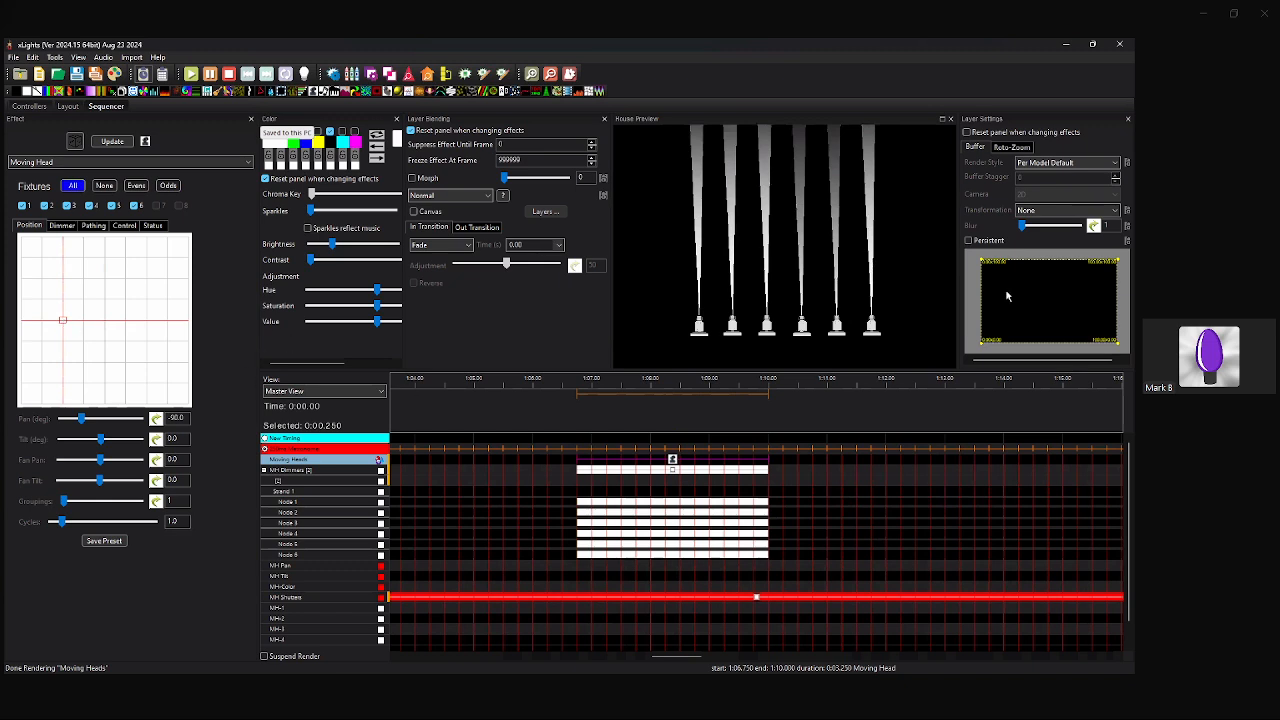
{"action": "left_click_drag", "start_coordinate": [853, 296], "coordinate": [883, 232]}
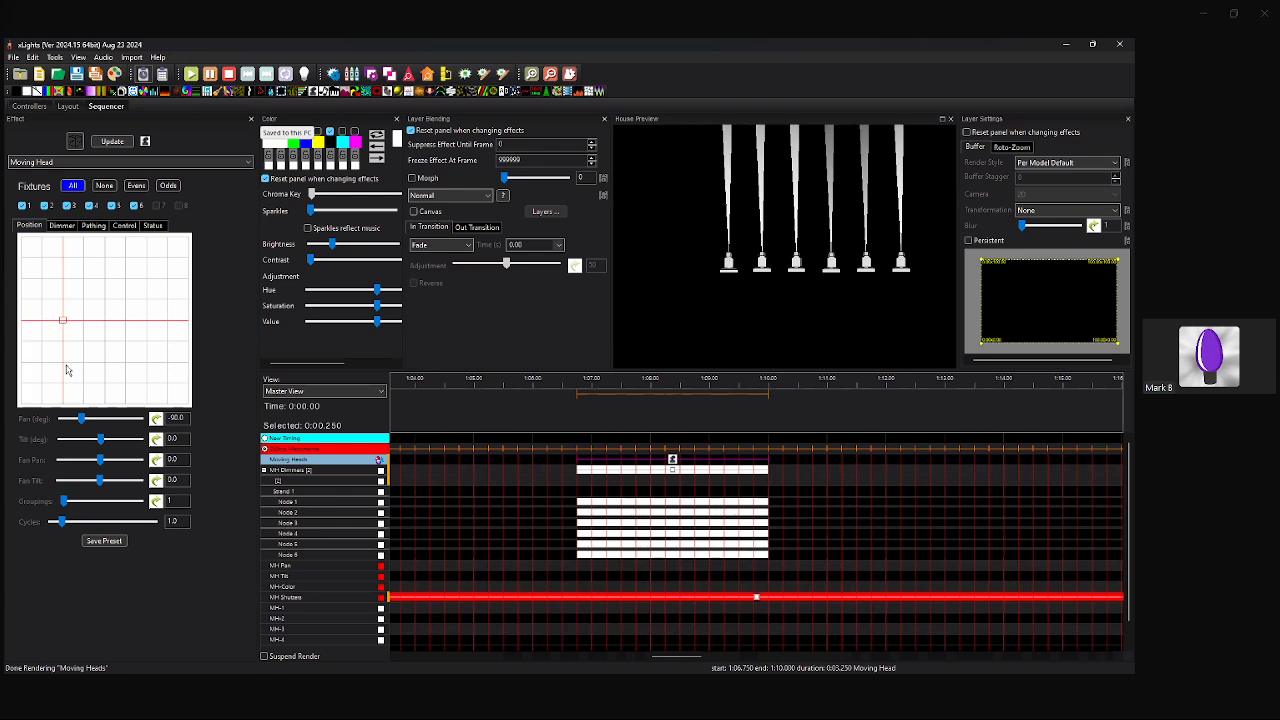
{"action": "mouse_move", "coordinate": [62, 321]}
{"action": "left_mouse_down"}
{"action": "mouse_move", "coordinate": [62, 385]}
{"action": "mouse_move", "coordinate": [69, 363]}
{"action": "mouse_move", "coordinate": [73, 380]}
{"action": "mouse_move", "coordinate": [62, 323]}
{"action": "left_mouse_up"}
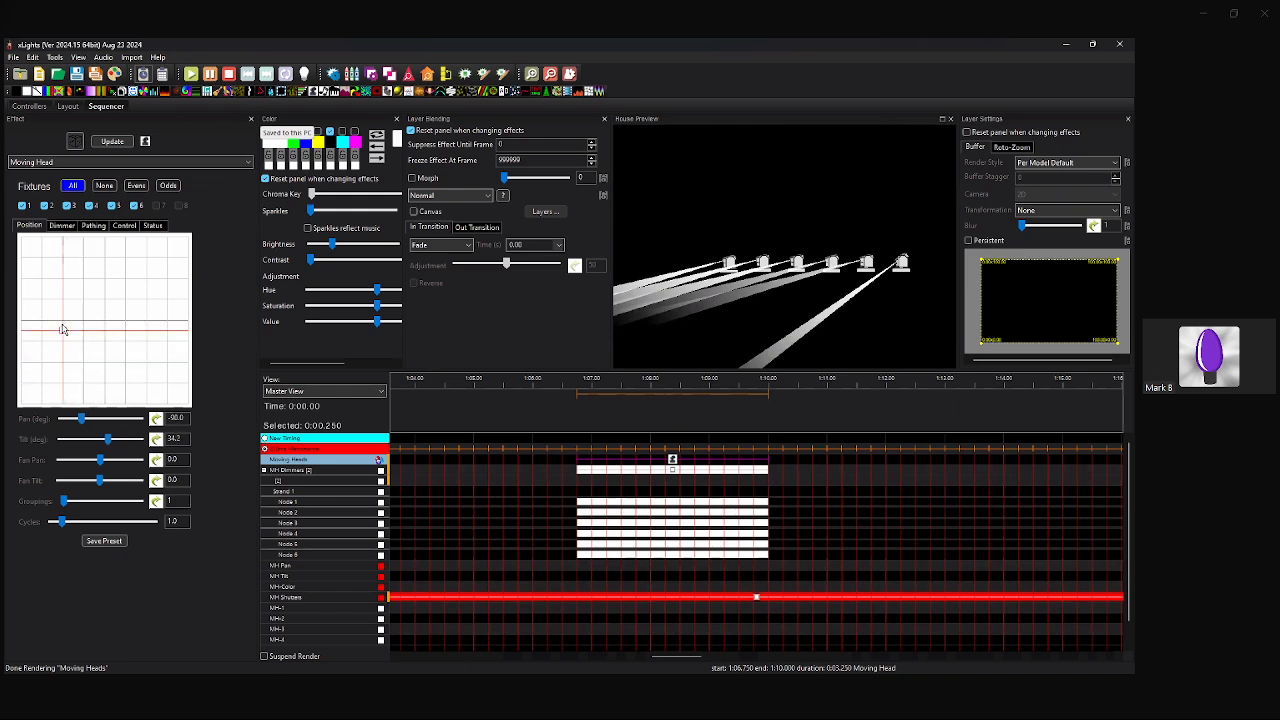
Set the minimum tilt motor limit of MH-6 to -90 degrees in the model layout and save it.
{"action": "left_click", "coordinate": [67, 106]}
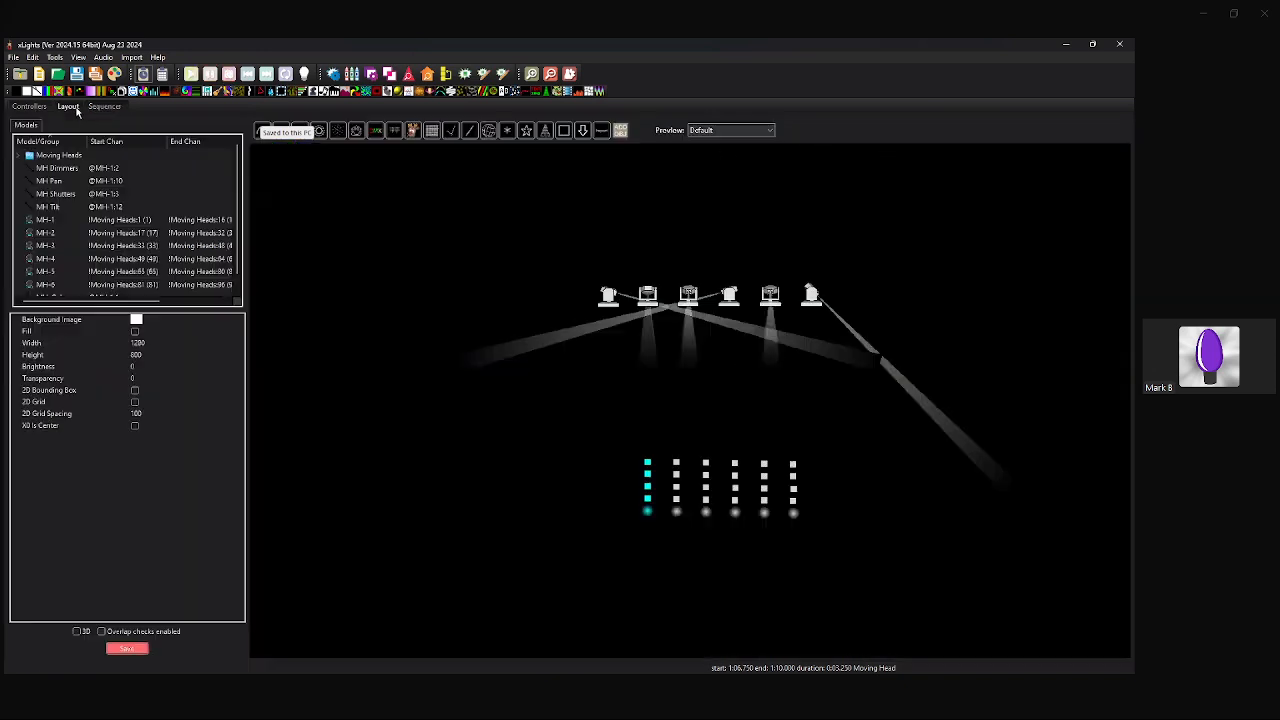
{"action": "left_click", "coordinate": [812, 299]}
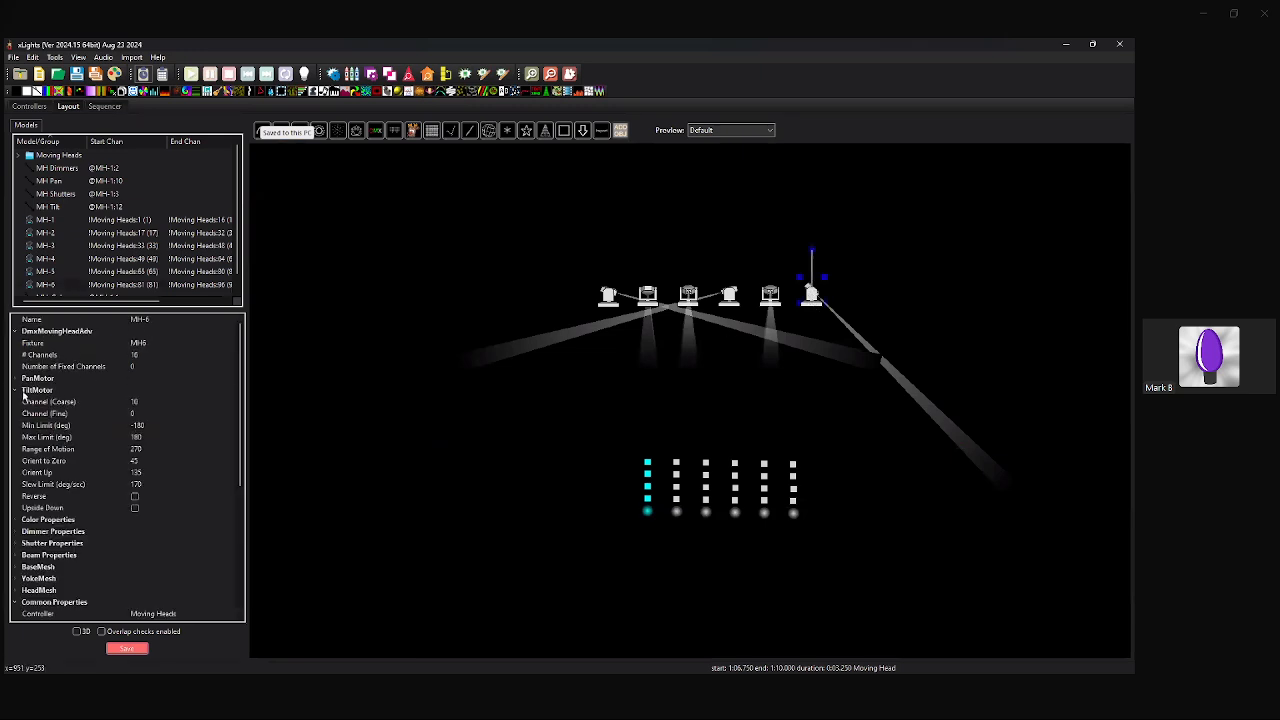
{"action": "scroll", "coordinate": [183, 431], "scroll_direction": "down", "scroll_amount": 1}
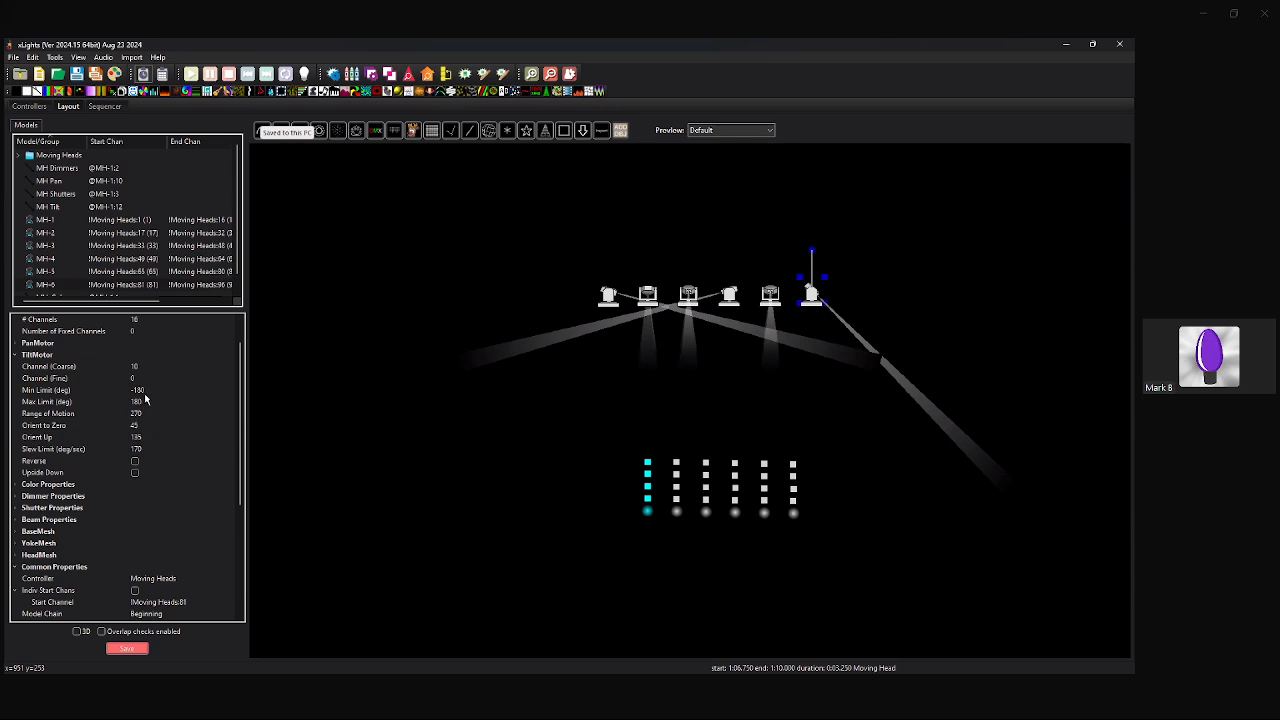
{"action": "left_click", "coordinate": [145, 390]}
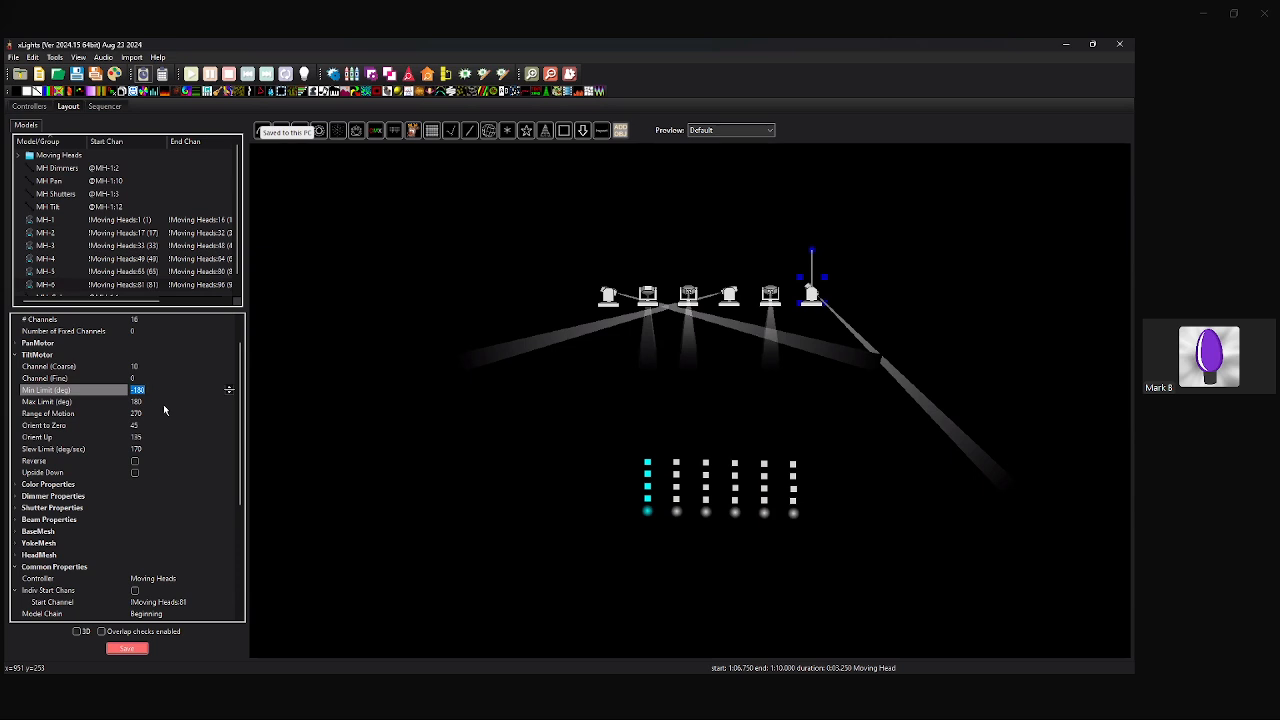
{"action": "type", "text": "-90"}
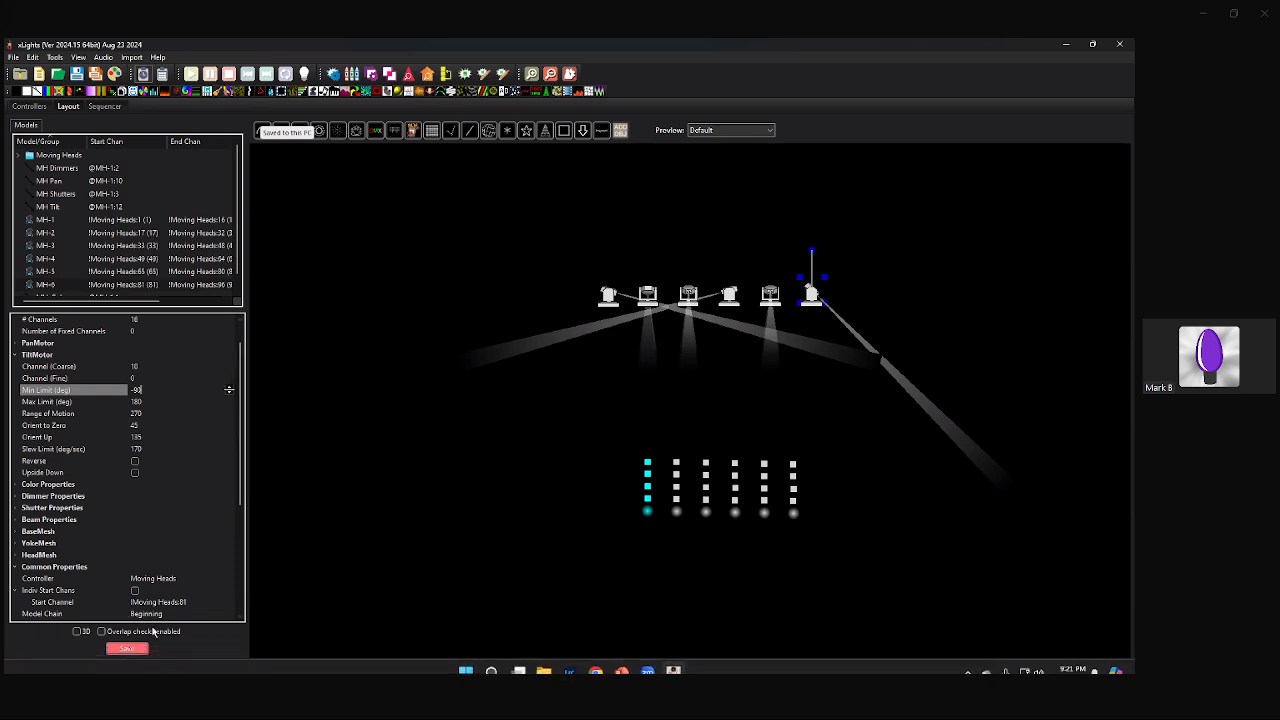
{"action": "left_click", "coordinate": [128, 648]}
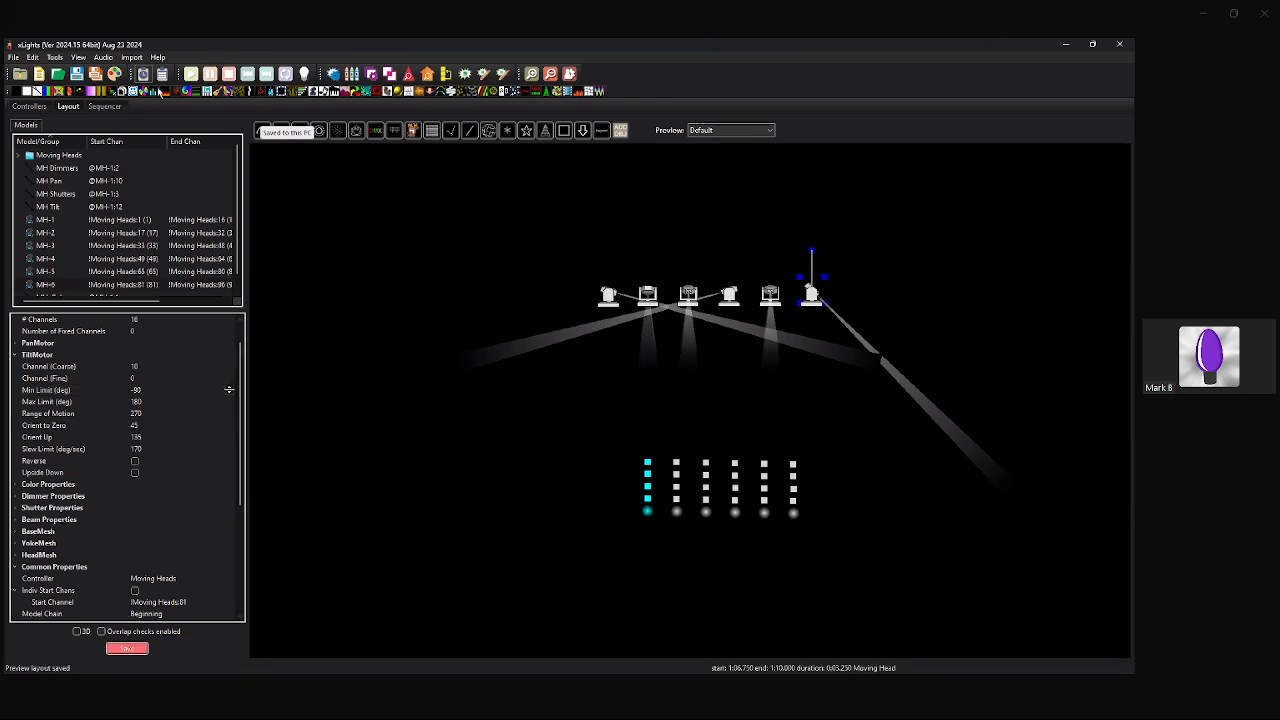
Test the tilt range of all fixtures in the Moving Head effect at 1:06.75, sweeping them to tilt 126.8 and to tilt -135.
{"action": "left_click", "coordinate": [105, 106]}
{"action": "left_click", "coordinate": [672, 460]}
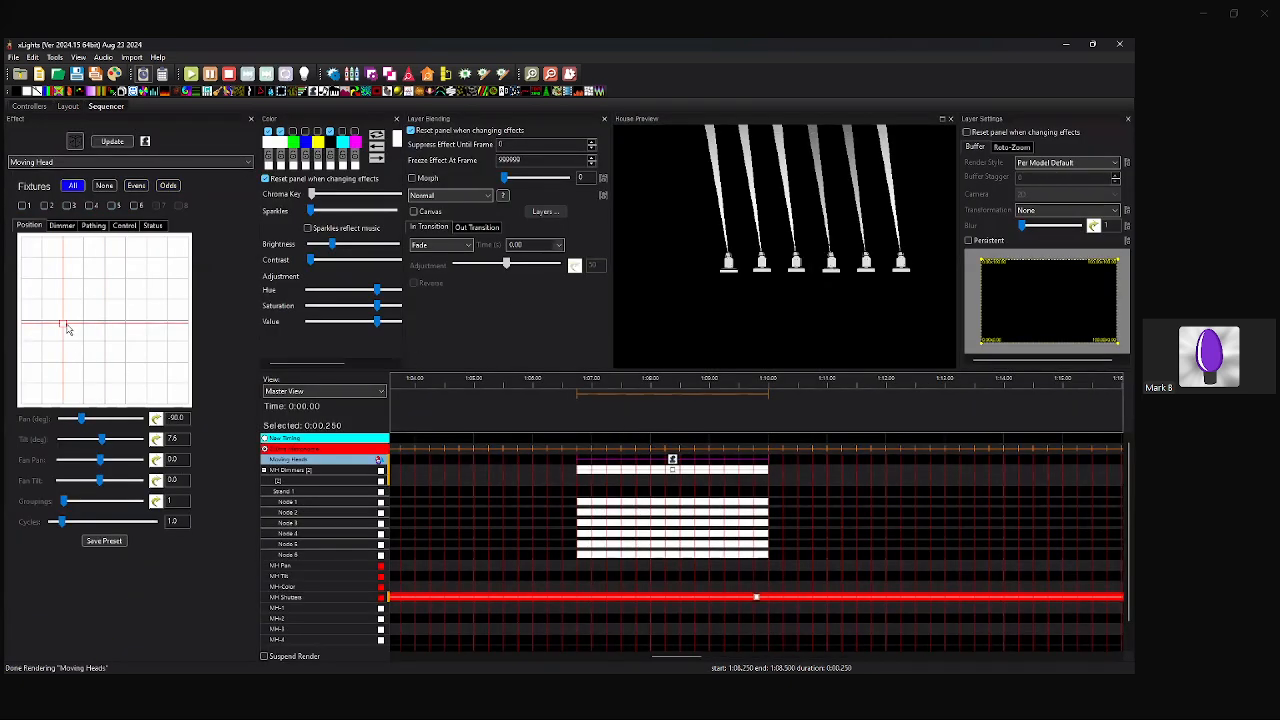
{"action": "left_click_drag", "start_coordinate": [64, 332], "coordinate": [67, 344]}
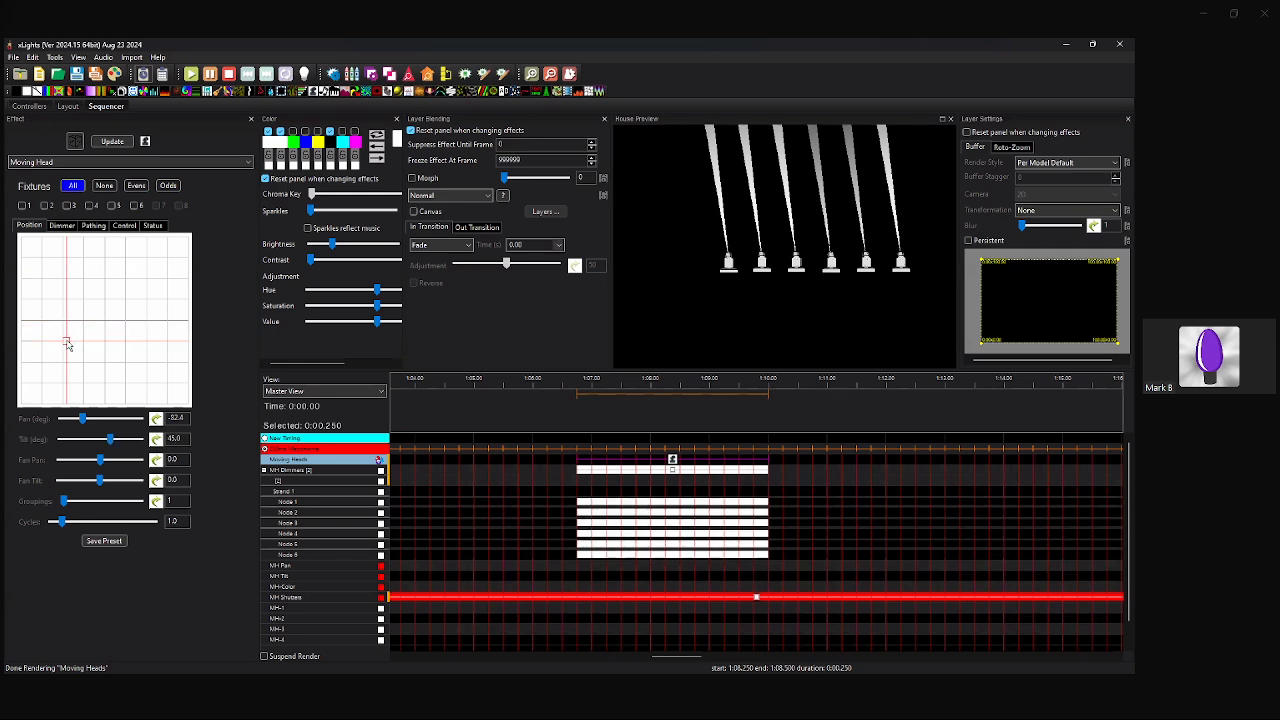
{"action": "left_click", "coordinate": [73, 185]}
{"action": "left_click_drag", "start_coordinate": [64, 330], "coordinate": [62, 379]}
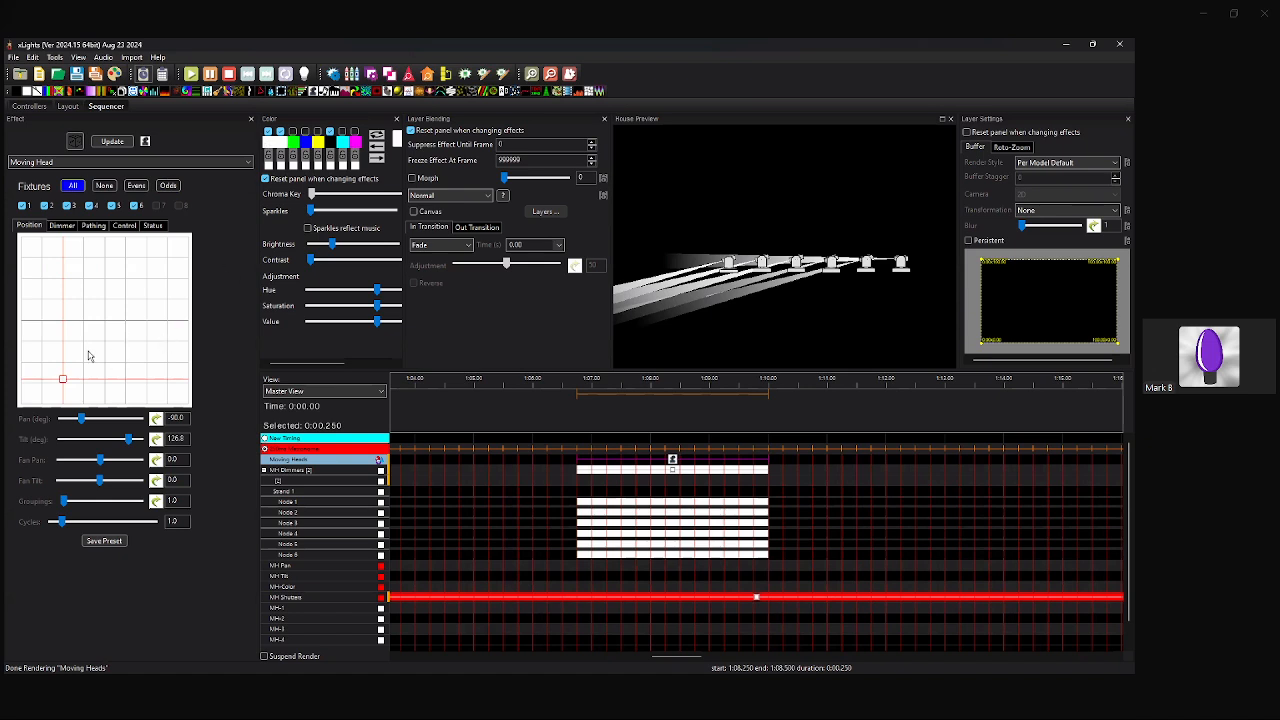
{"action": "left_click_drag", "start_coordinate": [67, 352], "coordinate": [70, 259]}
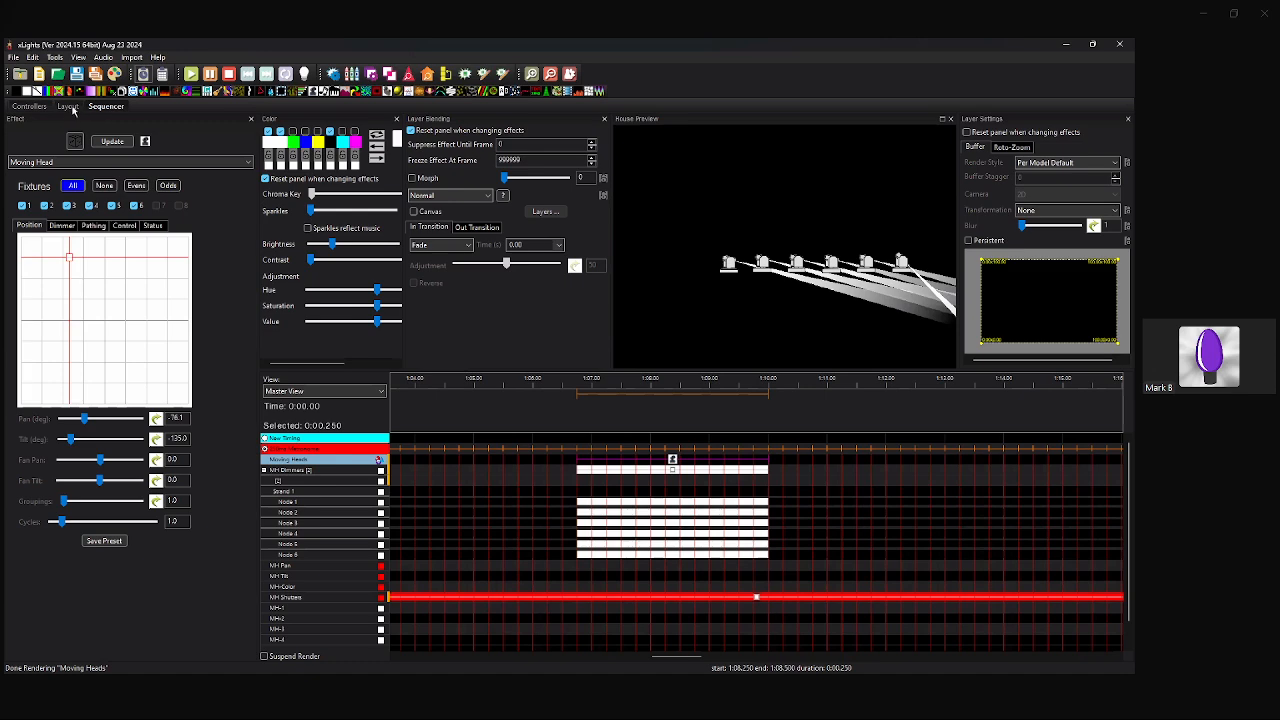
Set the tilt motor limits of MH-6 to a minimum of -105 and a maximum of 105 degrees, and save the layout.
{"action": "left_click", "coordinate": [30, 106]}
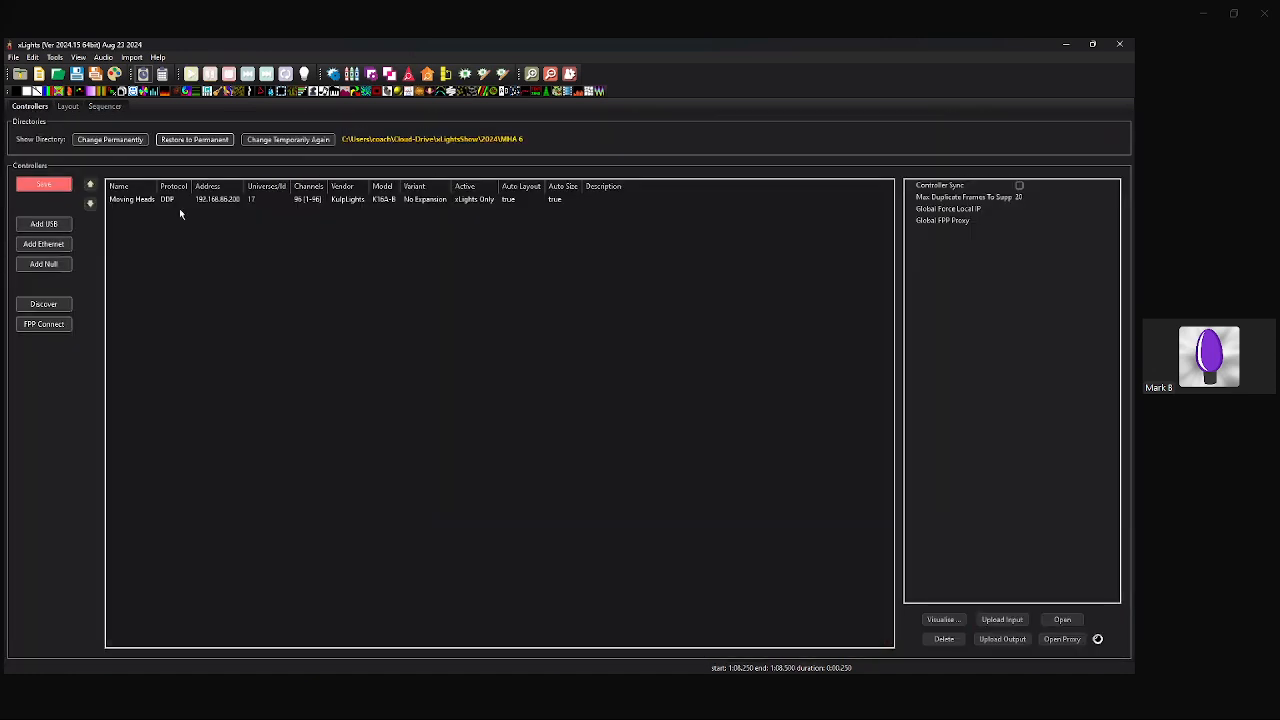
{"action": "left_click", "coordinate": [70, 106]}
{"action": "left_click", "coordinate": [813, 298]}
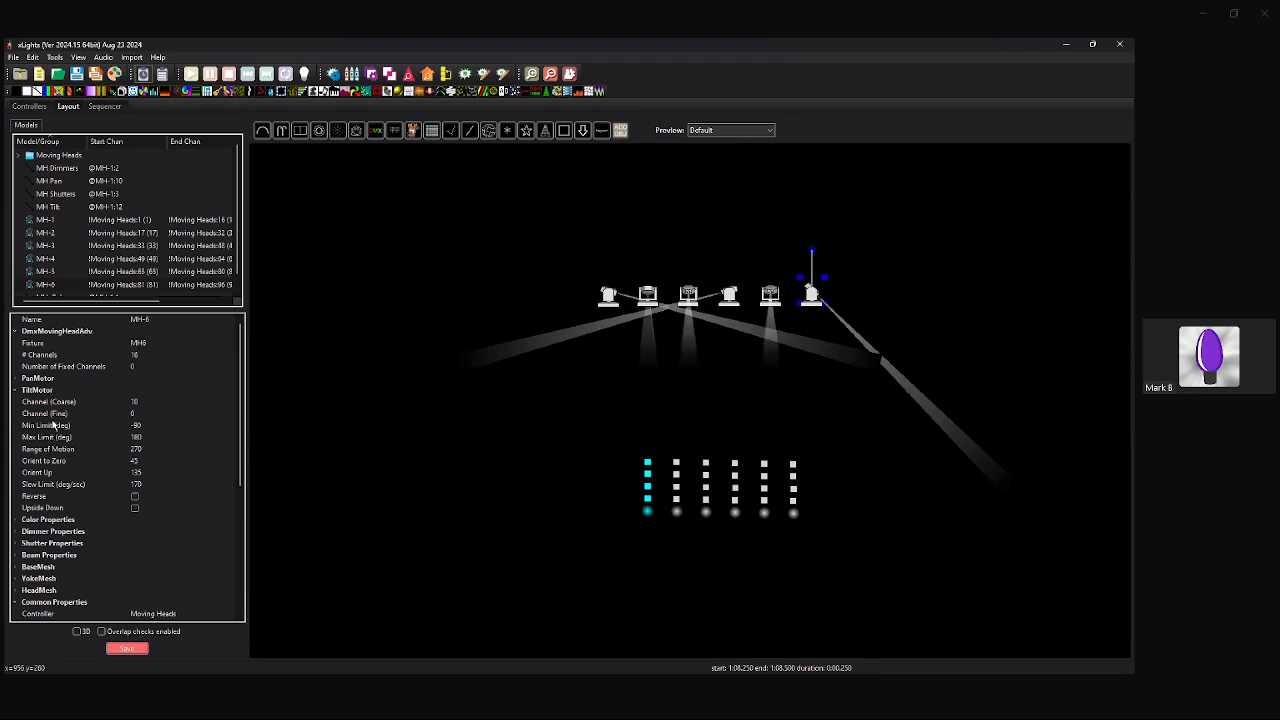
{"action": "left_click", "coordinate": [139, 426]}
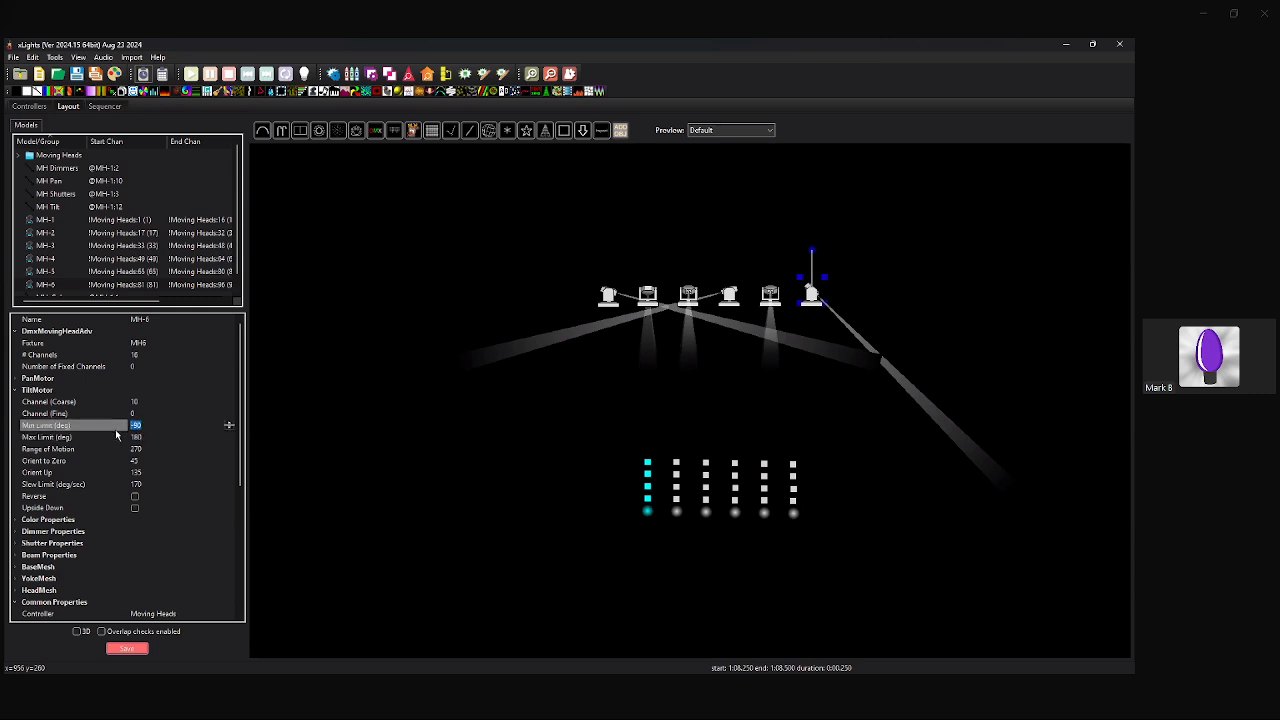
{"action": "type", "text": "-"}
{"action": "left_click", "coordinate": [145, 437]}
{"action": "type", "text": "105"}
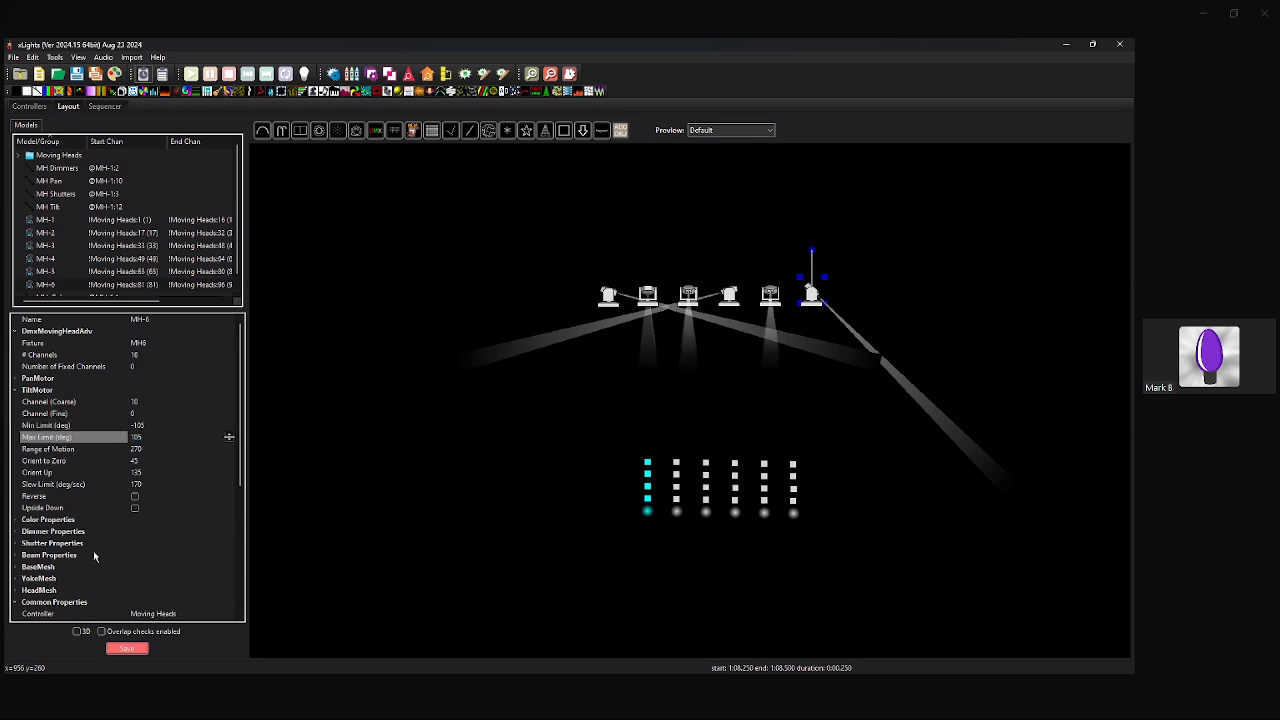
{"action": "left_click", "coordinate": [127, 648]}
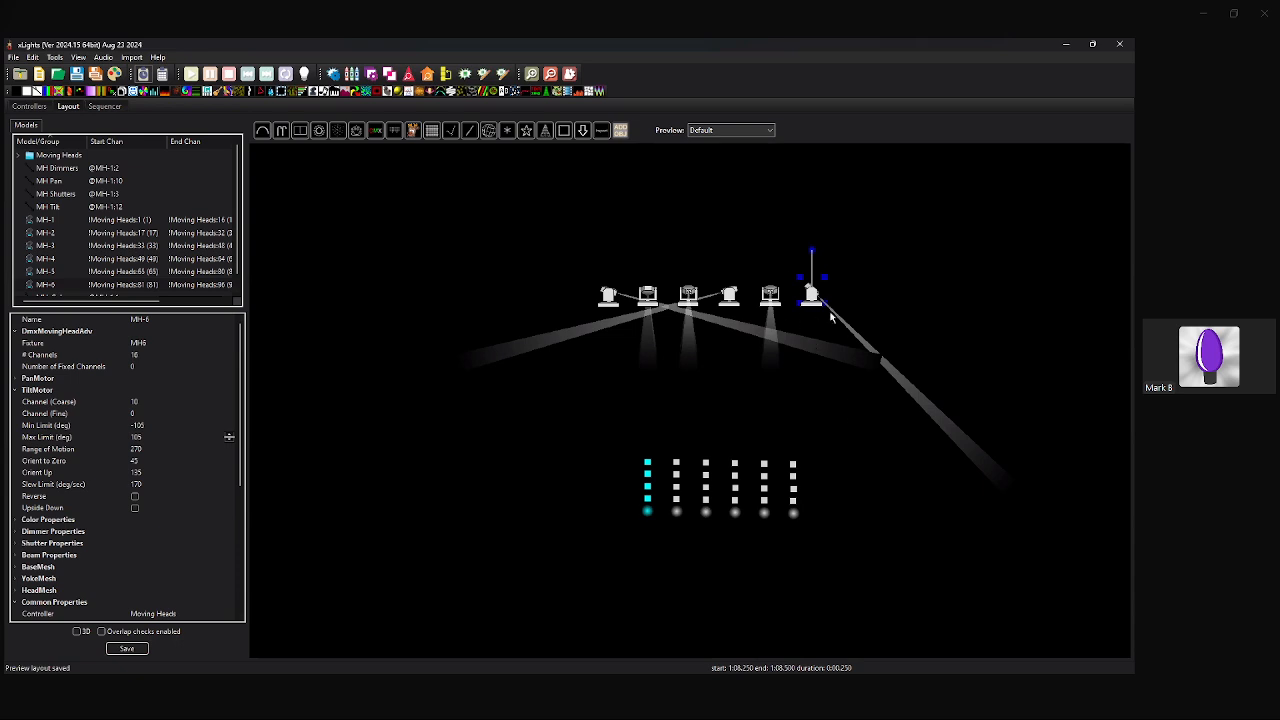
Aim all fixtures of the Moving Head effect at 1:06.75 at pan 0 and about tilt 77 in the sequence.
{"action": "left_click", "coordinate": [104, 106]}
{"action": "left_click", "coordinate": [73, 186]}
{"action": "left_click", "coordinate": [109, 315]}
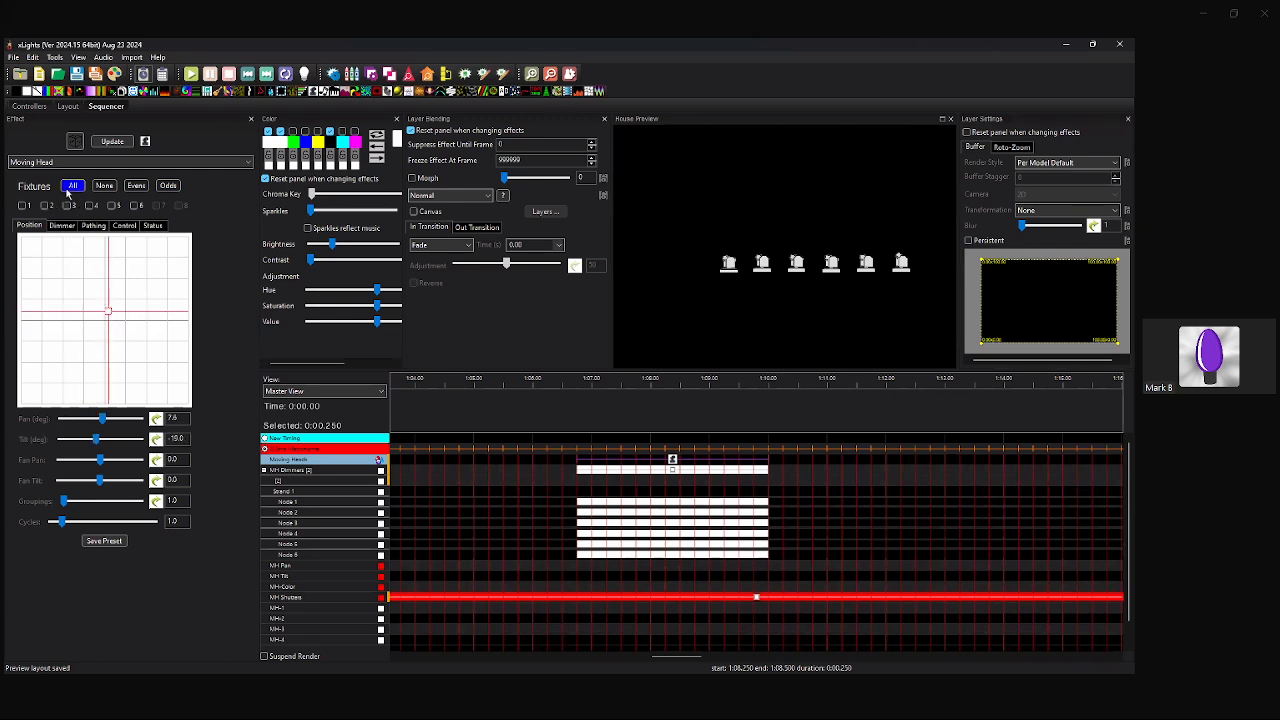
{"action": "left_click", "coordinate": [124, 344]}
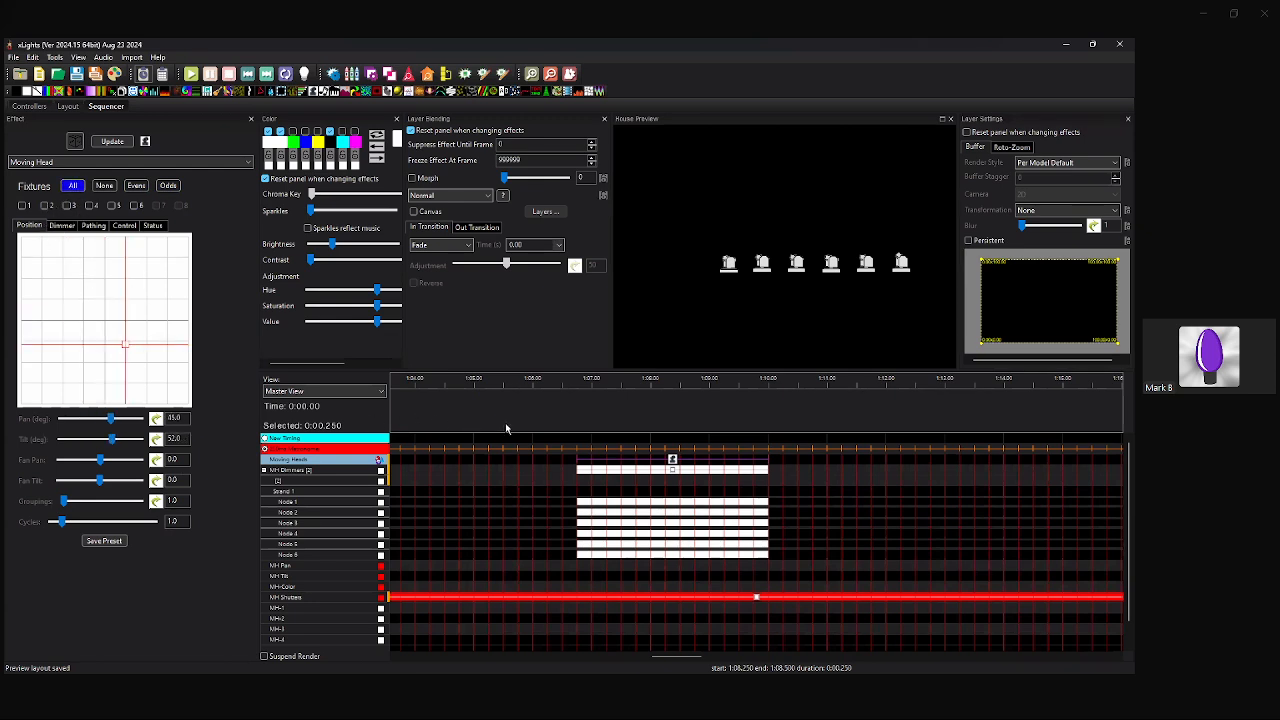
{"action": "left_click", "coordinate": [672, 470]}
{"action": "left_click", "coordinate": [672, 460]}
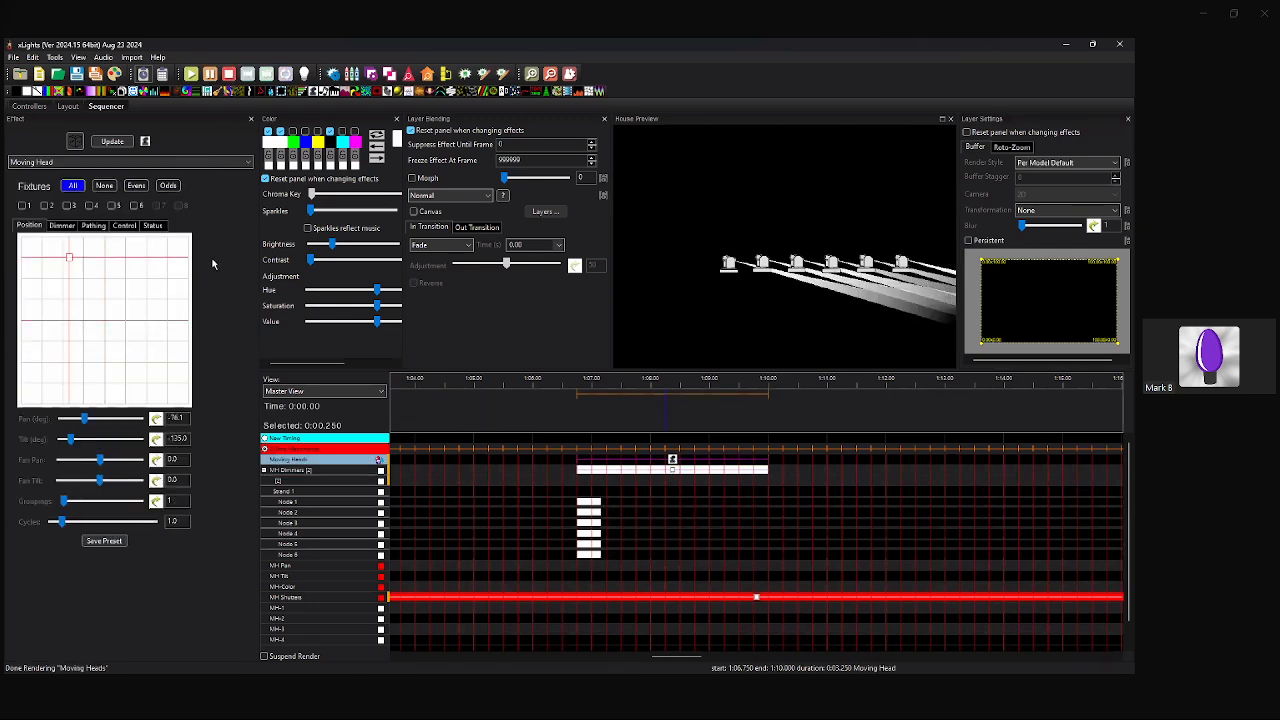
{"action": "left_click", "coordinate": [72, 185]}
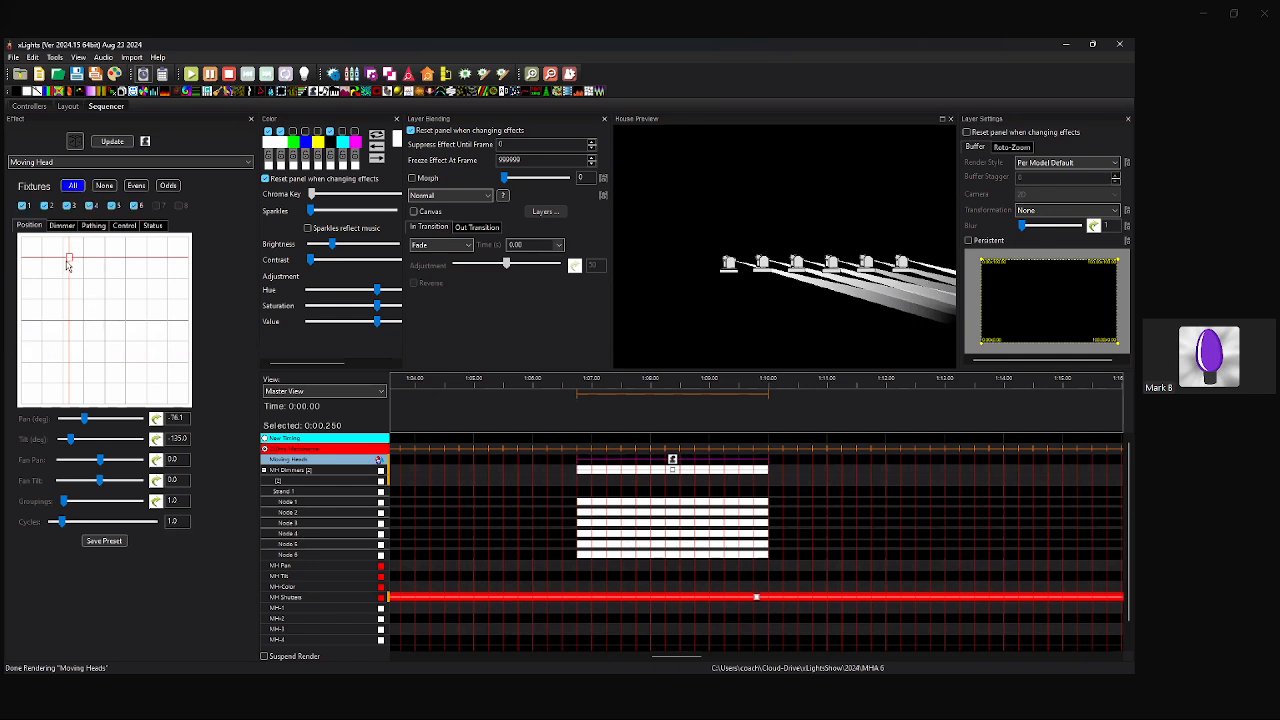
{"action": "left_click_drag", "start_coordinate": [69, 274], "coordinate": [108, 358]}
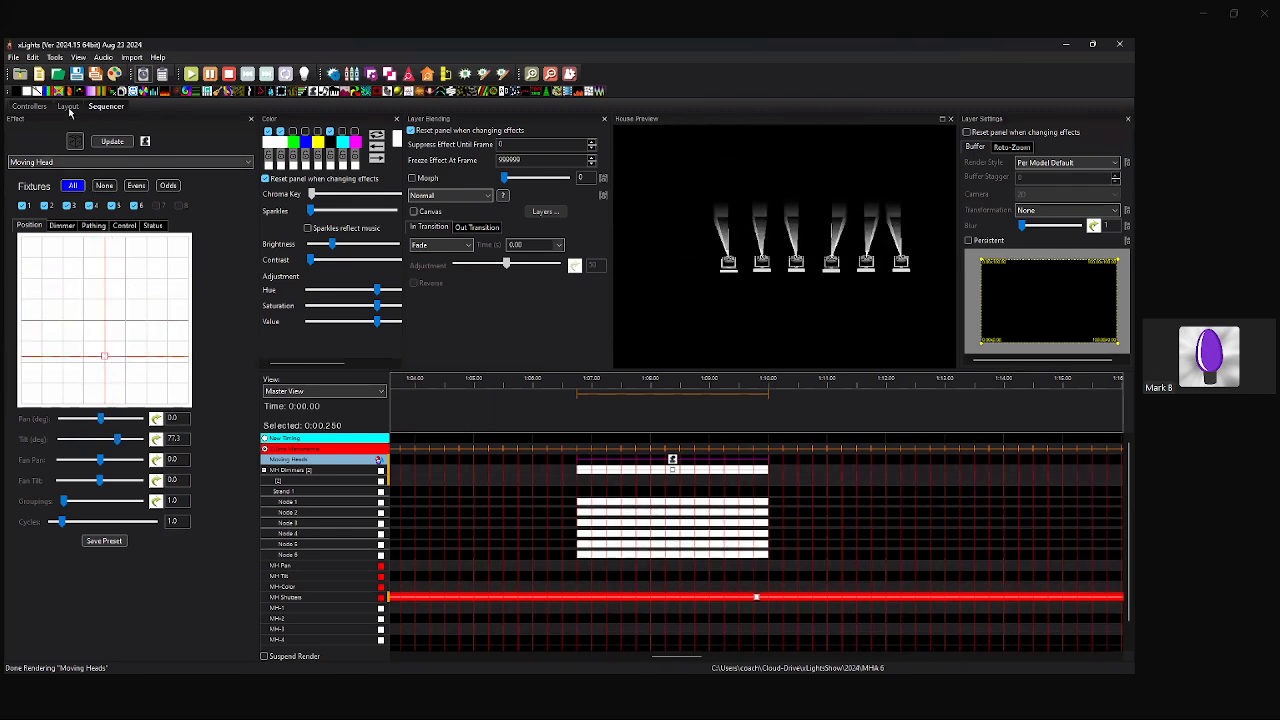
Set the pan motor limits of MH-1 to a minimum of -90 and a maximum of 90 degrees, and save the layout.
{"action": "left_click", "coordinate": [31, 107]}
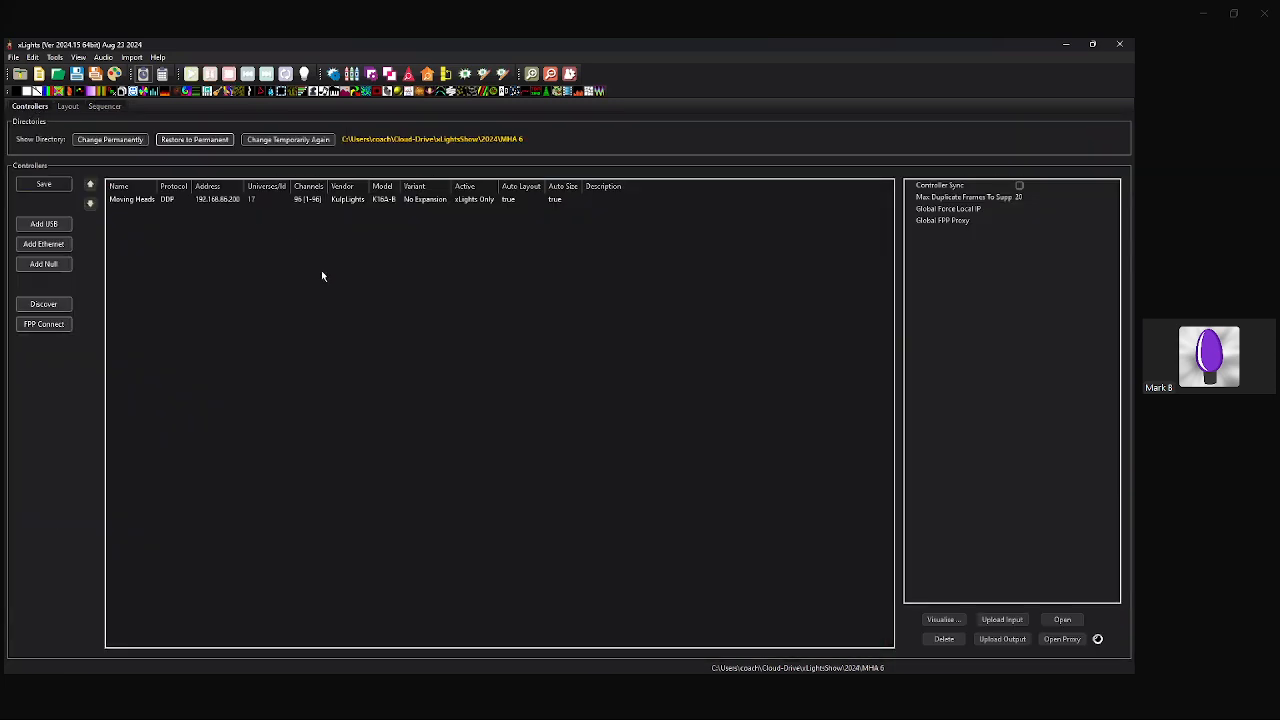
{"action": "left_click", "coordinate": [72, 107]}
{"action": "left_click", "coordinate": [606, 298]}
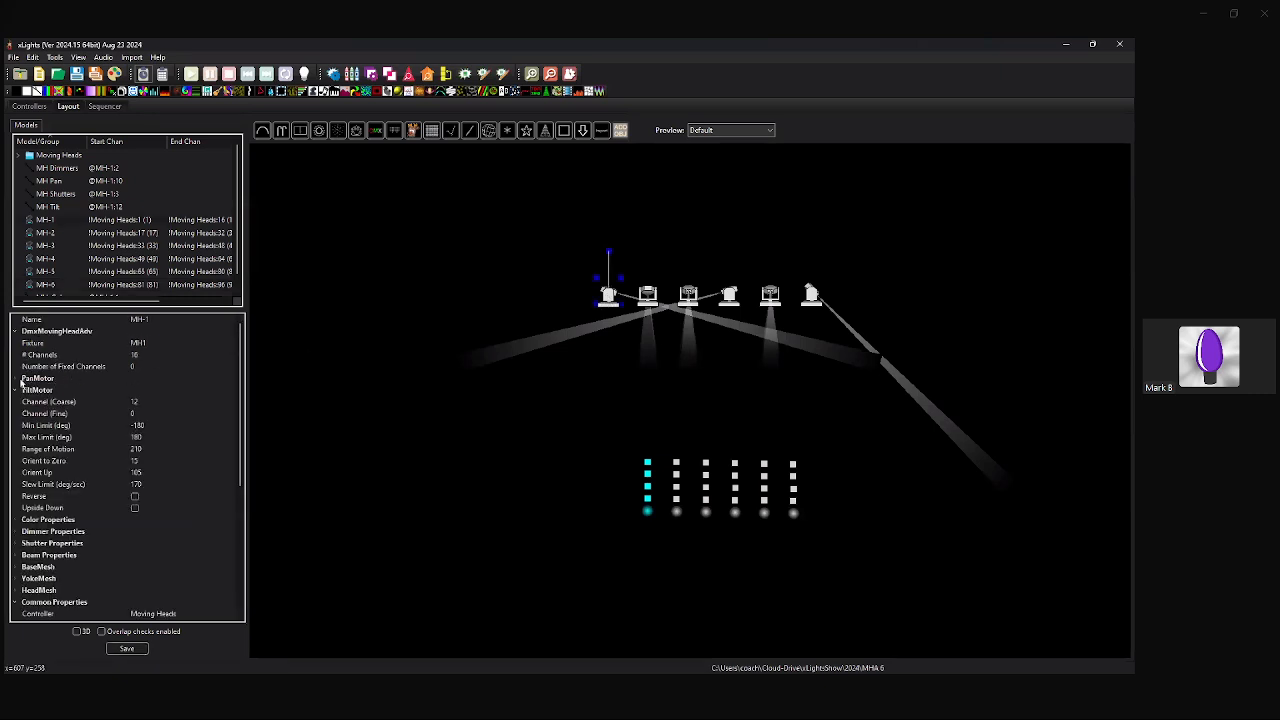
{"action": "double_click", "coordinate": [50, 378]}
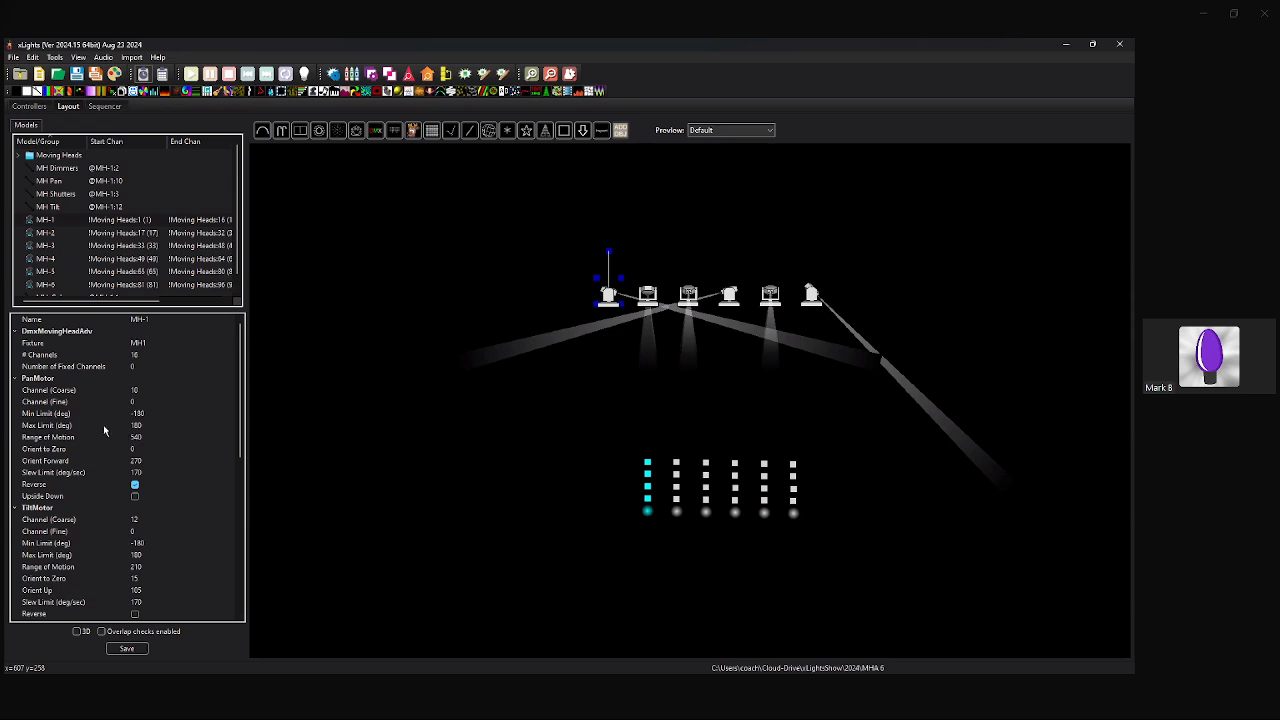
{"action": "left_click", "coordinate": [139, 414]}
{"action": "type", "text": "-9"}
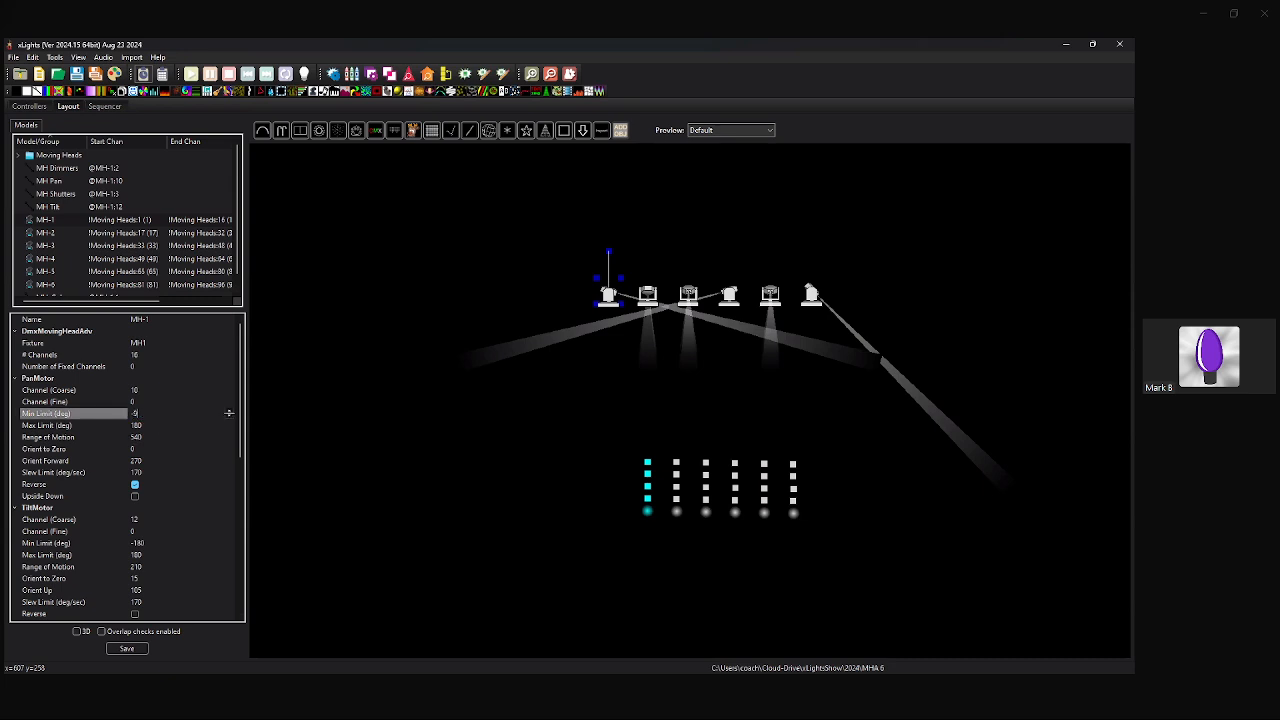
{"action": "type", "text": "0"}
{"action": "left_click", "coordinate": [145, 426]}
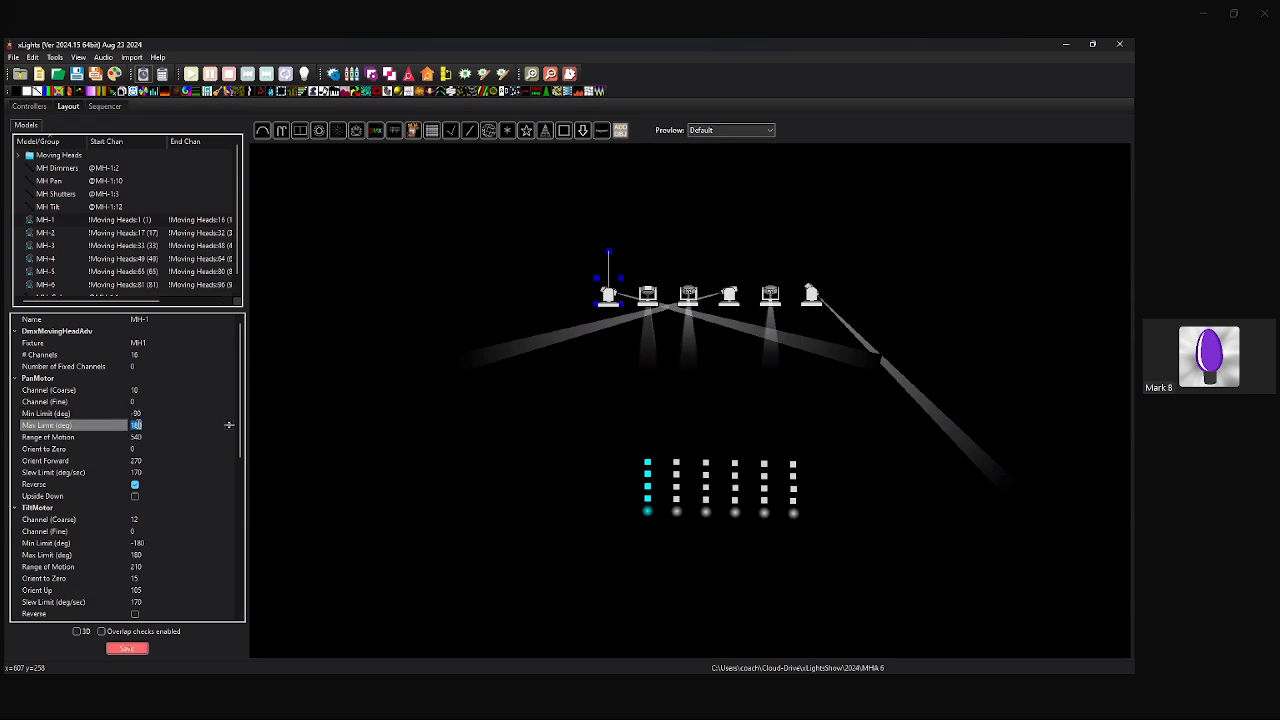
{"action": "type", "text": "90"}
{"action": "left_click", "coordinate": [140, 649]}
{"action": "left_click", "coordinate": [135, 651]}
Aim all fixtures of the Moving Head effect near 1:06.8 in the sequence at pan 0 and about tilt 63.
{"action": "left_click", "coordinate": [105, 107]}
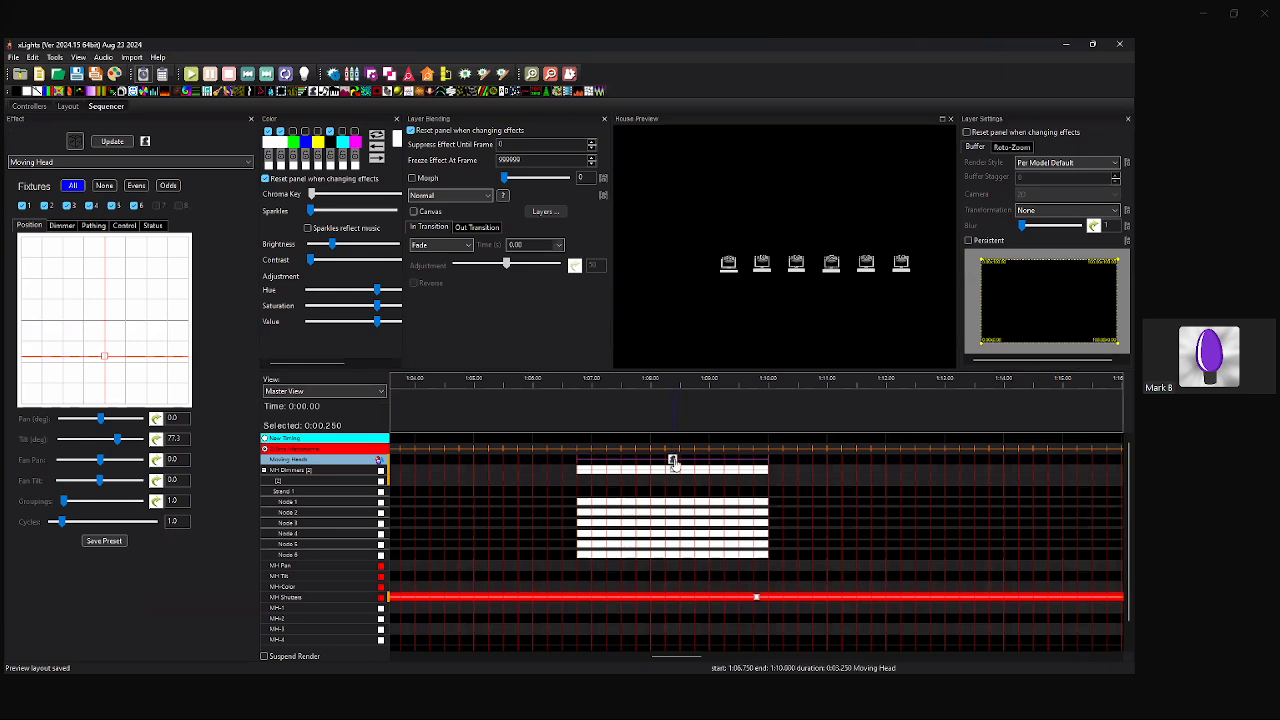
{"action": "left_click", "coordinate": [676, 461]}
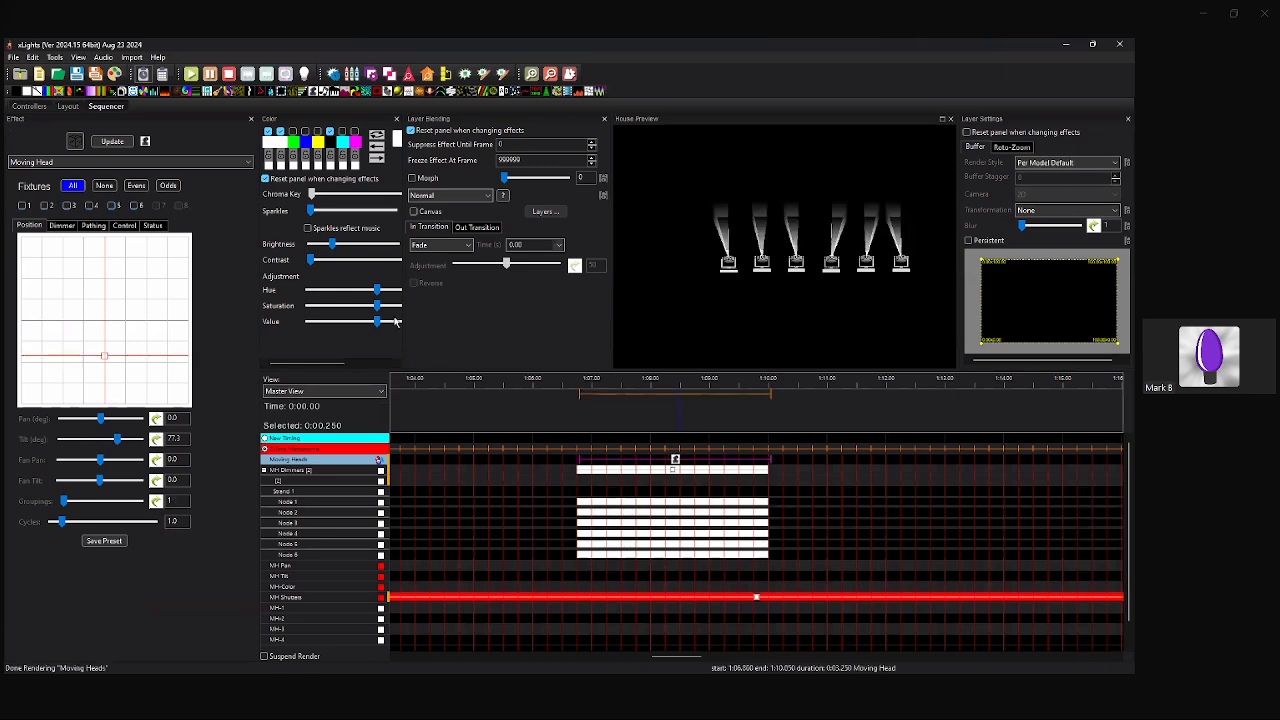
{"action": "left_click", "coordinate": [100, 360]}
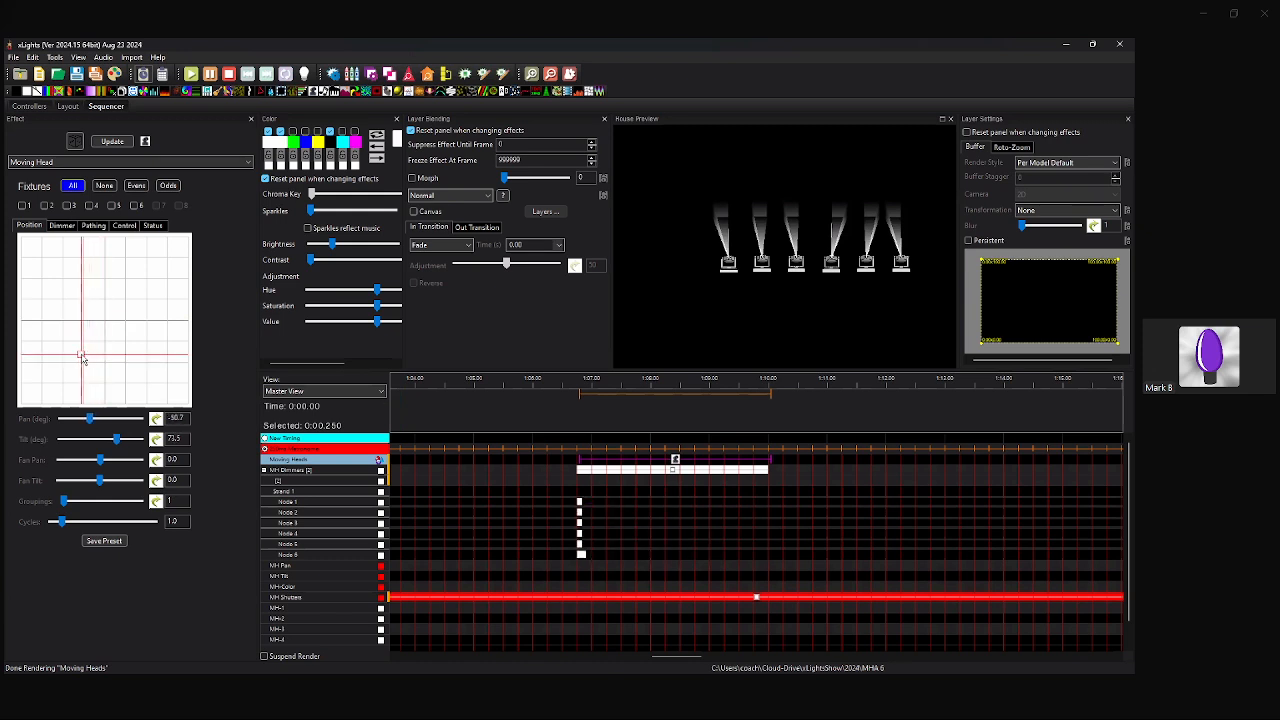
{"action": "left_click", "coordinate": [74, 186]}
{"action": "mouse_move", "coordinate": [105, 358]}
{"action": "left_mouse_down"}
{"action": "mouse_move", "coordinate": [22, 365]}
{"action": "mouse_move", "coordinate": [193, 365]}
{"action": "mouse_move", "coordinate": [104, 353]}
{"action": "left_mouse_up"}
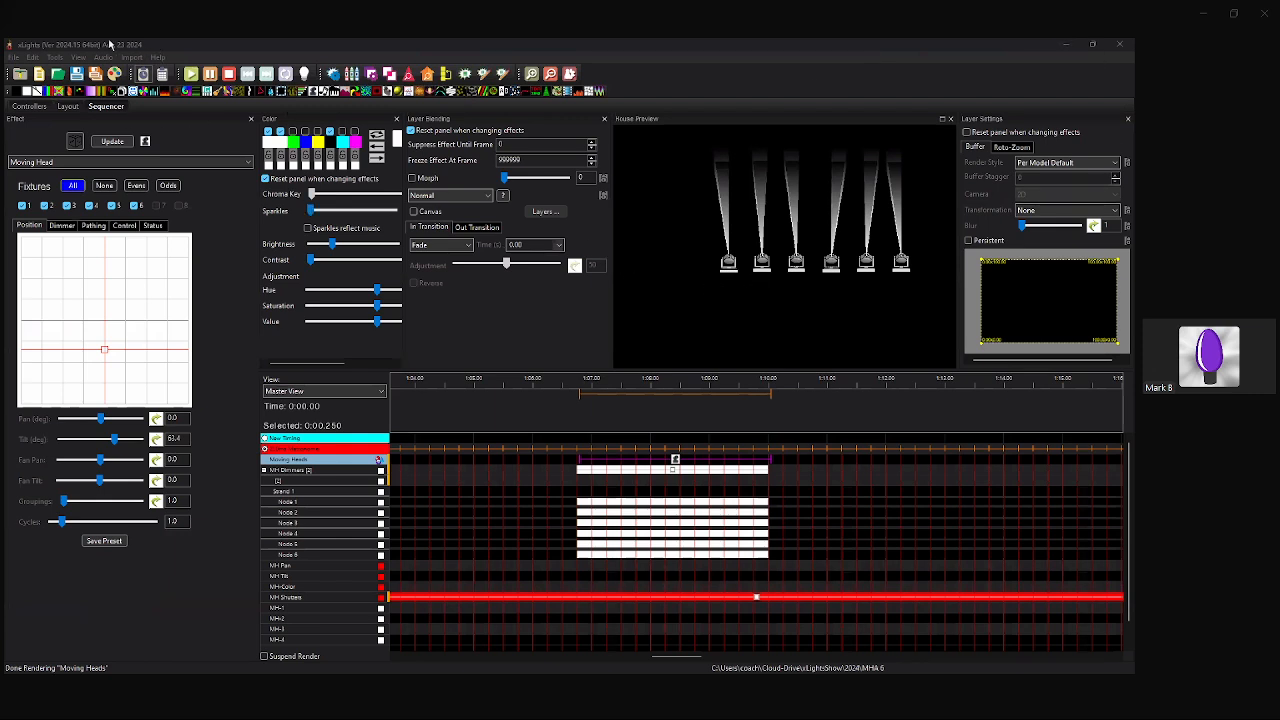
{"action": "left_click", "coordinate": [13, 57]}
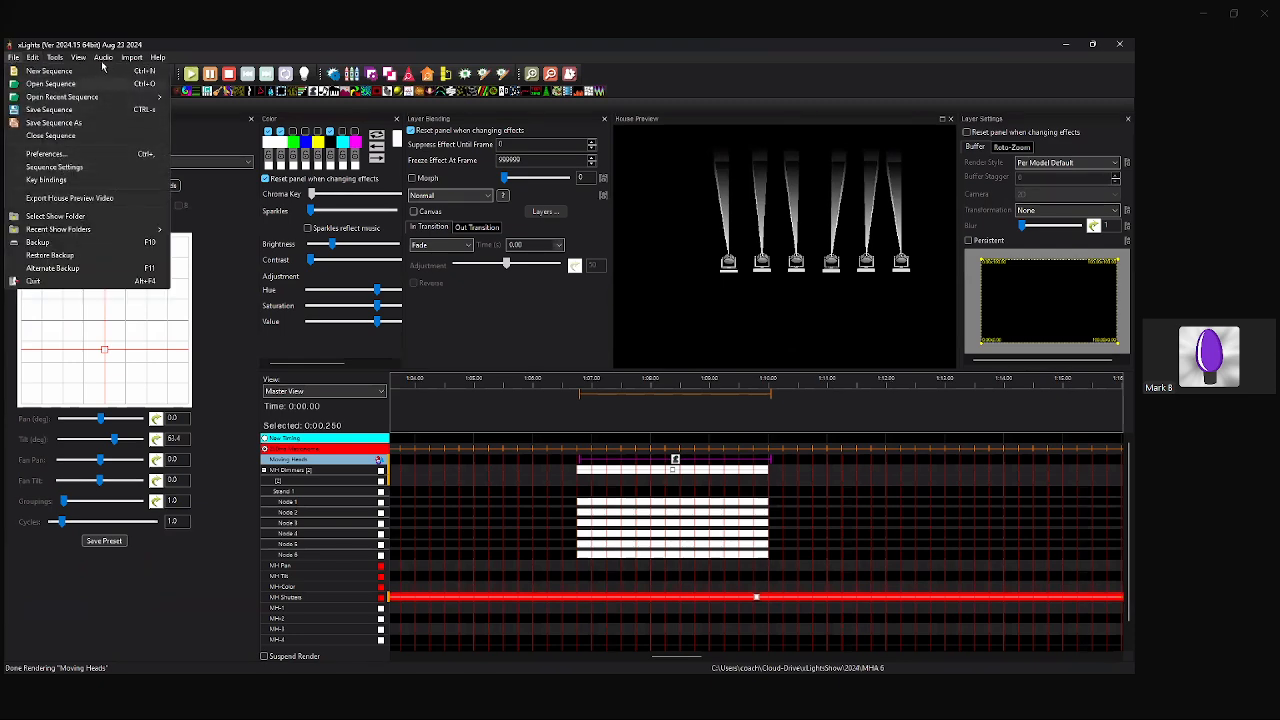
{"action": "left_click", "coordinate": [161, 76]}
{"action": "left_click", "coordinate": [57, 58]}
{"action": "left_click", "coordinate": [184, 160]}
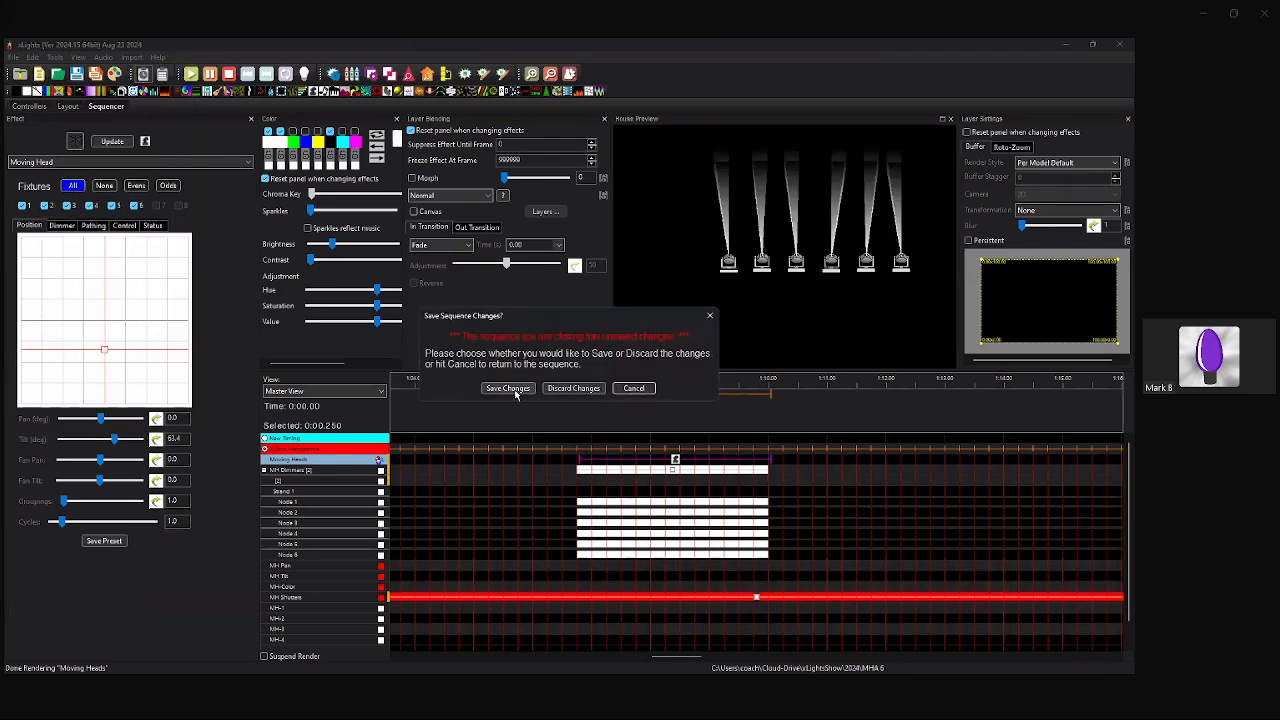
{"action": "left_click", "coordinate": [573, 388]}
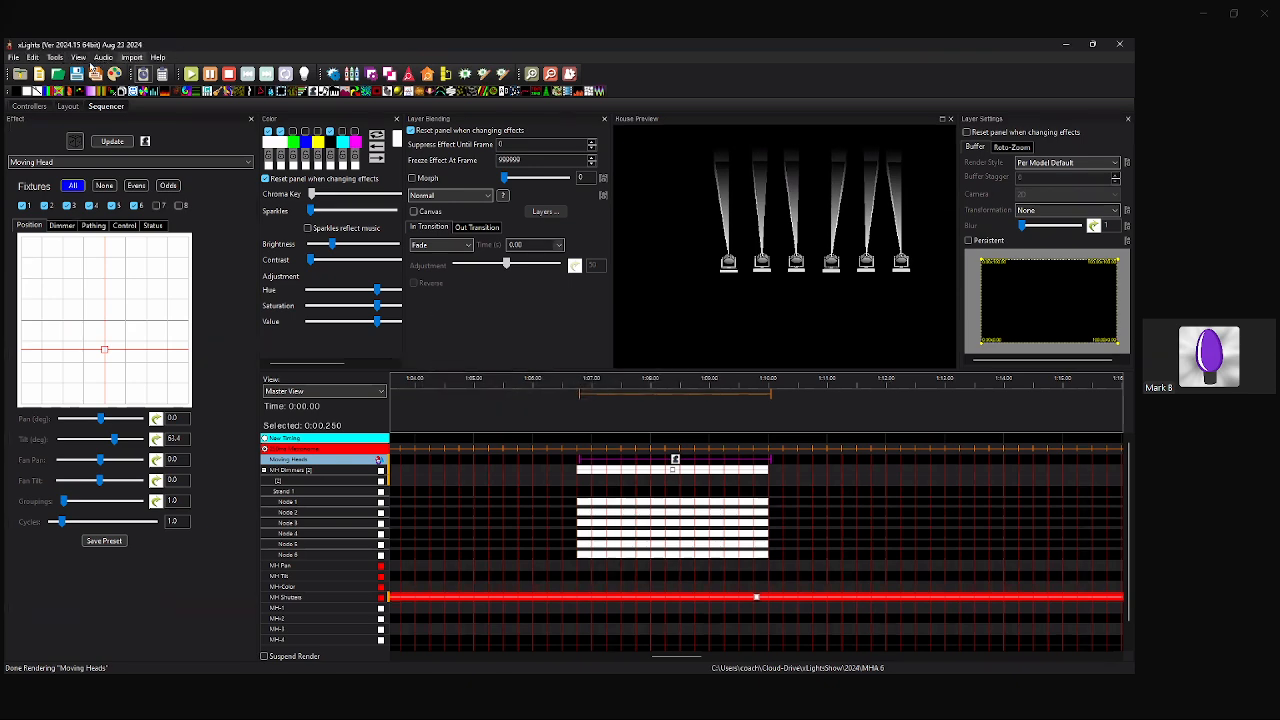
{"action": "left_click", "coordinate": [55, 57]}
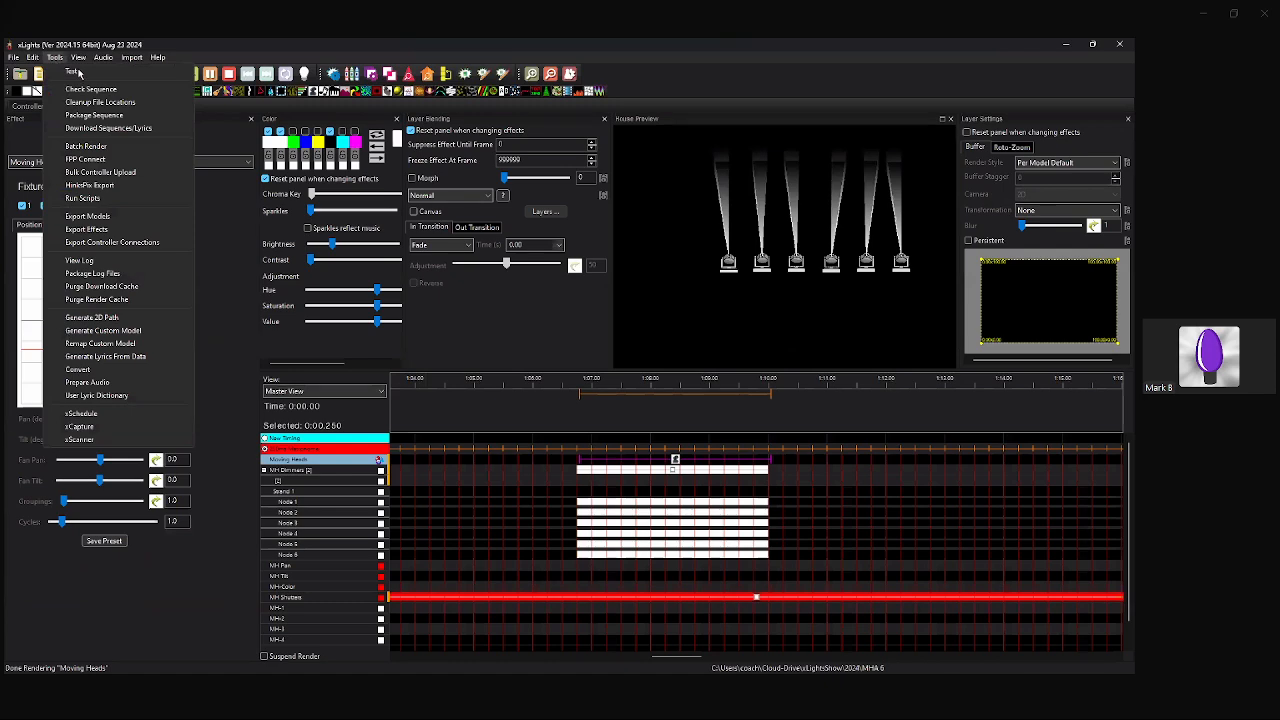
{"action": "left_click", "coordinate": [102, 117]}
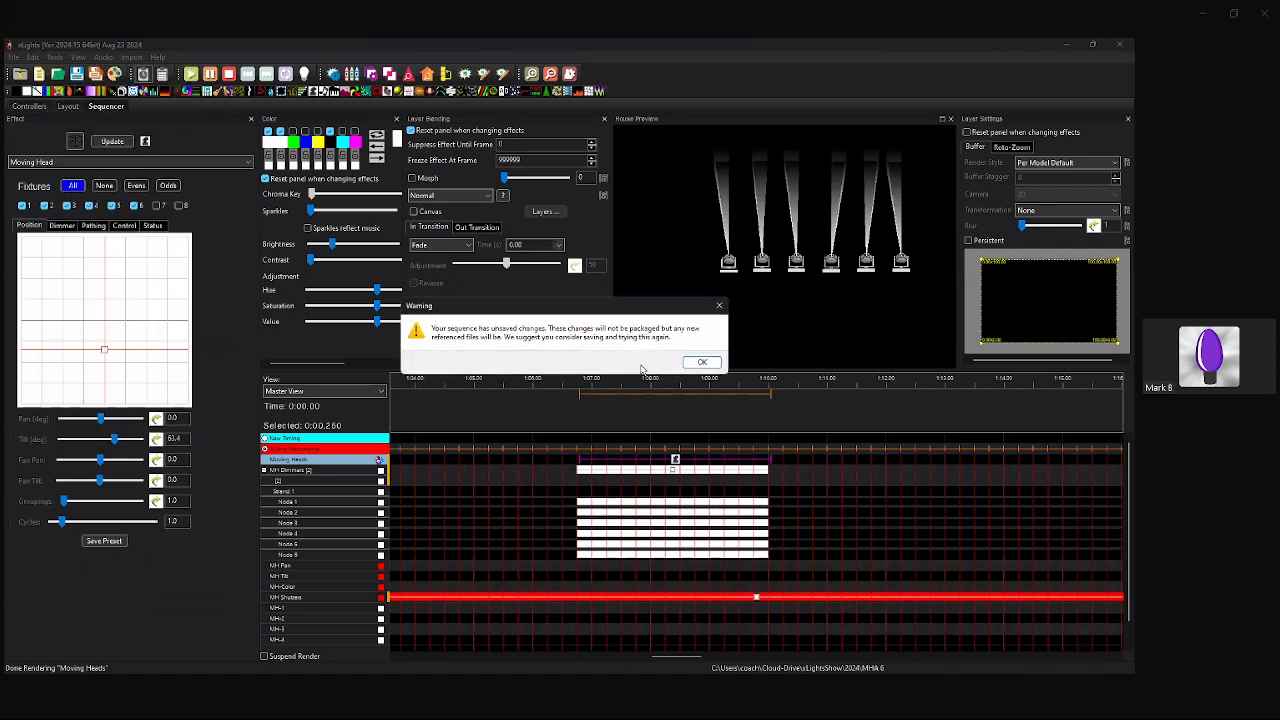
{"action": "left_click", "coordinate": [704, 362]}
{"action": "left_click", "coordinate": [950, 566]}
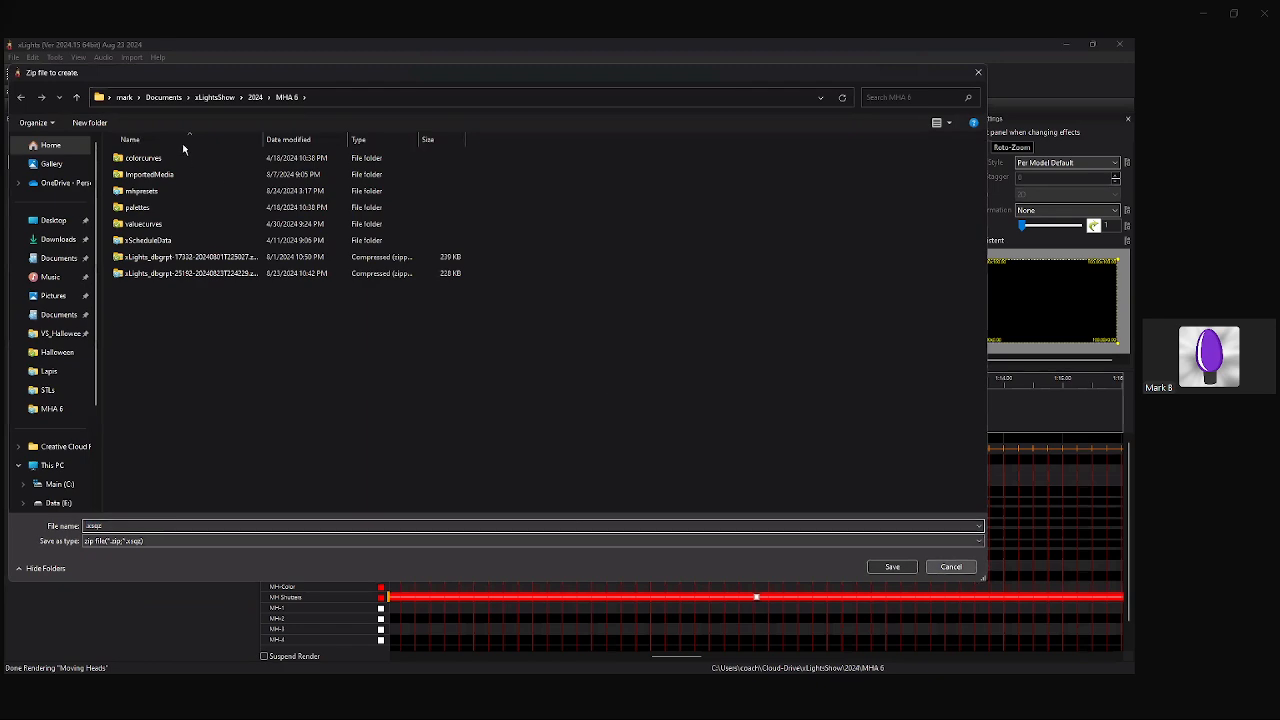
Save the sequence under the name "xlights gems MHA" in the MHA 6 folder.
{"action": "left_click", "coordinate": [55, 80]}
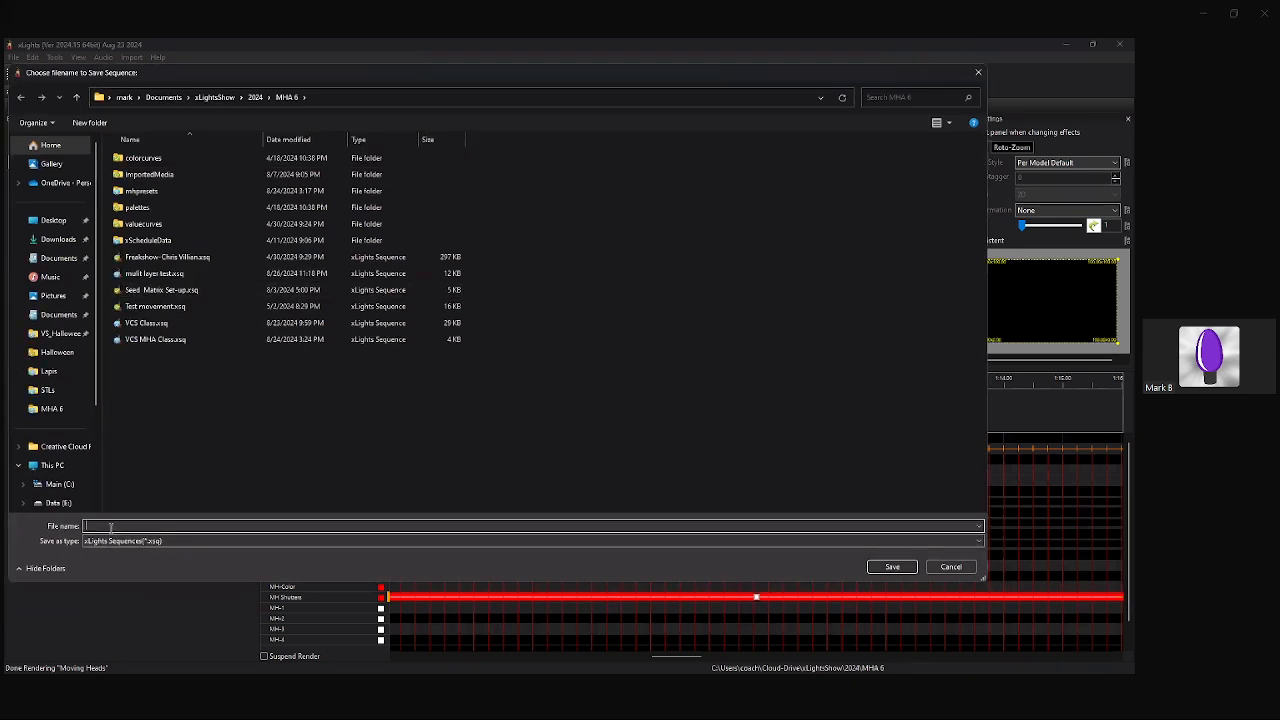
{"action": "type", "text": "xlights gems MHA\\"}
{"action": "key", "text": "Return"}
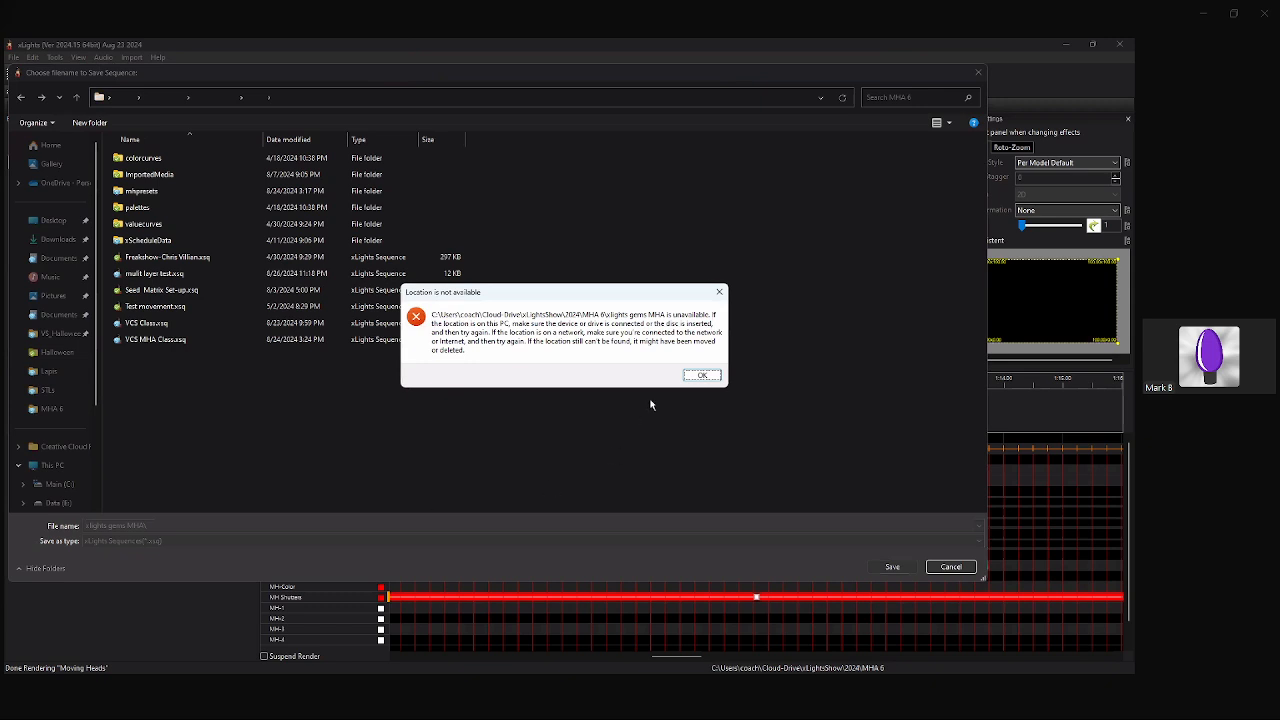
{"action": "left_click", "coordinate": [702, 377]}
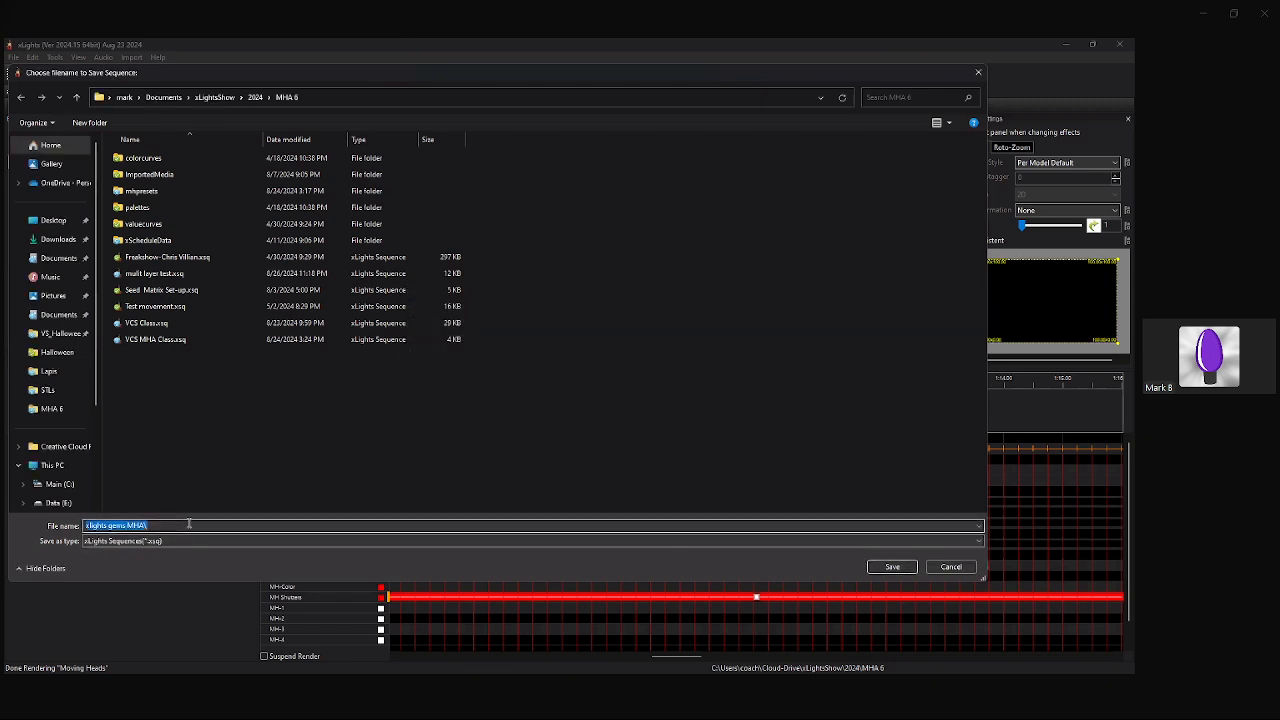
{"action": "left_click", "coordinate": [189, 523]}
{"action": "left_click", "coordinate": [893, 567]}
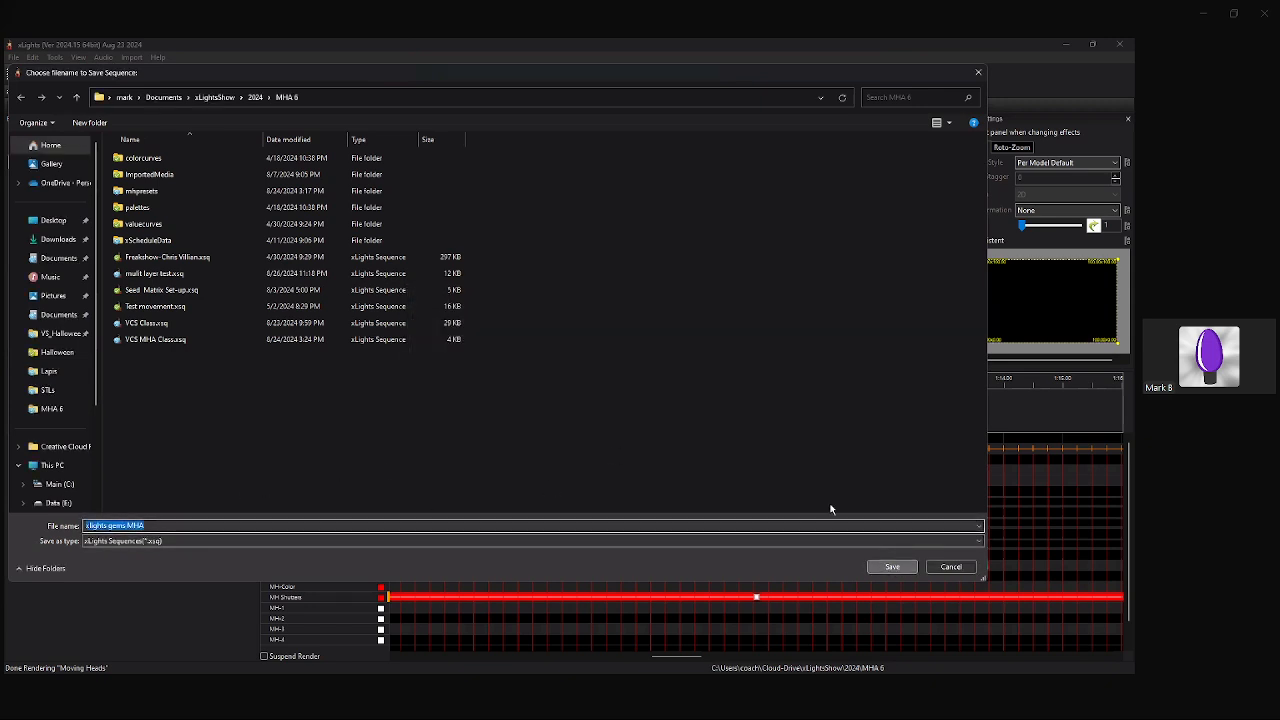
Package the saved sequence as "xlights gems MHA.xsqz" in the MHA 6 folder.
{"action": "left_click", "coordinate": [55, 57]}
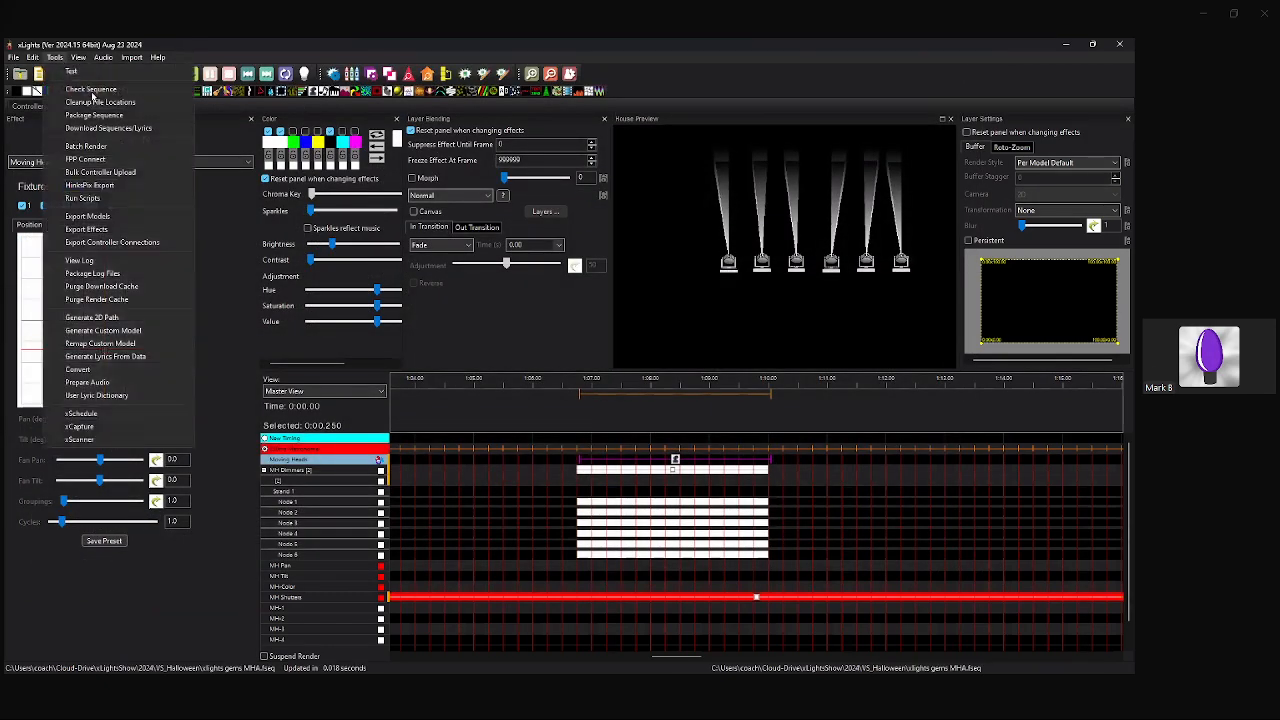
{"action": "left_click", "coordinate": [108, 116]}
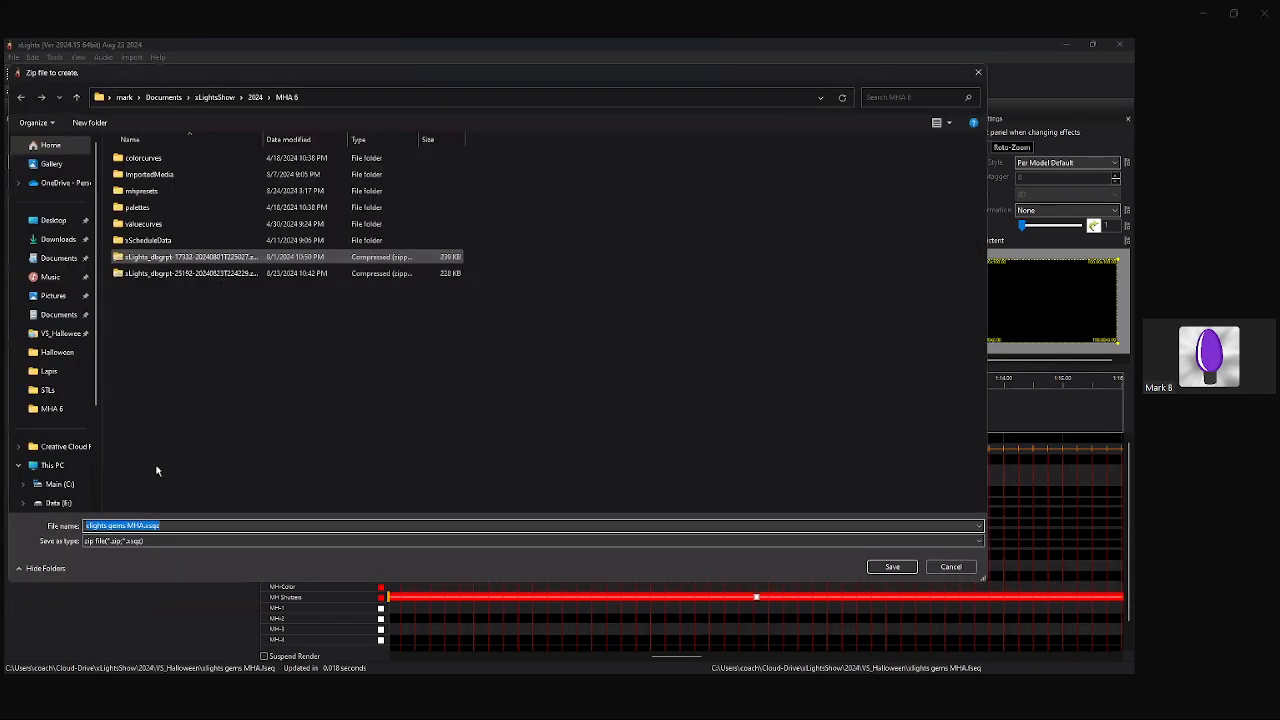
{"action": "left_click", "coordinate": [895, 567]}
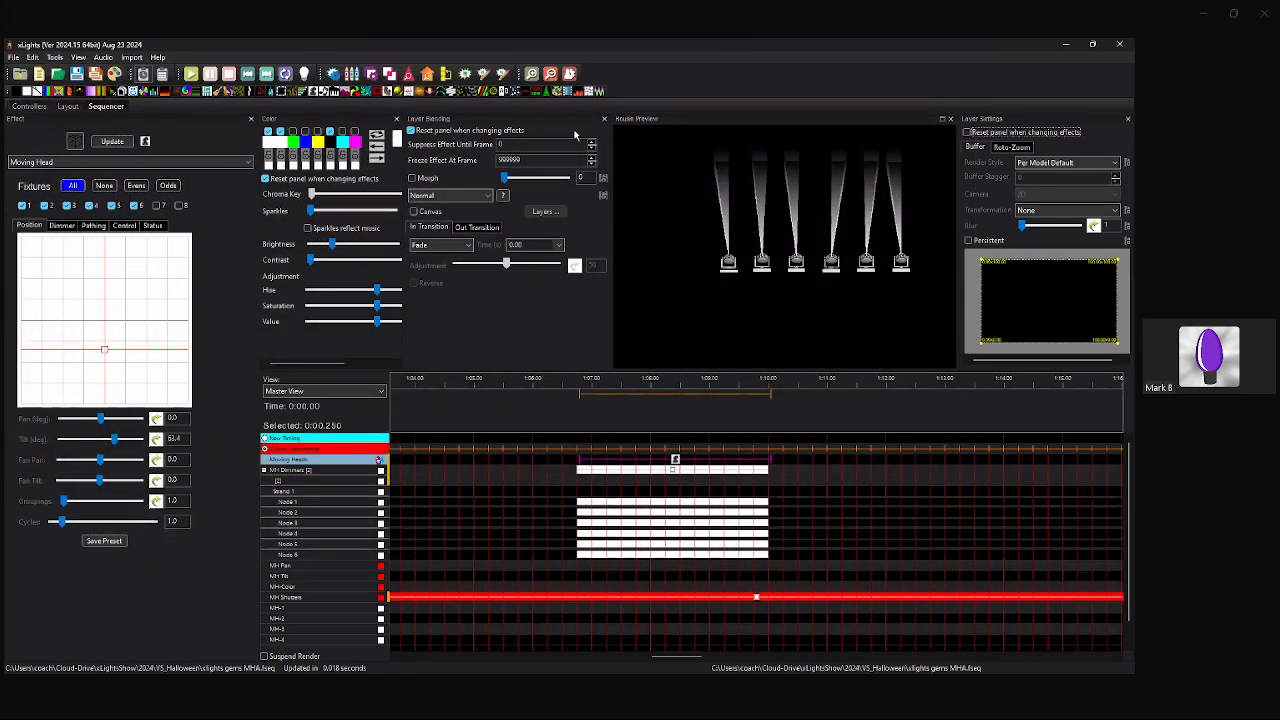
Create a new animation sequence.
{"action": "left_click", "coordinate": [38, 74]}
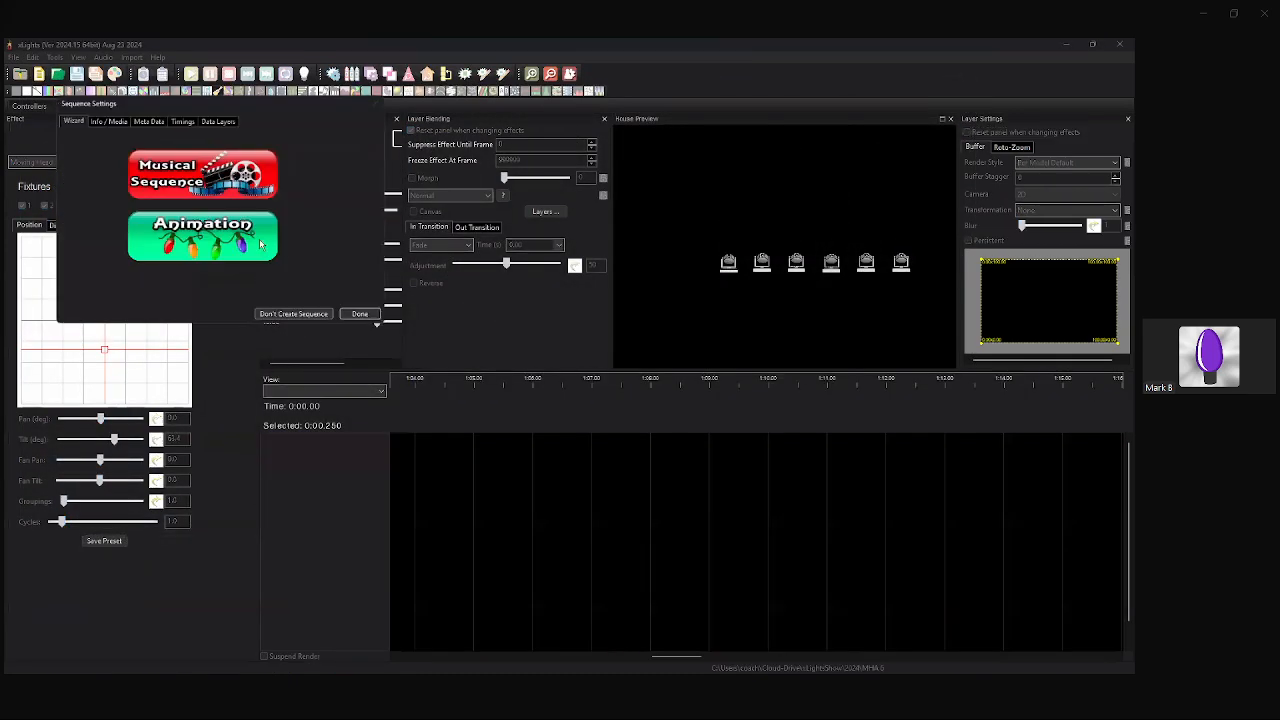
{"action": "left_click", "coordinate": [193, 253]}
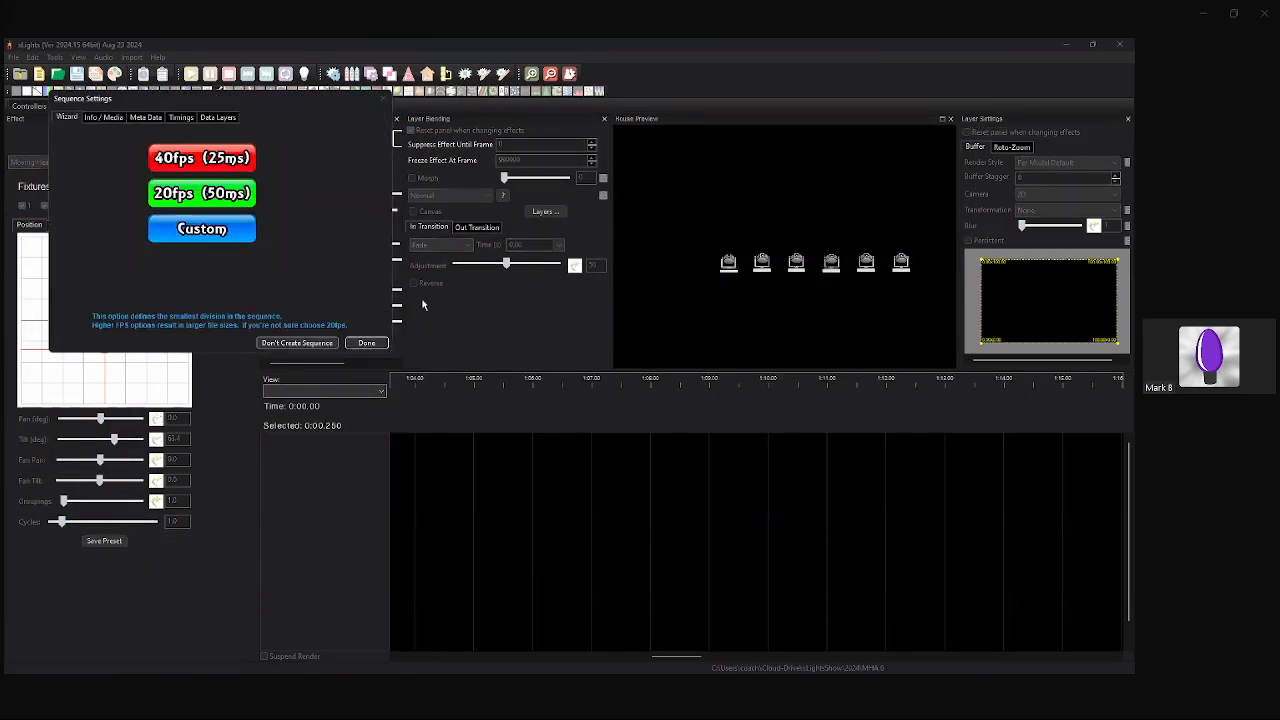
{"action": "left_click", "coordinate": [378, 343]}
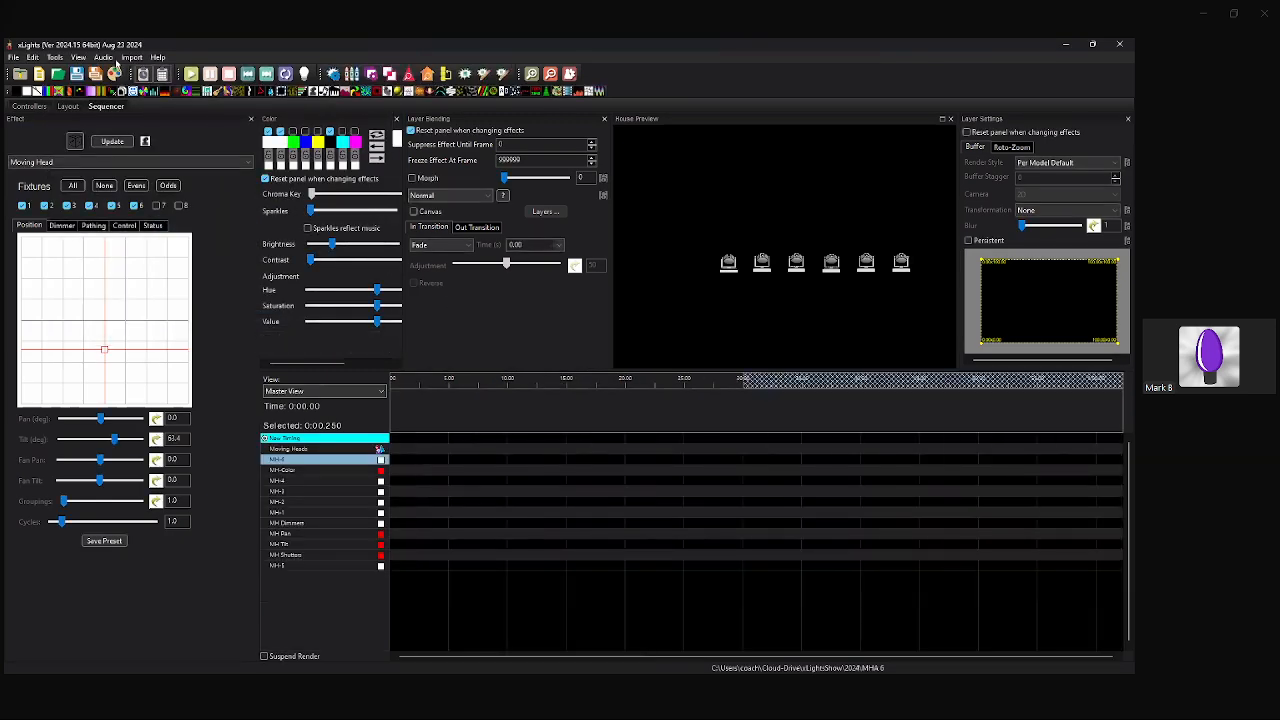
Import effects from Freakshow-Chris VillianMHA.xsq in the 2024 show's VS_Halloween folder.
{"action": "left_click", "coordinate": [131, 57]}
{"action": "left_click", "coordinate": [150, 72]}
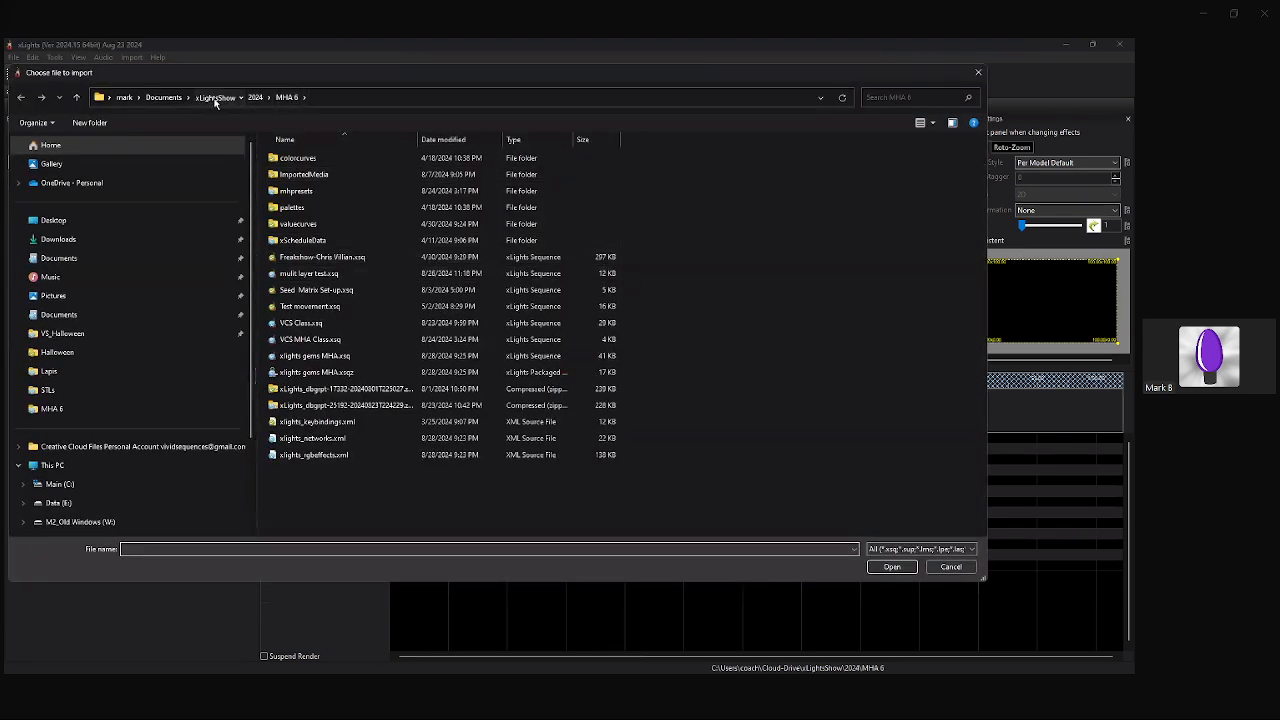
{"action": "left_click", "coordinate": [214, 98]}
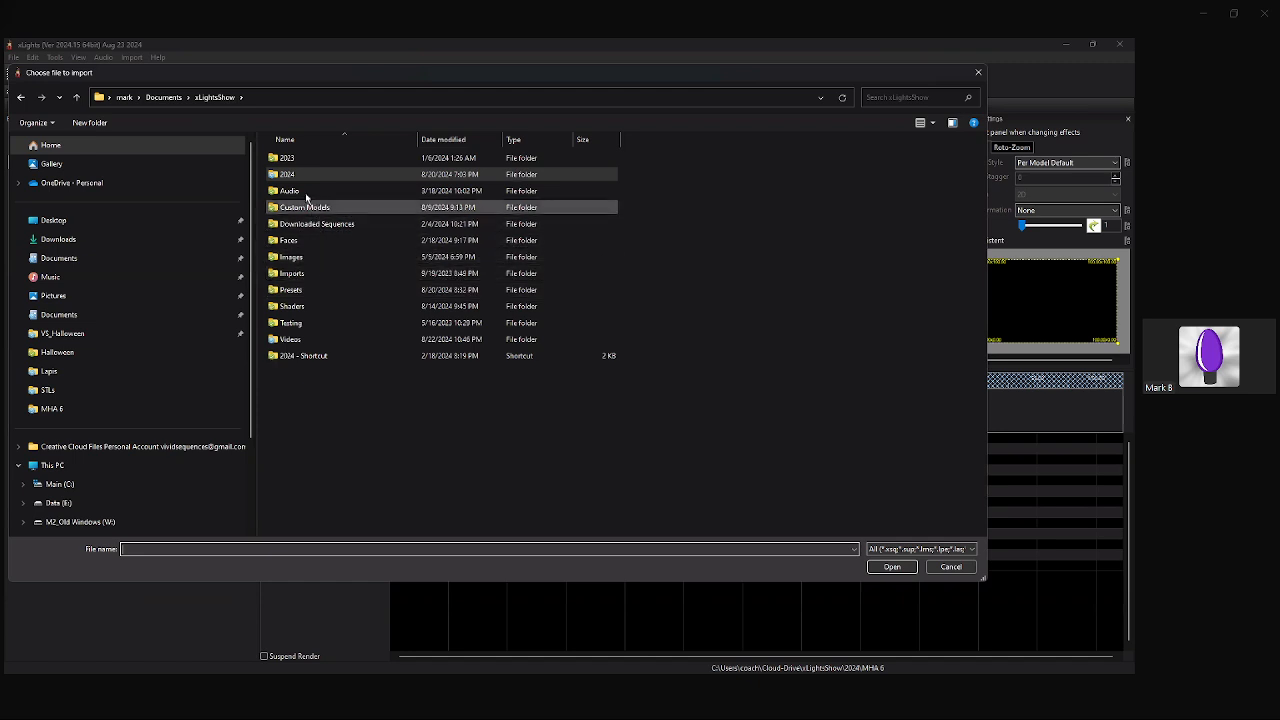
{"action": "double_click", "coordinate": [294, 176]}
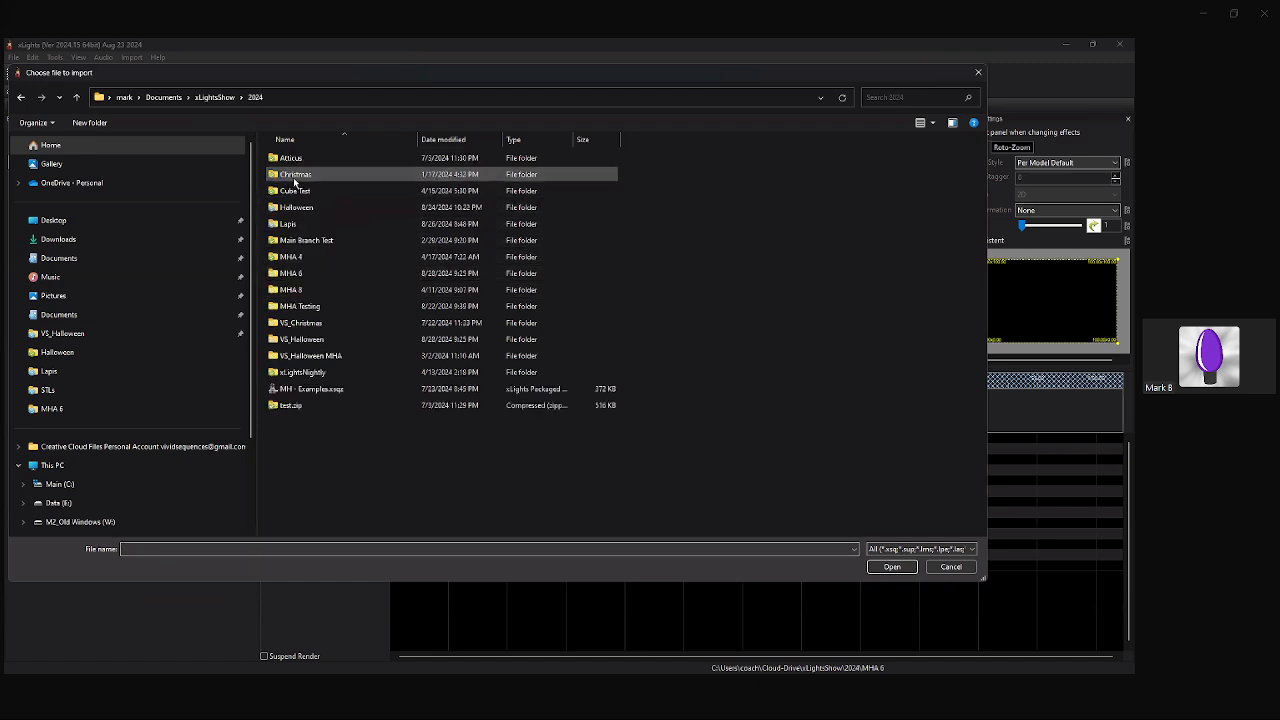
{"action": "double_click", "coordinate": [325, 343]}
{"action": "scroll", "coordinate": [418, 273], "scroll_direction": "down", "scroll_amount": 2}
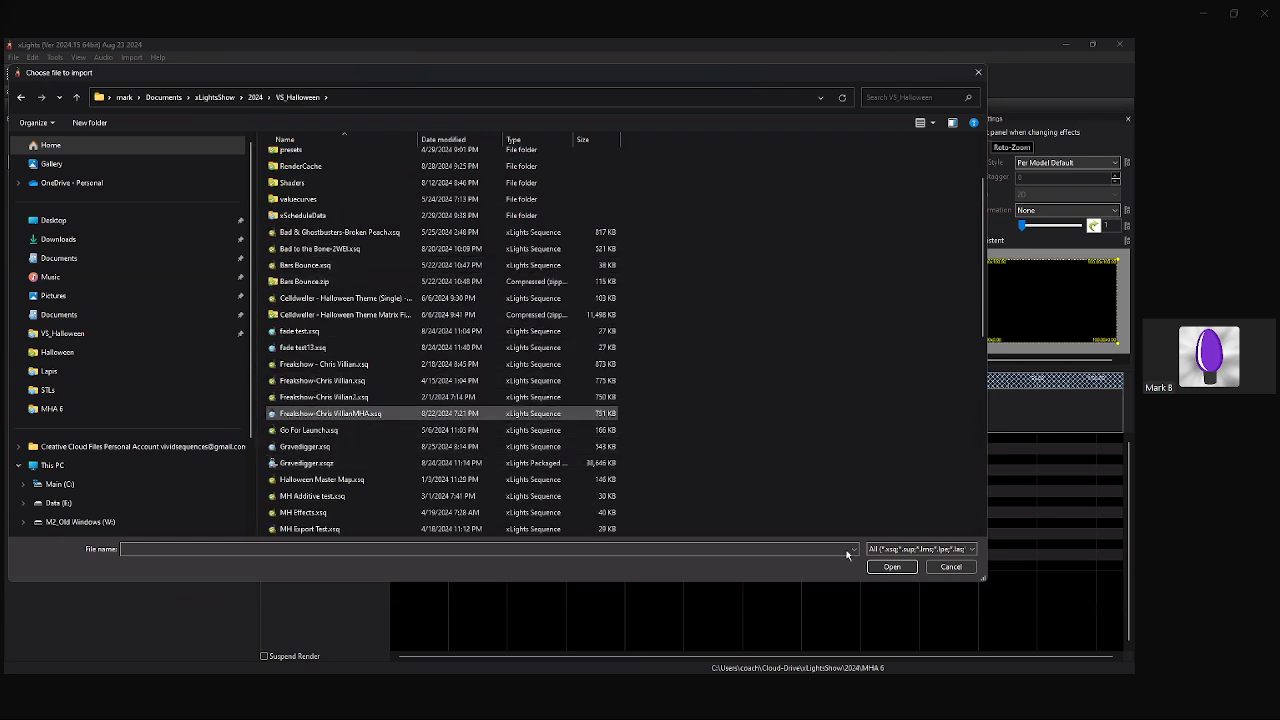
{"action": "left_click", "coordinate": [892, 566]}
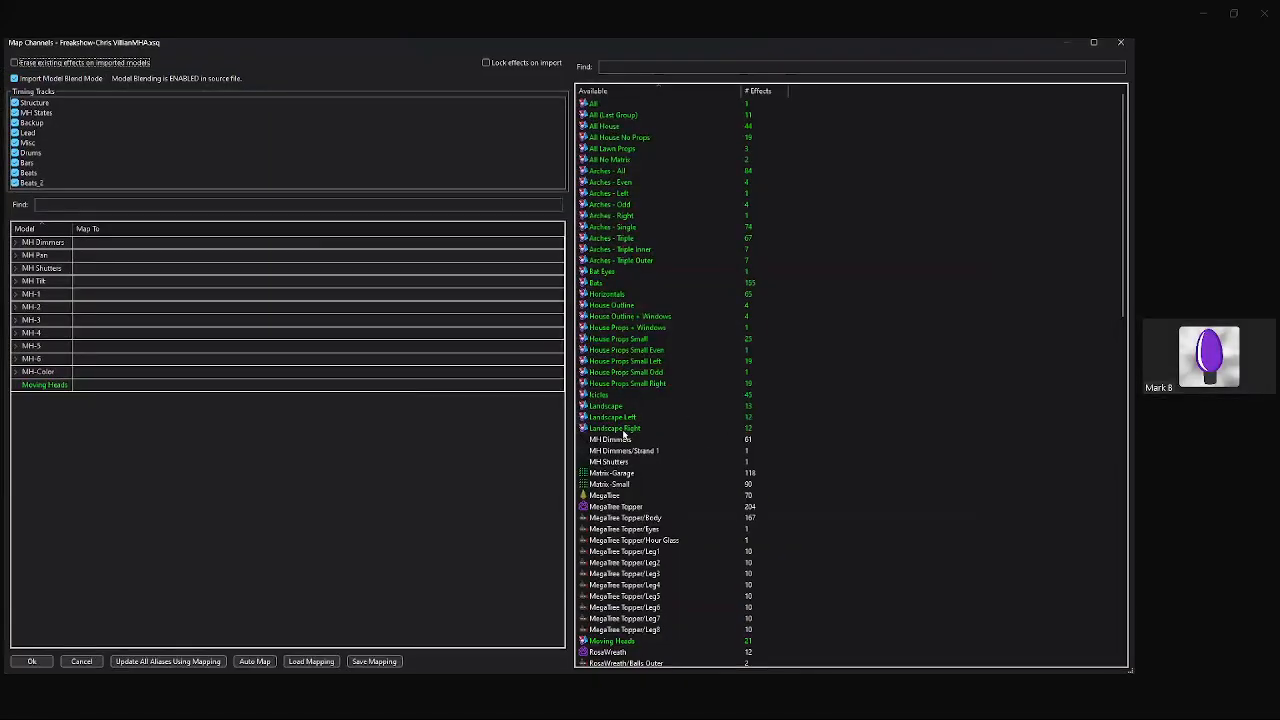
Map the imported Moving Heads, MH Dimmers and MH Shutters effects to the models of the same names.
{"action": "scroll", "coordinate": [841, 460], "scroll_direction": "down", "scroll_amount": 9}
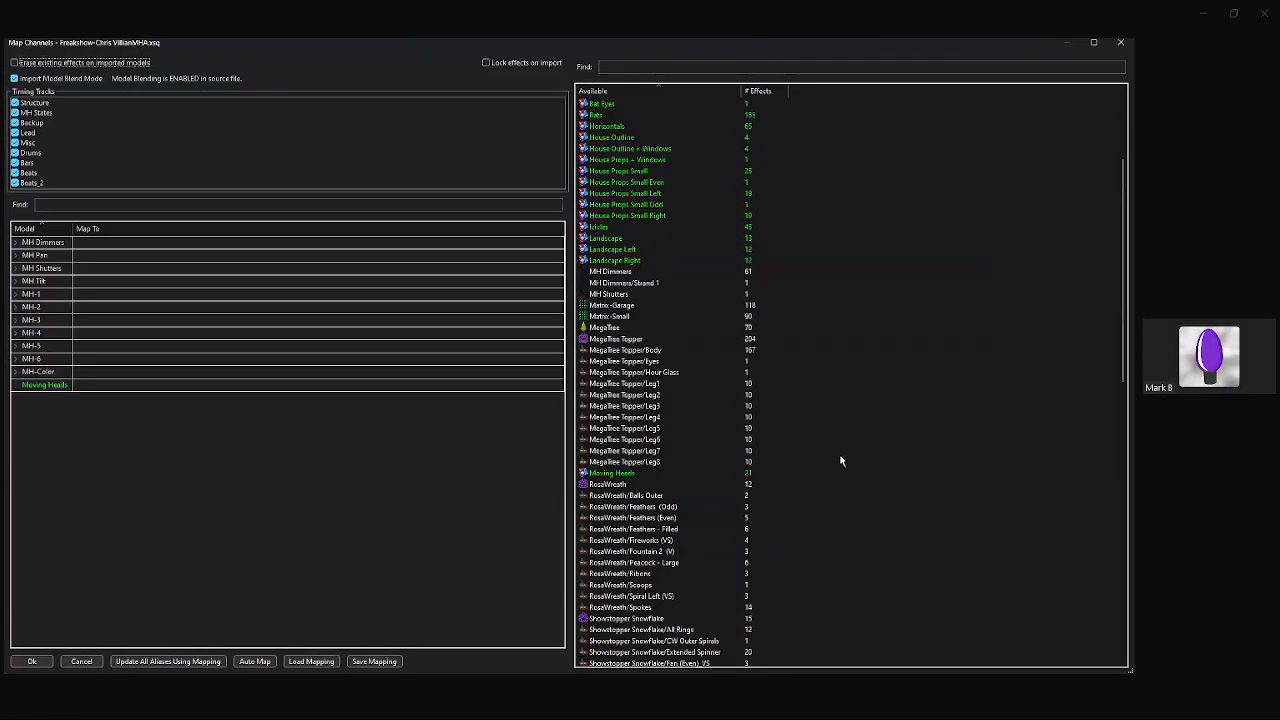
{"action": "scroll", "coordinate": [613, 342], "scroll_direction": "up", "scroll_amount": 1}
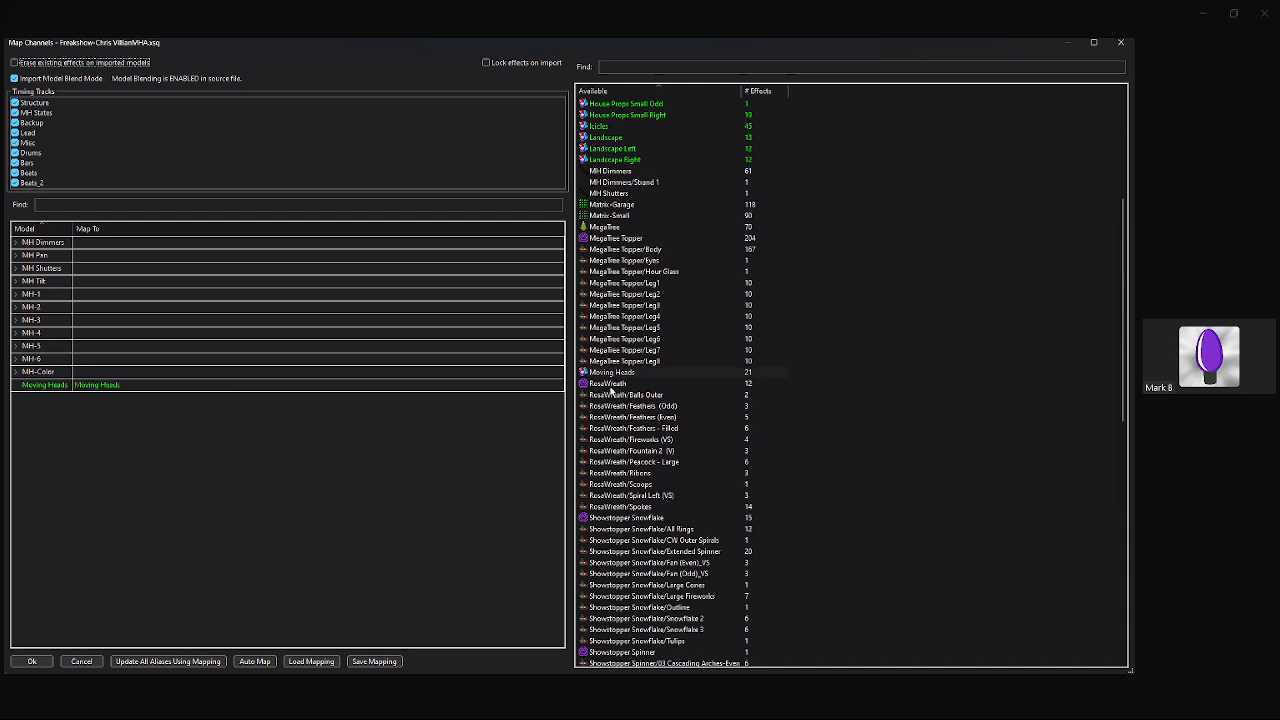
{"action": "scroll", "coordinate": [652, 248], "scroll_direction": "up", "scroll_amount": 5}
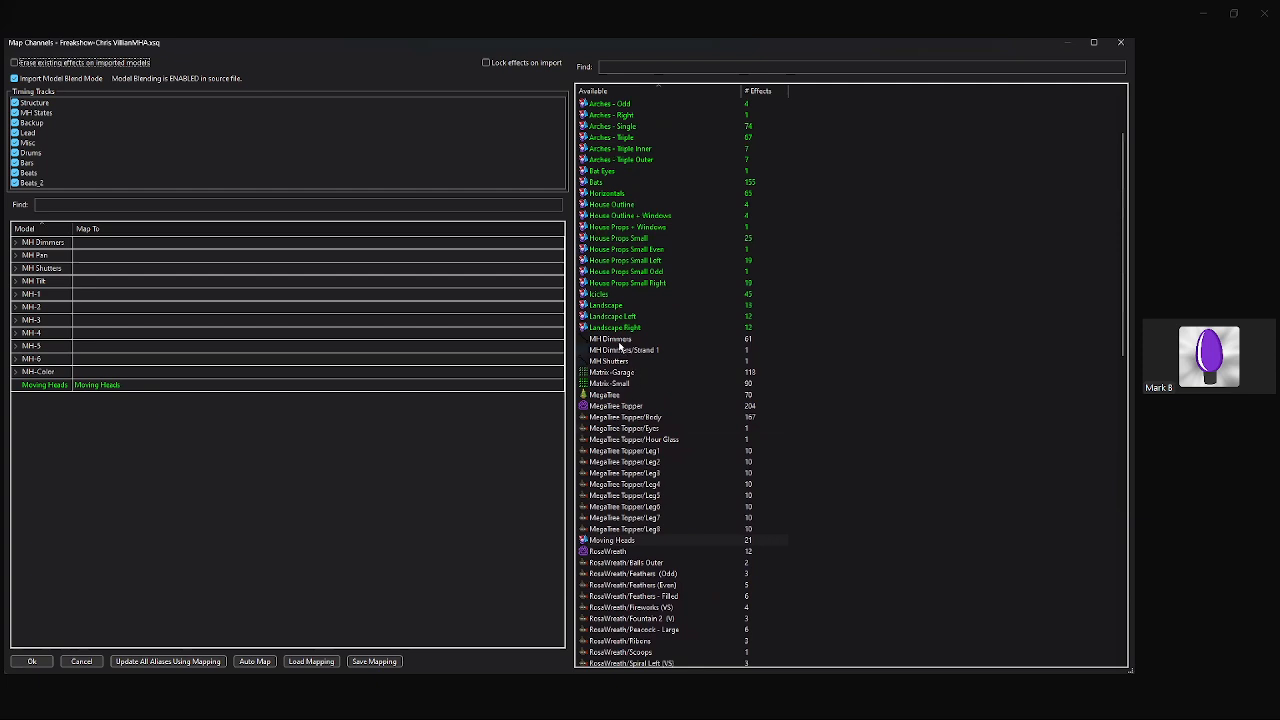
{"action": "left_click_drag", "start_coordinate": [102, 248], "coordinate": [102, 246]}
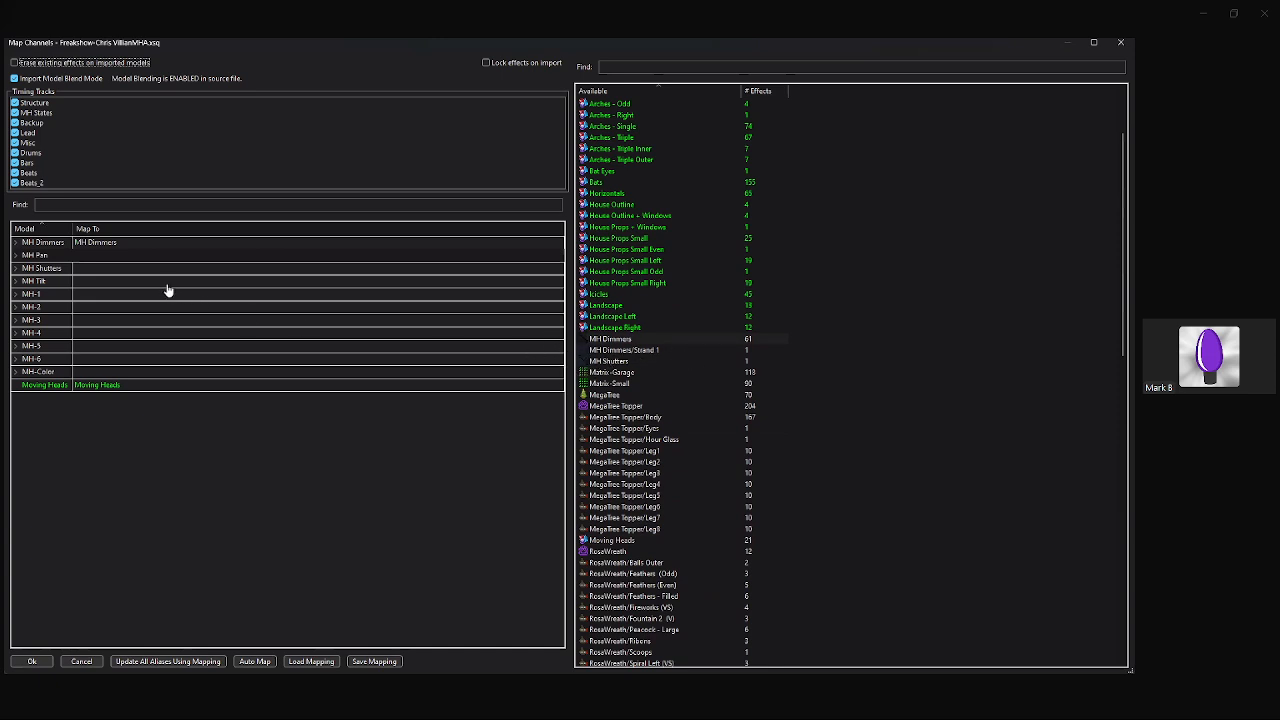
{"action": "left_click_drag", "start_coordinate": [106, 273], "coordinate": [108, 275]}
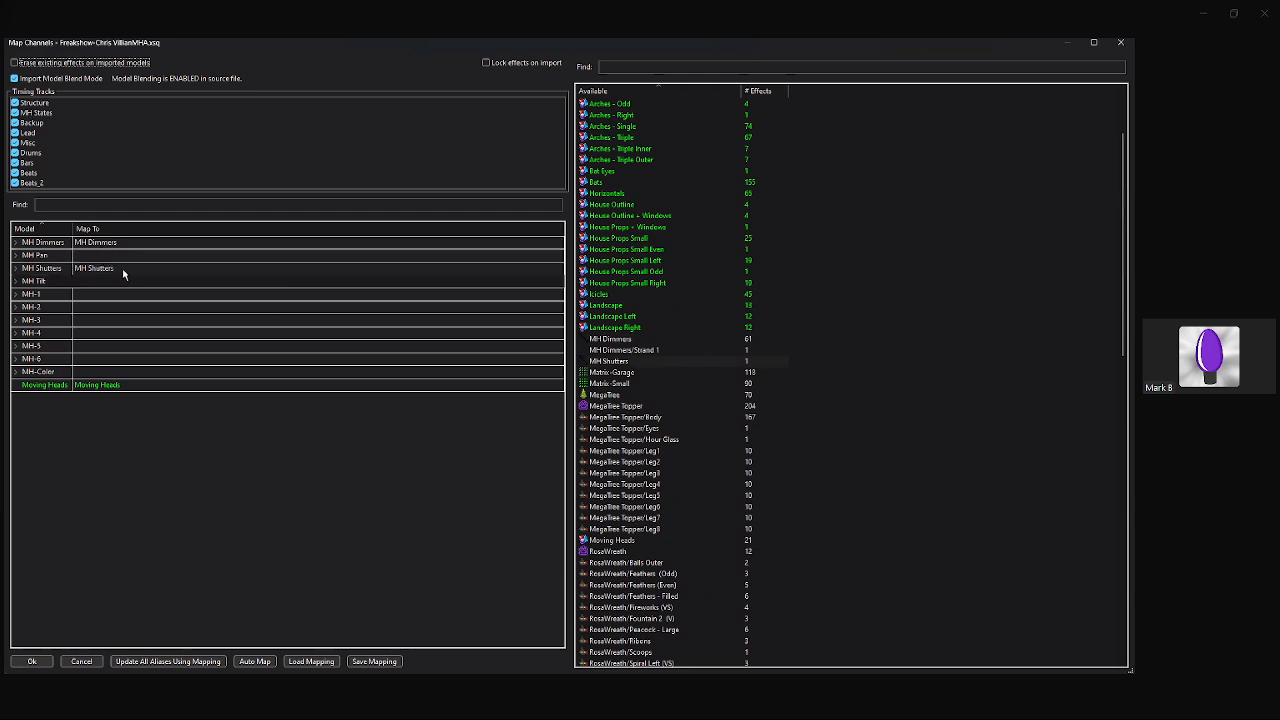
Import the mapped effects without saving the mapping for future imports, and enlarge the timeline area.
{"action": "left_click", "coordinate": [33, 662]}
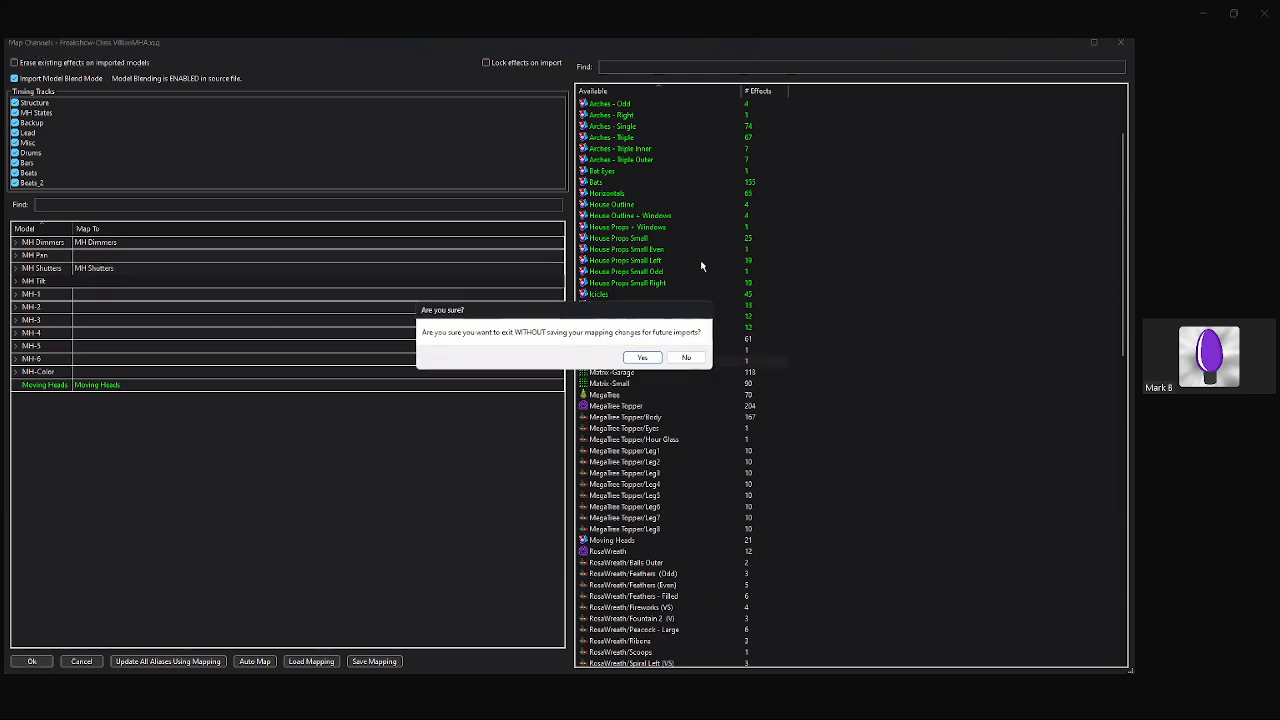
{"action": "left_click", "coordinate": [641, 358]}
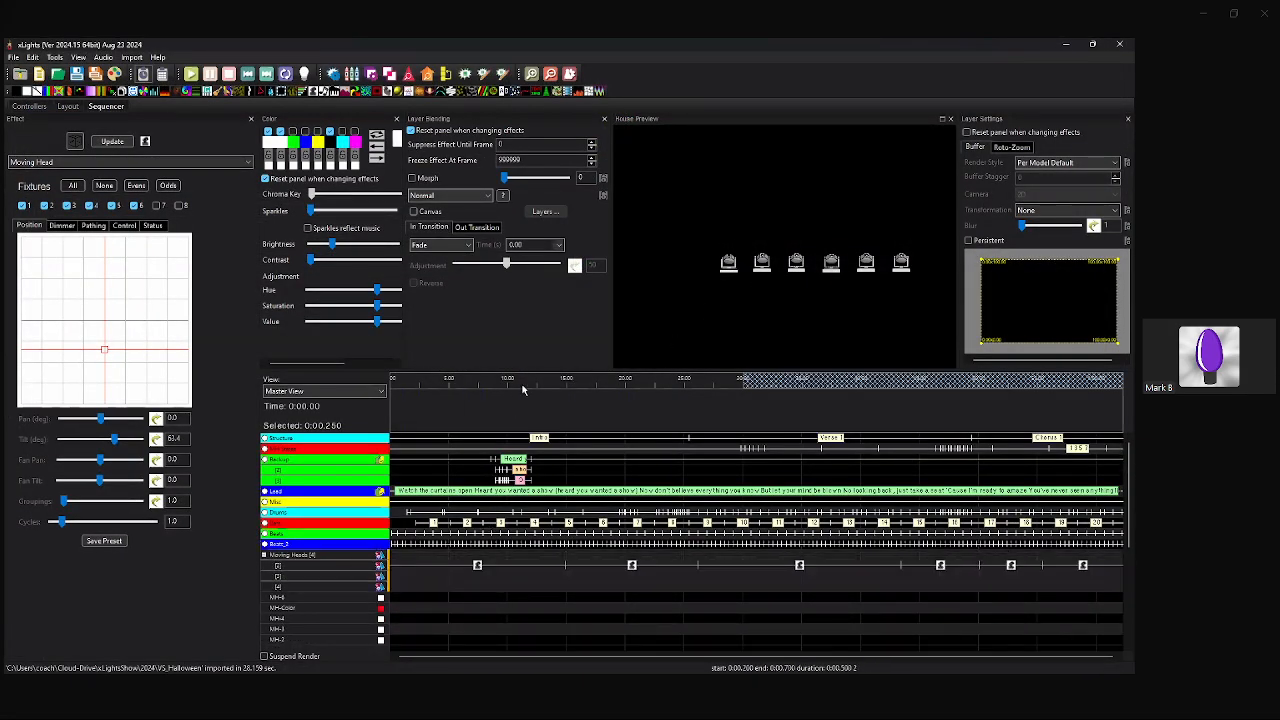
{"action": "left_click_drag", "start_coordinate": [652, 348], "coordinate": [657, 321]}
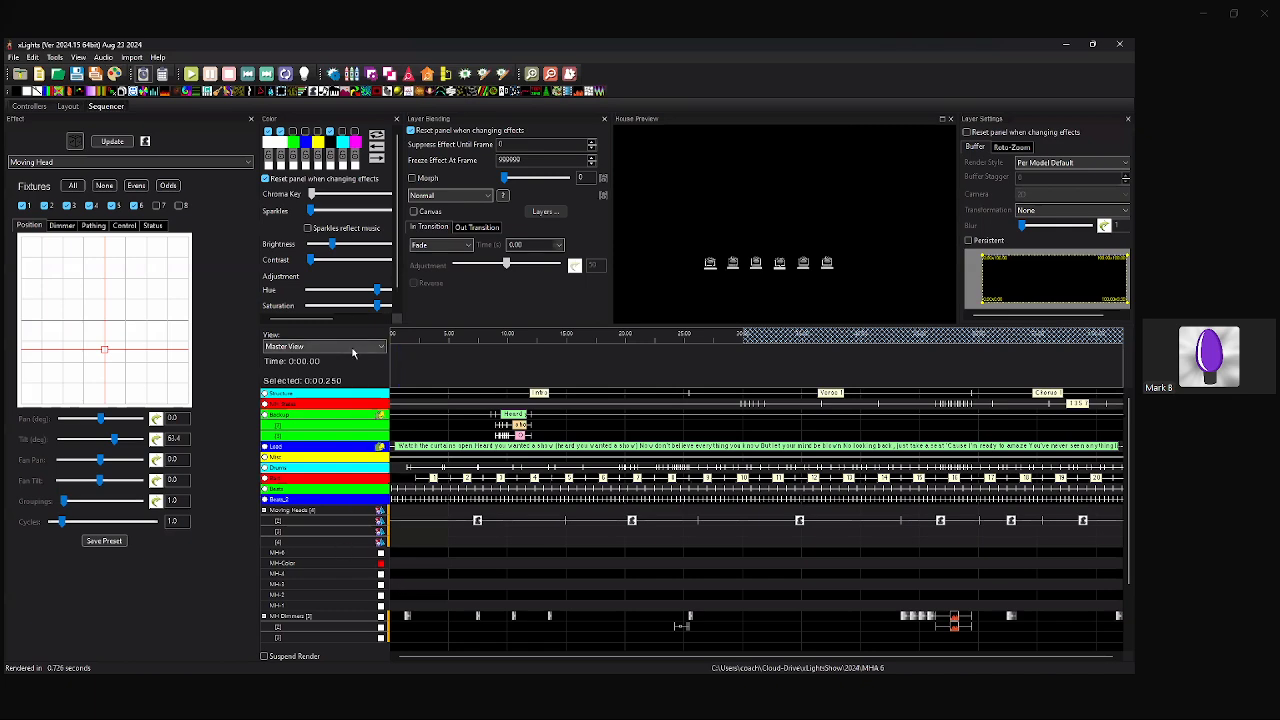
Apply the OrderedMasterView order to the Master View in the display elements.
{"action": "right_click", "coordinate": [311, 538]}
{"action": "left_click", "coordinate": [380, 533]}
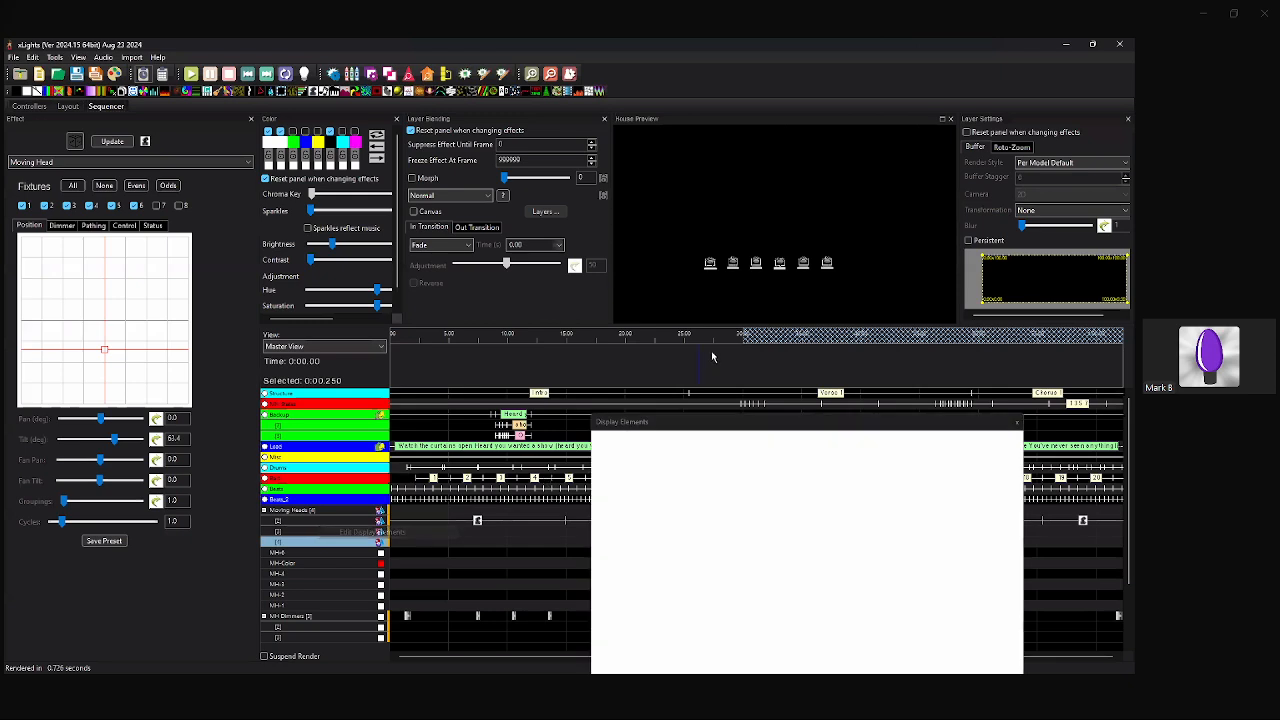
{"action": "left_click", "coordinate": [890, 476]}
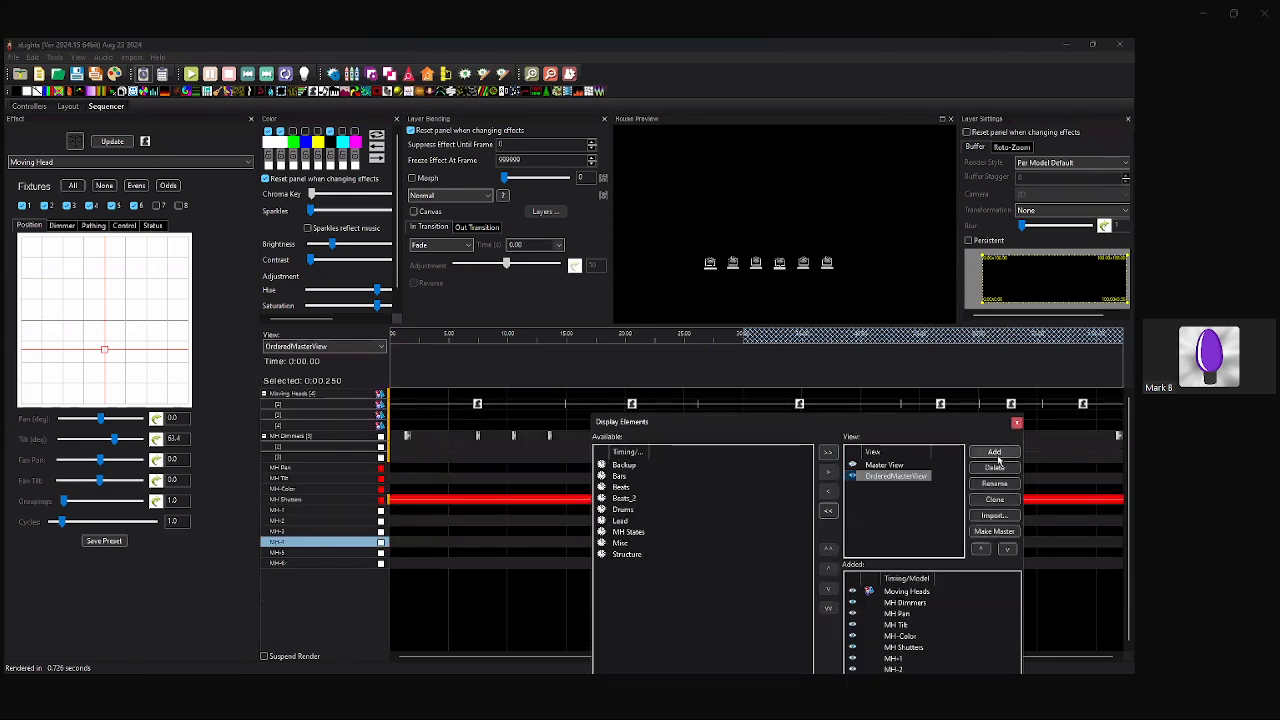
{"action": "left_click", "coordinate": [998, 531]}
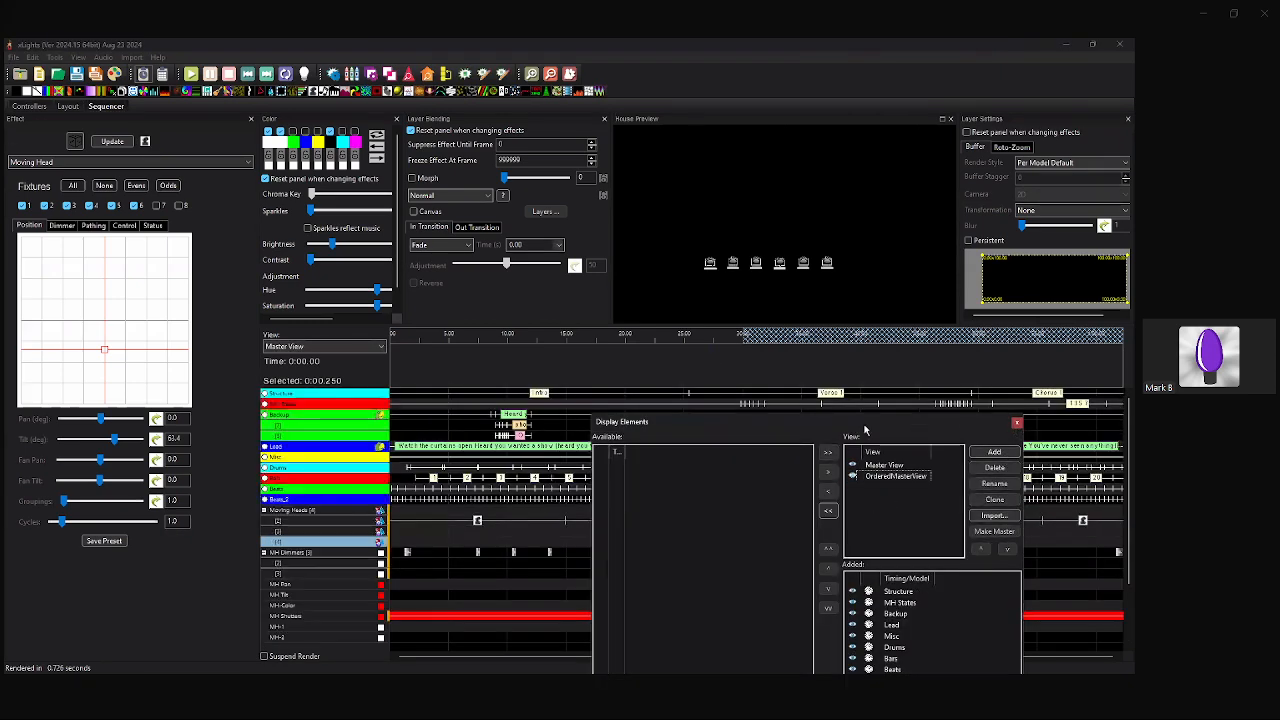
{"action": "left_click", "coordinate": [1017, 423]}
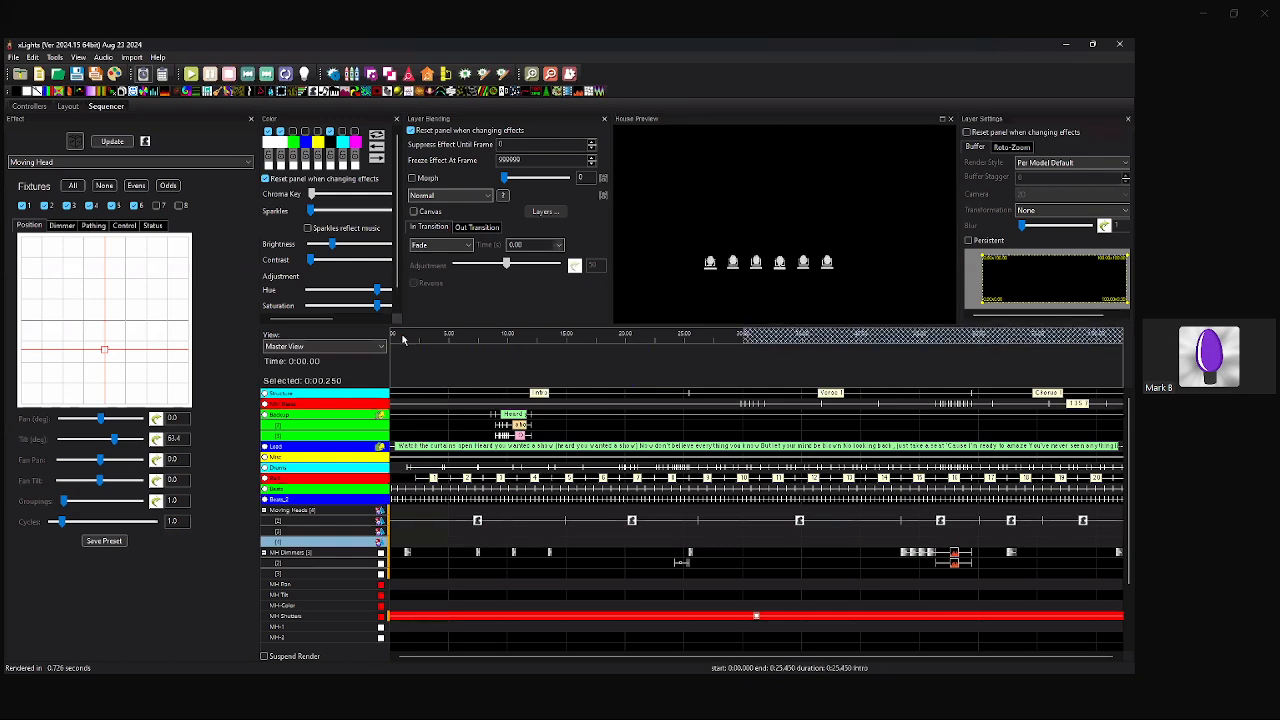
Play the imported sequence in the house preview from near the start and from about 0:23.
{"action": "left_click", "coordinate": [403, 340]}
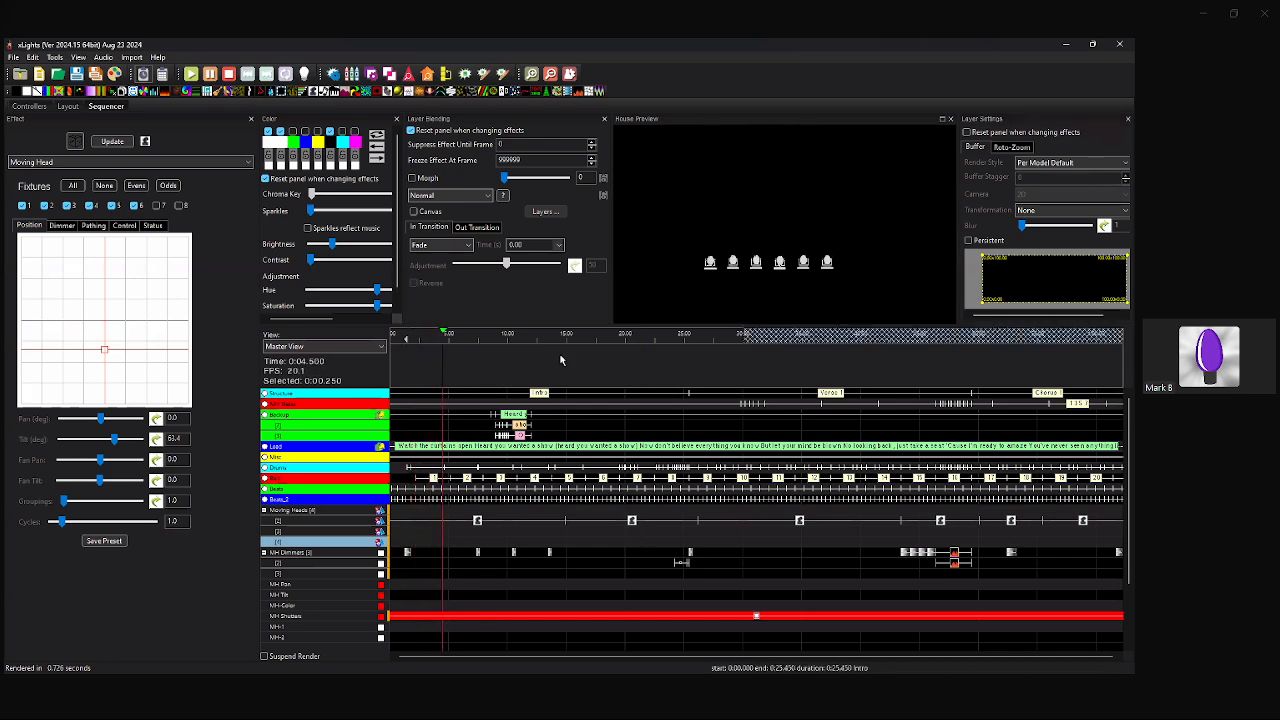
{"action": "left_click", "coordinate": [666, 372]}
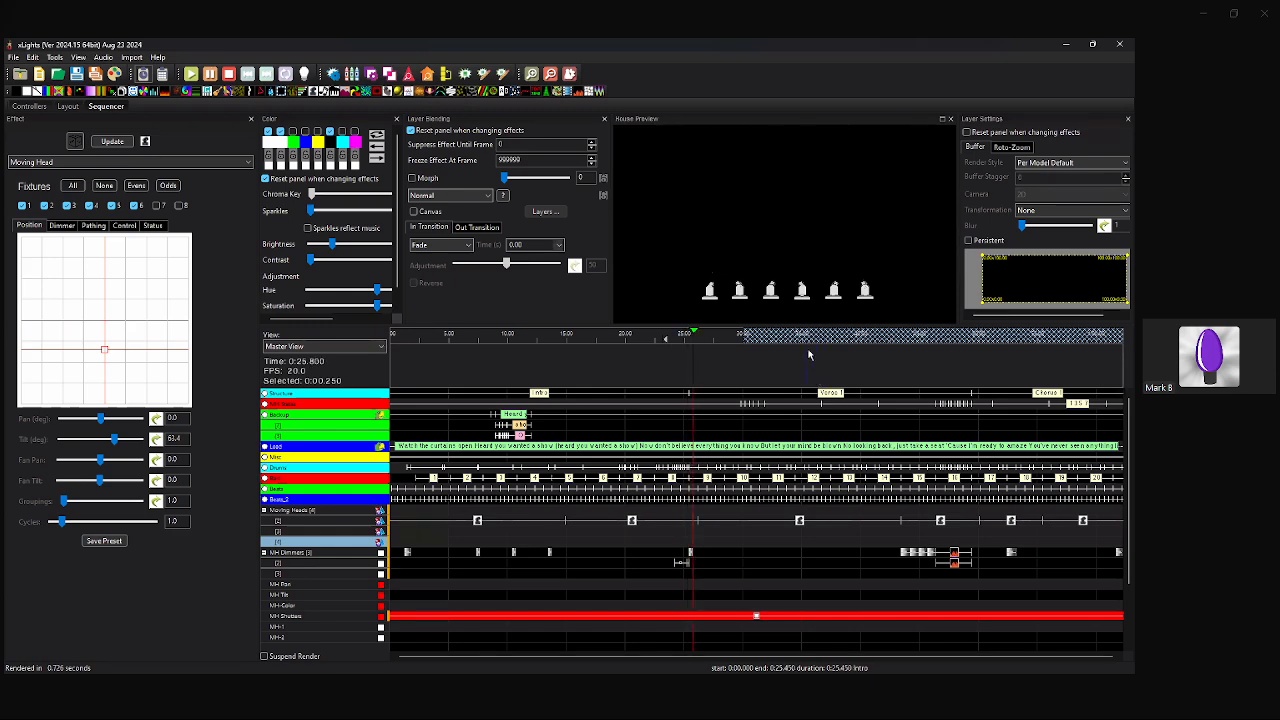
{"action": "left_click", "coordinate": [661, 338]}
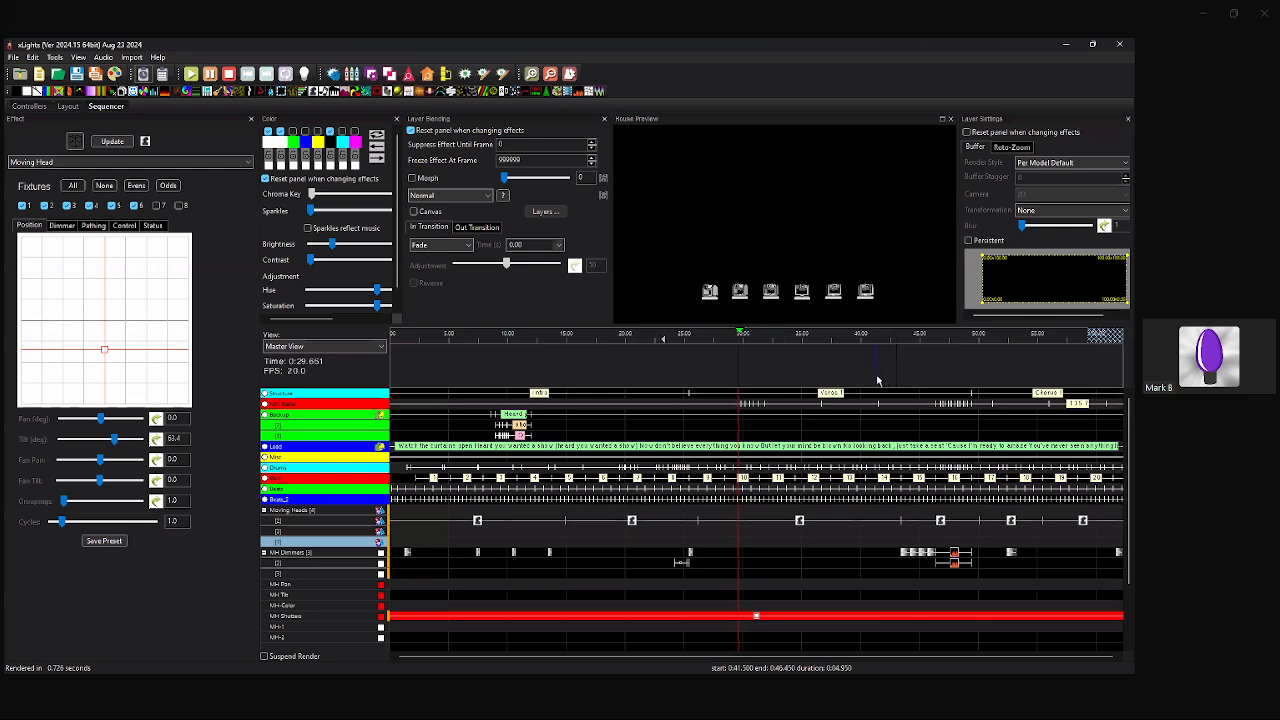
{"action": "key", "text": "space"}
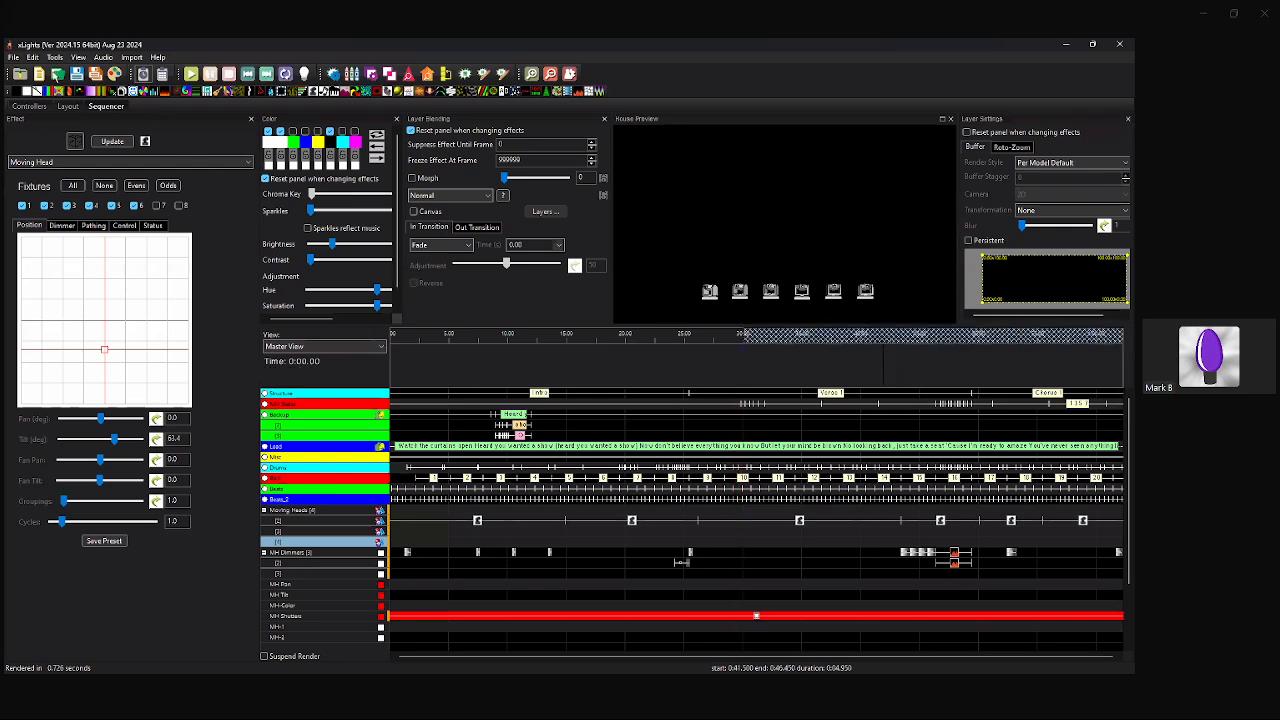
Lengthen the sequence duration in the sequence settings so it covers all the imported effects.
{"action": "left_click", "coordinate": [14, 59]}
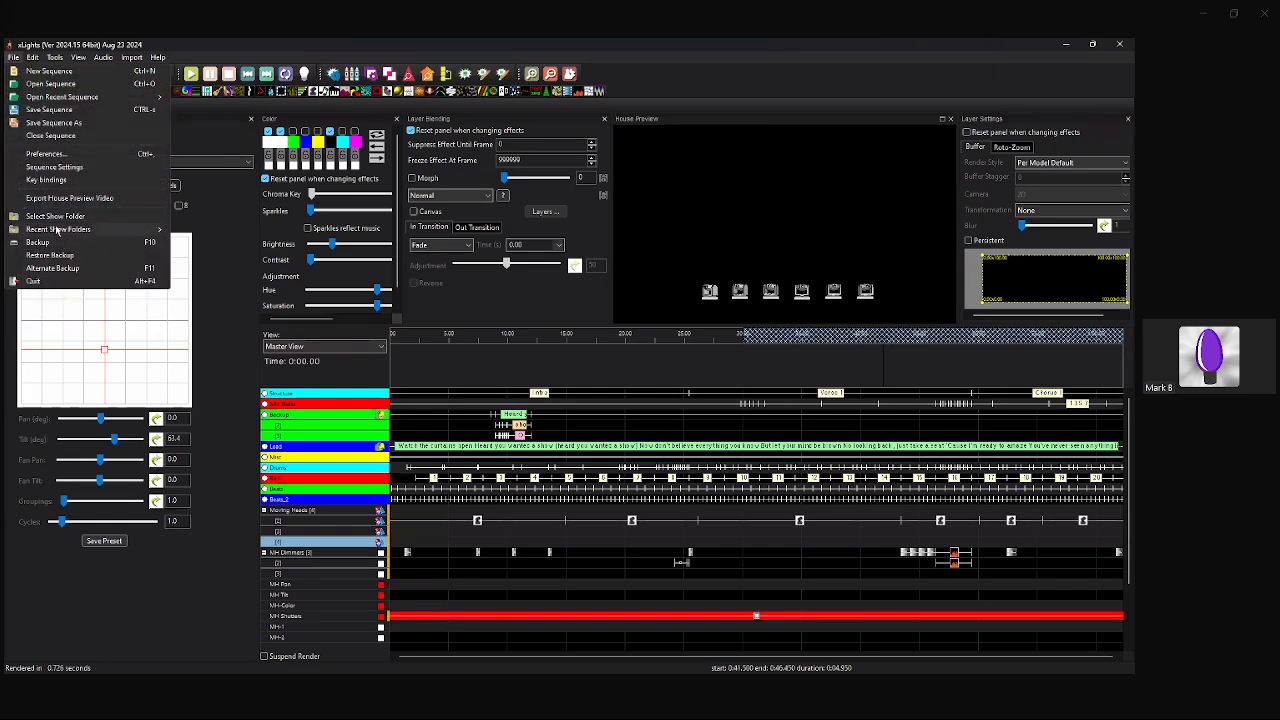
{"action": "left_click", "coordinate": [139, 168]}
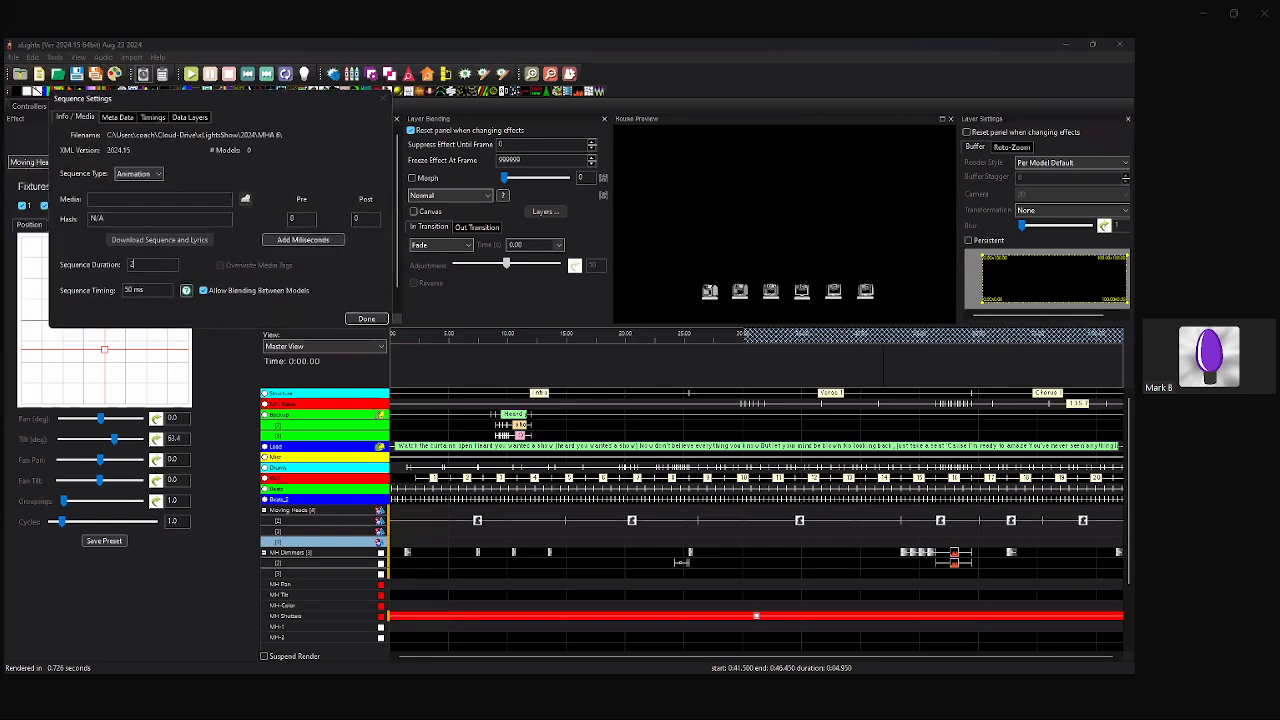
{"action": "key", "text": "Return"}
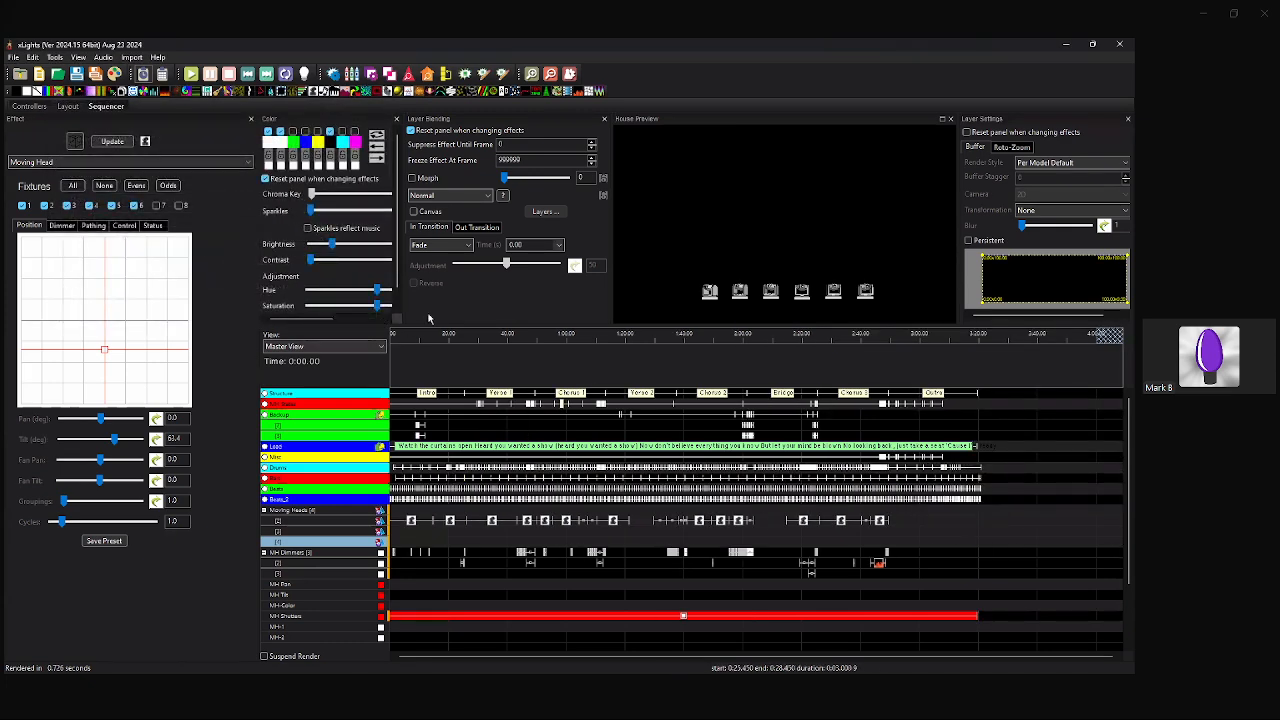
Play the lengthened sequence from about 0:40 in Verse 1 and stop the playback.
{"action": "left_click", "coordinate": [505, 340]}
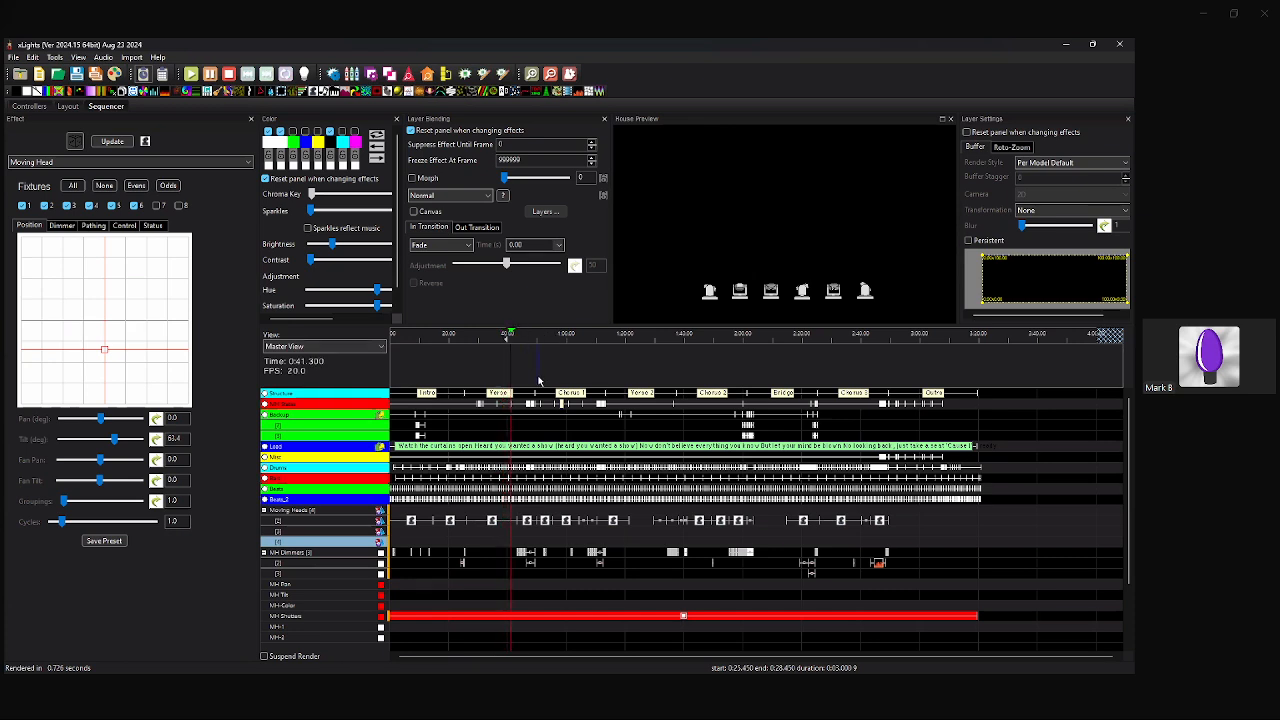
{"action": "left_click", "coordinate": [566, 398]}
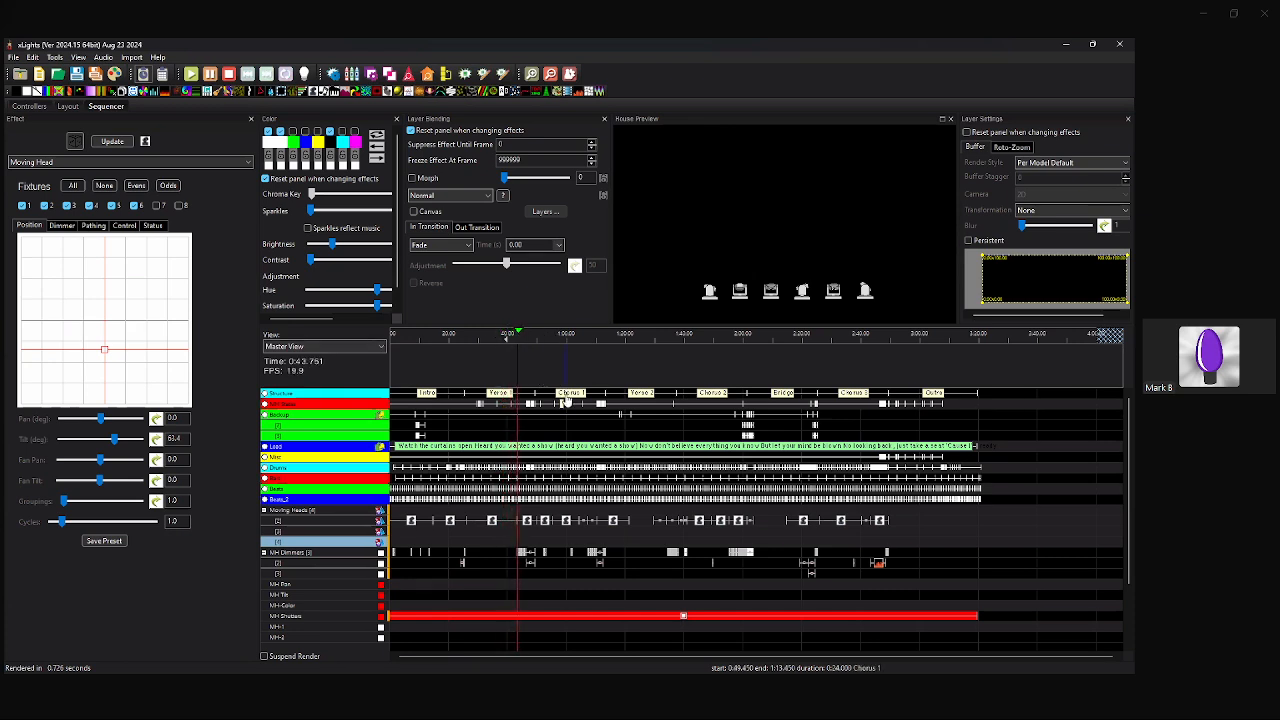
{"action": "left_click", "coordinate": [228, 73]}
{"action": "left_click", "coordinate": [614, 445]}
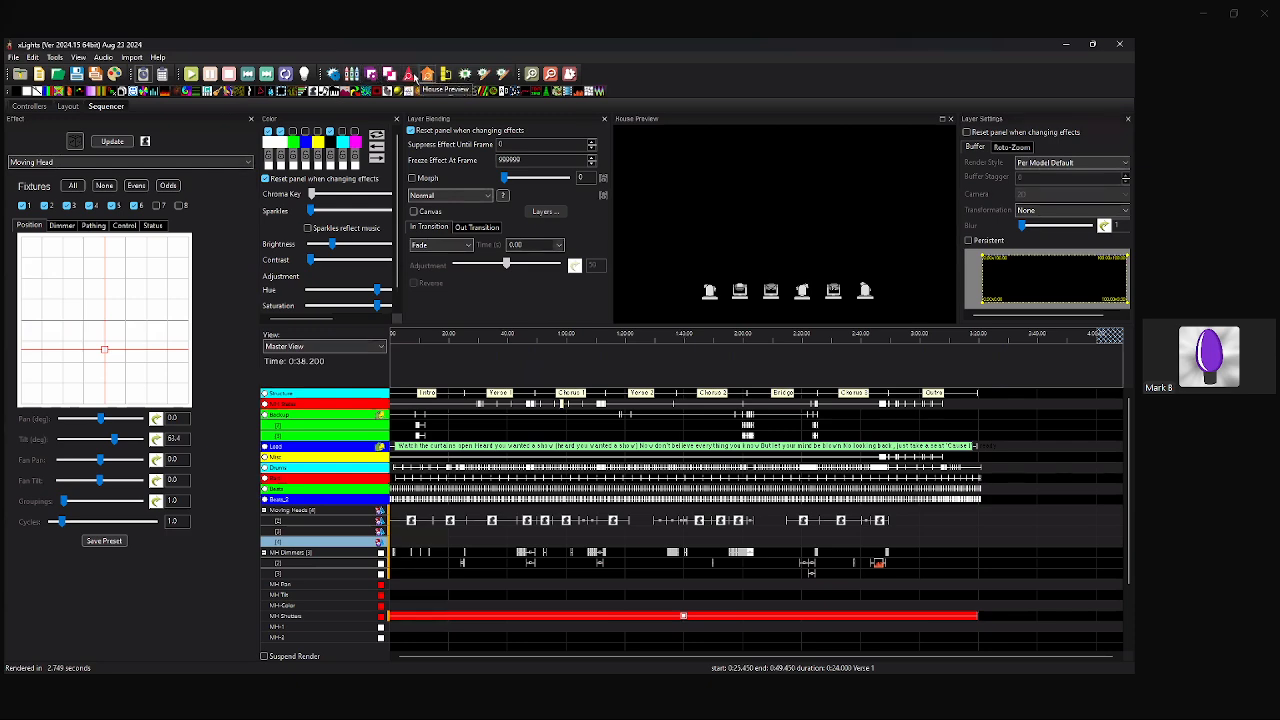
Play the sequence from about 0:43 into Chorus 1, checking the MH Dimmers effects against the preview.
{"action": "left_click", "coordinate": [531, 74]}
{"action": "scroll", "coordinate": [536, 394], "scroll_direction": "up", "scroll_amount": 1}
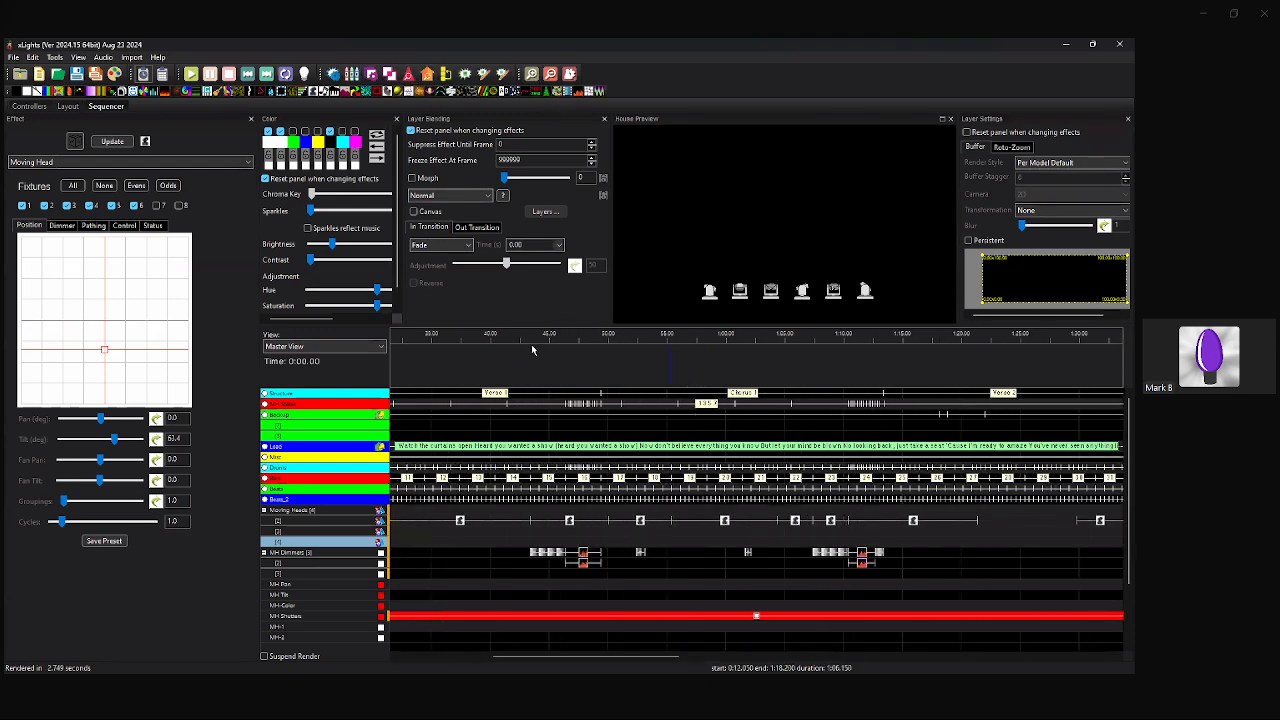
{"action": "left_click", "coordinate": [526, 342]}
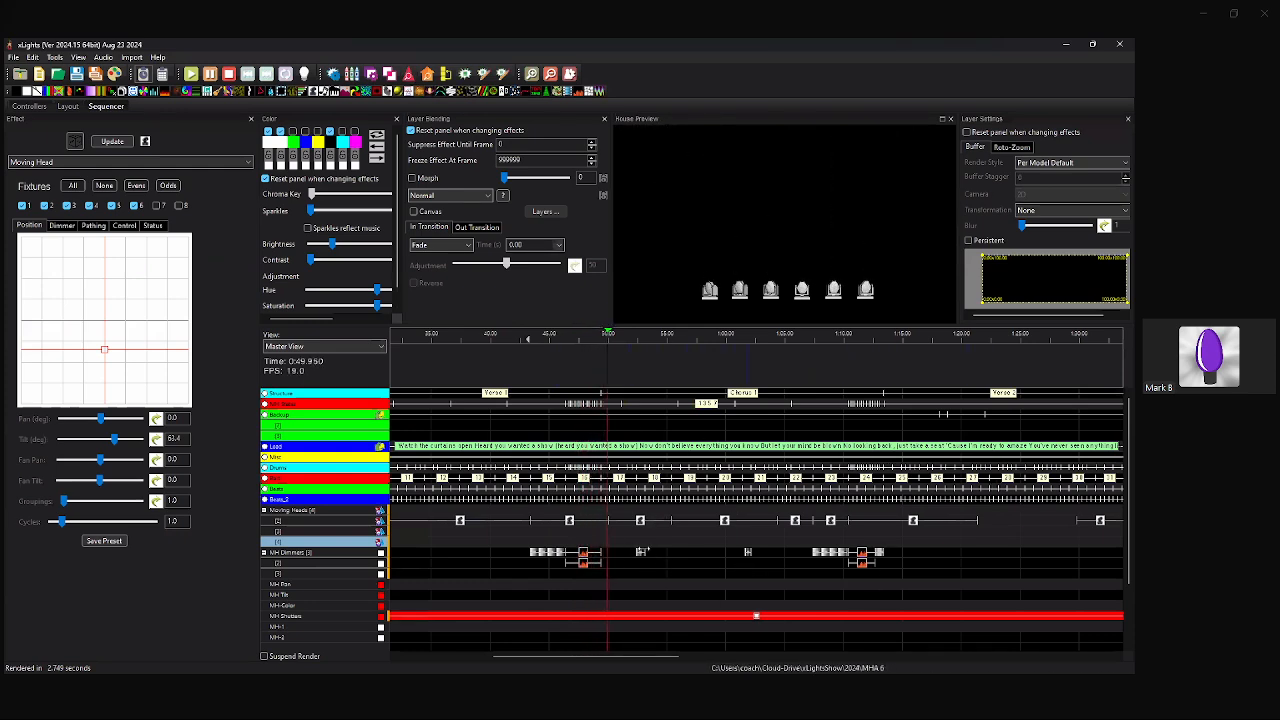
{"action": "left_click", "coordinate": [640, 552]}
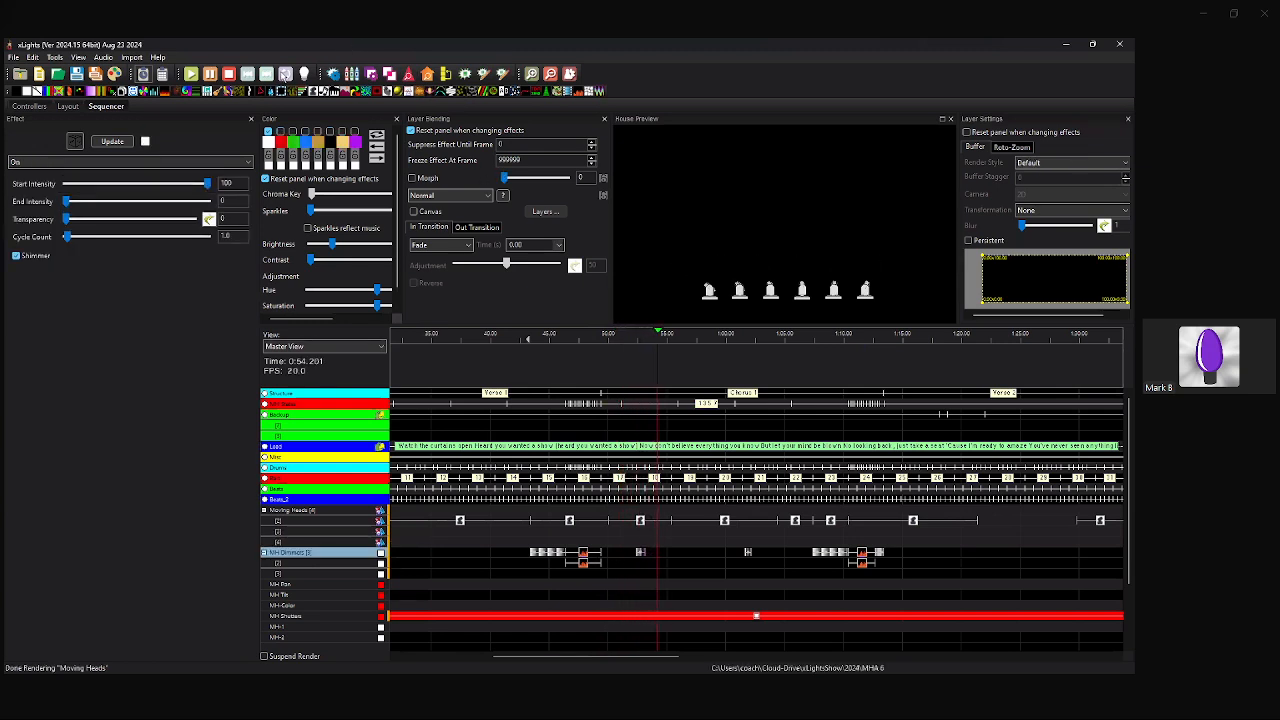
{"action": "left_click", "coordinate": [229, 74]}
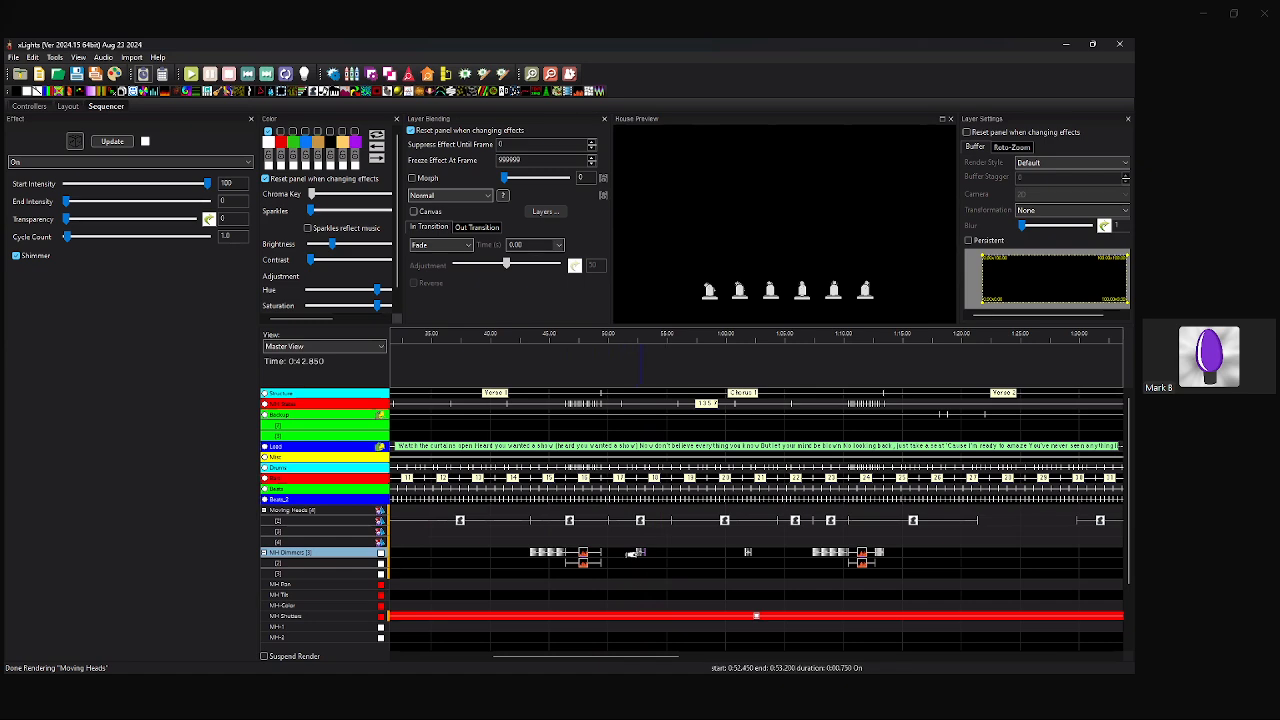
Stretch the MH Dimmers On effect in early Chorus 1 to span 0:51.000 to 0:54.450 and turn off its shimmer.
{"action": "left_click", "coordinate": [640, 553]}
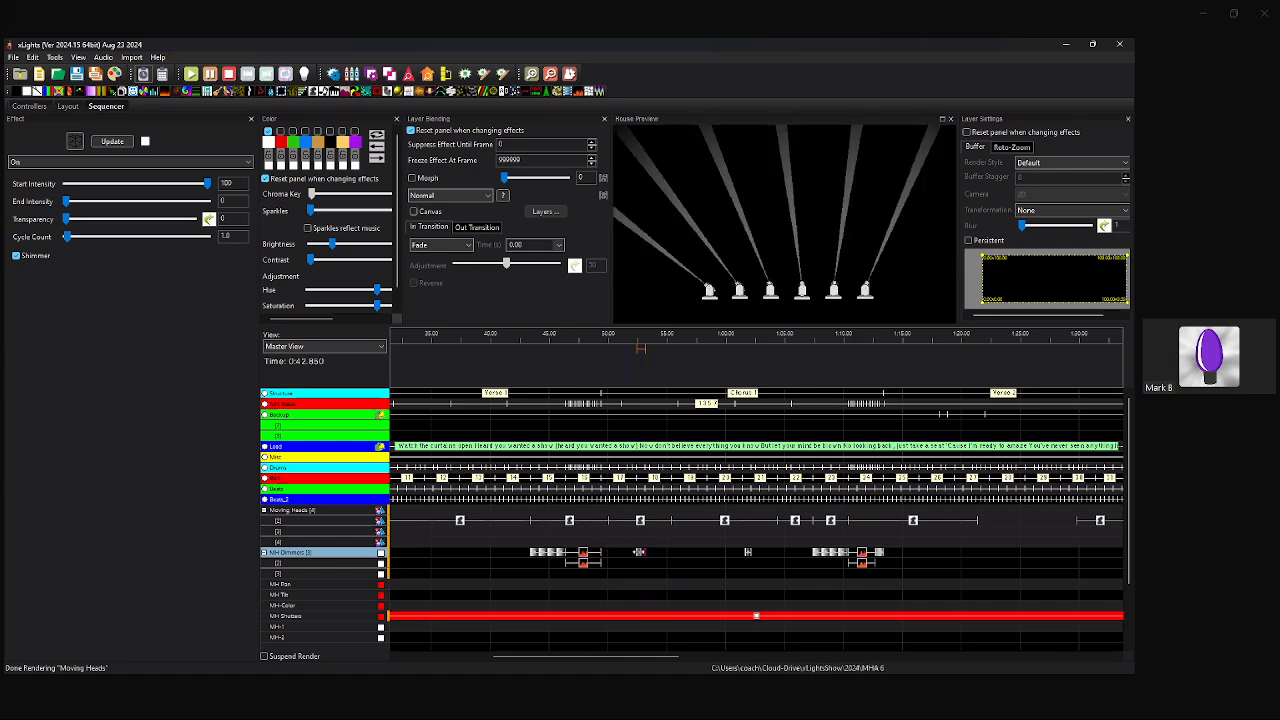
{"action": "left_click", "coordinate": [640, 553]}
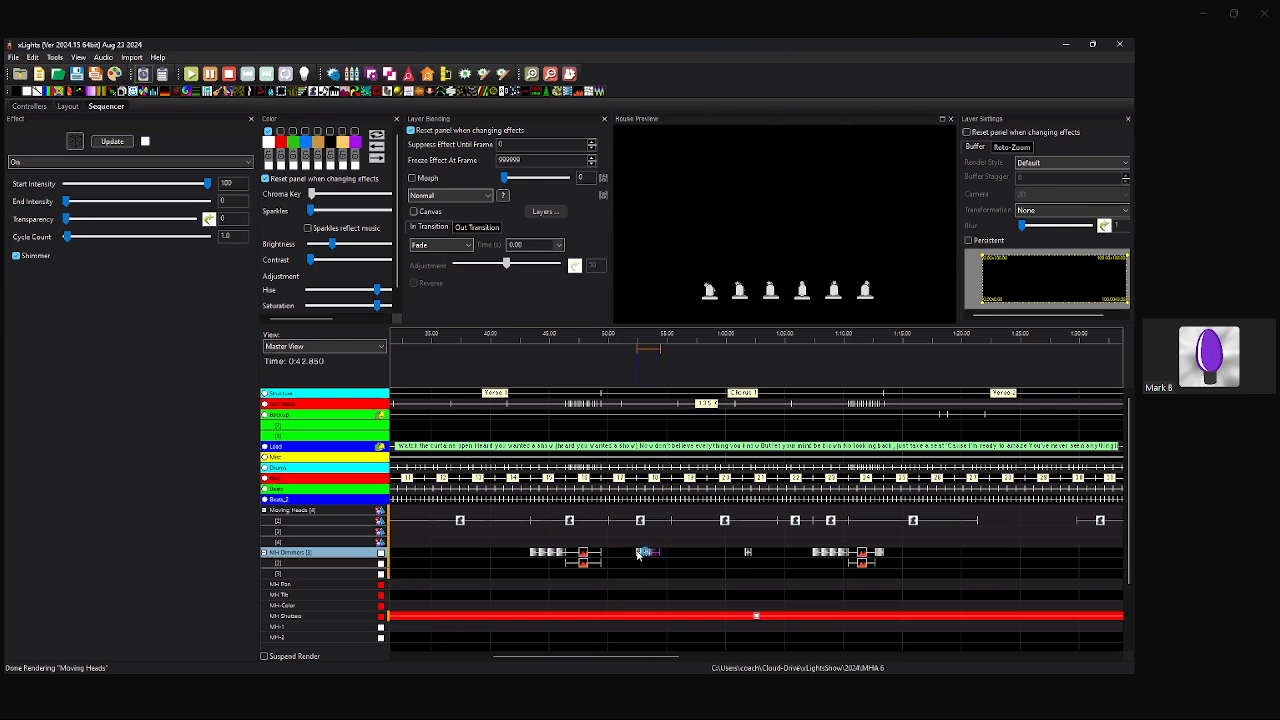
{"action": "left_click_drag", "start_coordinate": [639, 552], "coordinate": [619, 552]}
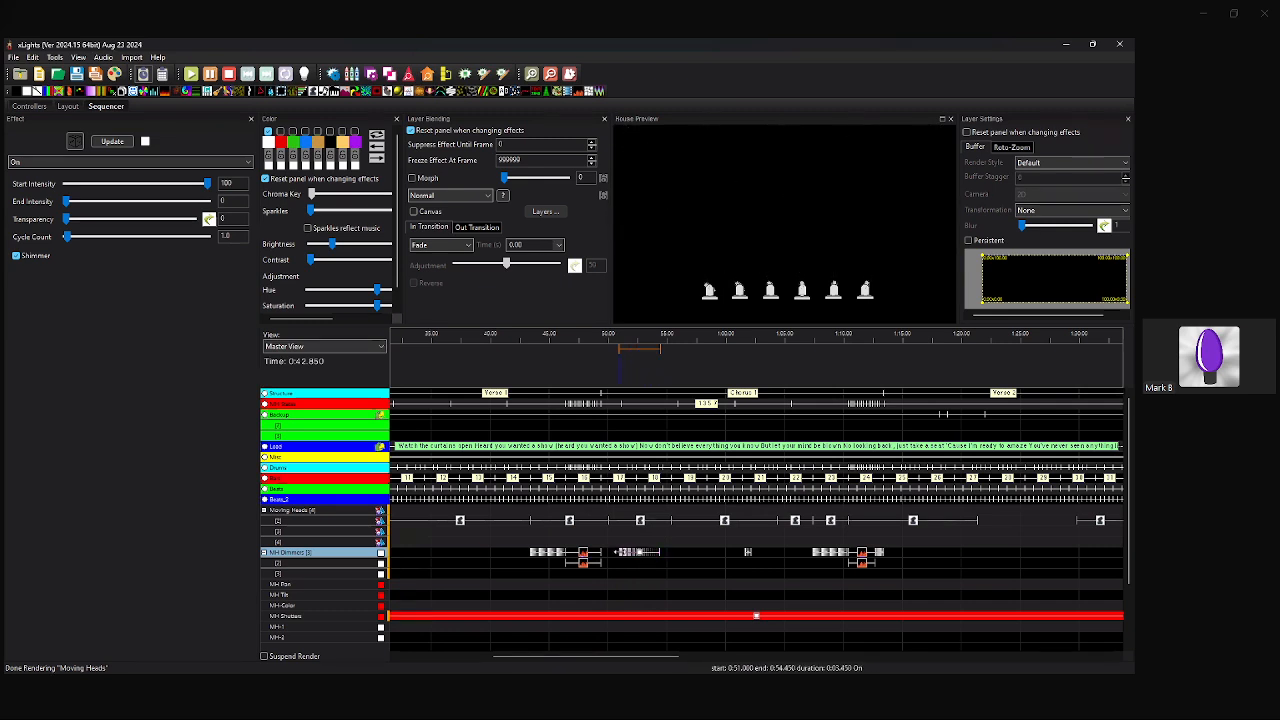
{"action": "left_click", "coordinate": [17, 256]}
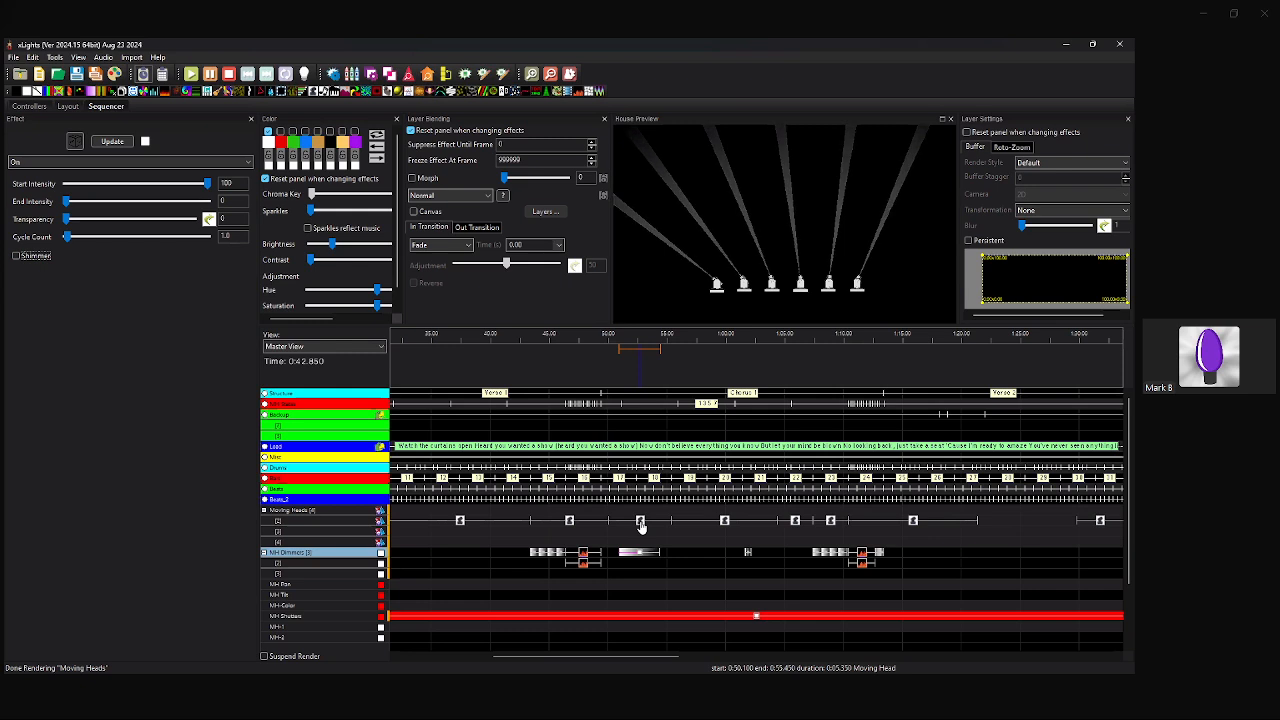
Review the Moving Head effect at about 0:50, select all its fixtures and set the groupings to 1.
{"action": "left_click", "coordinate": [641, 524]}
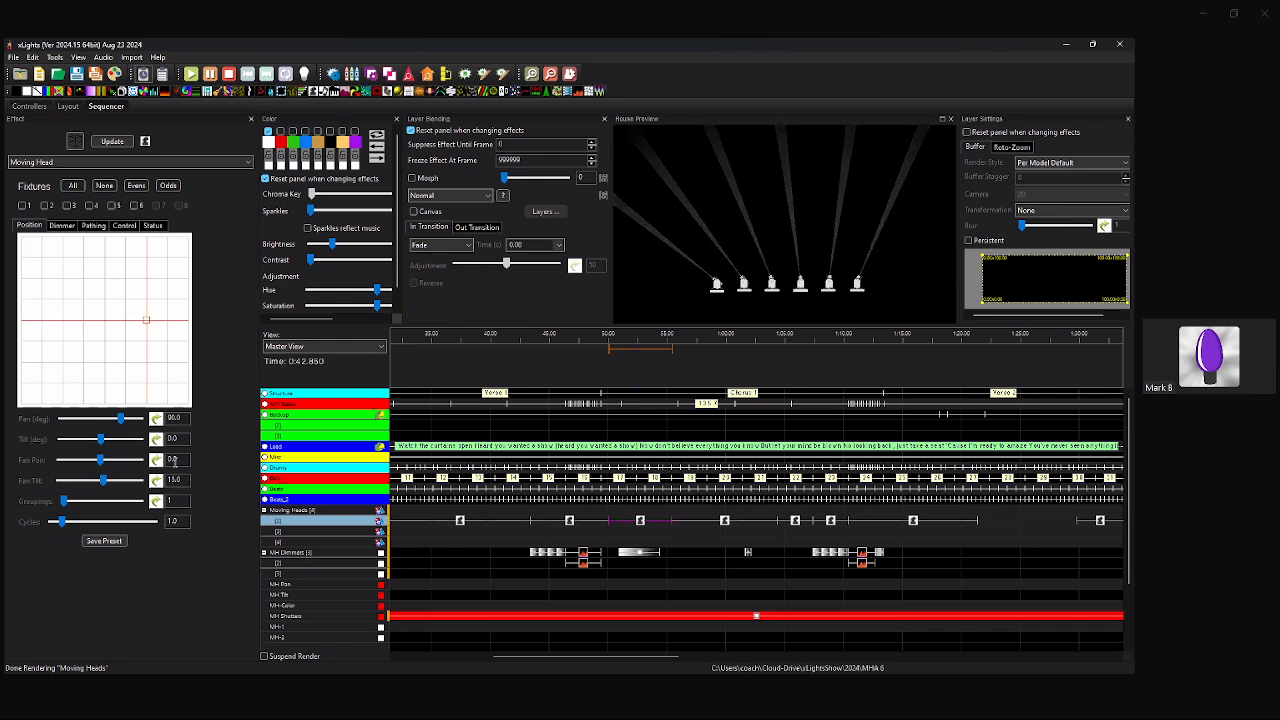
{"action": "left_click", "coordinate": [152, 226]}
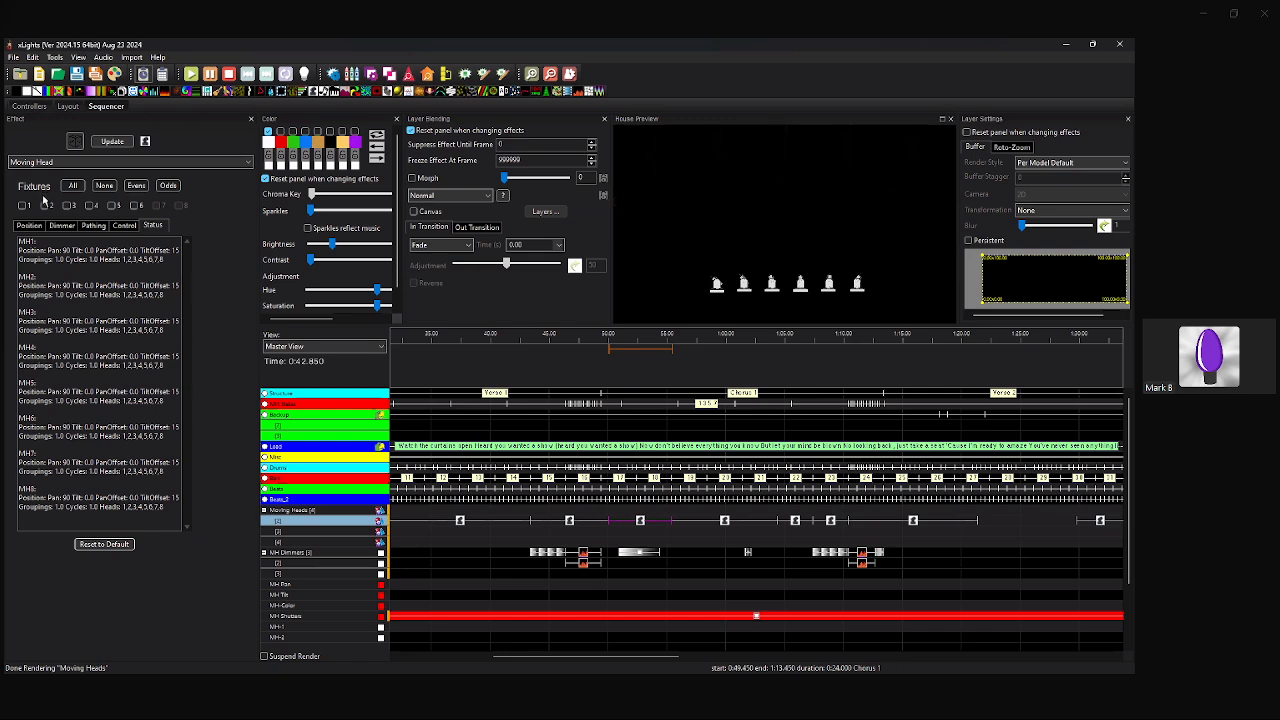
{"action": "left_click", "coordinate": [30, 225]}
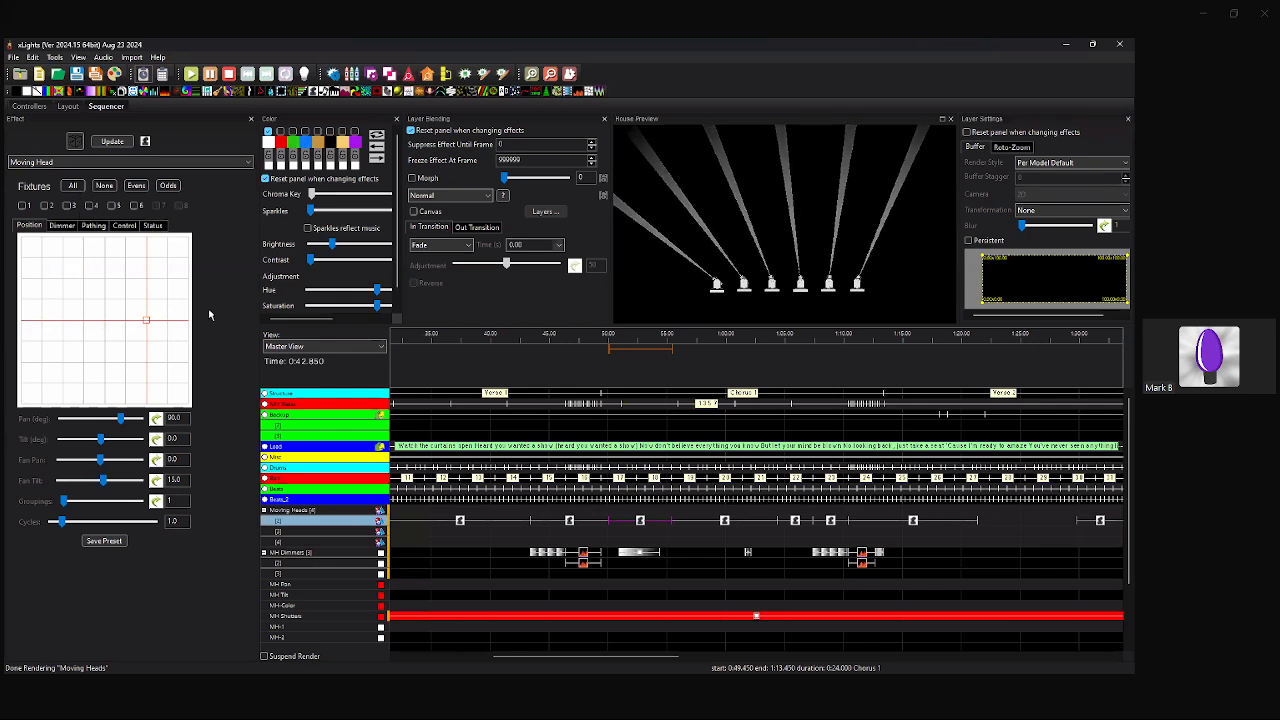
{"action": "left_click", "coordinate": [72, 186]}
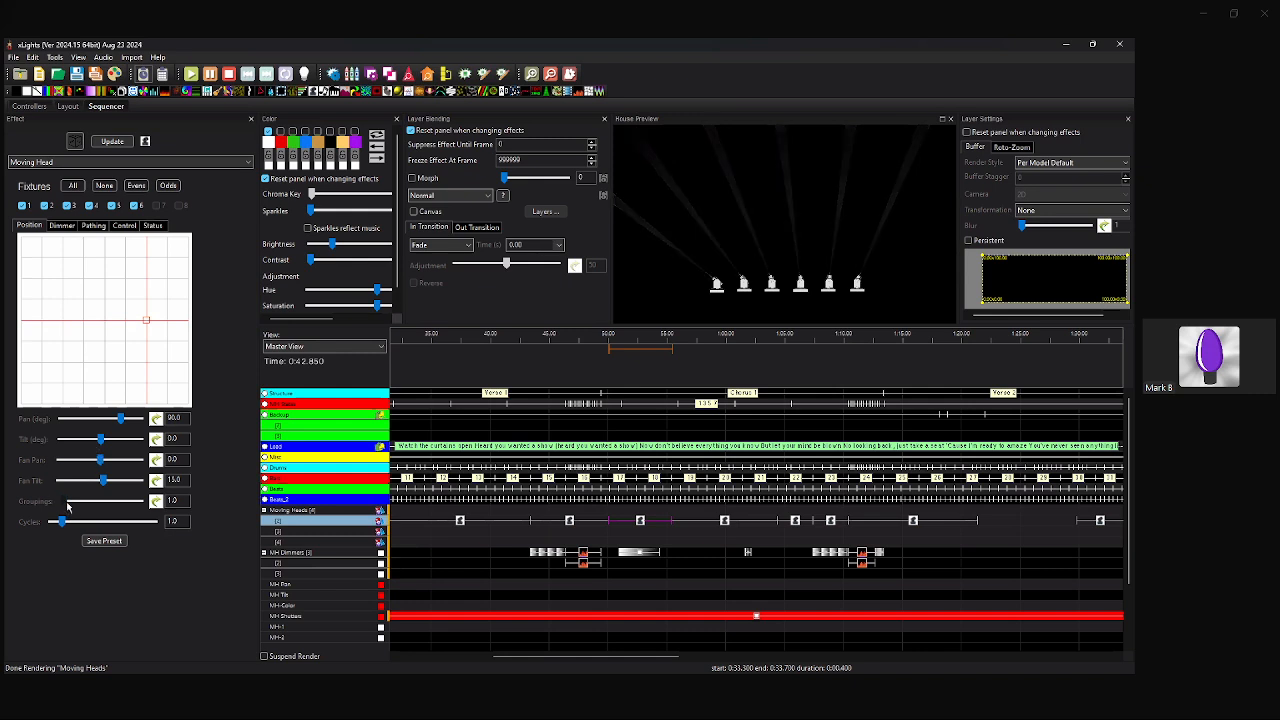
{"action": "mouse_move", "coordinate": [65, 505]}
{"action": "left_mouse_down"}
{"action": "mouse_move", "coordinate": [89, 506]}
{"action": "mouse_move", "coordinate": [53, 503]}
{"action": "left_mouse_up"}
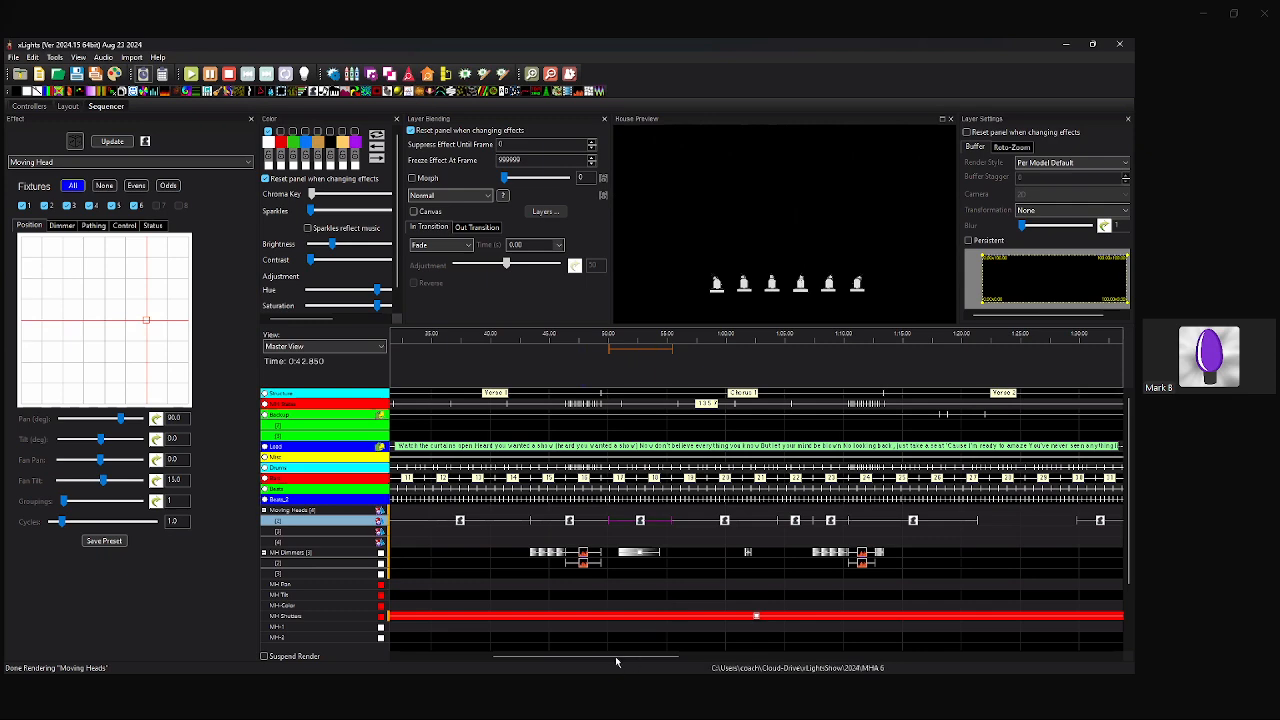
Examine the MH Dimmers On effects around Verse 2 and Chorus 2, and the first VU Meter effect near 2:20.
{"action": "left_click_drag", "start_coordinate": [617, 660], "coordinate": [826, 662]}
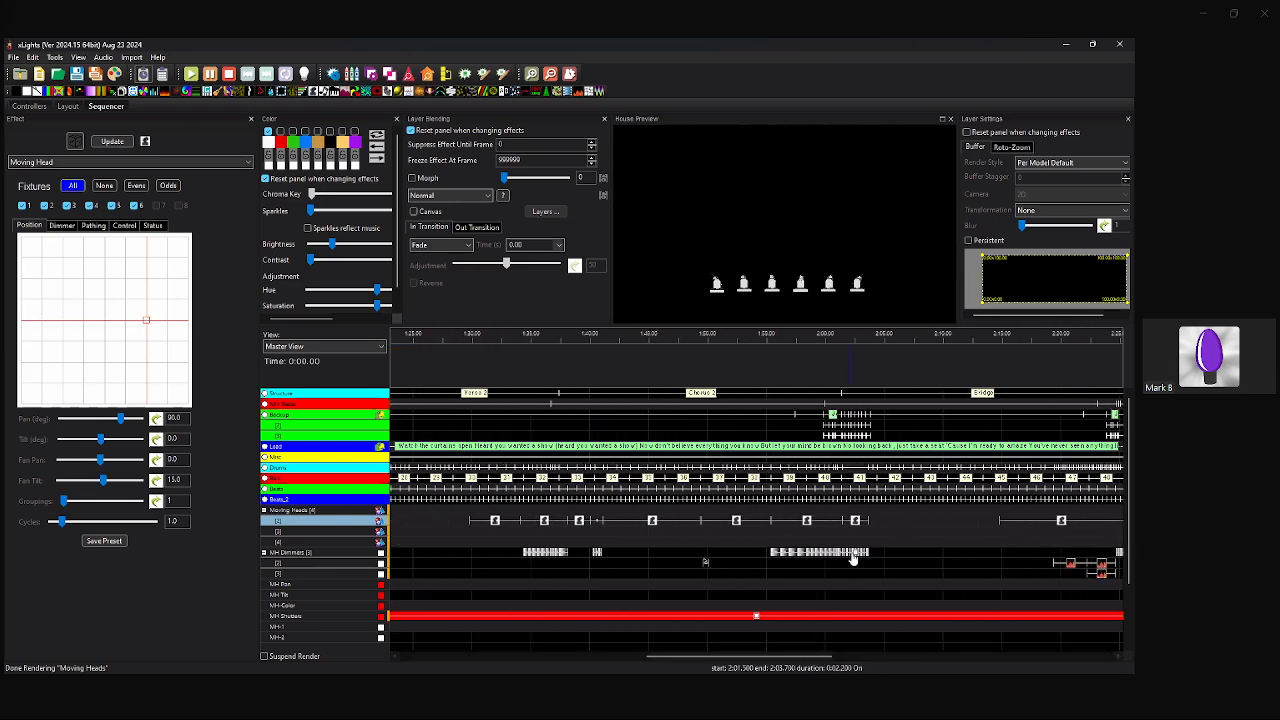
{"action": "left_click", "coordinate": [852, 553]}
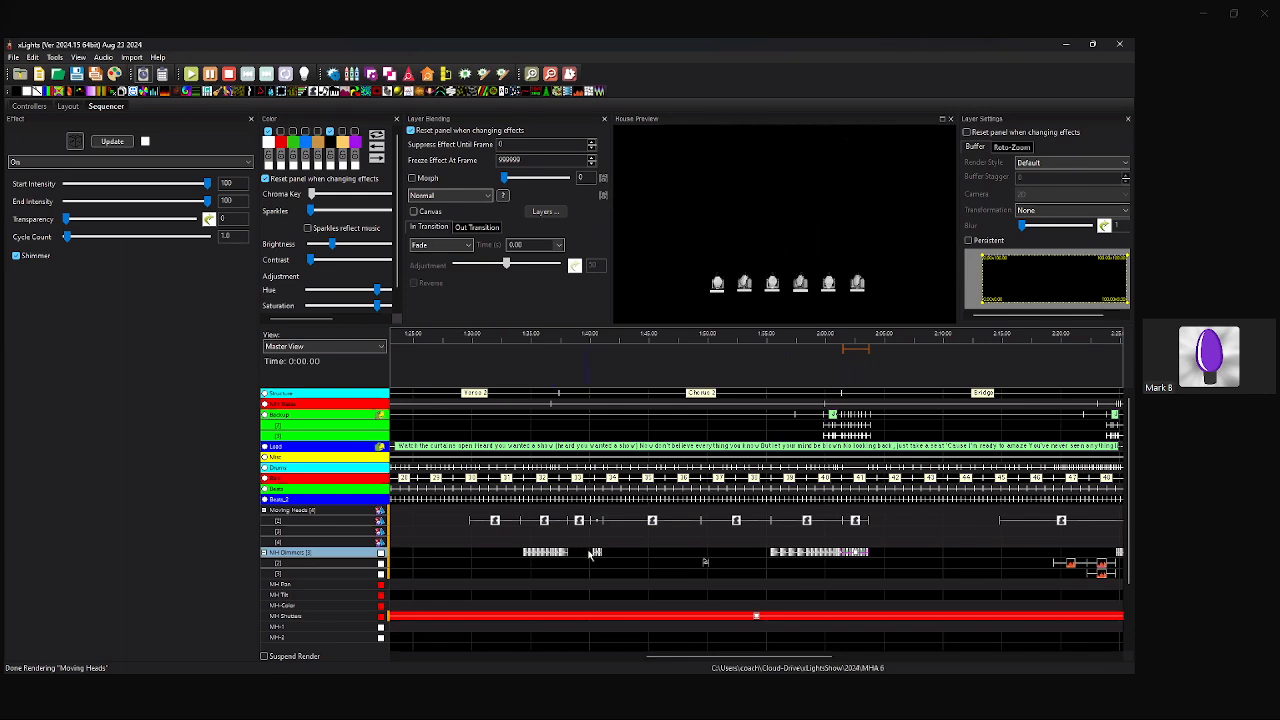
{"action": "left_click", "coordinate": [533, 553]}
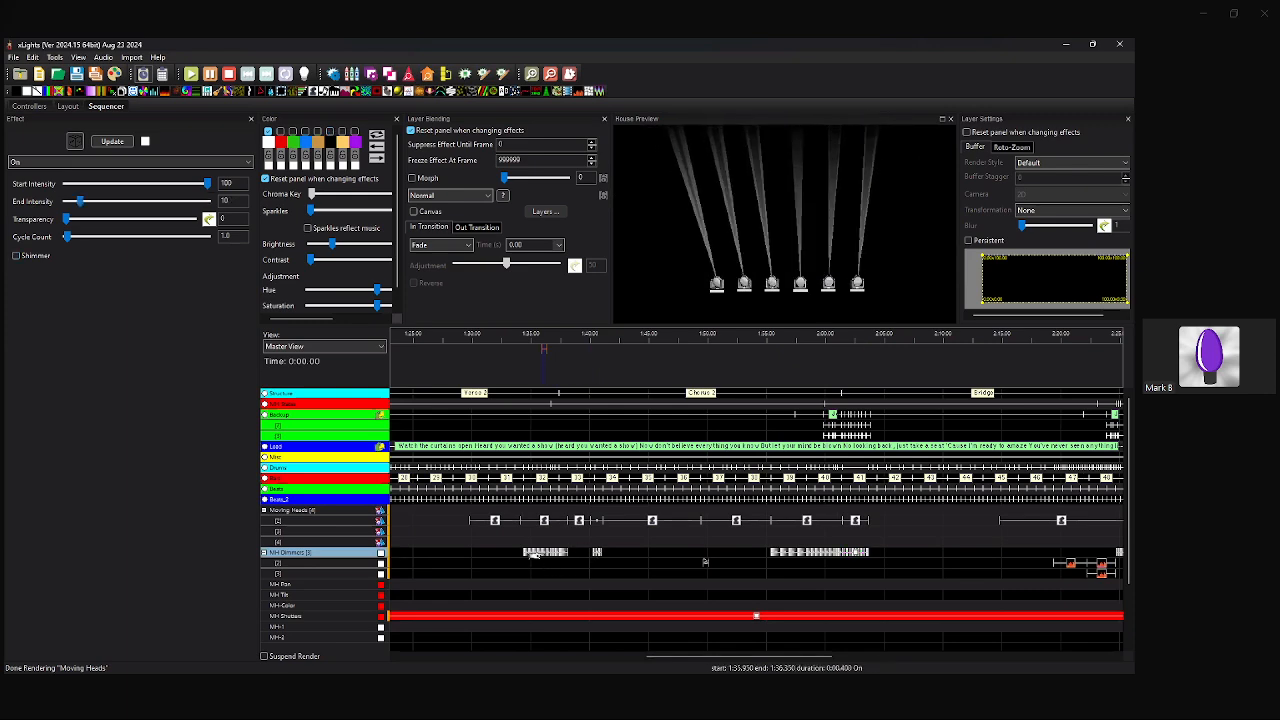
{"action": "left_click_drag", "start_coordinate": [675, 657], "coordinate": [762, 655]}
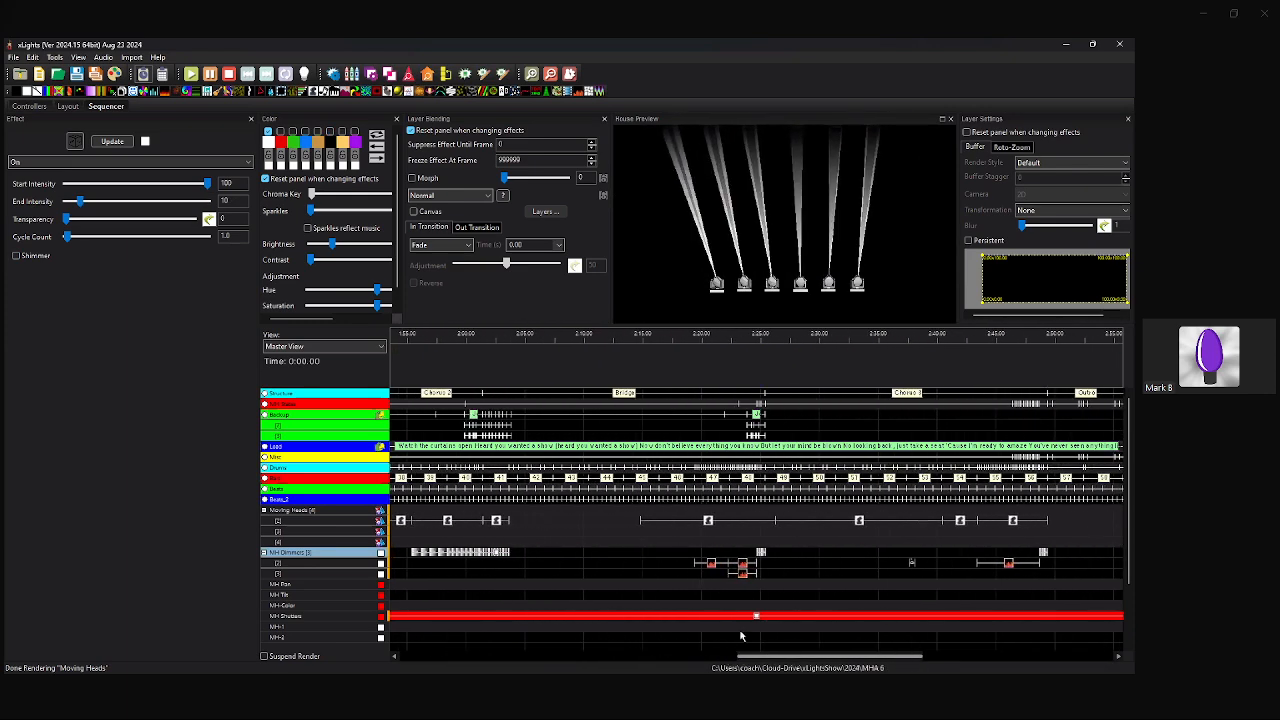
{"action": "left_click", "coordinate": [711, 564]}
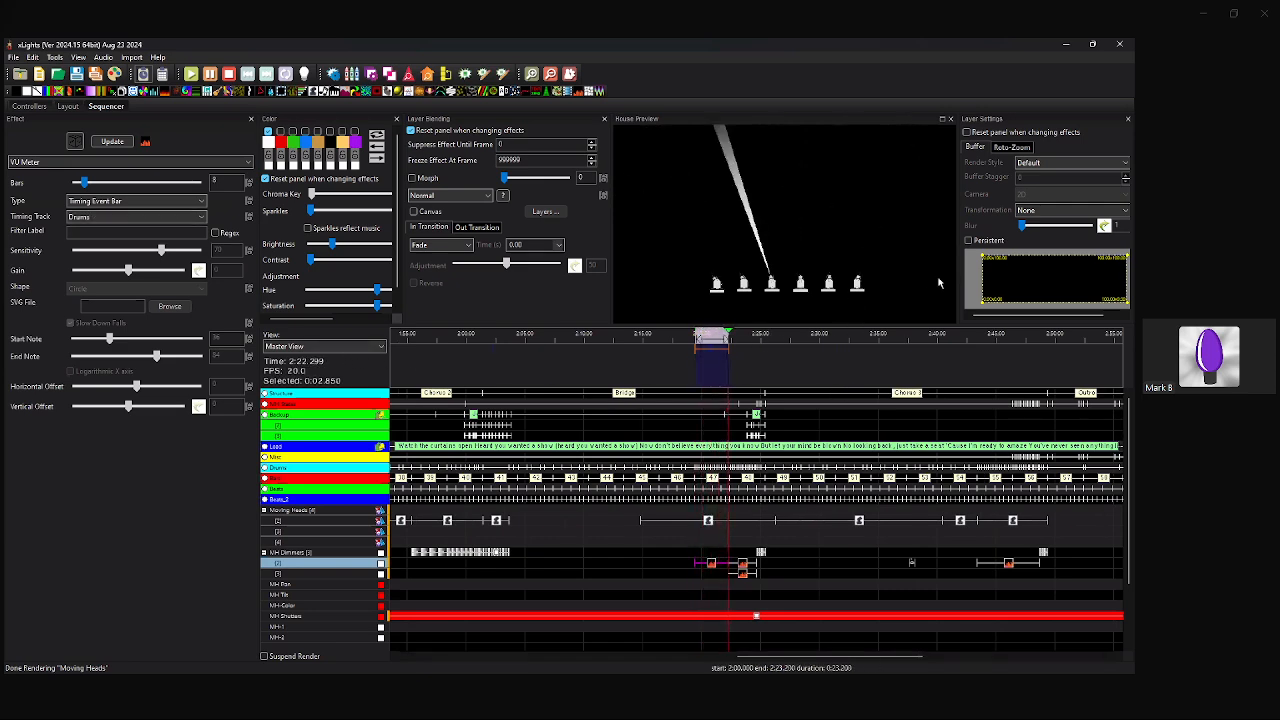
Review the MH Dimmers VU Meter effect near 1:11 and the Moving Head effect beginning there, with all its fixtures selected.
{"action": "left_click_drag", "start_coordinate": [846, 656], "coordinate": [556, 642]}
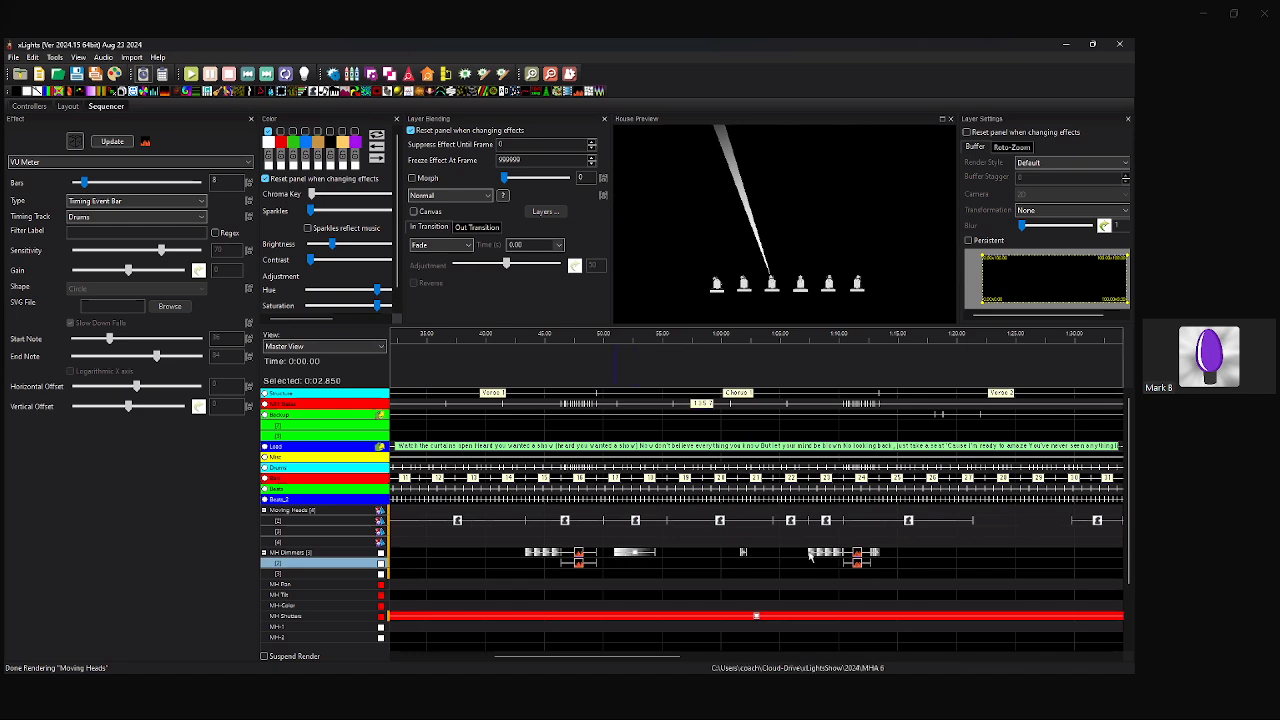
{"action": "left_click", "coordinate": [859, 557]}
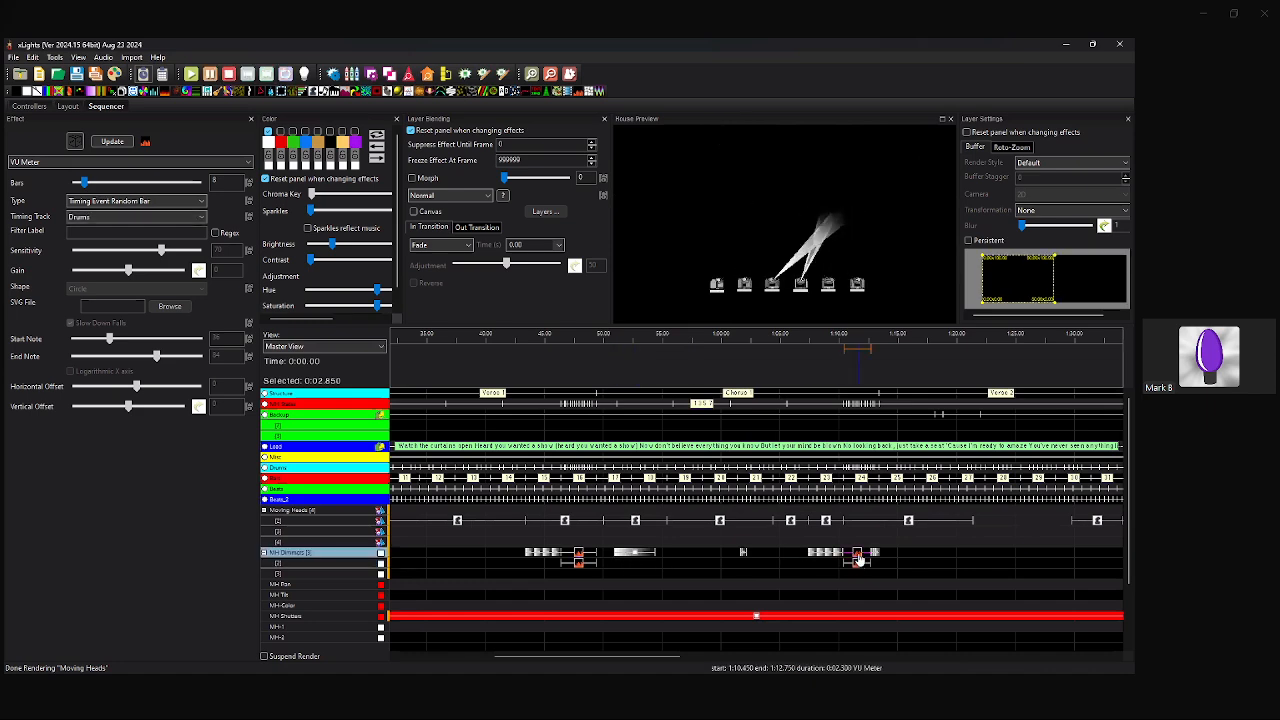
{"action": "left_click_drag", "start_coordinate": [870, 263], "coordinate": [862, 223]}
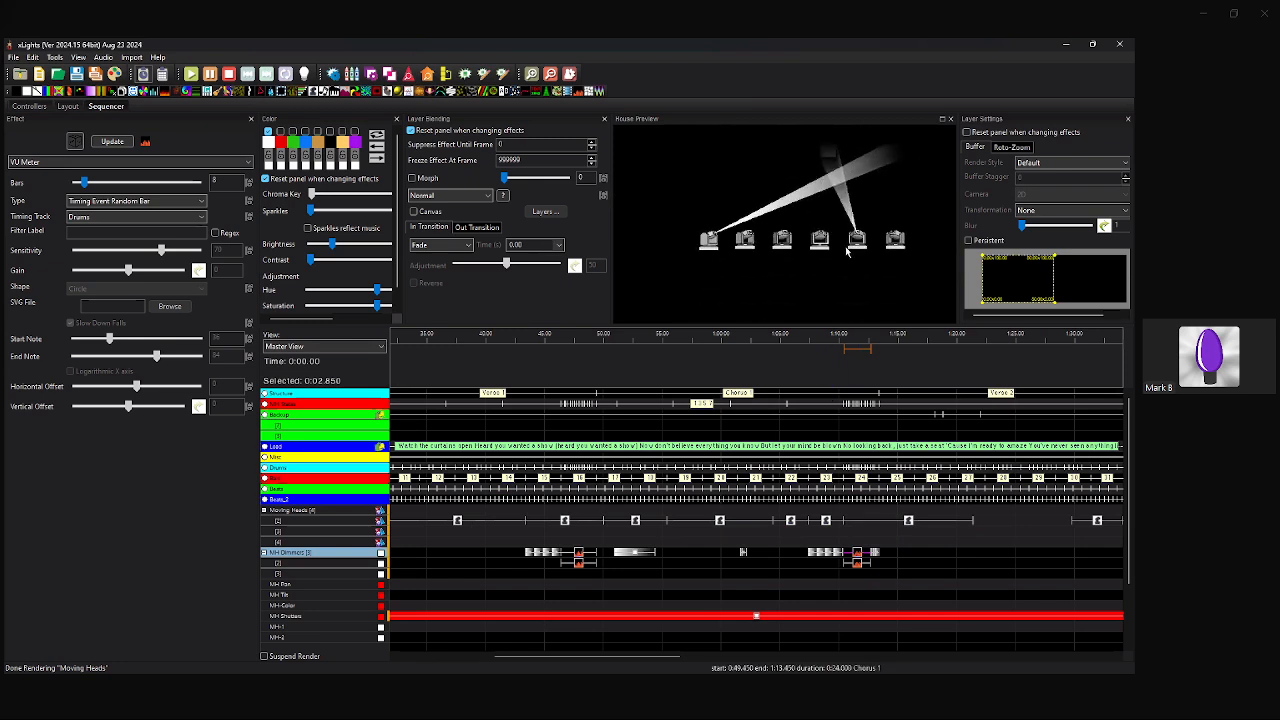
{"action": "left_click", "coordinate": [891, 522]}
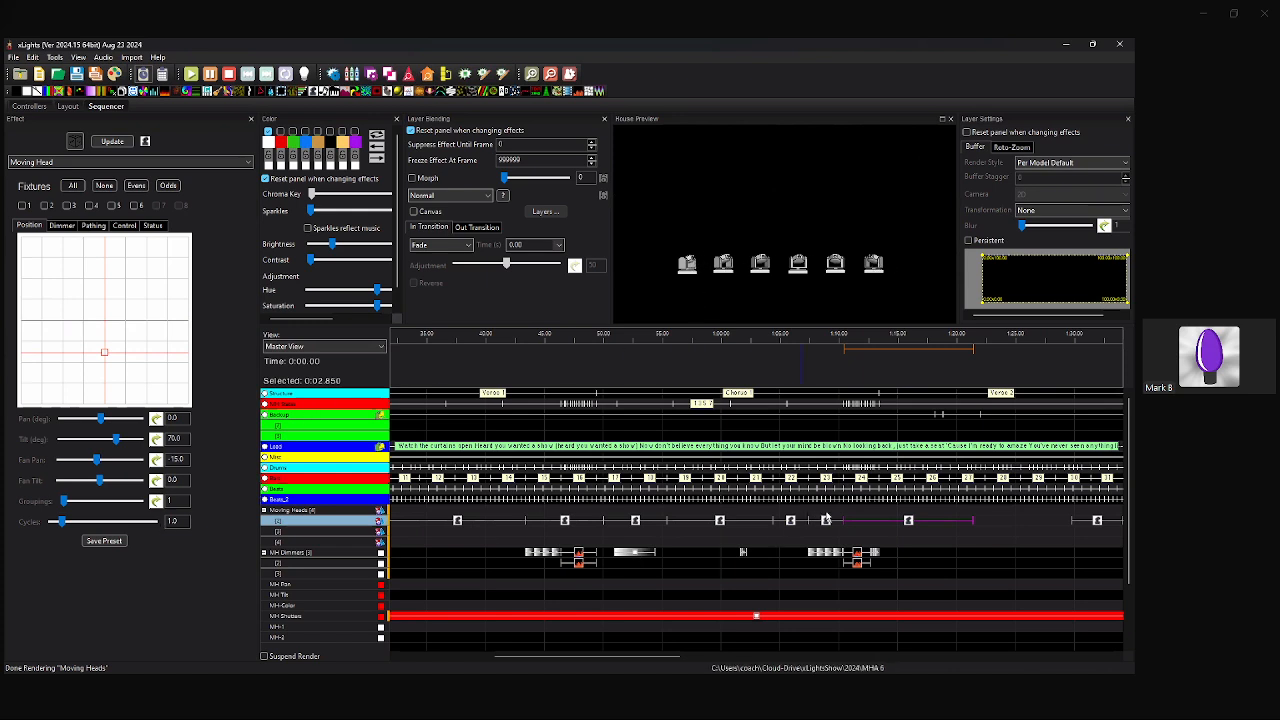
{"action": "left_click", "coordinate": [72, 185]}
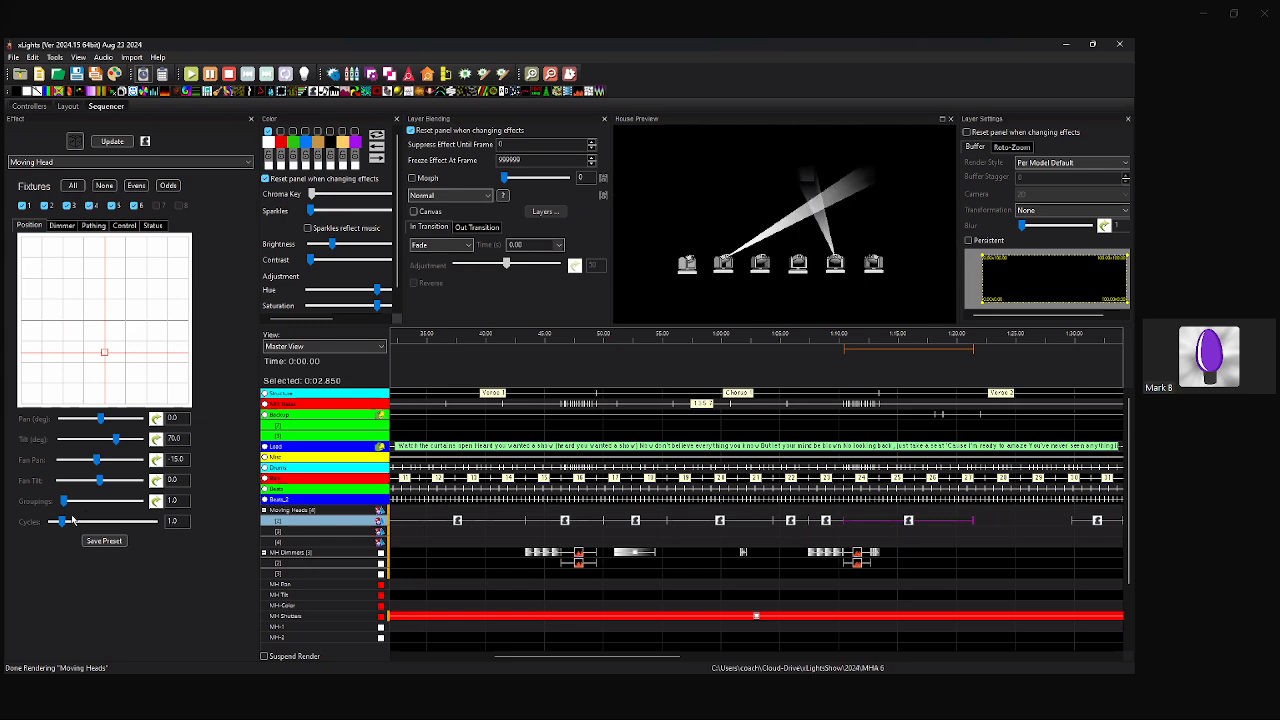
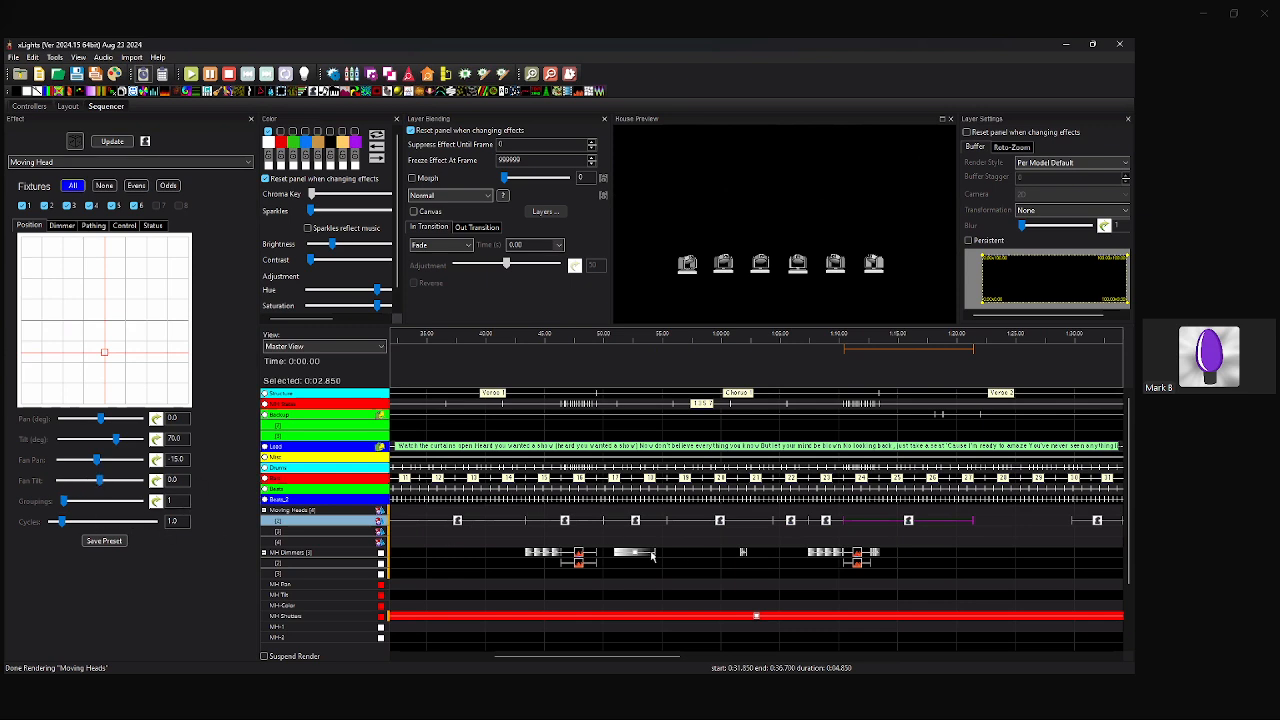
Switch to the xLights MHA Magic installation from the desktop and temporarily change its show directory to the 2024 MHA 6 folder.
{"action": "left_click", "coordinate": [1066, 44]}
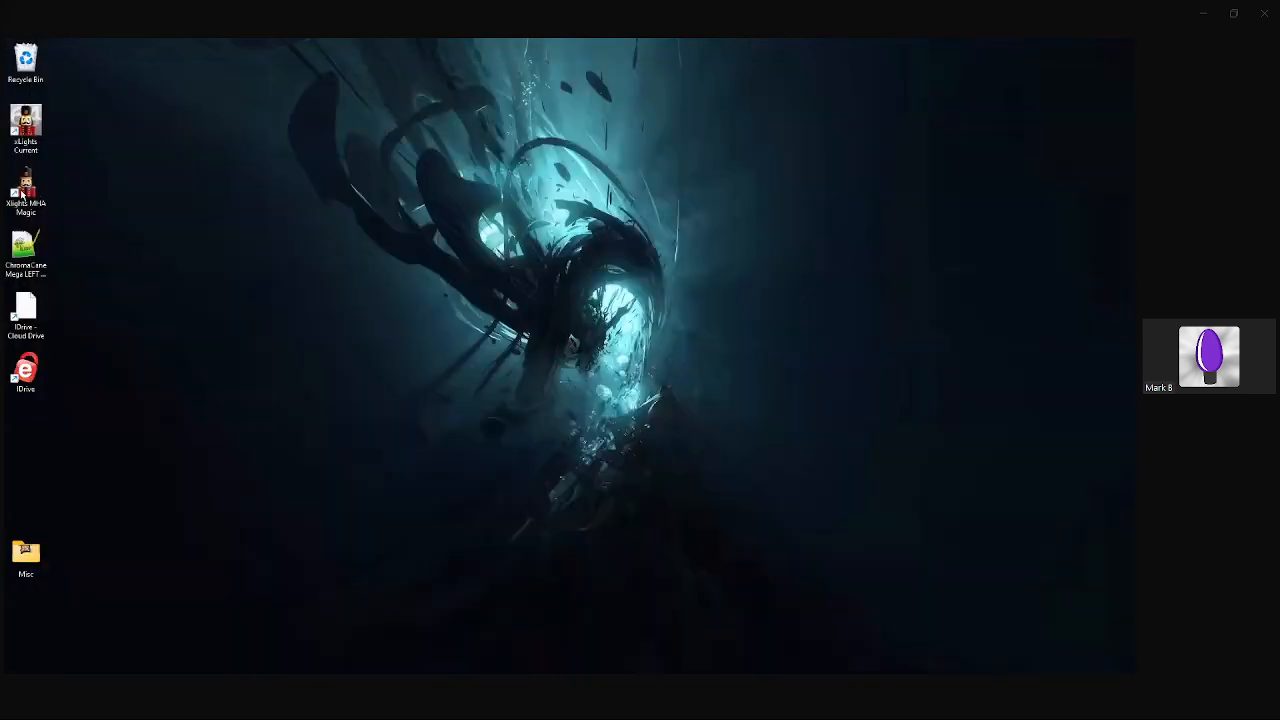
{"action": "double_click", "coordinate": [26, 194]}
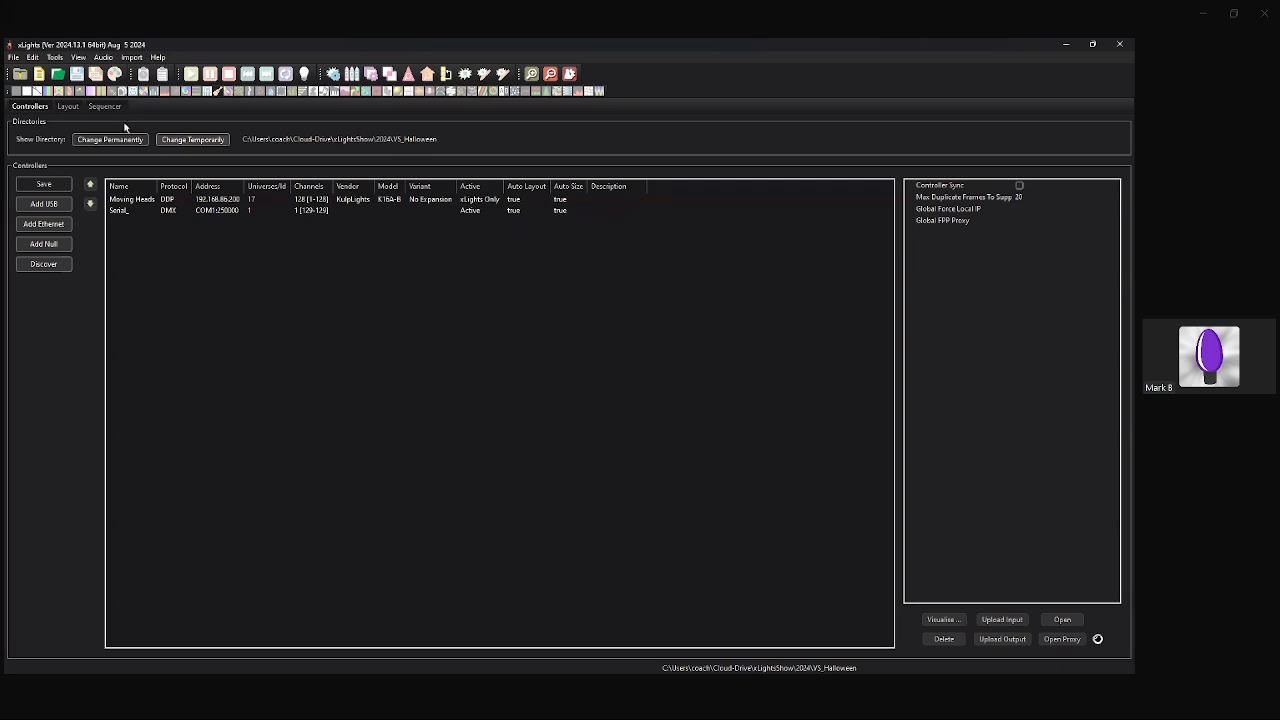
{"action": "left_click", "coordinate": [194, 140]}
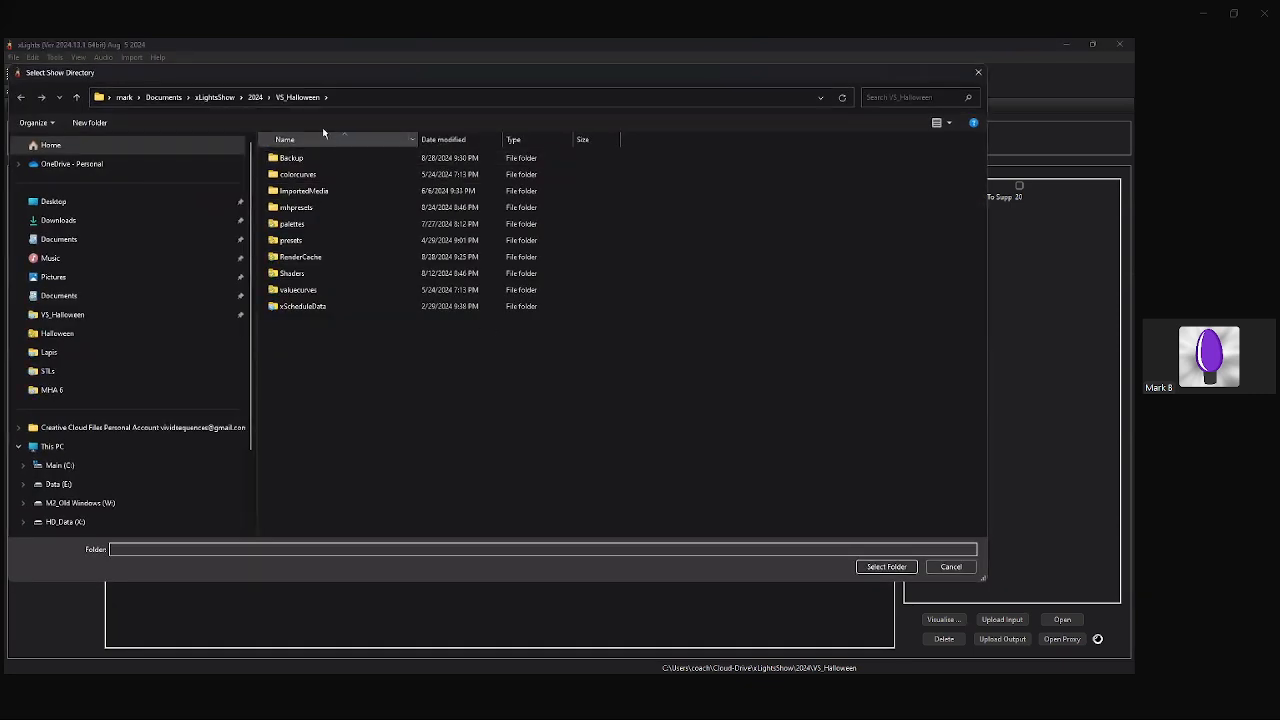
{"action": "left_click", "coordinate": [255, 97]}
{"action": "left_click", "coordinate": [318, 307]}
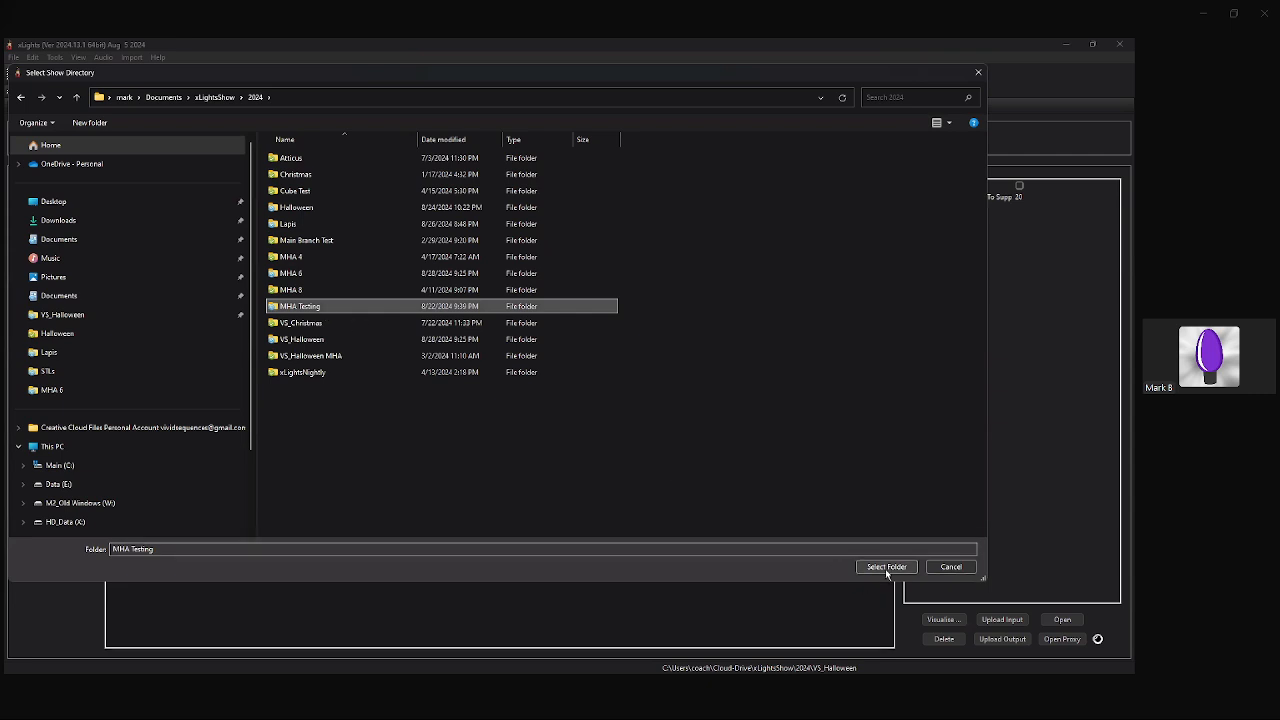
{"action": "left_click", "coordinate": [305, 273]}
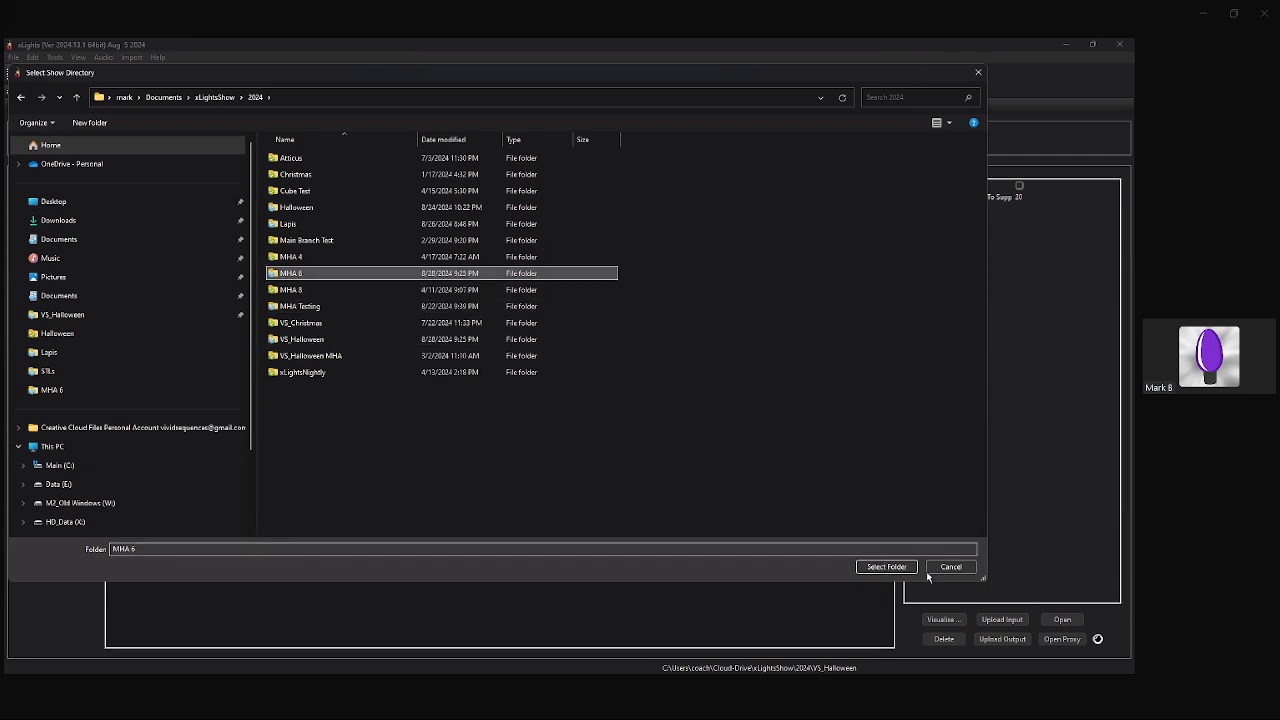
{"action": "left_click", "coordinate": [886, 566]}
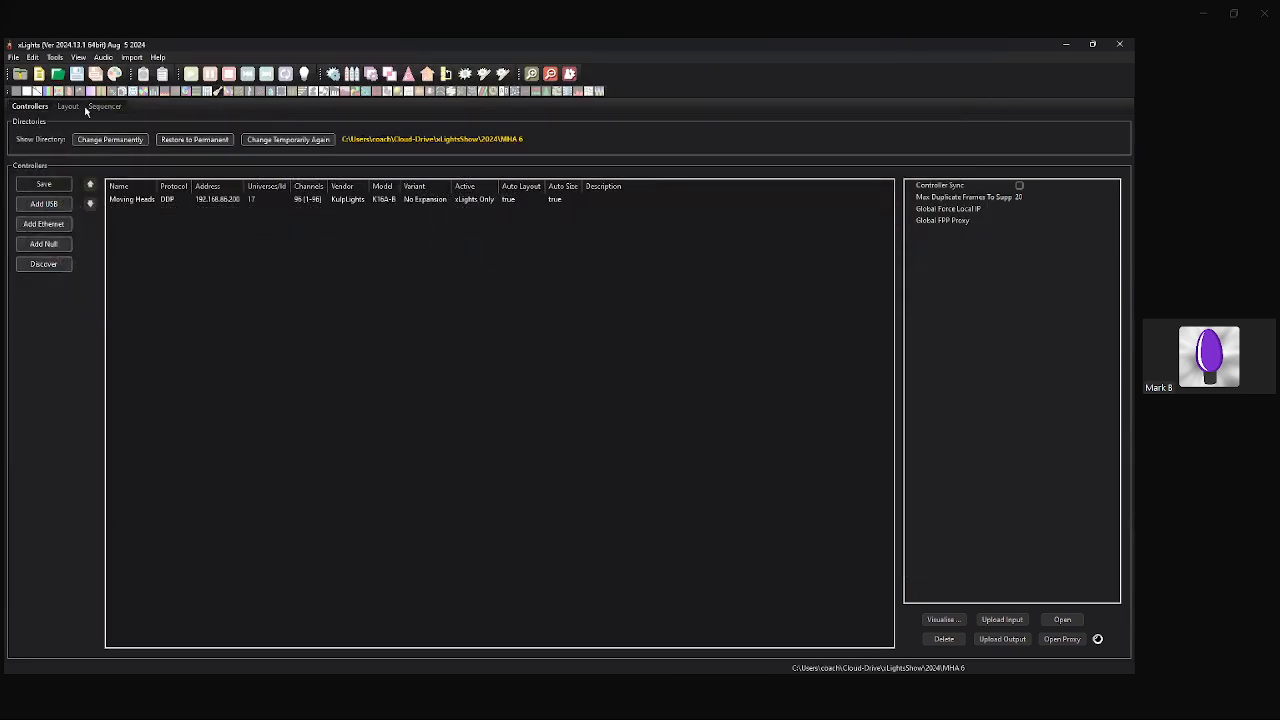
Look over the MHA 6 show's moving head layout, then return to the empty sequencer.
{"action": "left_click", "coordinate": [68, 106]}
{"action": "scroll", "coordinate": [760, 390], "scroll_direction": "up", "scroll_amount": 5}
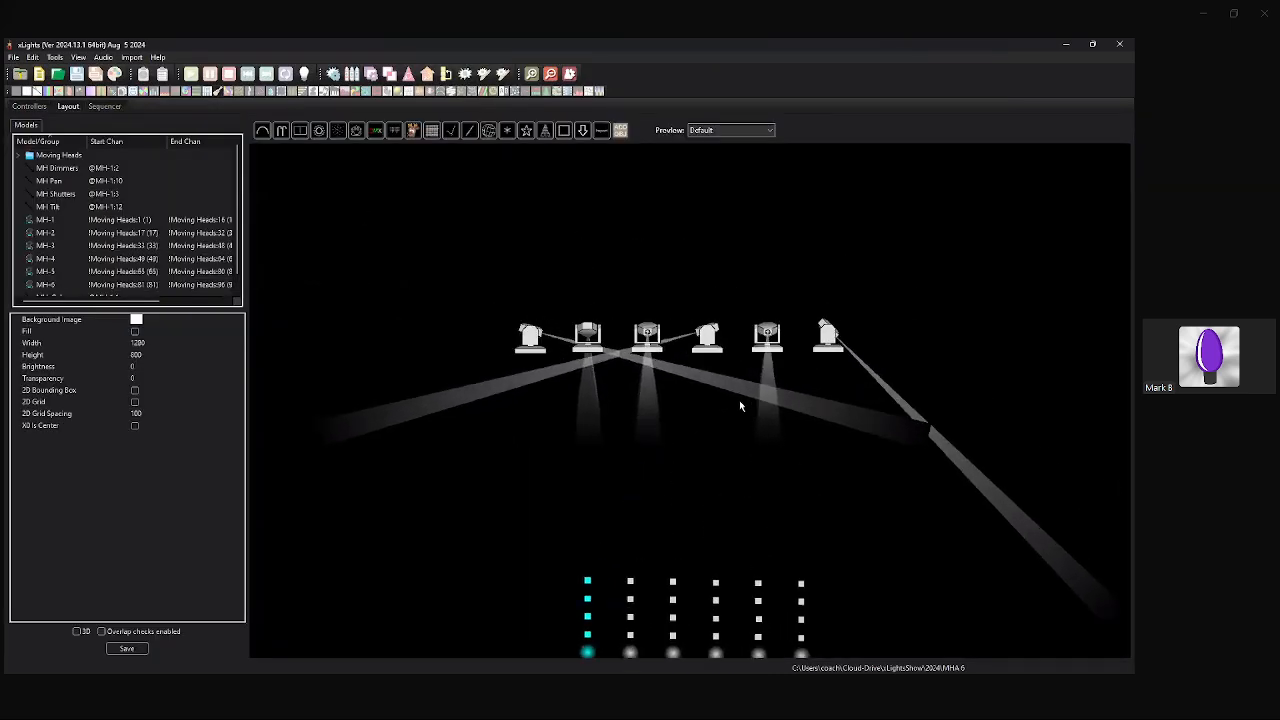
{"action": "left_click", "coordinate": [30, 106]}
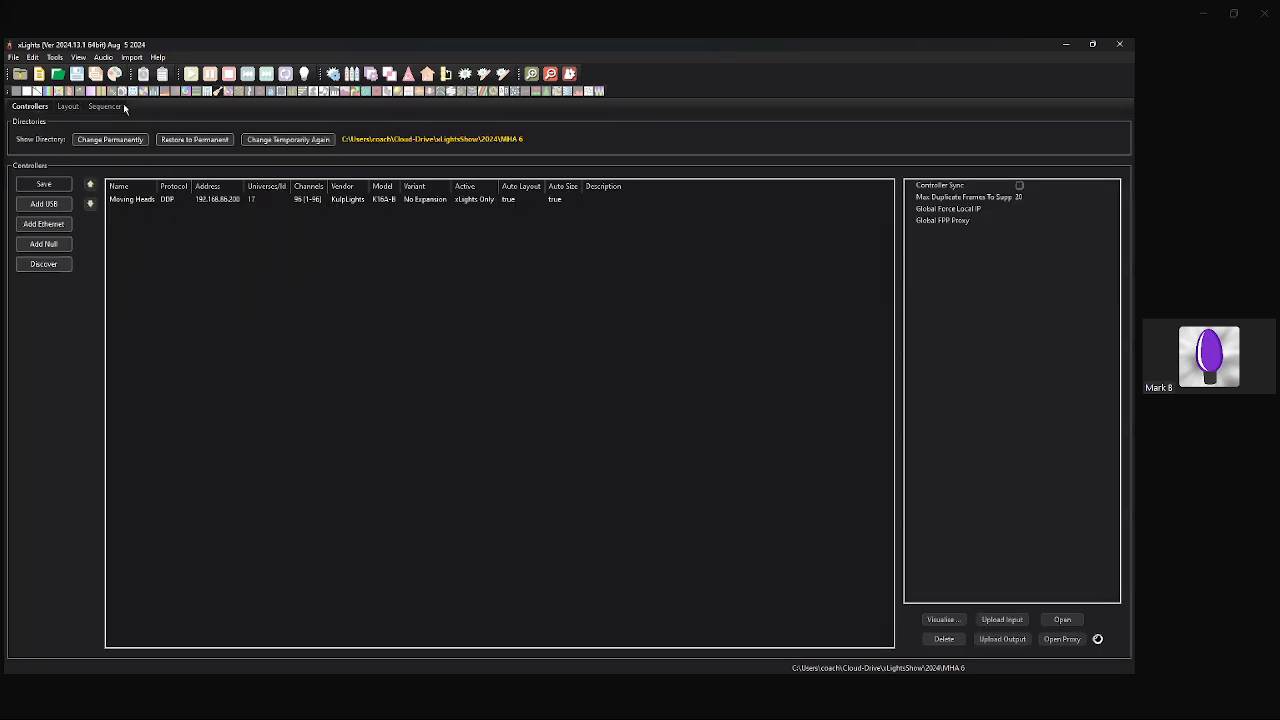
{"action": "left_click", "coordinate": [104, 106]}
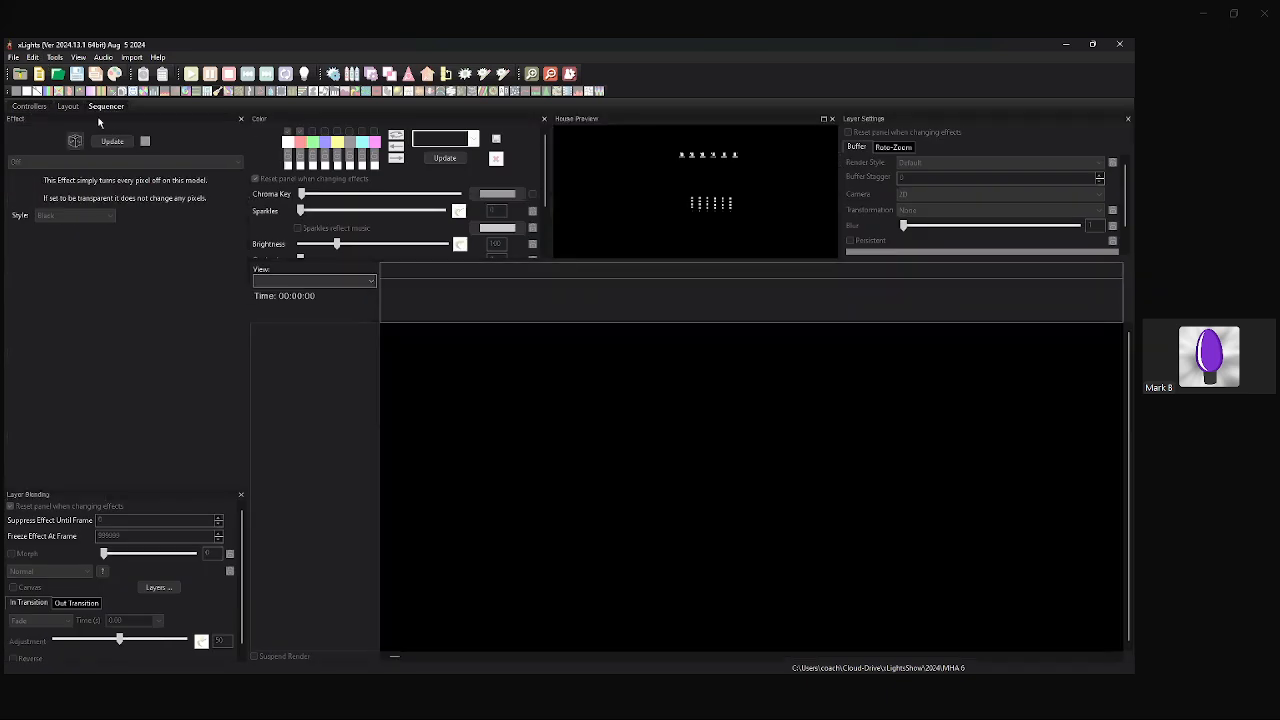
{"action": "left_click", "coordinate": [69, 107]}
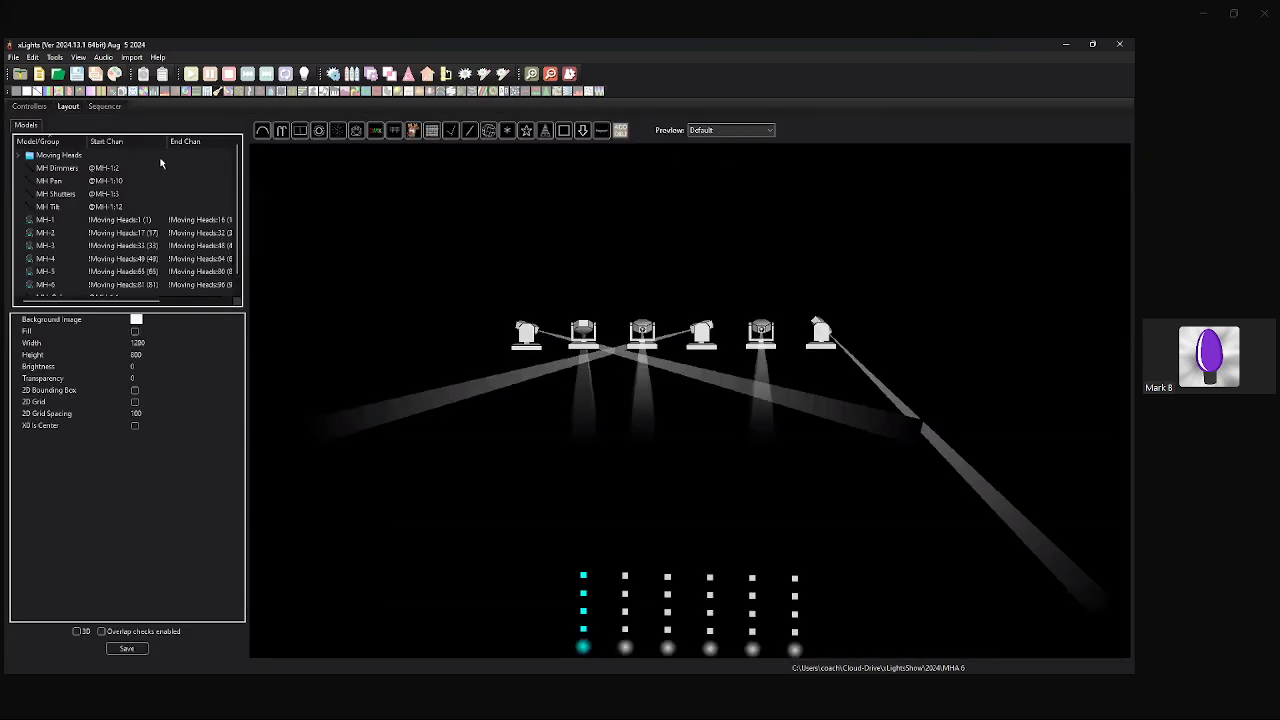
{"action": "left_click", "coordinate": [108, 107]}
Create a new animation sequence in the MHA 6 show.
{"action": "left_click", "coordinate": [39, 75]}
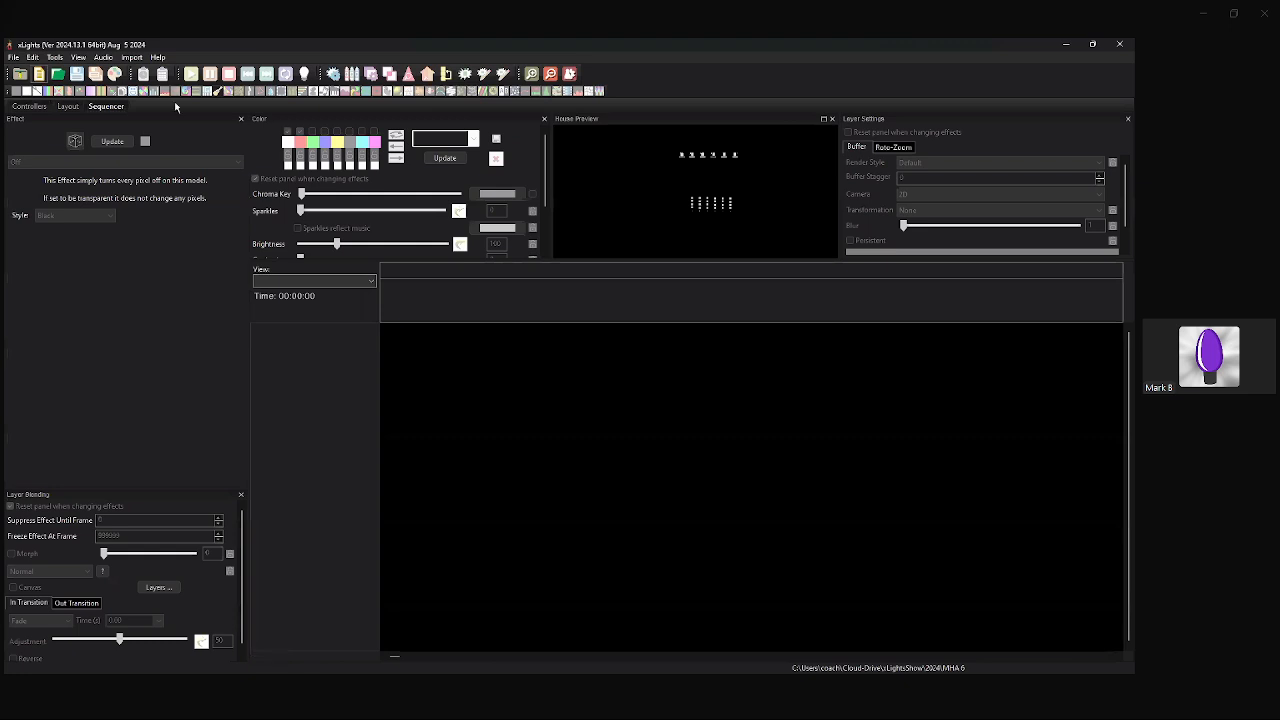
{"action": "left_click", "coordinate": [193, 241]}
{"action": "left_click", "coordinate": [376, 342]}
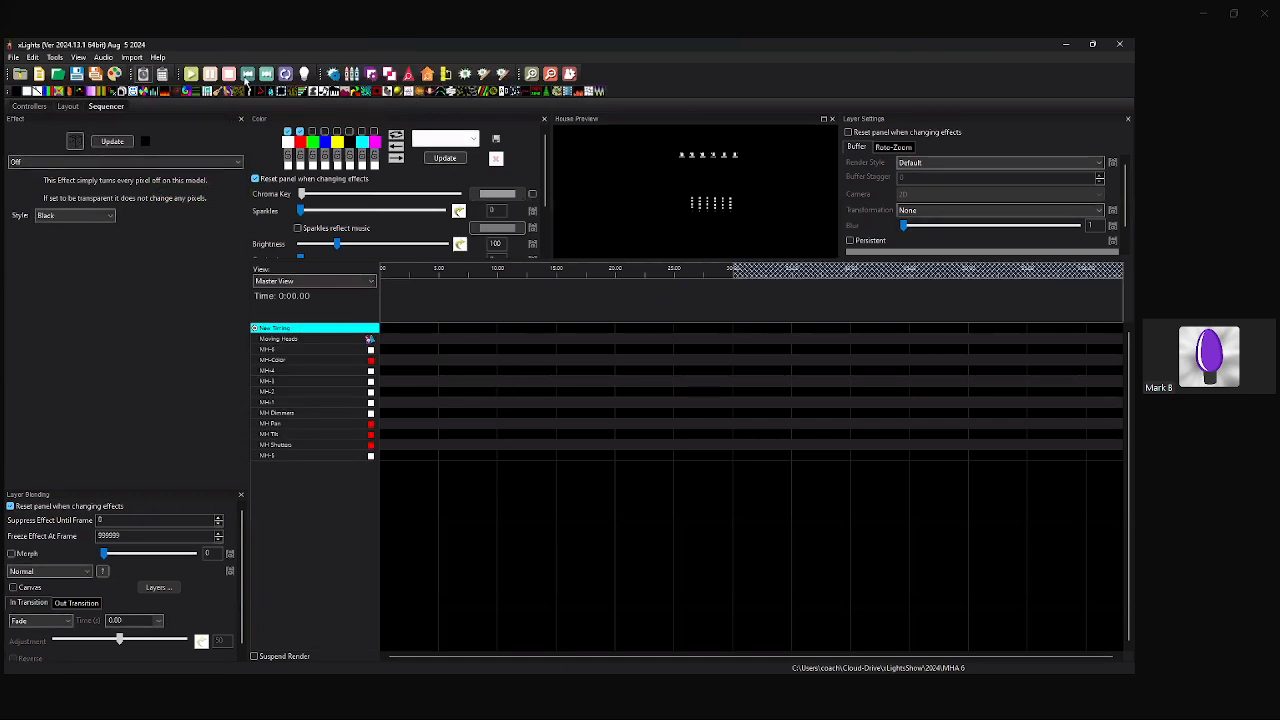
Start an effects import from Freakshow-Chris VillianMHA.xsq in the 2024 VS_Halloween folder.
{"action": "left_click", "coordinate": [141, 70]}
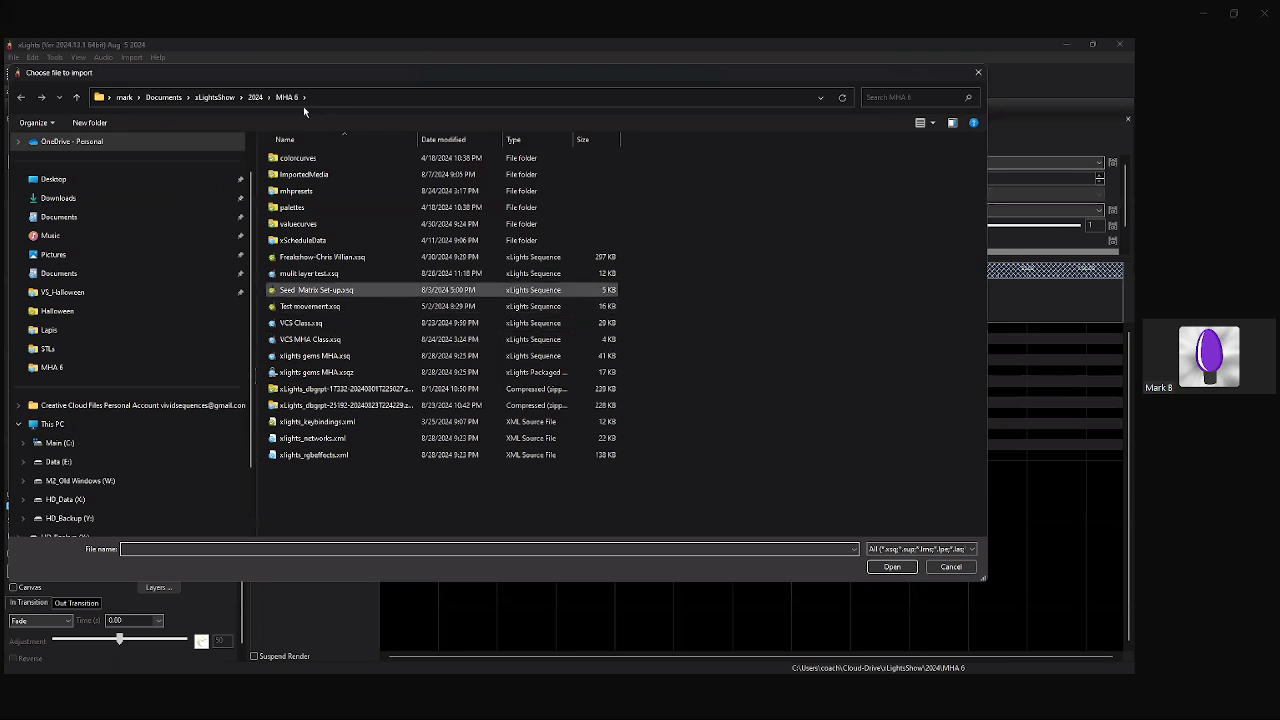
{"action": "left_click", "coordinate": [255, 97]}
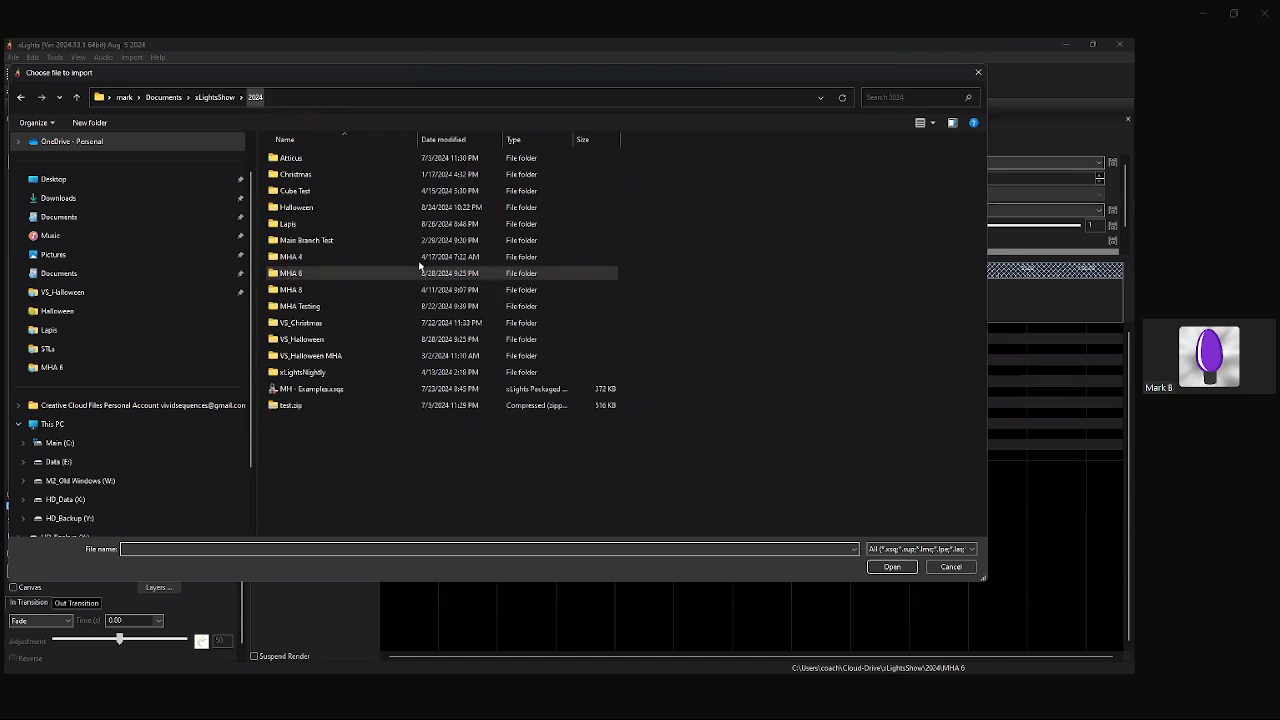
{"action": "double_click", "coordinate": [355, 336]}
{"action": "scroll", "coordinate": [356, 339], "scroll_direction": "down", "scroll_amount": 2}
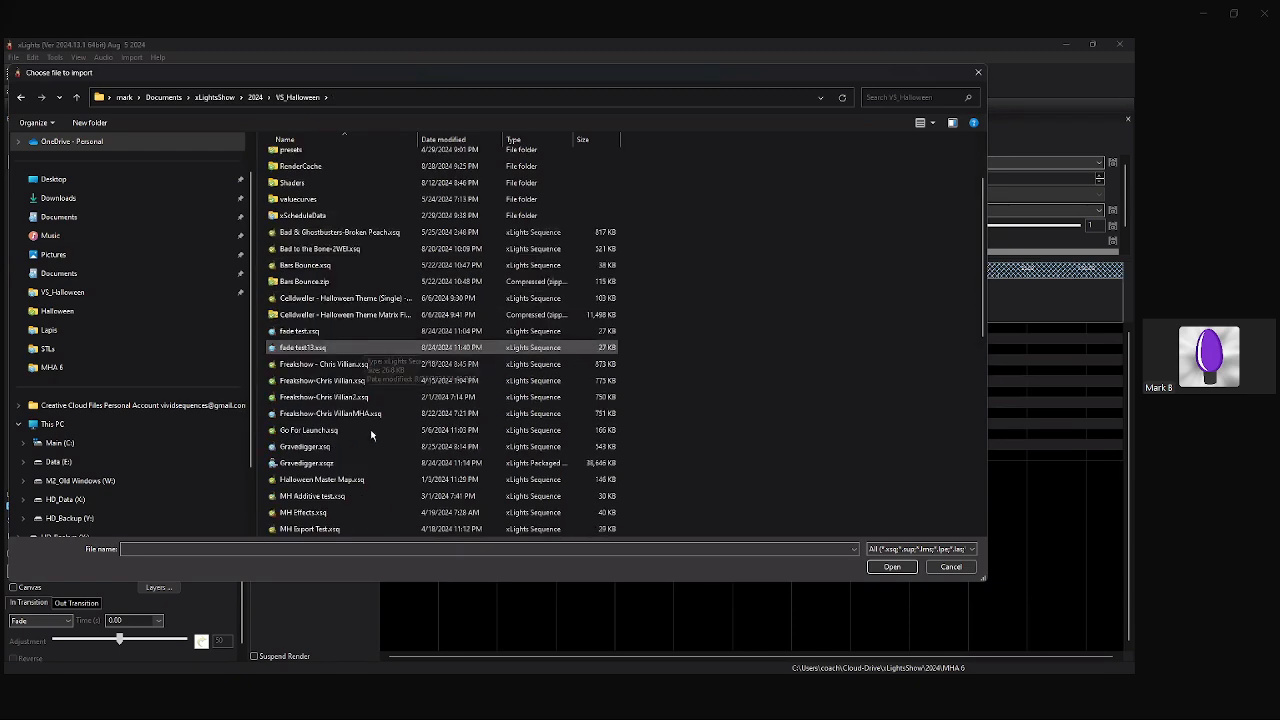
{"action": "left_click", "coordinate": [480, 413]}
{"action": "left_click", "coordinate": [893, 568]}
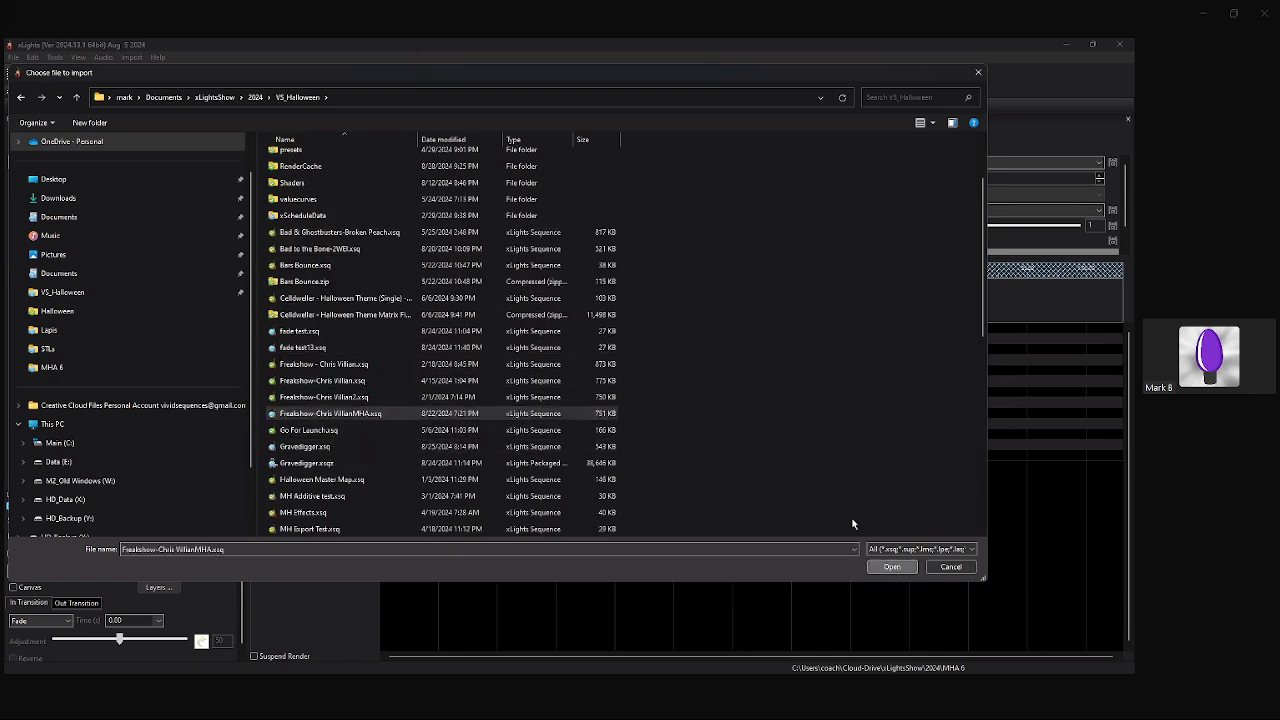
Map Moving Heads, MH Dimmers and MH Shutters to their same-named source models and import the effects without saving the mapping.
{"action": "scroll", "coordinate": [661, 550], "scroll_direction": "down", "scroll_amount": 4}
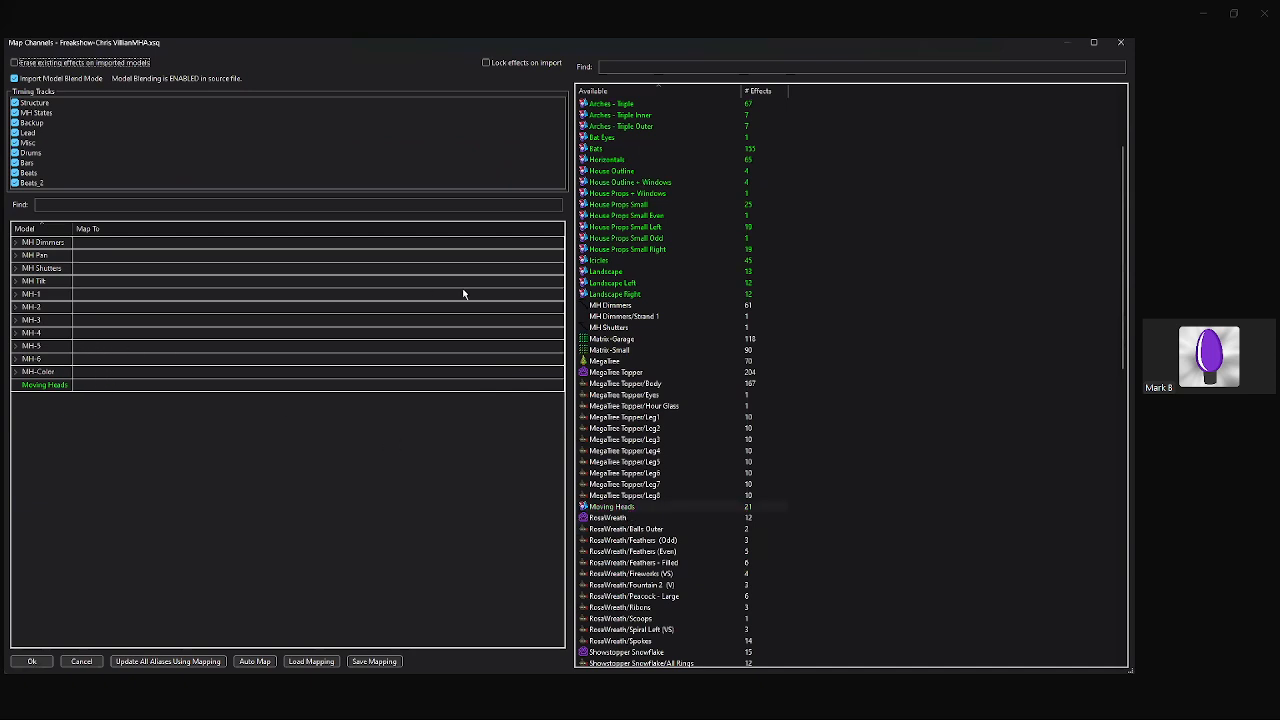
{"action": "scroll", "coordinate": [619, 302], "scroll_direction": "up", "scroll_amount": 4}
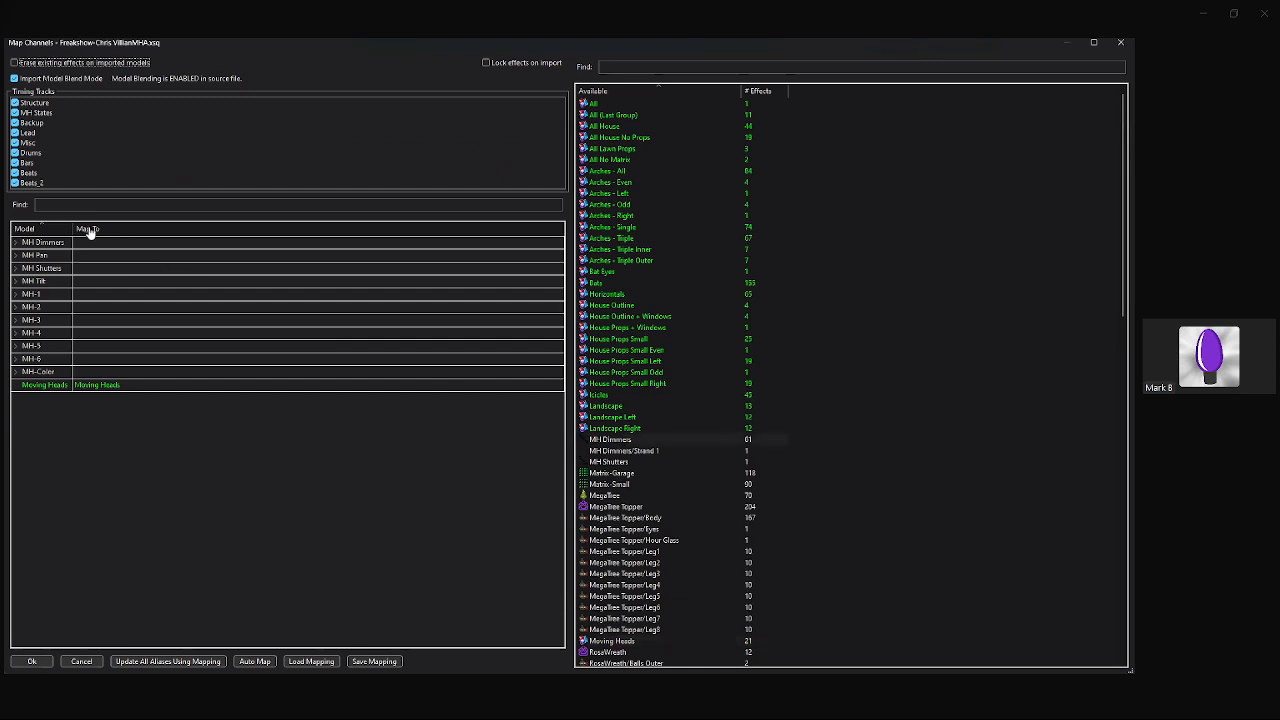
{"action": "left_click_drag", "start_coordinate": [100, 246], "coordinate": [90, 274]}
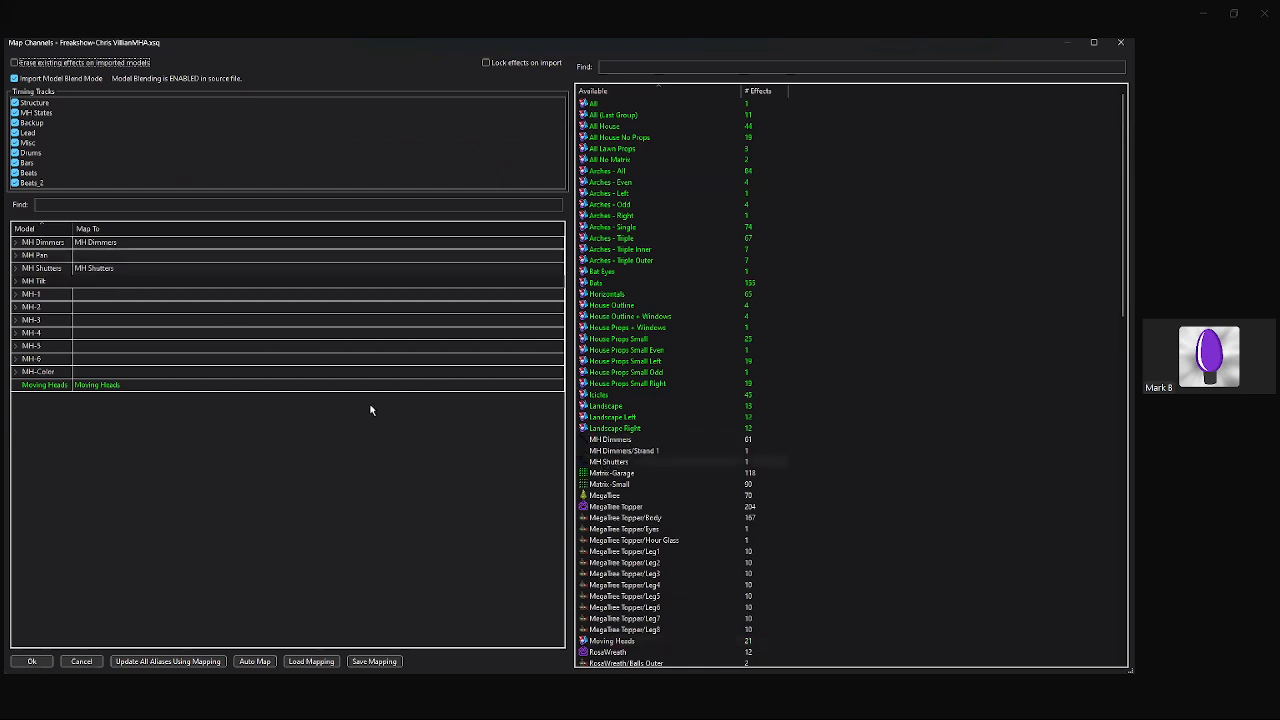
{"action": "left_click", "coordinate": [40, 662]}
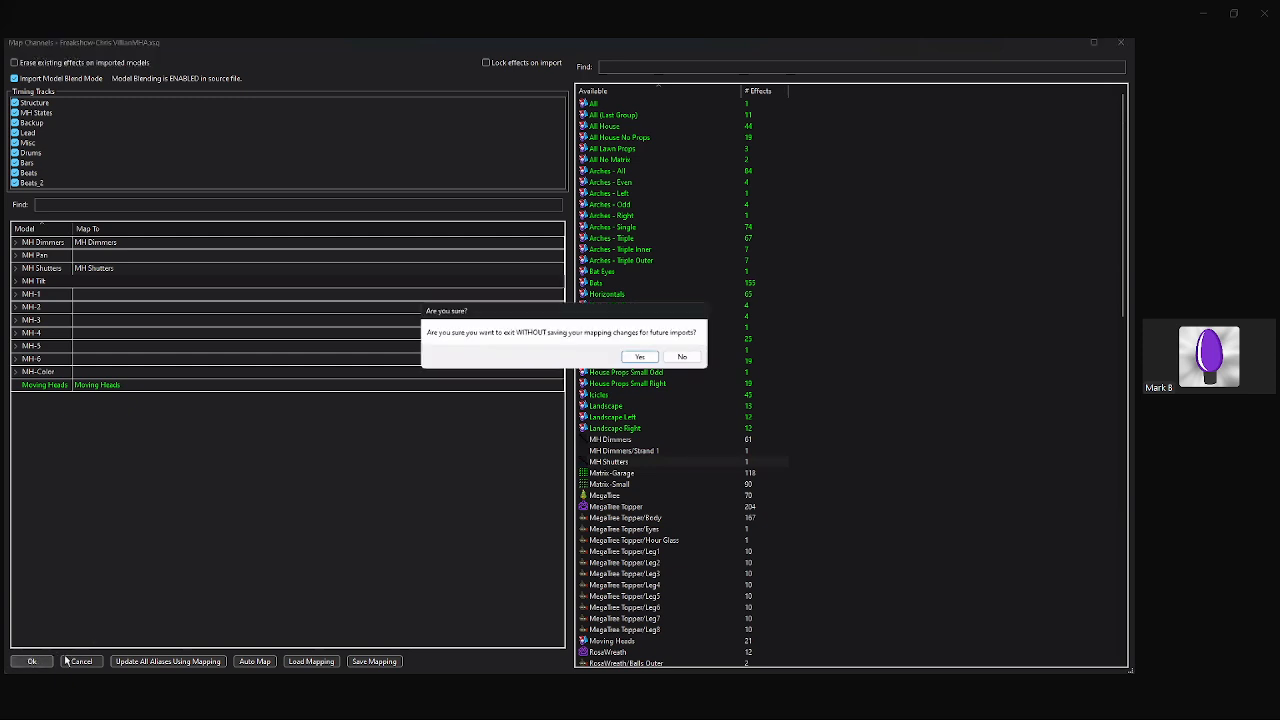
{"action": "left_click", "coordinate": [642, 359]}
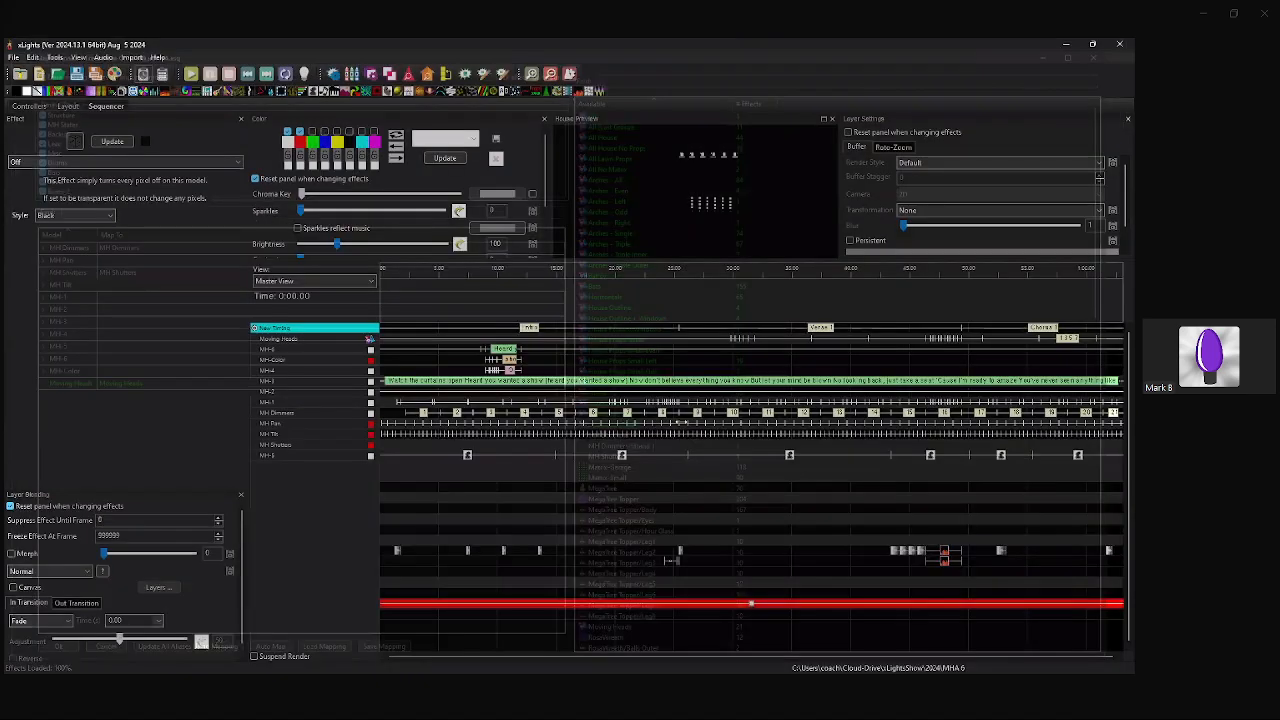
Reorder the sequence's models by making OrderedMasterView the master view in the display elements.
{"action": "right_click", "coordinate": [281, 508]}
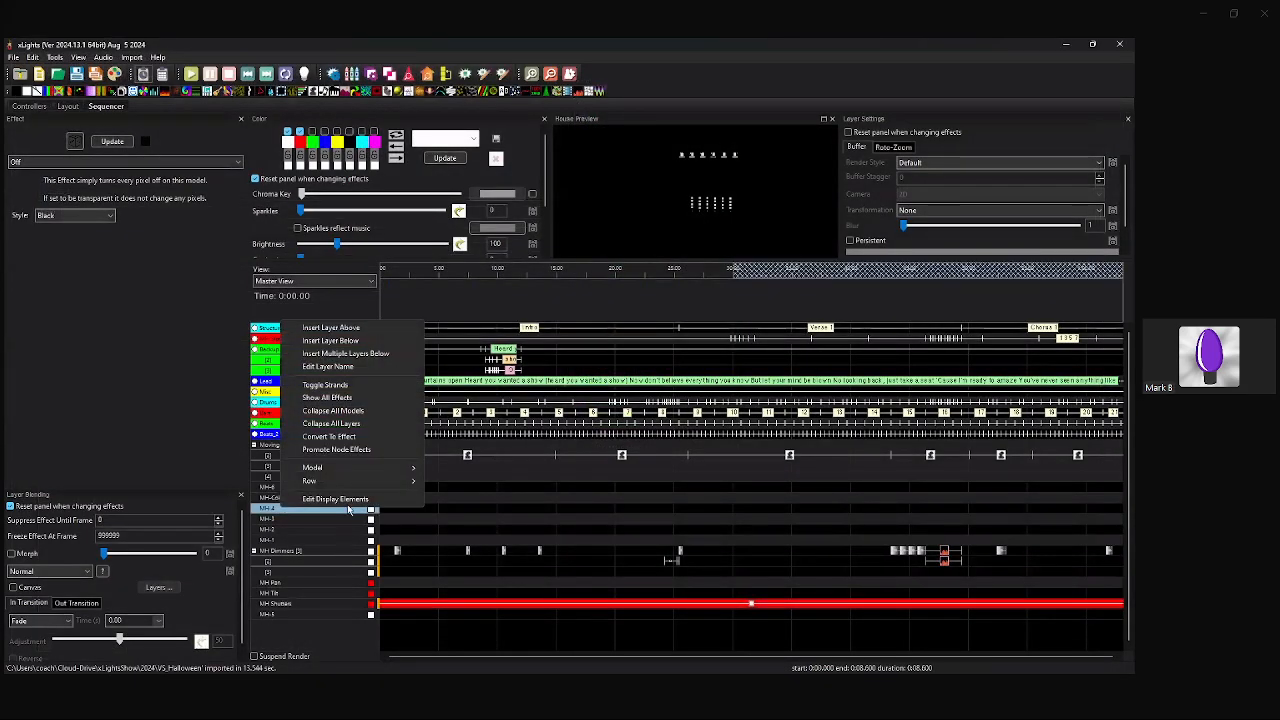
{"action": "left_click", "coordinate": [345, 499]}
{"action": "left_click", "coordinate": [895, 480]}
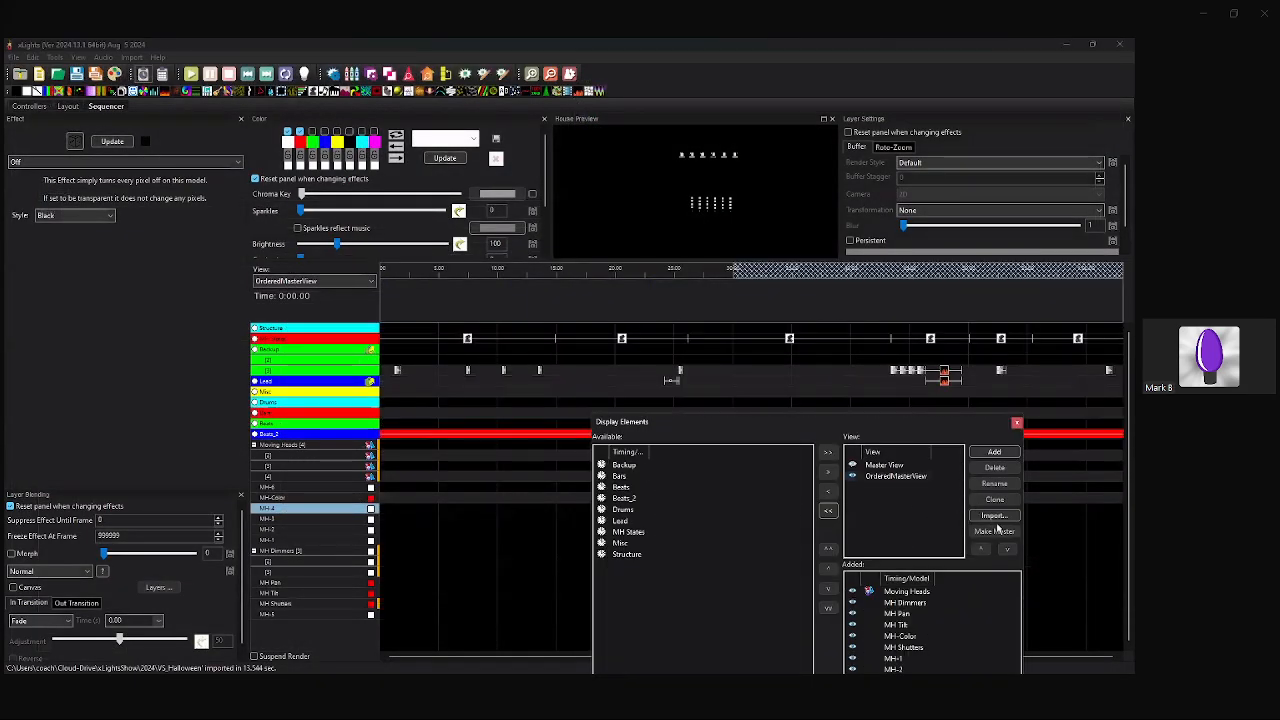
{"action": "left_click", "coordinate": [994, 531]}
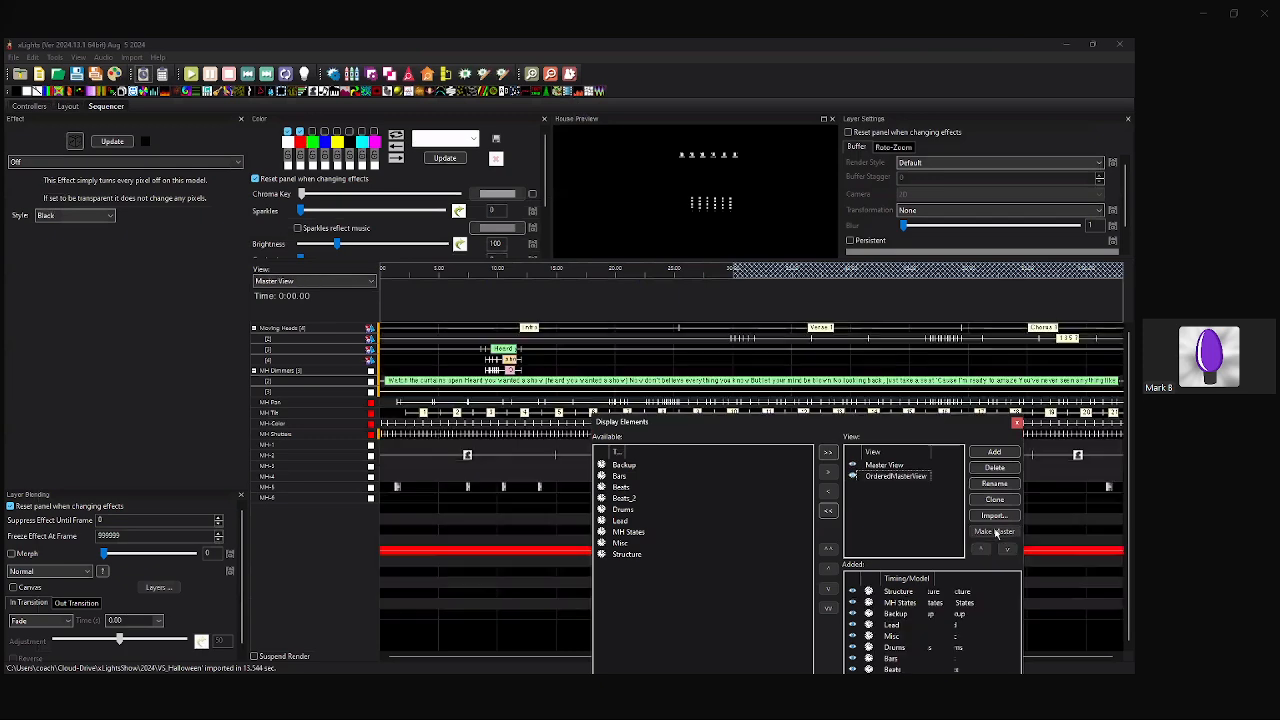
{"action": "left_click", "coordinate": [1017, 422]}
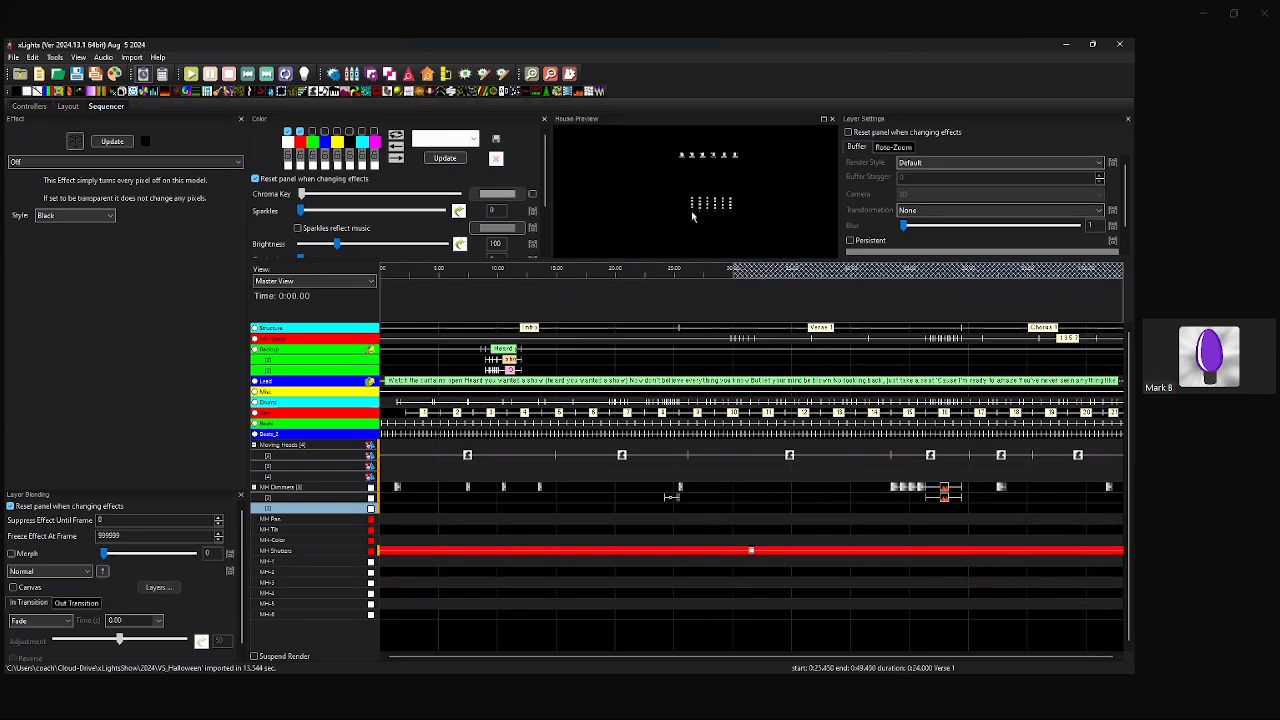
Set the sequence duration to 240 seconds in the sequence settings.
{"action": "left_click", "coordinate": [536, 82]}
{"action": "left_click", "coordinate": [536, 82]}
{"action": "left_click_drag", "start_coordinate": [626, 656], "coordinate": [1116, 666]}
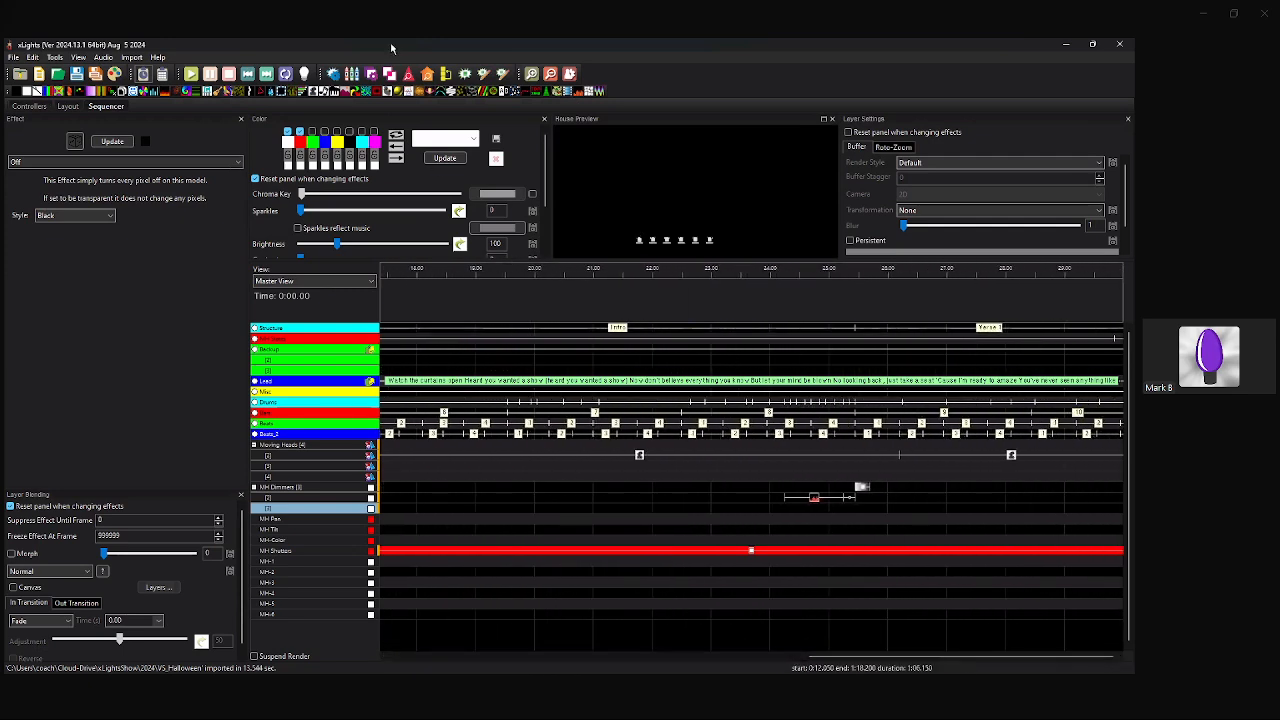
{"action": "left_click", "coordinate": [13, 58]}
{"action": "left_click", "coordinate": [60, 167]}
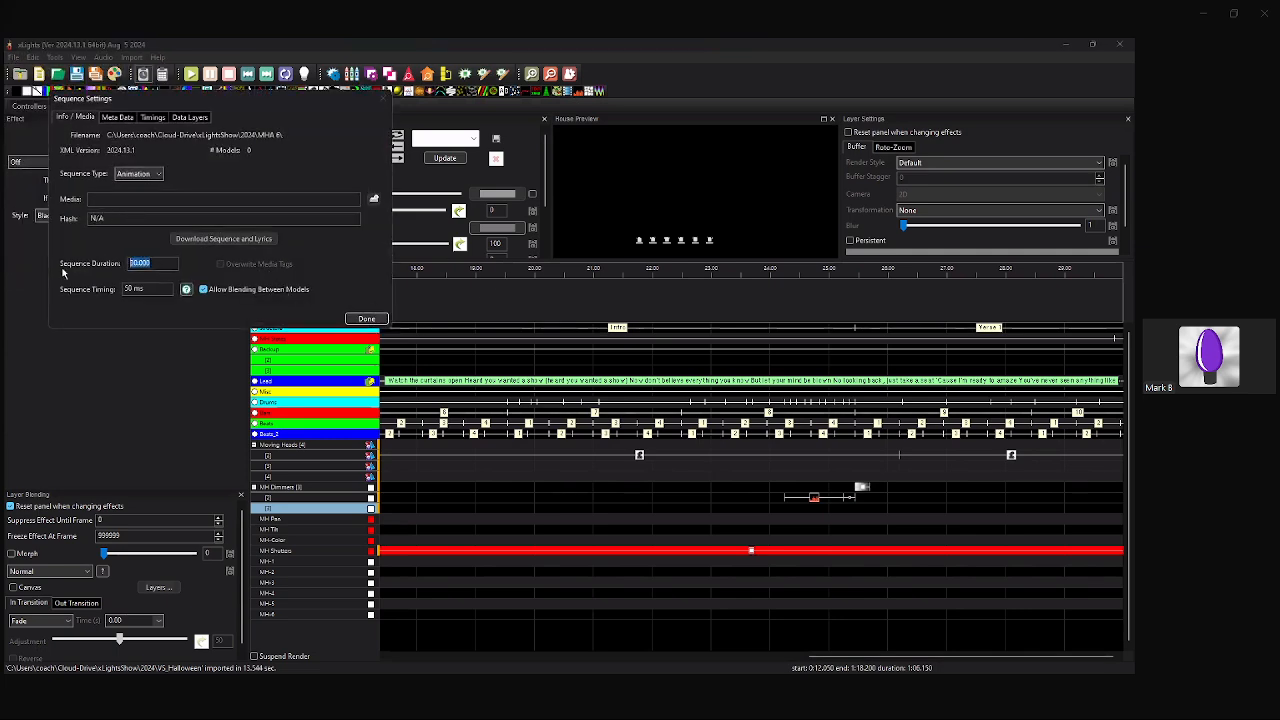
{"action": "type", "text": "240"}
{"action": "key", "text": "Return"}
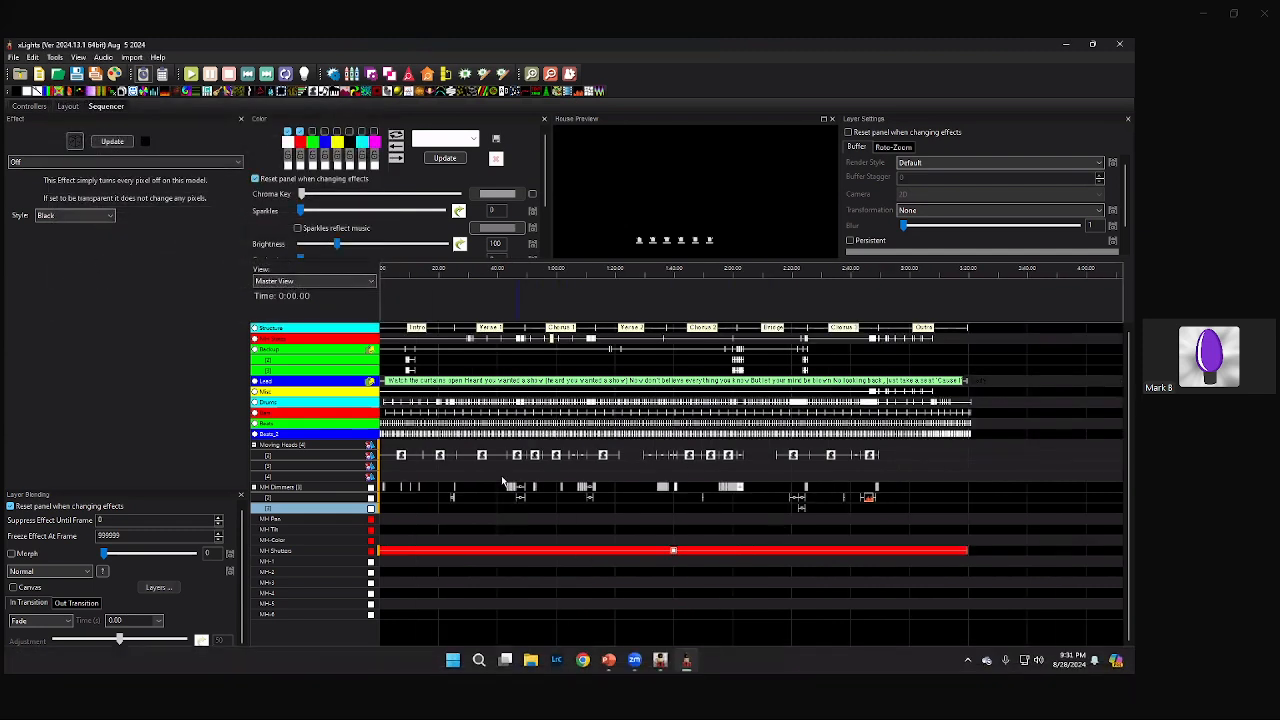
Stretch the short shimmering On effect on MH Dimmers before Chorus 1 to about 50.8–54.2 seconds, with end intensity 100 and shimmer off.
{"action": "left_click", "coordinate": [483, 455]}
{"action": "left_click", "coordinate": [533, 75]}
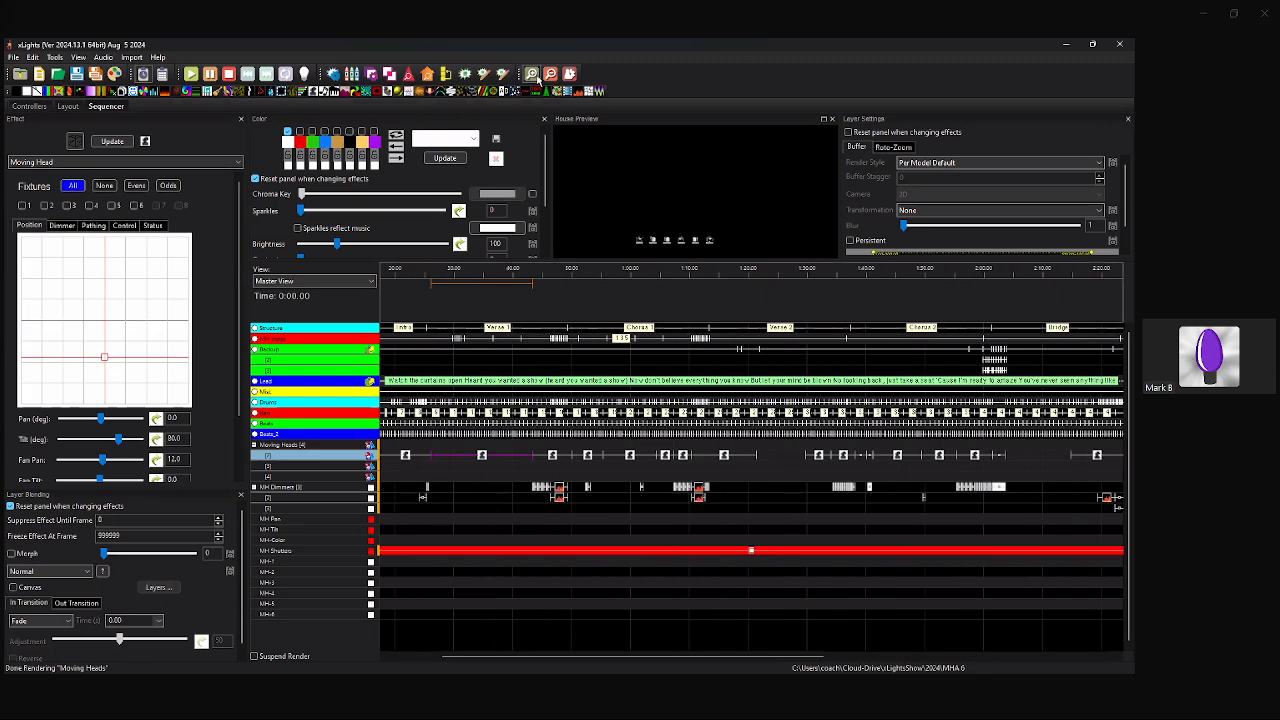
{"action": "left_click", "coordinate": [533, 75]}
{"action": "left_click", "coordinate": [533, 75]}
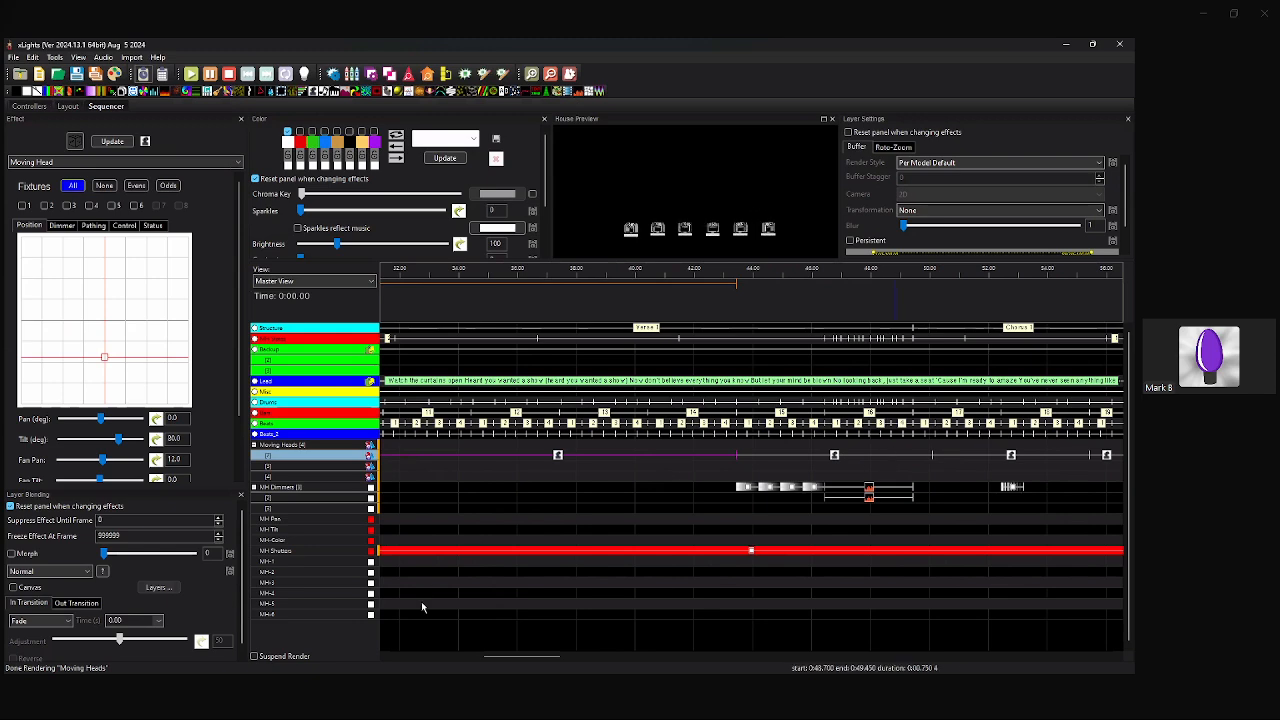
{"action": "left_click_drag", "start_coordinate": [534, 663], "coordinate": [578, 661]}
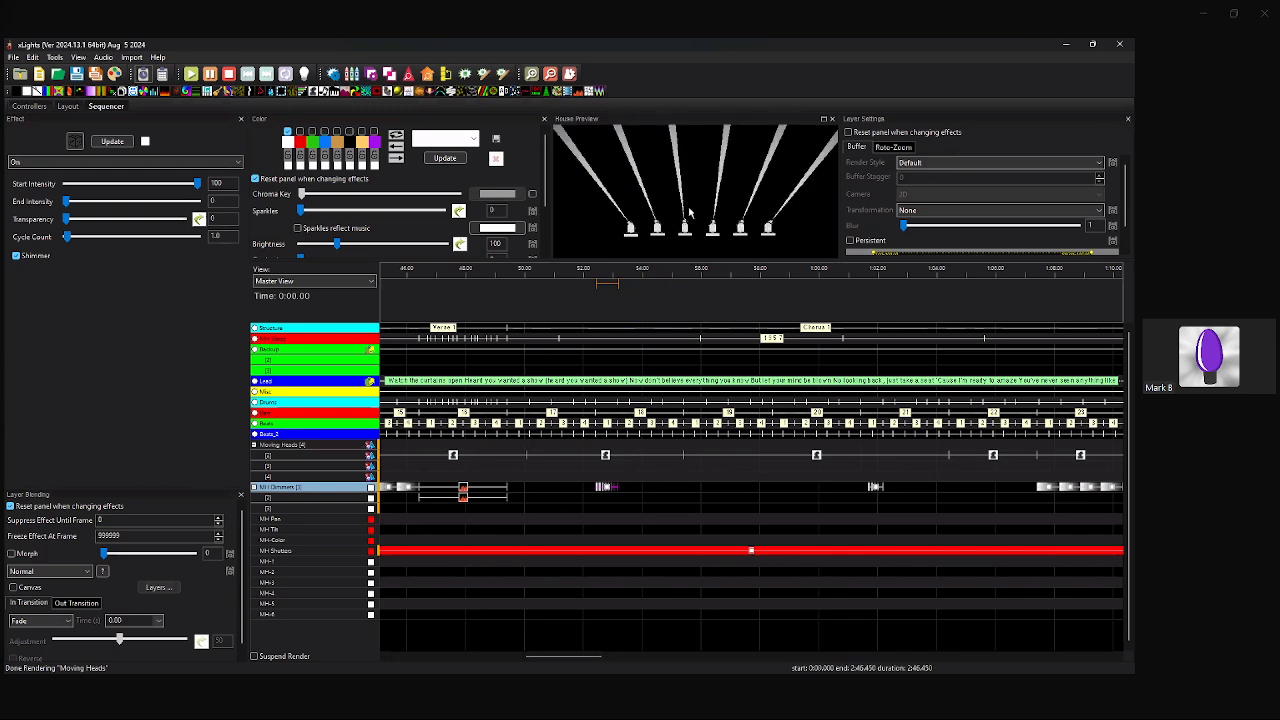
{"action": "left_click", "coordinate": [608, 487]}
{"action": "left_click_drag", "start_coordinate": [618, 488], "coordinate": [547, 489]}
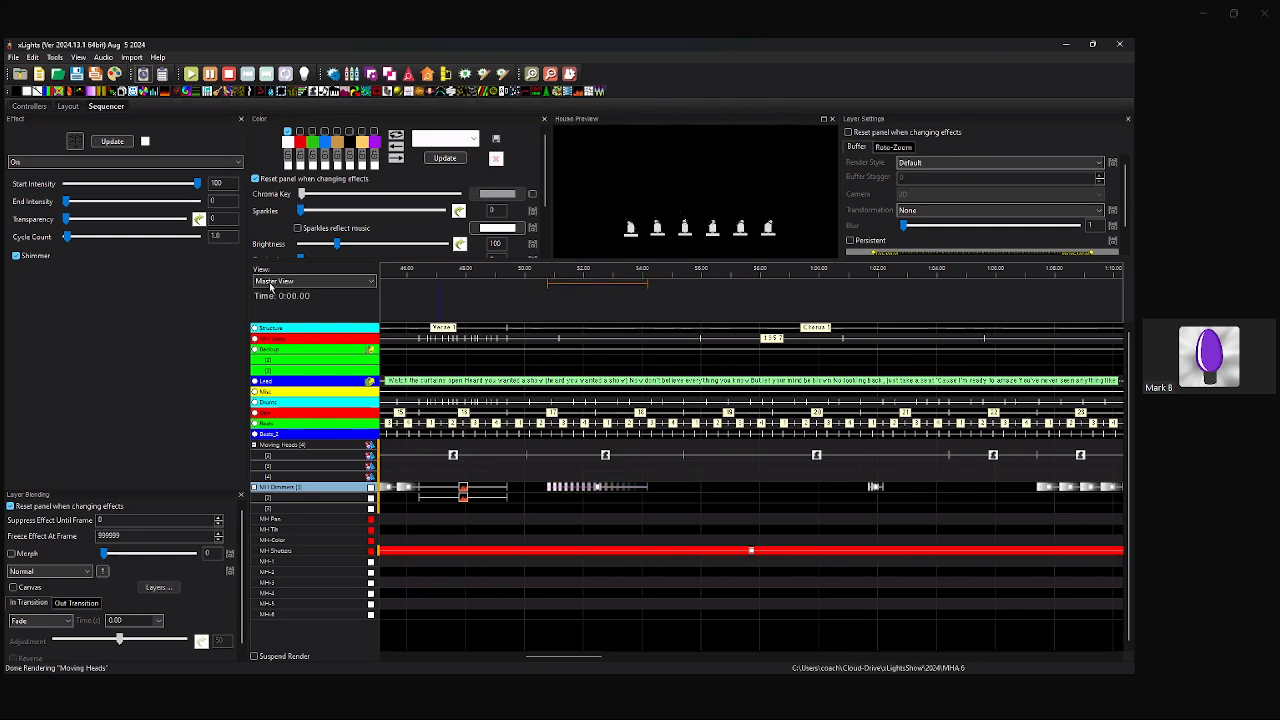
{"action": "left_click", "coordinate": [16, 257]}
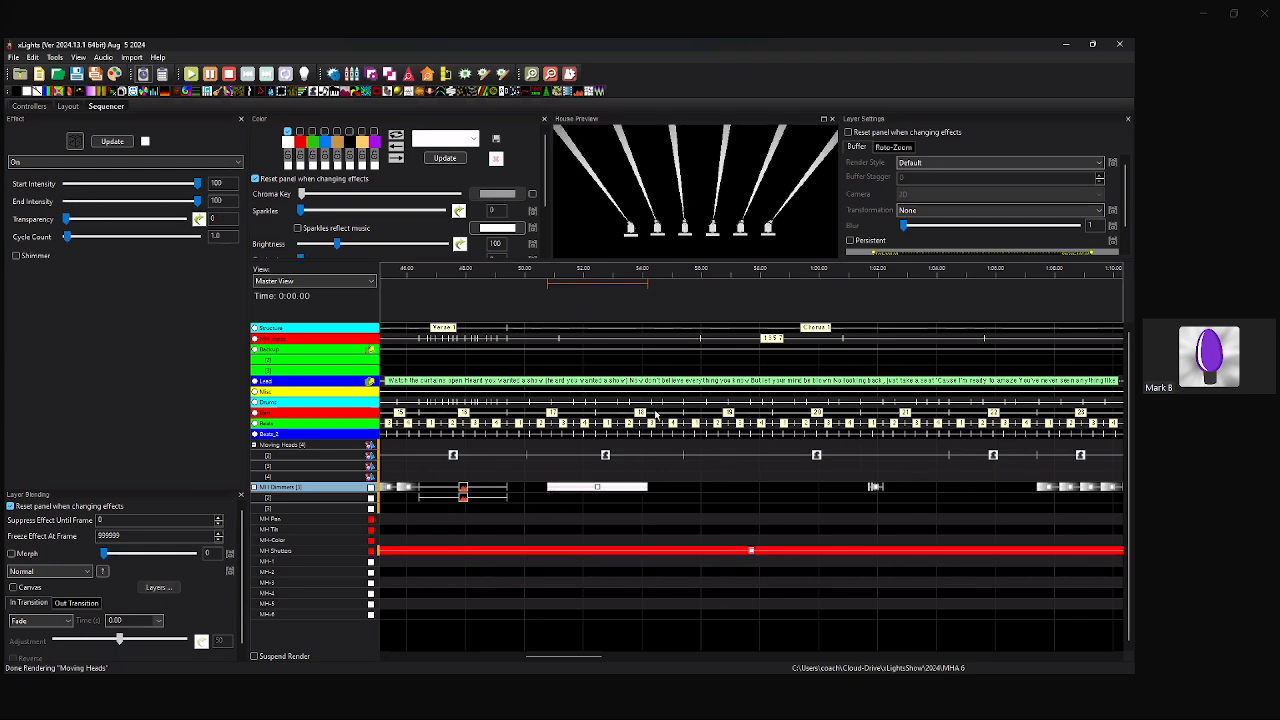
Show the per-fixture status of the Moving Head effect that lies above the stretched dimmer effect.
{"action": "left_click", "coordinate": [605, 457]}
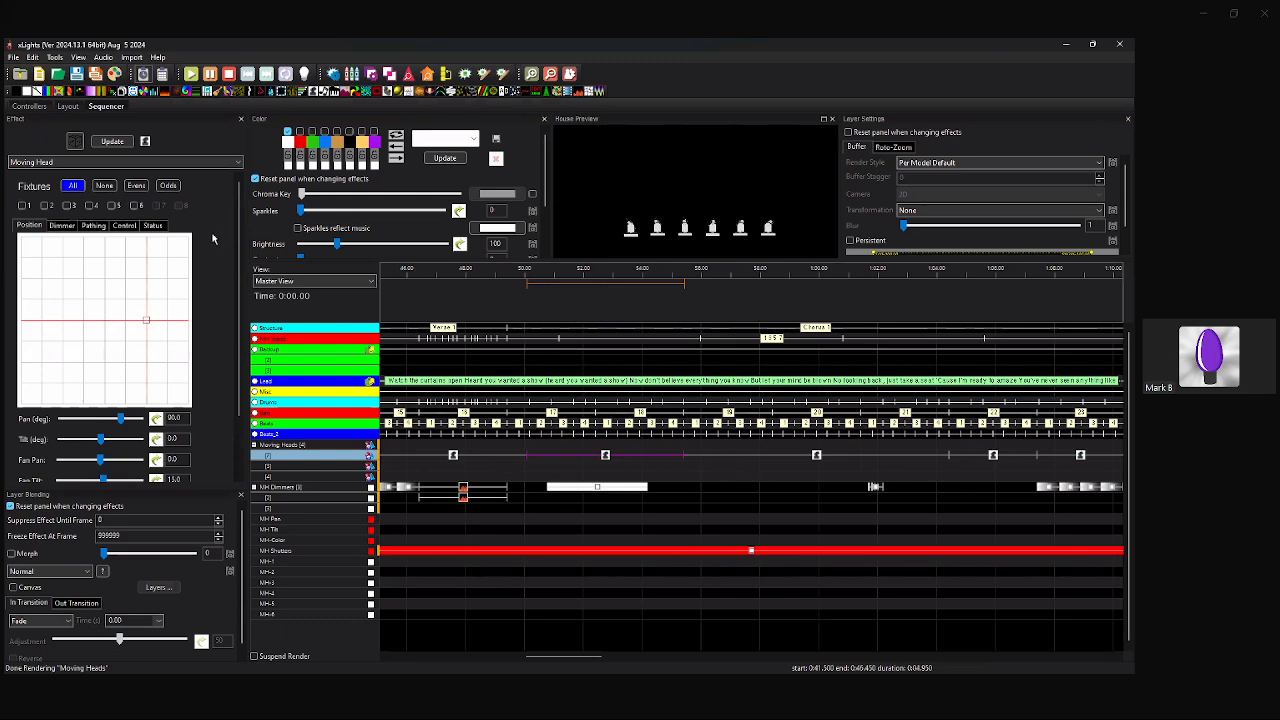
{"action": "left_click", "coordinate": [156, 226]}
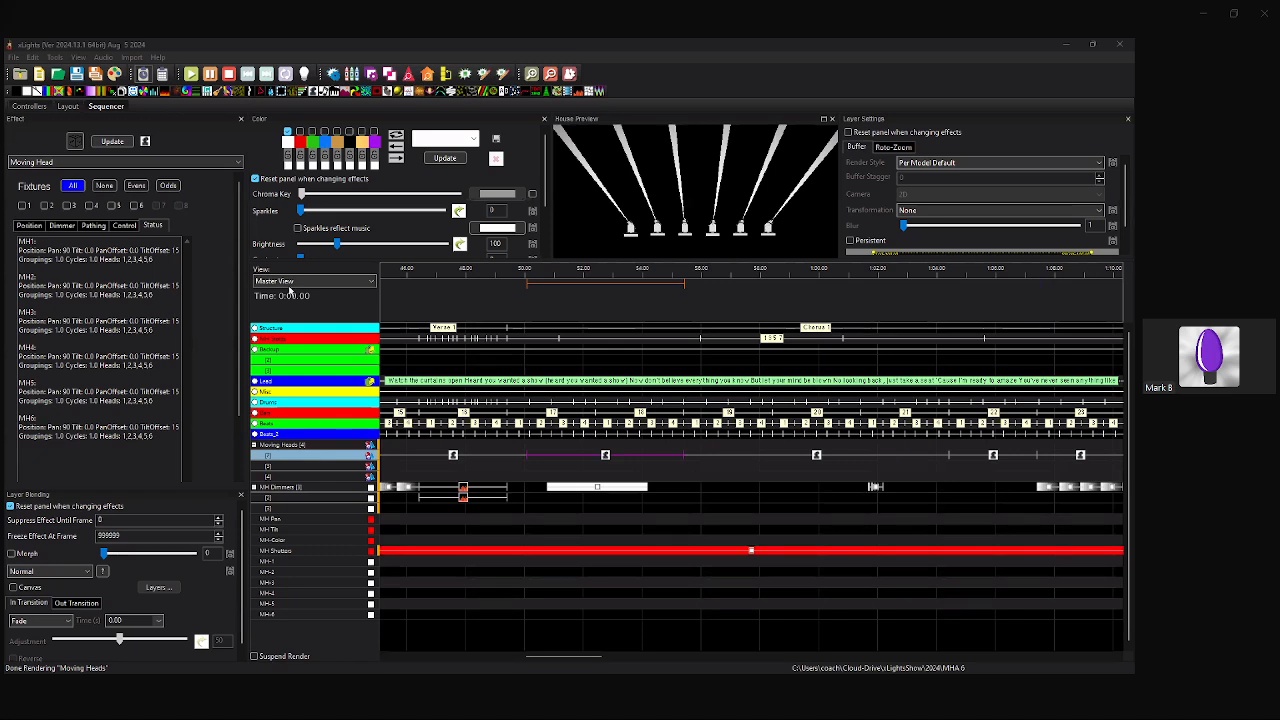
Make the House Preview pane taller, stop the output, and reframe the preview so the moving head beams fit in full.
{"action": "mouse_move", "coordinate": [705, 204]}
{"action": "left_mouse_down"}
{"action": "mouse_move", "coordinate": [710, 232]}
{"action": "mouse_move", "coordinate": [693, 203]}
{"action": "left_mouse_up"}
{"action": "scroll", "coordinate": [693, 203], "scroll_direction": "down", "scroll_amount": 1}
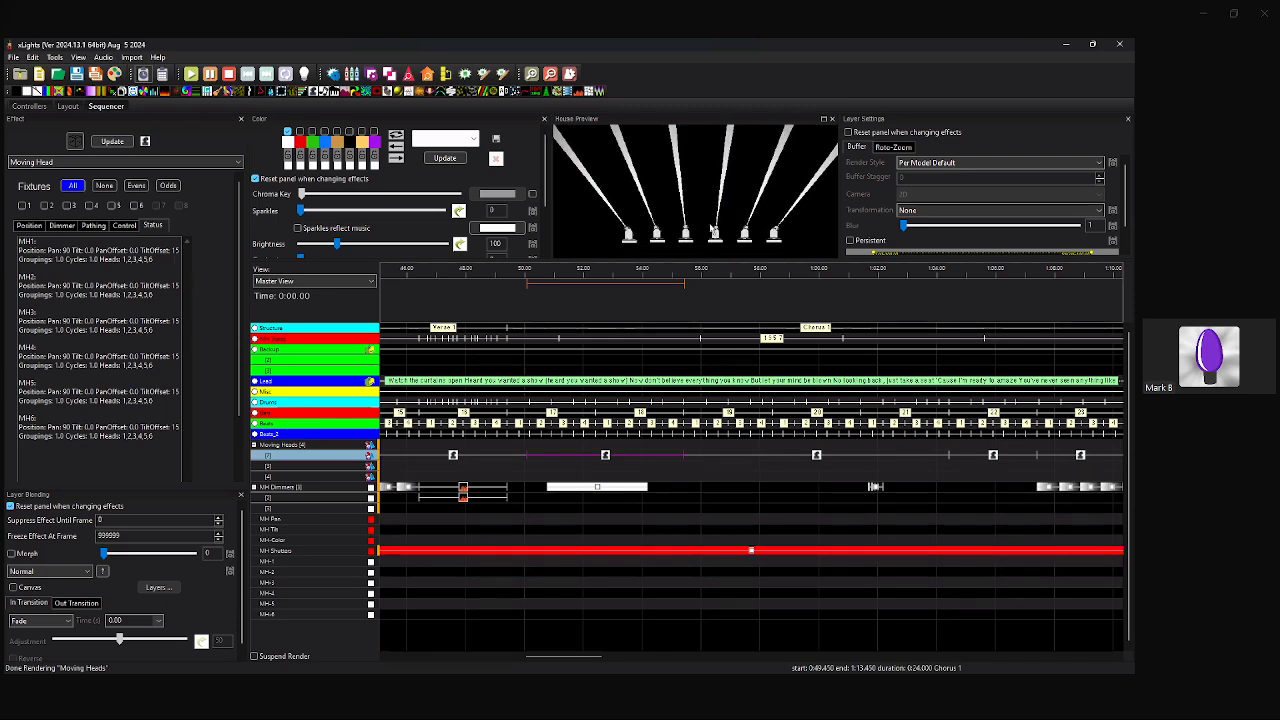
{"action": "left_click_drag", "start_coordinate": [713, 261], "coordinate": [720, 287]}
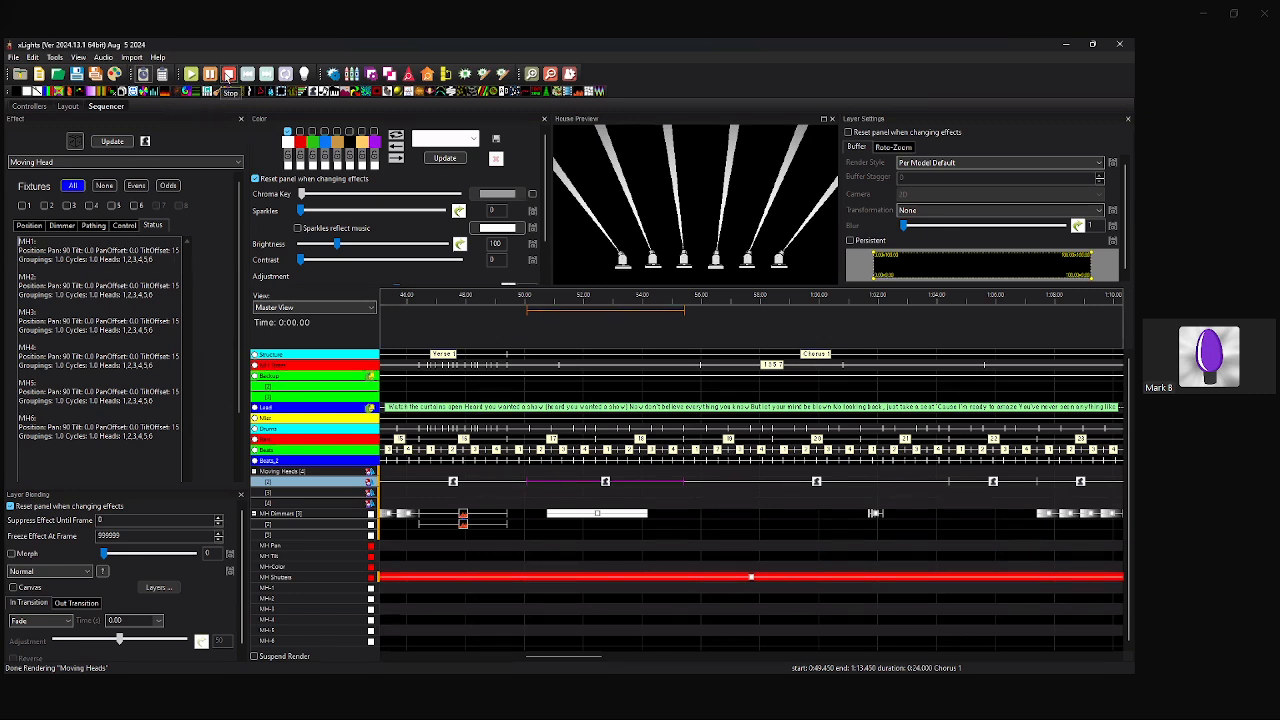
{"action": "left_click", "coordinate": [228, 76]}
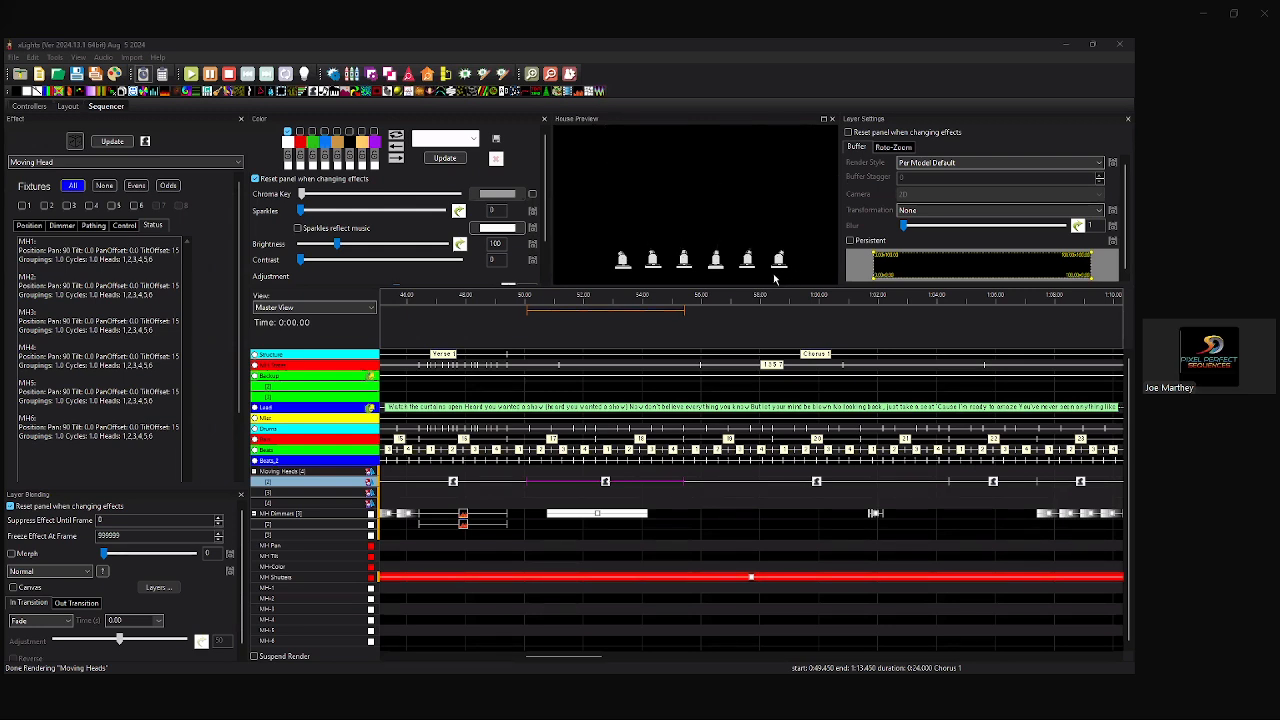
{"action": "mouse_move", "coordinate": [694, 254]}
{"action": "left_mouse_down"}
{"action": "mouse_move", "coordinate": [694, 228]}
{"action": "mouse_move", "coordinate": [706, 268]}
{"action": "left_mouse_up"}
{"action": "scroll", "coordinate": [692, 232], "scroll_direction": "down", "scroll_amount": 4}
{"action": "scroll", "coordinate": [708, 253], "scroll_direction": "down", "scroll_amount": 1}
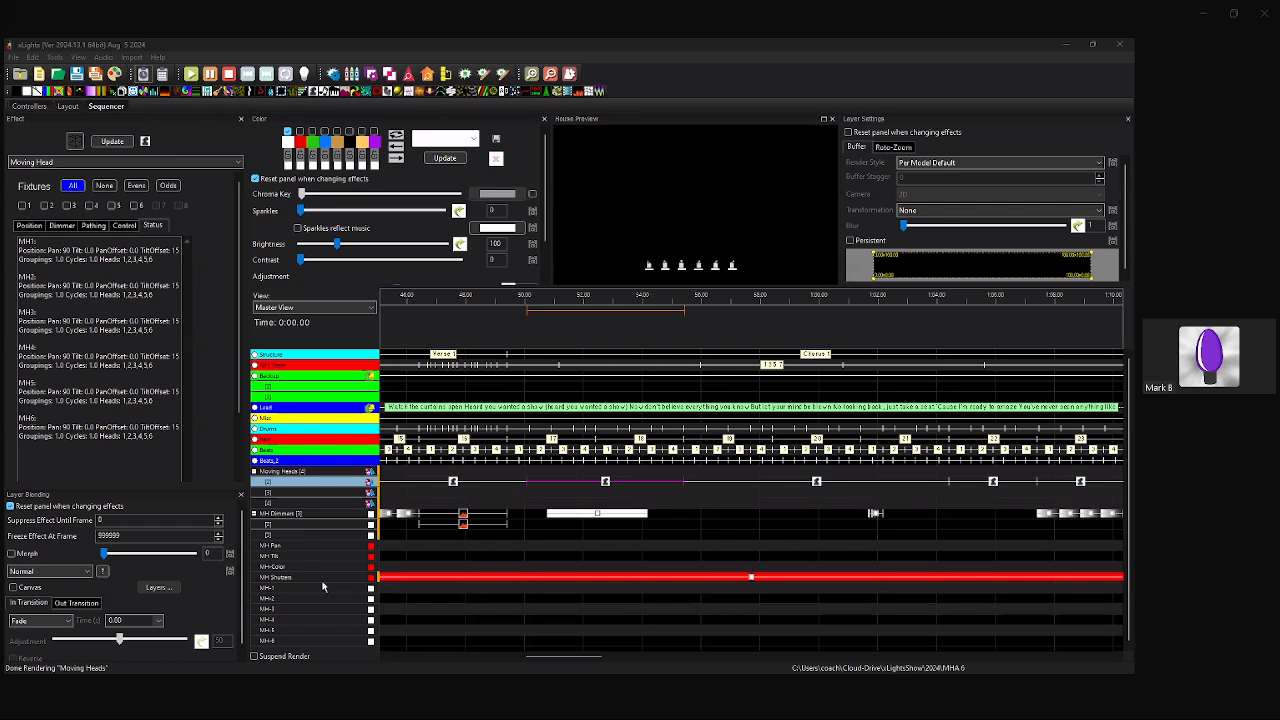
Expand the Moving Heads group to view its member models MH-1 to MH-6, and collapse it again.
{"action": "left_click", "coordinate": [307, 476]}
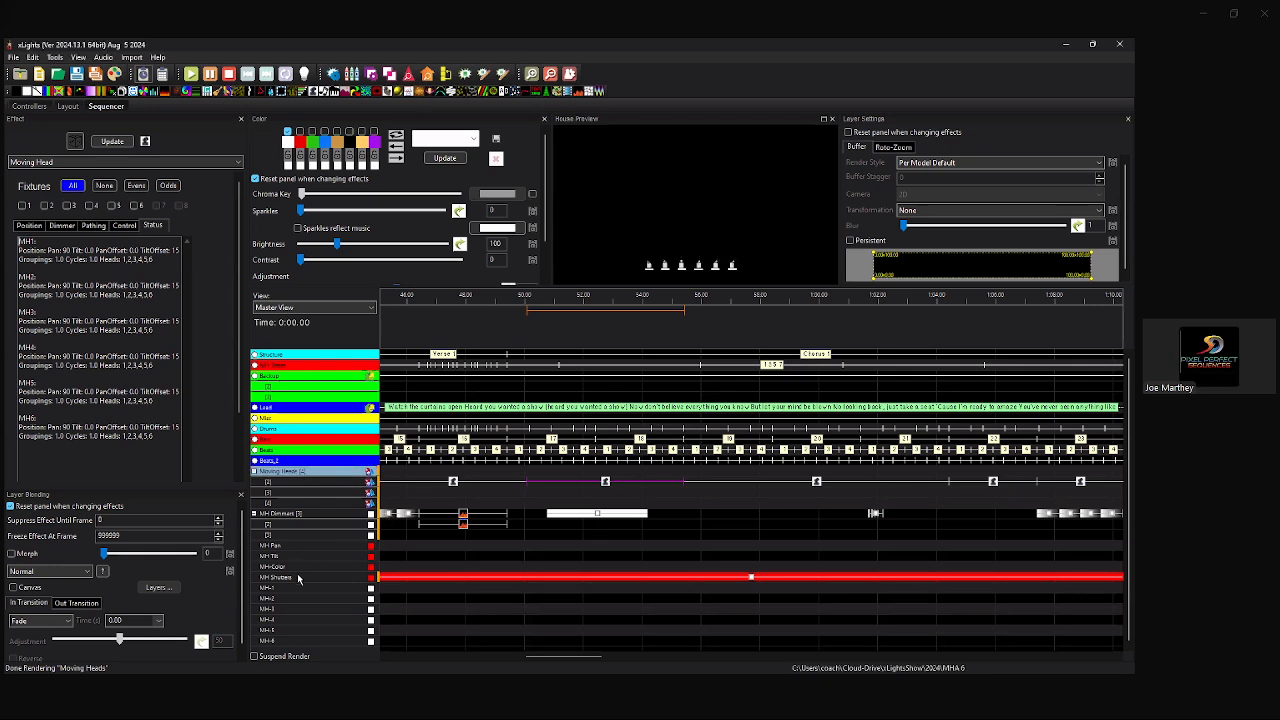
{"action": "double_click", "coordinate": [327, 472]}
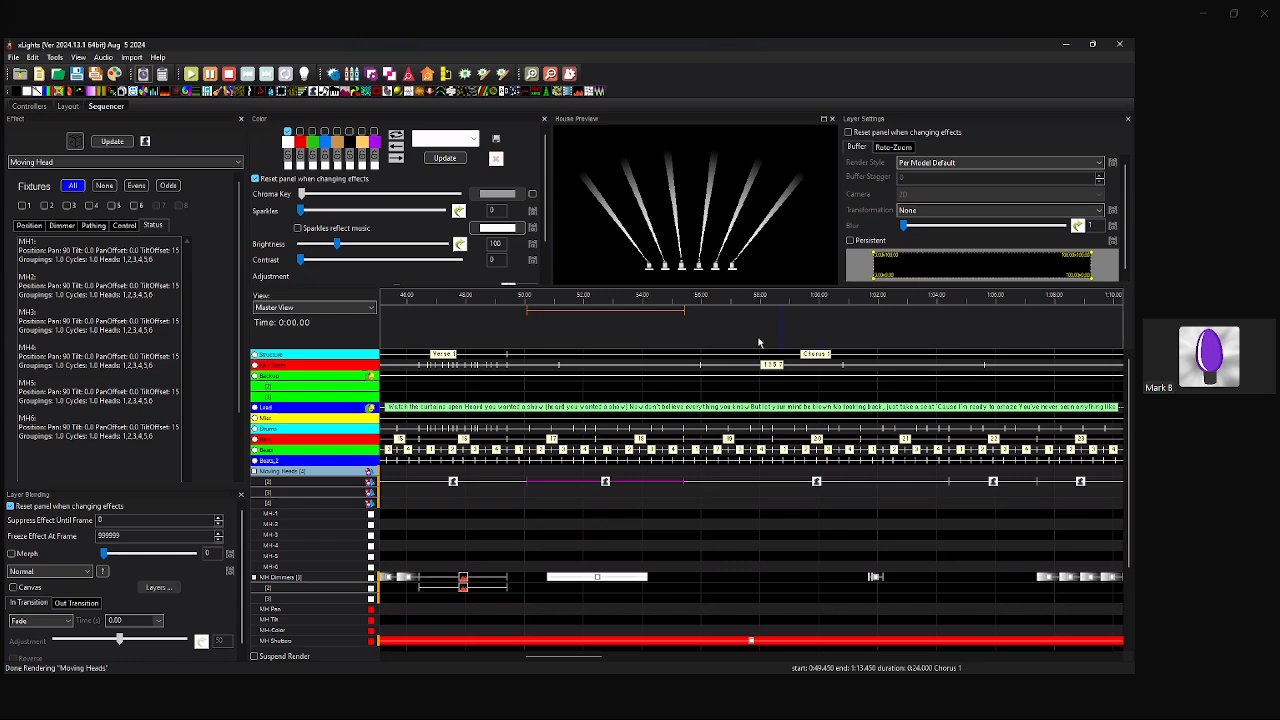
{"action": "double_click", "coordinate": [306, 474]}
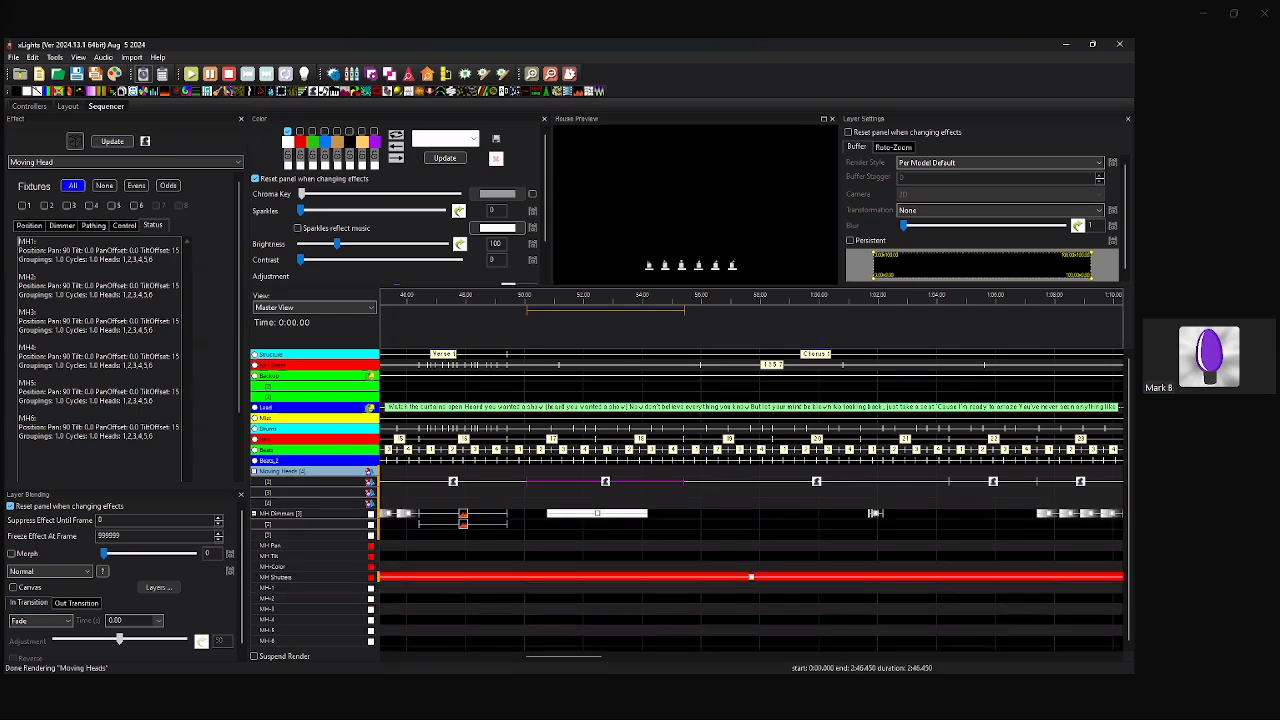